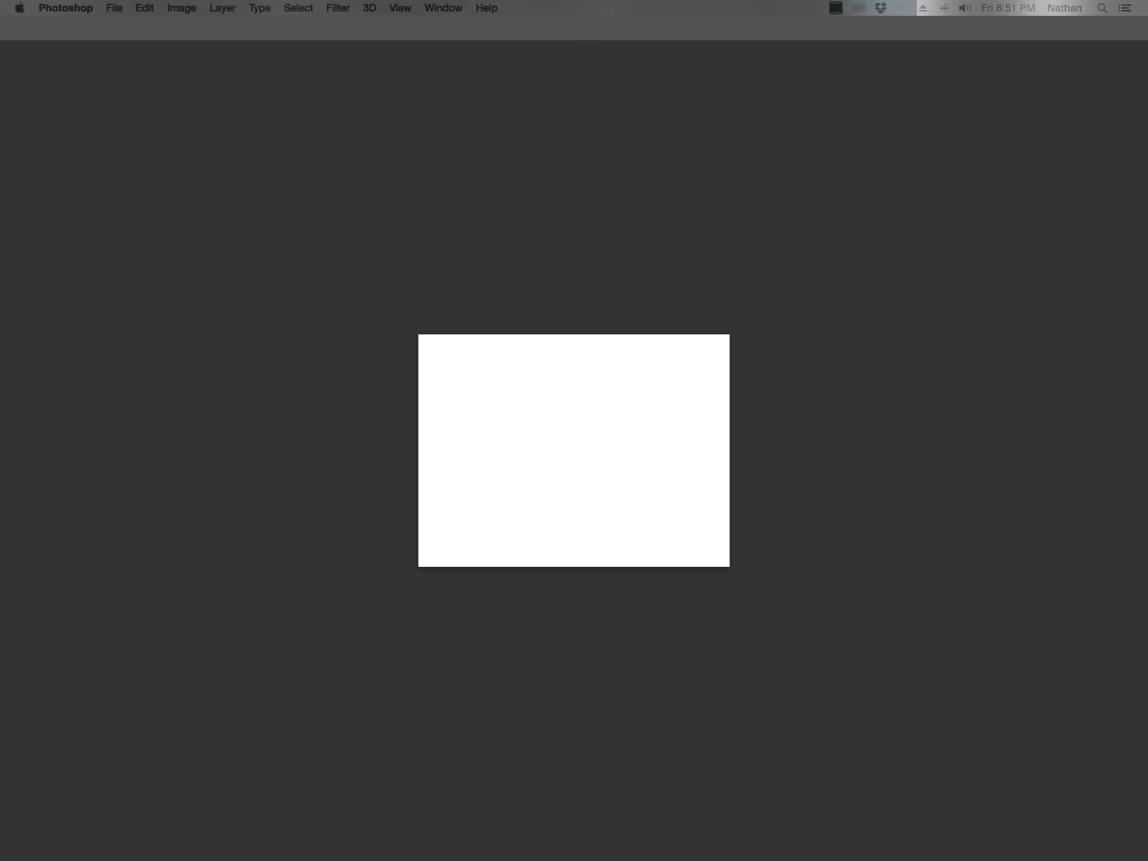
# Show Layer 8, Layer 9 copy and Layer 9, and make Layer 9 the active layer.
pyautogui.press('Tab')
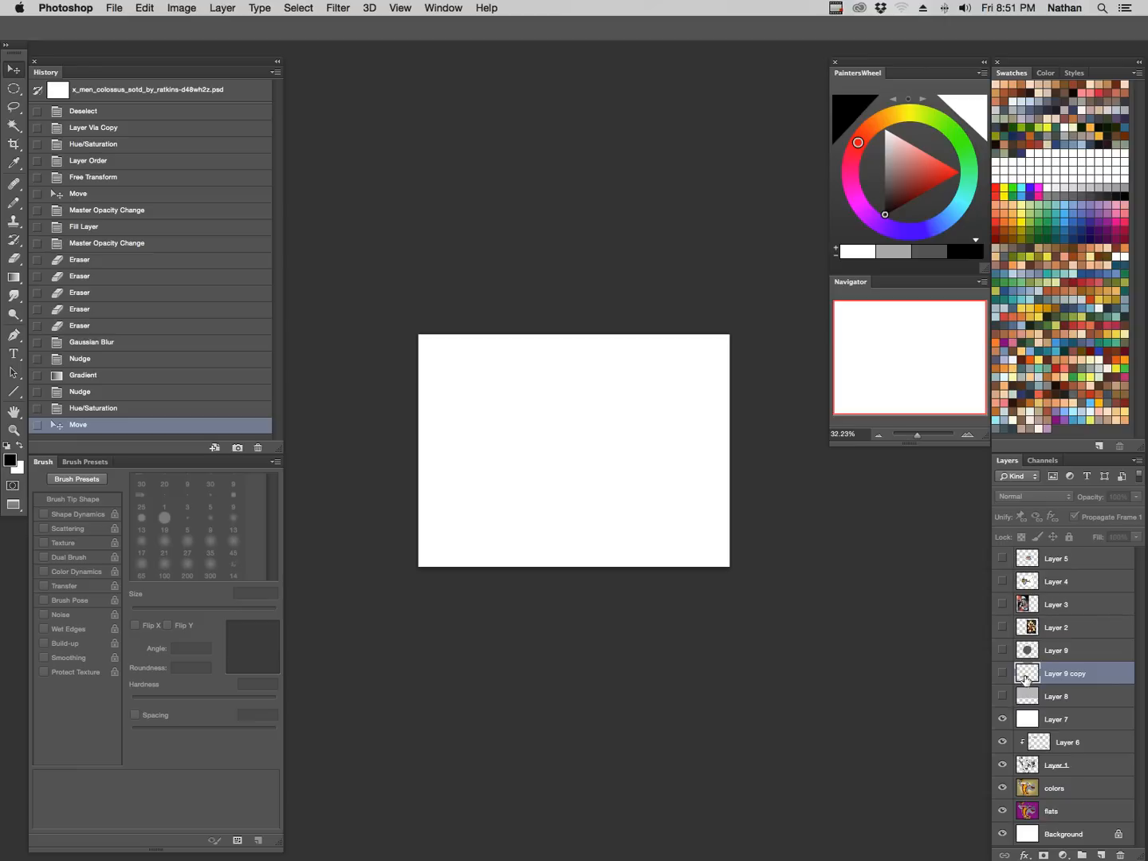
pyautogui.click(1004, 696)
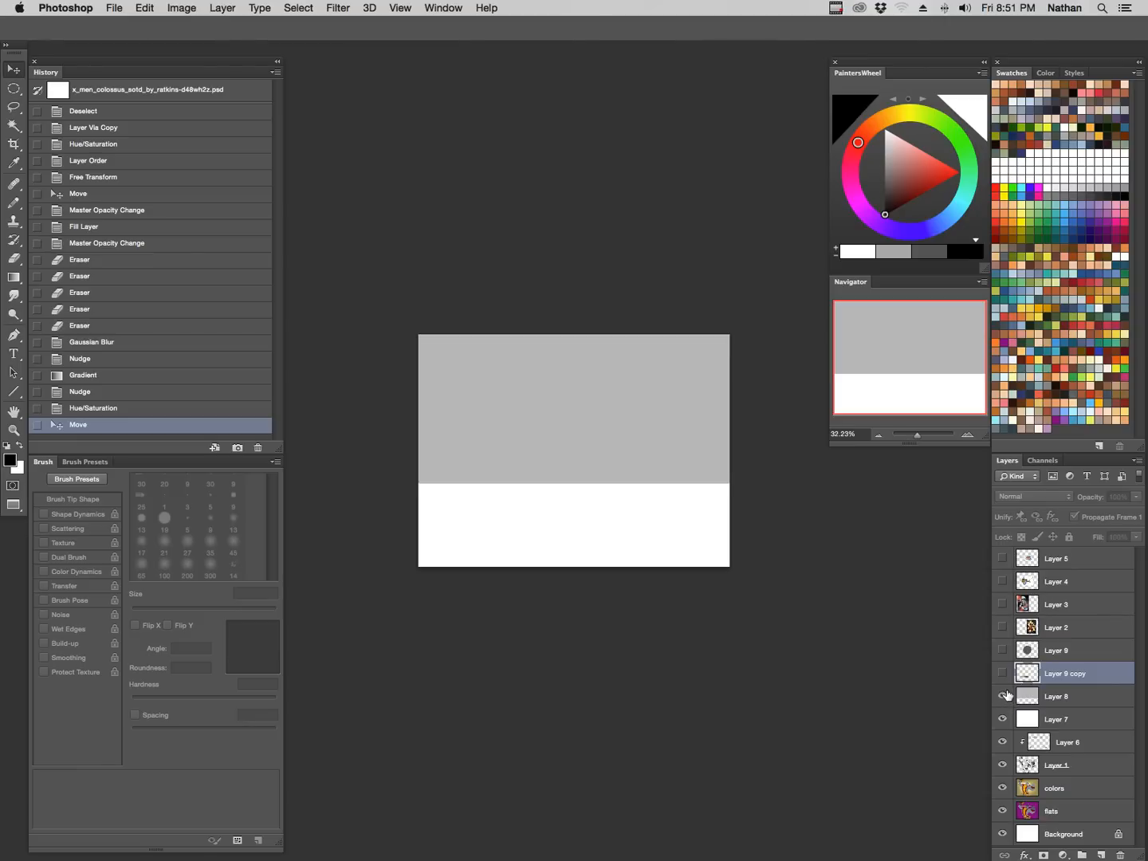
pyautogui.click(1003, 674)
pyautogui.click(1004, 651)
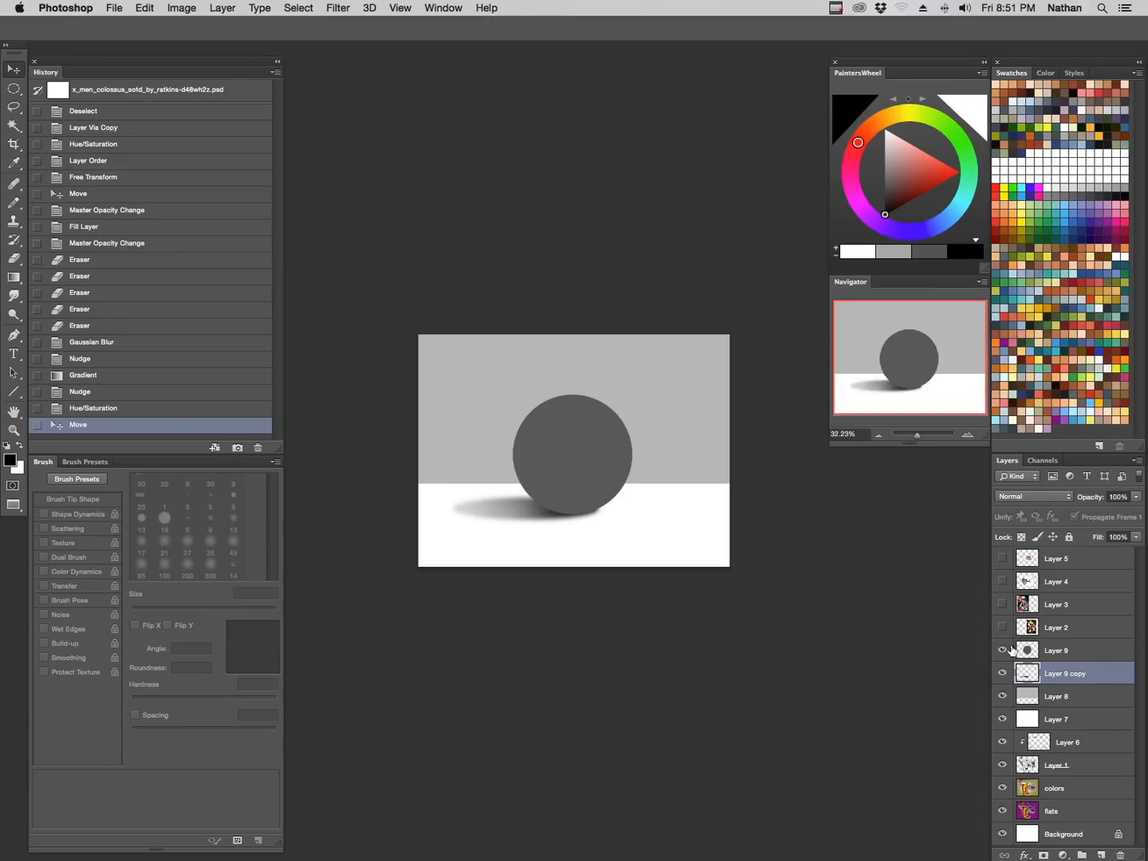
pyautogui.click(1050, 657)
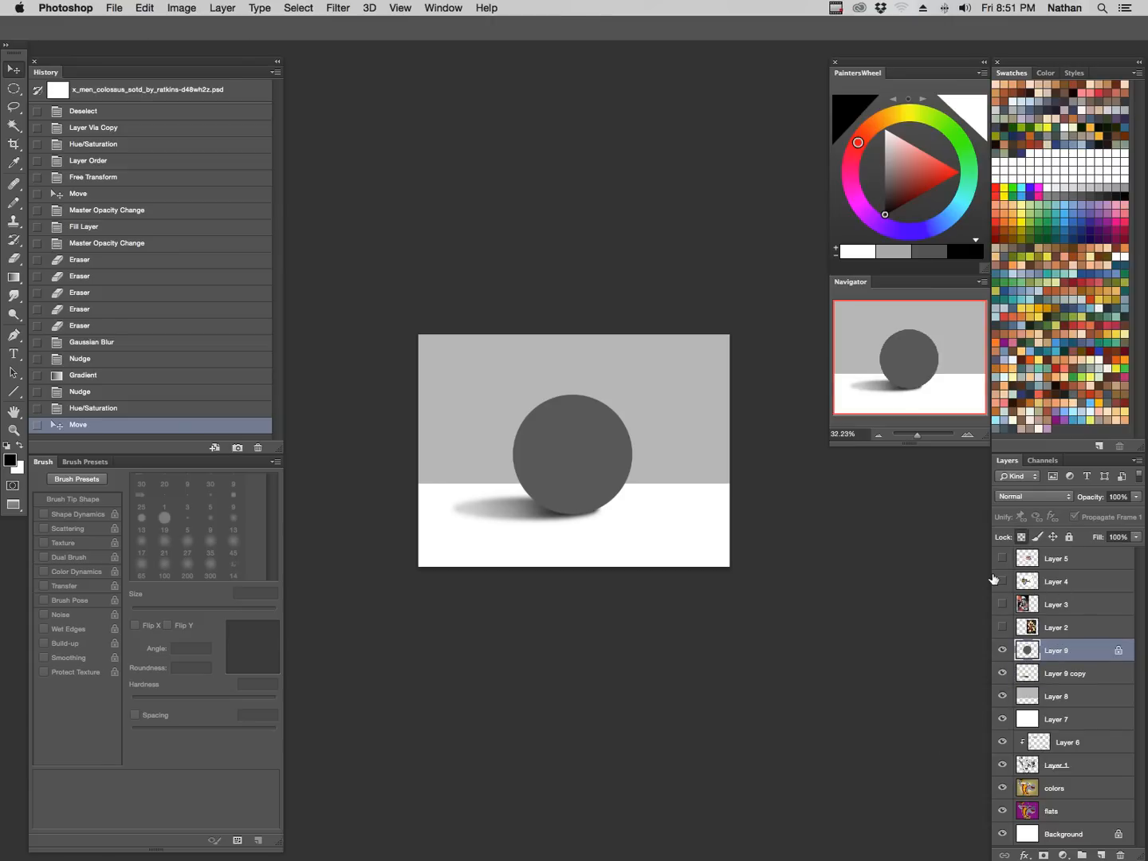
# Activate the Brush tool, switch to the windowed screen mode and load the "soft brush" preset.
pyautogui.press('z')
pyautogui.click(594, 456)
pyautogui.press('b')
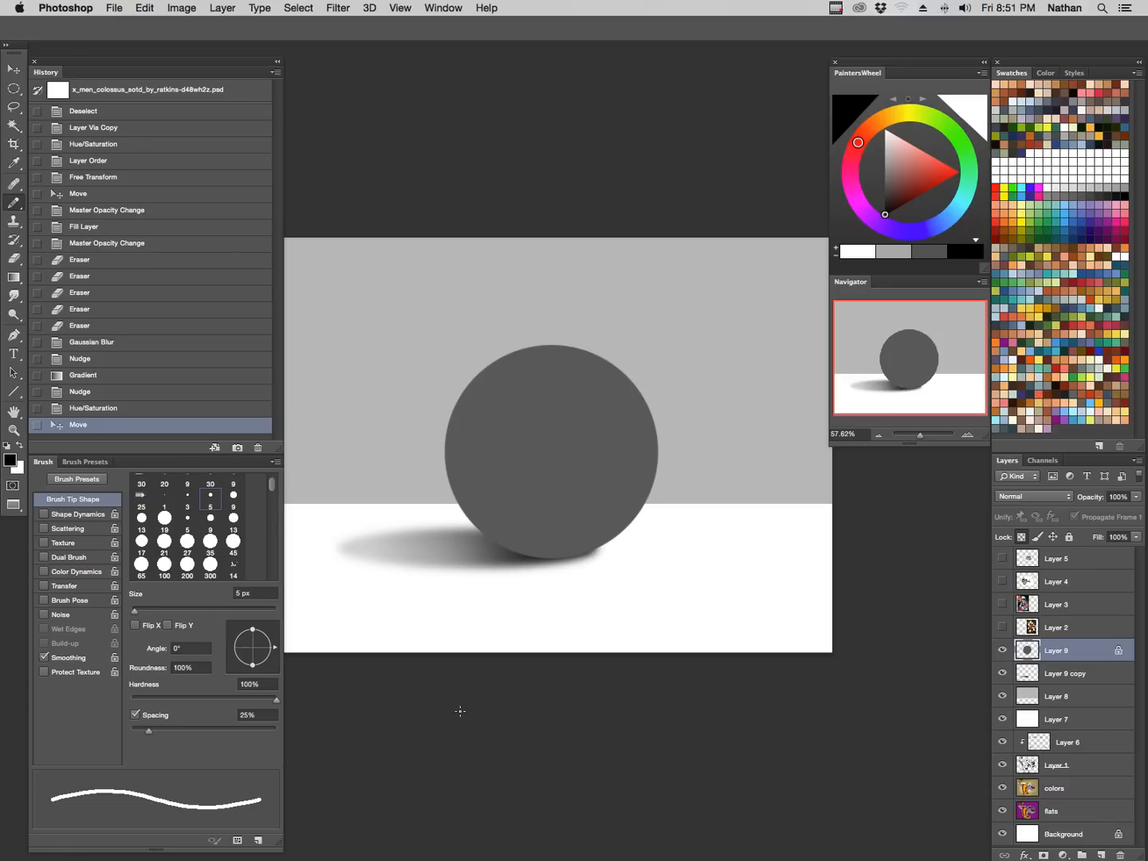
pyautogui.hotkey('shift', 'b')
pyautogui.hotkey('shift', 'b')
pyautogui.hotkey('shift', 'b')
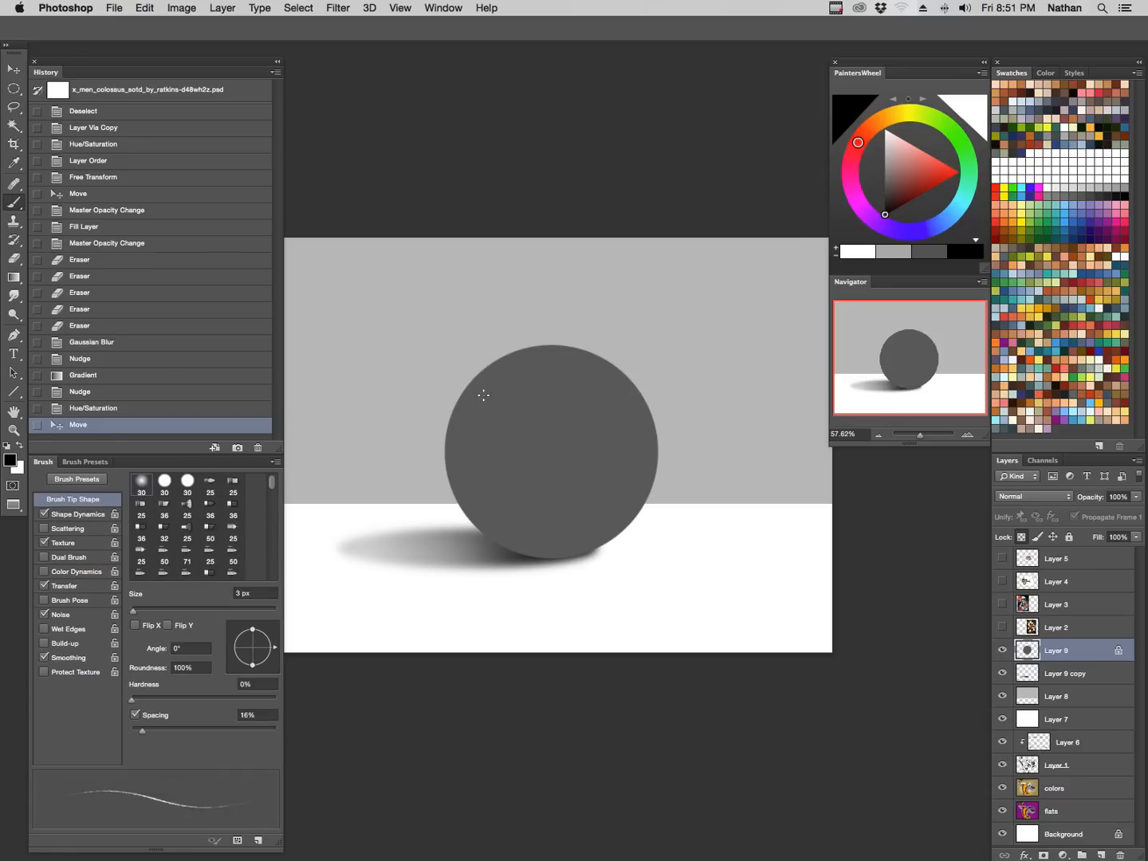
pyautogui.hotkey('shift', 'f')
pyautogui.click(18, 46)
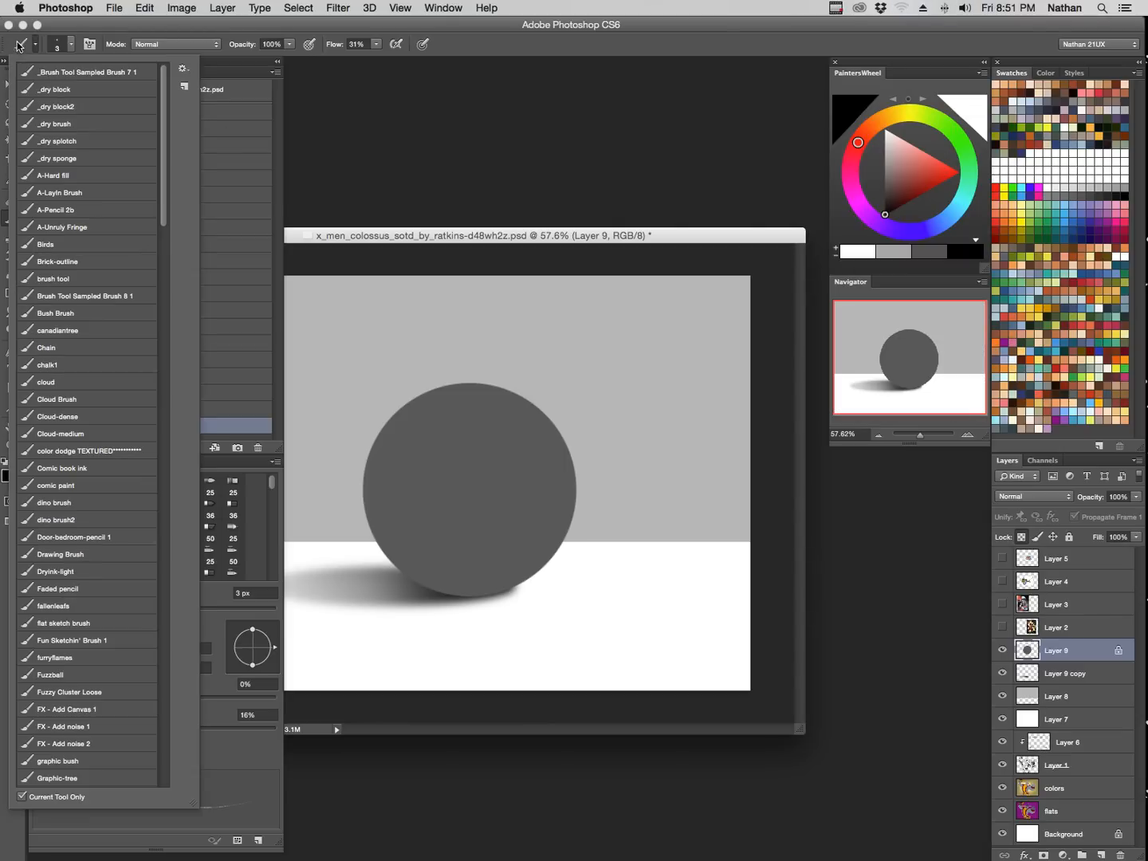
pyautogui.moveTo(162, 225); pyautogui.dragTo(178, 614)
pyautogui.click(108, 558)
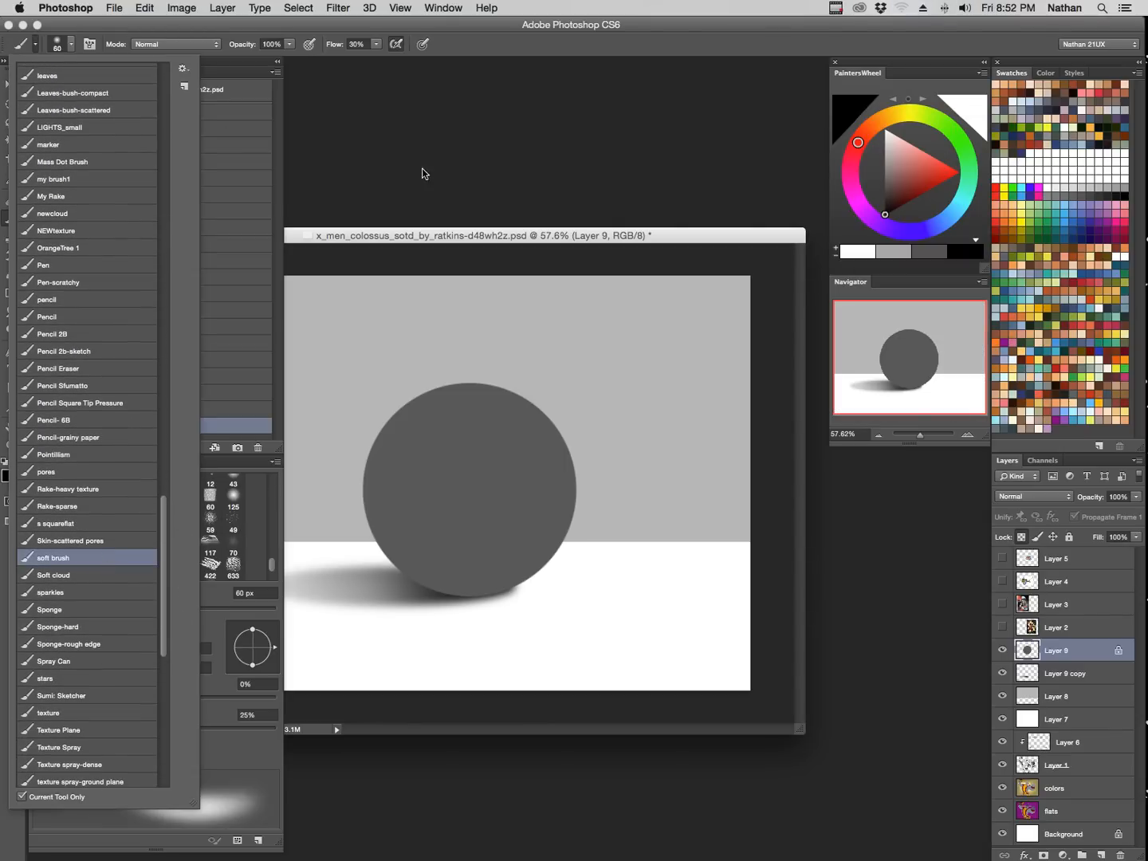
pyautogui.click(514, 90)
pyautogui.scroll(10, 271, 515)
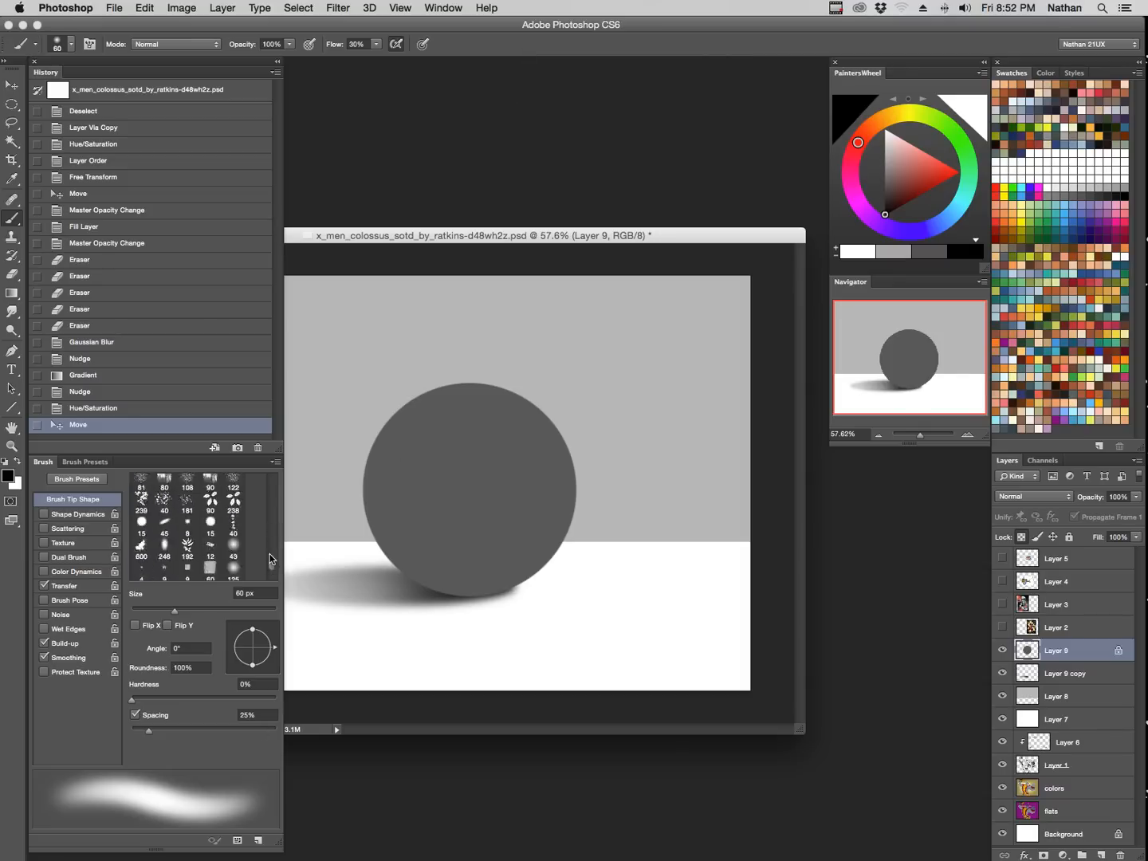
pyautogui.doubleClick(475, 233)
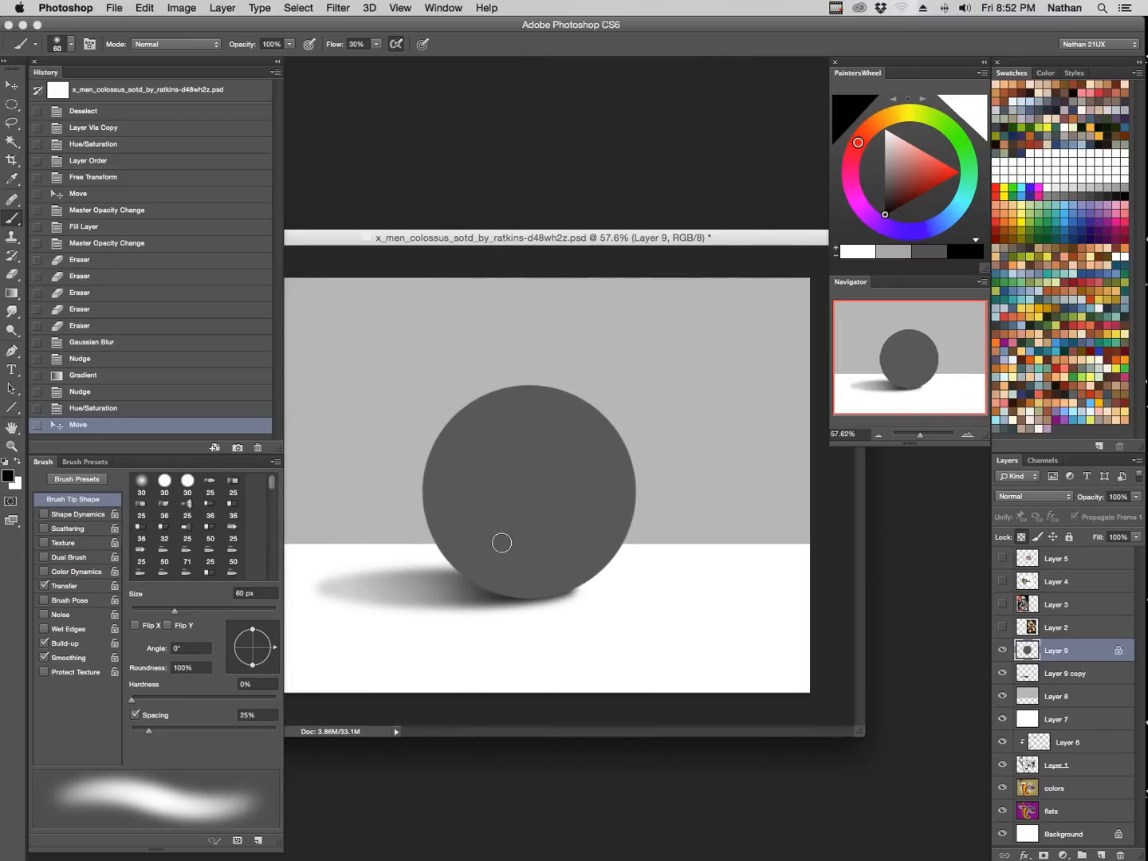
# Sample white from the ground and paint a first soft light over the sphere with a 600 px brush.
pyautogui.press(']')
pyautogui.press(']')
pyautogui.press(']')
pyautogui.press(']')
pyautogui.press(']')
pyautogui.press(']')
pyautogui.press(']')
pyautogui.press(']')
pyautogui.press(']')
pyautogui.press(']')
pyautogui.press(']')
pyautogui.press(']')
pyautogui.keyDown('alt'); pyautogui.click(669, 557); pyautogui.keyUp('alt')
pyautogui.press(']')
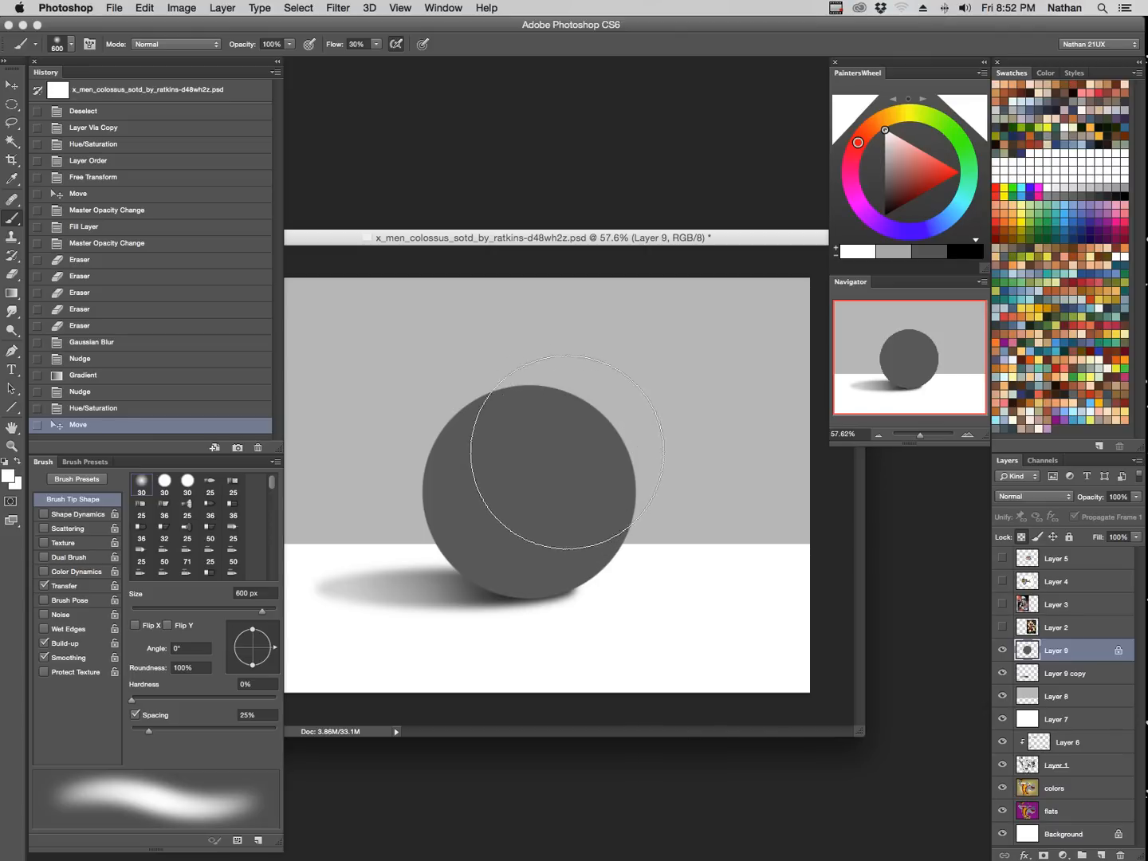
pyautogui.click(548, 499)
# Build up a white highlight on the sphere's upper-right area with a smaller soft brush.
pyautogui.press('[')
pyautogui.press('[')
pyautogui.press('[')
pyautogui.press('[')
pyautogui.moveTo(548, 497)
pyautogui.mouseDown()
pyautogui.moveTo(542, 461)
pyautogui.moveTo(559, 437)
pyautogui.moveTo(548, 420)
pyautogui.moveTo(580, 401)
pyautogui.moveTo(568, 422)
pyautogui.moveTo(570, 451)
pyautogui.mouseUp()
pyautogui.press('[')
# Shade the sphere's outer edges in black with a 300 px soft brush.
pyautogui.press('x')
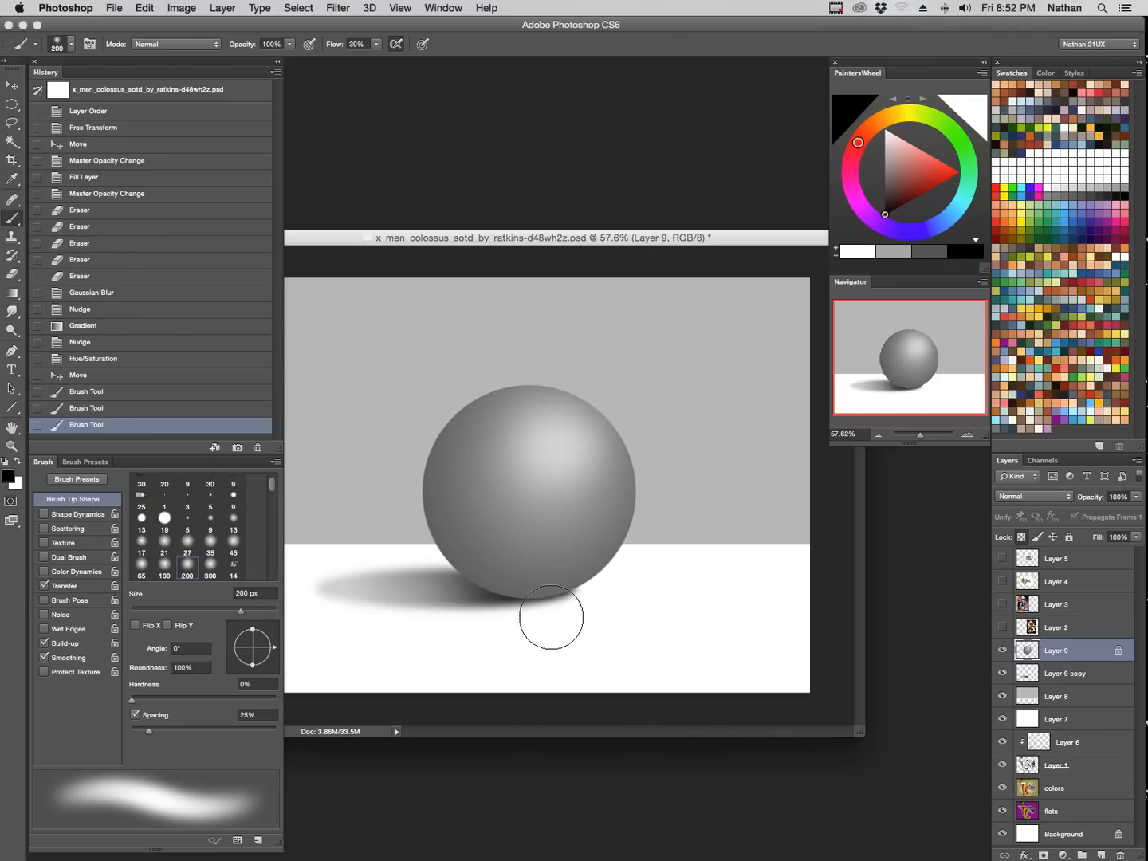
pyautogui.press(']')
pyautogui.moveTo(410, 509)
pyautogui.mouseDown()
pyautogui.moveTo(581, 600)
pyautogui.moveTo(617, 586)
pyautogui.moveTo(407, 492)
pyautogui.mouseUp()
pyautogui.moveTo(406, 492)
pyautogui.mouseDown()
pyautogui.moveTo(639, 545)
pyautogui.moveTo(634, 557)
pyautogui.moveTo(424, 455)
pyautogui.mouseUp()
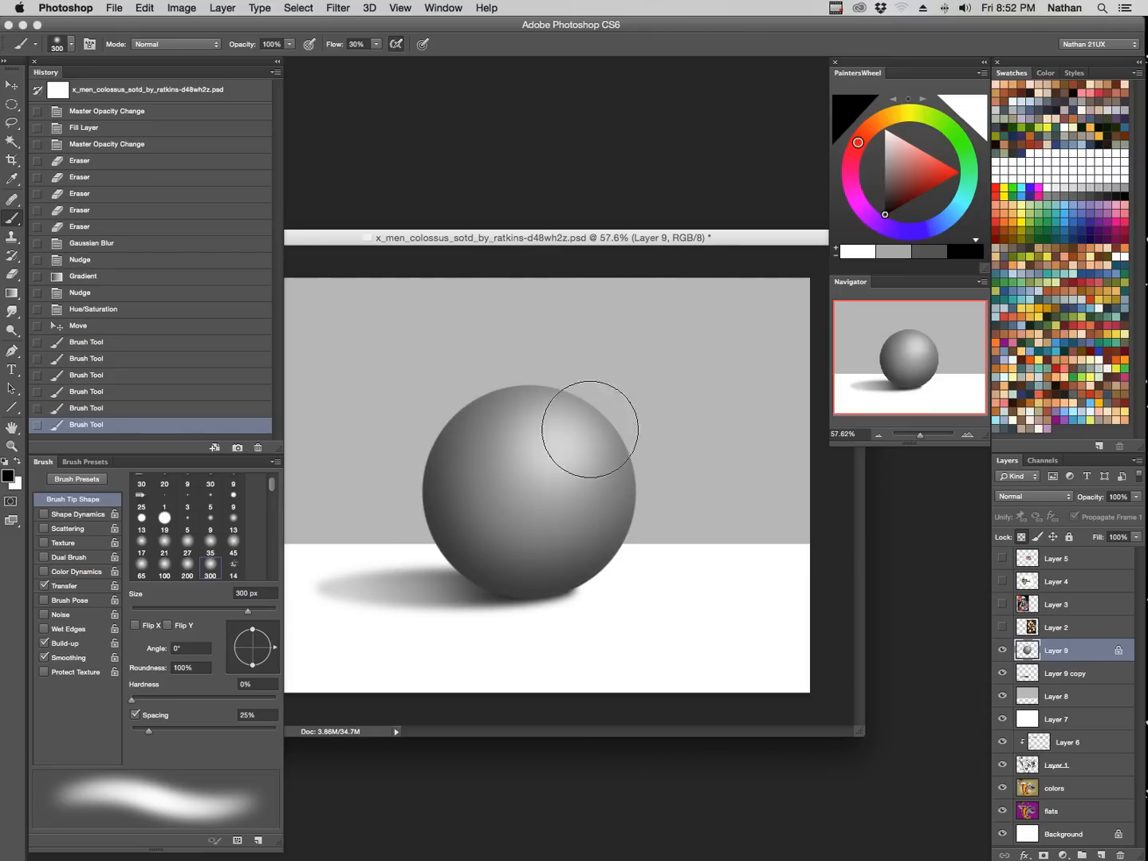
# Sample white, brighten the sphere's highlight and dab a 30 px specular spot at its center.
pyautogui.keyDown('alt'); pyautogui.click(677, 587); pyautogui.keyUp('alt')
pyautogui.moveTo(543, 461)
pyautogui.mouseDown()
pyautogui.moveTo(567, 455)
pyautogui.moveTo(553, 450)
pyautogui.mouseUp()
pyautogui.press('[')
pyautogui.press('[')
pyautogui.press('[')
pyautogui.press('[')
pyautogui.press('[')
pyautogui.press('[')
pyautogui.press('[')
pyautogui.press('[')
pyautogui.press('[')
pyautogui.press('[')
pyautogui.press('[')
pyautogui.press('[')
pyautogui.press('[')
pyautogui.press('[')
pyautogui.press('[')
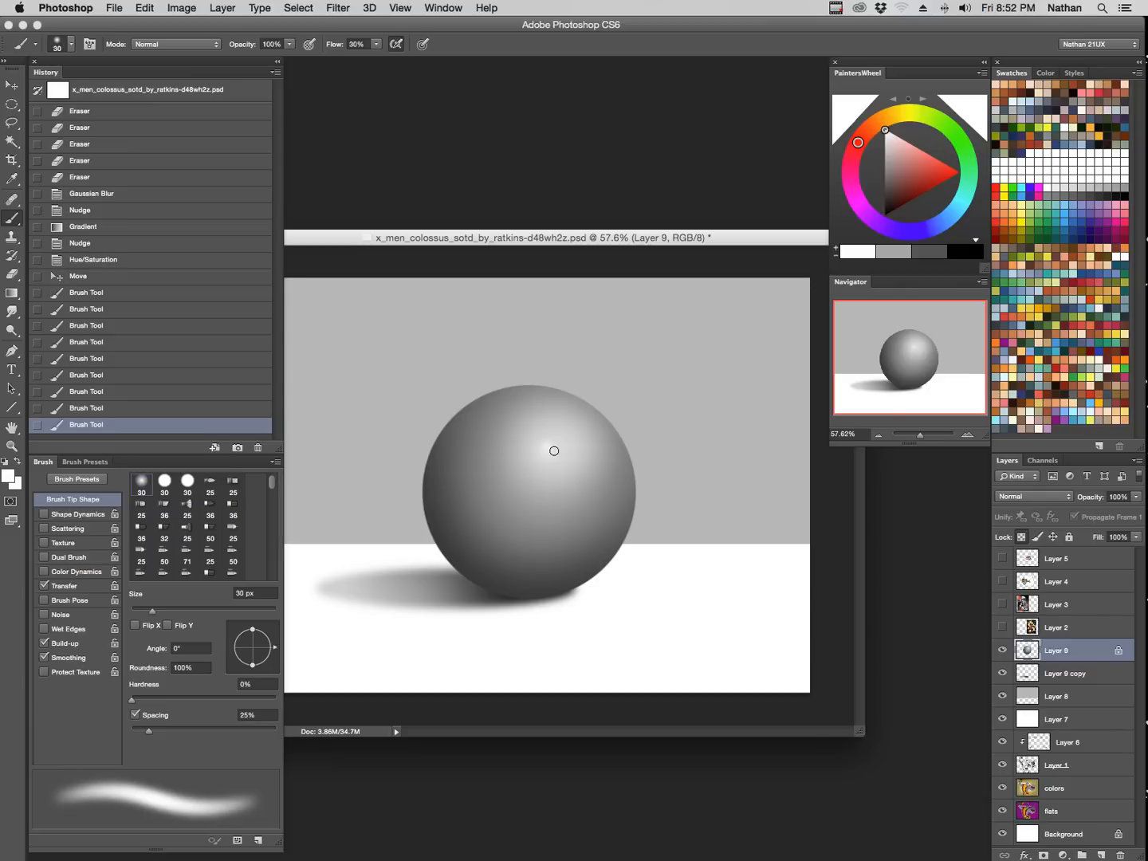
pyautogui.click(548, 445)
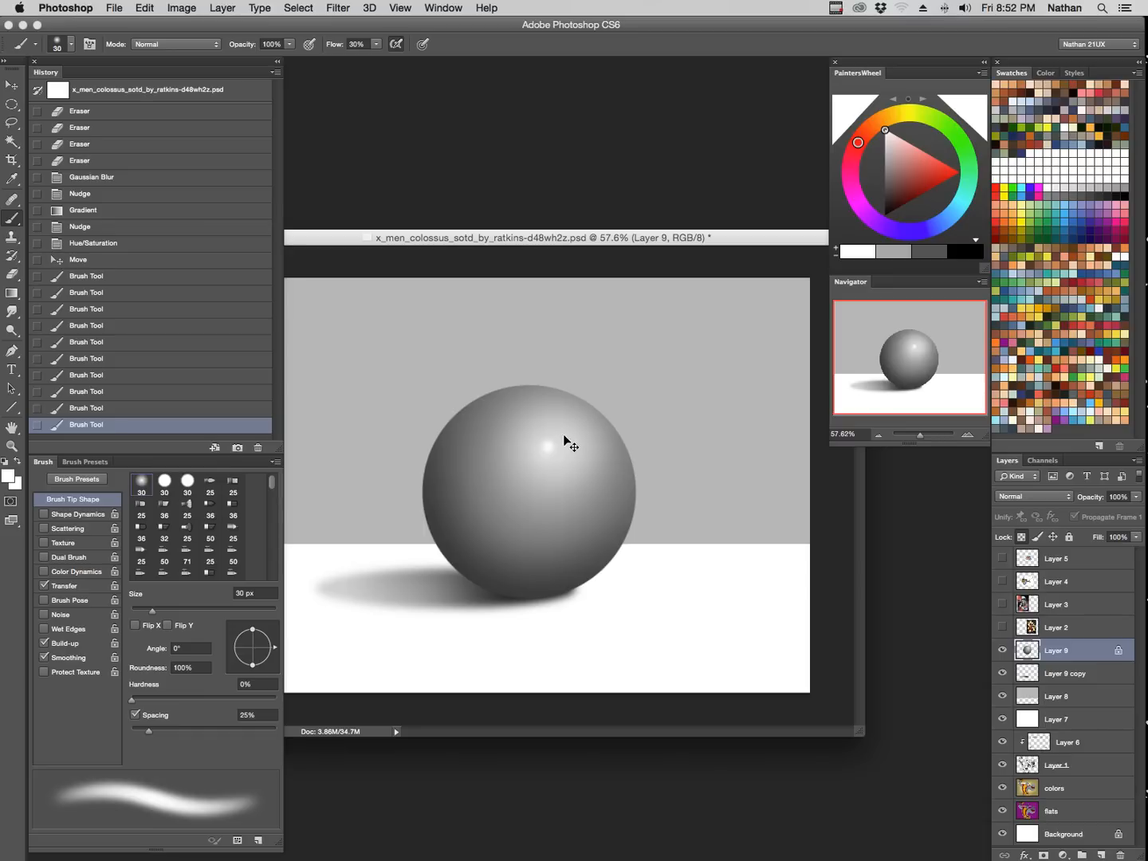
# Undo the brush strokes on the sphere back to the first soft white one.
pyautogui.press('super+z')
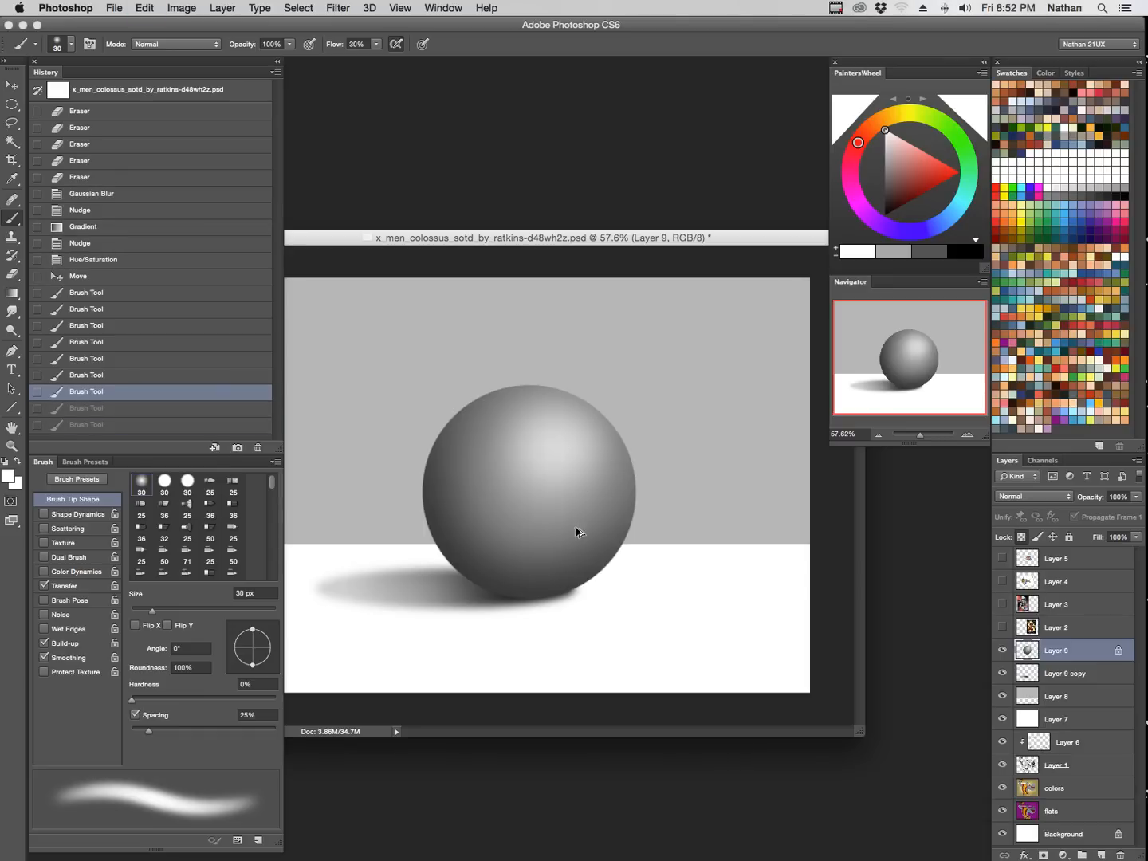
pyautogui.press('super+alt+z')
pyautogui.press('super+alt+z')
pyautogui.press('super+alt+z')
pyautogui.press('super+alt+z')
pyautogui.press('super+alt+z')
pyautogui.press('super+alt+z')
pyautogui.press('super+alt+z')
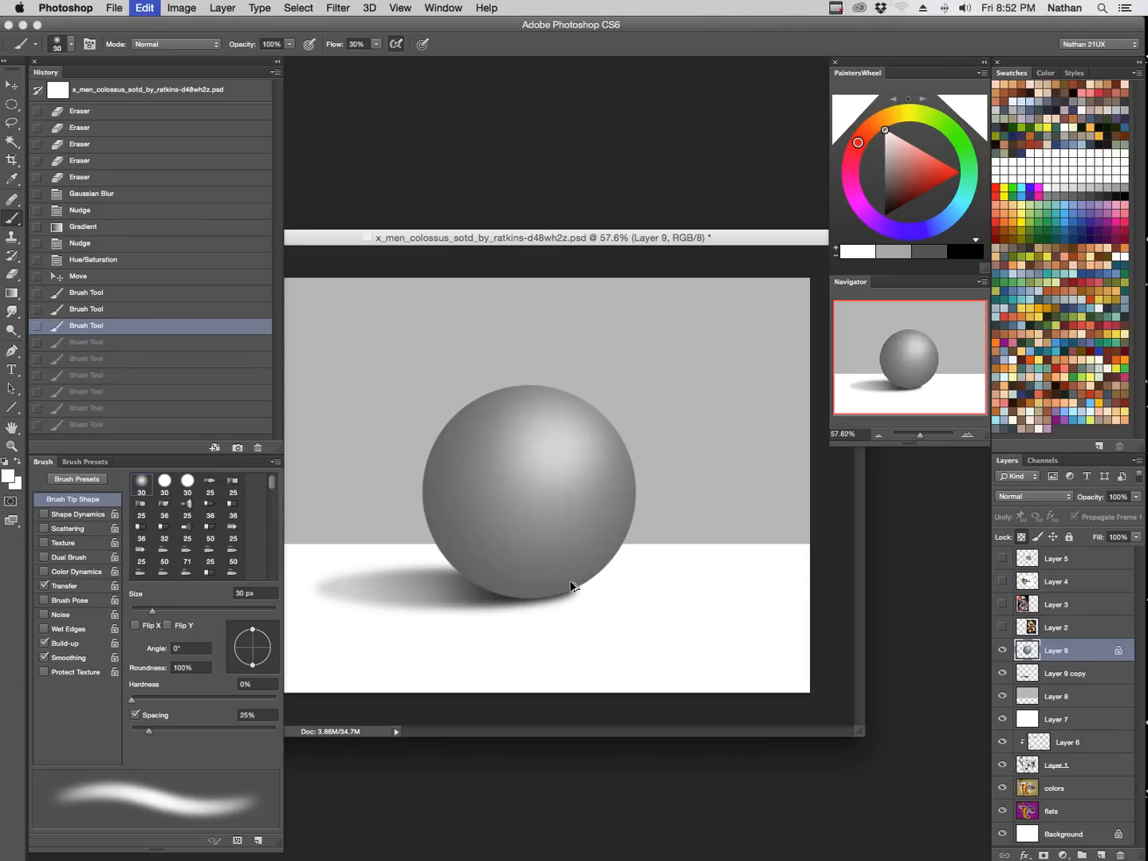
# Paint soft white light over the sphere's upper-right area, starting with a 250 px brush.
pyautogui.press(']')
pyautogui.press(']')
pyautogui.press(']')
pyautogui.press(']')
pyautogui.press(']')
pyautogui.press(']')
pyautogui.press(']')
pyautogui.press(']')
pyautogui.press(']')
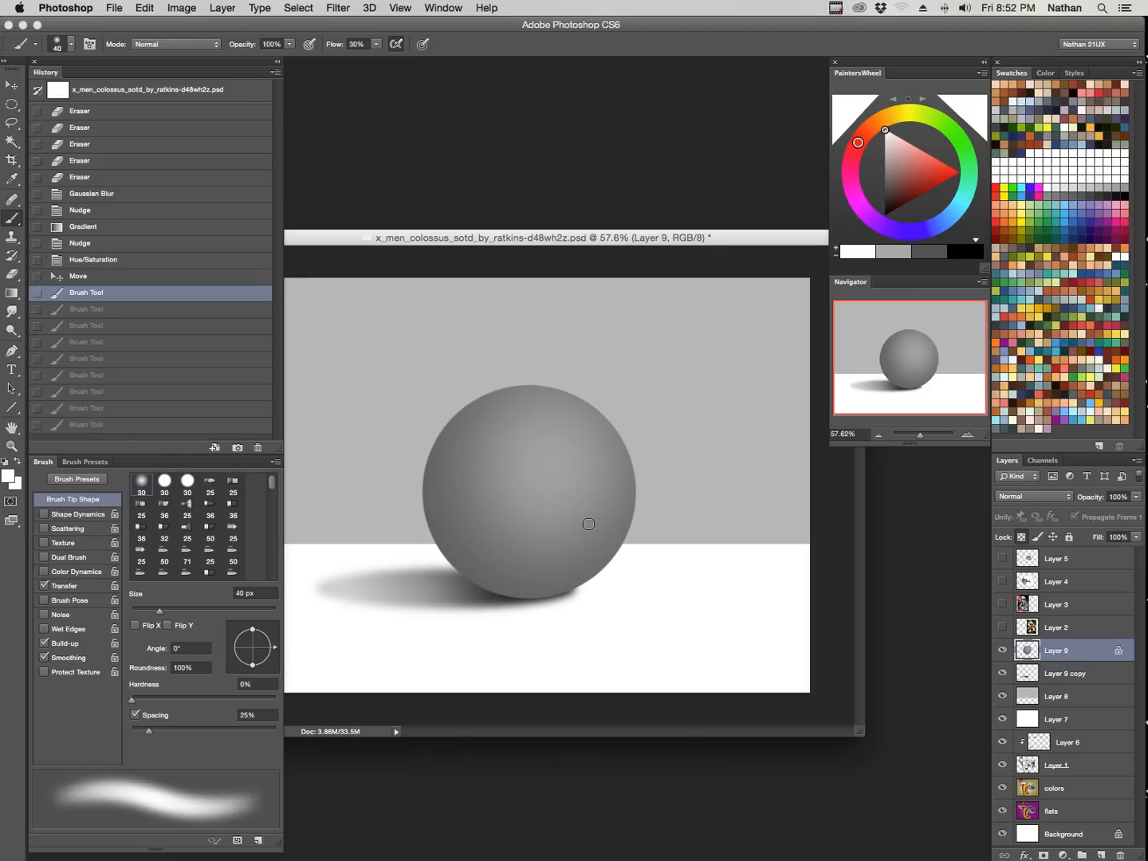
pyautogui.press(']')
pyautogui.press(']')
pyautogui.press(']')
pyautogui.press(']')
pyautogui.press(']')
pyautogui.press(']')
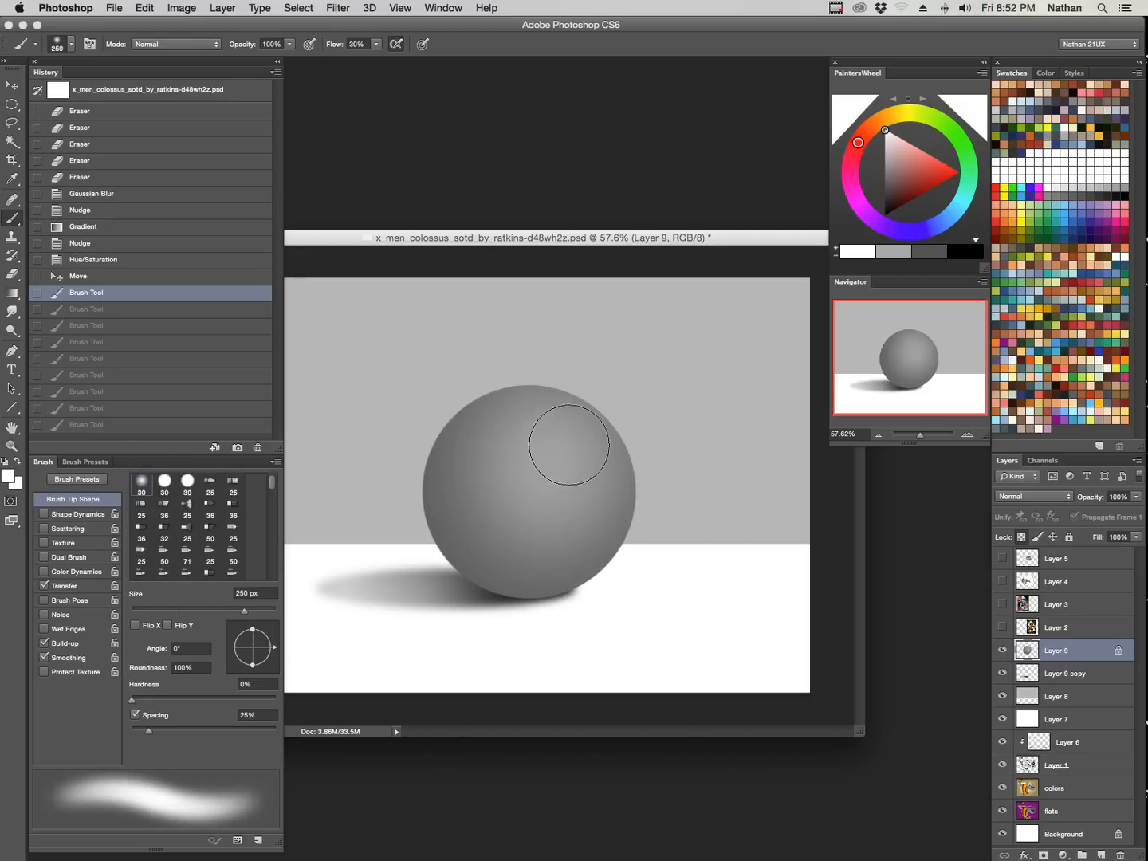
pyautogui.moveTo(542, 481)
pyautogui.mouseDown()
pyautogui.moveTo(595, 423)
pyautogui.moveTo(549, 447)
pyautogui.mouseUp()
pyautogui.press('[')
pyautogui.moveTo(510, 455)
pyautogui.mouseDown()
pyautogui.moveTo(603, 455)
pyautogui.moveTo(572, 406)
pyautogui.moveTo(554, 436)
pyautogui.moveTo(569, 403)
pyautogui.moveTo(577, 427)
pyautogui.mouseUp()
# Dab a small white specular highlight near the sphere's upper right with a 35 px brush.
pyautogui.press('[')
pyautogui.press('[')
pyautogui.press('[')
pyautogui.press('[')
pyautogui.press('[')
pyautogui.press('[')
pyautogui.press(']')
pyautogui.press(']')
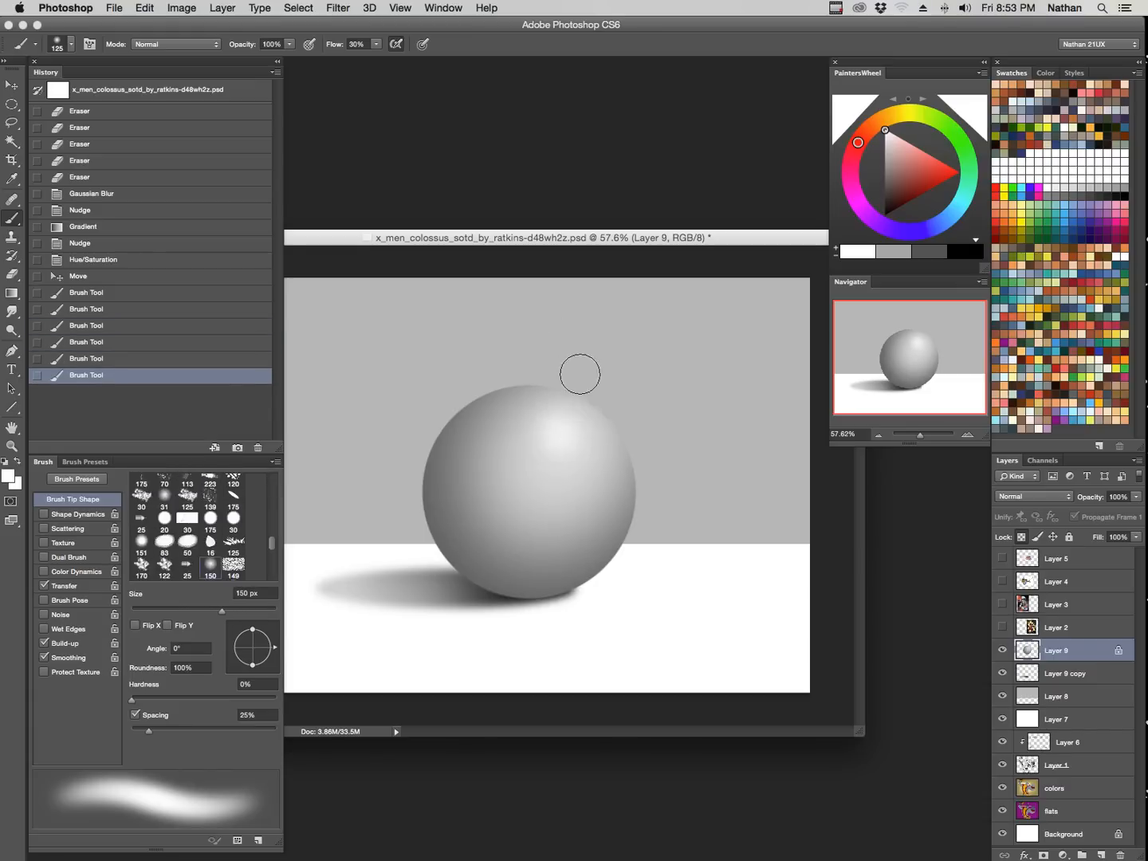
pyautogui.press('[')
pyautogui.press('[')
pyautogui.press('[')
pyautogui.press('[')
pyautogui.press('[')
pyautogui.press('[')
pyautogui.press('[')
pyautogui.press('[')
pyautogui.press('[')
pyautogui.press('[')
pyautogui.press('[')
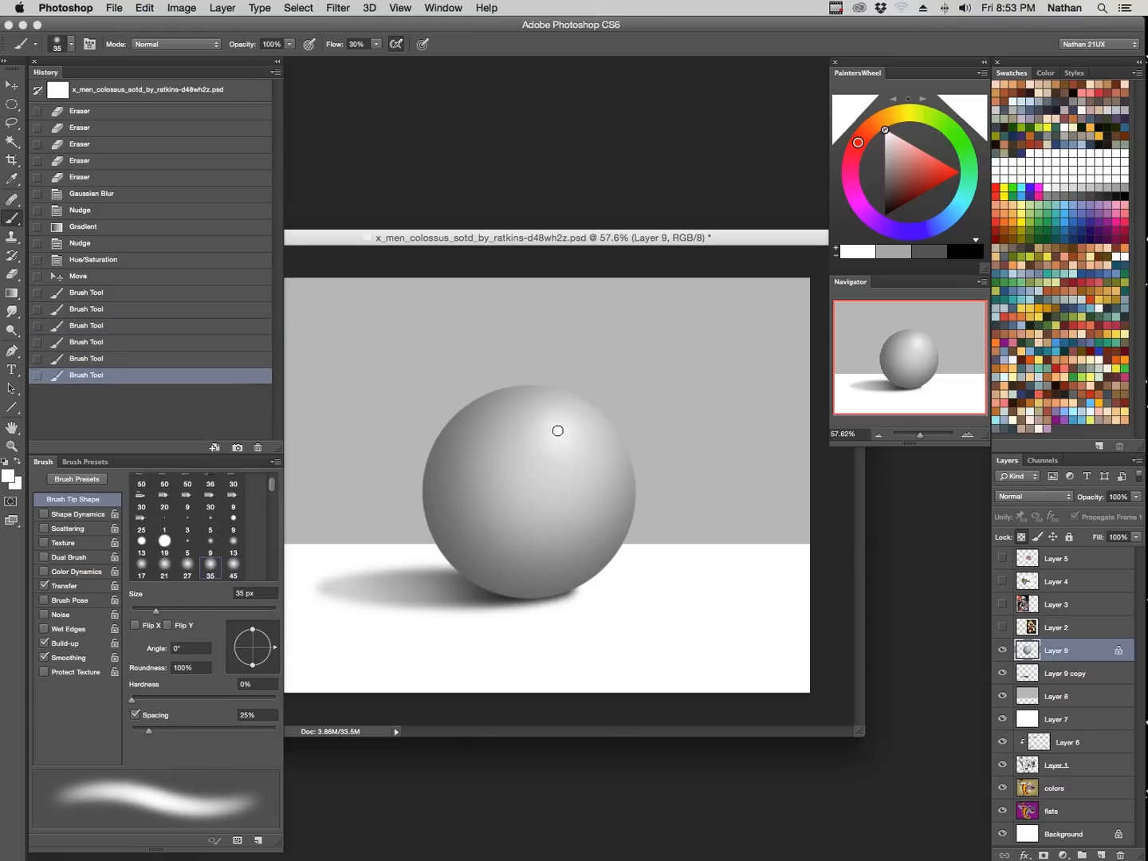
pyautogui.click(557, 429)
# Reset to the default colors and shade the sphere's left, right and lower edges in black with a 300 px brush.
pyautogui.press('d')
pyautogui.press('[')
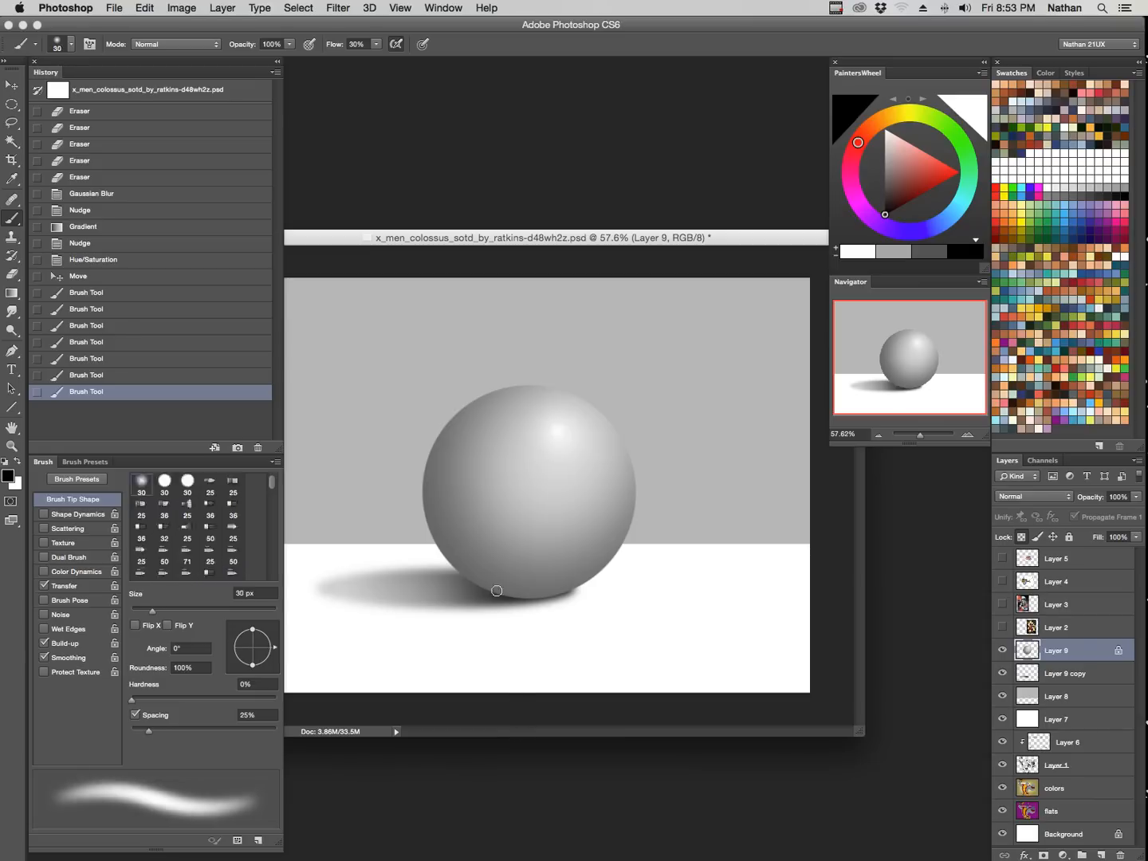
pyautogui.press(']')
pyautogui.press(']')
pyautogui.press(']')
pyautogui.press(']')
pyautogui.press(']')
pyautogui.press(']')
pyautogui.press(']')
pyautogui.press(']')
pyautogui.press(']')
pyautogui.press(']')
pyautogui.press(']')
pyautogui.press(']')
pyautogui.press(']')
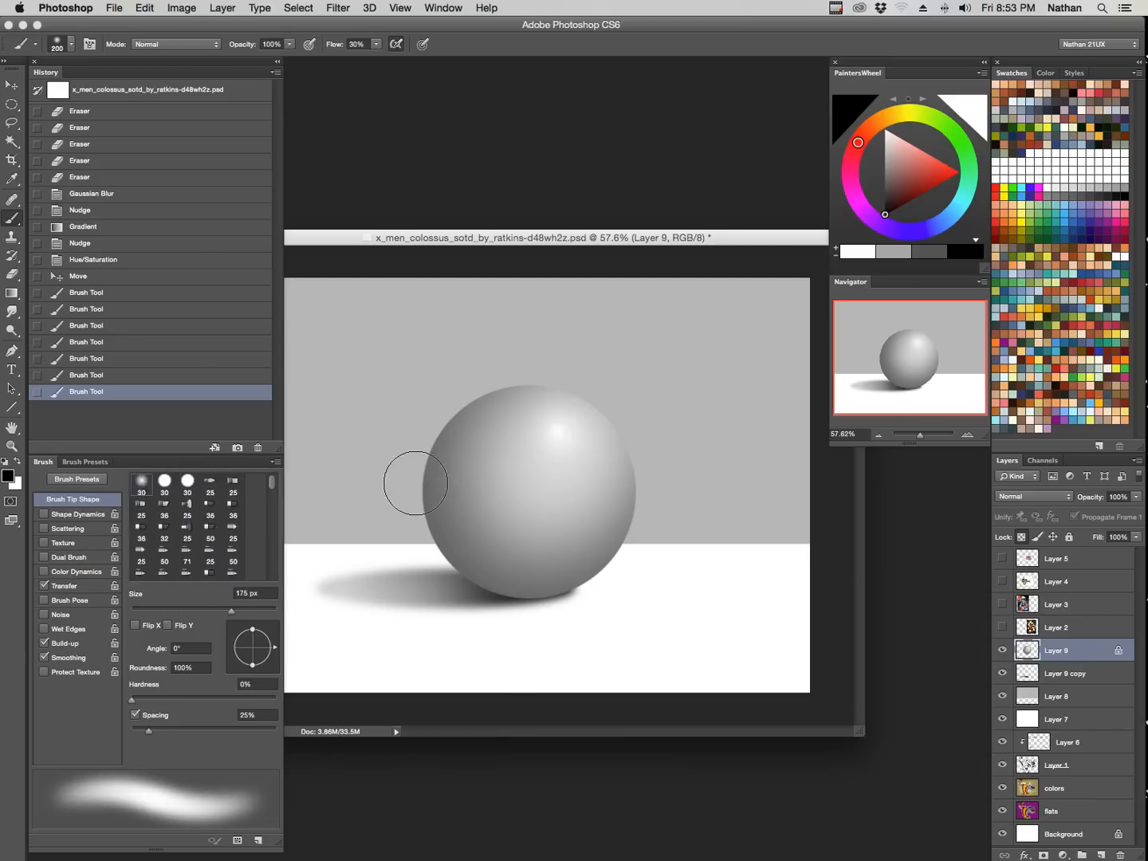
pyautogui.press(']')
pyautogui.press(']')
pyautogui.moveTo(630, 536)
pyautogui.mouseDown()
pyautogui.moveTo(434, 518)
pyautogui.moveTo(680, 521)
pyautogui.mouseUp()
pyautogui.moveTo(433, 542); pyautogui.dragTo(515, 317)
pyautogui.moveTo(401, 497); pyautogui.dragTo(509, 365)
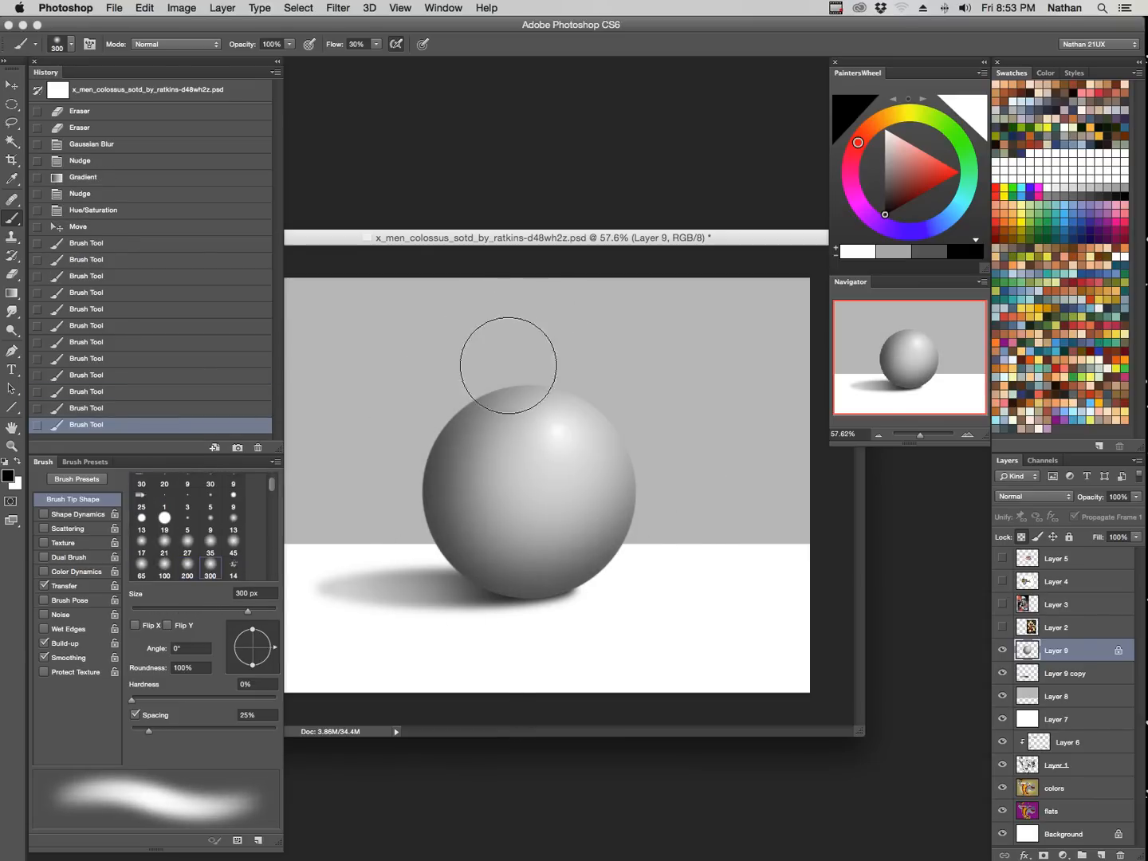
pyautogui.moveTo(430, 571); pyautogui.dragTo(694, 557)
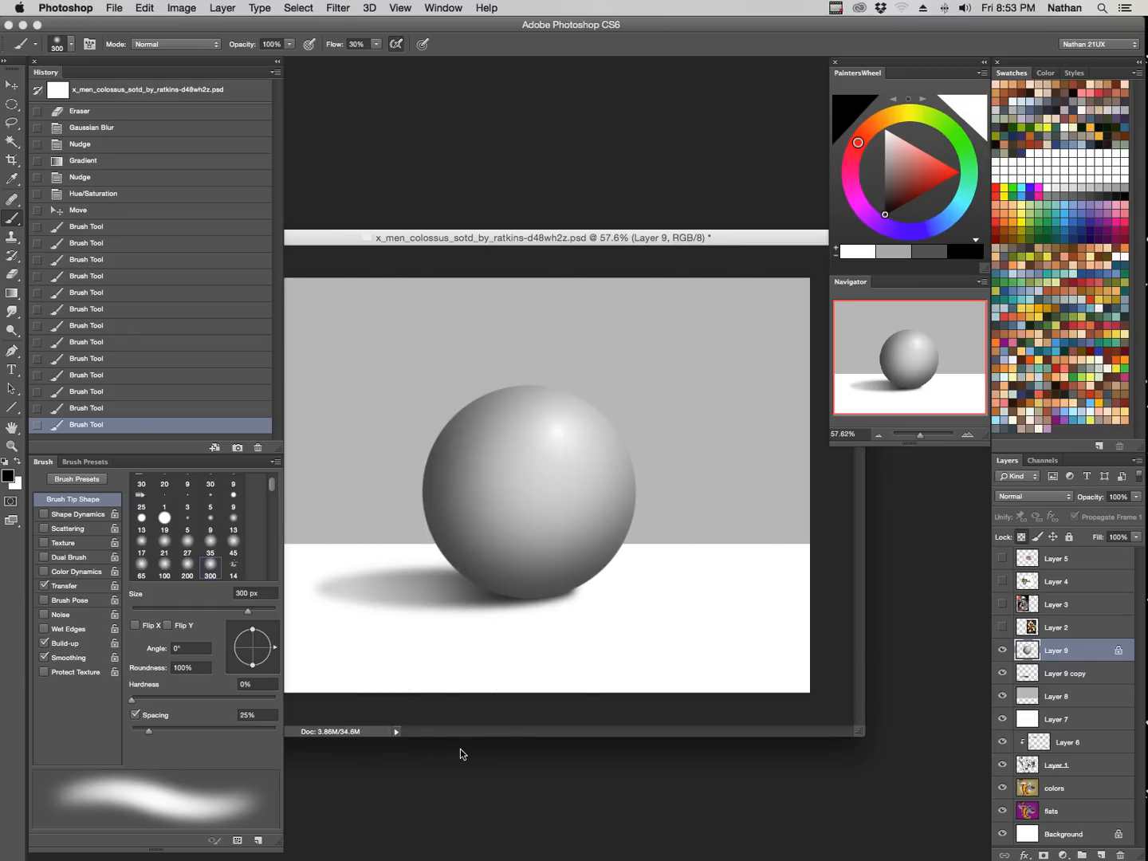
# Swap to white and paint reflected light along the sphere's lower-left rim, reducing the brush to 60 px.
pyautogui.press('x')
pyautogui.press('[')
pyautogui.press('[')
pyautogui.press('[')
pyautogui.press('[')
pyautogui.press('[')
pyautogui.press('[')
pyautogui.press('[')
pyautogui.press('[')
pyautogui.press('[')
pyautogui.press('[')
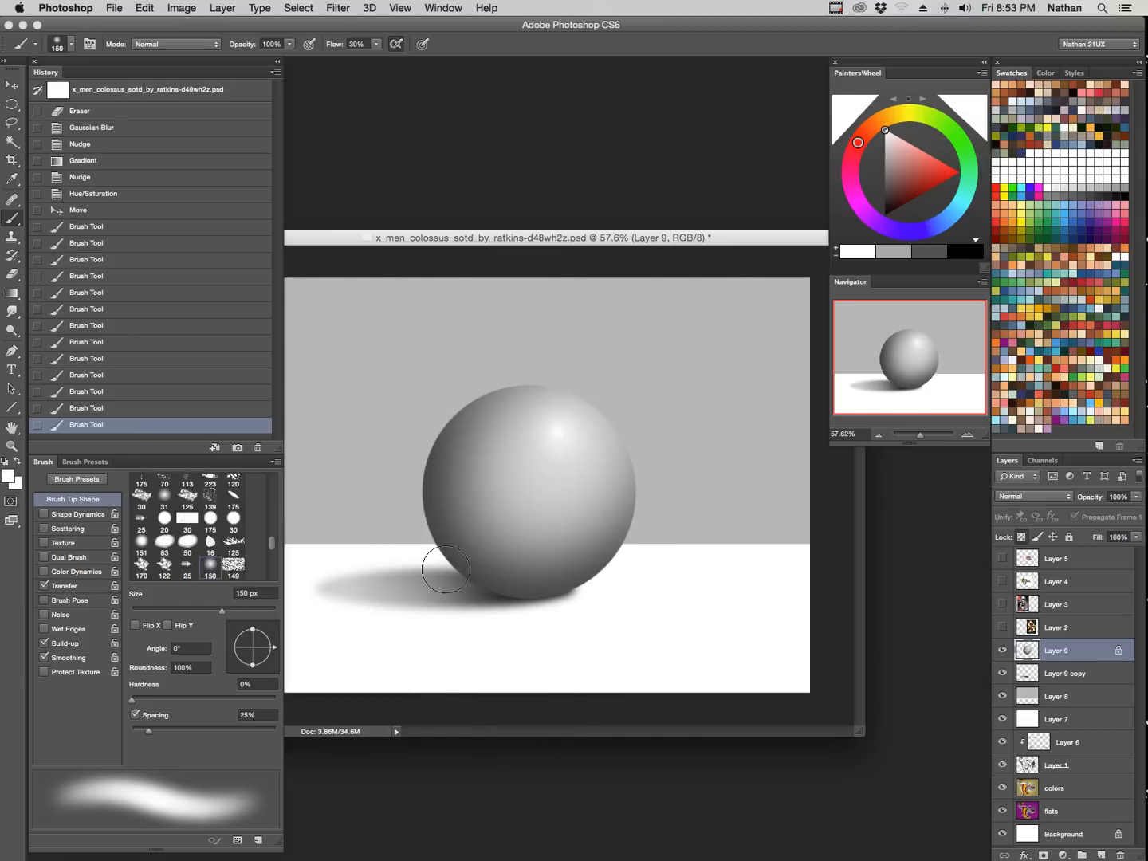
pyautogui.moveTo(424, 528); pyautogui.dragTo(451, 570)
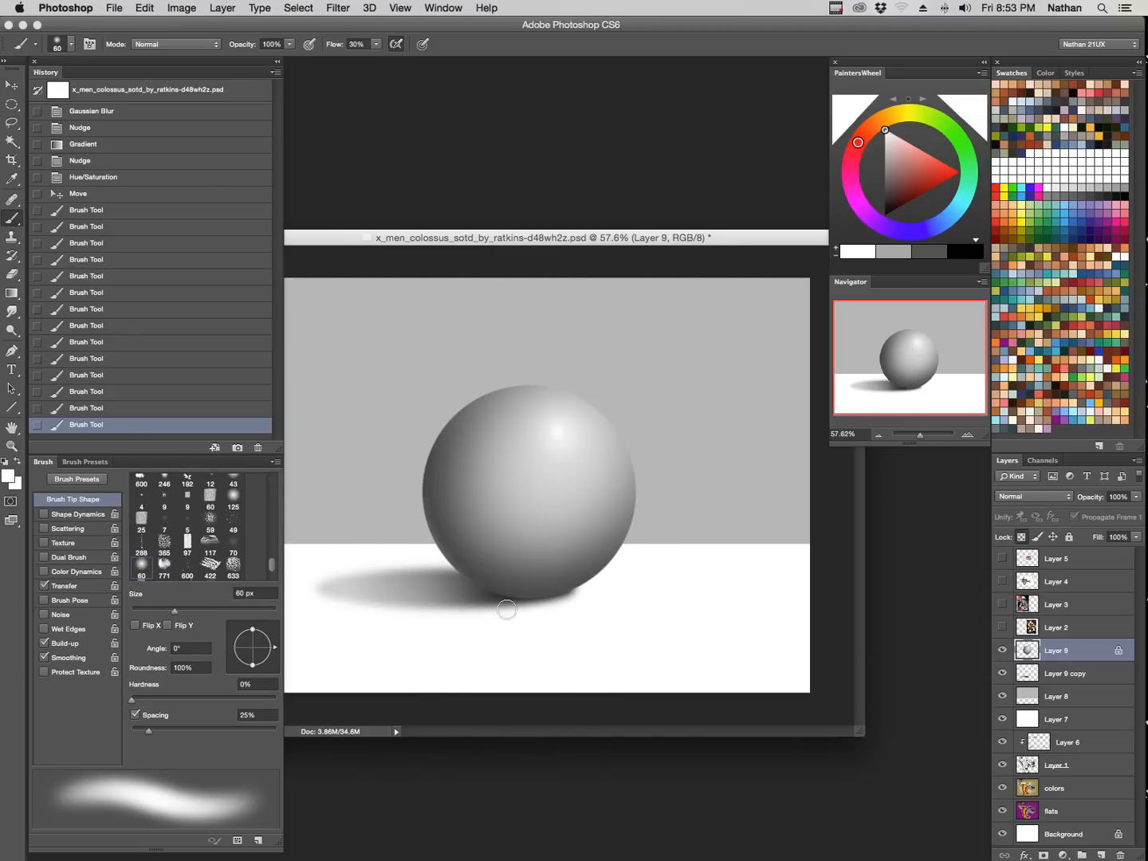
pyautogui.moveTo(507, 610); pyautogui.dragTo(447, 564)
pyautogui.moveTo(448, 566)
pyautogui.mouseDown()
pyautogui.moveTo(535, 598)
pyautogui.moveTo(442, 559)
pyautogui.moveTo(419, 496)
pyautogui.moveTo(425, 467)
pyautogui.mouseUp()
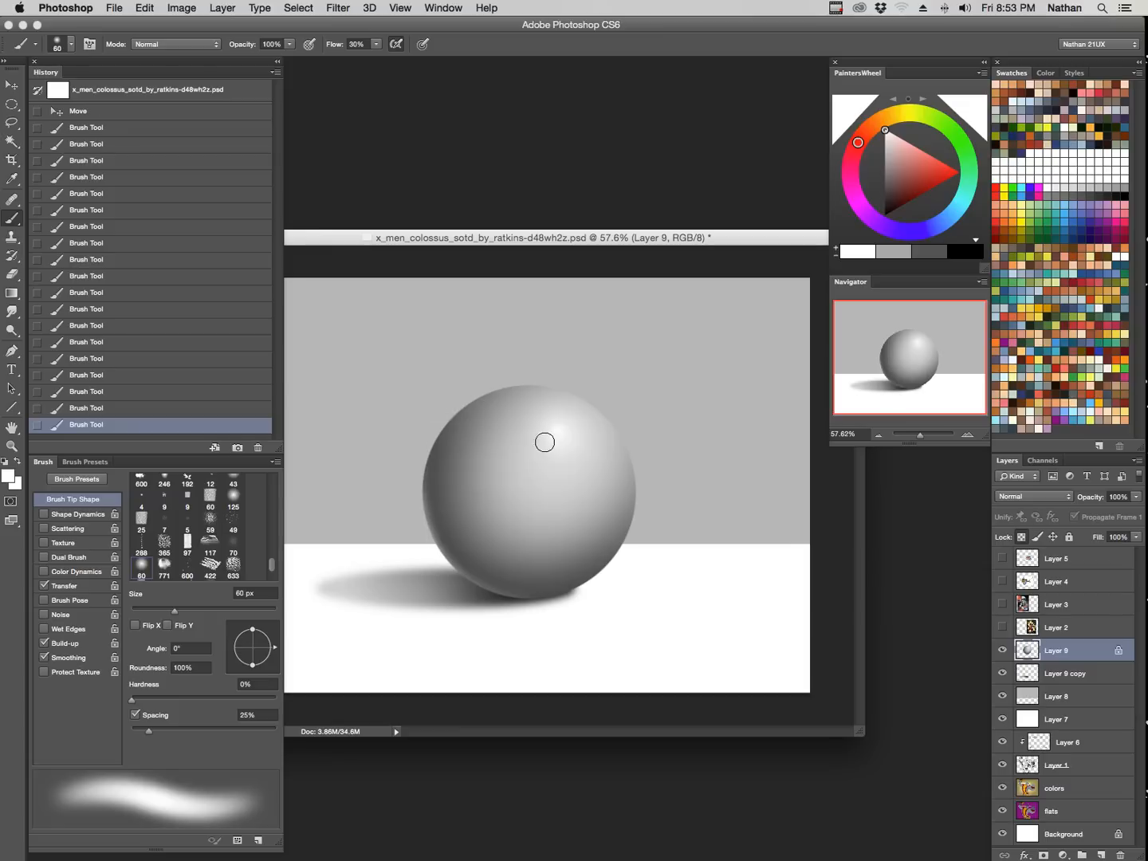
pyautogui.moveTo(434, 556); pyautogui.dragTo(532, 609)
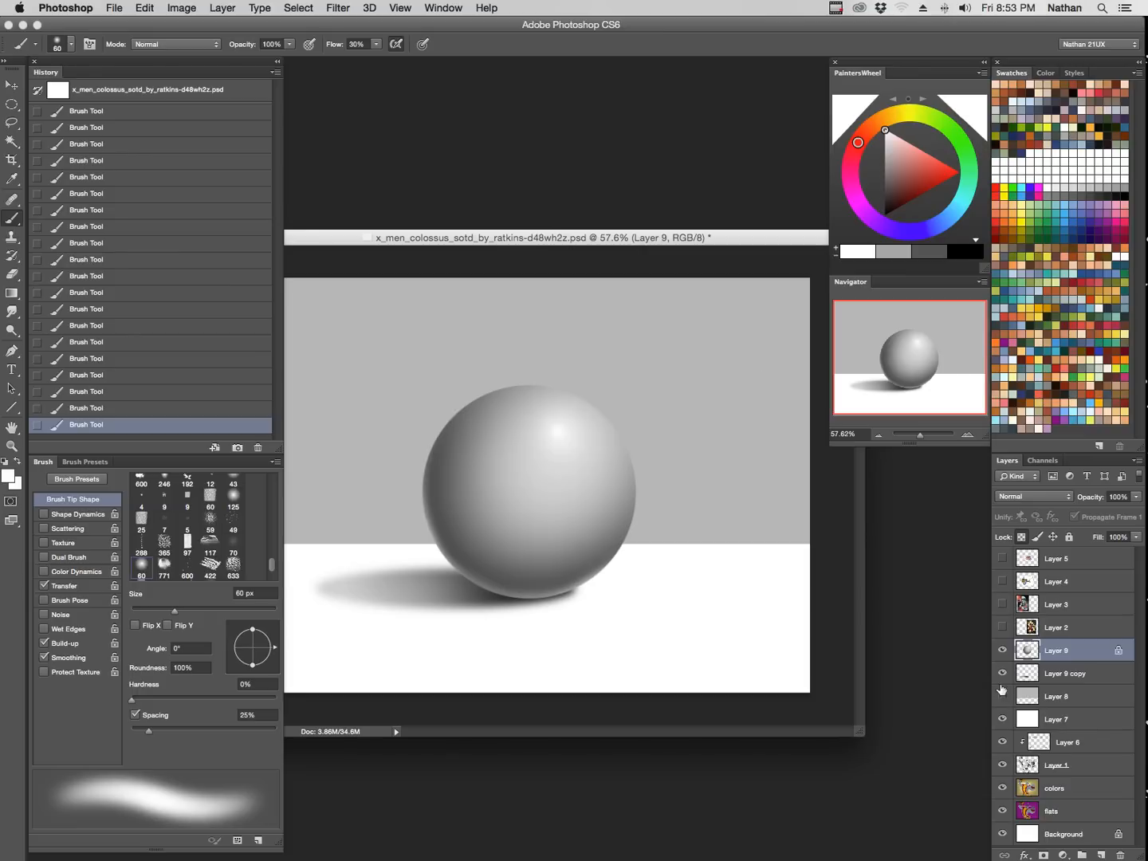
# Hide Layer 8, Layer 9 copy and Layer 9, return to full-screen mode, and show and activate Layer 2.
pyautogui.moveTo(1001, 692); pyautogui.dragTo(1005, 648)
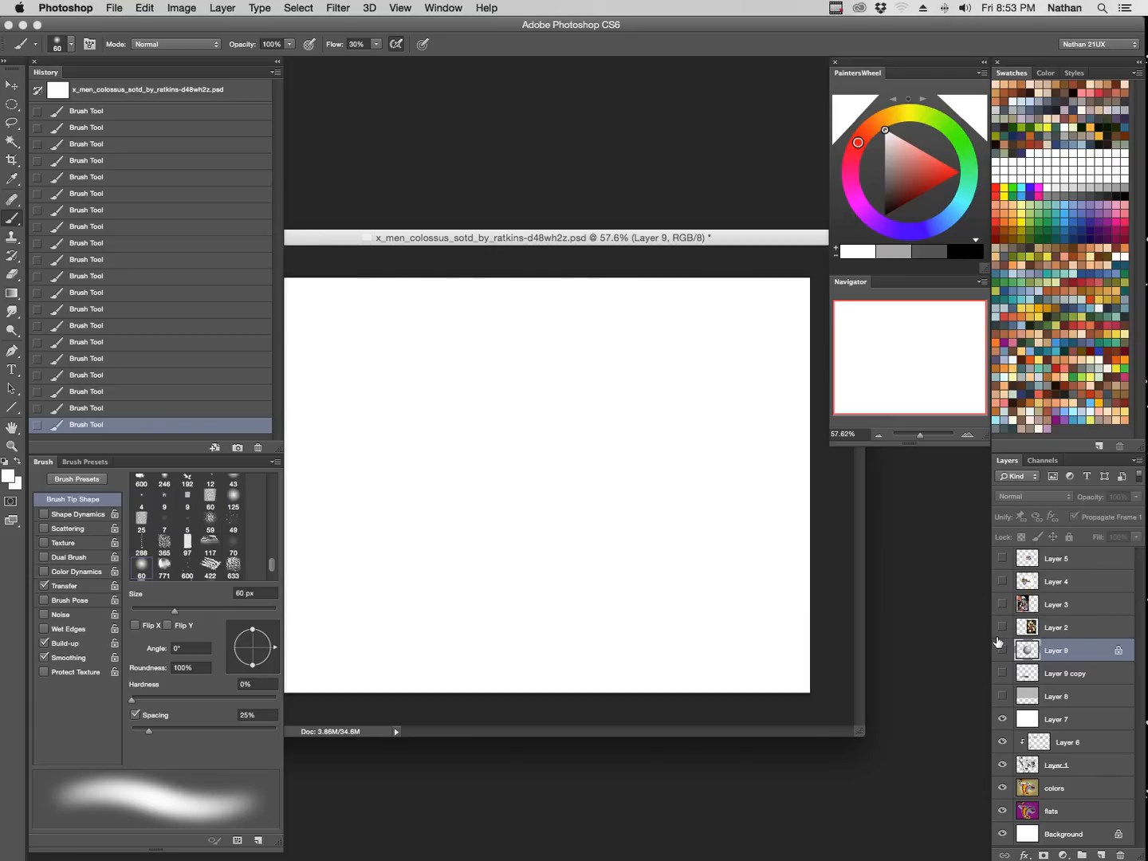
pyautogui.press('f')
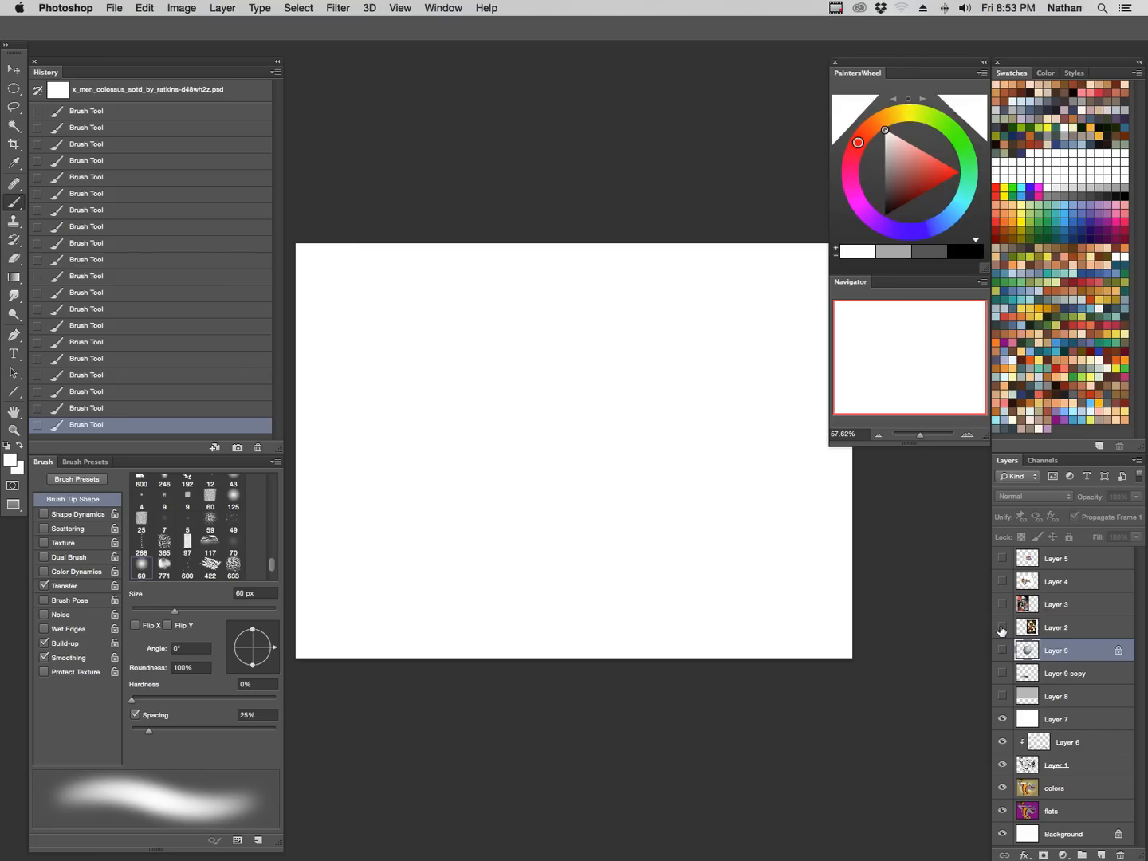
pyautogui.click(1001, 630)
pyautogui.click(1058, 634)
# Examine the metallic figure in the Layer 2 painting up close with the panels hidden.
pyautogui.press('Tab')
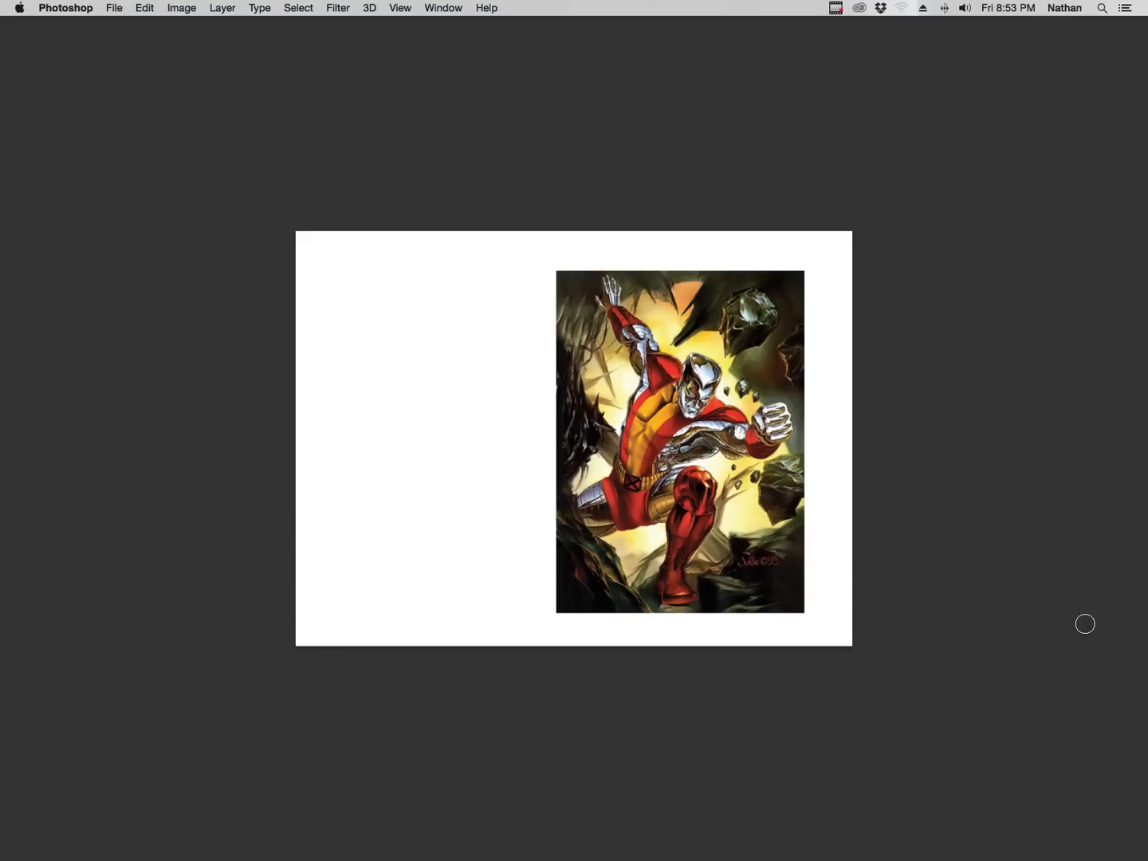
pyautogui.press('z')
pyautogui.click(707, 433)
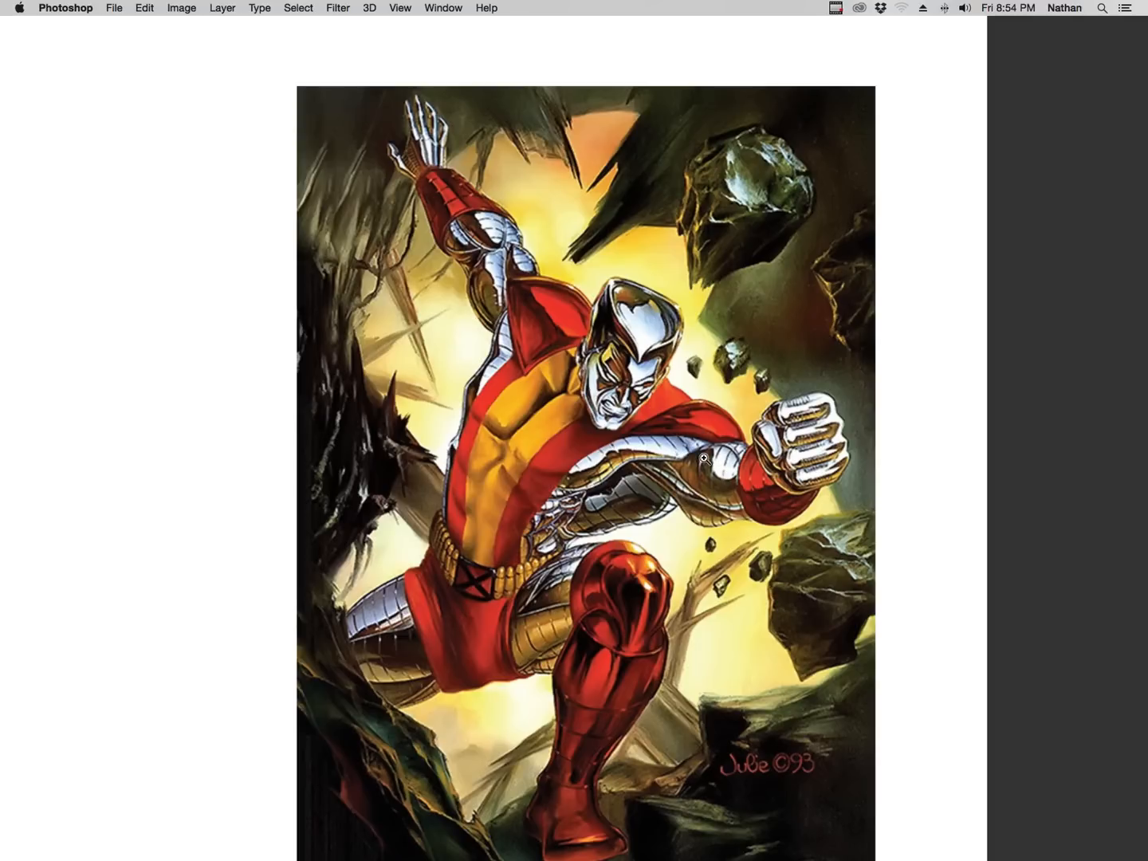
pyautogui.click(730, 468)
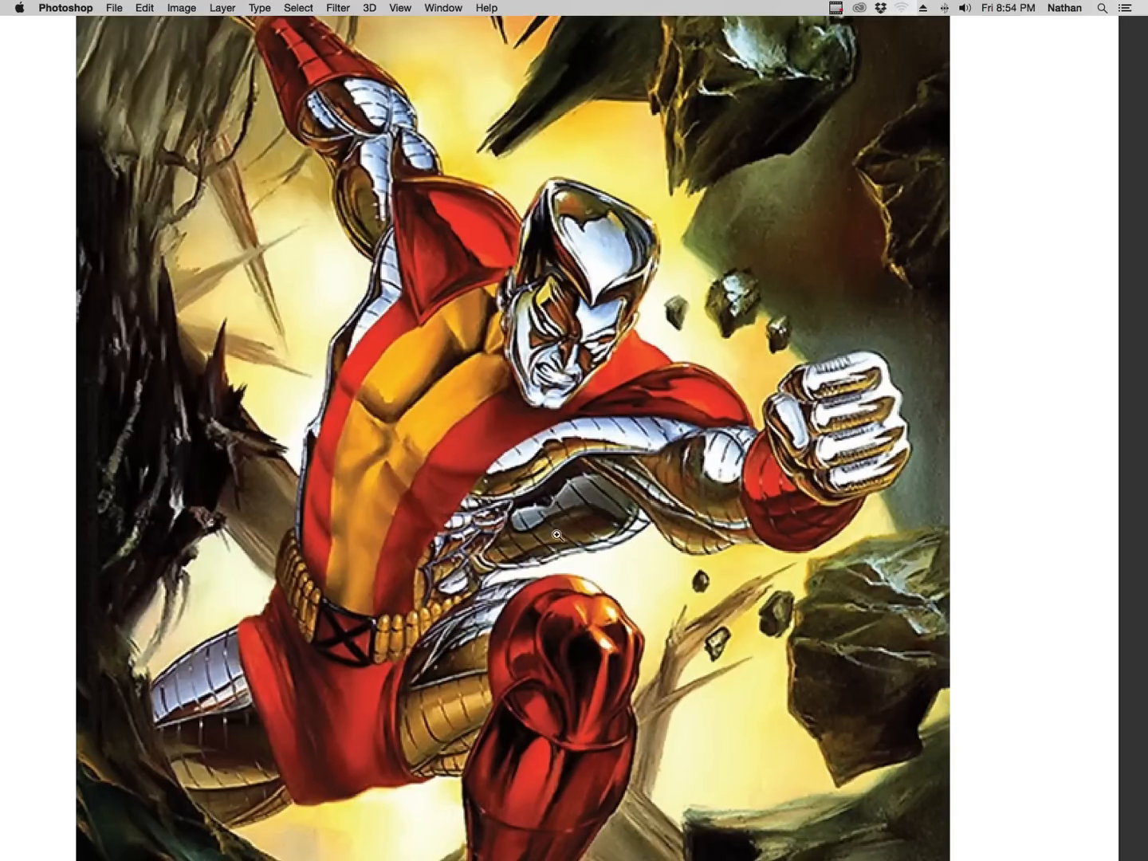
pyautogui.press('Tab')
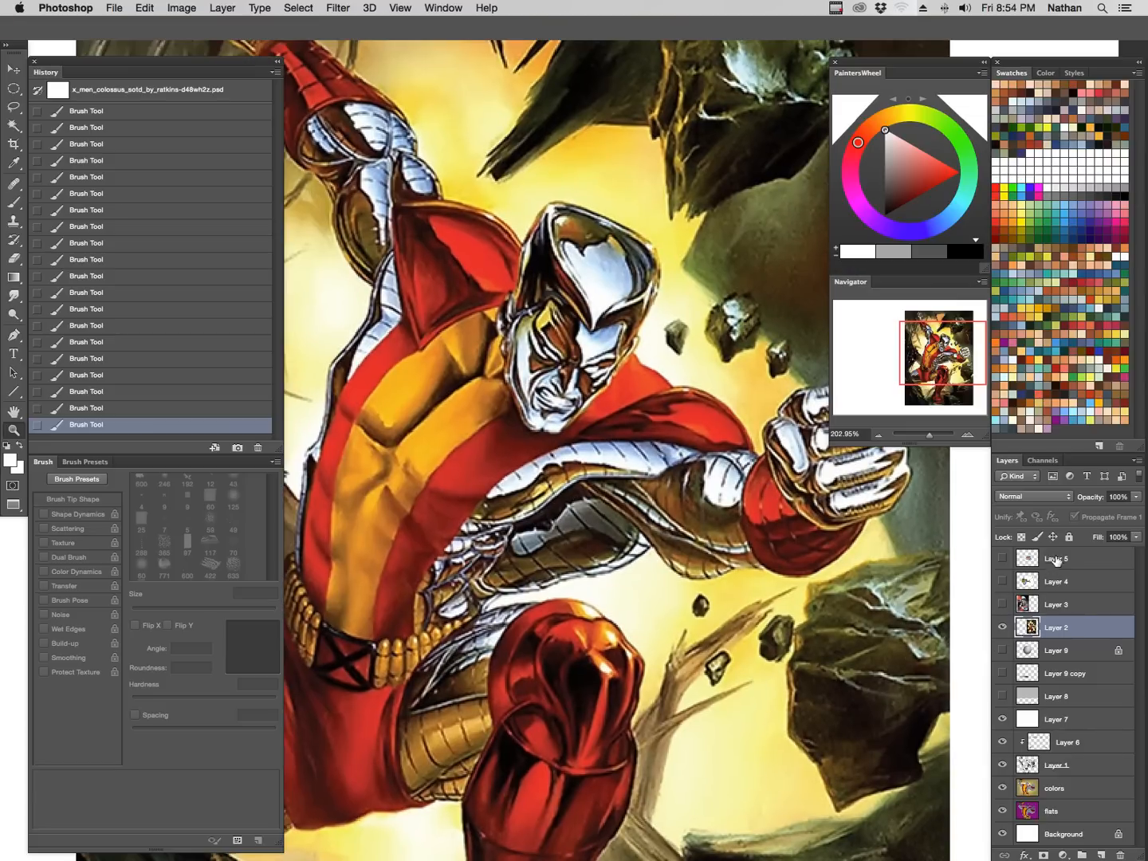
# Add a new layer above Layer 5 and choose a green brush color for marking up the painting.
pyautogui.click(1023, 568)
pyautogui.press('shift+super+n')
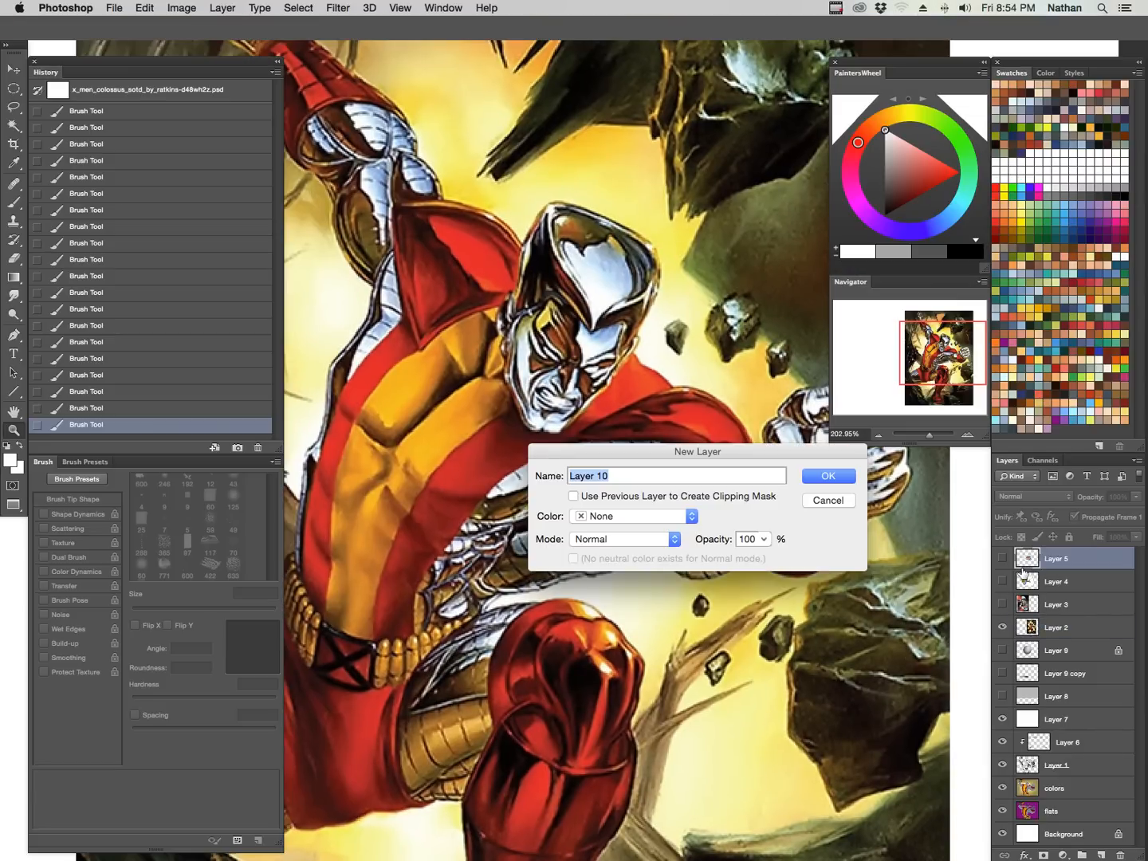
pyautogui.press('Return')
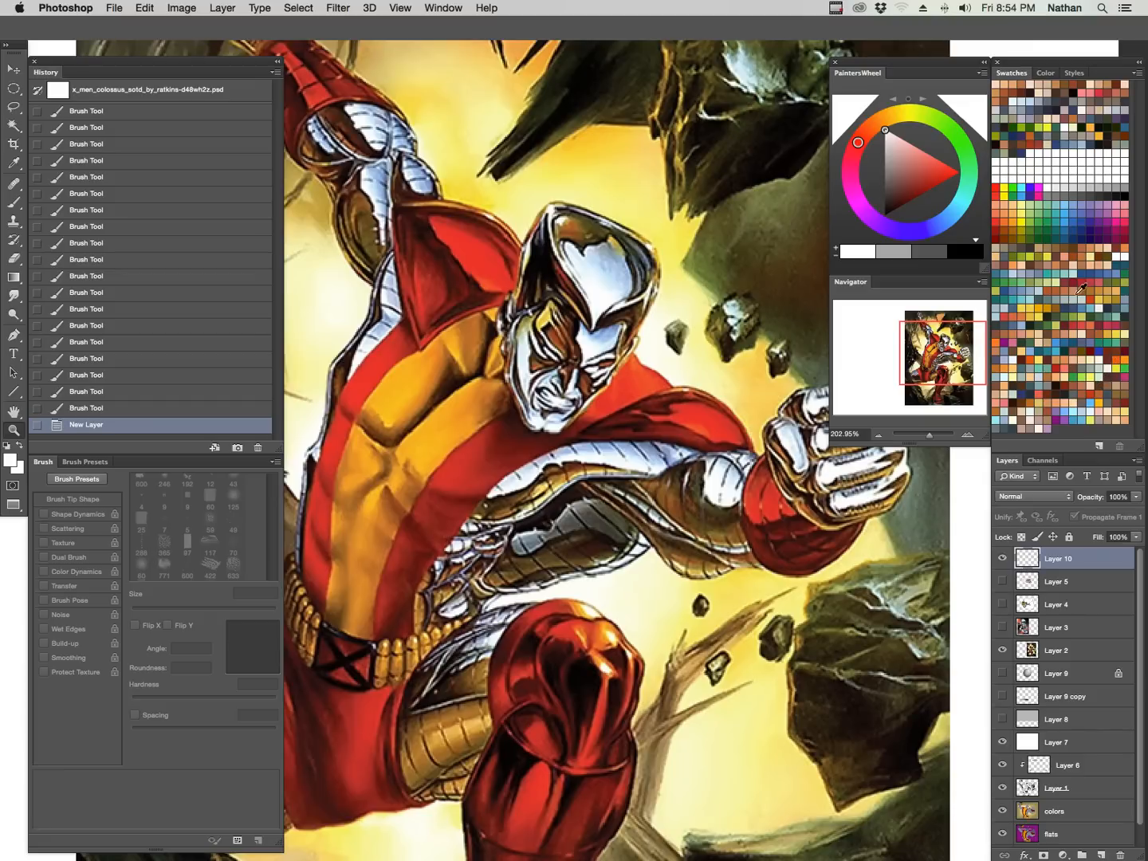
pyautogui.click(1070, 382)
pyautogui.press('b')
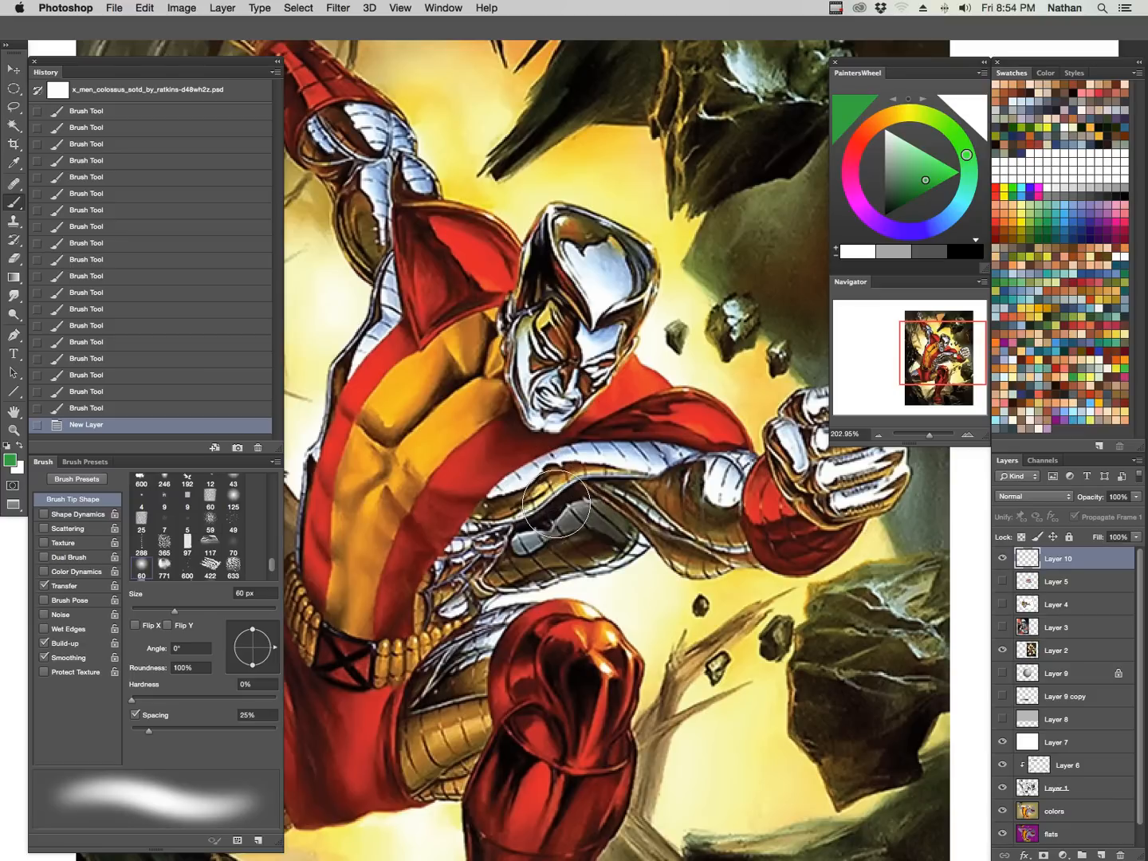
# Reduce the brush to 3 px and trace the light-dark boundary along the figure's outstretched arm in green.
pyautogui.press('[')
pyautogui.press('[')
pyautogui.press('[')
pyautogui.press('[')
pyautogui.press('[')
pyautogui.press('[')
pyautogui.press('[')
pyautogui.press('[')
pyautogui.press('[')
pyautogui.press('[')
pyautogui.press('[')
pyautogui.press('[')
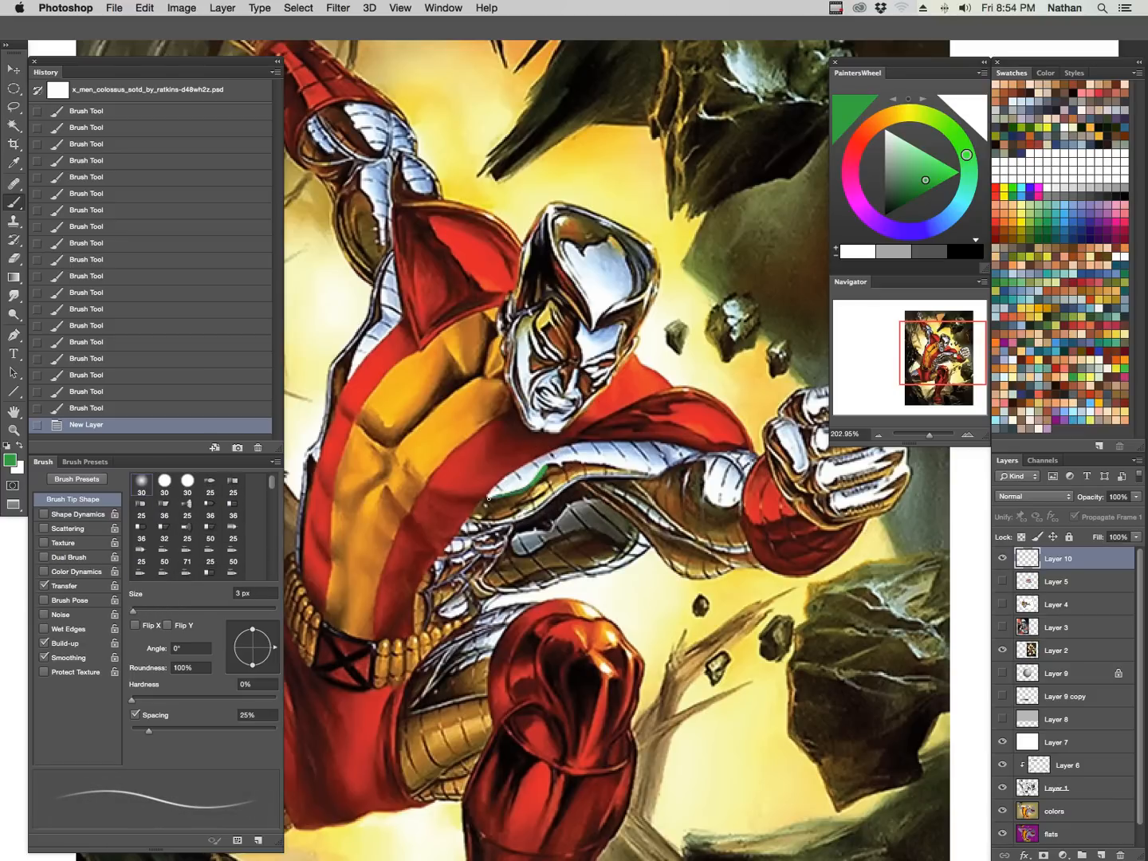
pyautogui.moveTo(488, 499)
pyautogui.mouseDown()
pyautogui.moveTo(551, 467)
pyautogui.moveTo(628, 468)
pyautogui.mouseUp()
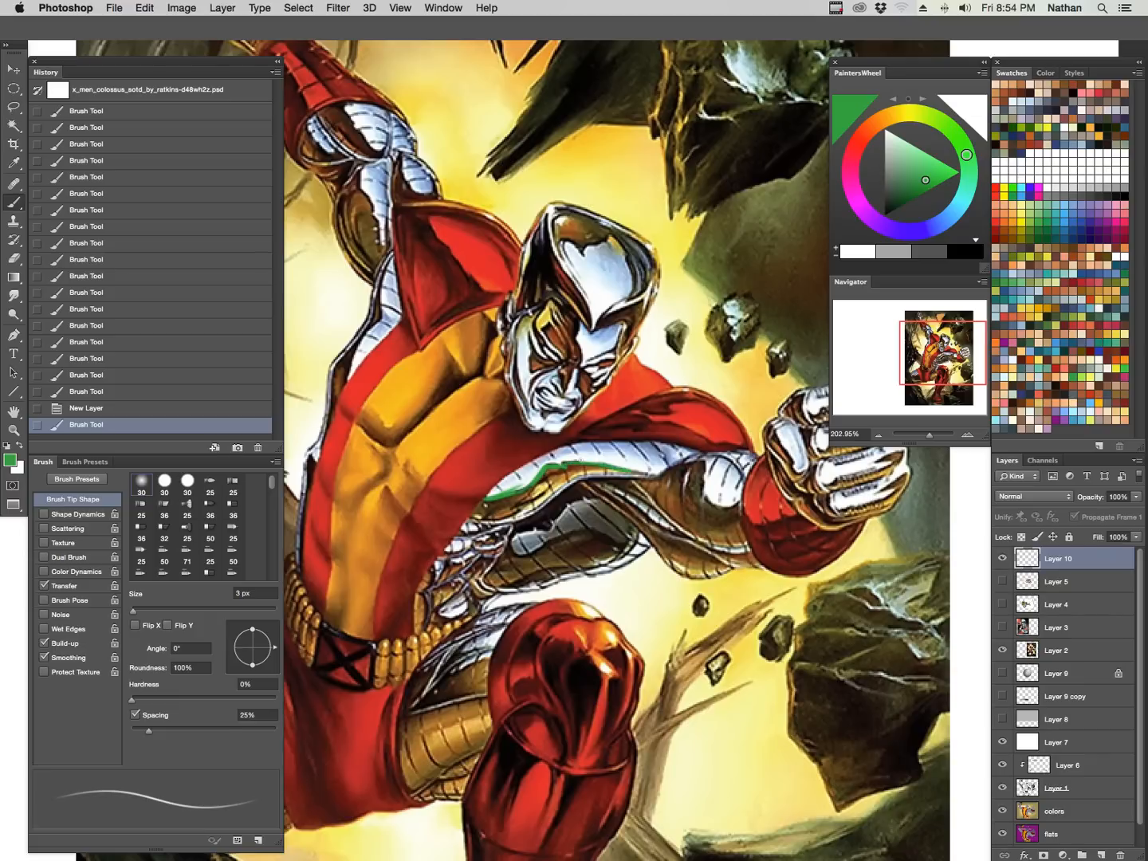
pyautogui.moveTo(537, 480); pyautogui.dragTo(477, 499)
pyautogui.press('Tab')
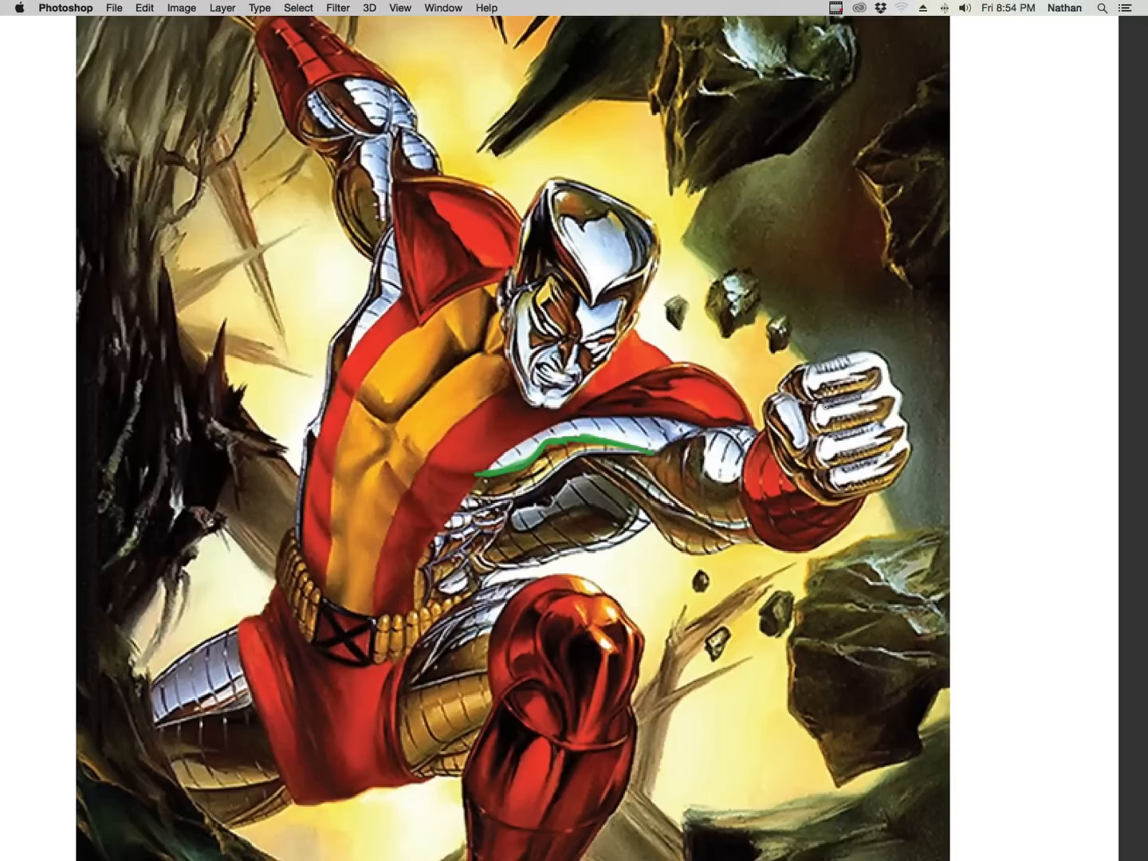
pyautogui.moveTo(702, 438)
pyautogui.mouseDown()
pyautogui.moveTo(704, 469)
pyautogui.moveTo(735, 479)
pyautogui.mouseUp()
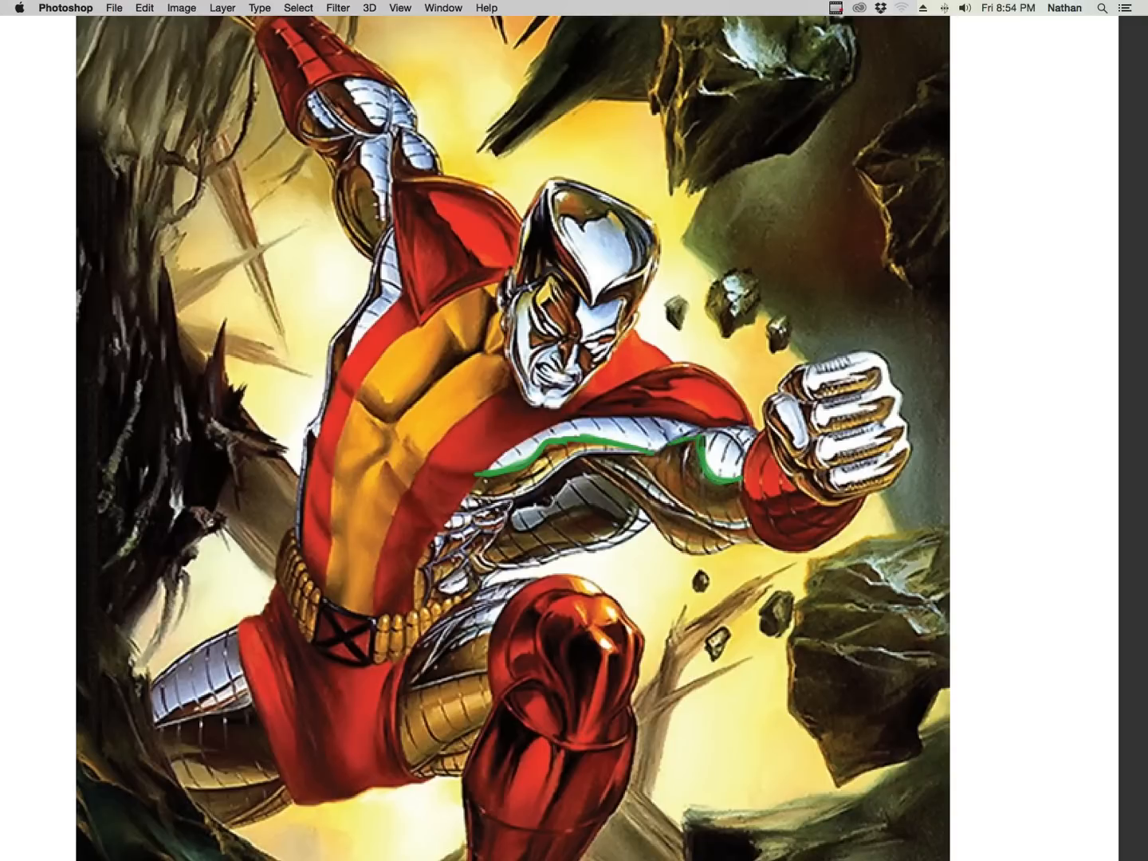
# Trace the light-dark boundaries on the figure's thighs, the side of the torso and the raised arm in green.
pyautogui.moveTo(494, 640)
pyautogui.mouseDown()
pyautogui.moveTo(752, 540)
pyautogui.moveTo(635, 561)
pyautogui.mouseUp()
pyautogui.moveTo(434, 581)
pyautogui.mouseDown()
pyautogui.moveTo(341, 632)
pyautogui.moveTo(393, 609)
pyautogui.mouseUp()
pyautogui.moveTo(596, 346); pyautogui.dragTo(487, 658)
pyautogui.moveTo(461, 508)
pyautogui.mouseDown()
pyautogui.moveTo(471, 453)
pyautogui.moveTo(413, 605)
pyautogui.mouseUp()
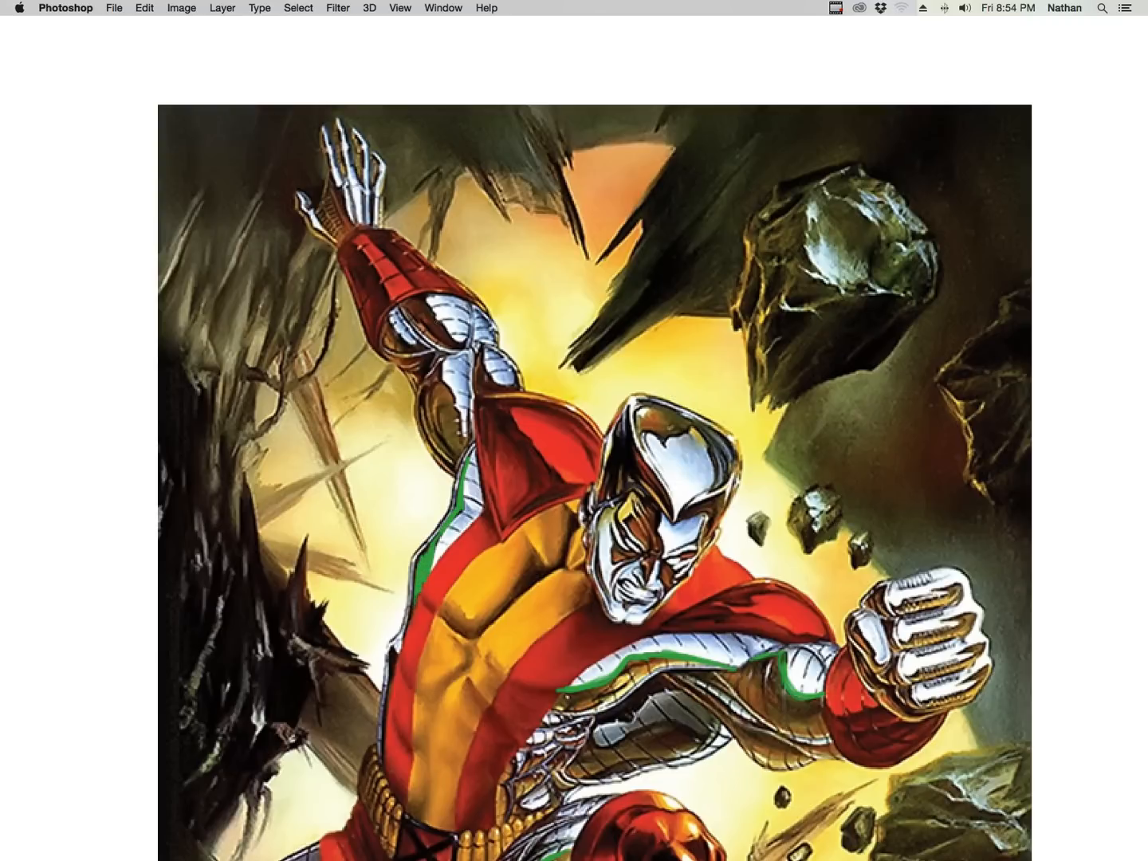
pyautogui.moveTo(420, 301)
pyautogui.mouseDown()
pyautogui.moveTo(460, 341)
pyautogui.moveTo(449, 446)
pyautogui.mouseUp()
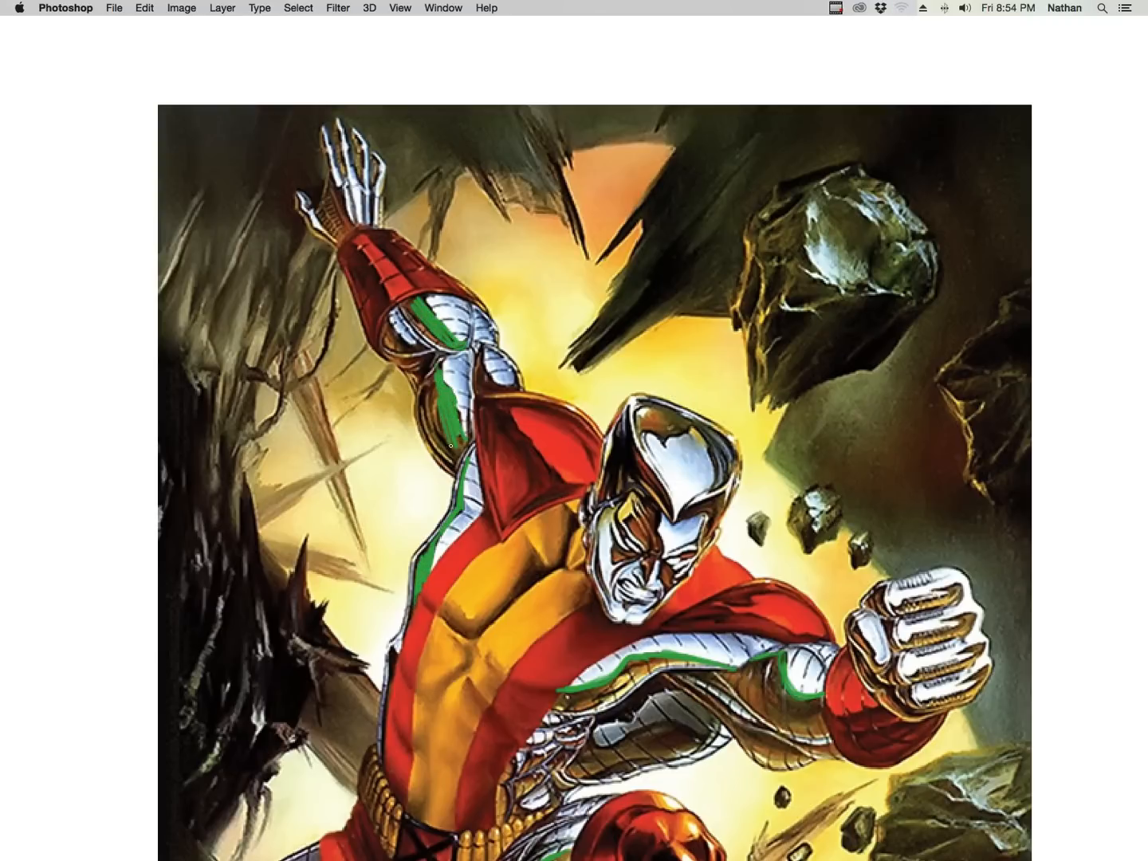
# Mark the reflection edges on the figure's face and on the back of the clenched fist in green.
pyautogui.moveTo(603, 691); pyautogui.dragTo(672, 495)
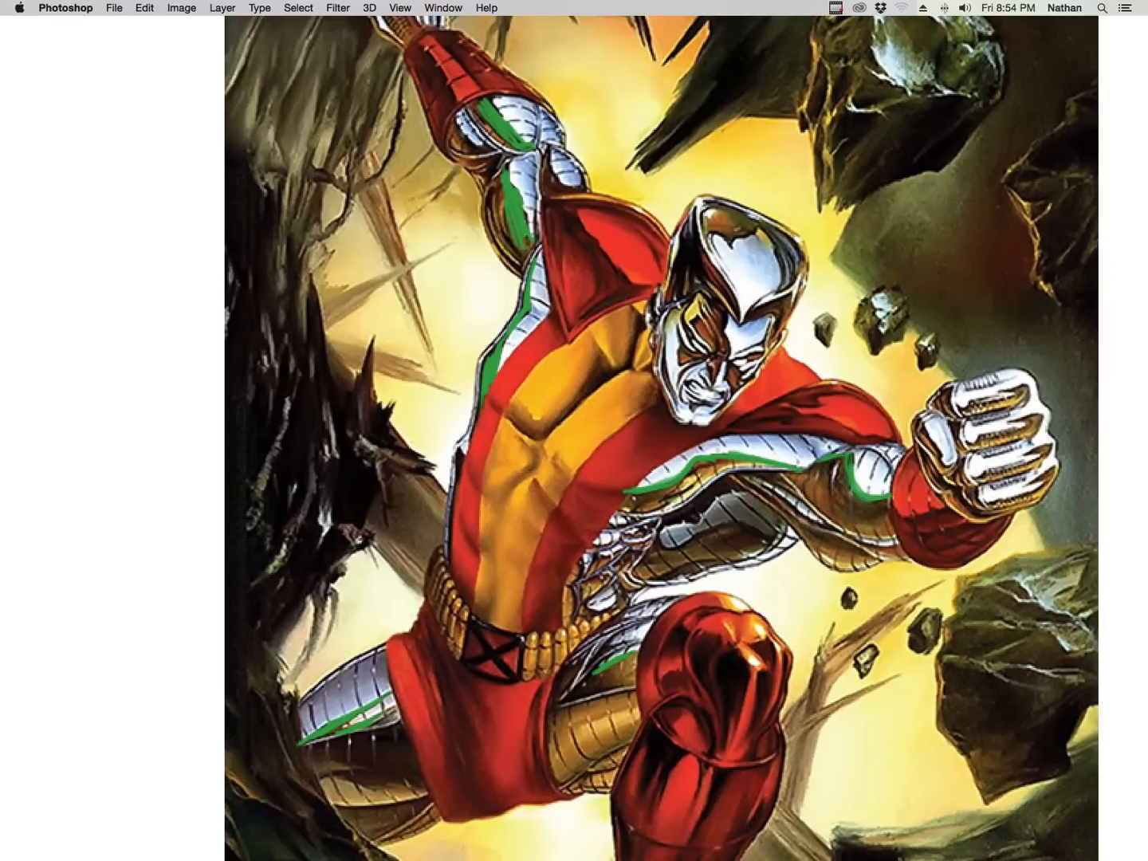
pyautogui.moveTo(721, 361)
pyautogui.mouseDown()
pyautogui.moveTo(715, 380)
pyautogui.moveTo(680, 351)
pyautogui.mouseUp()
pyautogui.moveTo(859, 628)
pyautogui.mouseDown()
pyautogui.moveTo(878, 580)
pyautogui.moveTo(874, 546)
pyautogui.mouseUp()
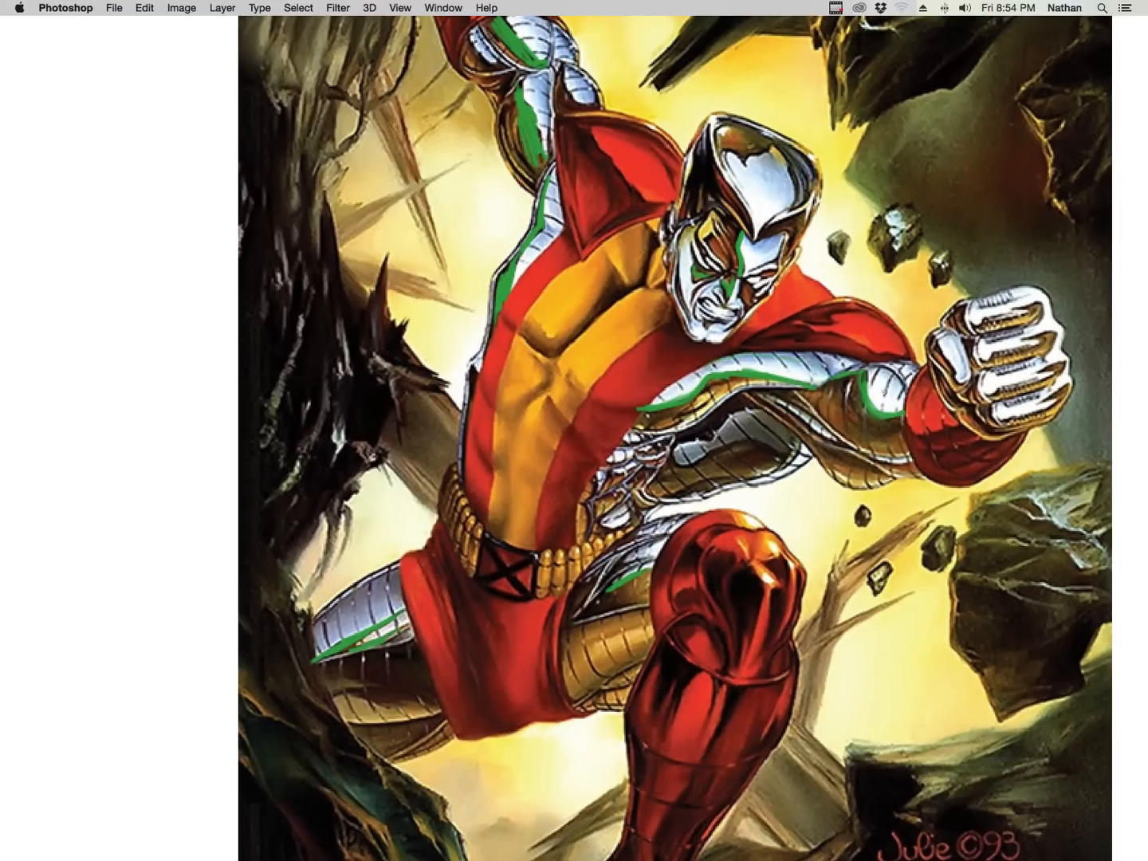
pyautogui.moveTo(943, 337); pyautogui.dragTo(957, 376)
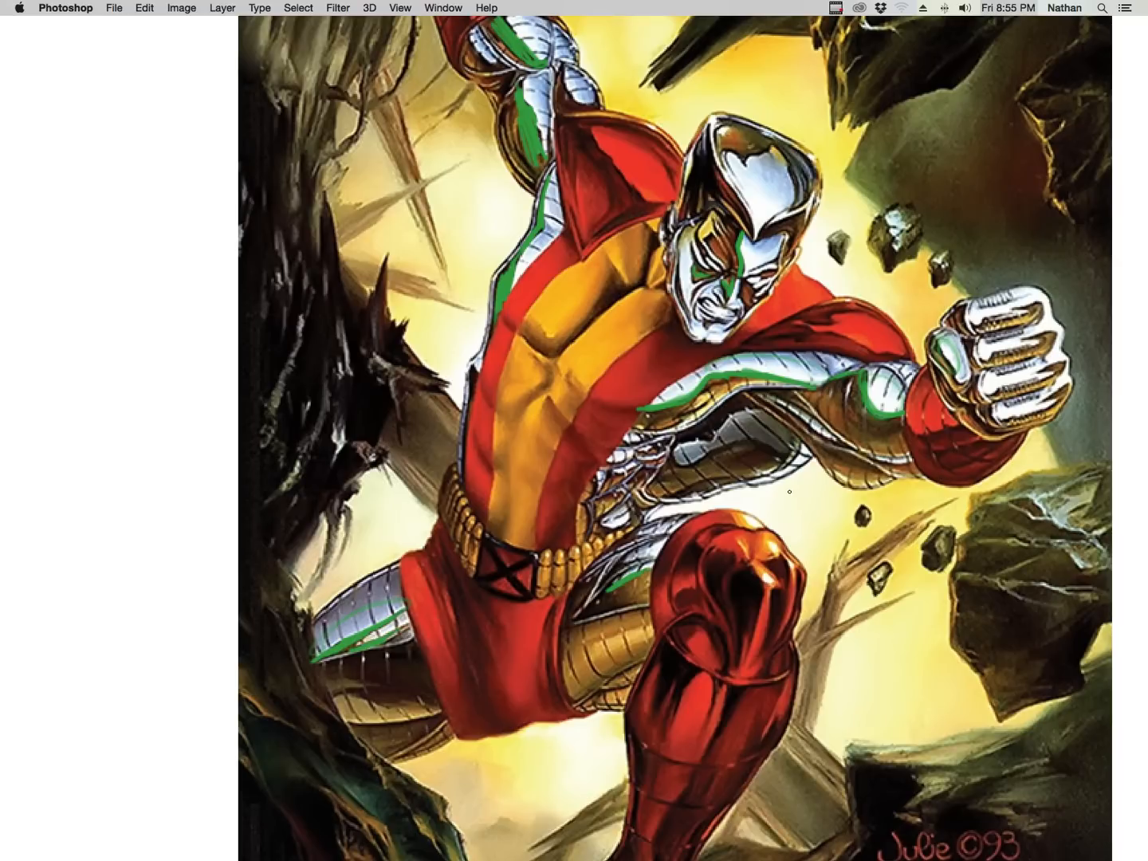
# Outline the dark metal area under the outstretched arm and loosely circle both thighs, the ground below and the fist in green.
pyautogui.moveTo(714, 462)
pyautogui.mouseDown()
pyautogui.moveTo(676, 492)
pyautogui.moveTo(665, 470)
pyautogui.moveTo(736, 462)
pyautogui.mouseUp()
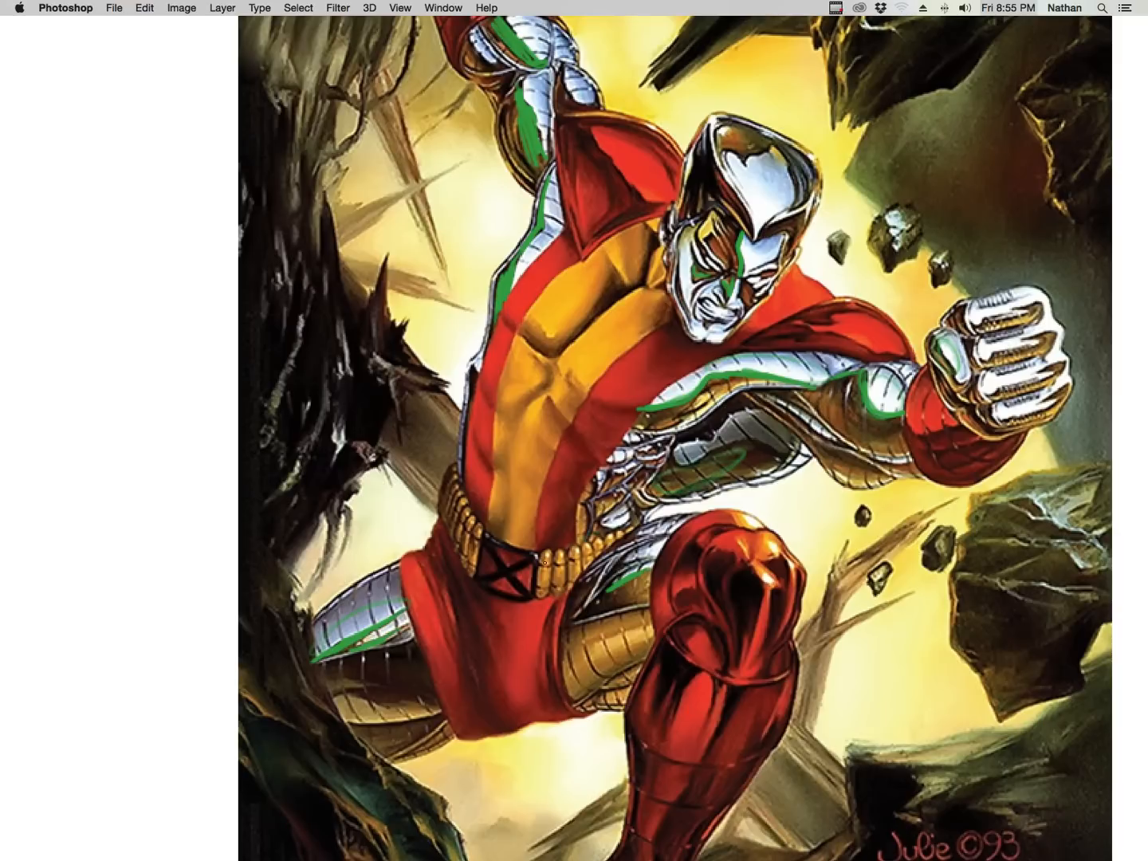
pyautogui.moveTo(557, 677)
pyautogui.mouseDown()
pyautogui.moveTo(658, 618)
pyautogui.moveTo(590, 723)
pyautogui.mouseUp()
pyautogui.moveTo(647, 805)
pyautogui.mouseDown()
pyautogui.moveTo(476, 830)
pyautogui.moveTo(561, 743)
pyautogui.mouseUp()
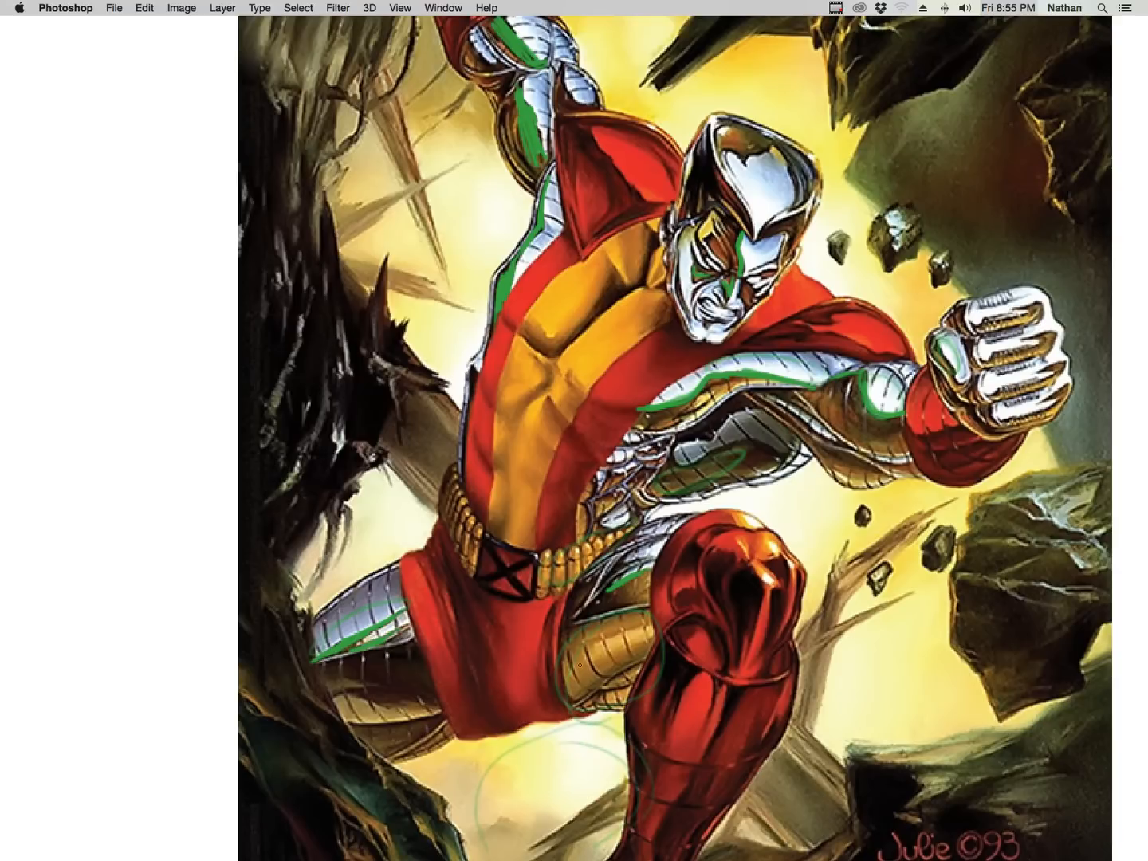
pyautogui.moveTo(406, 652)
pyautogui.mouseDown()
pyautogui.moveTo(315, 740)
pyautogui.moveTo(343, 671)
pyautogui.moveTo(434, 679)
pyautogui.mouseUp()
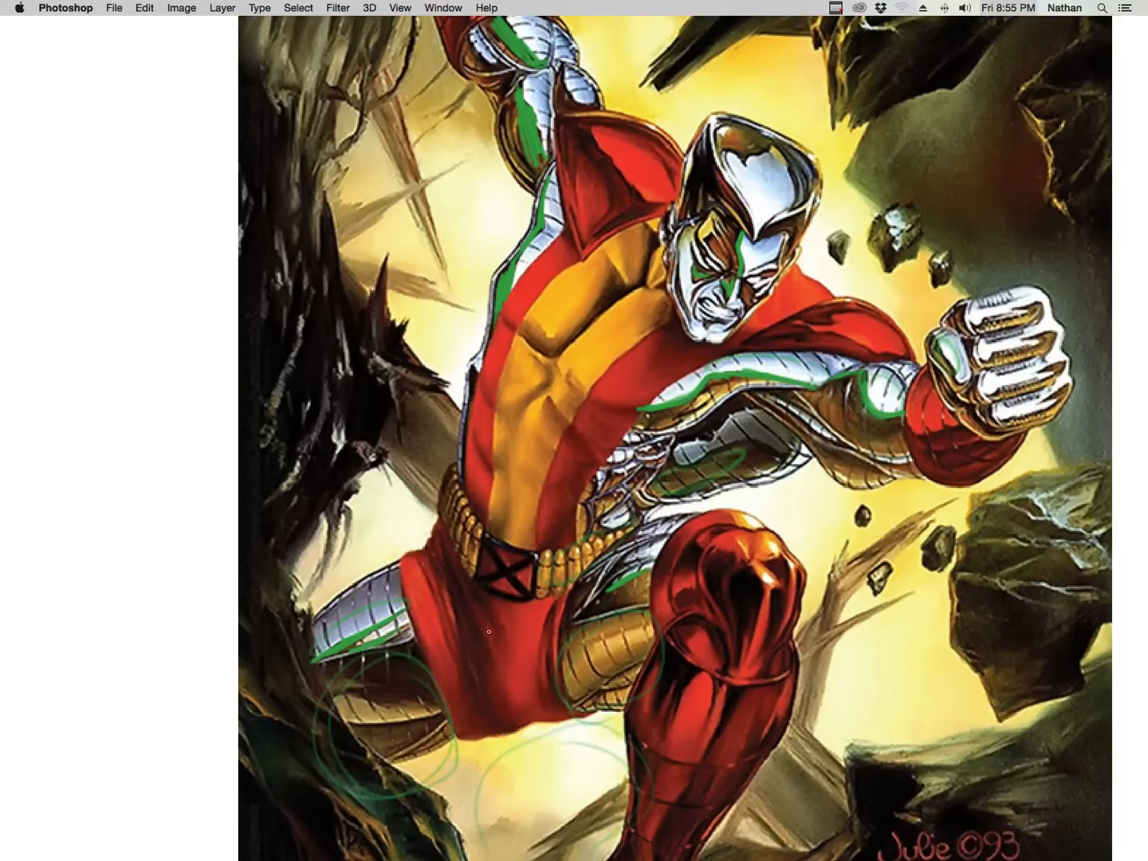
pyautogui.moveTo(1070, 408)
pyautogui.mouseDown()
pyautogui.moveTo(940, 346)
pyautogui.moveTo(951, 407)
pyautogui.mouseUp()
pyautogui.moveTo(514, 34); pyautogui.dragTo(479, 247)
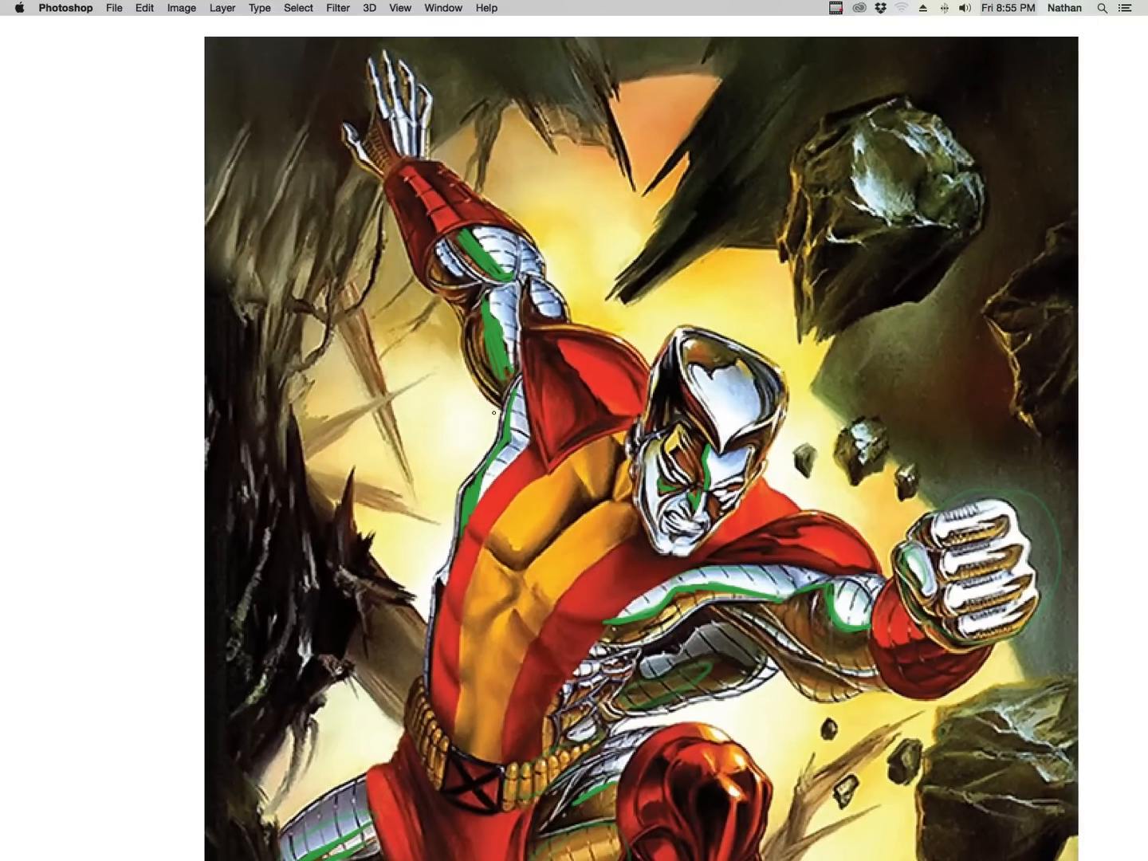
pyautogui.scroll(-5, 571, 393)
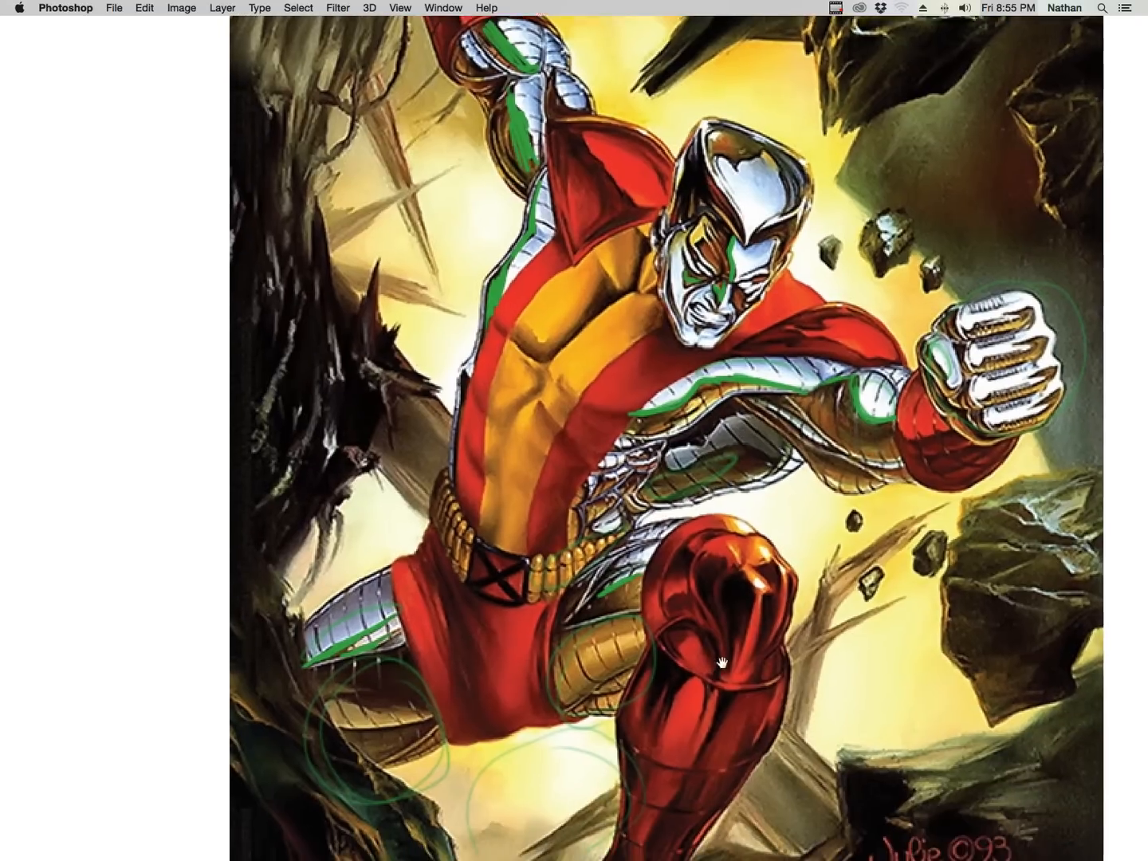
pyautogui.scroll(-5, 864, 517)
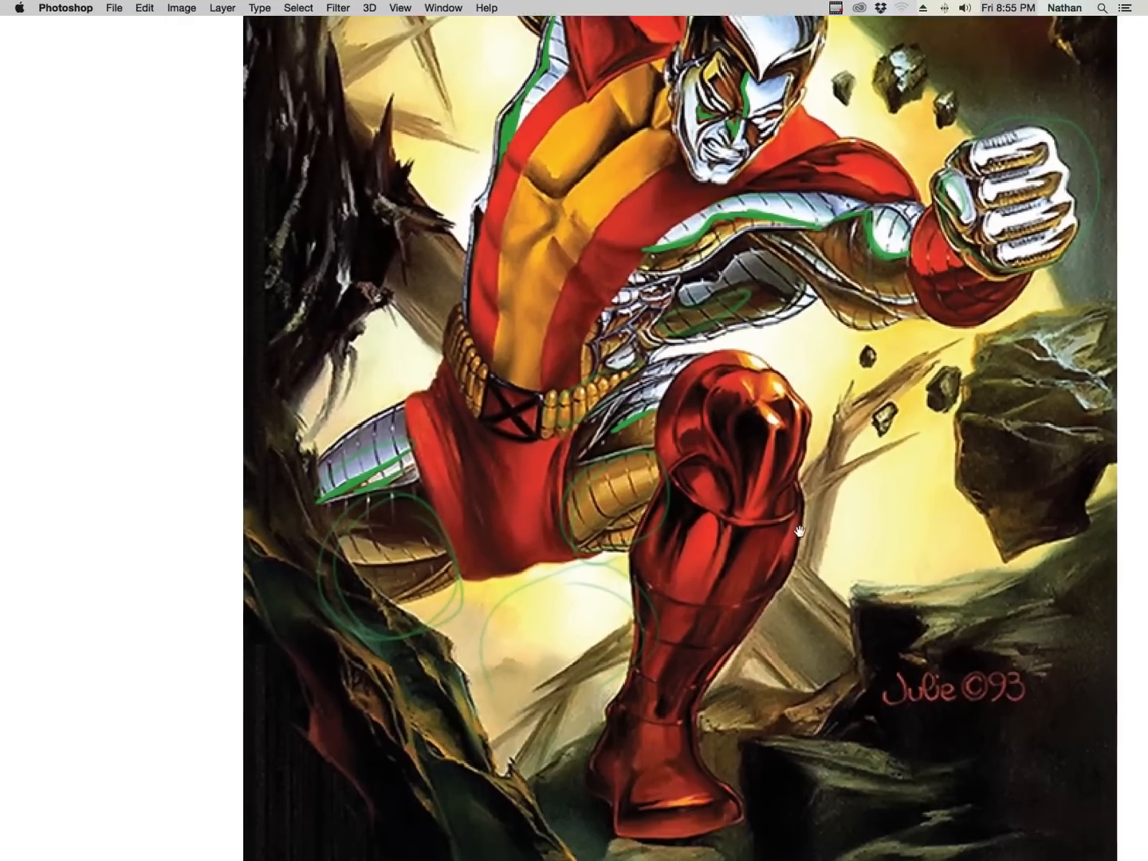
# Fit the canvas in view, hide Layer 2, and show and activate Layer 3.
pyautogui.press('super+0')
pyautogui.press('Tab')
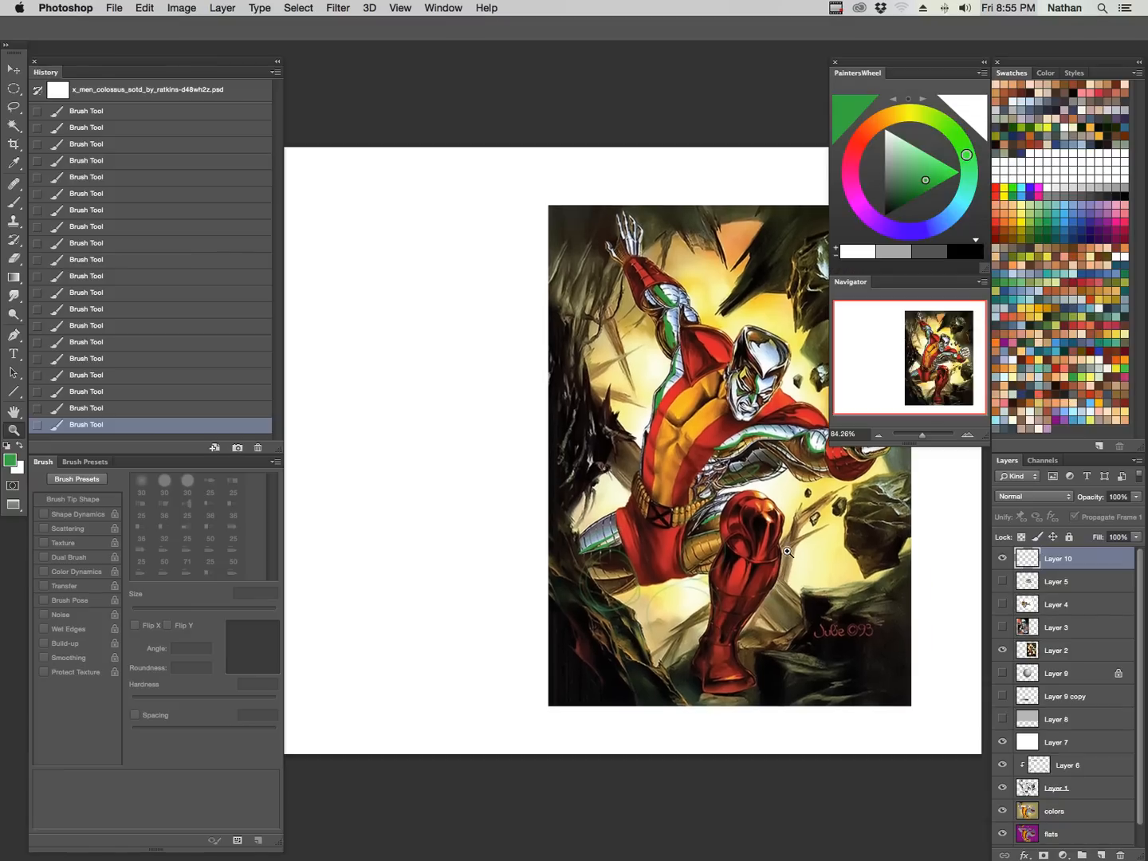
pyautogui.click(1003, 650)
pyautogui.click(1002, 629)
pyautogui.click(1060, 628)
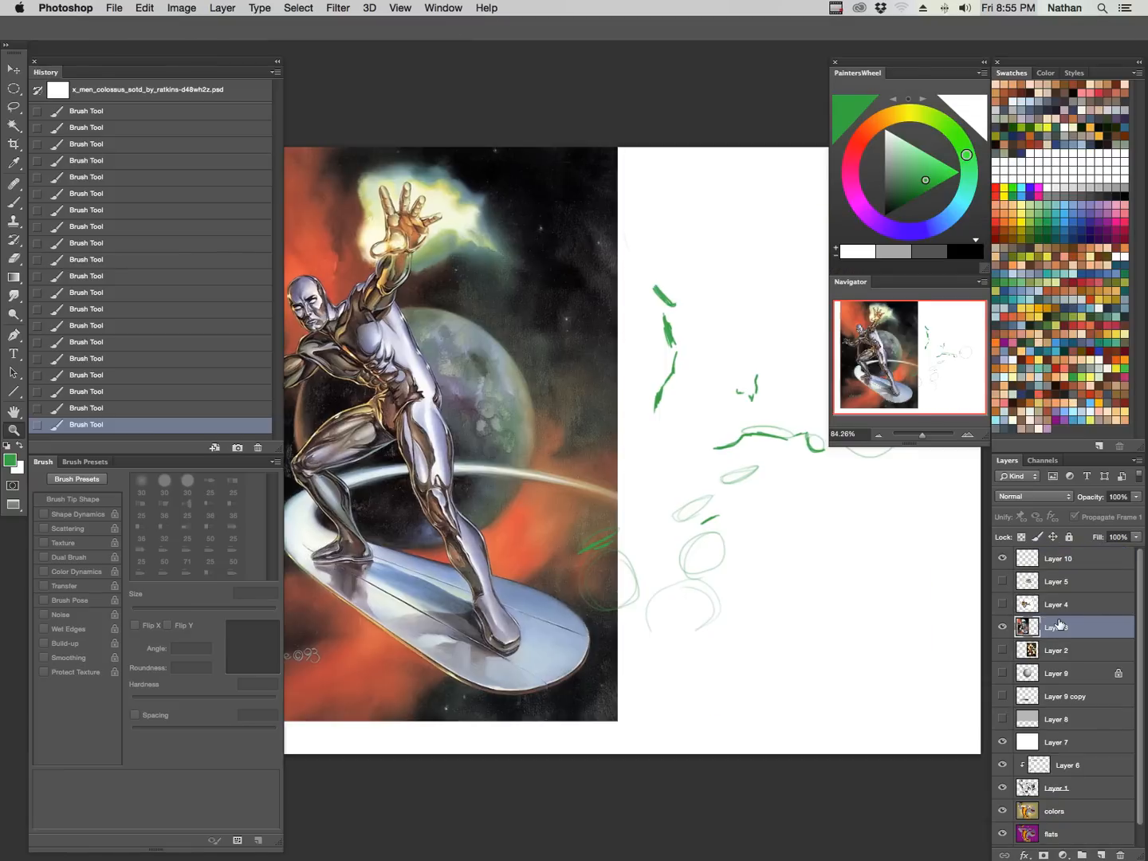
pyautogui.press('Tab')
pyautogui.press('Tab')
# Clear all the green markings from Layer 10.
pyautogui.click(1065, 558)
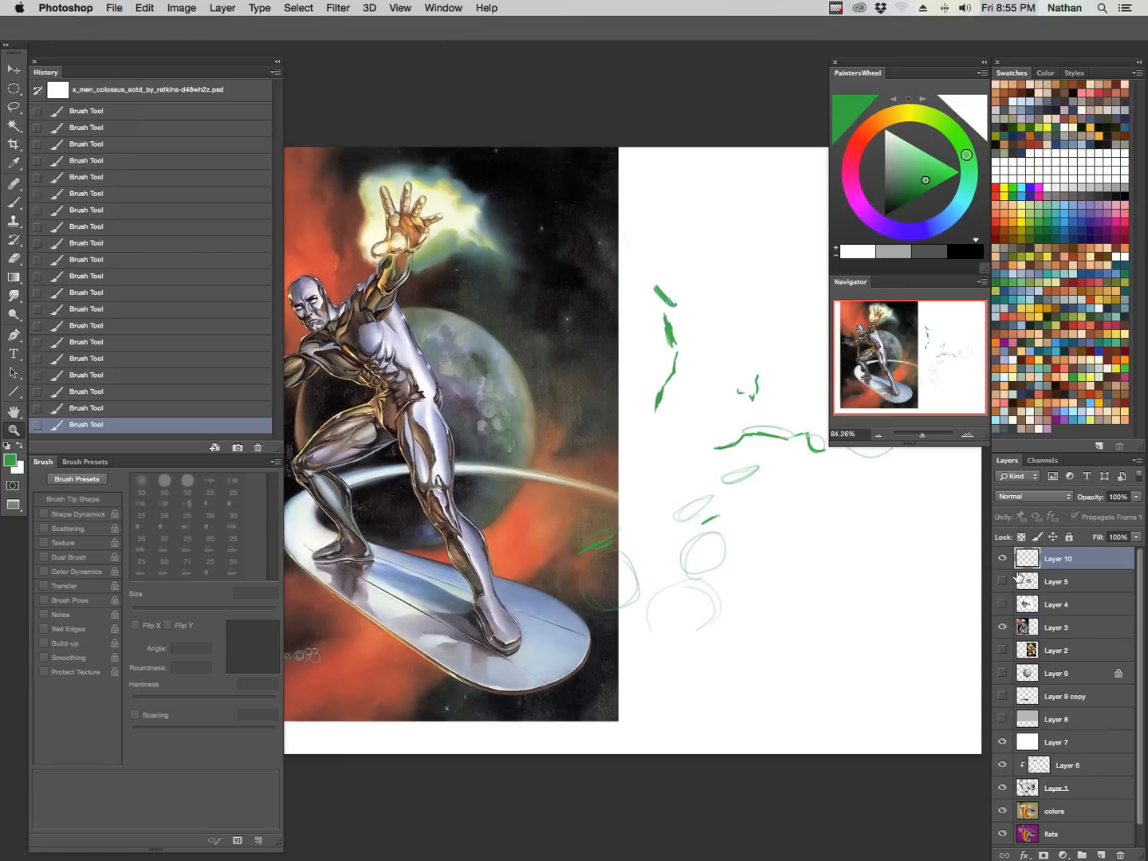
pyautogui.press('super+a')
pyautogui.press('Delete')
# With the panels hidden, outline the brown reflections on the silver figure's rear foot and pelvis in green.
pyautogui.press('Tab')
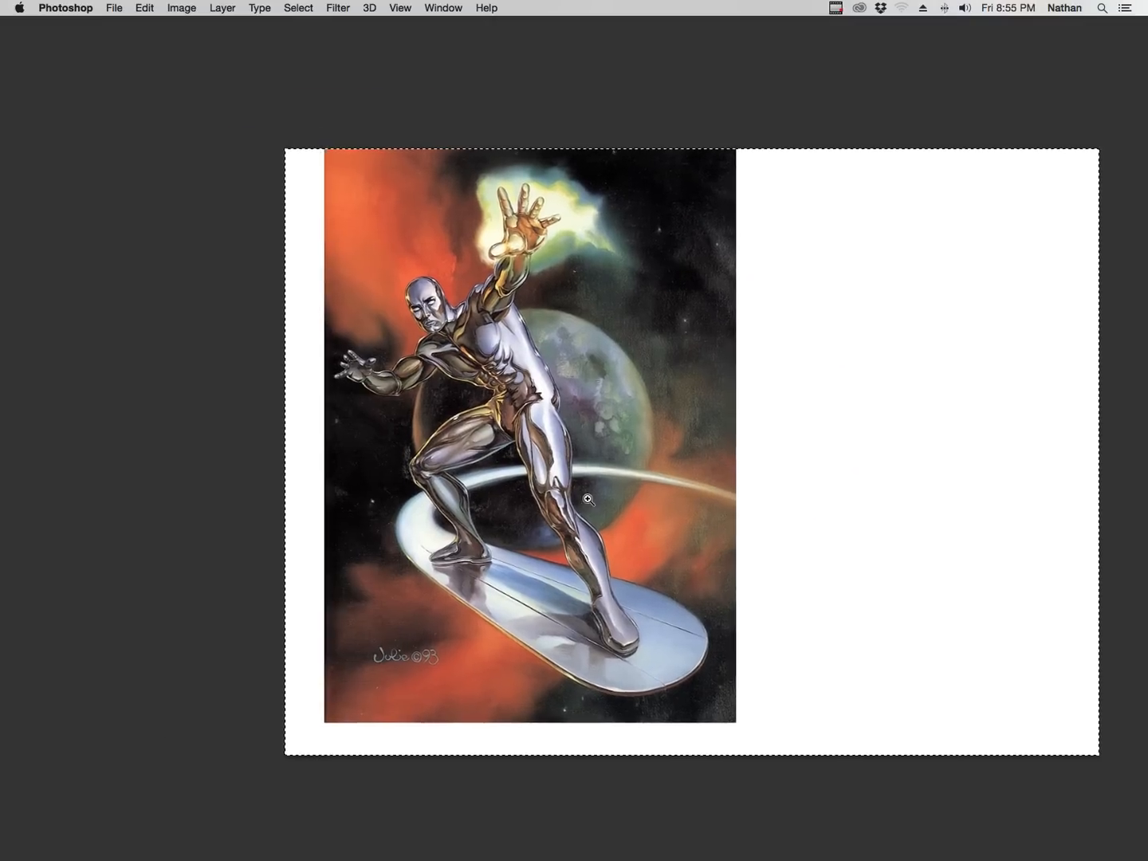
pyautogui.click(599, 499)
pyautogui.moveTo(678, 648); pyautogui.dragTo(679, 517)
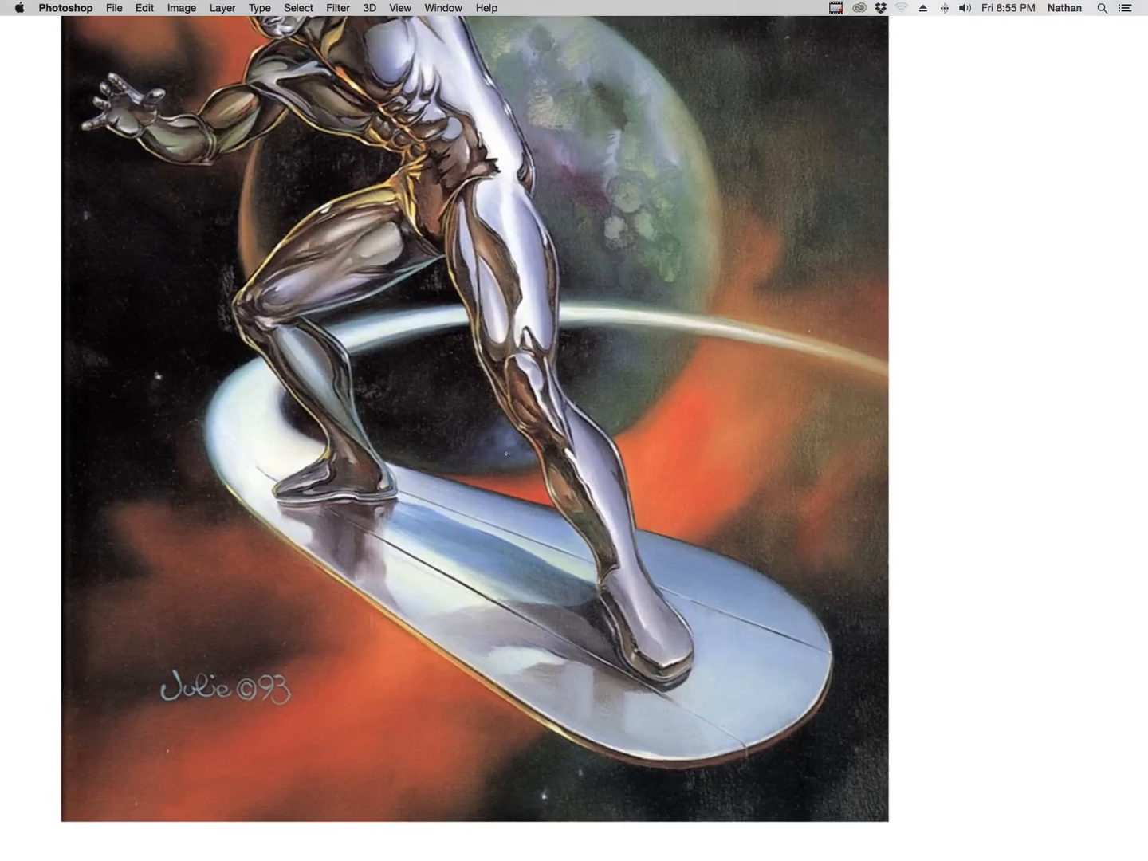
pyautogui.moveTo(349, 441)
pyautogui.mouseDown()
pyautogui.moveTo(365, 487)
pyautogui.moveTo(346, 433)
pyautogui.mouseUp()
pyautogui.moveTo(433, 137)
pyautogui.mouseDown()
pyautogui.moveTo(464, 174)
pyautogui.moveTo(424, 189)
pyautogui.mouseUp()
pyautogui.moveTo(586, 176); pyautogui.dragTo(800, 477)
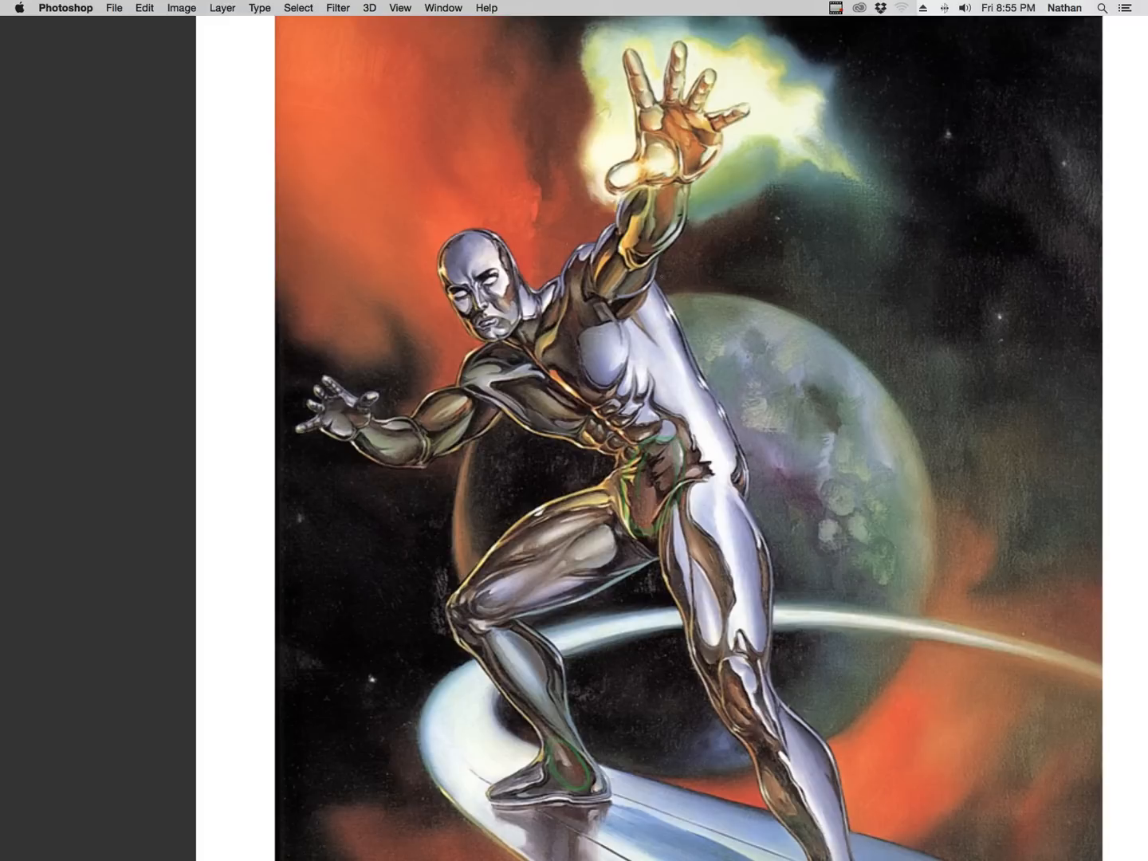
# Mark the dark reflections on the silver figure's shoulders and bent arm, and circle the orange background area in green.
pyautogui.moveTo(581, 256)
pyautogui.mouseDown()
pyautogui.moveTo(564, 284)
pyautogui.moveTo(635, 272)
pyautogui.mouseUp()
pyautogui.moveTo(522, 317)
pyautogui.mouseDown()
pyautogui.moveTo(540, 384)
pyautogui.moveTo(567, 324)
pyautogui.mouseUp()
pyautogui.moveTo(313, 29); pyautogui.dragTo(318, 28)
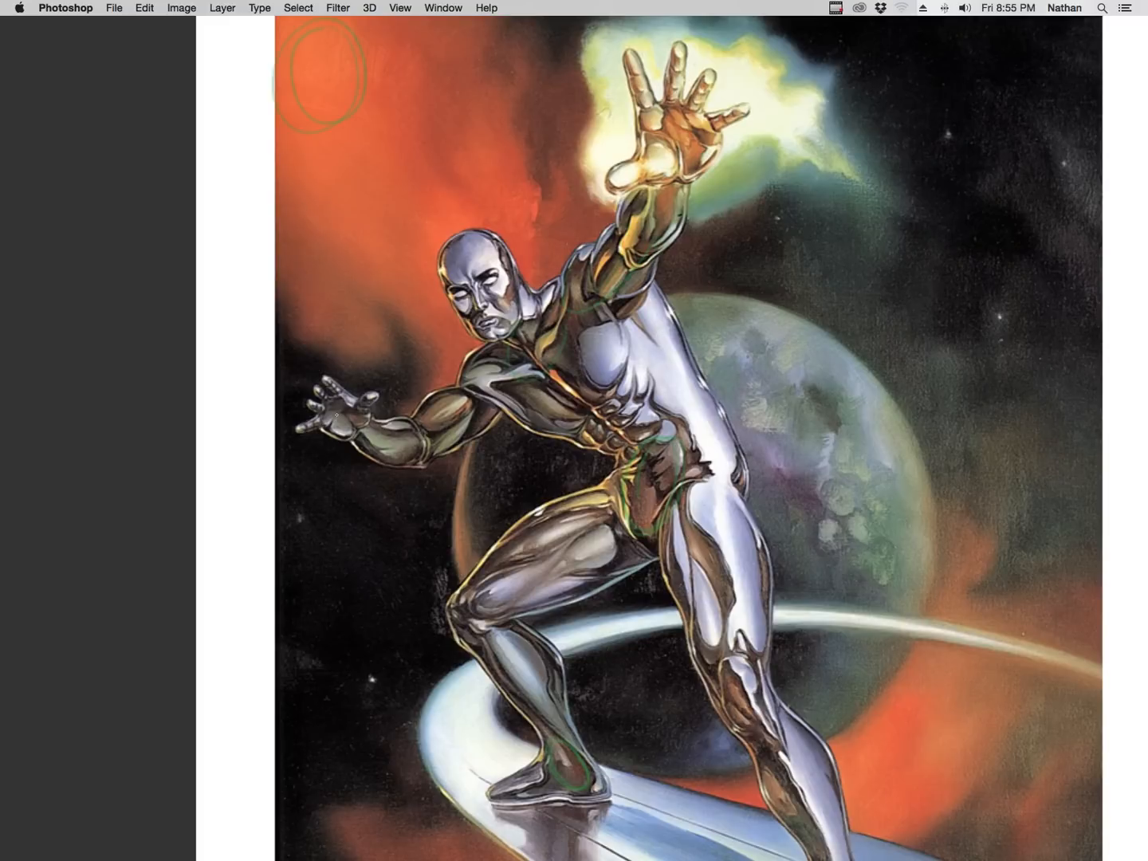
pyautogui.moveTo(336, 416)
pyautogui.mouseDown()
pyautogui.moveTo(480, 371)
pyautogui.moveTo(329, 417)
pyautogui.moveTo(422, 462)
pyautogui.moveTo(480, 346)
pyautogui.moveTo(427, 444)
pyautogui.moveTo(327, 420)
pyautogui.moveTo(476, 416)
pyautogui.mouseUp()
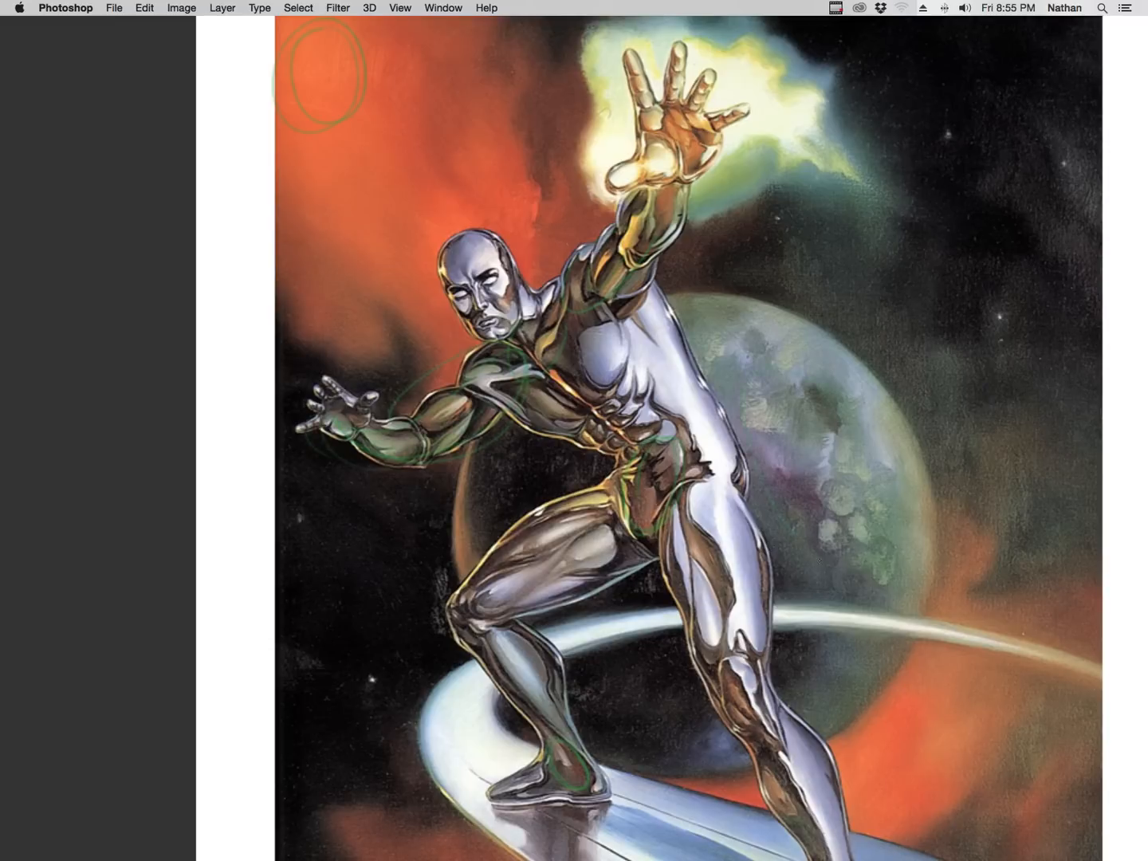
# Circle the planet and outline the dark reflections down the silver figure's front leg in green.
pyautogui.moveTo(922, 658); pyautogui.dragTo(720, 397)
pyautogui.moveTo(530, 386)
pyautogui.mouseDown()
pyautogui.moveTo(518, 455)
pyautogui.moveTo(583, 458)
pyautogui.mouseUp()
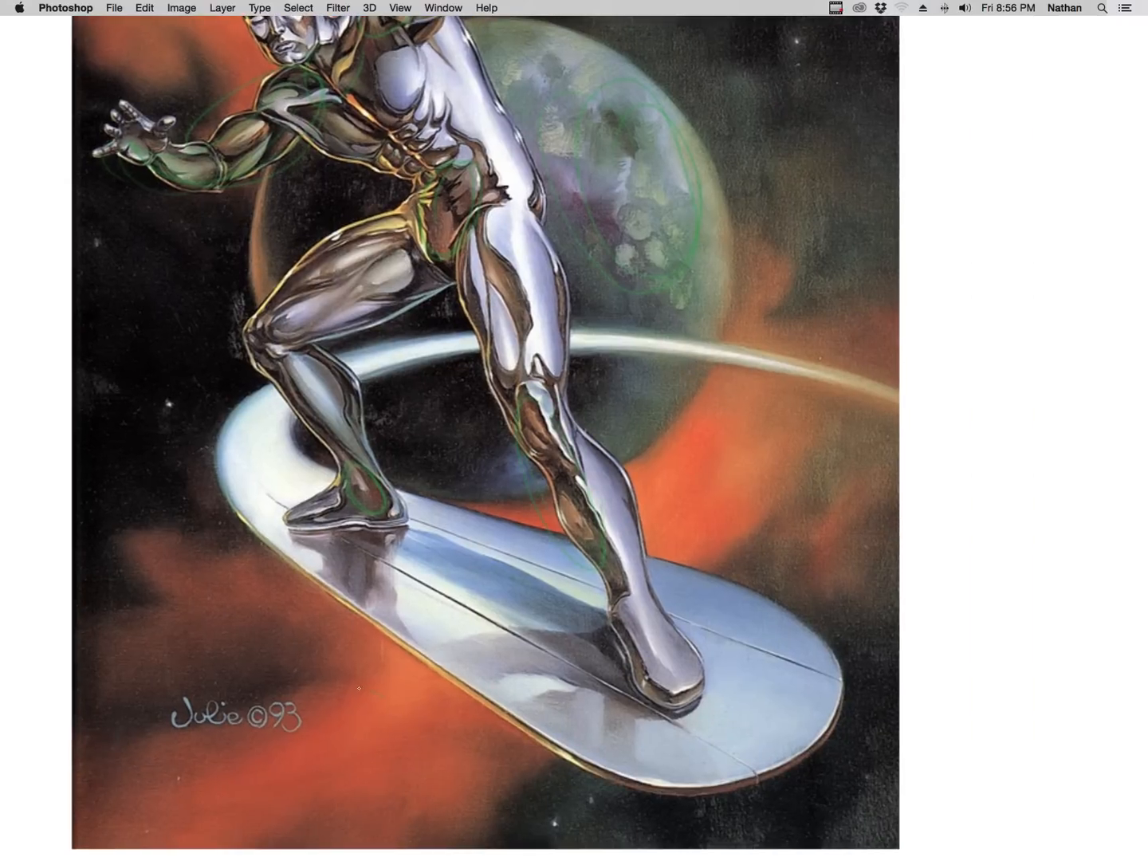
pyautogui.moveTo(646, 584); pyautogui.dragTo(558, 805)
pyautogui.moveTo(599, 630); pyautogui.dragTo(575, 742)
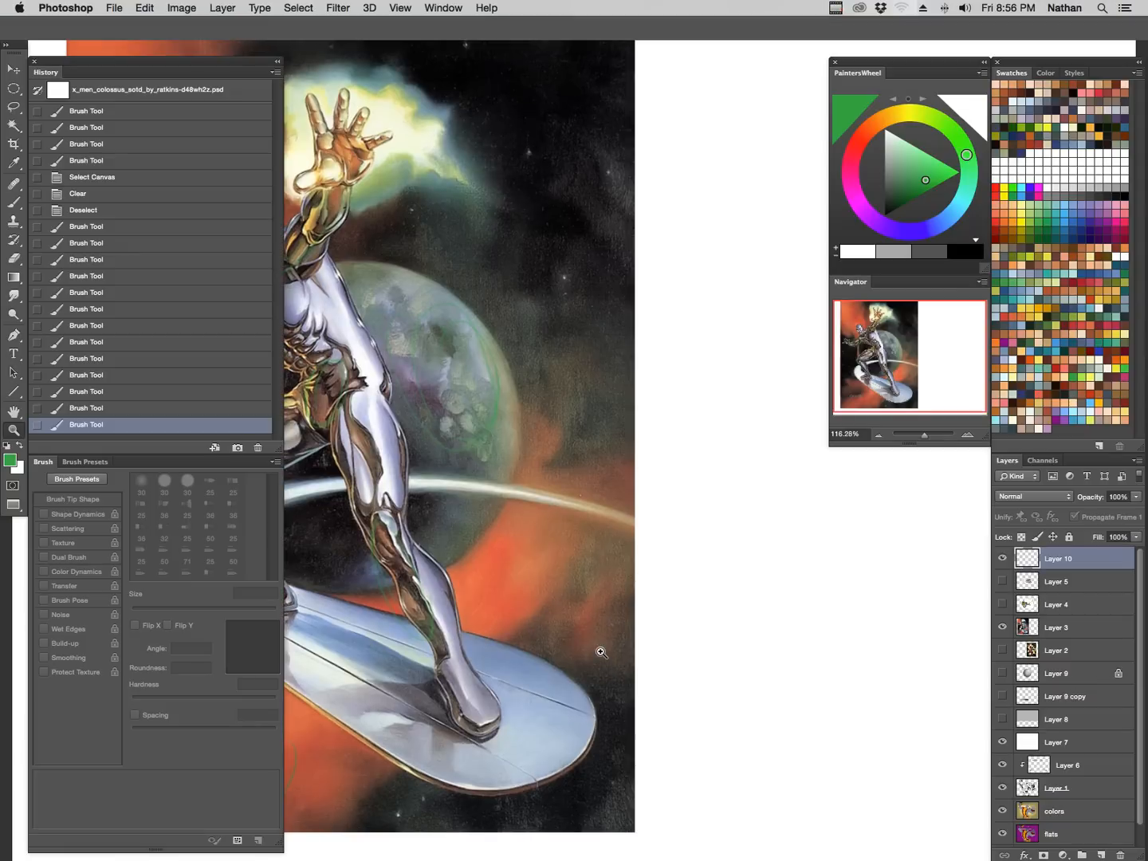
# Hide Layer 10 and Layer 3, and show and activate Layer 4.
pyautogui.click(1002, 557)
pyautogui.click(1002, 627)
pyautogui.click(1002, 605)
pyautogui.click(1041, 606)
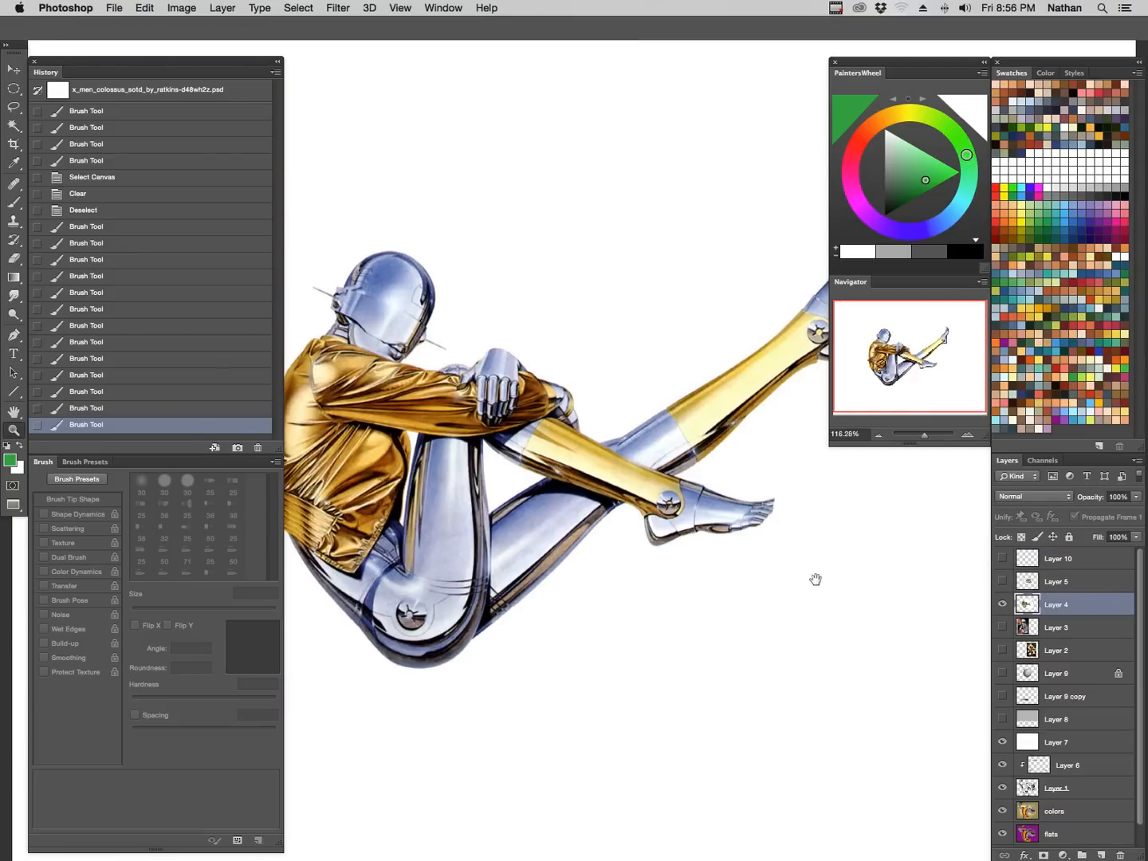
# Examine the chrome and gold surfaces of the seated robot figure up close with the panels hidden.
pyautogui.moveTo(712, 575); pyautogui.dragTo(754, 630)
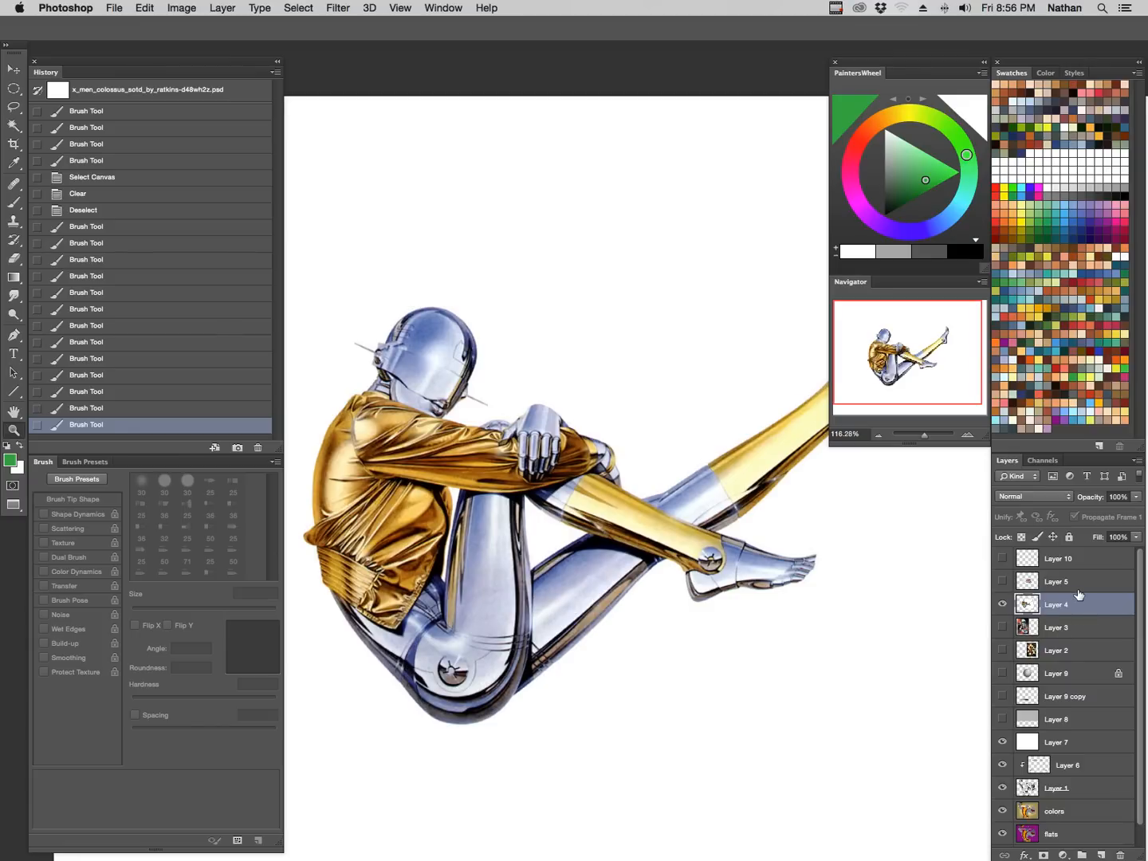
pyautogui.press('Tab')
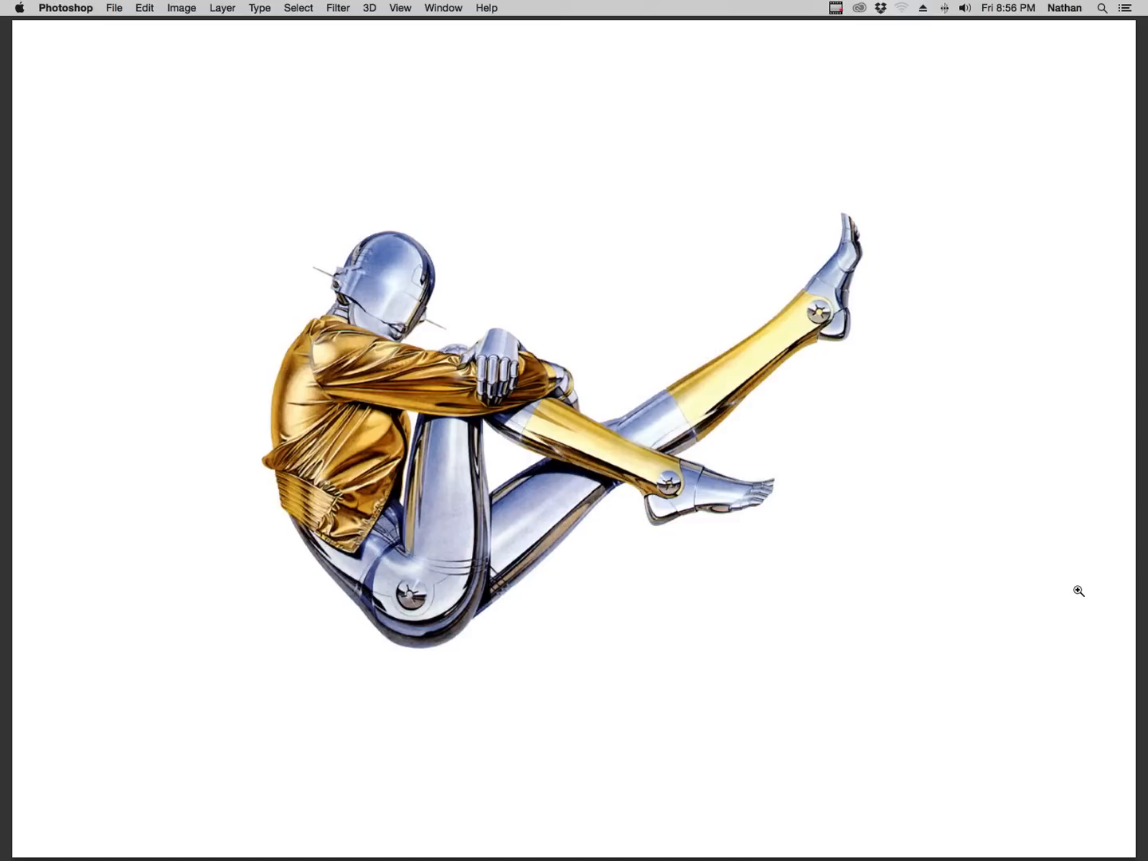
pyautogui.click(588, 488)
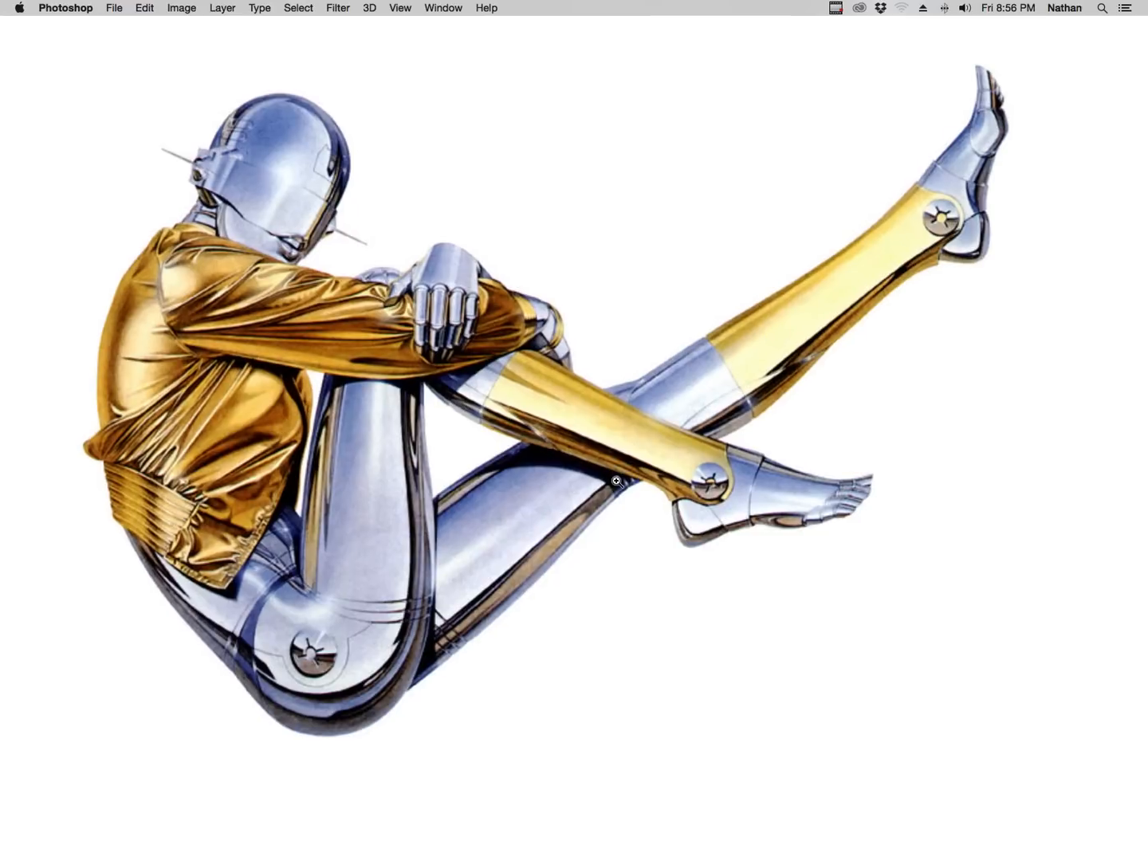
pyautogui.moveTo(580, 523); pyautogui.dragTo(606, 585)
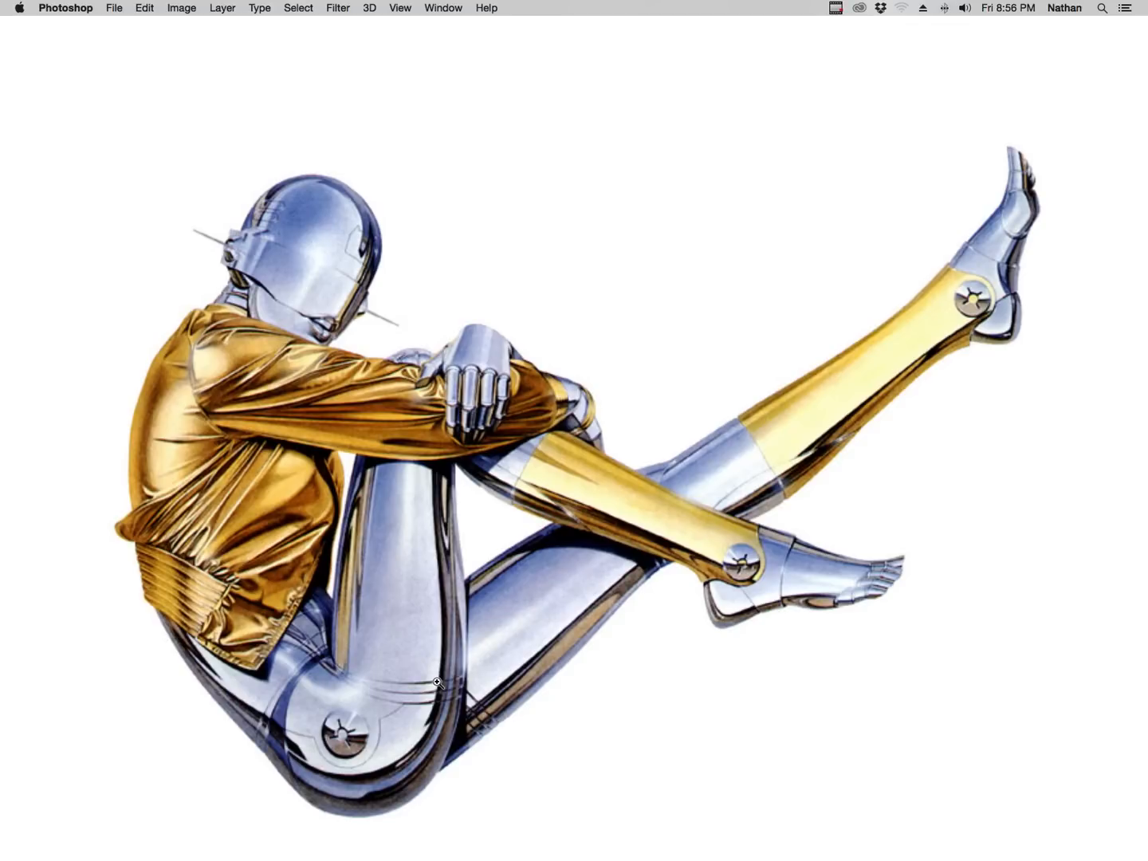
# Activate Layer 10 and make it visible over the robot figure, with the panels hidden again.
pyautogui.press('Tab')
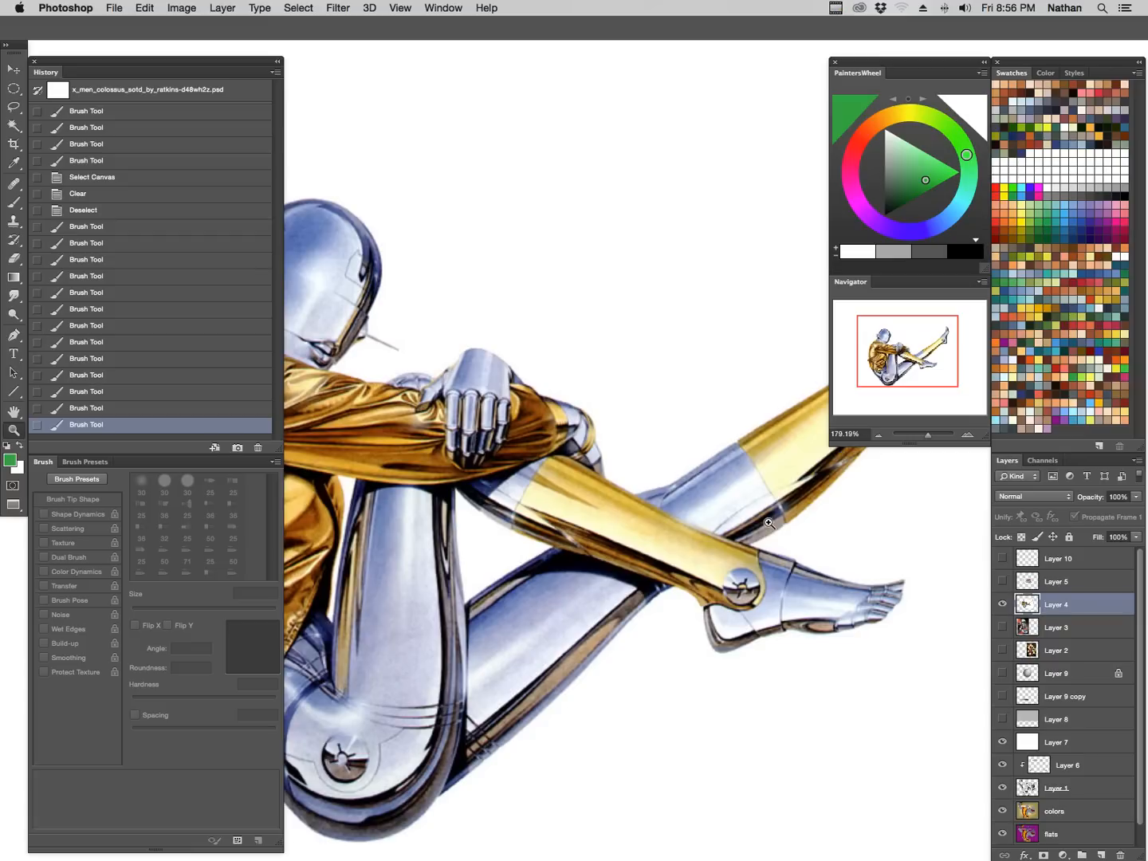
pyautogui.click(1065, 560)
pyautogui.click(1003, 559)
pyautogui.press('Tab')
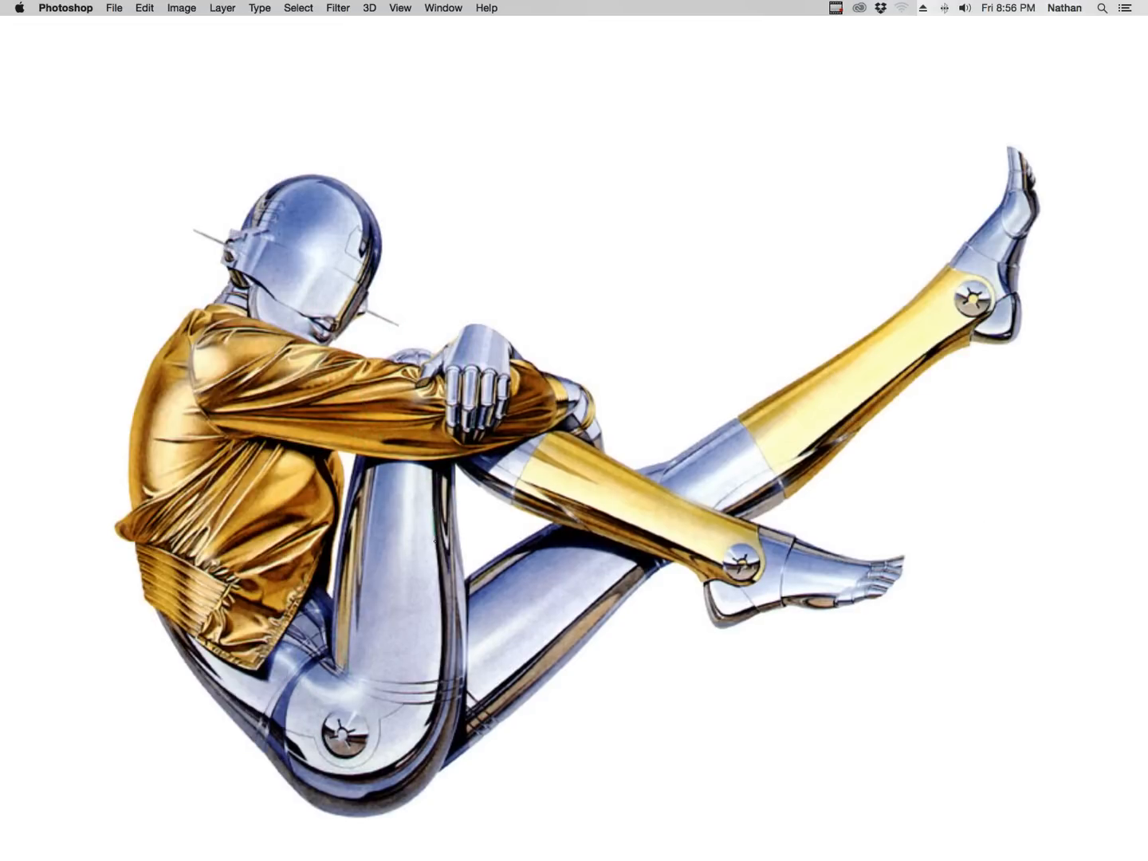
# Trace the edges of the dark reflections along the robot figure's silver thighs and gold shins in green.
pyautogui.moveTo(439, 587)
pyautogui.mouseDown()
pyautogui.moveTo(440, 699)
pyautogui.moveTo(441, 664)
pyautogui.moveTo(407, 756)
pyautogui.moveTo(437, 702)
pyautogui.mouseUp()
pyautogui.moveTo(438, 603); pyautogui.dragTo(425, 488)
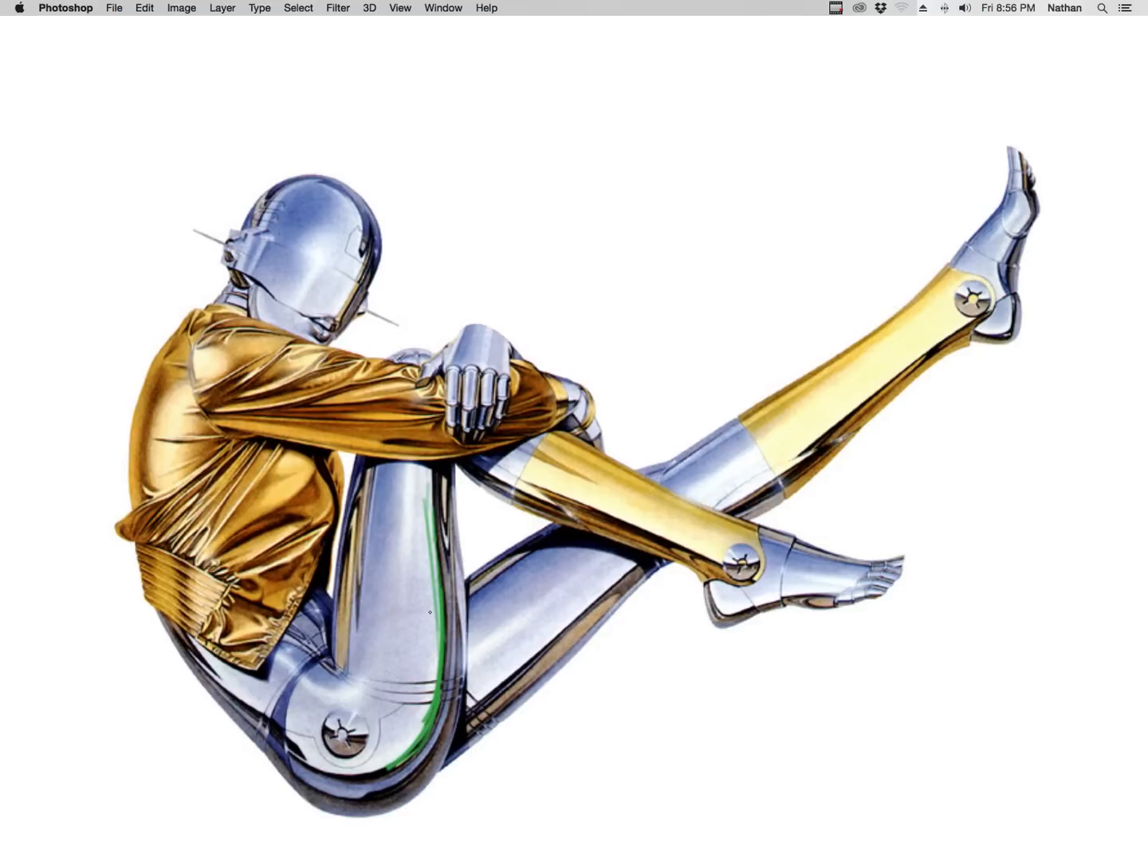
pyautogui.moveTo(461, 719); pyautogui.dragTo(642, 562)
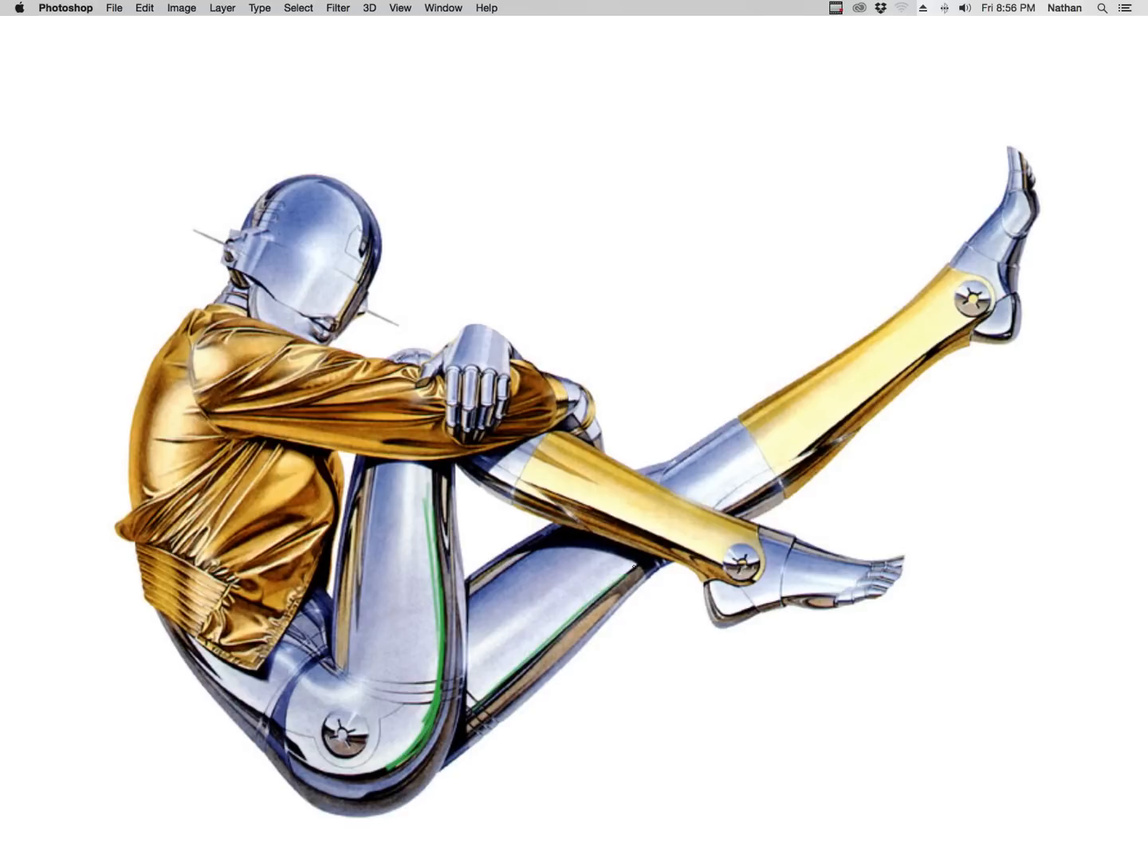
pyautogui.moveTo(553, 498)
pyautogui.mouseDown()
pyautogui.moveTo(706, 556)
pyautogui.moveTo(533, 482)
pyautogui.moveTo(680, 542)
pyautogui.mouseUp()
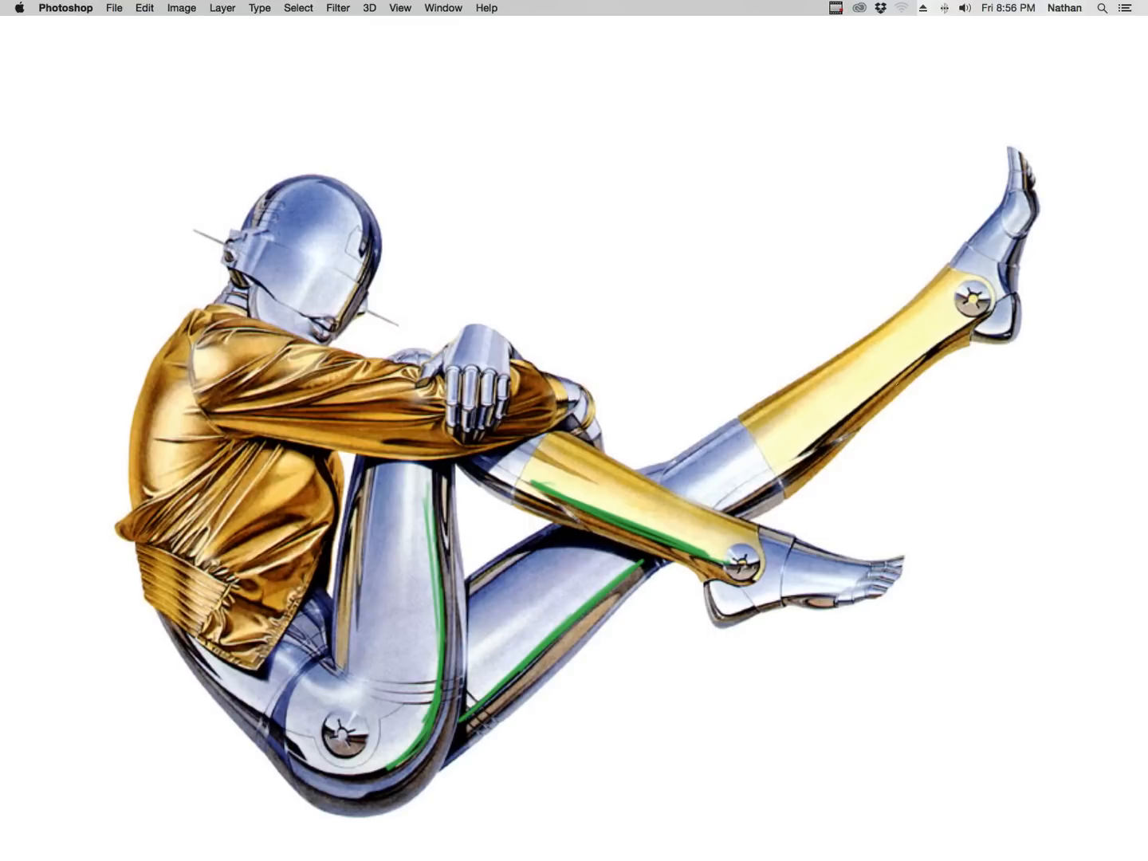
pyautogui.moveTo(871, 400)
pyautogui.mouseDown()
pyautogui.moveTo(820, 436)
pyautogui.moveTo(837, 369)
pyautogui.moveTo(901, 326)
pyautogui.moveTo(752, 429)
pyautogui.moveTo(828, 341)
pyautogui.mouseUp()
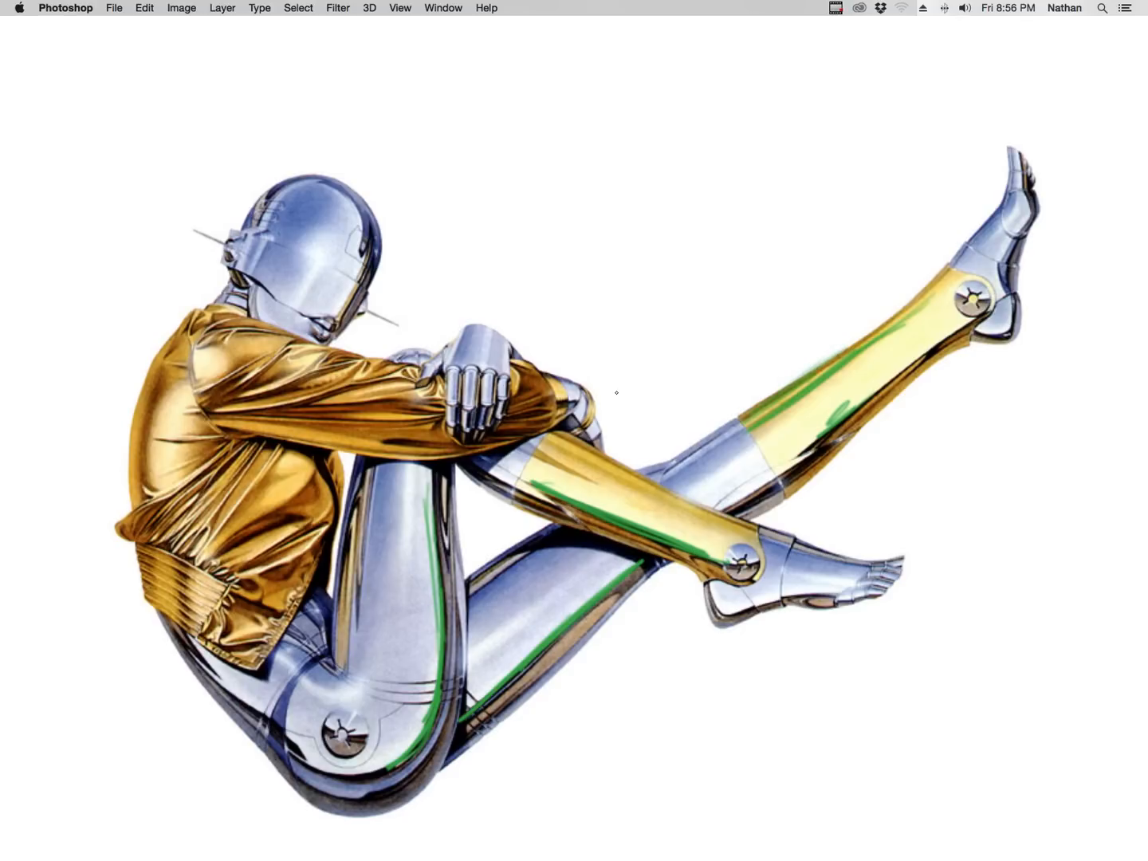
# Mark the light highlights on the figure's head, thighs, hip, knee and feet with green strokes.
pyautogui.moveTo(409, 461); pyautogui.dragTo(398, 613)
pyautogui.moveTo(300, 685); pyautogui.dragTo(375, 668)
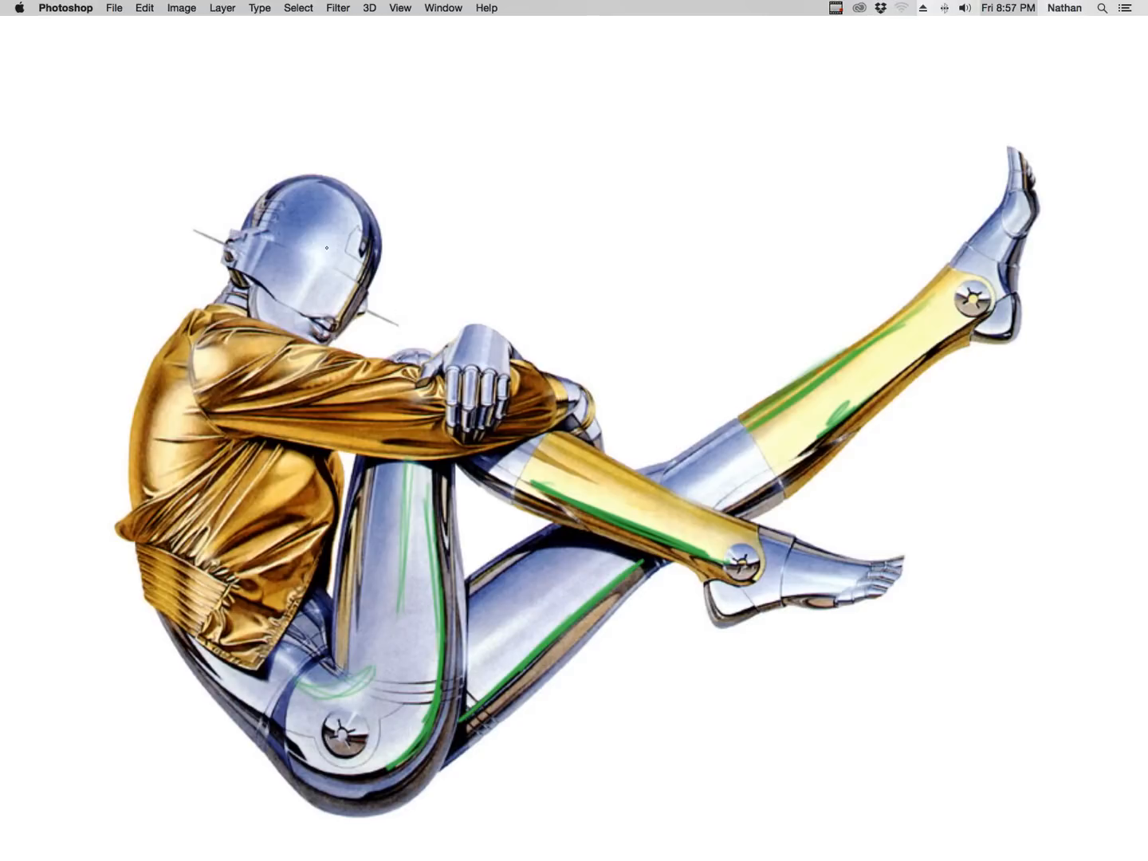
pyautogui.moveTo(327, 248)
pyautogui.mouseDown()
pyautogui.moveTo(313, 278)
pyautogui.moveTo(333, 237)
pyautogui.mouseUp()
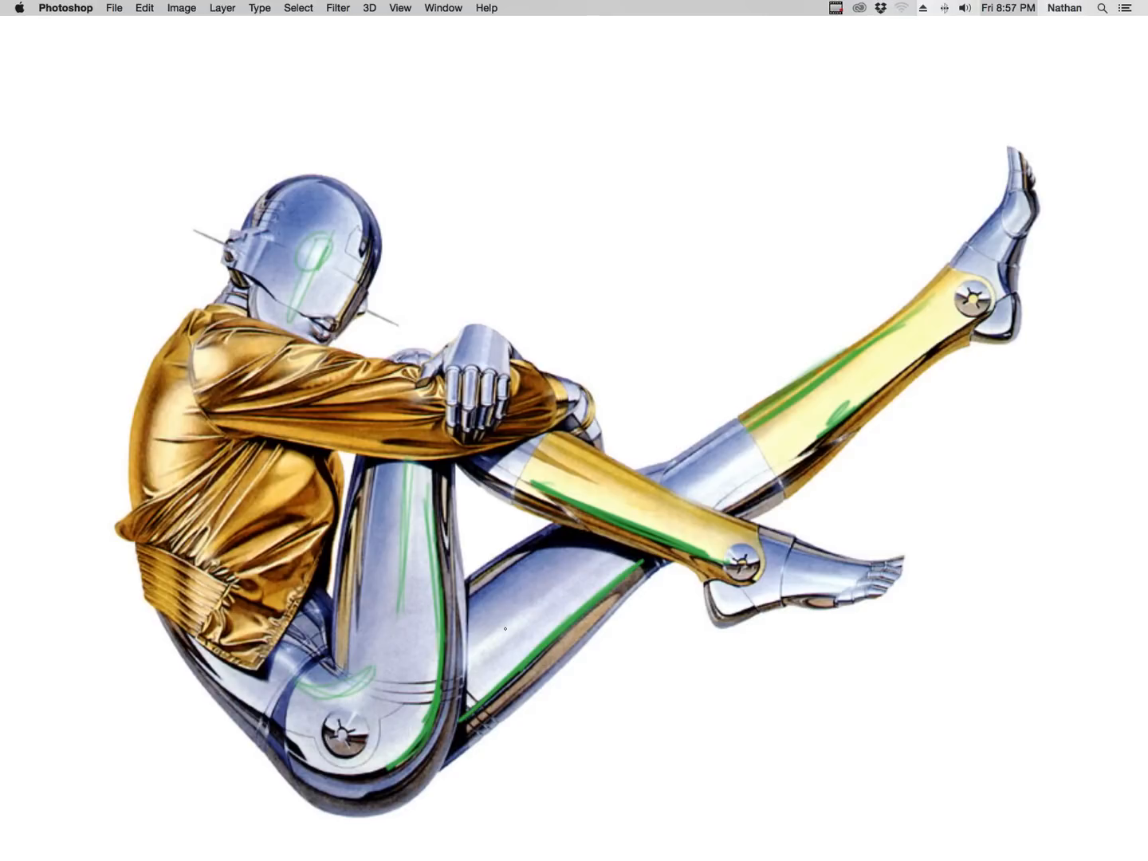
pyautogui.moveTo(603, 558); pyautogui.dragTo(474, 665)
pyautogui.moveTo(350, 714); pyautogui.dragTo(344, 729)
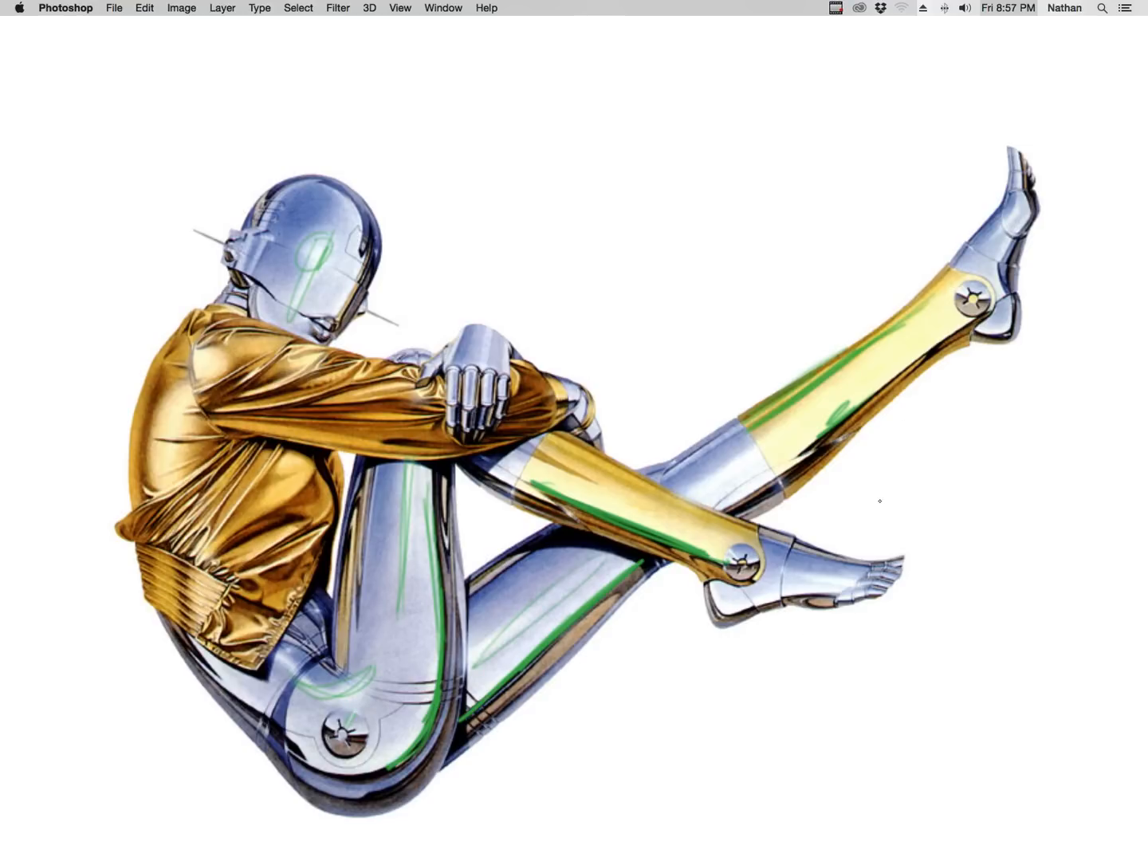
pyautogui.moveTo(858, 581); pyautogui.dragTo(791, 577)
pyautogui.moveTo(710, 481); pyautogui.dragTo(700, 487)
pyautogui.moveTo(1020, 196); pyautogui.dragTo(1016, 214)
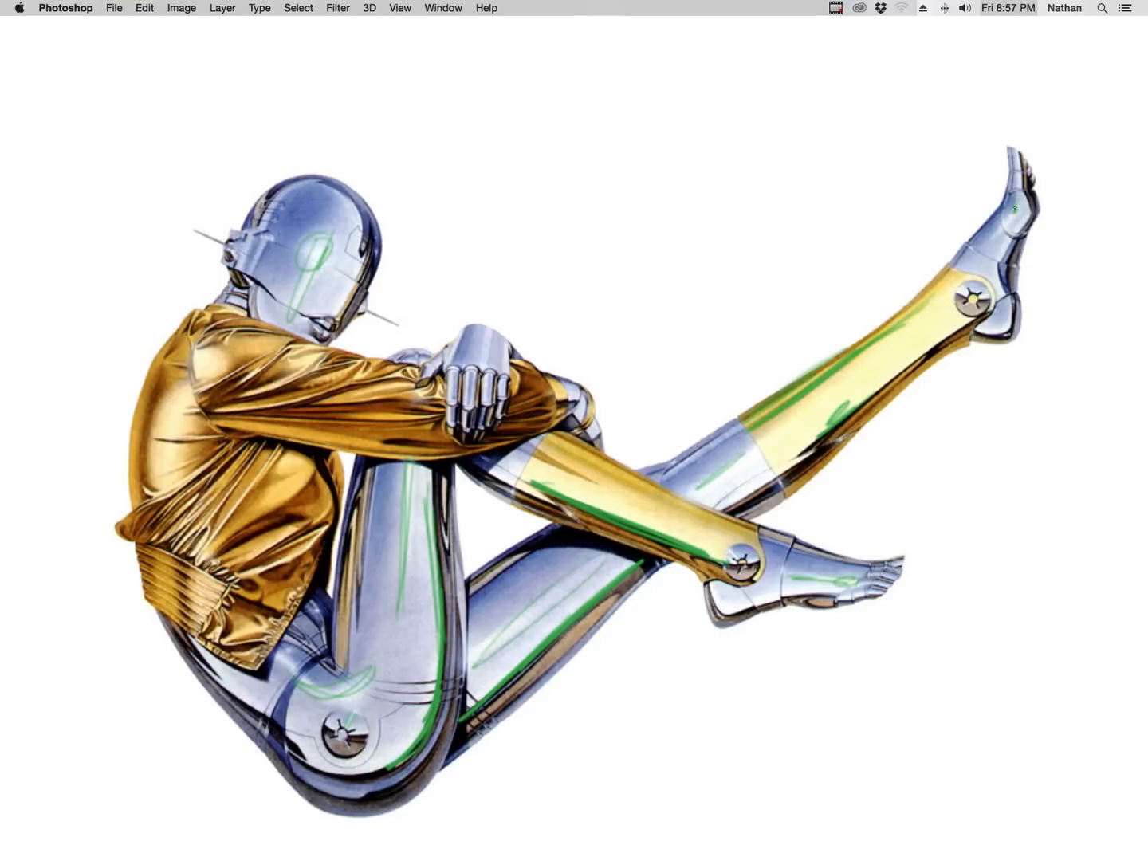
# Show Layer 5, clear all green markings from Layer 10 and hide Layer 4.
pyautogui.moveTo(770, 496); pyautogui.dragTo(701, 542)
pyautogui.press('Tab')
pyautogui.click(1002, 559)
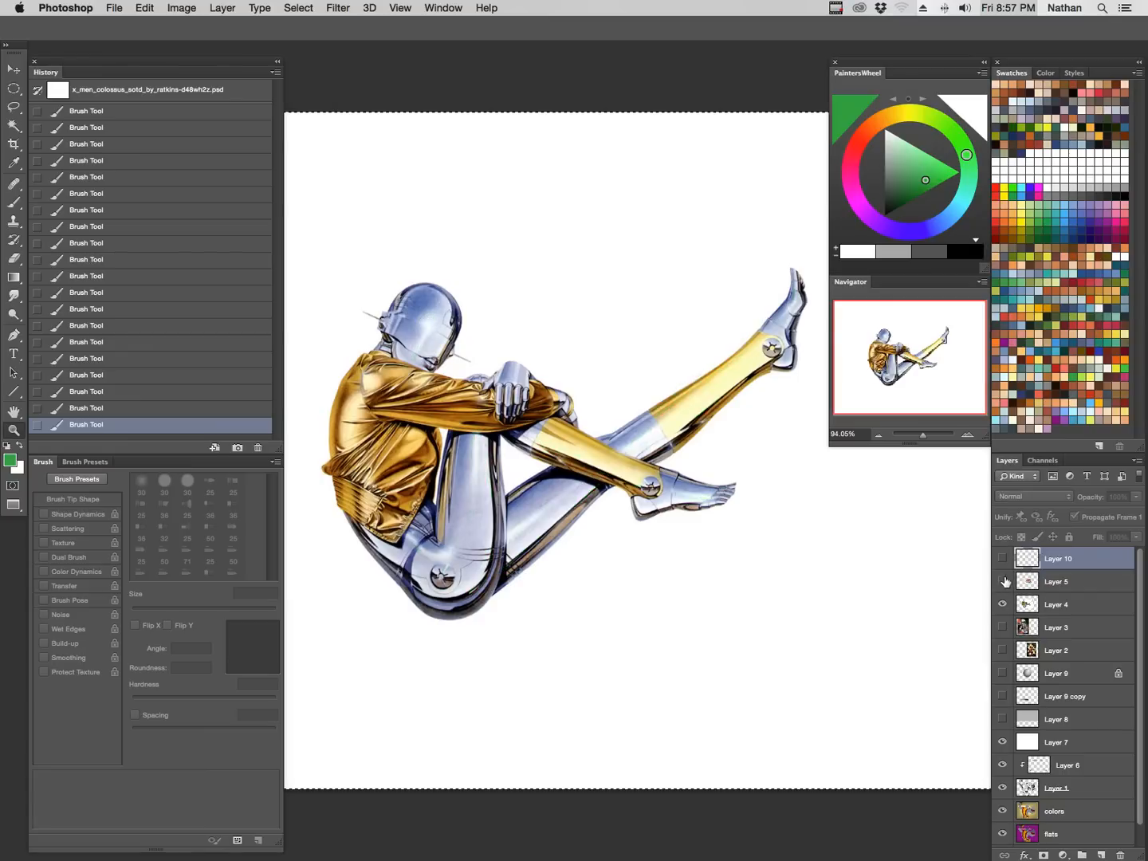
pyautogui.click(1002, 581)
pyautogui.click(1029, 582)
pyautogui.click(1029, 561)
pyautogui.click(1002, 559)
pyautogui.press('super+a')
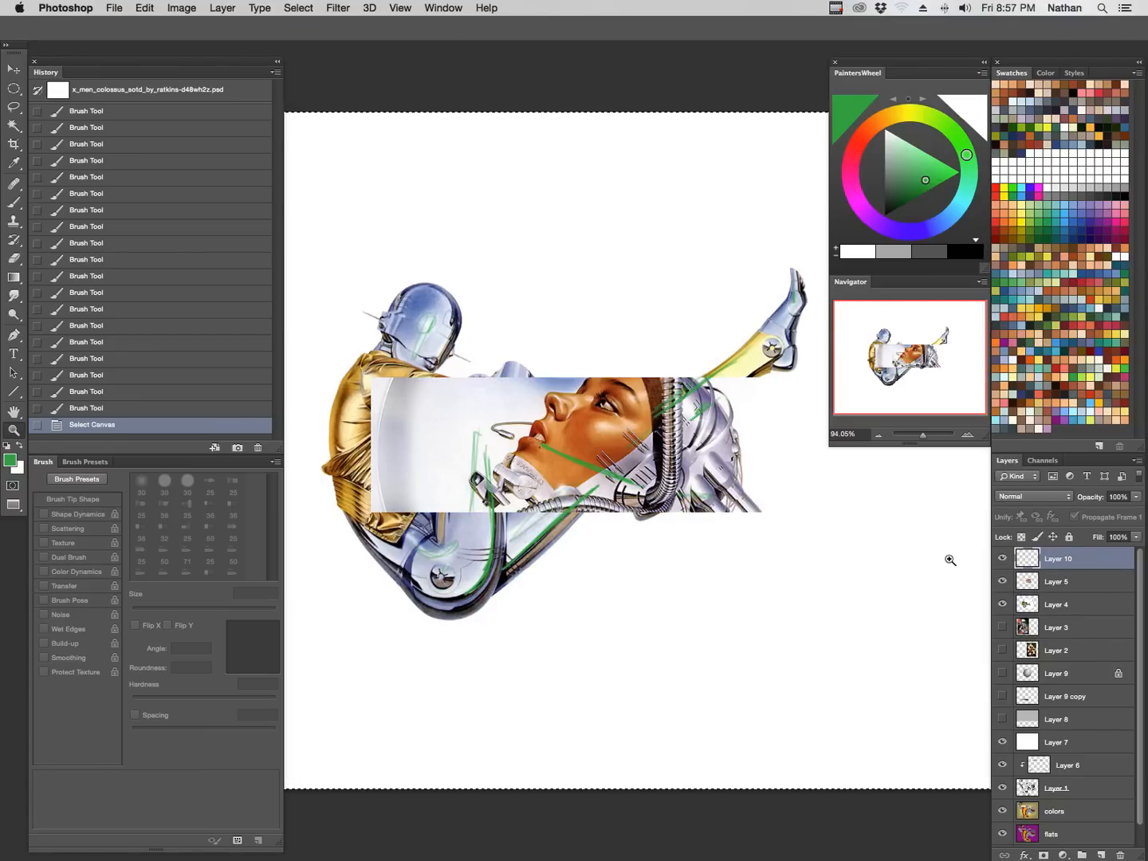
pyautogui.press('Delete')
pyautogui.press('super+d')
pyautogui.click(1003, 604)
# Examine the chrome tubing, collar and helmet parts around the woman's face up close with the panels hidden.
pyautogui.click(633, 411)
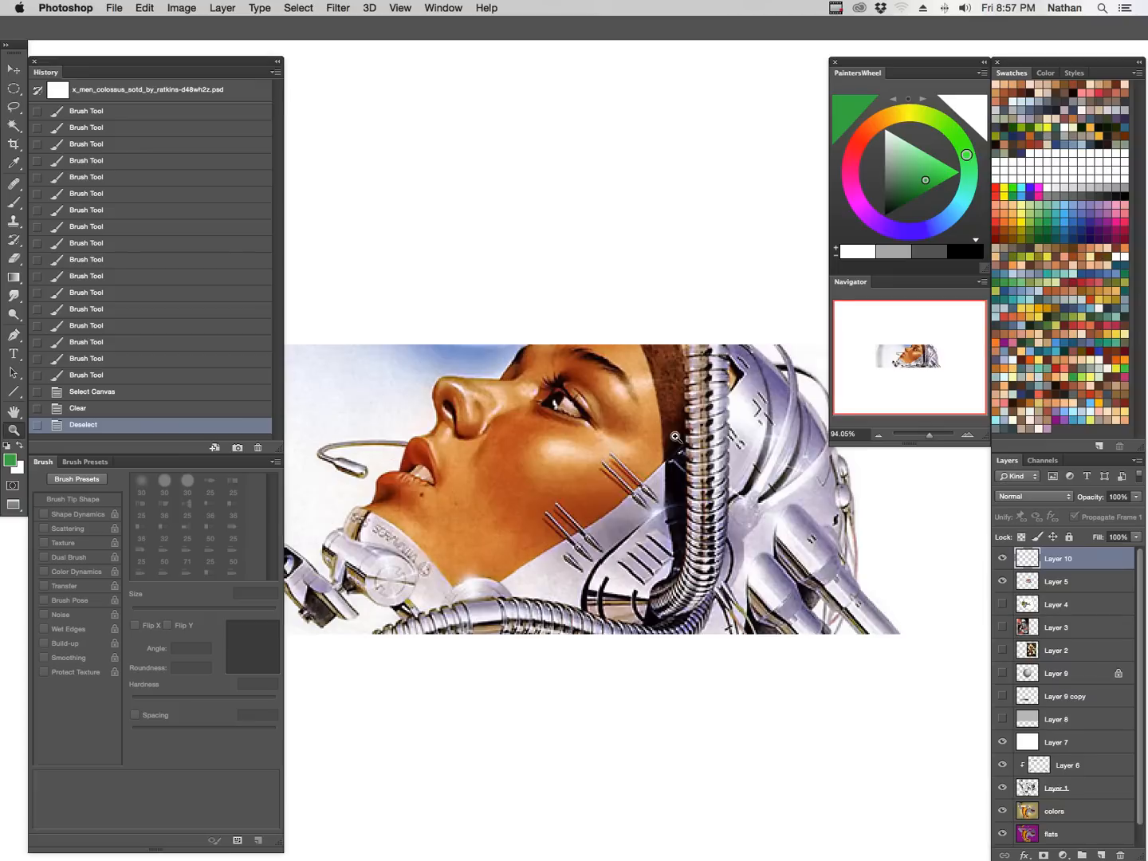
pyautogui.press('b')
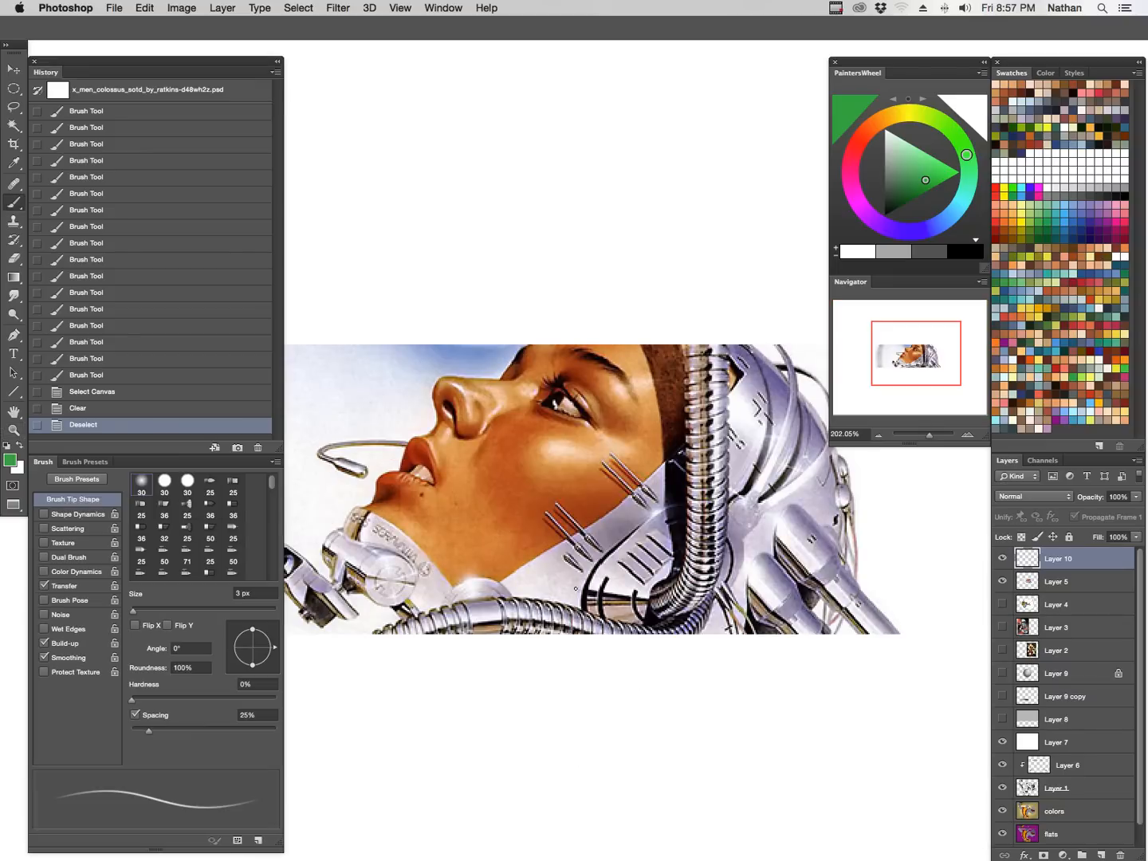
pyautogui.press('Tab')
pyautogui.scroll(2, 708, 361)
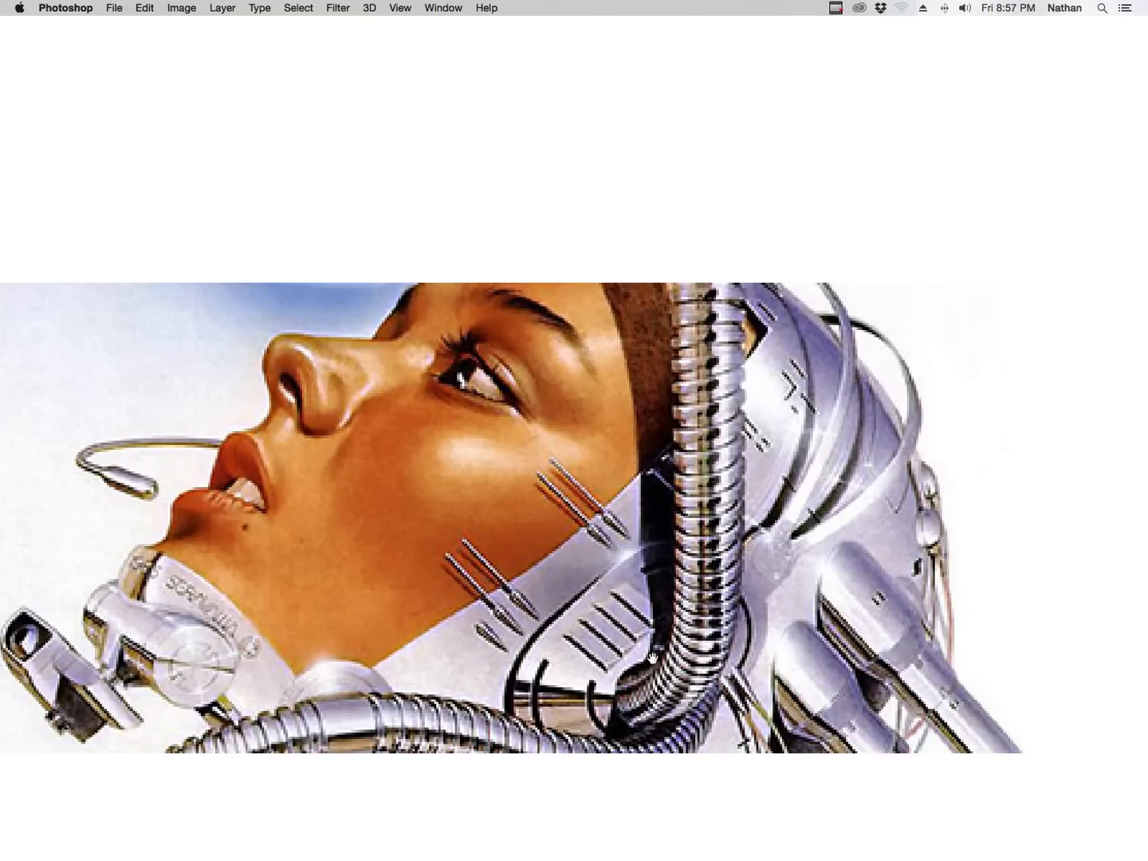
pyautogui.scroll(-3, 617, 648)
pyautogui.hscroll(-2, 616, 648)
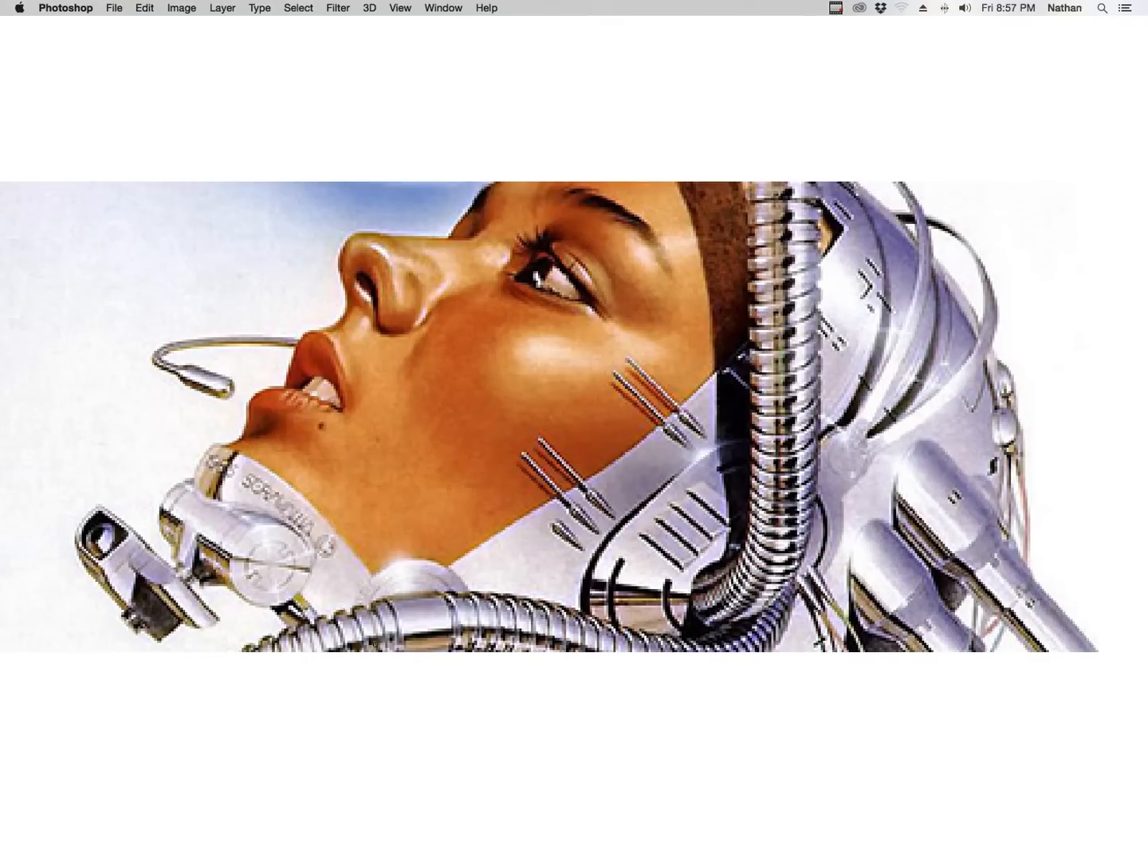
pyautogui.moveTo(442, 529); pyautogui.dragTo(343, 757)
pyautogui.moveTo(405, 605); pyautogui.dragTo(430, 613)
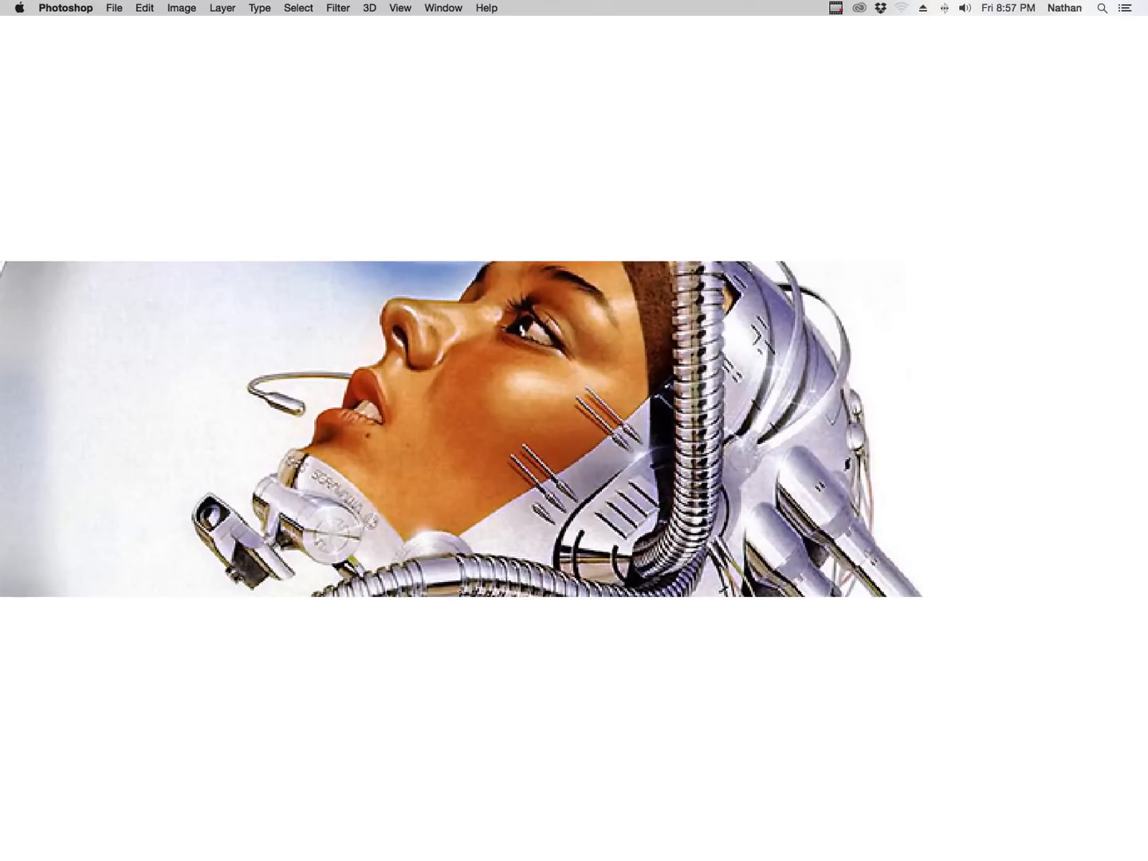
pyautogui.moveTo(611, 599); pyautogui.dragTo(665, 606)
pyautogui.moveTo(460, 650); pyautogui.dragTo(715, 462)
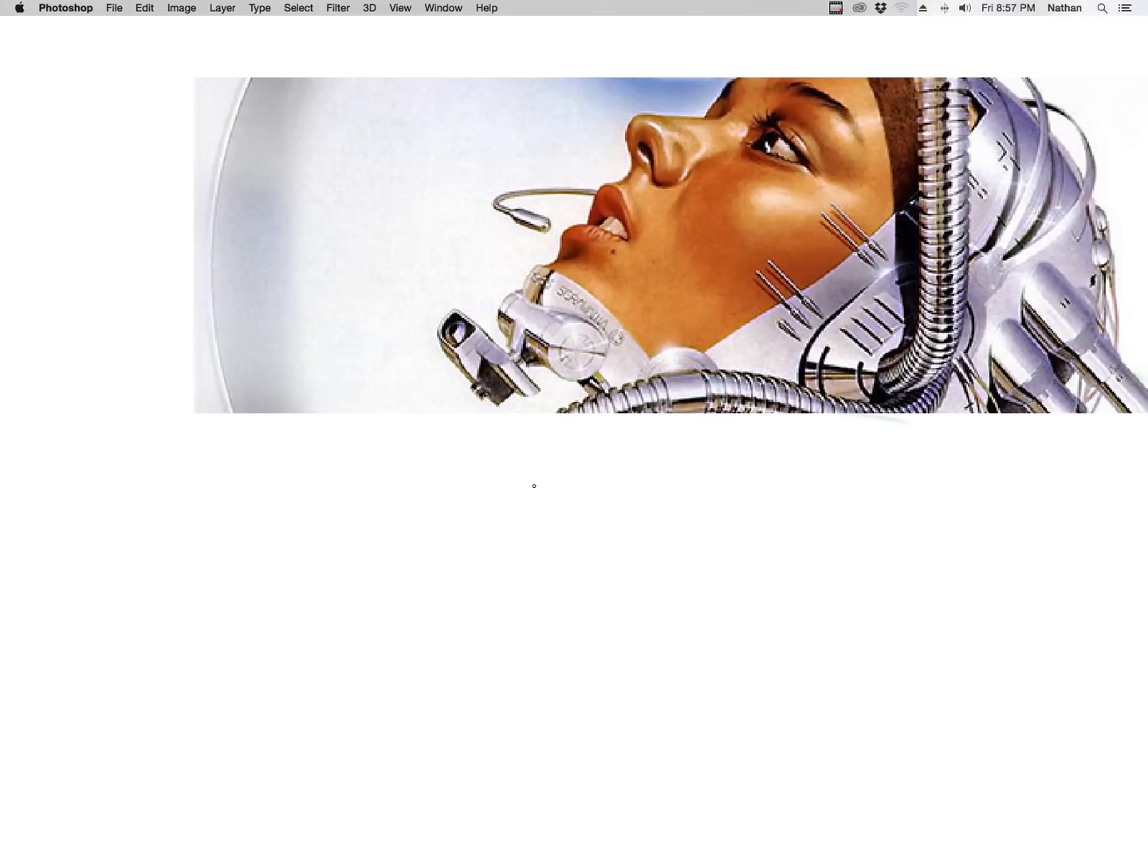
# Sketch a loose circle and a wide overlapping oval in green in the blank area below the portrait.
pyautogui.moveTo(398, 476); pyautogui.dragTo(358, 531)
pyautogui.moveTo(491, 689)
pyautogui.mouseDown()
pyautogui.moveTo(540, 698)
pyautogui.moveTo(618, 686)
pyautogui.mouseUp()
pyautogui.moveTo(659, 633)
pyautogui.mouseDown()
pyautogui.moveTo(523, 696)
pyautogui.moveTo(305, 725)
pyautogui.moveTo(904, 684)
pyautogui.mouseUp()
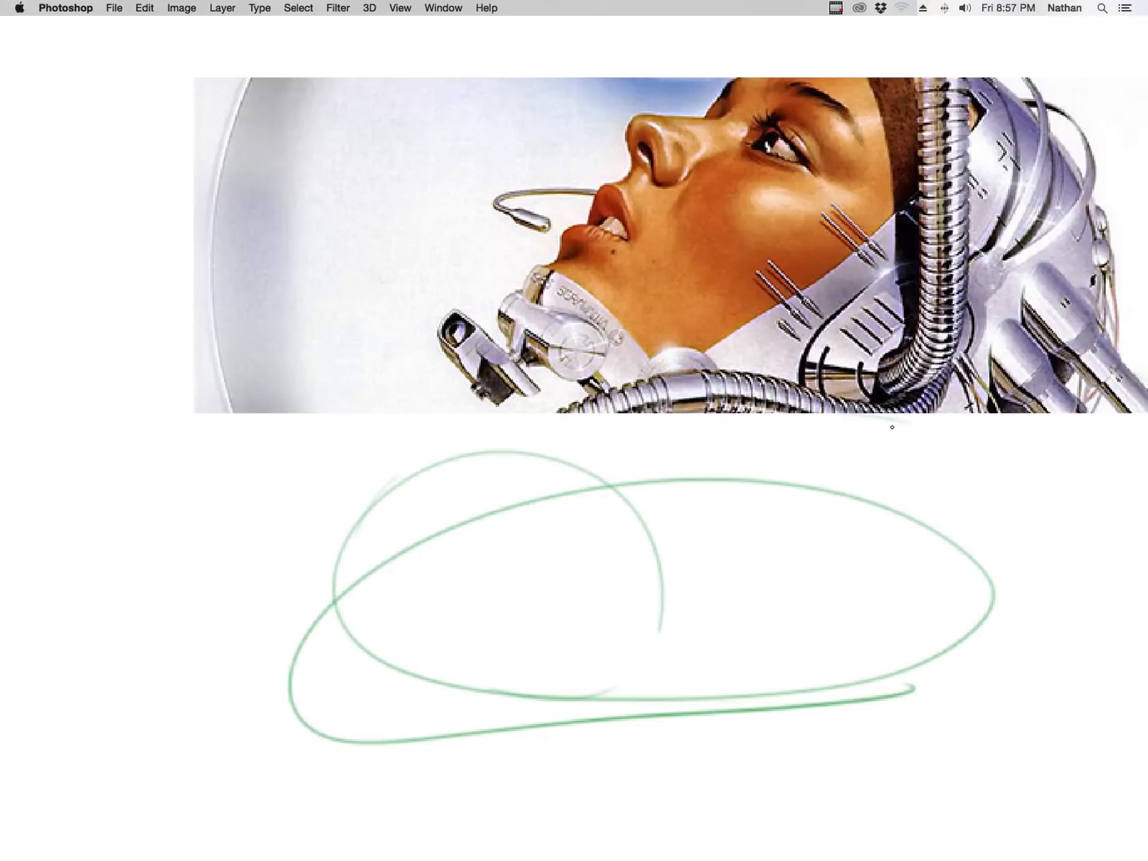
# Hide Layer 5 and clear the green sketches from Layer 10 with the panels shown again.
pyautogui.press('z')
pyautogui.moveTo(664, 422); pyautogui.dragTo(548, 596)
pyautogui.press('Tab')
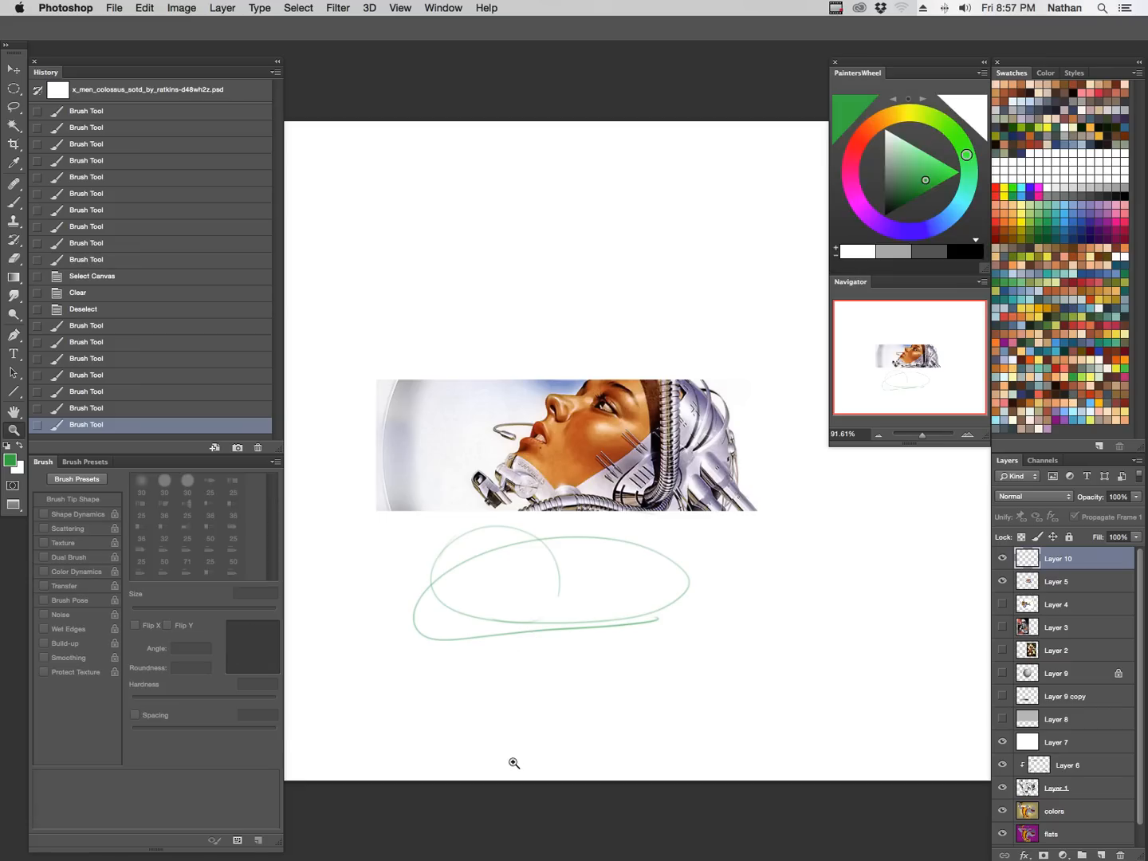
pyautogui.click(1002, 563)
pyautogui.click(1007, 578)
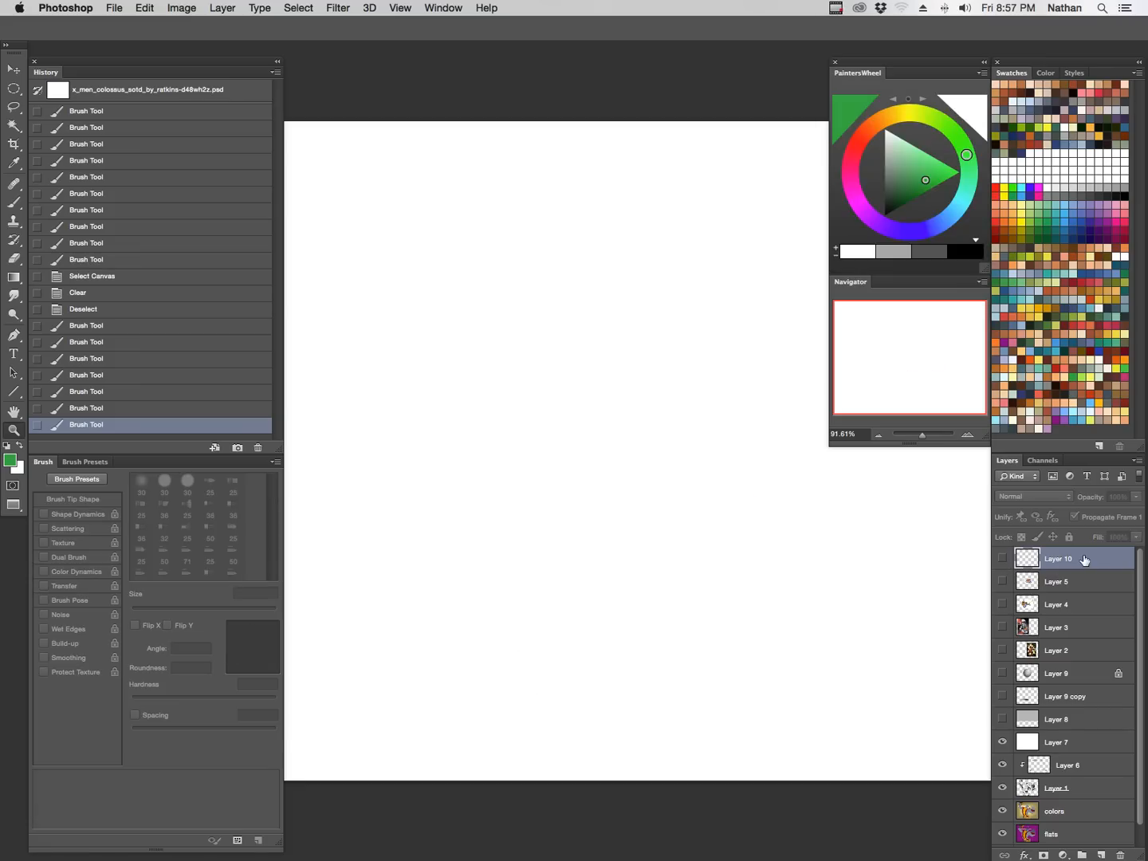
pyautogui.click(1002, 564)
pyautogui.press('super+a')
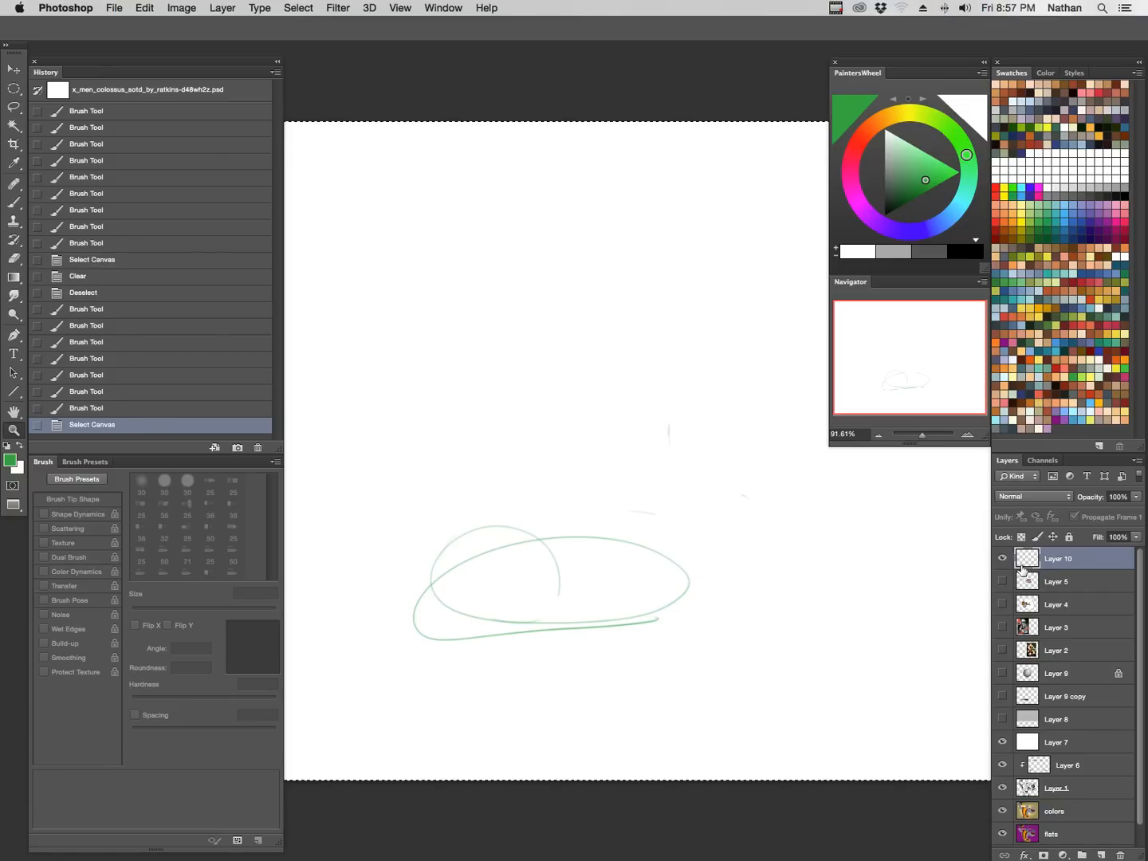
pyautogui.press('BackSpace')
pyautogui.press('super+d')
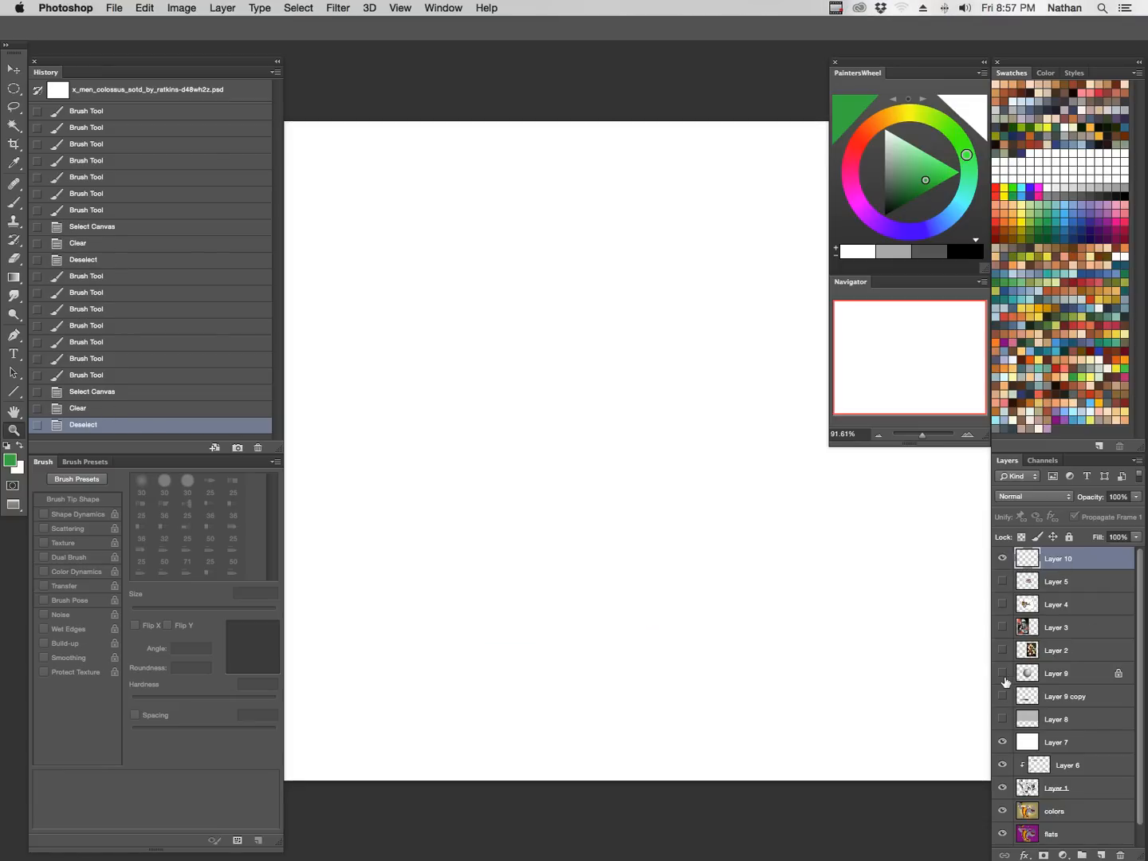
# Show Layer 9, Layer 9 copy and Layer 8, and activate Layer 8.
pyautogui.moveTo(1004, 674); pyautogui.dragTo(1002, 719)
pyautogui.click(1052, 729)
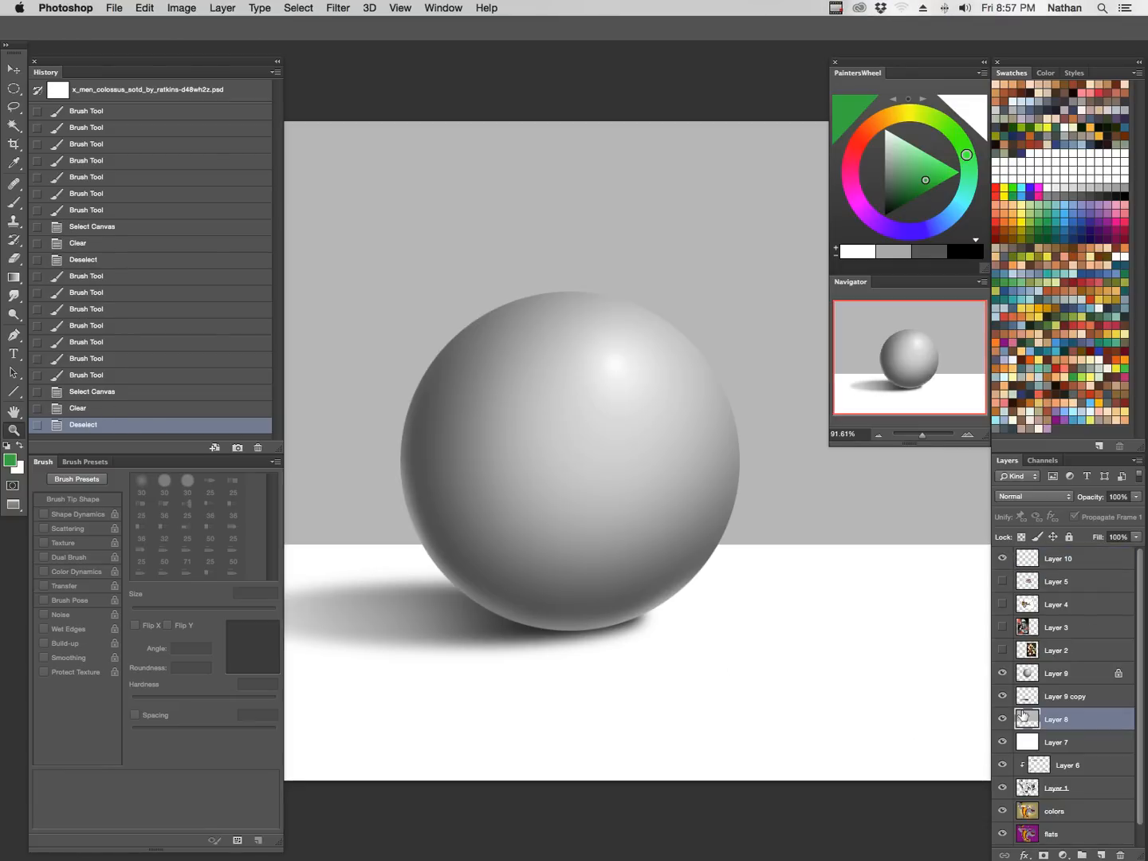
pyautogui.keyDown('alt'); pyautogui.click(736, 643); pyautogui.keyUp('alt')
pyautogui.moveTo(864, 667); pyautogui.dragTo(773, 613)
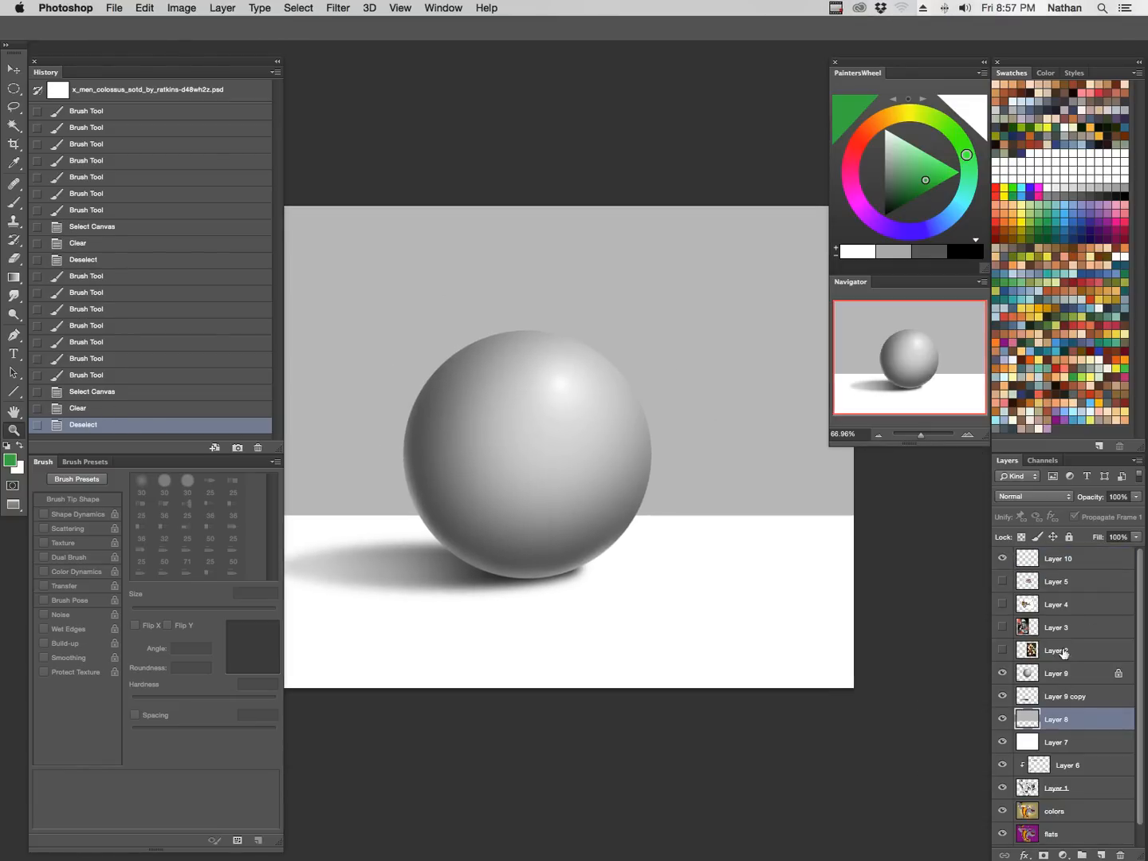
# Fill Layer 8 with blue, its transparency locked, and adjust it to Hue +7, Saturation +34 and Lightness +39.
pyautogui.click(1021, 537)
pyautogui.click(1056, 351)
pyautogui.hotkey('alt', 'BackSpace')
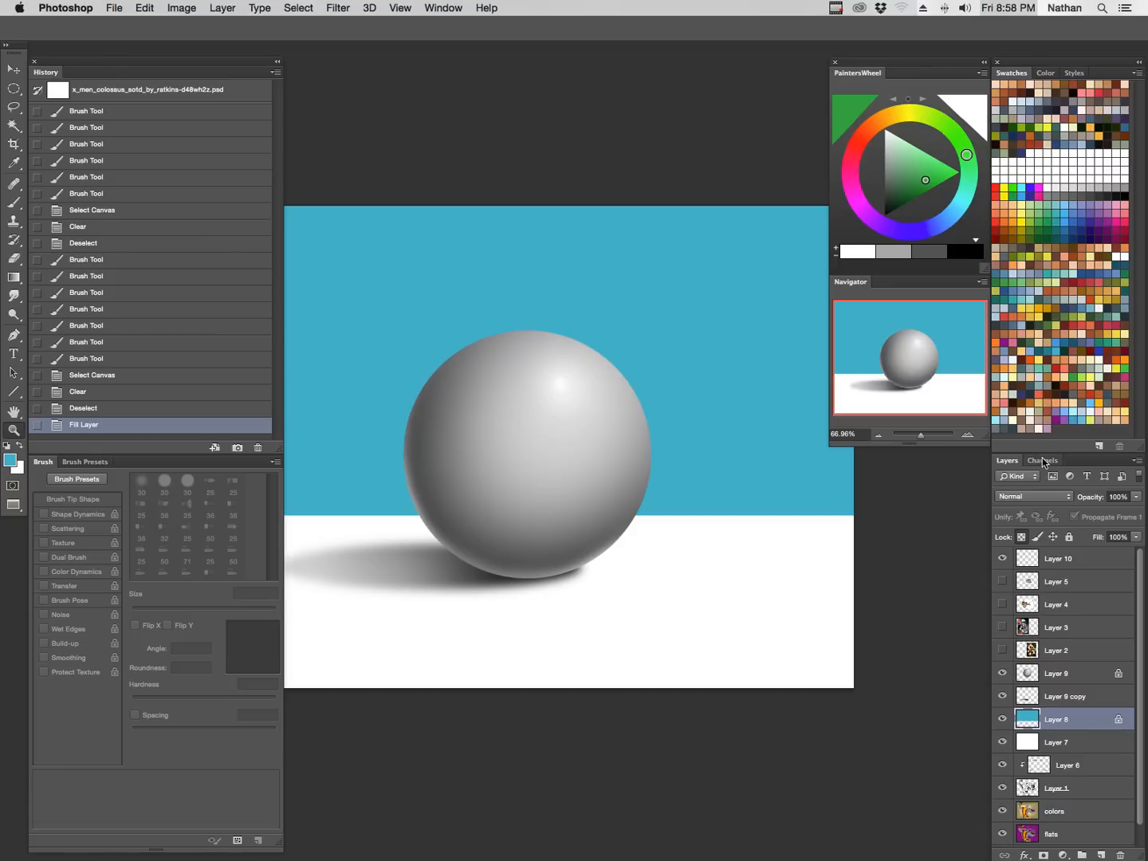
pyautogui.press('super+u')
pyautogui.moveTo(935, 485); pyautogui.dragTo(940, 412)
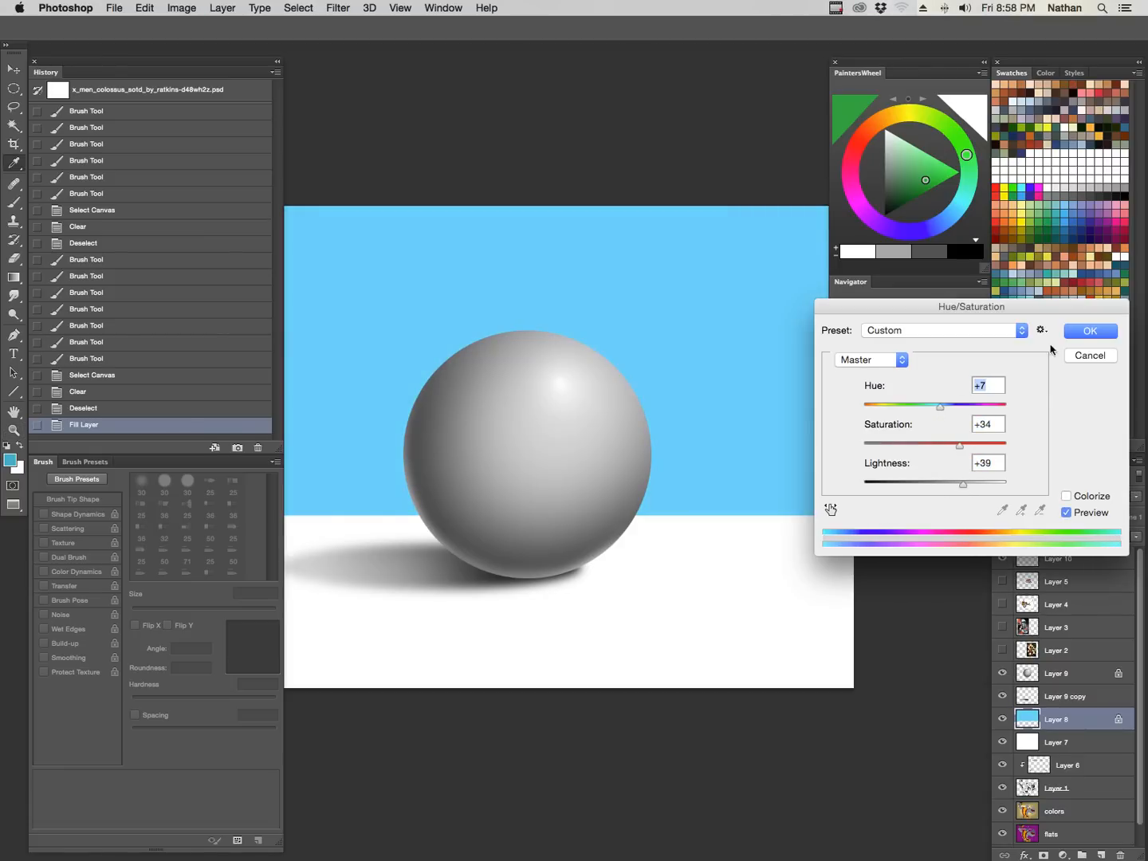
pyautogui.click(1073, 333)
# Fill the ground on Layer 7 with tan and lighten it with Hue/Saturation at Lightness +6.
pyautogui.click(1058, 698)
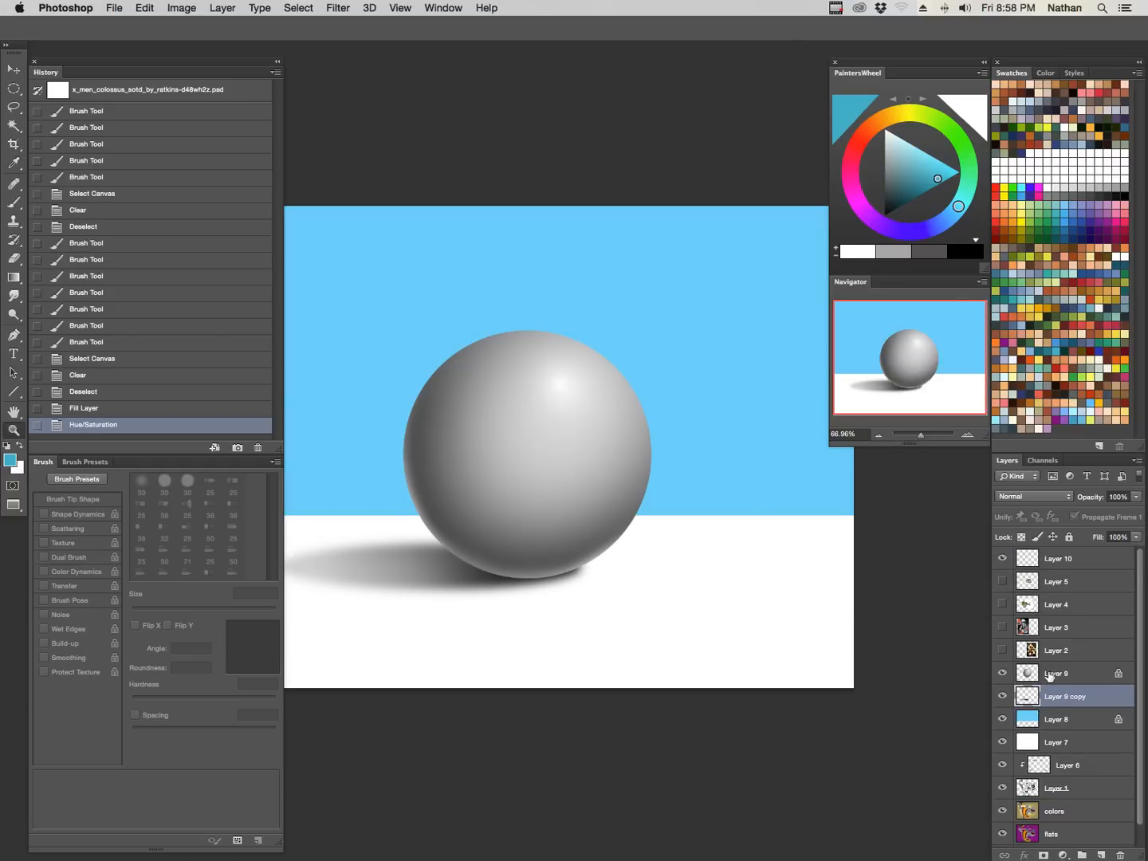
pyautogui.click(1046, 674)
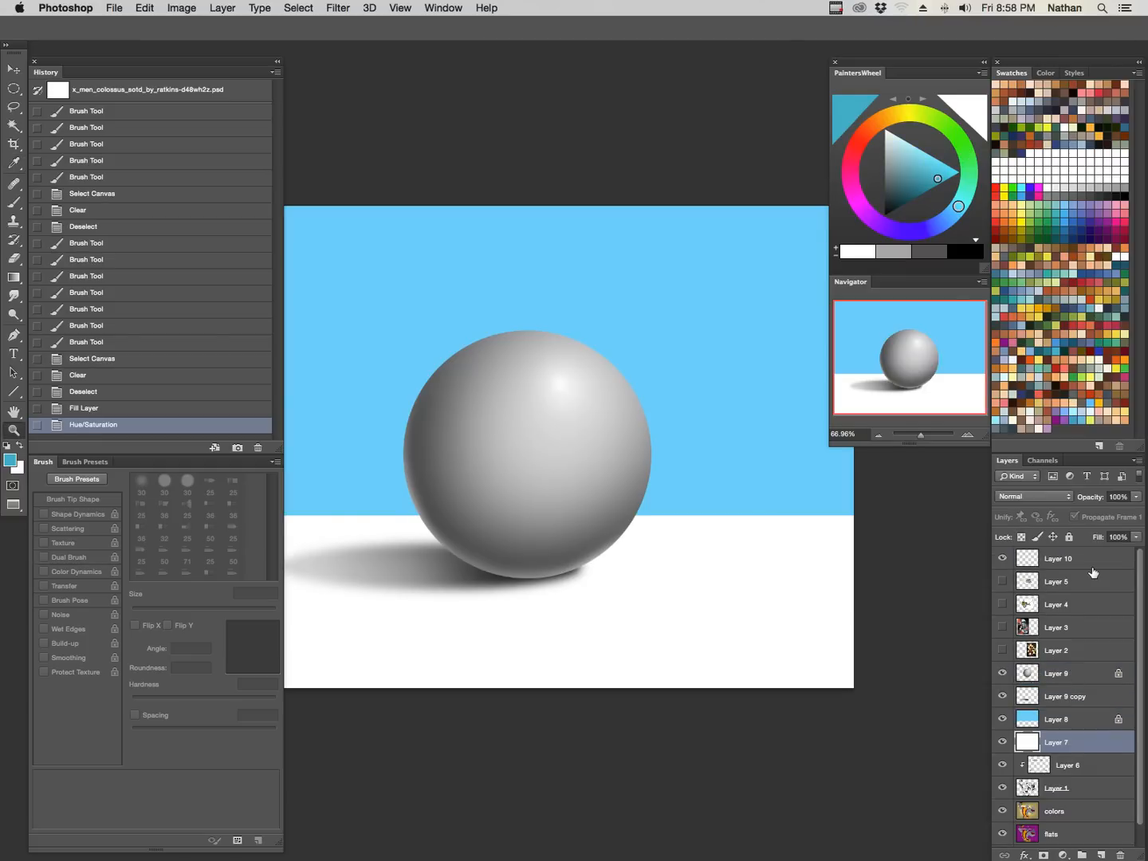
pyautogui.click(1024, 253)
pyautogui.hotkey('alt', 'BackSpace')
pyautogui.press('super+u')
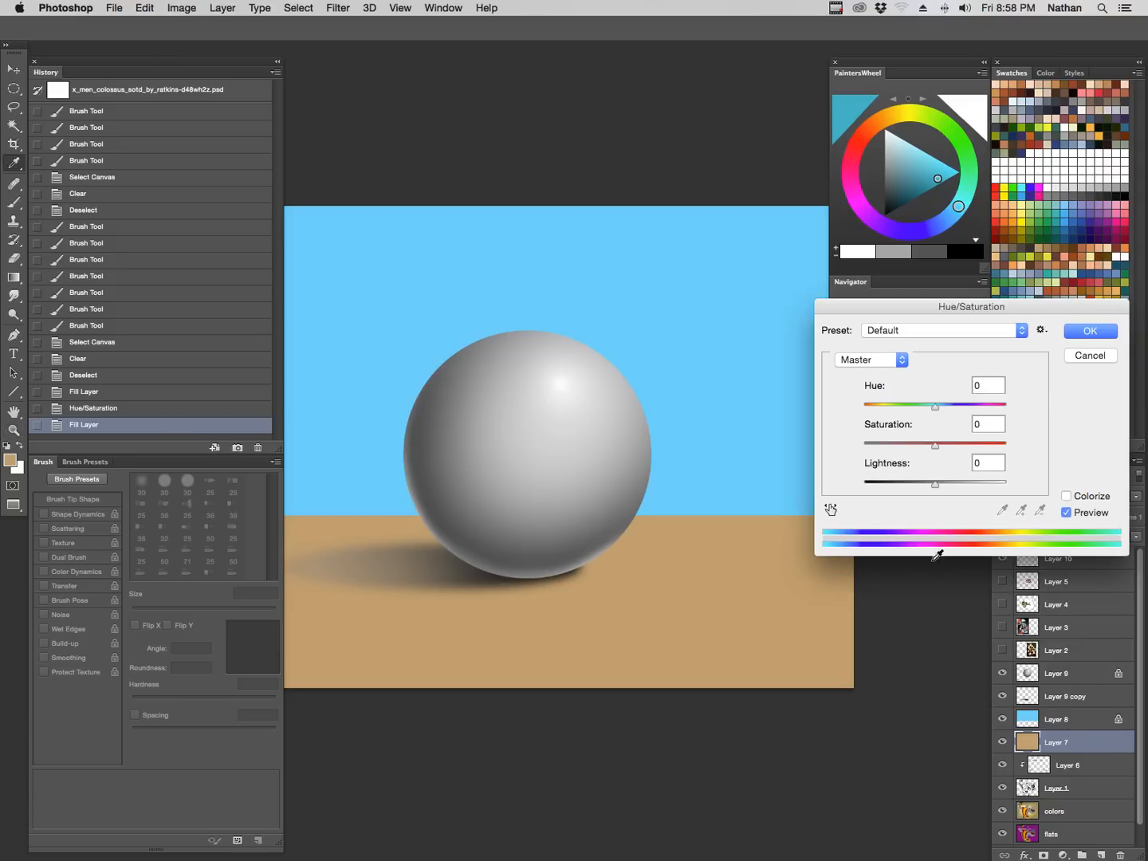
pyautogui.moveTo(936, 481)
pyautogui.mouseDown()
pyautogui.moveTo(962, 488)
pyautogui.moveTo(942, 484)
pyautogui.mouseUp()
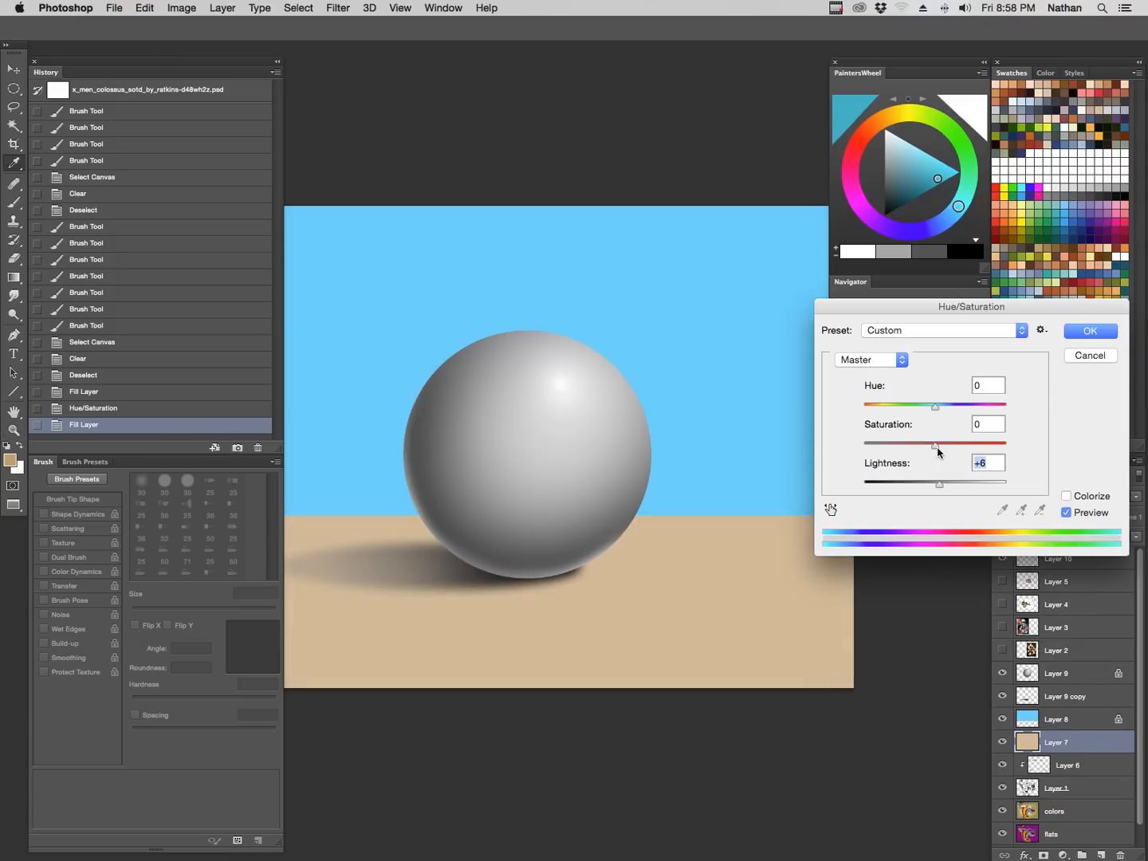
pyautogui.click(1080, 334)
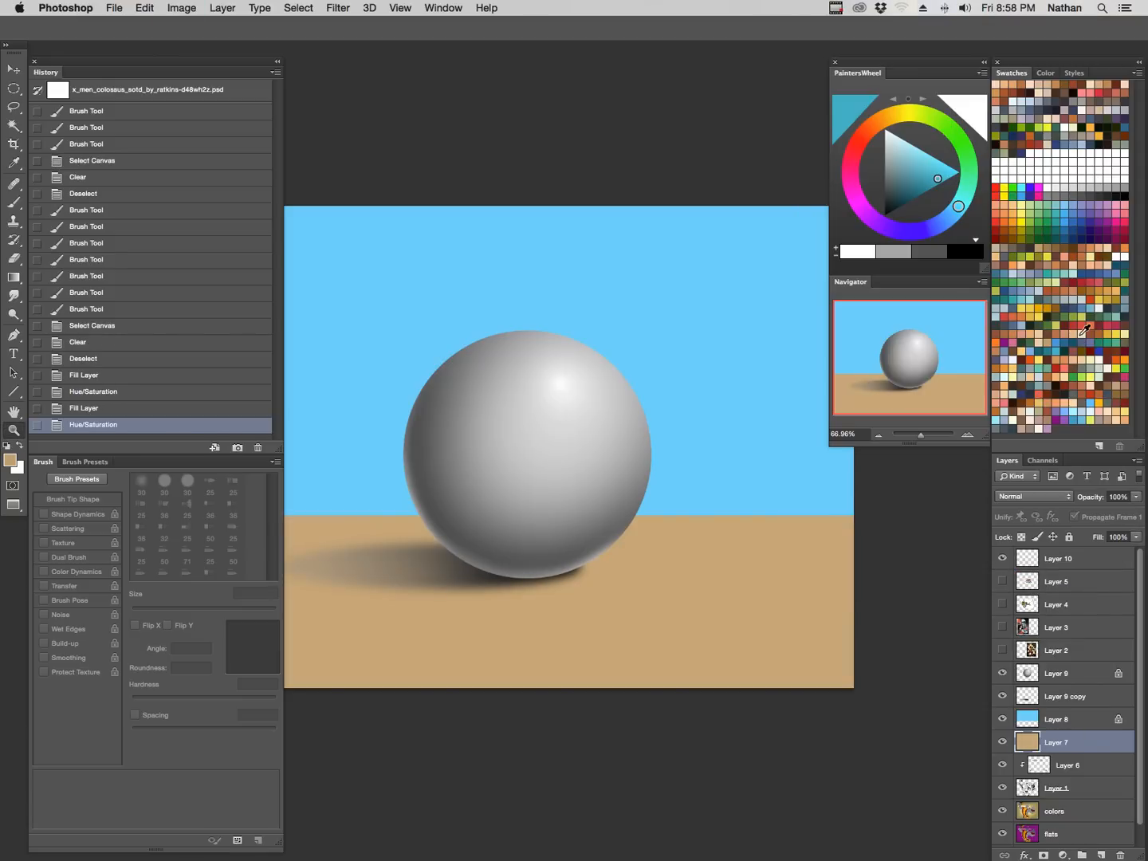
# Fill the sphere on Layer 9 with a flat medium gray and activate Layer 9 copy.
pyautogui.click(1003, 696)
pyautogui.click(1003, 695)
pyautogui.click(1021, 695)
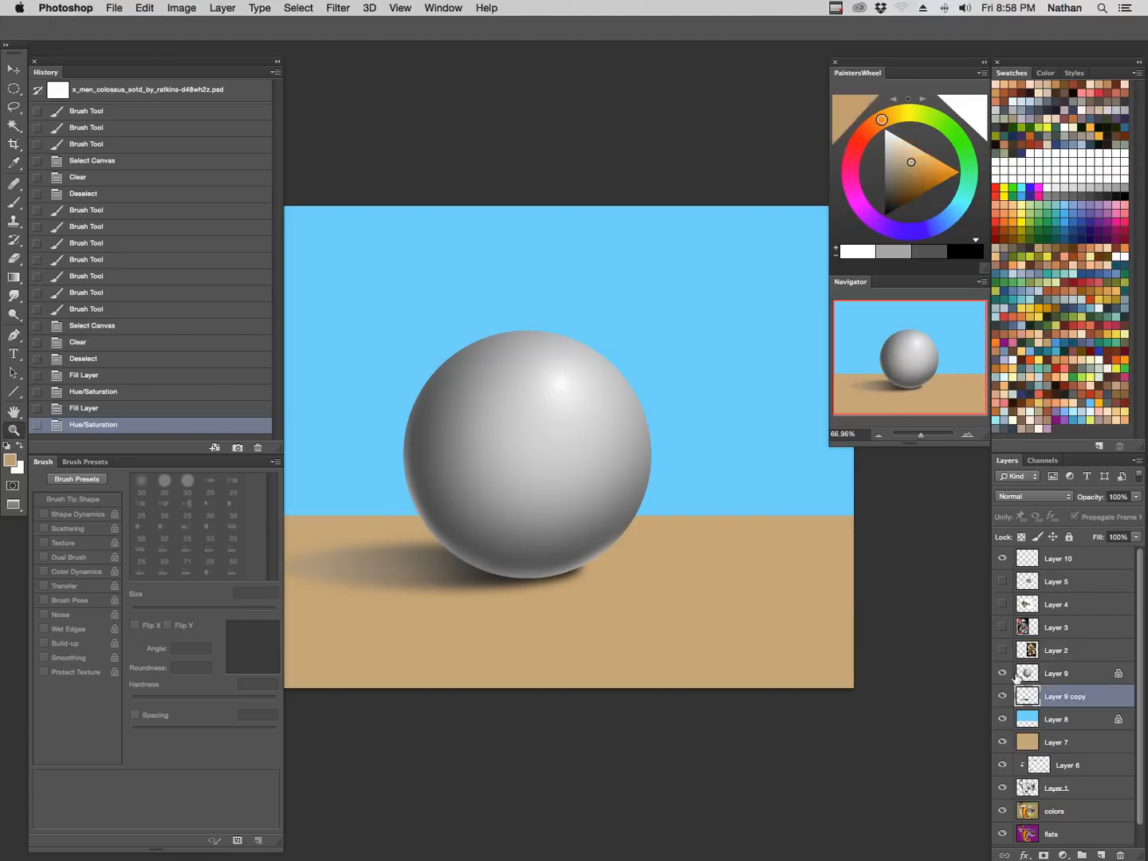
pyautogui.click(1003, 672)
pyautogui.click(1004, 673)
pyautogui.click(1079, 670)
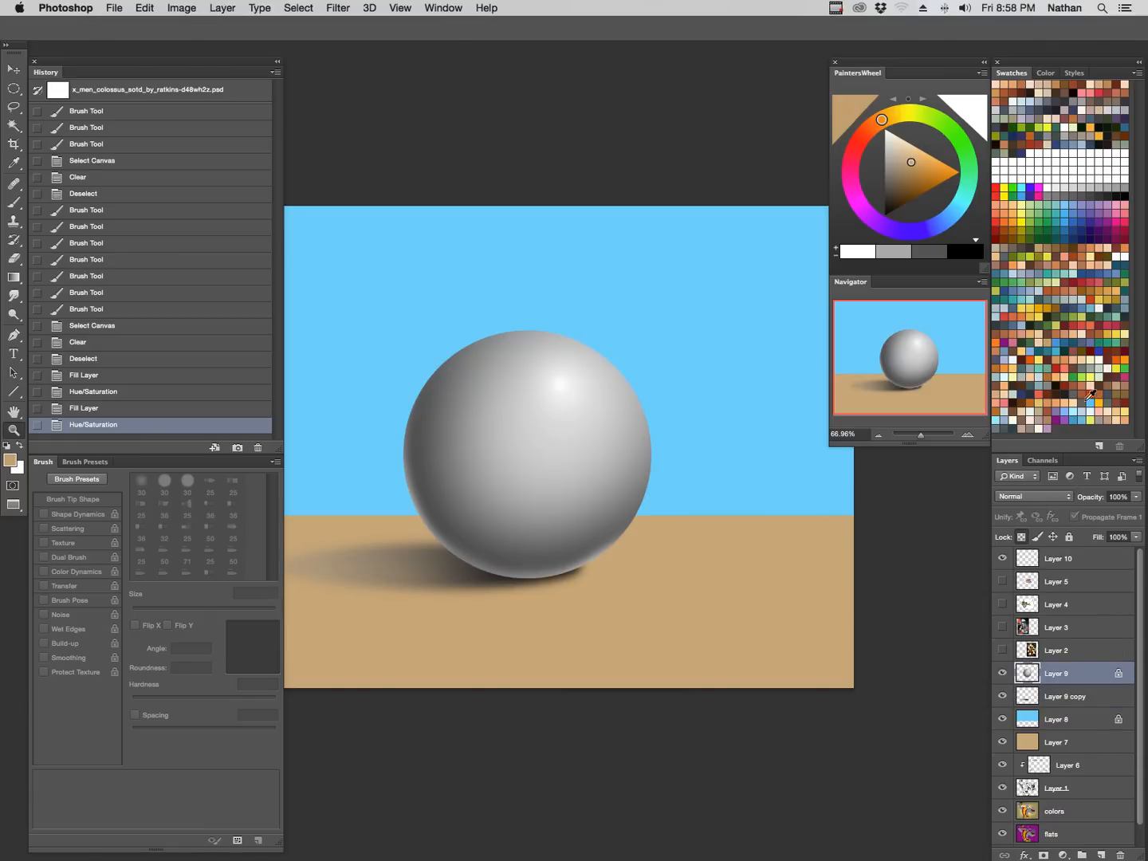
pyautogui.click(1046, 380)
pyautogui.hotkey('alt', 'BackSpace')
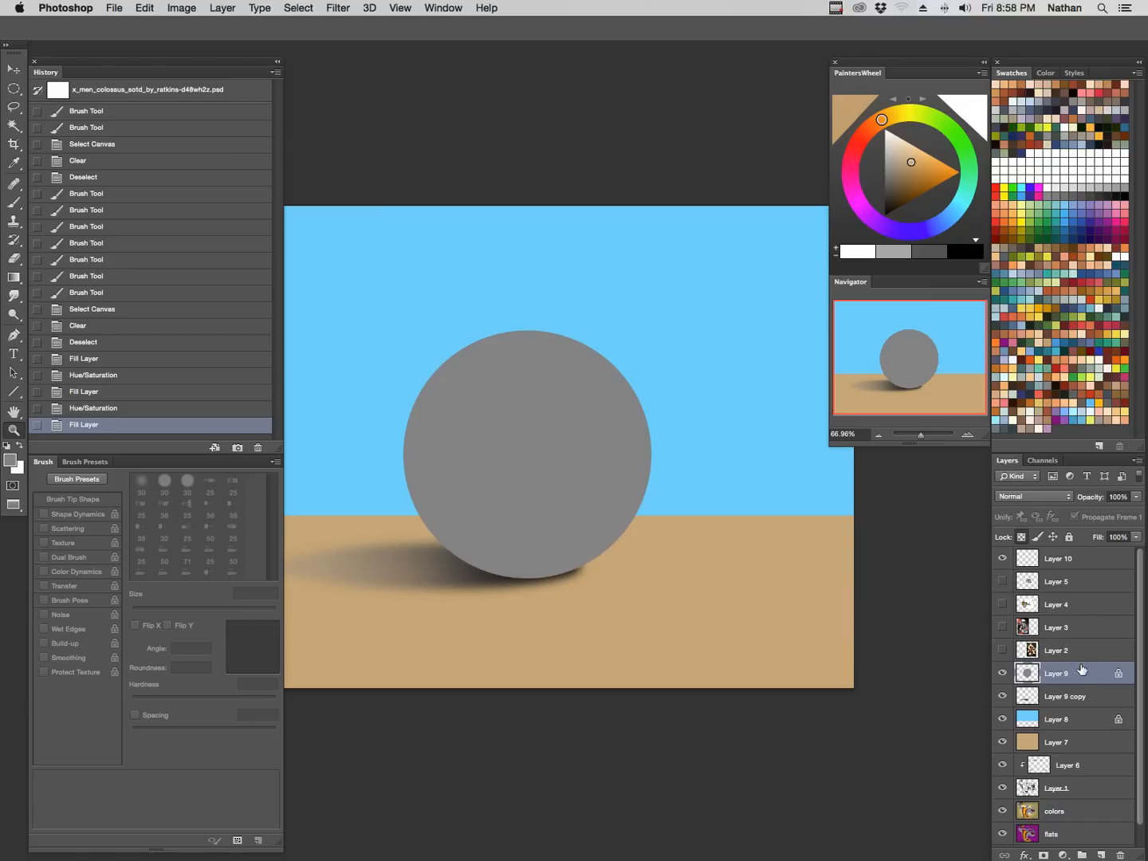
pyautogui.click(1055, 699)
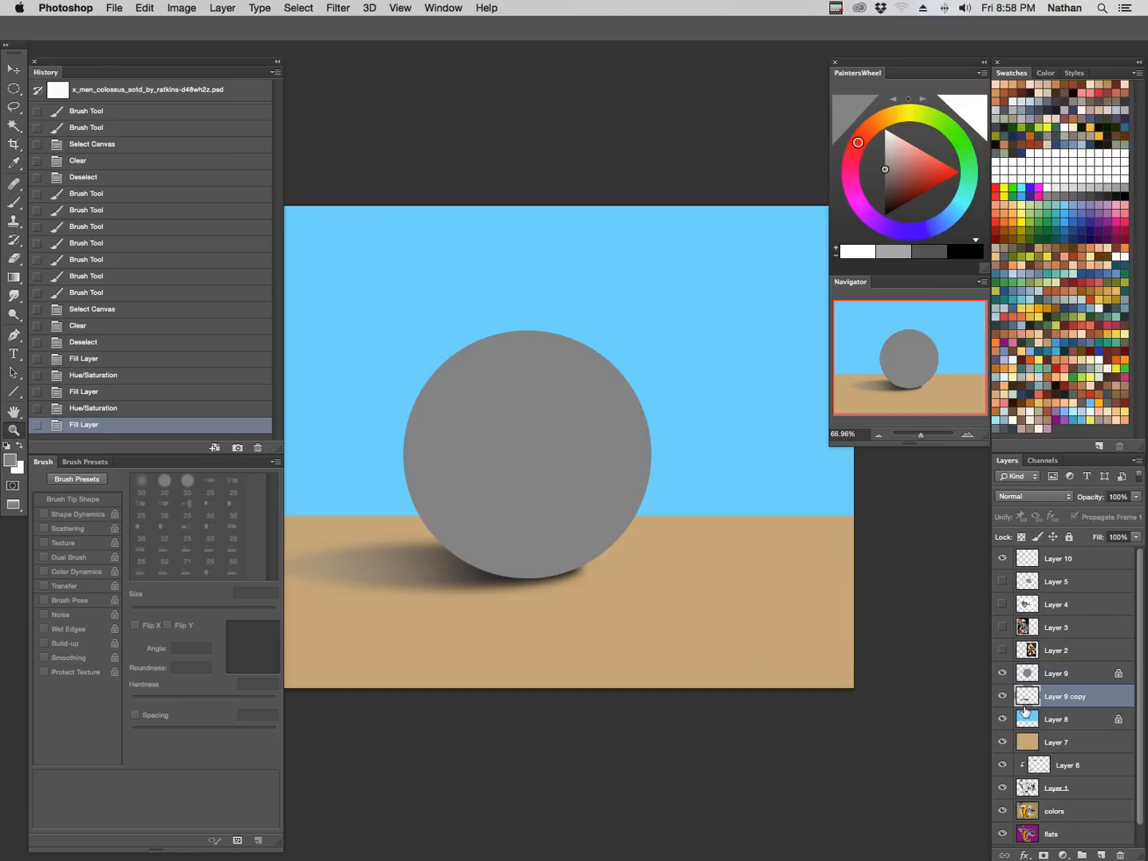
pyautogui.moveTo(634, 620); pyautogui.dragTo(743, 591)
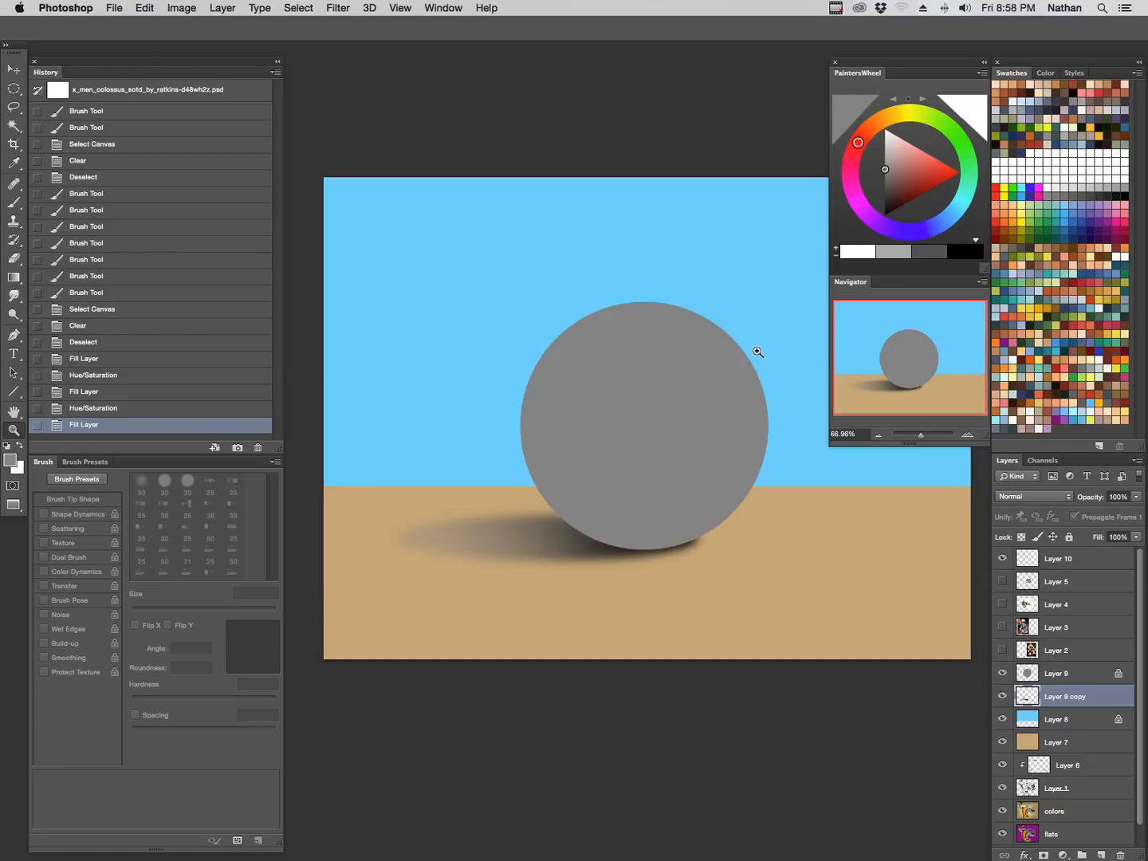
# Desaturate the sphere on Layer 9 using Hue/Saturation with Saturation at -100.
pyautogui.click(1049, 676)
pyautogui.moveTo(699, 472); pyautogui.dragTo(628, 488)
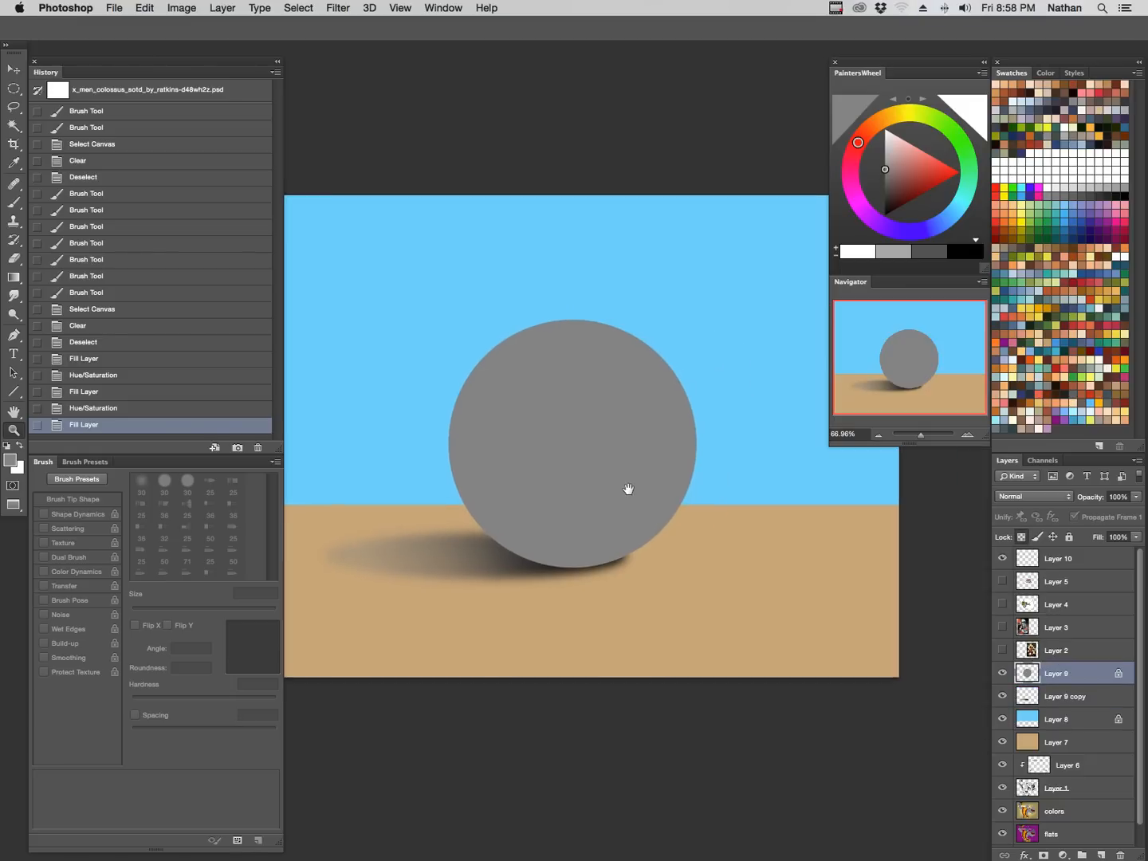
pyautogui.press('super+u')
pyautogui.moveTo(929, 446); pyautogui.dragTo(722, 464)
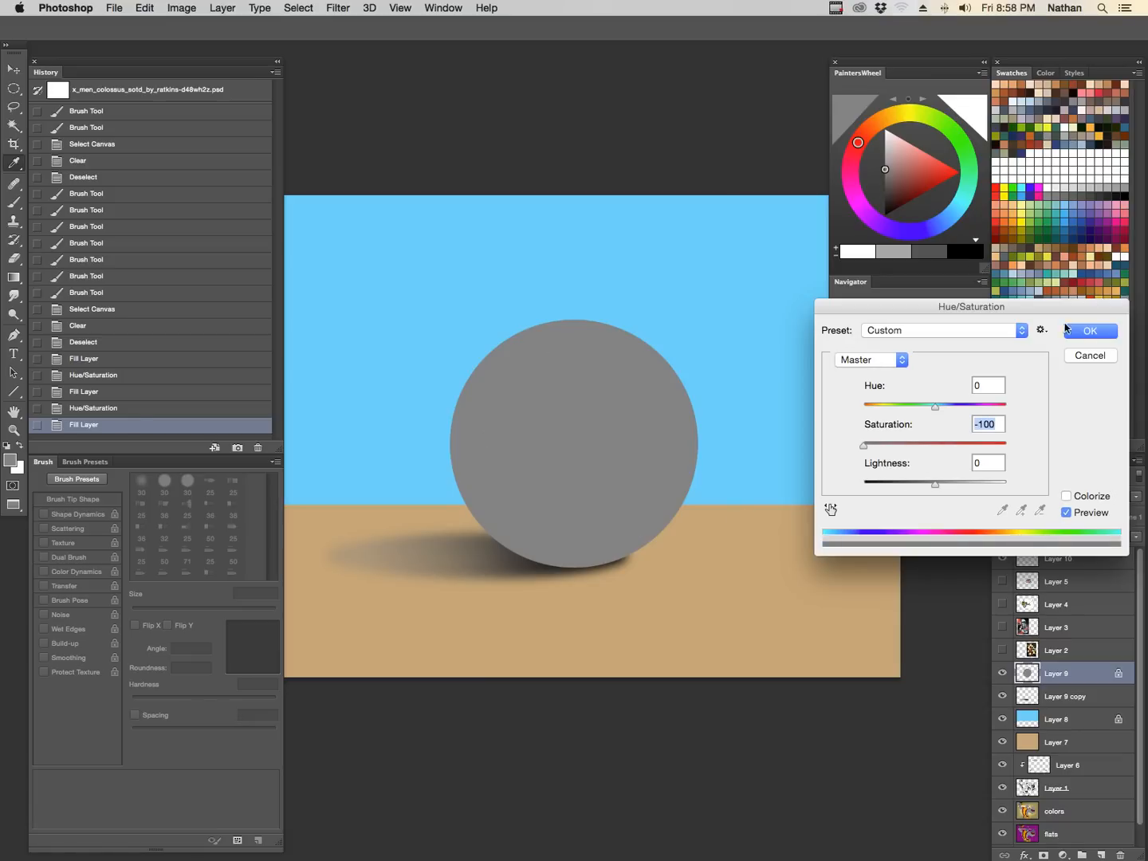
pyautogui.click(1090, 331)
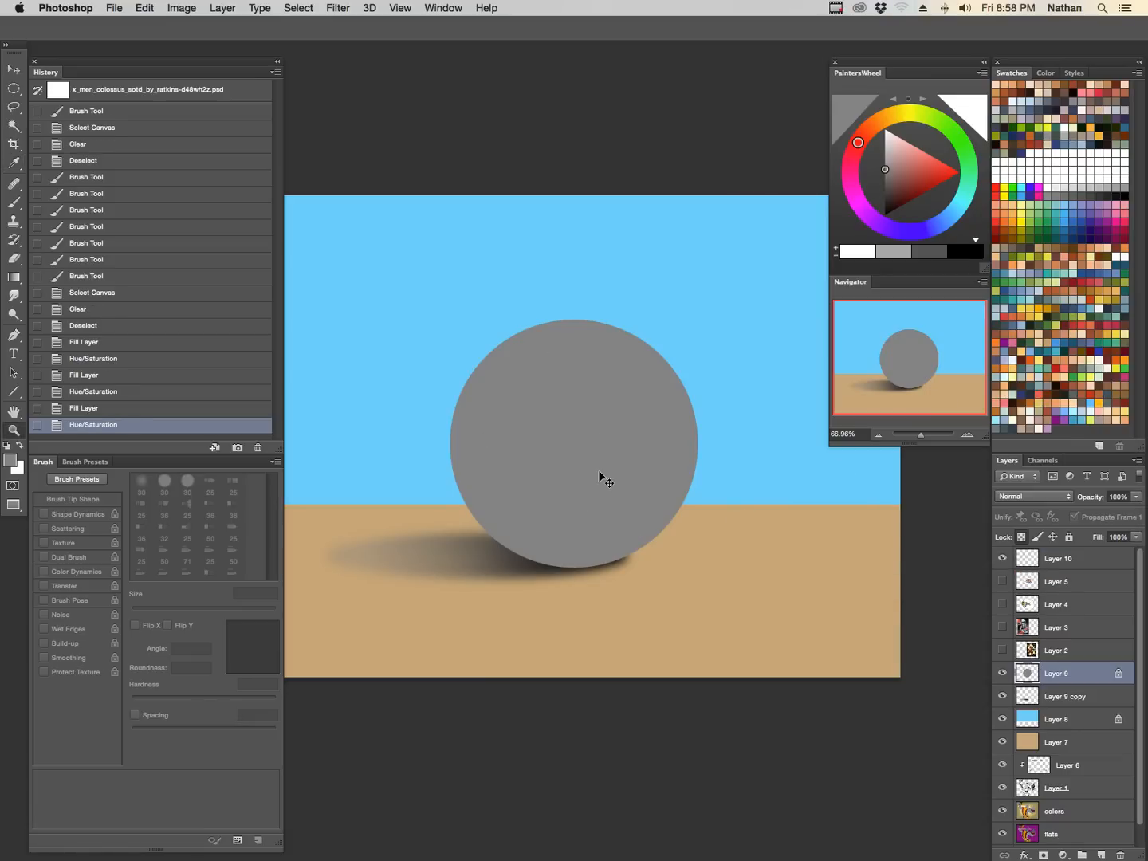
# Check the foreground gray's color values in the Color Picker.
pyautogui.press('i')
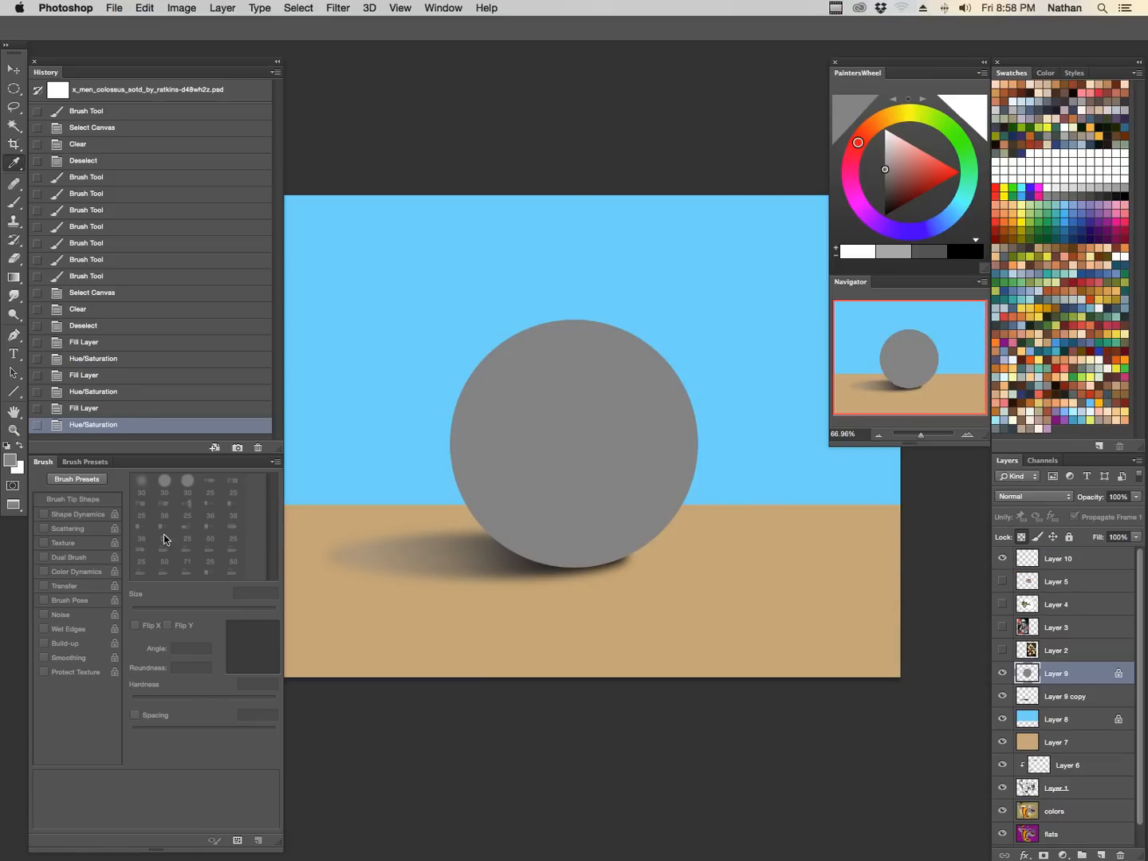
pyautogui.click(10, 460)
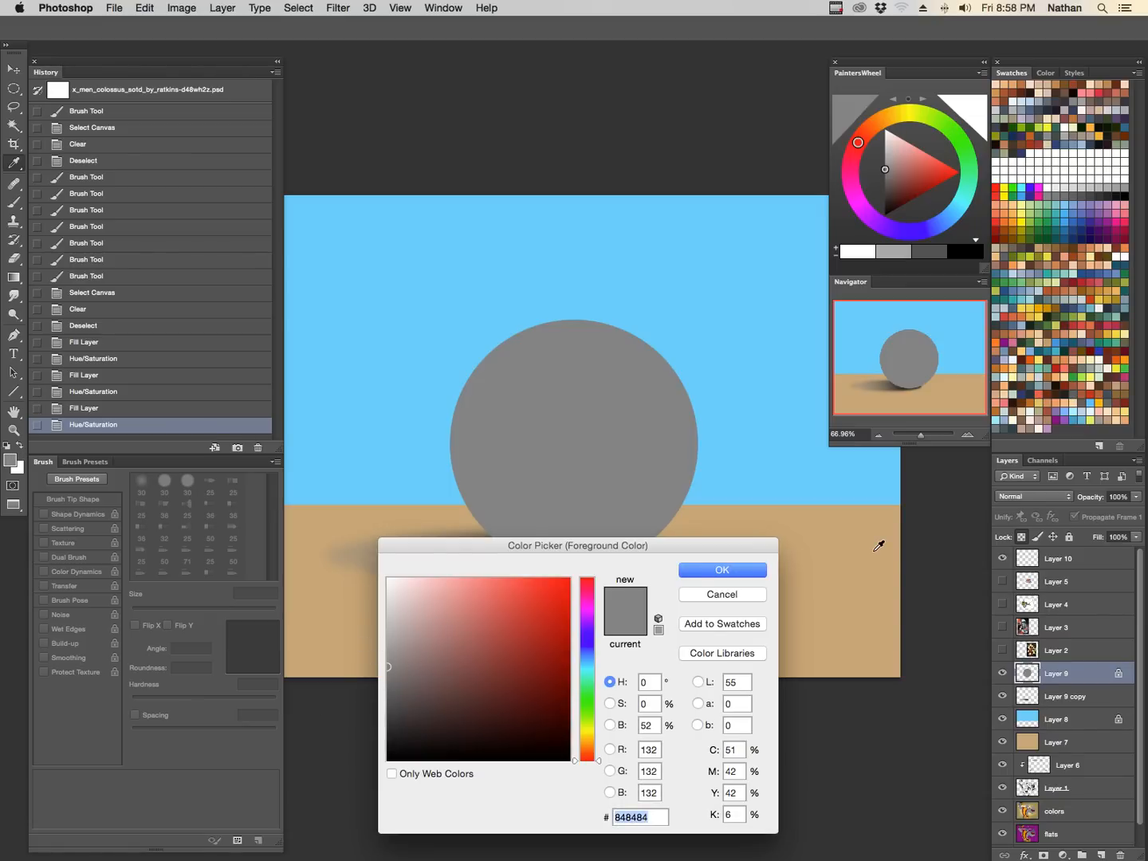
pyautogui.click(747, 572)
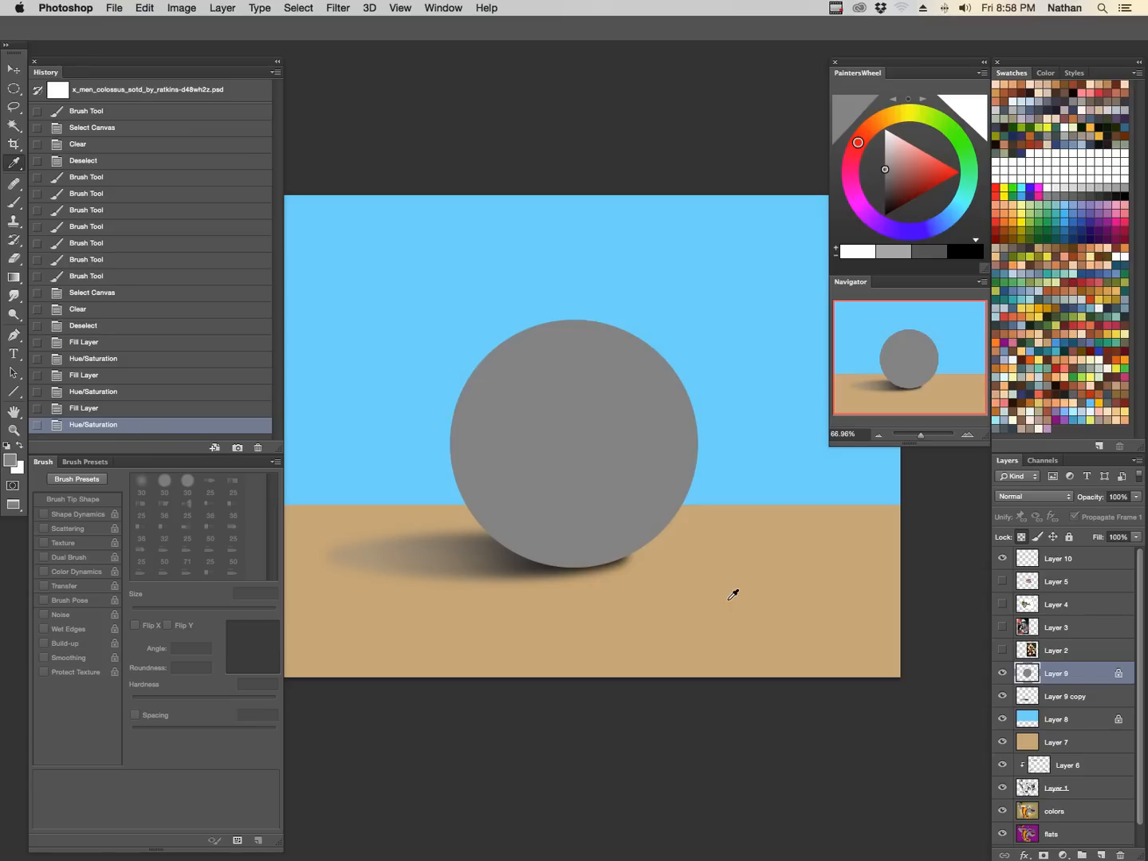
# Try tinting the sphere's midtones toward blue using Color Balance levels of -37, 0 and +11, and revert it.
pyautogui.press('super+b')
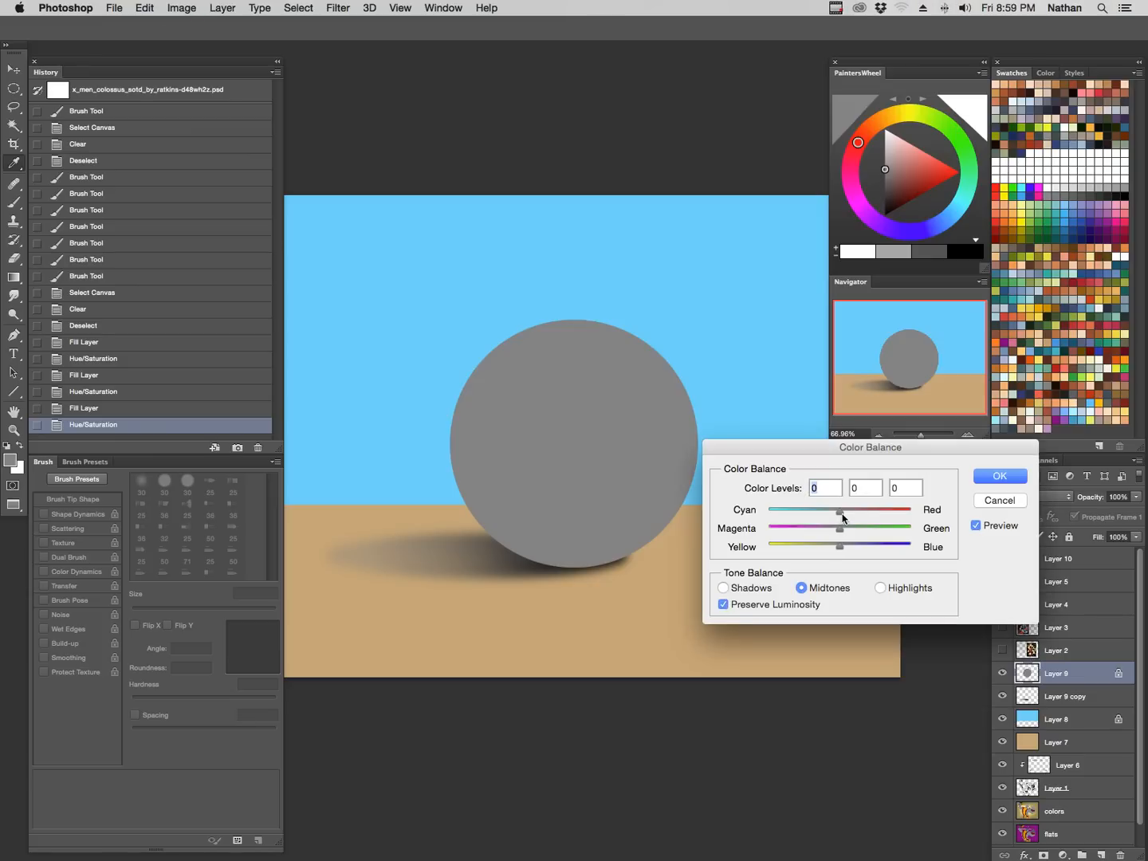
pyautogui.moveTo(844, 516); pyautogui.dragTo(814, 516)
pyautogui.click(998, 477)
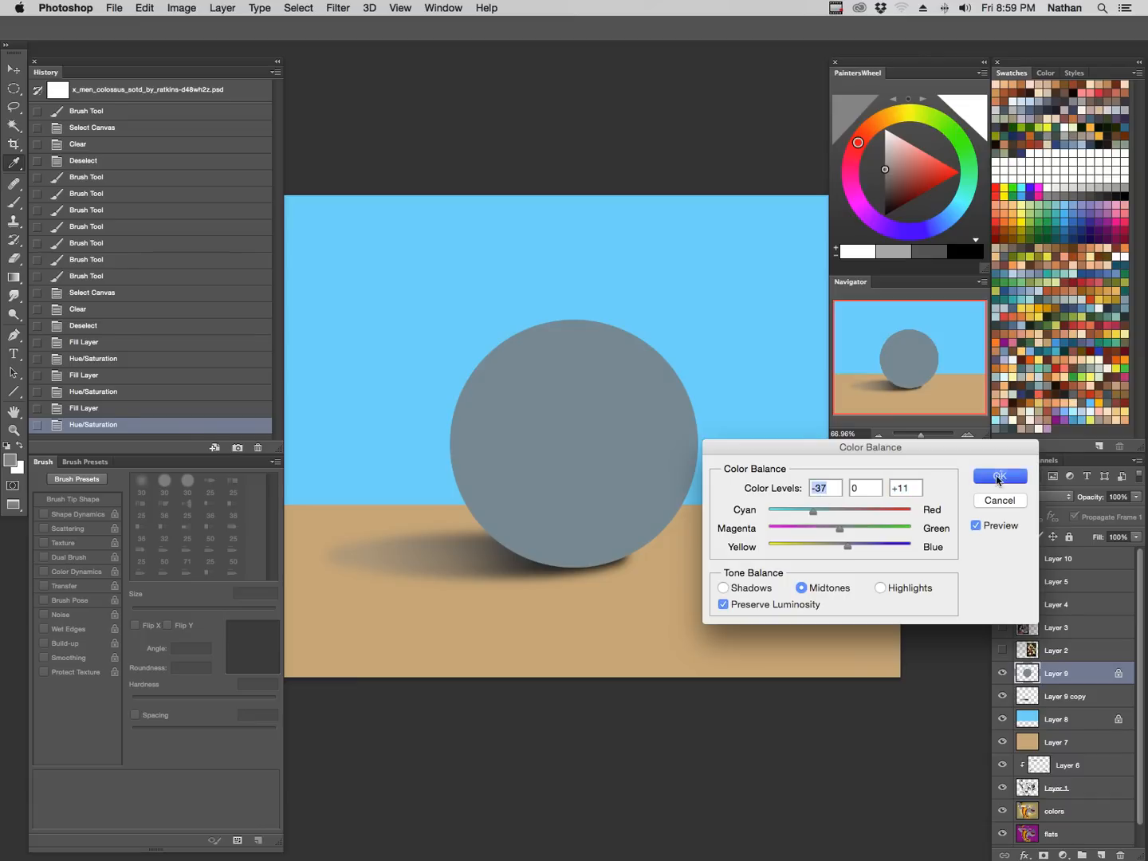
pyautogui.press('super+z')
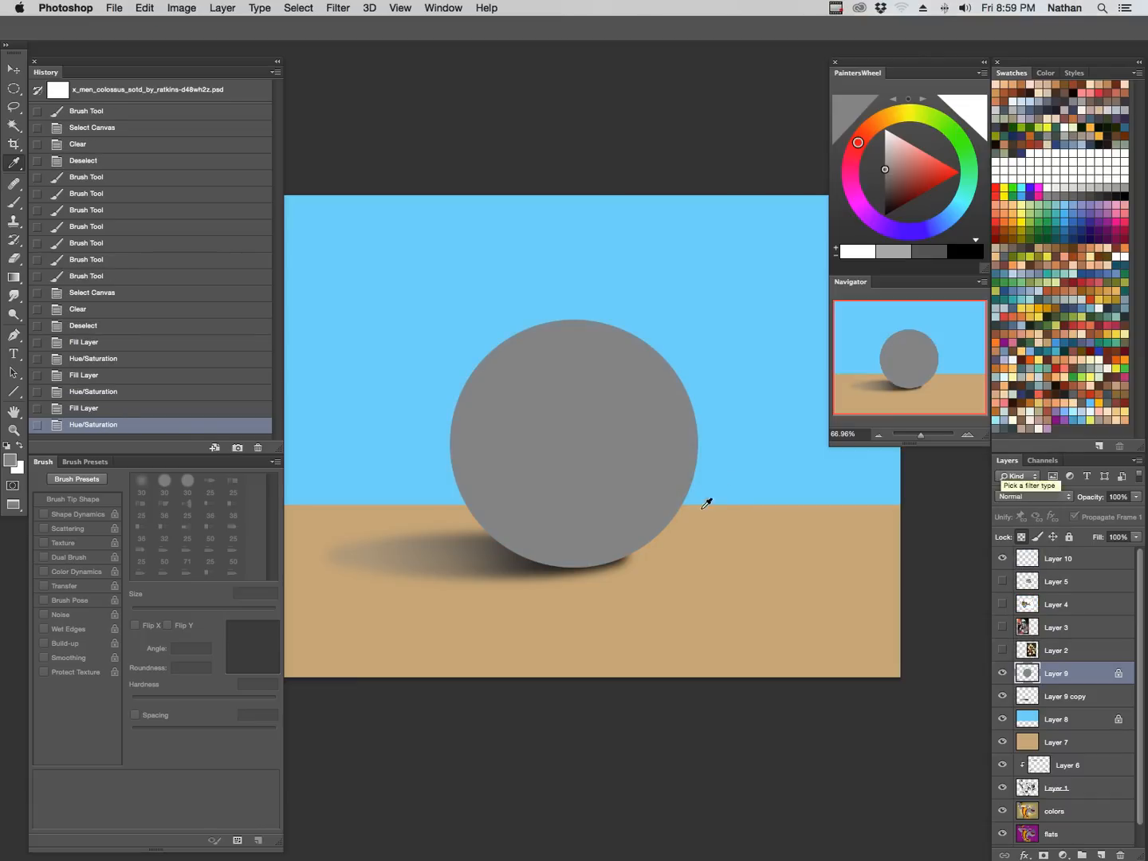
# Sample the sky blue as the foreground color.
pyautogui.click(728, 491)
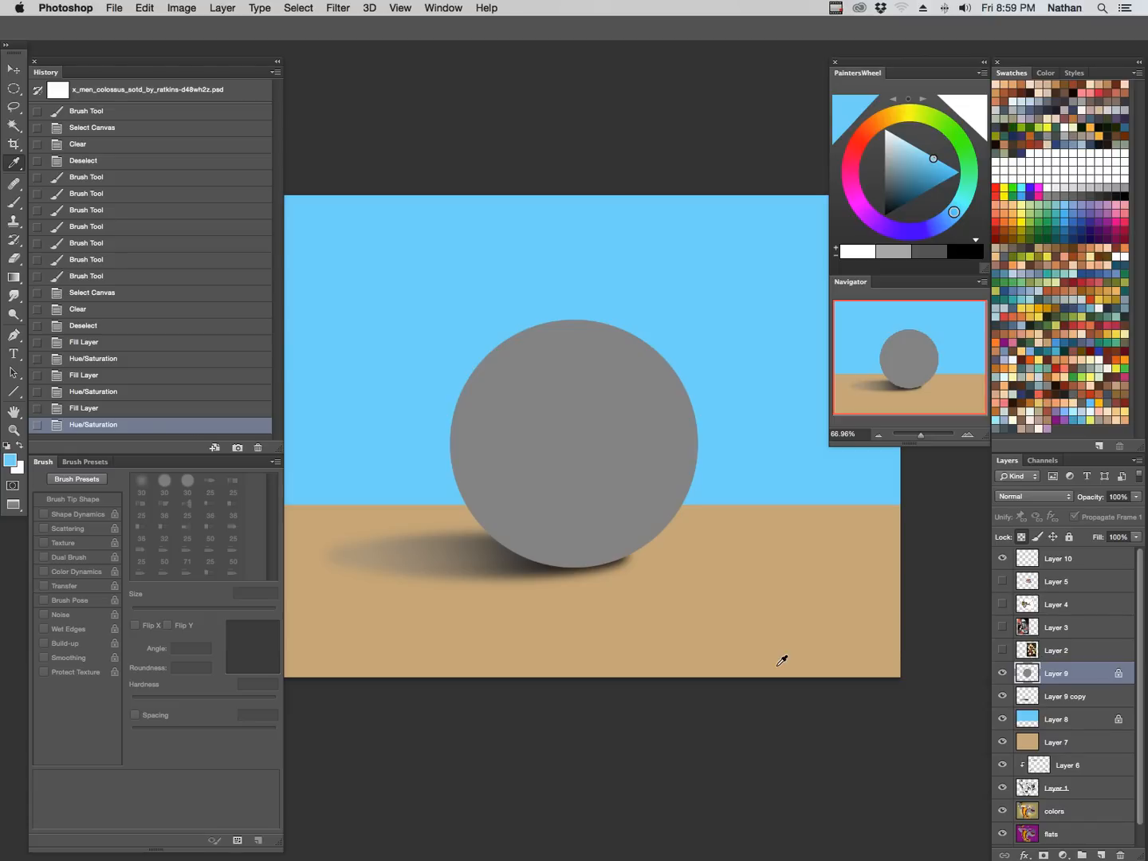
# Try filling the sphere on Layer 9 with the sky blue, compare it in Soft Light blending, and undo the changes.
pyautogui.hotkey('alt', 'BackSpace')
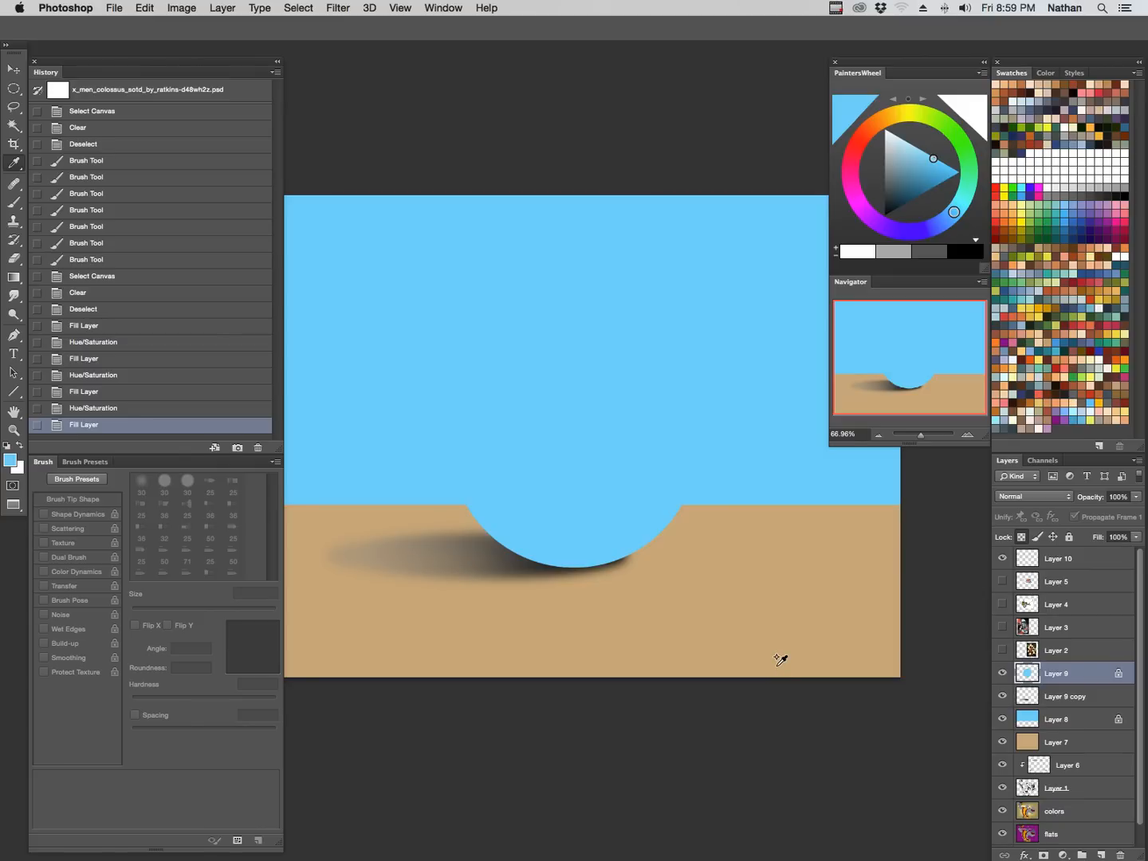
pyautogui.hotkey('shift', 'alt', 'f')
pyautogui.press('super+z')
pyautogui.press('super+z')
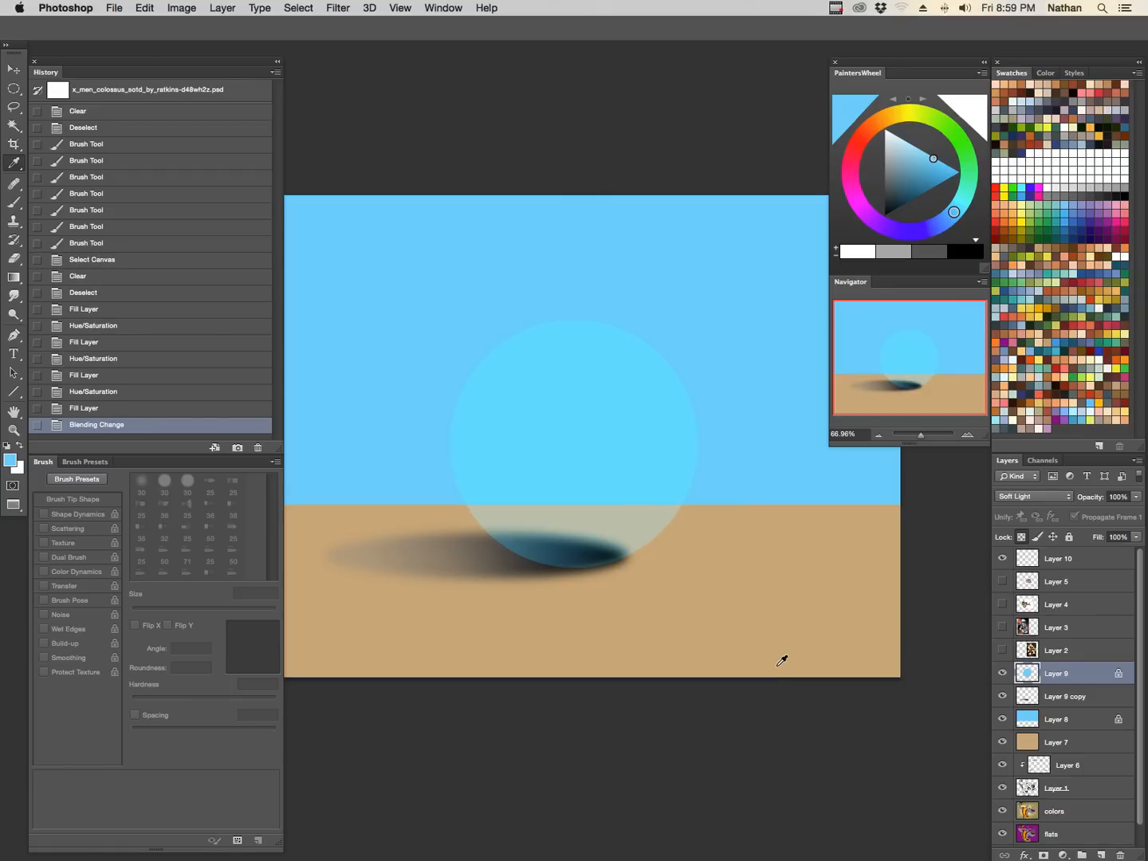
pyautogui.press('super+z')
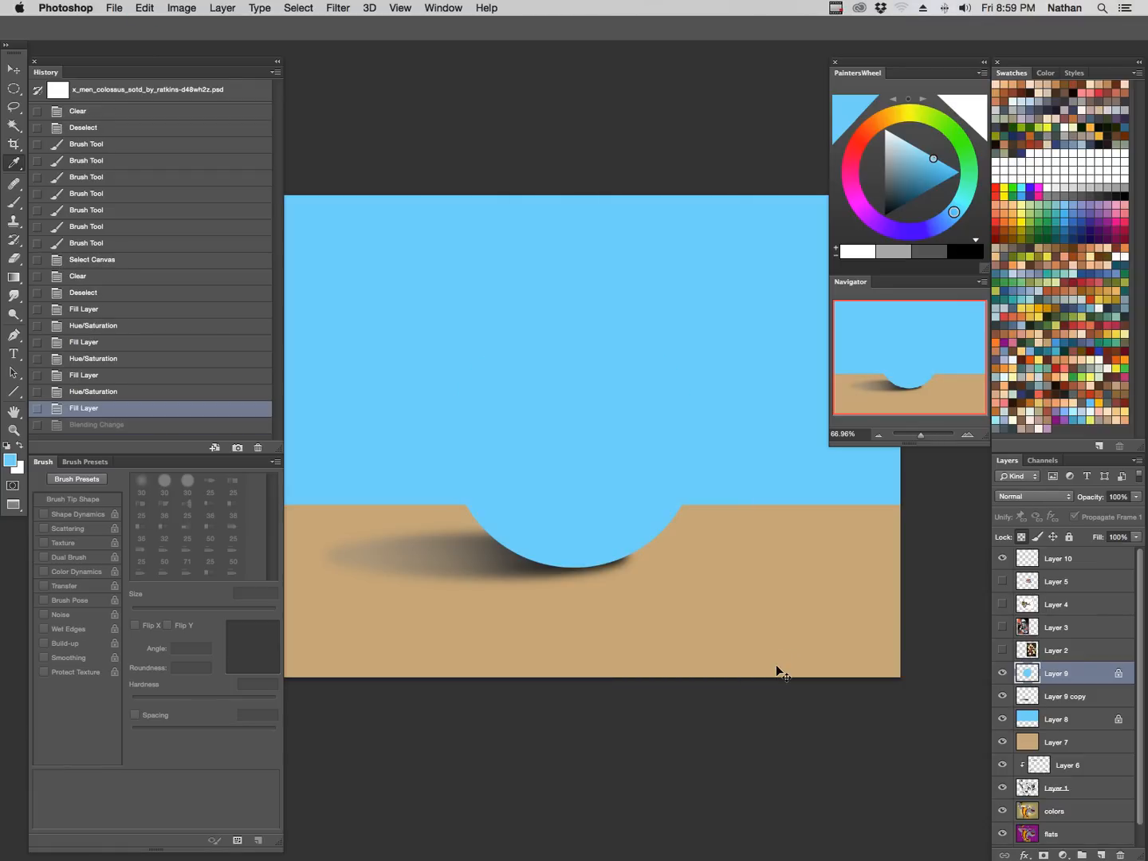
pyautogui.press('super+z')
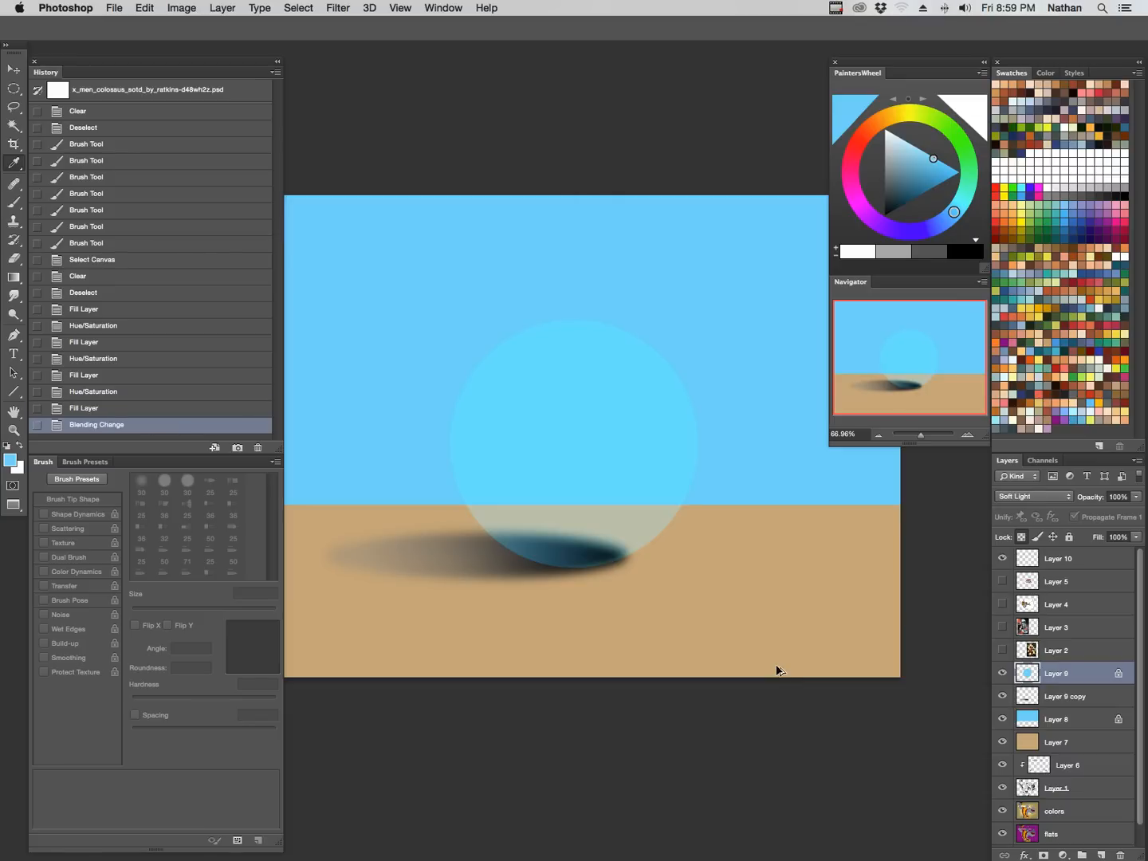
pyautogui.press('alt+super+z')
pyautogui.press('alt+super+z')
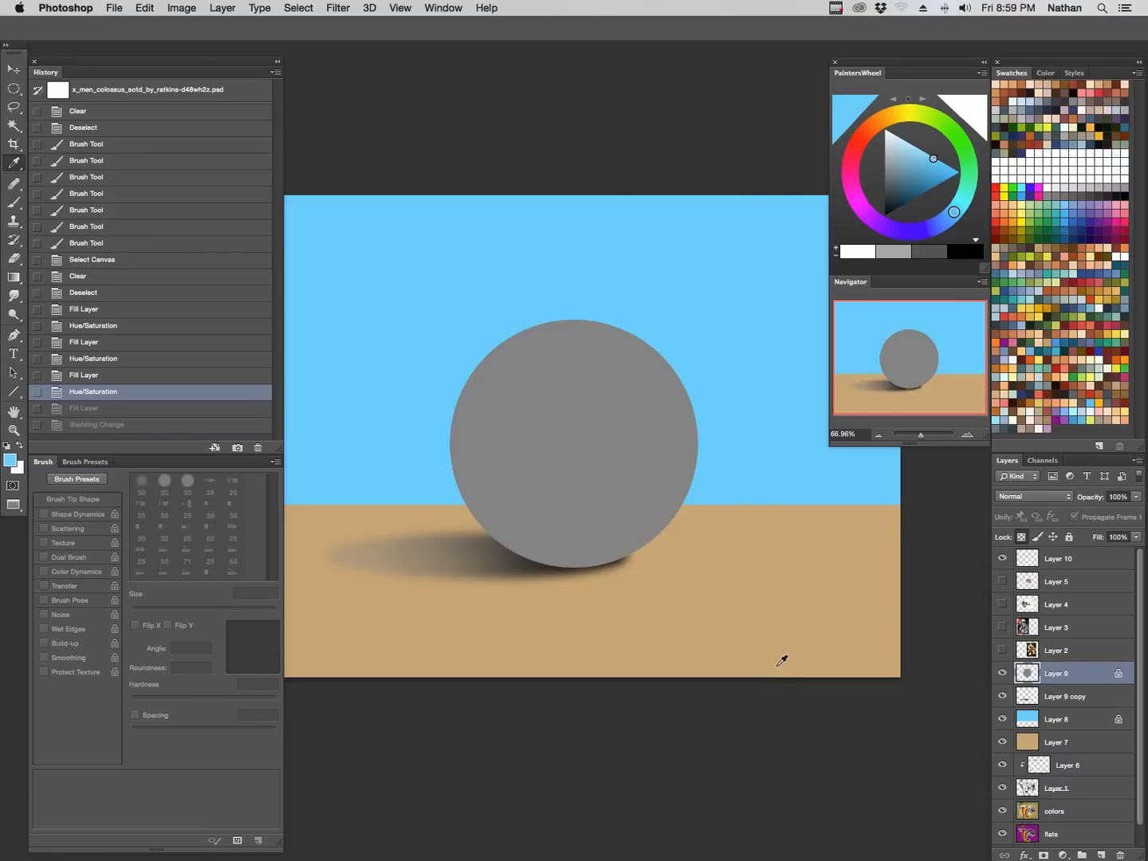
pyautogui.hotkey('alt', 'BackSpace')
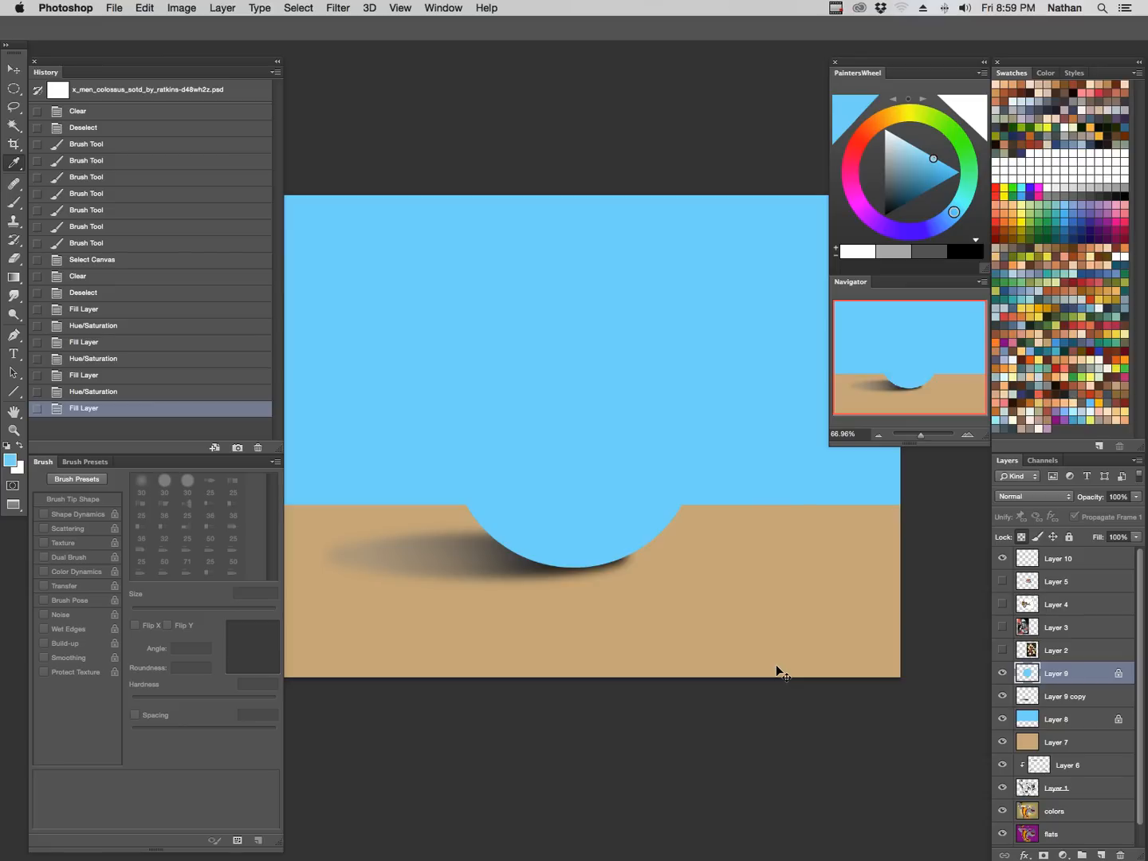
pyautogui.press('super+z')
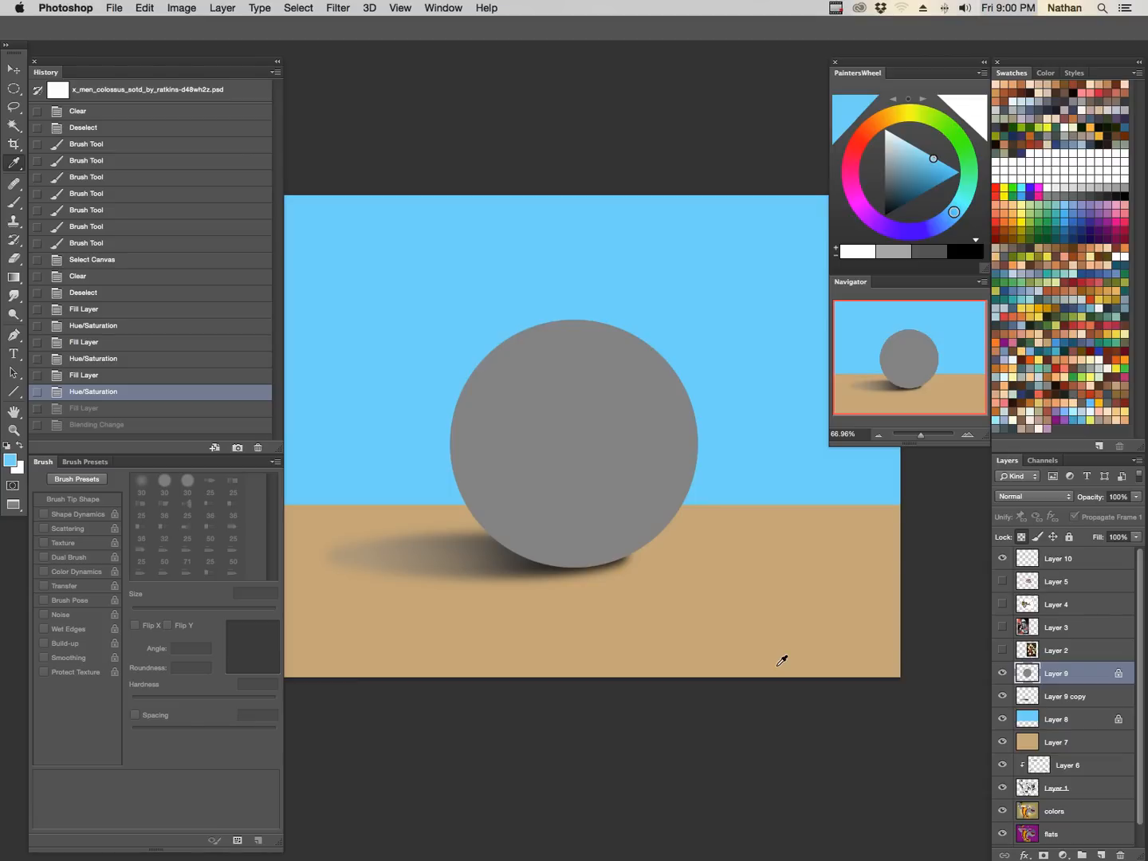
# Create Layer 11 above the sphere and fill the sphere's outline on it with the sky blue.
pyautogui.press('super+shift+n')
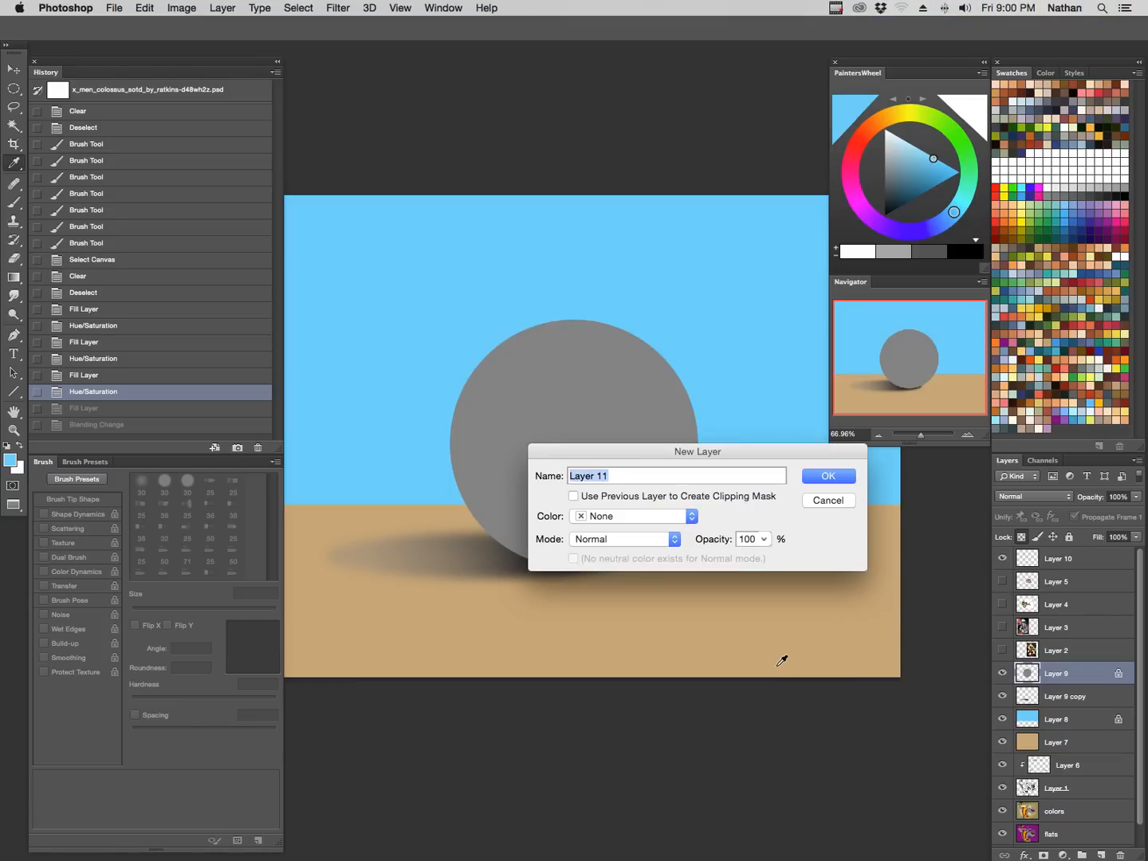
pyautogui.click(829, 476)
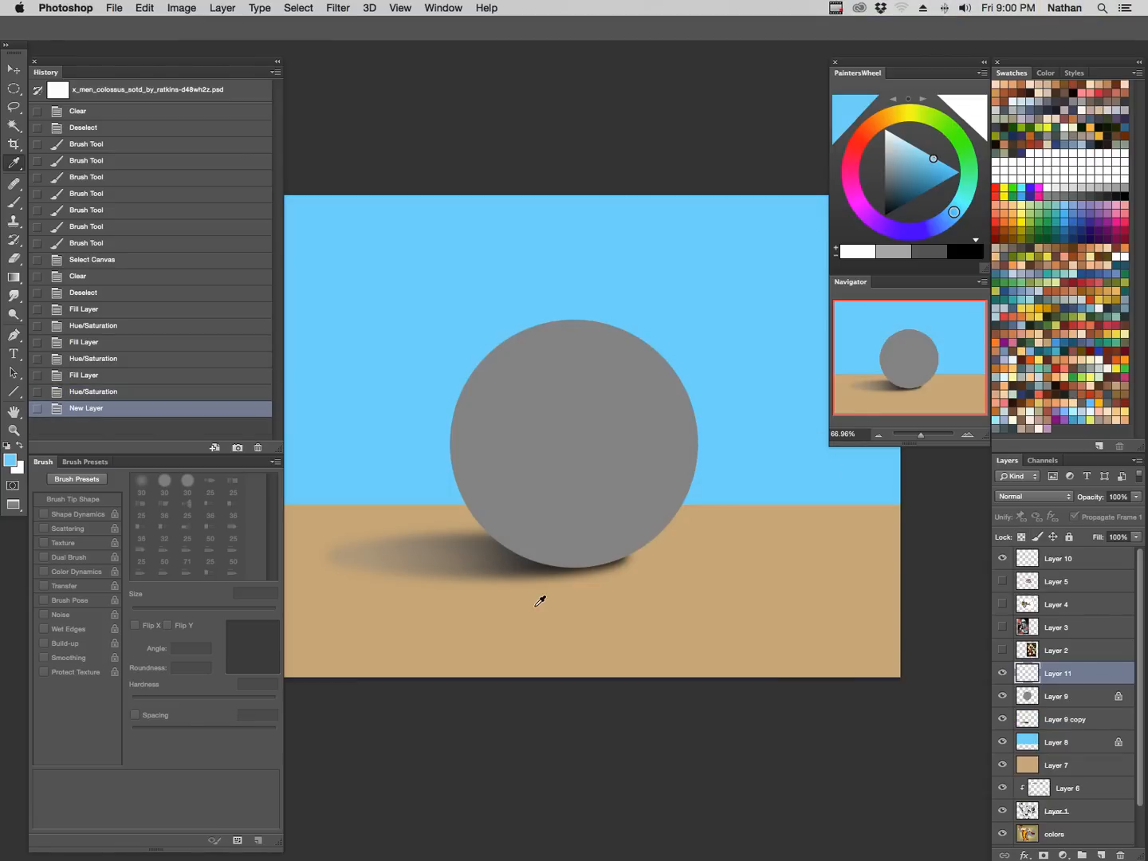
pyautogui.keyDown('super'); pyautogui.click(1027, 696); pyautogui.keyUp('super')
pyautogui.hotkey('alt', 'BackSpace')
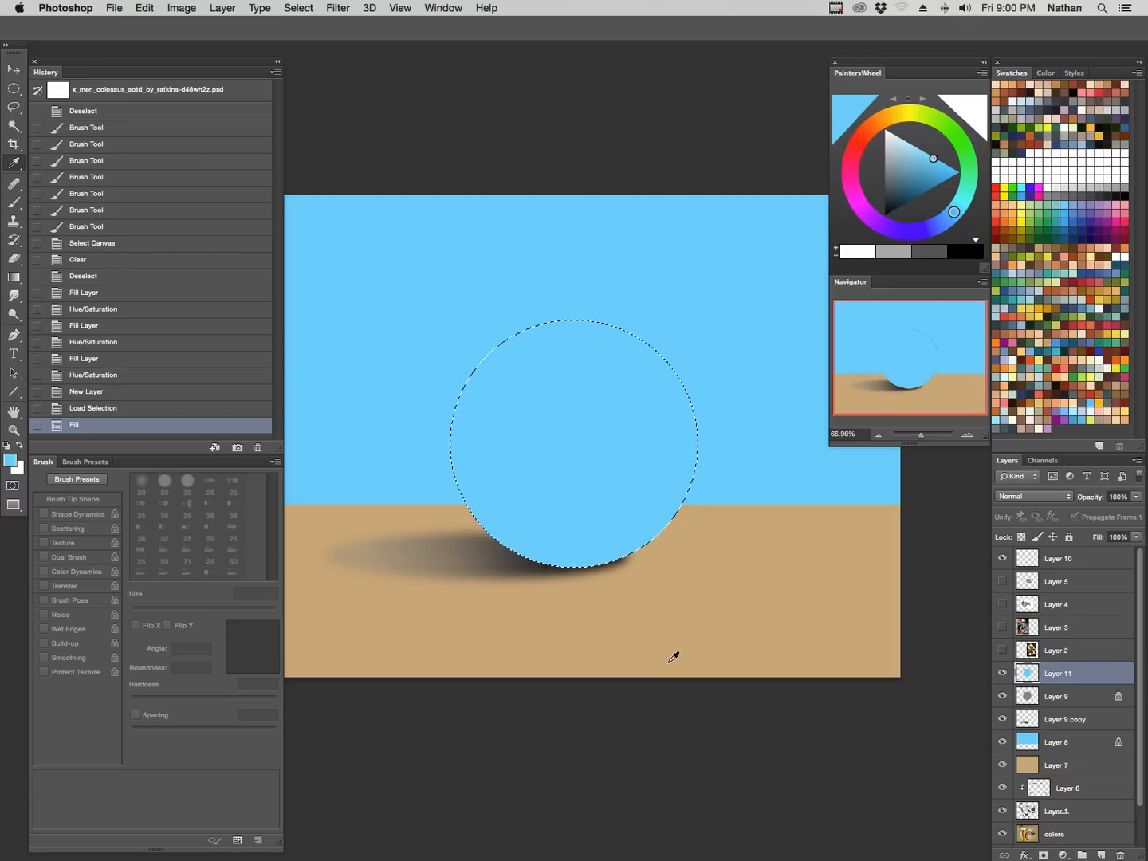
pyautogui.press('super+d')
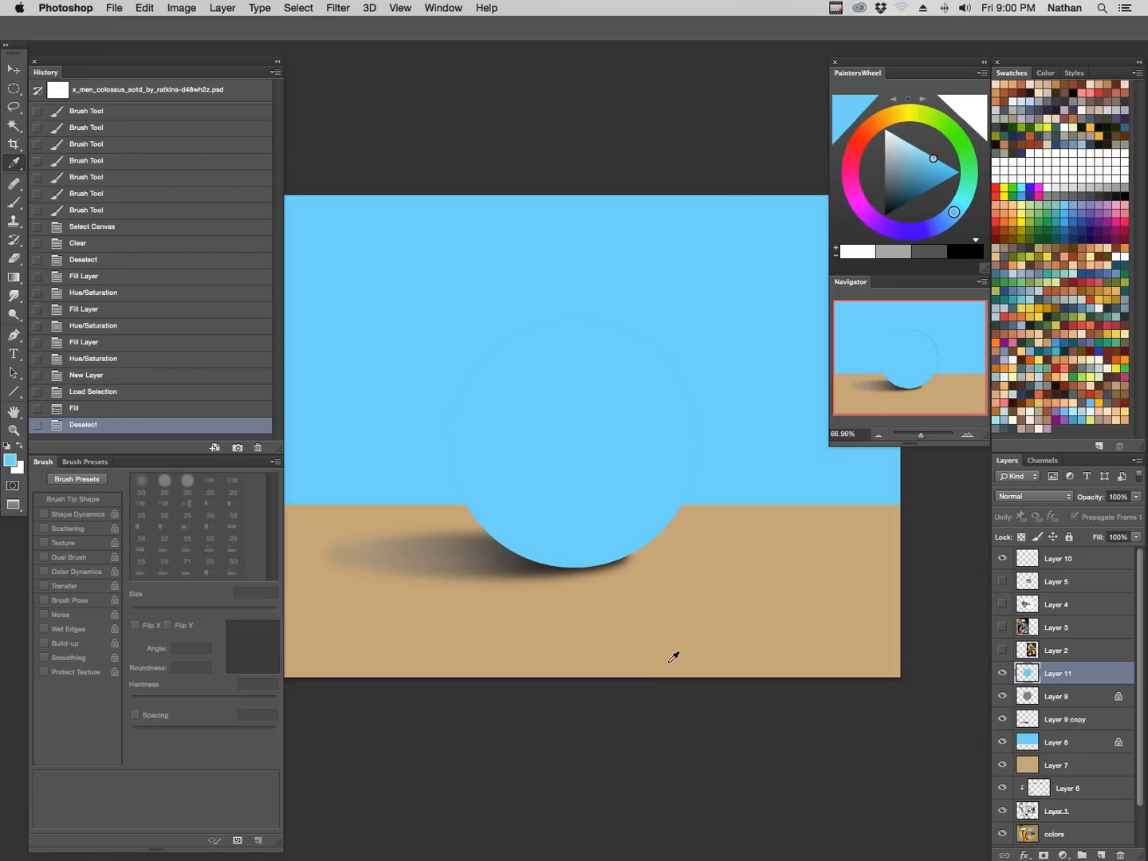
# Lower Layer 11 to 50% opacity and merge it down into Layer 9.
pyautogui.press('h')
pyautogui.press('5')
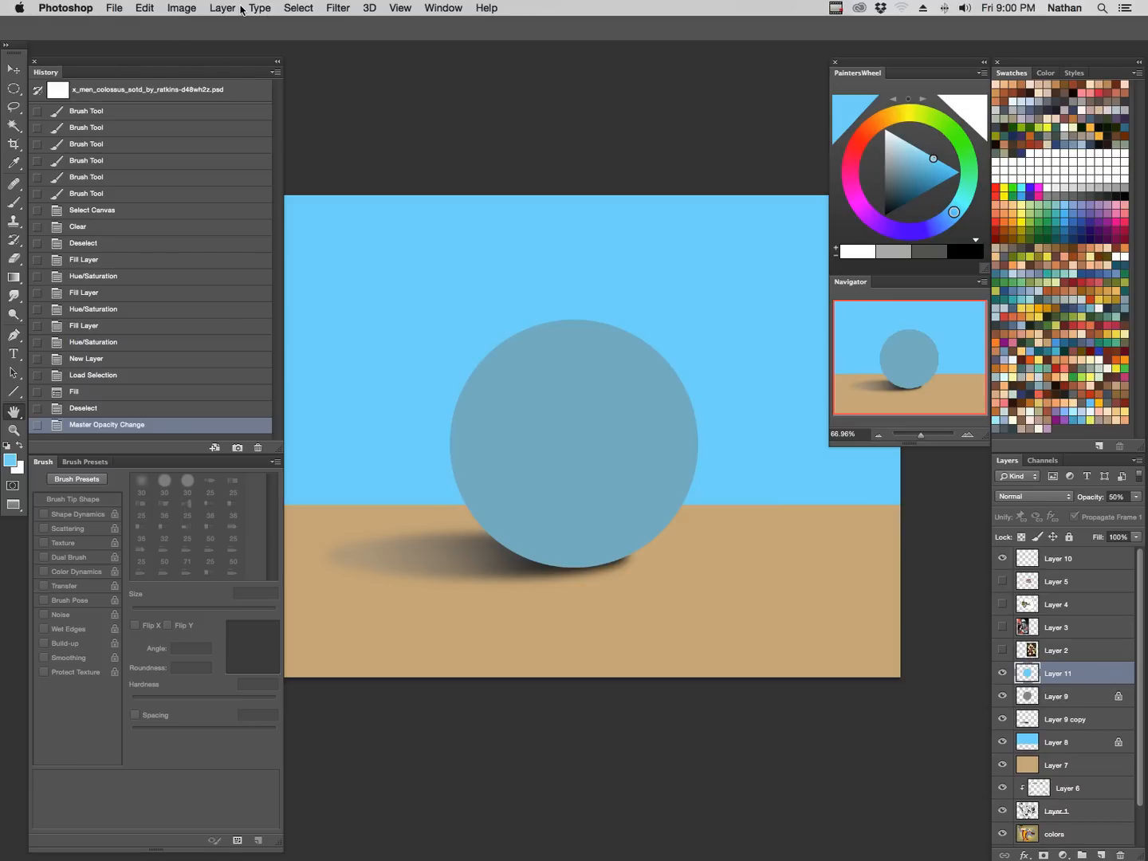
pyautogui.click(181, 11)
pyautogui.moveTo(153, 10)
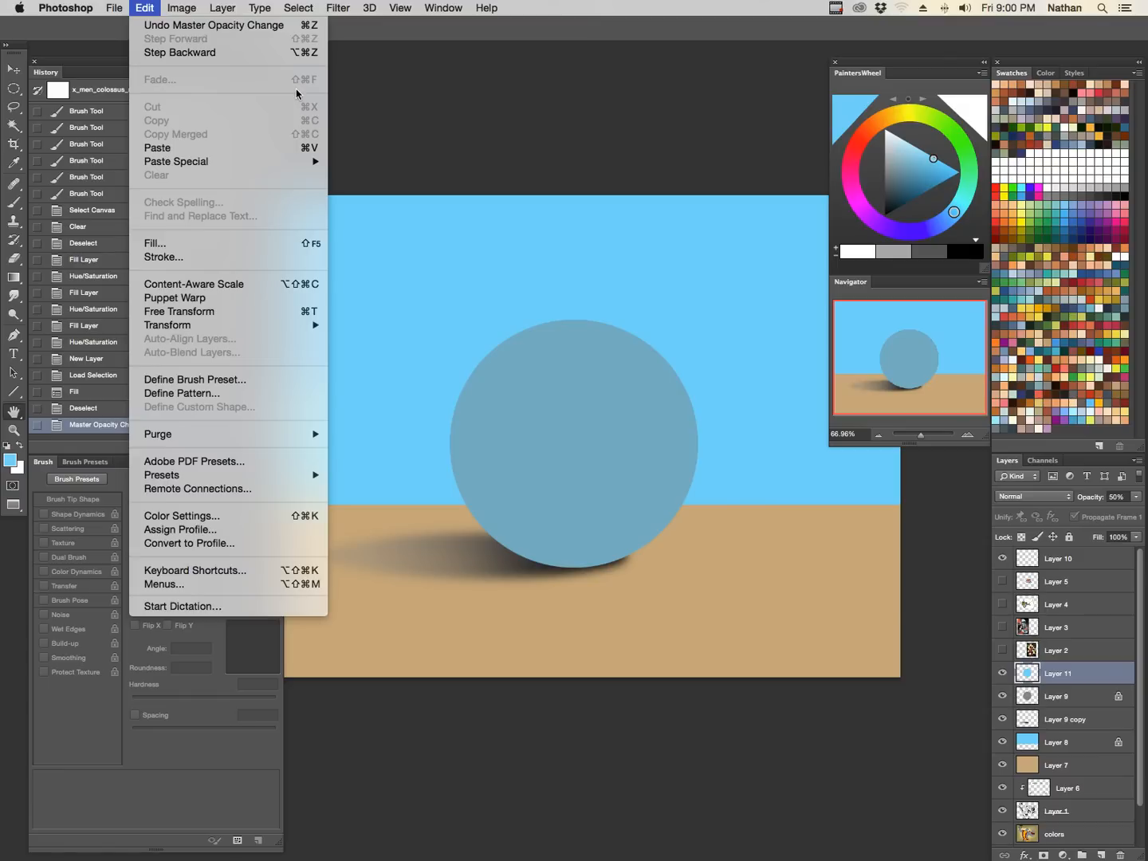
pyautogui.press('Escape')
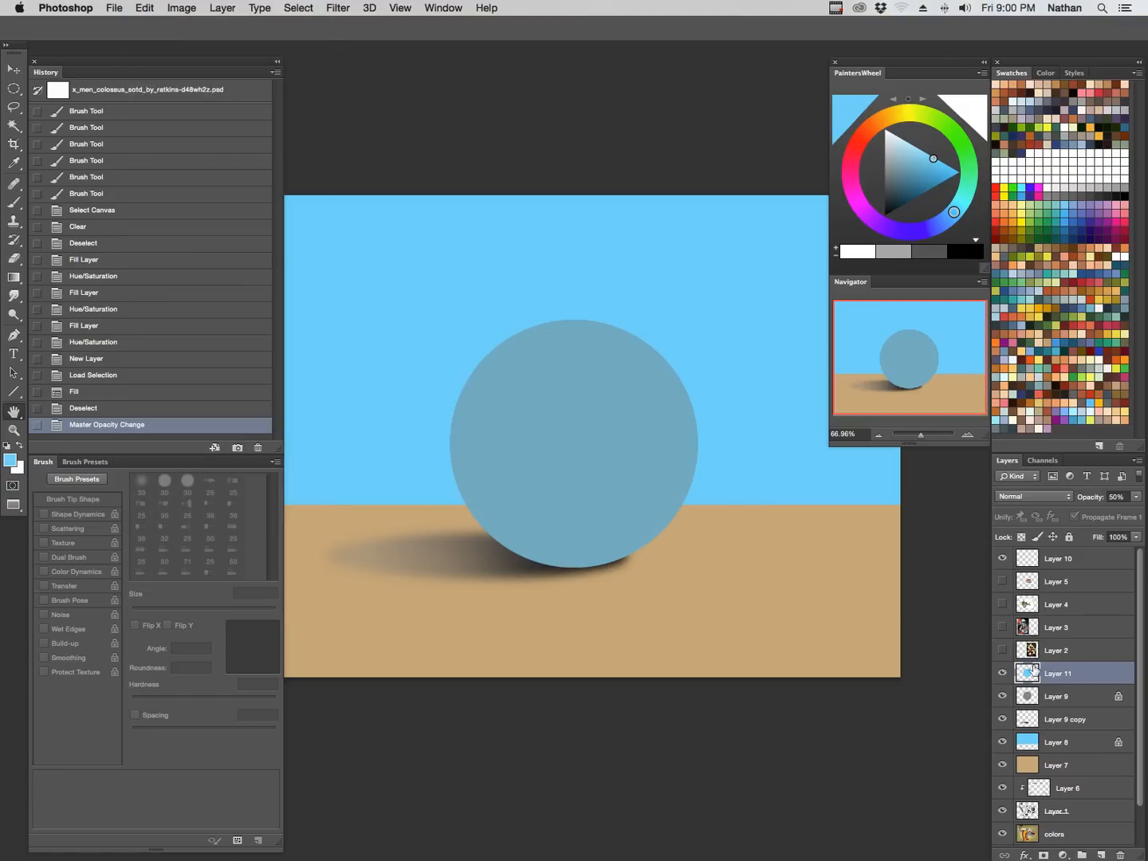
pyautogui.press('super+e')
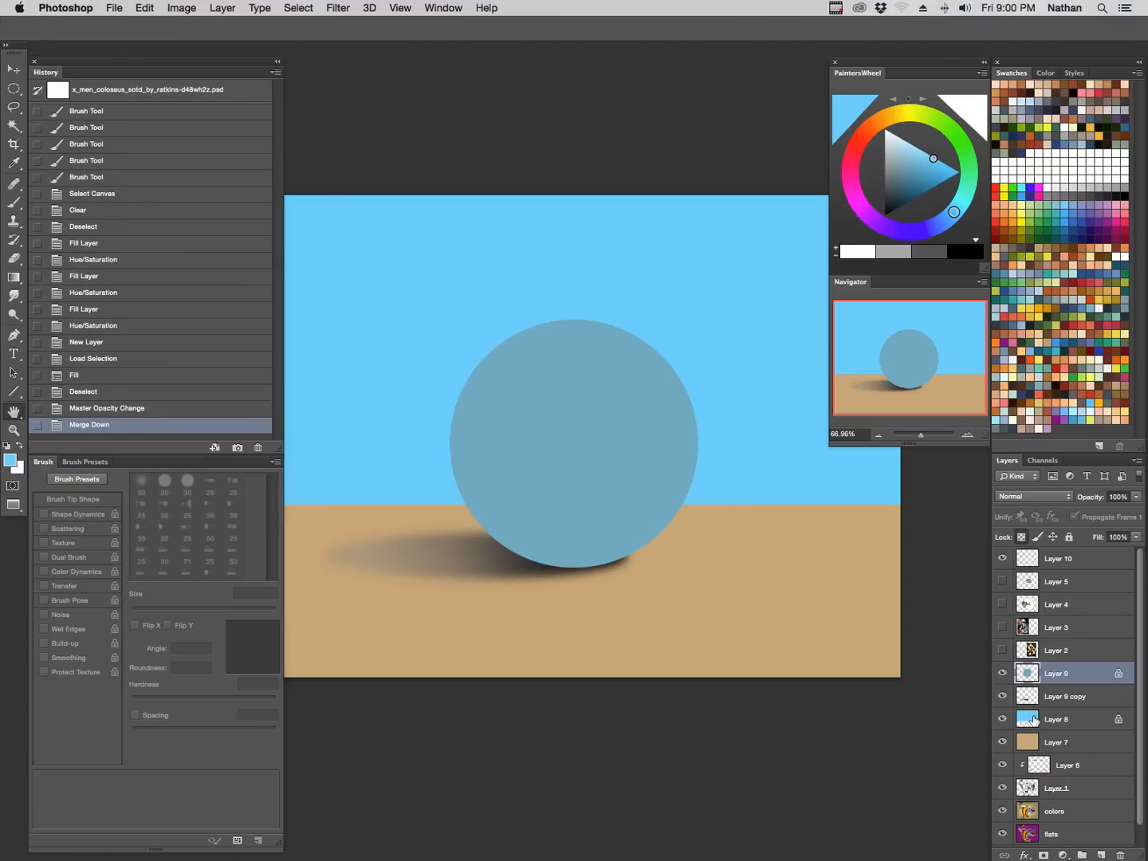
pyautogui.click(1001, 673)
pyautogui.click(1001, 674)
# Try darkening the blended sphere using Levels with the midtone input at 0.70, and undo it.
pyautogui.press('super+l')
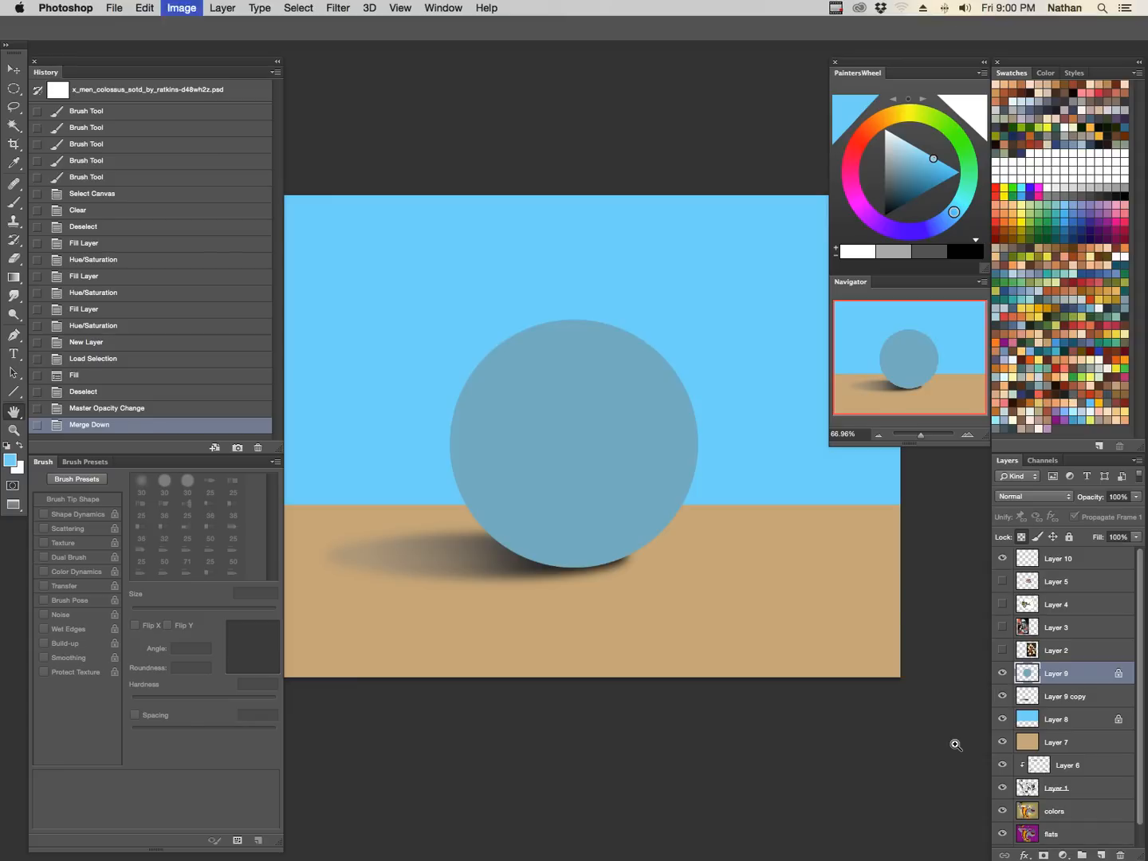
pyautogui.moveTo(927, 466); pyautogui.dragTo(951, 467)
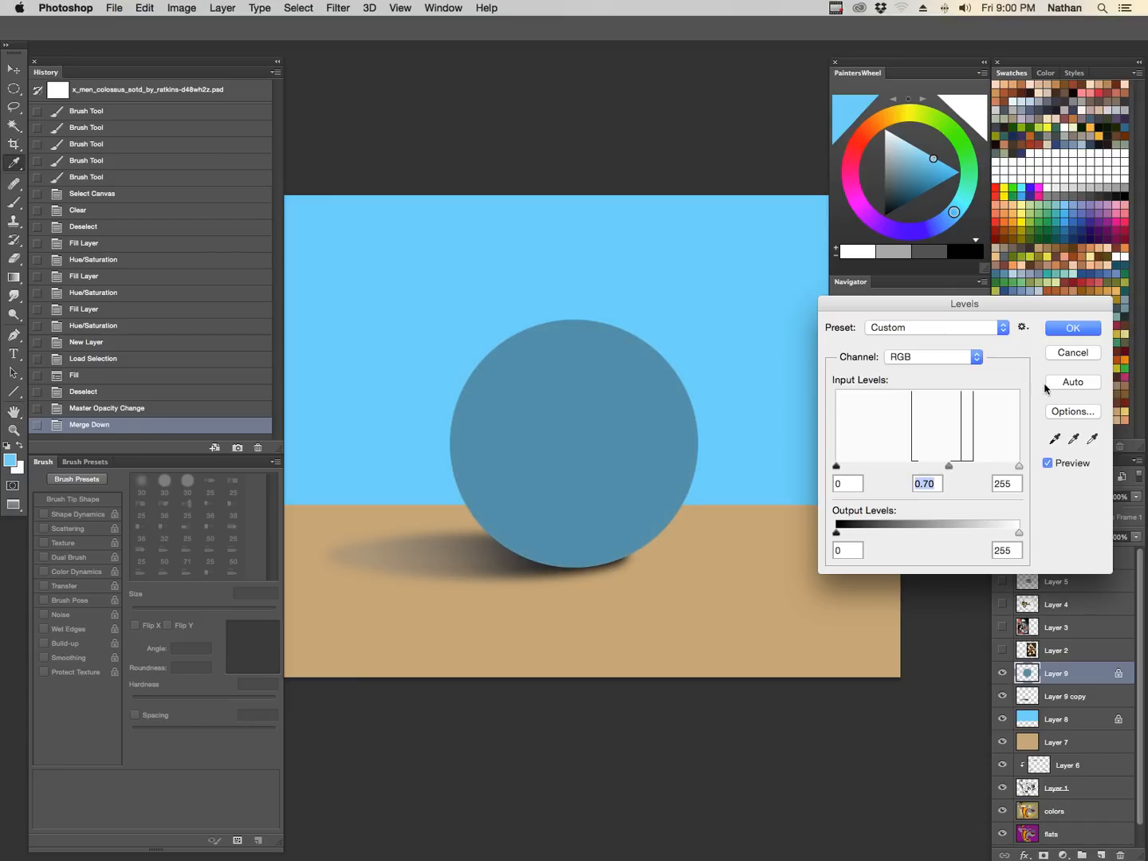
pyautogui.click(1073, 328)
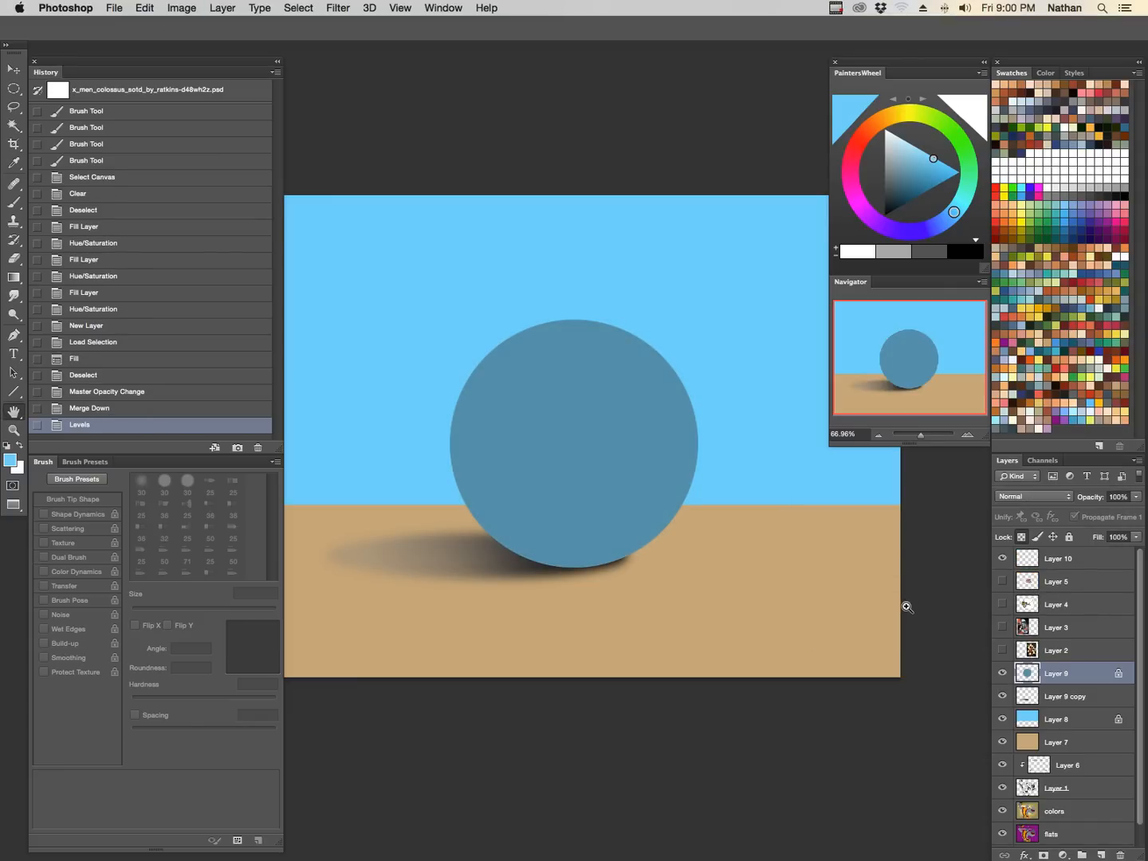
pyautogui.press('super+z')
# Darken the sphere on Layer 9 using Levels with the shadow input at 81.
pyautogui.press('super+l')
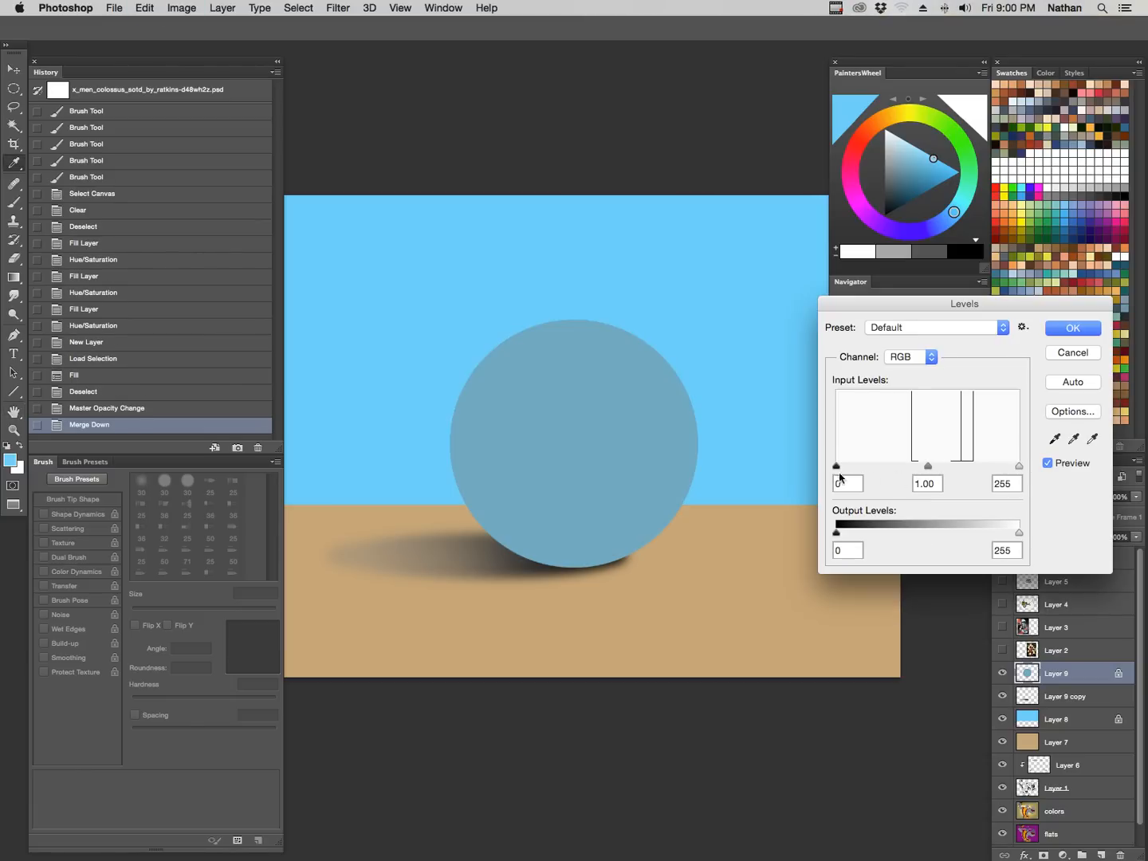
pyautogui.moveTo(836, 468); pyautogui.dragTo(892, 467)
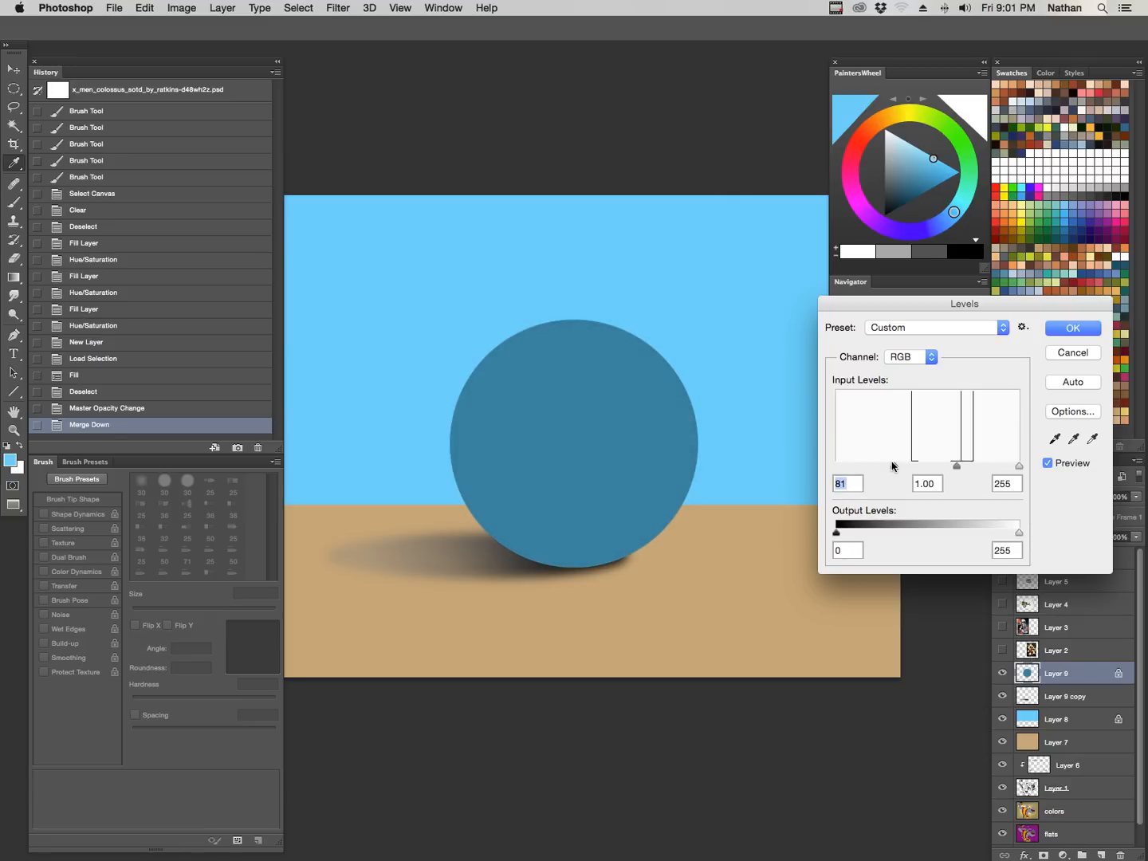
pyautogui.click(1057, 331)
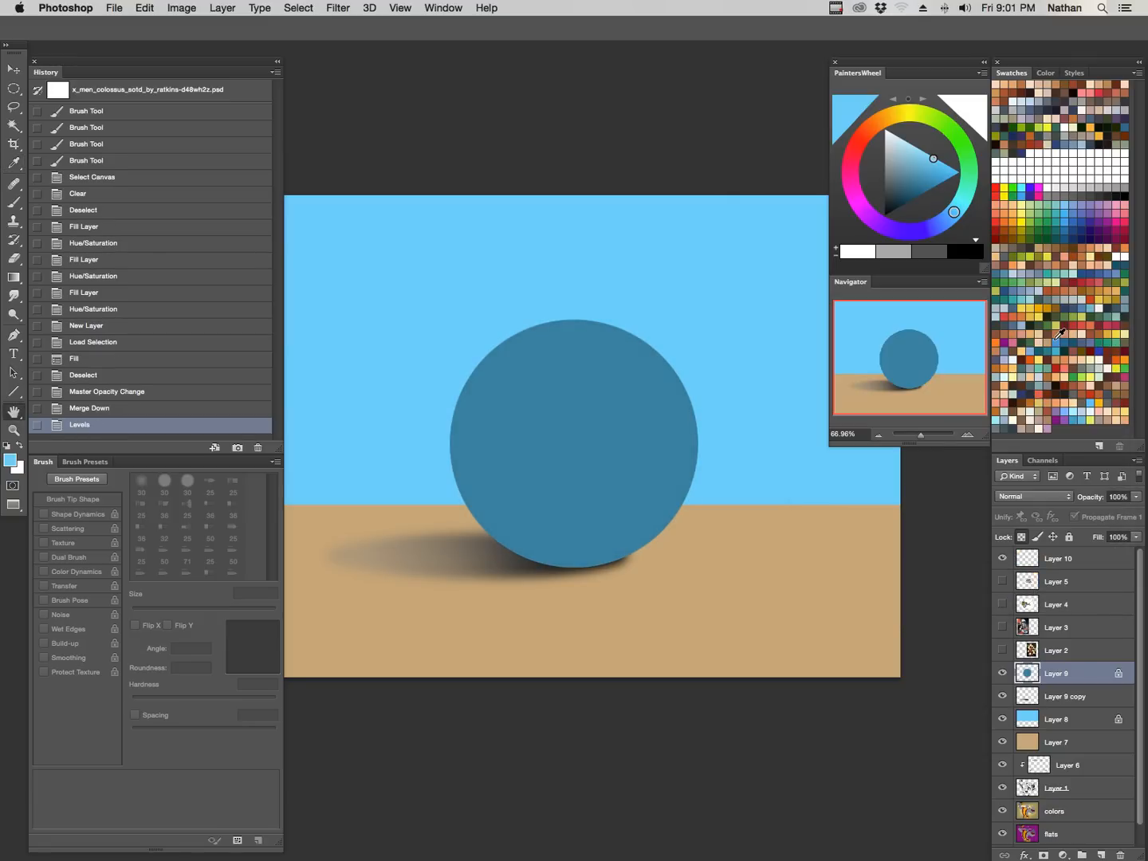
# Sample the sky blue from the background for the Brush tool and enlarge its soft tip to 500 px.
pyautogui.press('b')
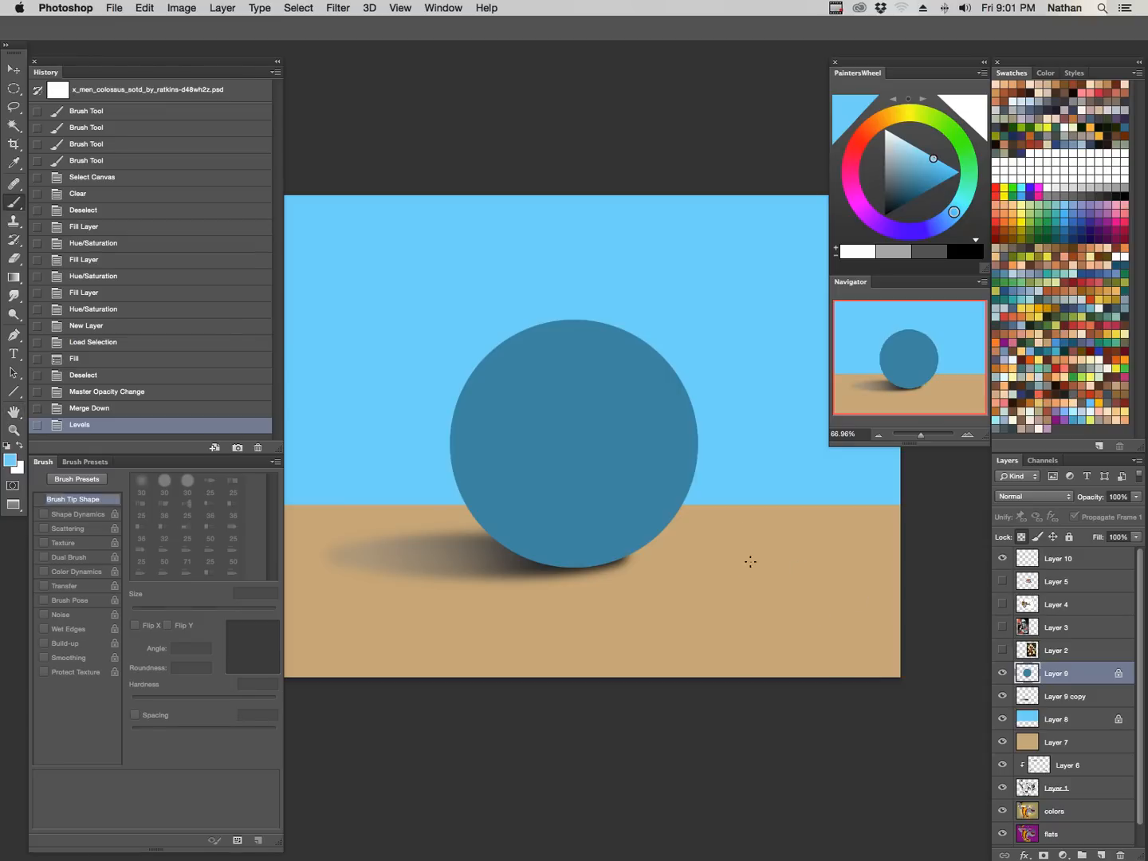
pyautogui.keyDown('alt'); pyautogui.click(750, 406); pyautogui.keyUp('alt')
pyautogui.press(']')
pyautogui.press(']')
pyautogui.press(']')
pyautogui.press(']')
pyautogui.press(']')
pyautogui.press(']')
pyautogui.press(']')
pyautogui.press(']')
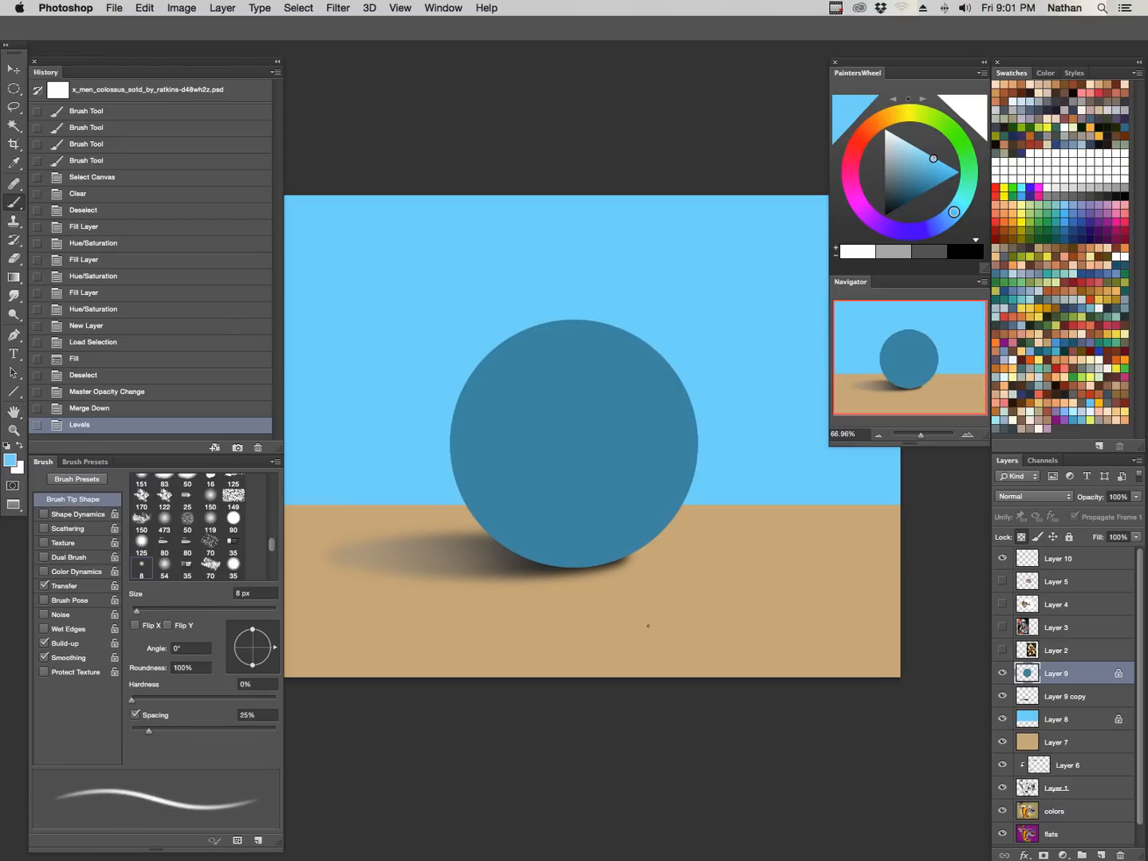
pyautogui.press(']')
pyautogui.press(']')
pyautogui.press(']')
pyautogui.press(']')
pyautogui.press(']')
pyautogui.press(']')
pyautogui.press(']')
pyautogui.press(']')
pyautogui.press(']')
pyautogui.press(']')
pyautogui.press(']')
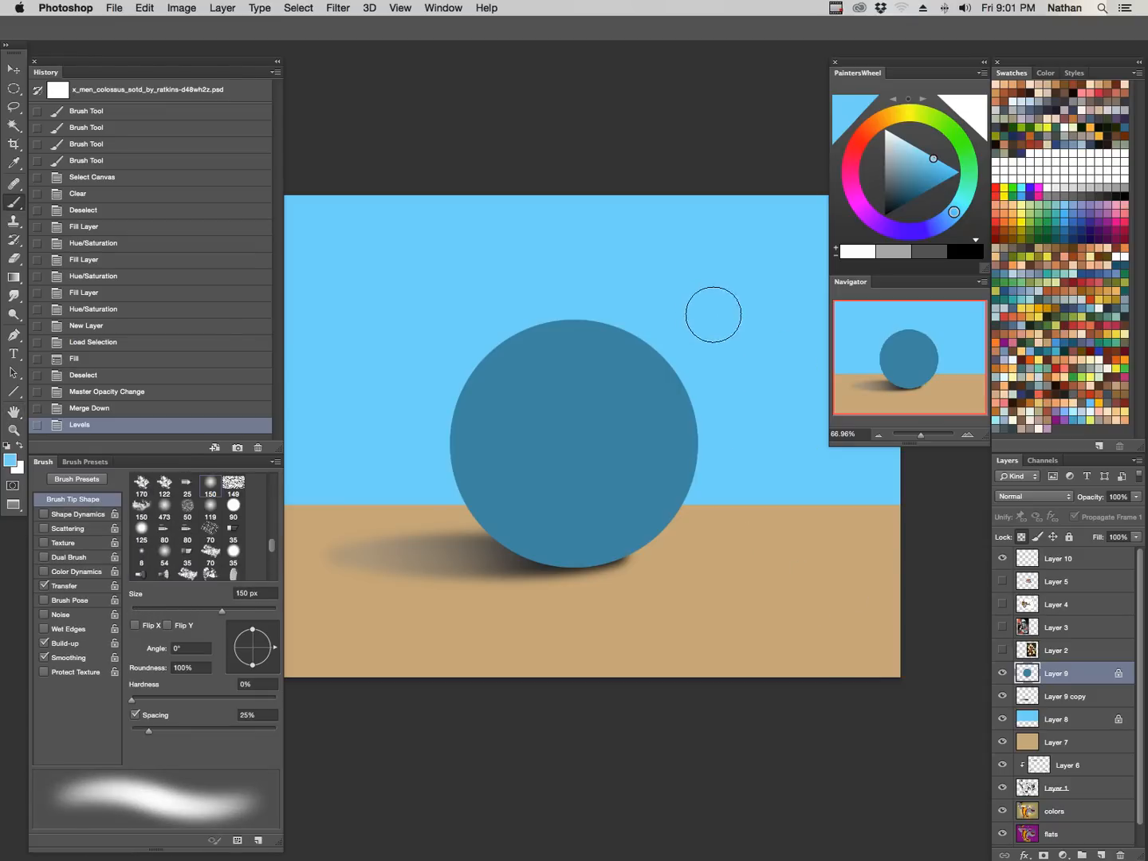
pyautogui.keyDown('alt'); pyautogui.click(740, 262); pyautogui.keyUp('alt')
pyautogui.press(']')
pyautogui.press(']')
pyautogui.press(']')
pyautogui.press(']')
pyautogui.press(']')
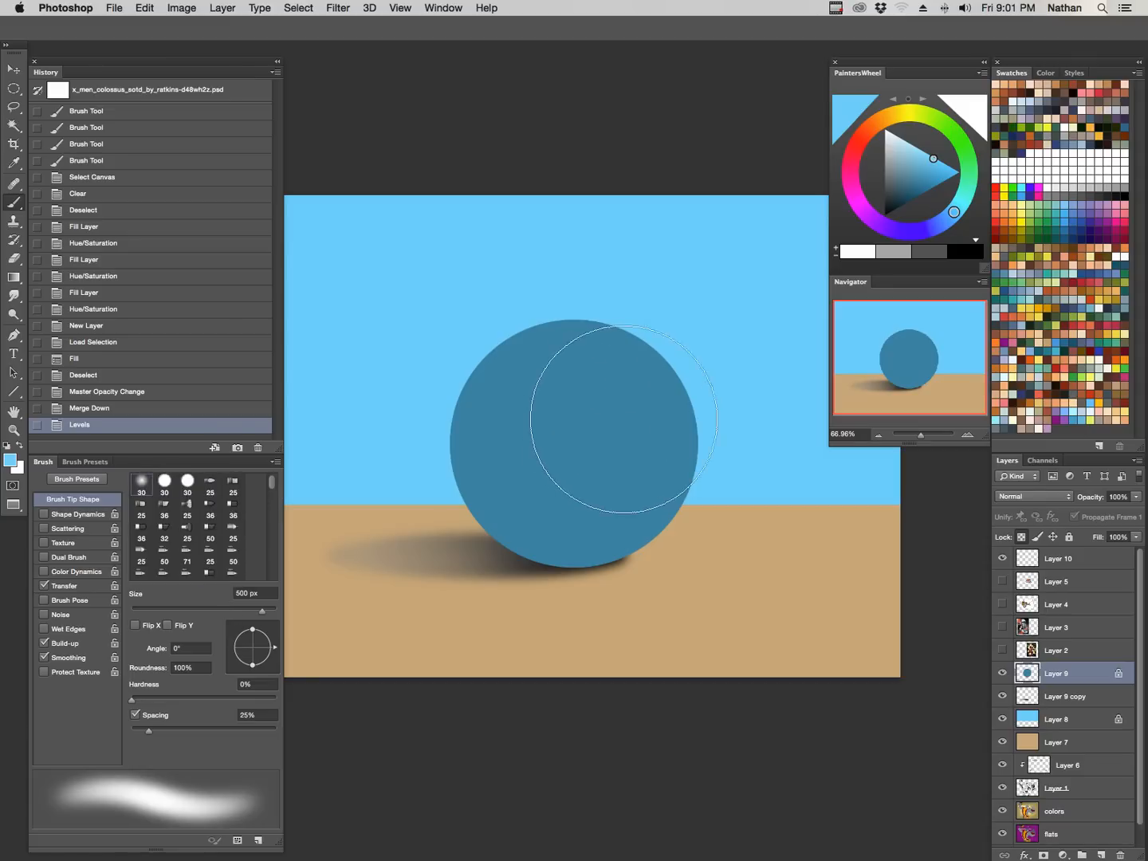
# Paint sky-blue light over the sphere's upper right with the soft brush, undoing the first stroke and repainting it at 500 px.
pyautogui.moveTo(629, 407)
pyautogui.mouseDown()
pyautogui.moveTo(622, 359)
pyautogui.moveTo(599, 343)
pyautogui.mouseUp()
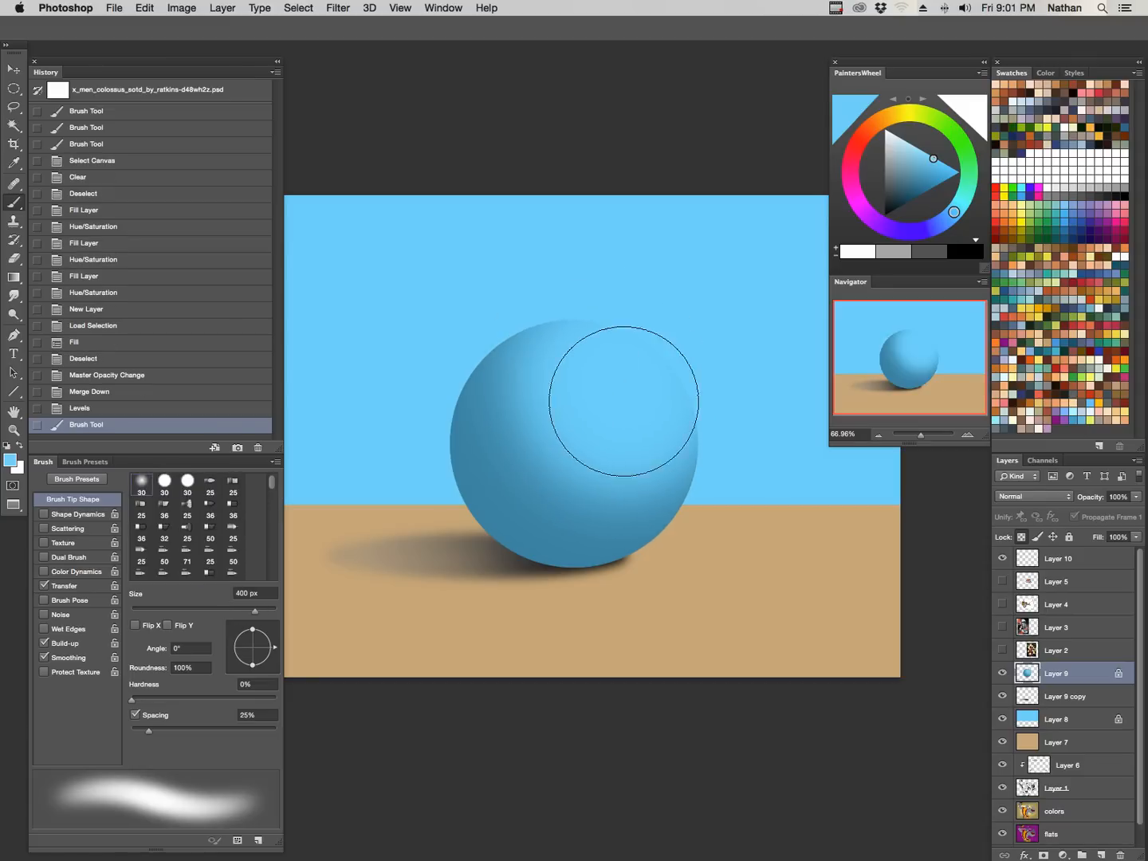
pyautogui.press('super+z')
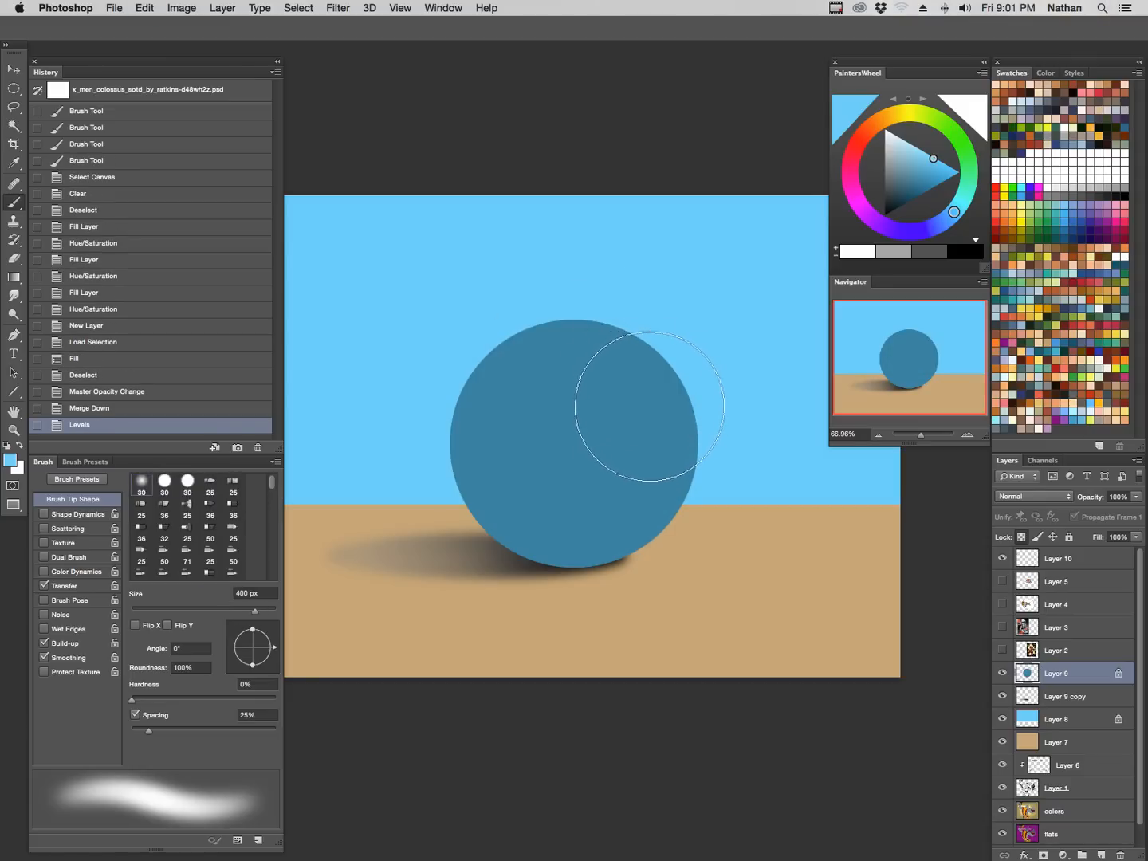
pyautogui.press(']')
pyautogui.moveTo(601, 365)
pyautogui.mouseDown()
pyautogui.moveTo(635, 411)
pyautogui.moveTo(623, 457)
pyautogui.moveTo(587, 410)
pyautogui.moveTo(601, 320)
pyautogui.mouseUp()
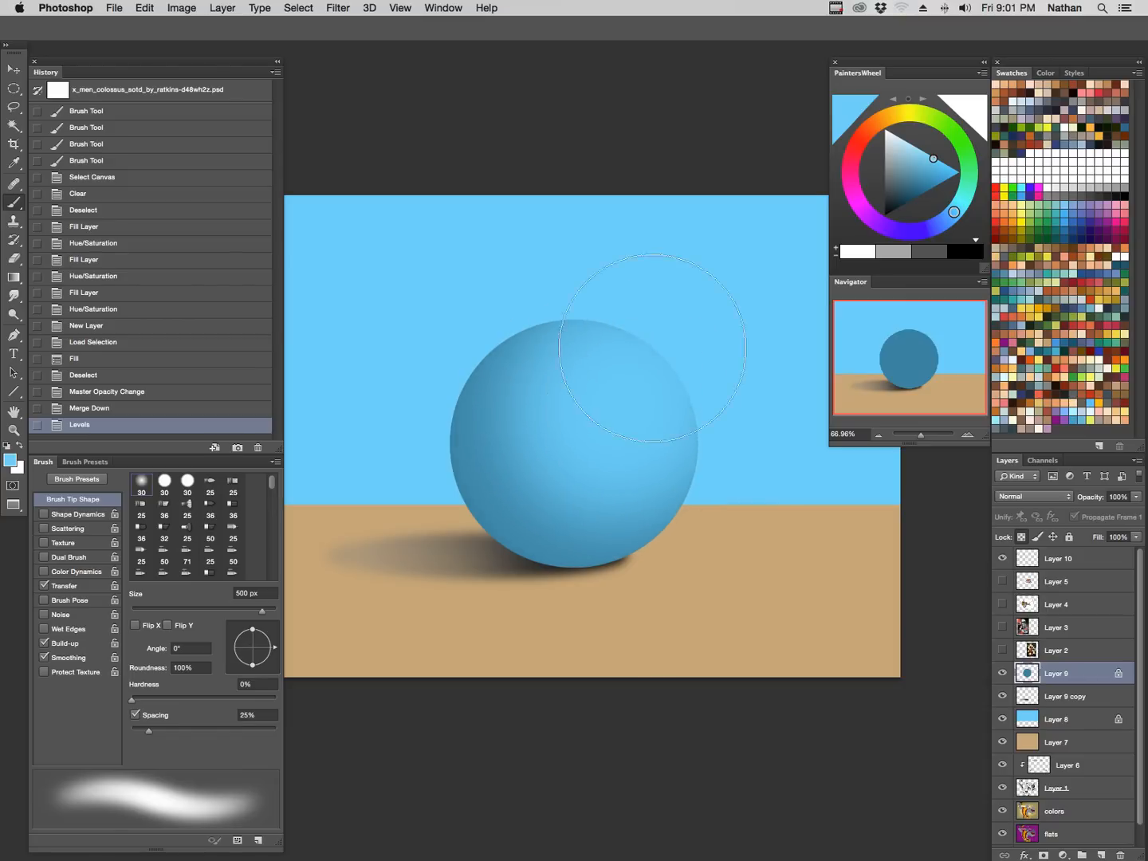
# Build up the sky blue across the sphere's upper, middle and right areas with smaller soft strokes, ending at 300 px.
pyautogui.press('[')
pyautogui.press('[')
pyautogui.press('[')
pyautogui.moveTo(610, 377); pyautogui.dragTo(571, 445)
pyautogui.moveTo(608, 343); pyautogui.dragTo(566, 374)
pyautogui.press(']')
pyautogui.moveTo(563, 380); pyautogui.dragTo(551, 451)
pyautogui.moveTo(646, 368)
pyautogui.mouseDown()
pyautogui.moveTo(574, 484)
pyautogui.moveTo(598, 346)
pyautogui.mouseUp()
pyautogui.moveTo(666, 407)
pyautogui.mouseDown()
pyautogui.moveTo(699, 434)
pyautogui.moveTo(704, 470)
pyautogui.mouseUp()
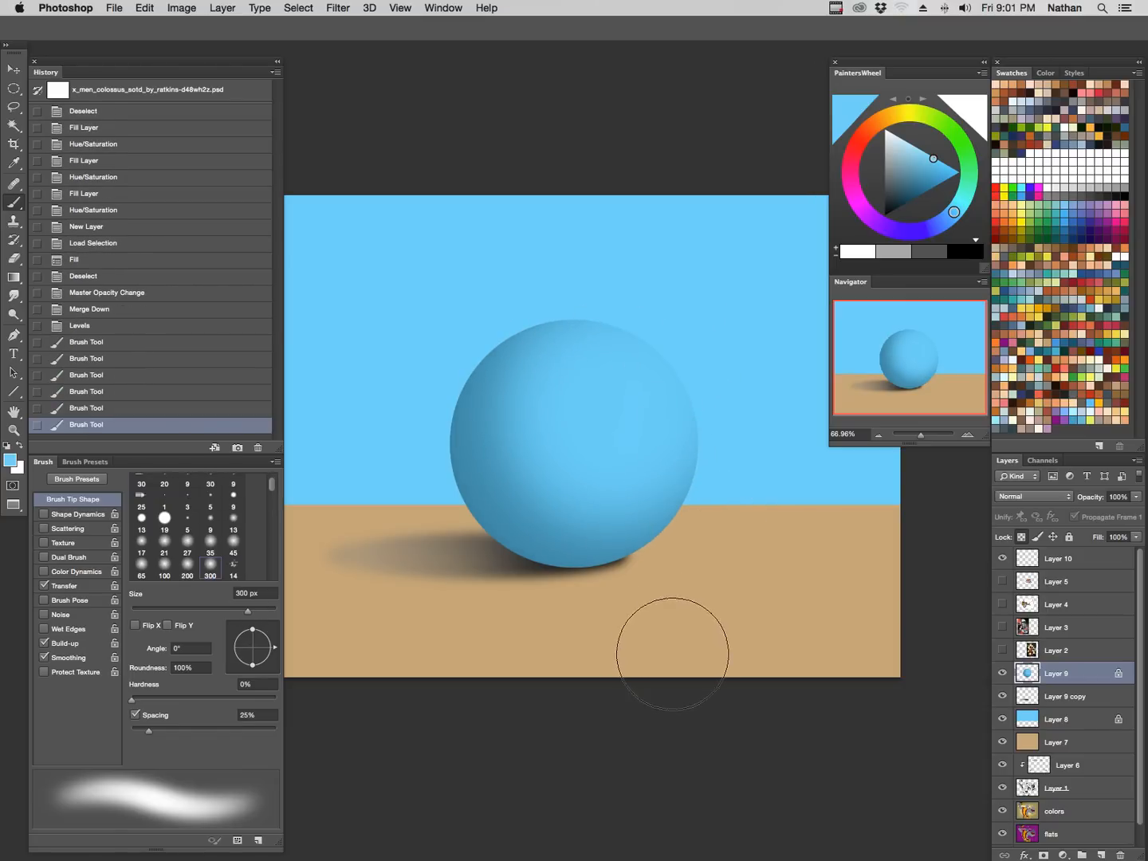
# Paint a soft white highlight on the sphere's upper right with a 150 px brush.
pyautogui.press('d')
pyautogui.press('x')
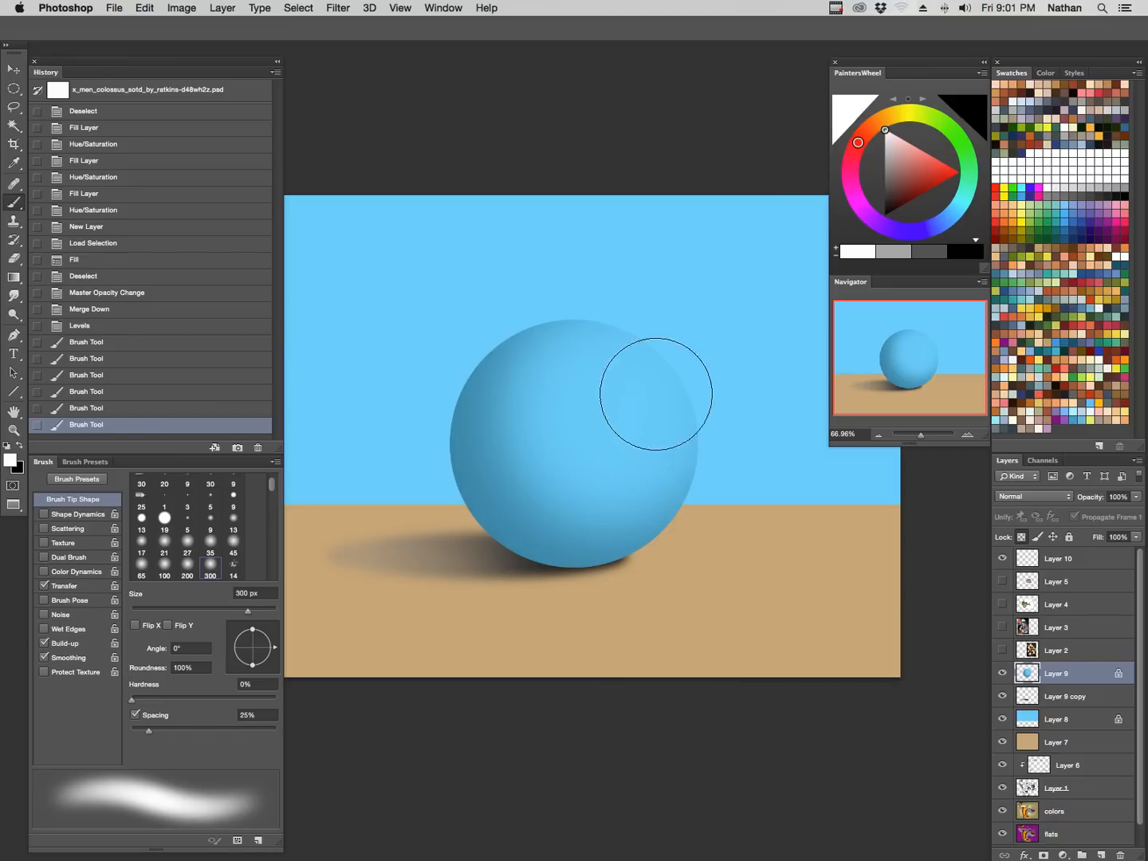
pyautogui.press('[')
pyautogui.press('[')
pyautogui.press('[')
pyautogui.press('[')
pyautogui.press('[')
pyautogui.press('[')
pyautogui.press('[')
pyautogui.click(617, 362)
pyautogui.press(']')
pyautogui.press(']')
pyautogui.press(']')
pyautogui.press(']')
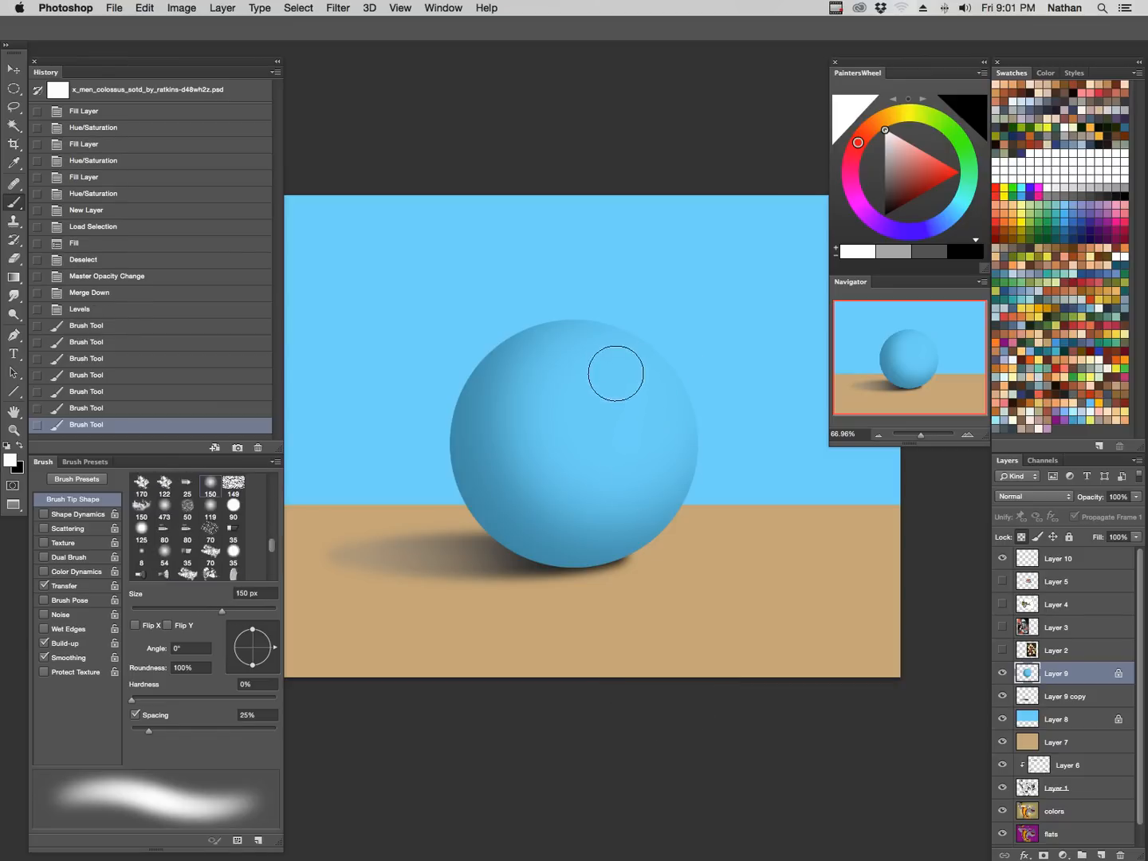
pyautogui.moveTo(608, 370)
pyautogui.mouseDown()
pyautogui.moveTo(627, 385)
pyautogui.moveTo(584, 350)
pyautogui.moveTo(649, 464)
pyautogui.mouseUp()
pyautogui.press('[')
pyautogui.press('[')
pyautogui.press('[')
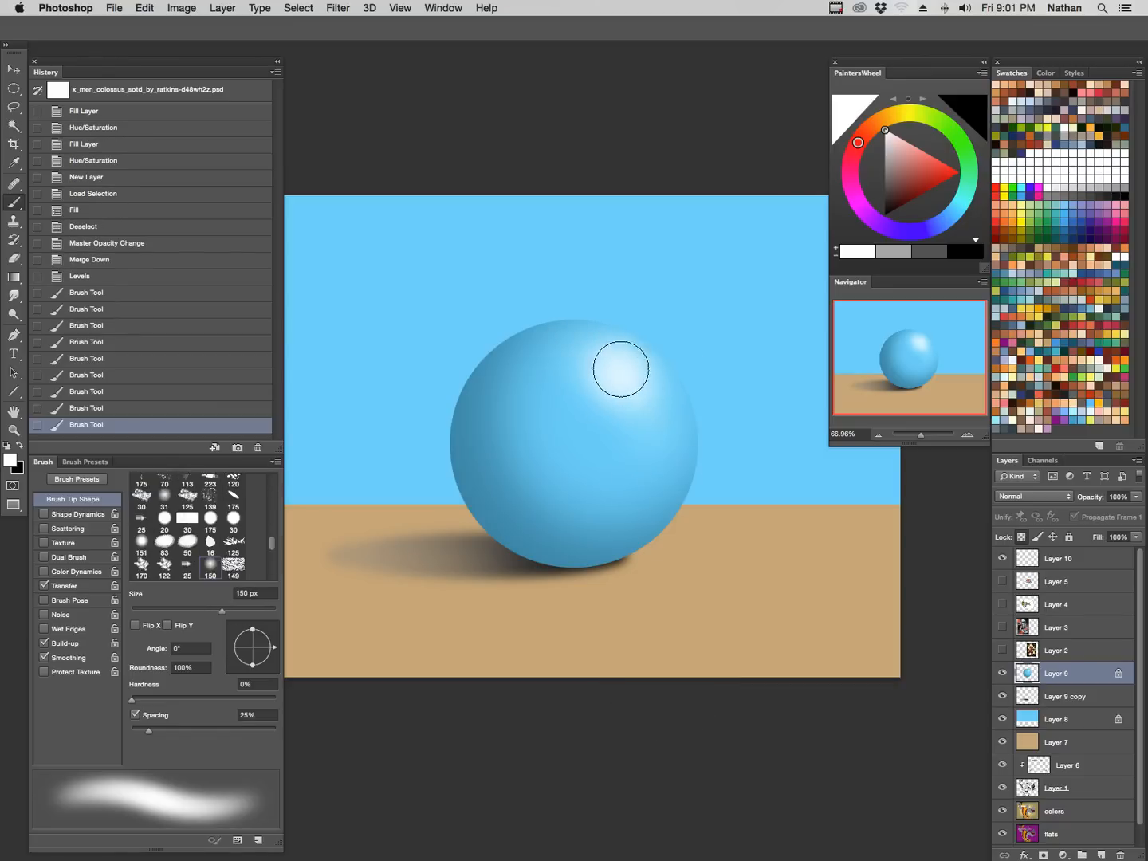
# Brighten the core of the sphere's highlight with a much smaller white brush.
pyautogui.press('[')
pyautogui.press('[')
pyautogui.press('[')
pyautogui.press('[')
pyautogui.press('[')
pyautogui.press('[')
pyautogui.moveTo(599, 364)
pyautogui.mouseDown()
pyautogui.moveTo(631, 379)
pyautogui.moveTo(617, 390)
pyautogui.mouseUp()
pyautogui.press('[')
# Enlarge the brush to 200 px, sample the blue at the sphere's lower left and darken the foreground color to #1f6171.
pyautogui.press('x')
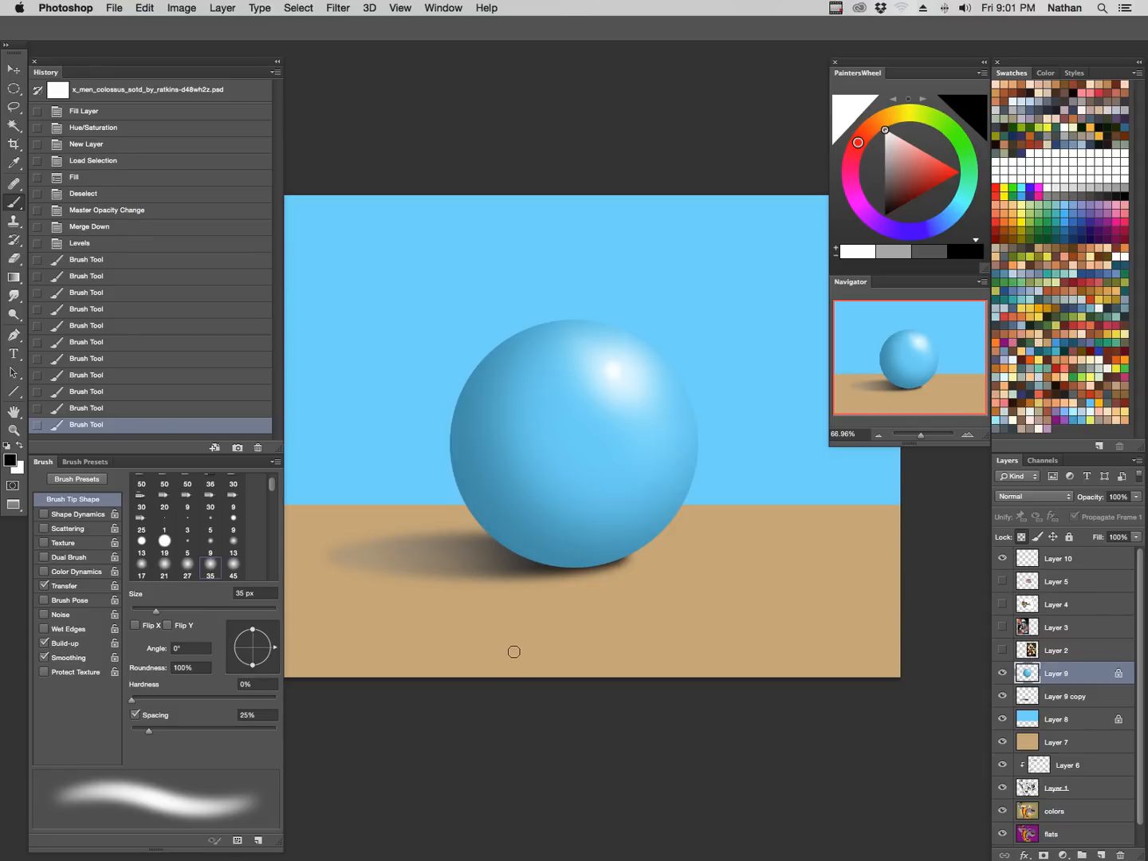
pyautogui.press(']')
pyautogui.press(']')
pyautogui.press(']')
pyautogui.press(']')
pyautogui.press(']')
pyautogui.press(']')
pyautogui.press(']')
pyautogui.press(']')
pyautogui.press(']')
pyautogui.press(']')
pyautogui.press(']')
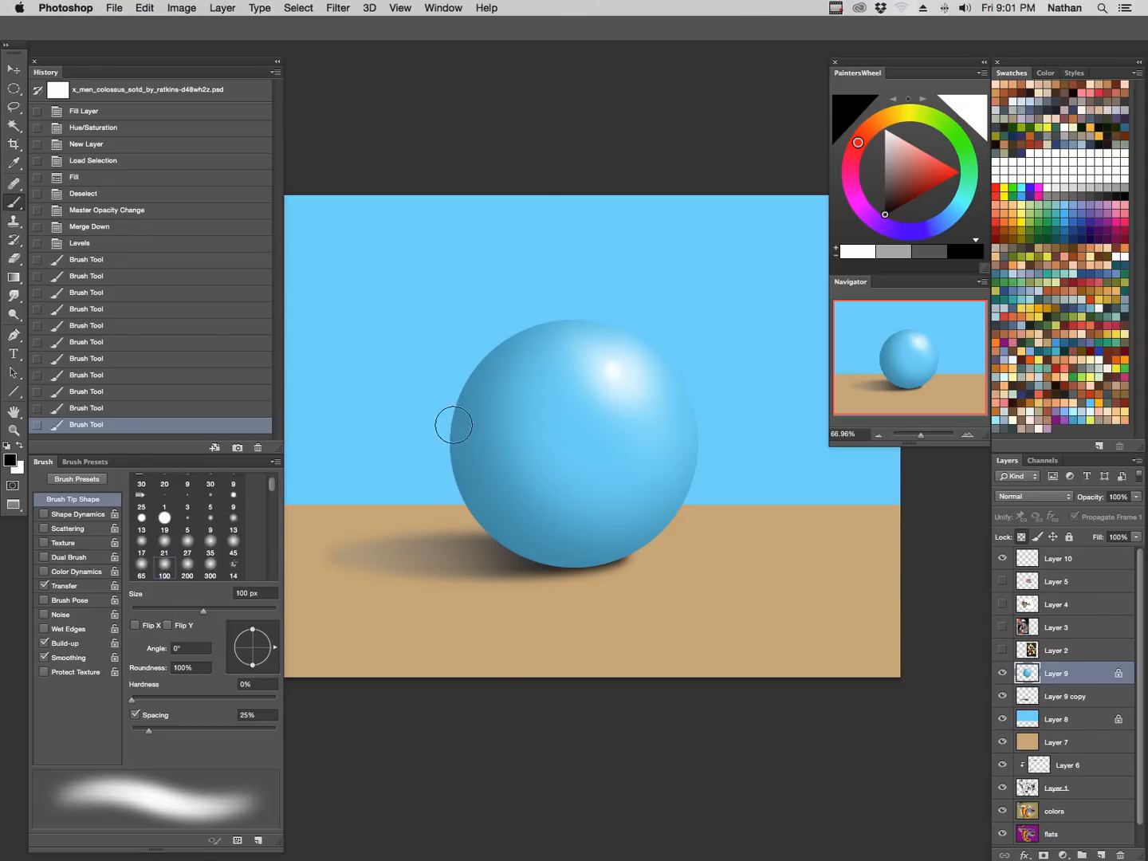
pyautogui.keyDown('alt'); pyautogui.click(515, 534); pyautogui.keyUp('alt')
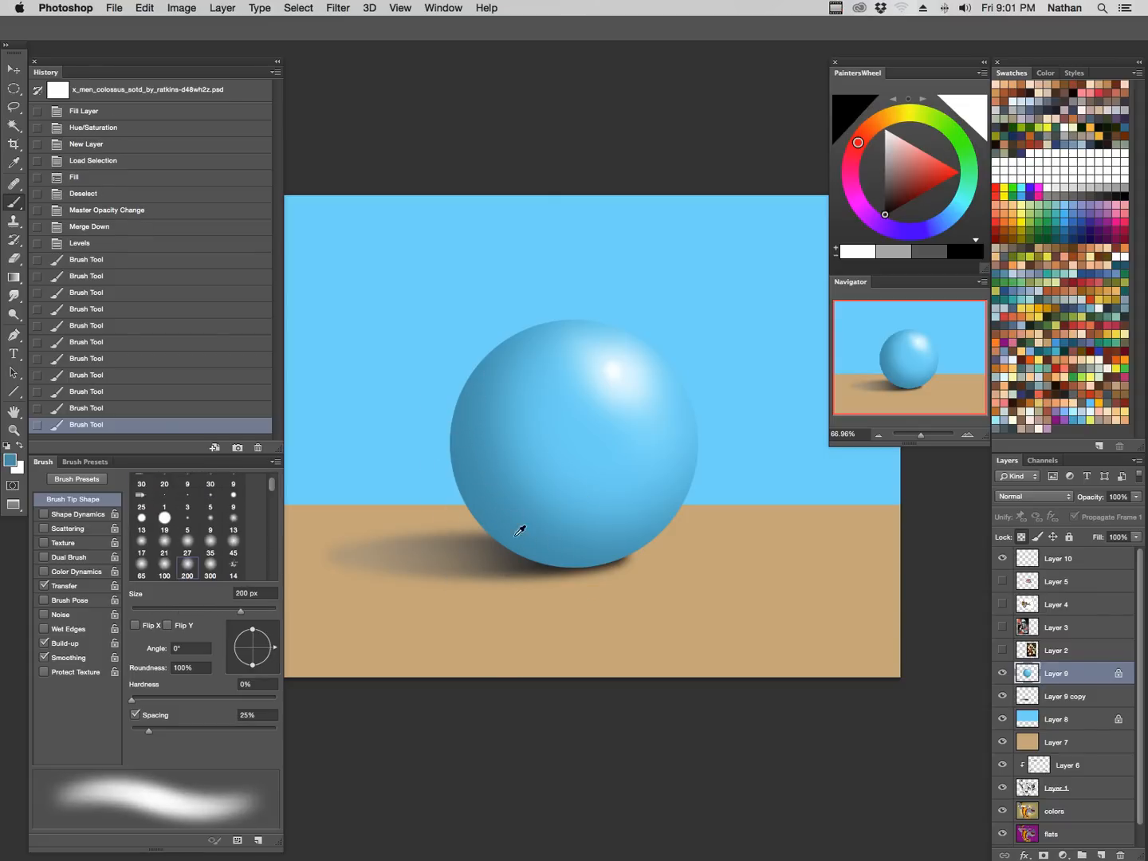
pyautogui.click(17, 462)
pyautogui.moveTo(529, 643); pyautogui.dragTo(515, 683)
pyautogui.click(685, 571)
# Shade the sphere's left, lower and lower-right edges with soft dark-blue strokes.
pyautogui.moveTo(453, 372); pyautogui.dragTo(440, 499)
pyautogui.moveTo(441, 499)
pyautogui.mouseDown()
pyautogui.moveTo(454, 455)
pyautogui.moveTo(533, 578)
pyautogui.mouseUp()
pyautogui.moveTo(473, 511)
pyautogui.mouseDown()
pyautogui.moveTo(556, 564)
pyautogui.moveTo(678, 550)
pyautogui.moveTo(651, 569)
pyautogui.moveTo(509, 564)
pyautogui.moveTo(441, 489)
pyautogui.moveTo(473, 543)
pyautogui.mouseUp()
pyautogui.moveTo(474, 543)
pyautogui.mouseDown()
pyautogui.moveTo(459, 456)
pyautogui.moveTo(424, 464)
pyautogui.moveTo(521, 593)
pyautogui.moveTo(466, 535)
pyautogui.moveTo(729, 495)
pyautogui.moveTo(543, 561)
pyautogui.moveTo(745, 467)
pyautogui.moveTo(456, 377)
pyautogui.moveTo(473, 435)
pyautogui.moveTo(549, 521)
pyautogui.moveTo(621, 542)
pyautogui.moveTo(743, 426)
pyautogui.mouseUp()
# Choose a still darker blue and deepen the shadow along the sphere's left and lower edges with a 175 px brush.
pyautogui.click(13, 459)
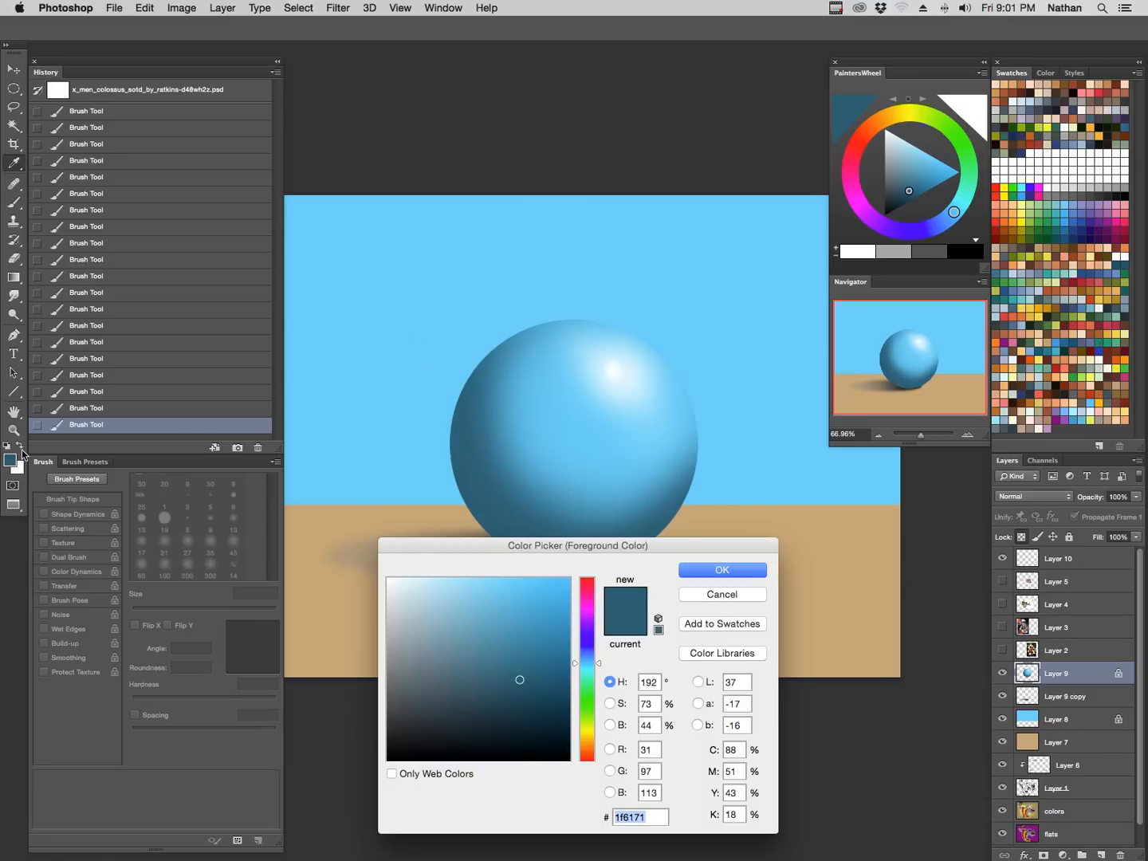
pyautogui.moveTo(523, 687); pyautogui.dragTo(514, 716)
pyautogui.click(723, 571)
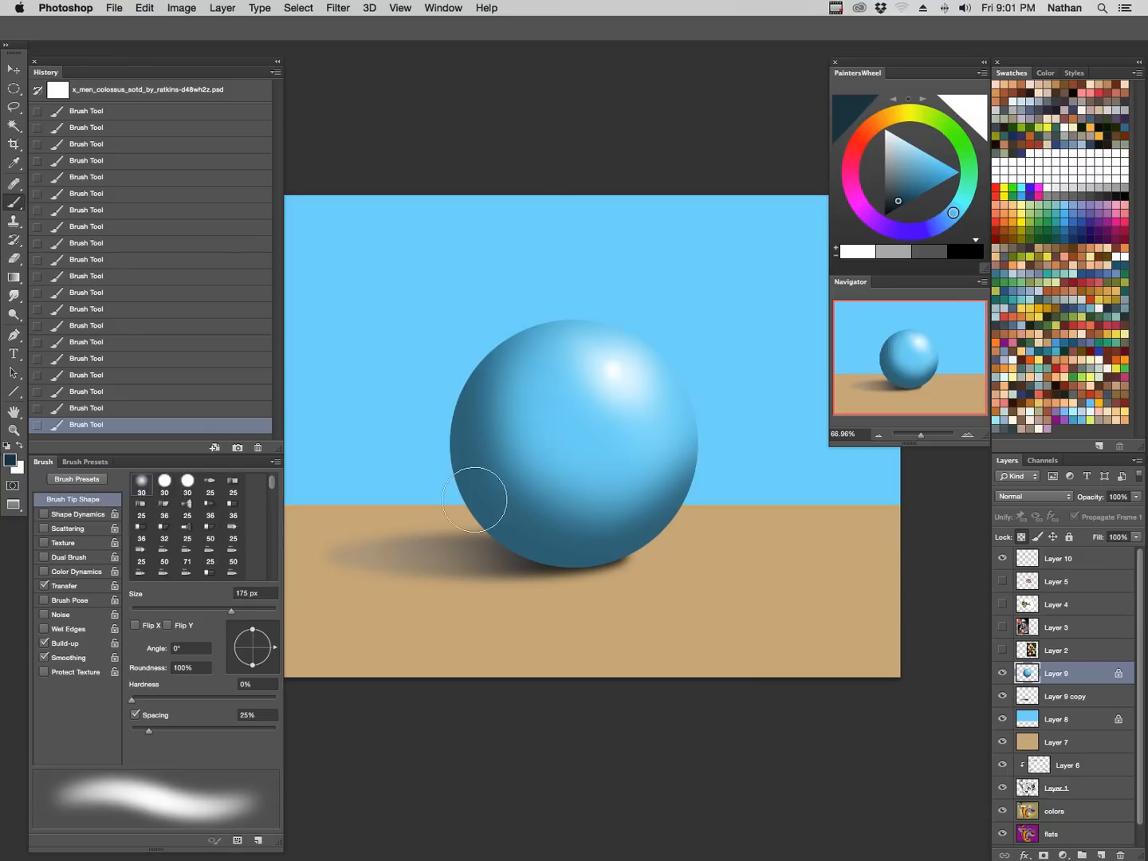
pyautogui.press(']')
pyautogui.press(']')
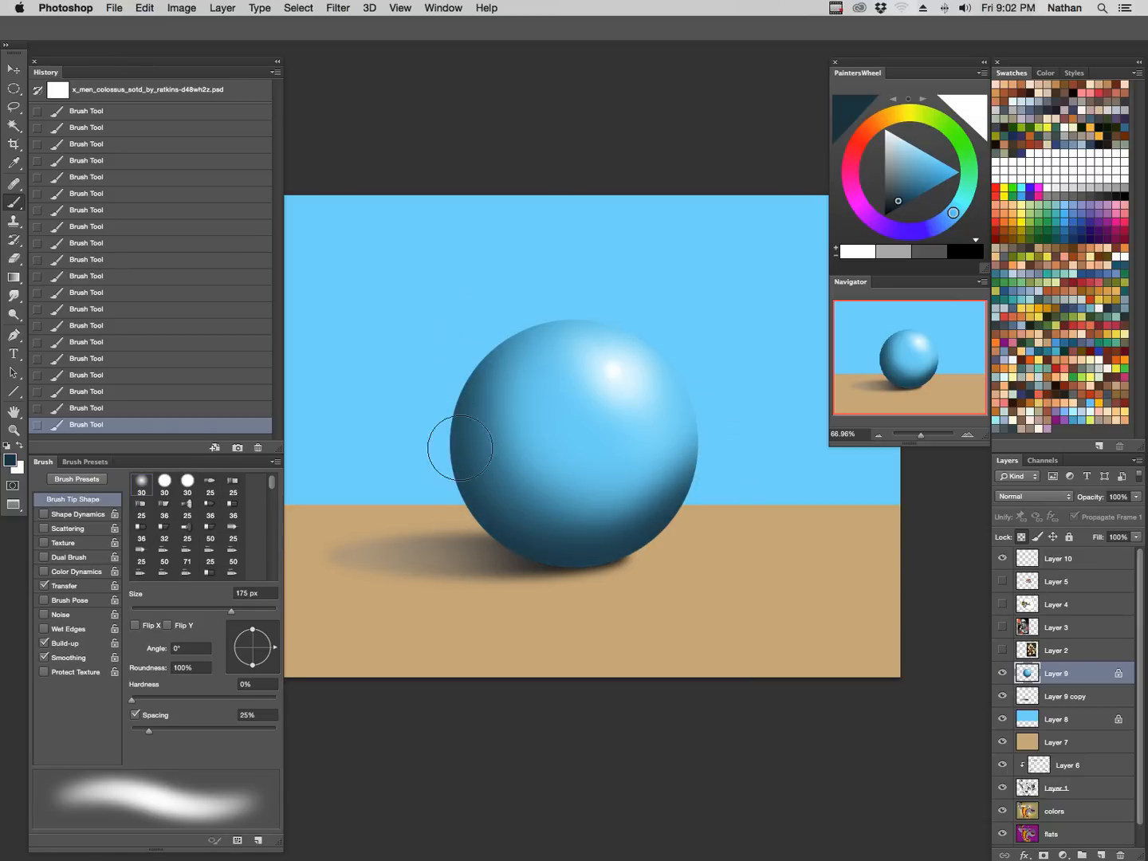
# Sample the tan ground color and paint its reflection along the sphere's bottom rim, reducing the brush from 175 to 60 px.
pyautogui.keyDown('alt'); pyautogui.click(744, 553); pyautogui.keyUp('alt')
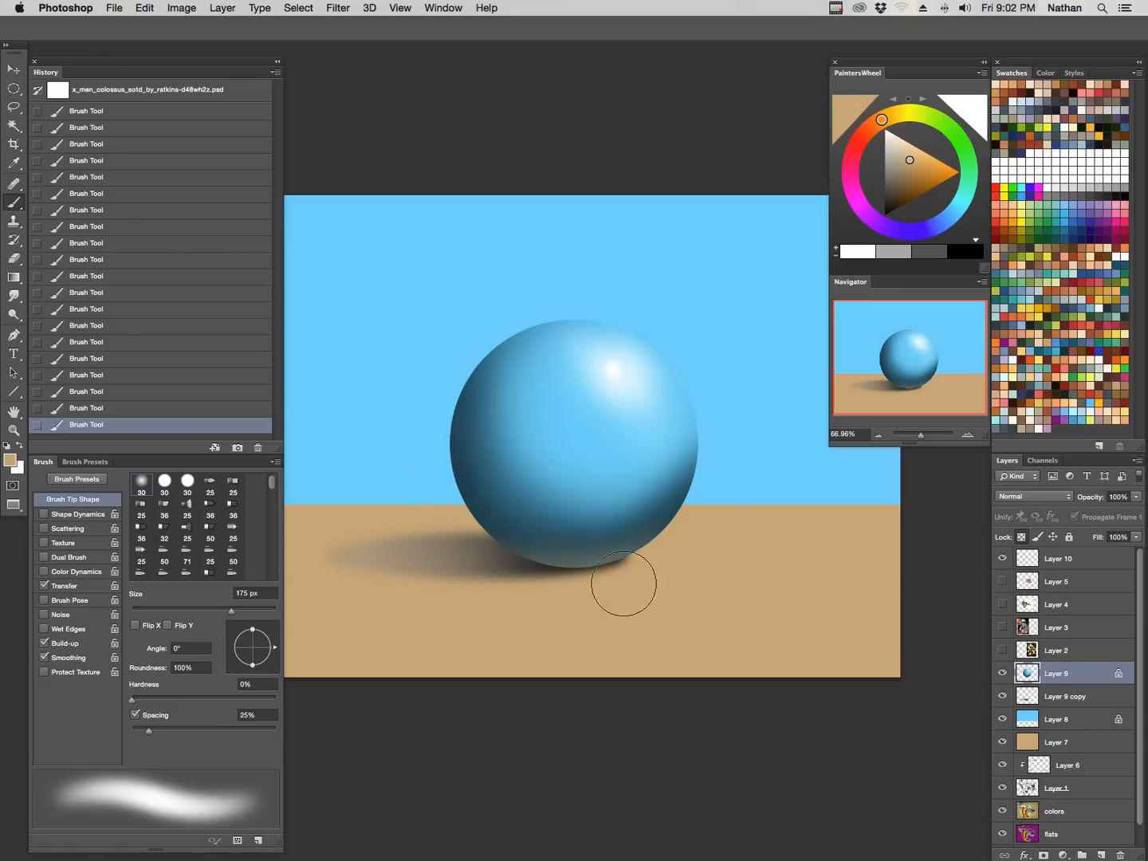
pyautogui.press('[')
pyautogui.press('[')
pyautogui.press('[')
pyautogui.press('[')
pyautogui.press('[')
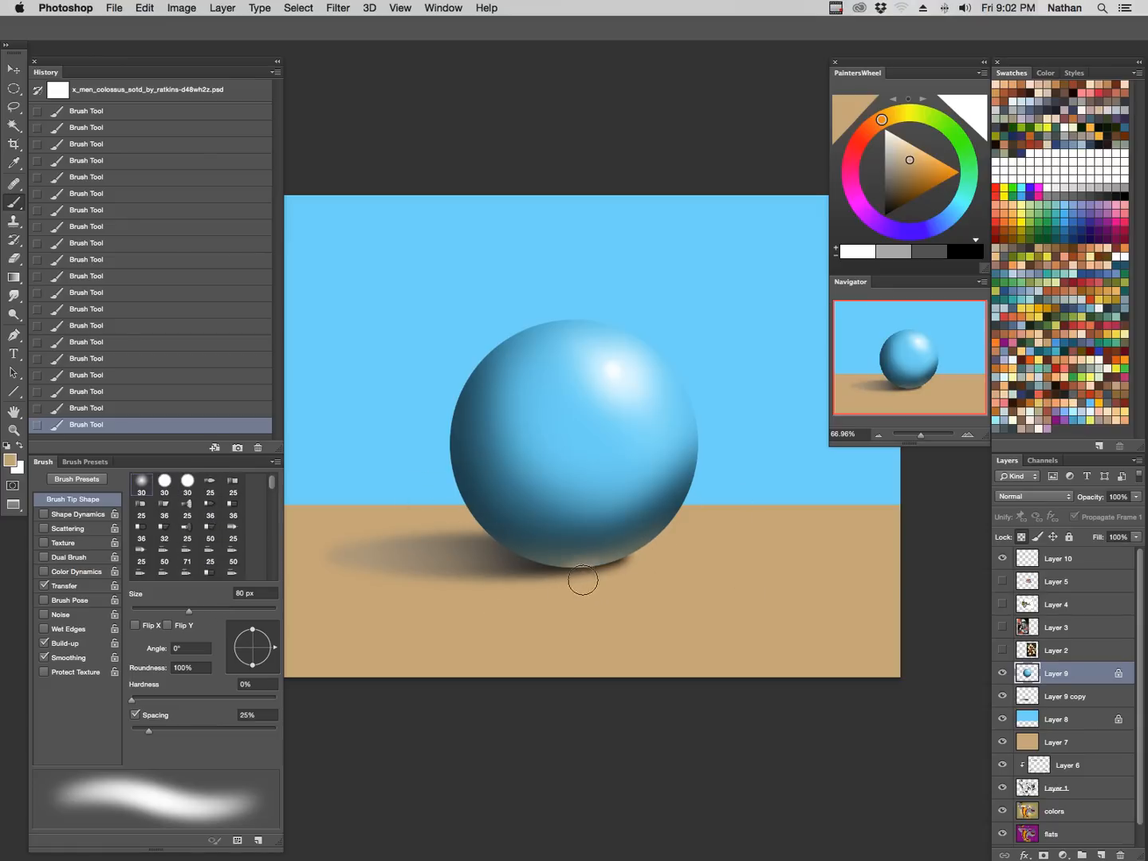
pyautogui.press('[')
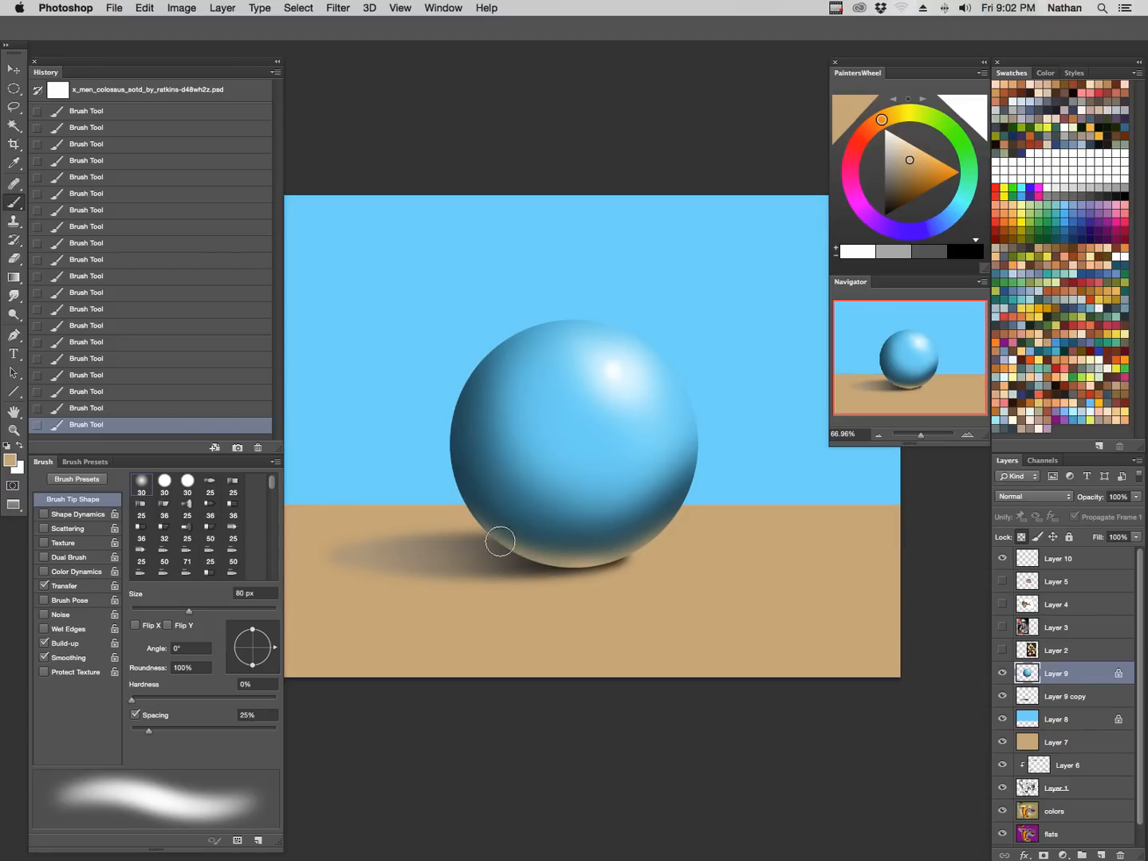
pyautogui.press(']')
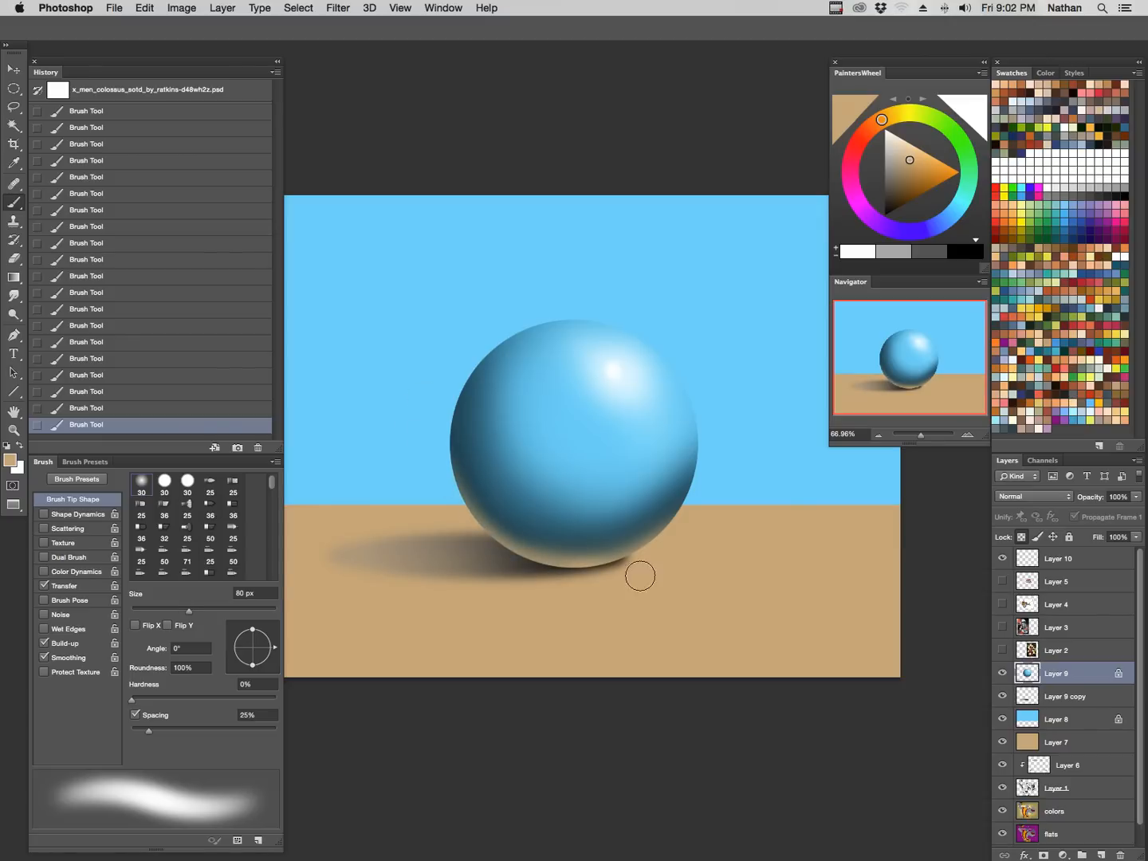
pyautogui.press('[')
pyautogui.press('[')
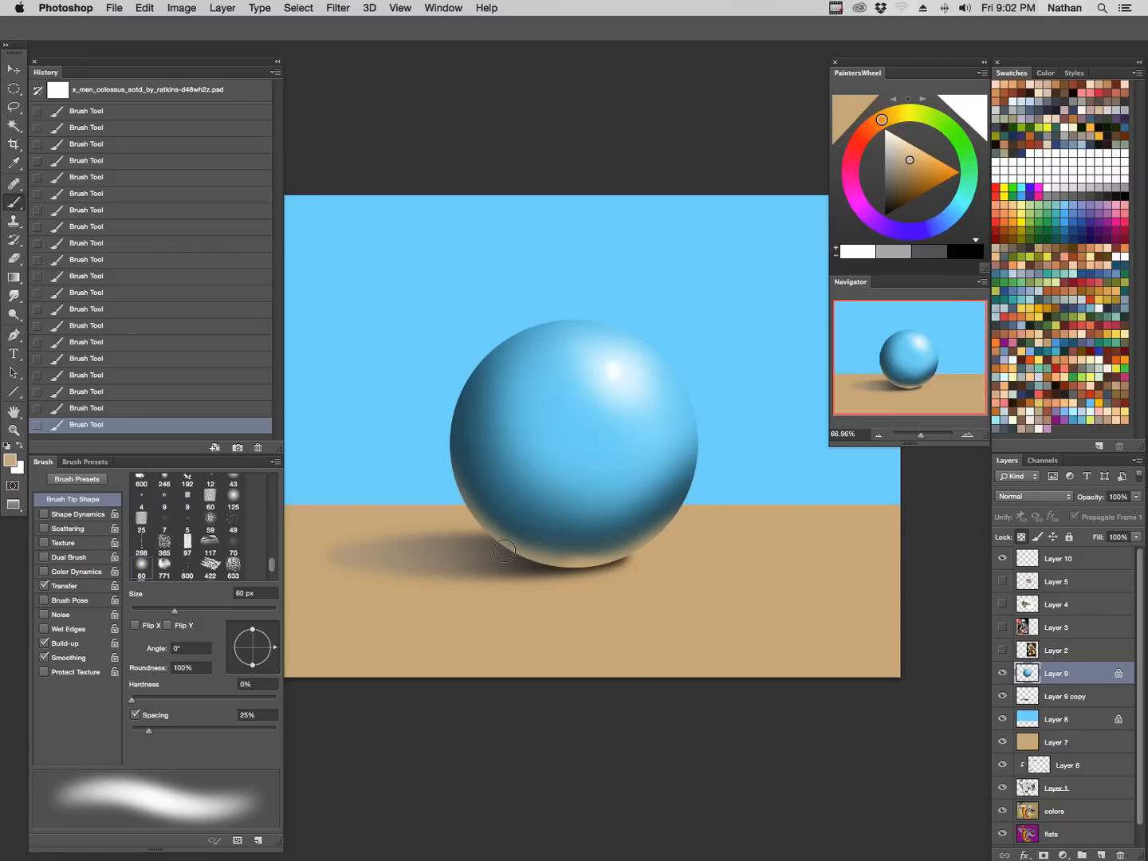
# Switch the screen mode and examine the metallic figure references on Layer 3 and Layer 2, hiding each again.
pyautogui.press('z')
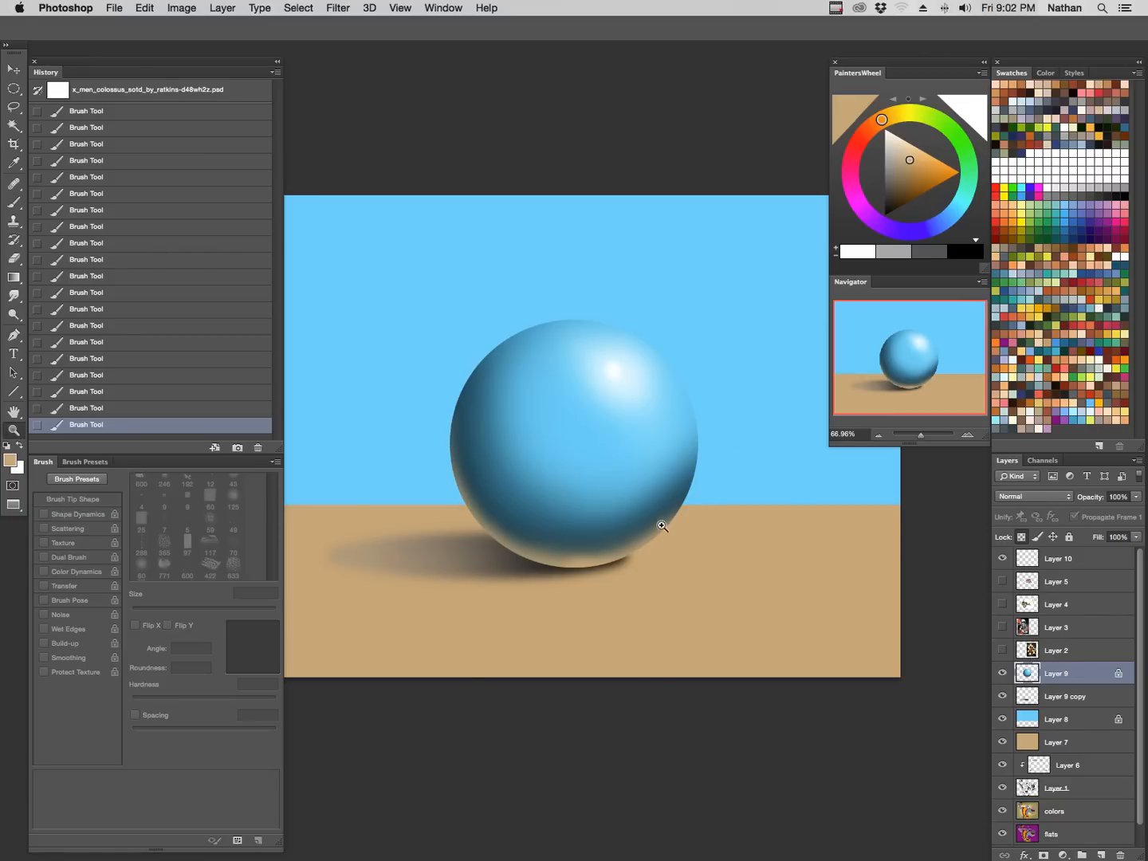
pyautogui.moveTo(661, 523); pyautogui.dragTo(496, 857)
pyautogui.click(664, 528)
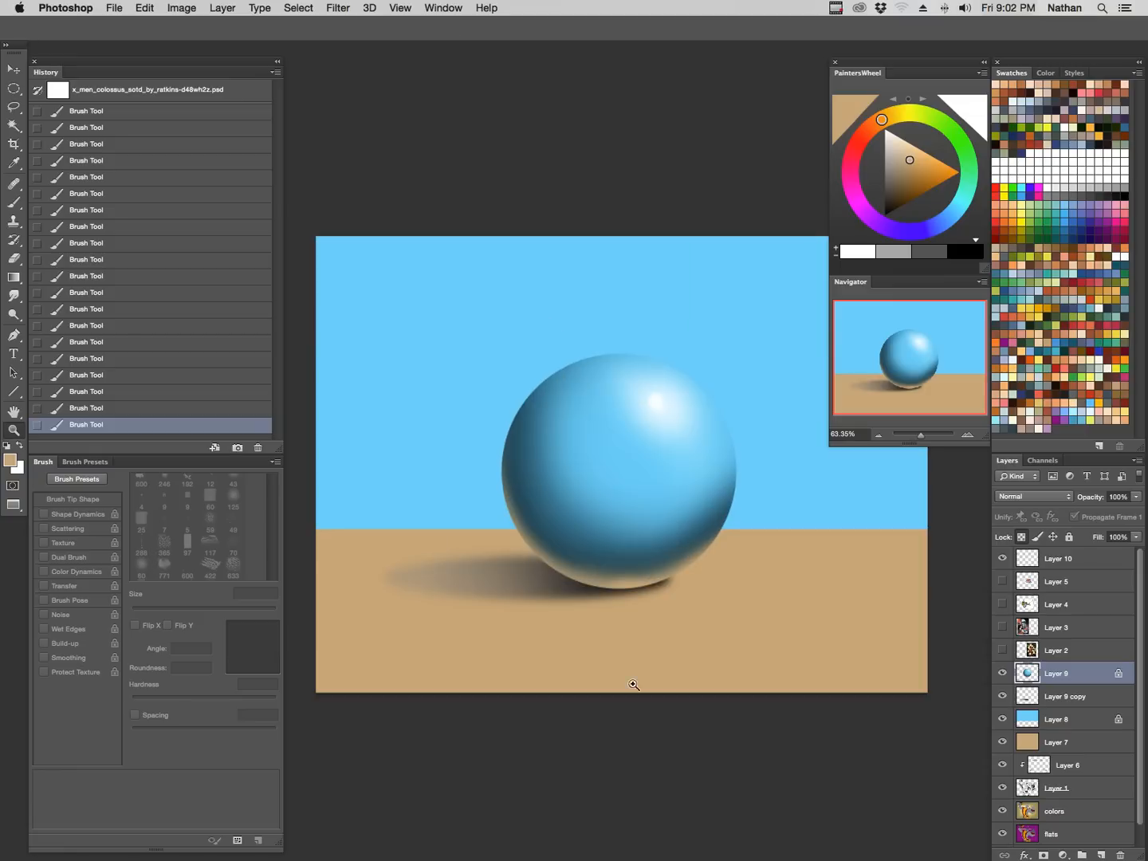
pyautogui.press('b')
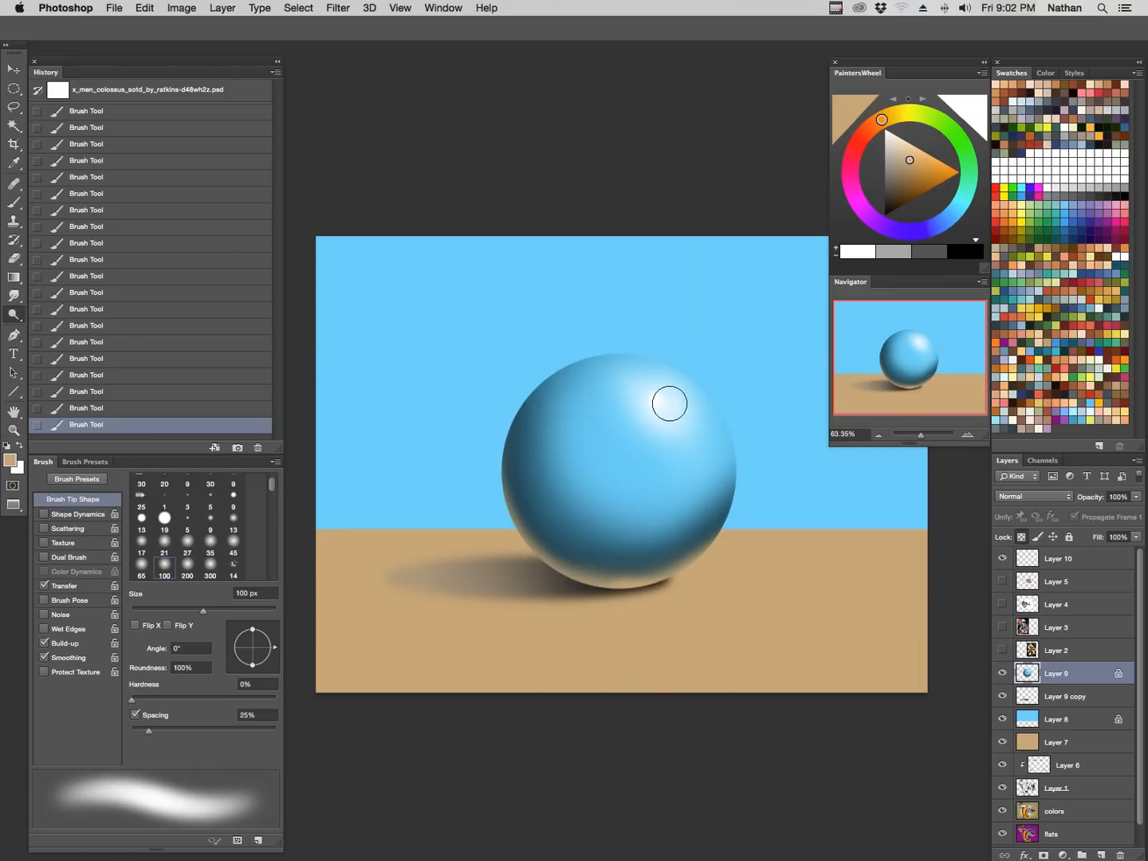
pyautogui.hotkey('shift', 'f')
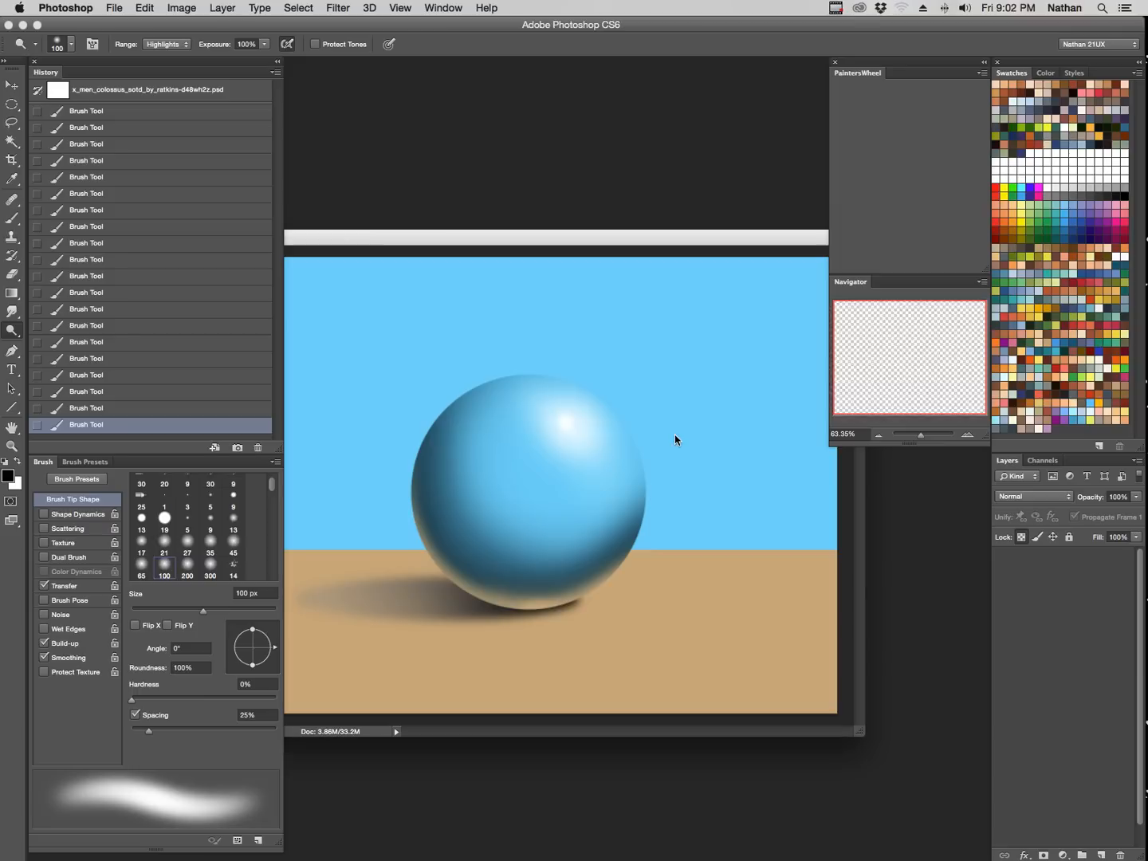
pyautogui.click(1002, 628)
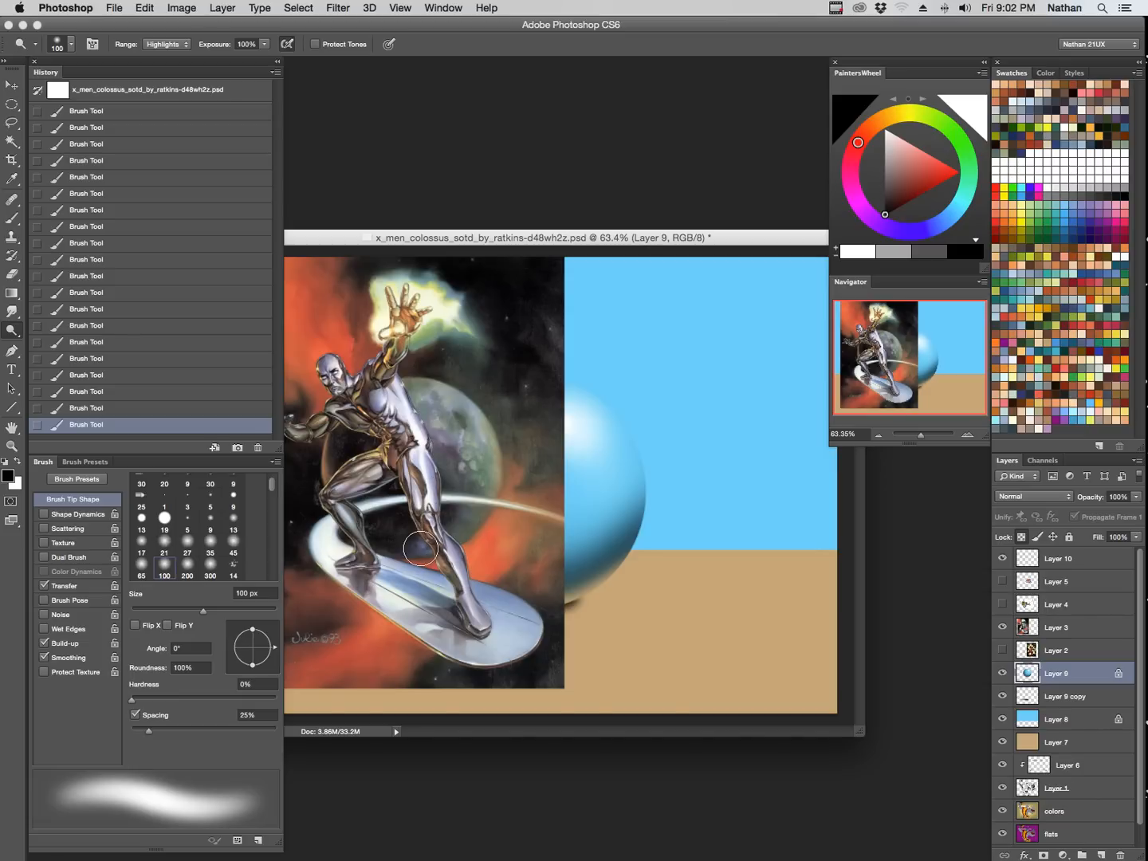
pyautogui.click(1002, 627)
pyautogui.click(1001, 651)
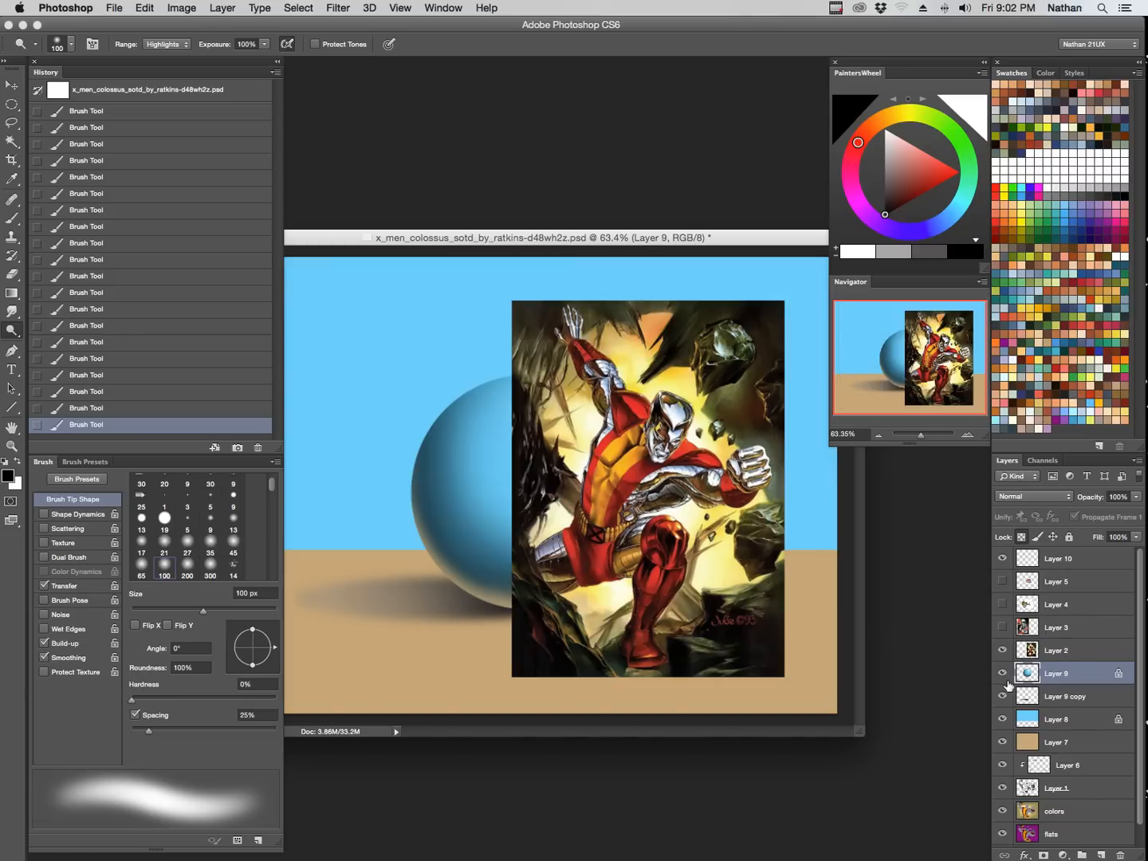
pyautogui.click(1002, 650)
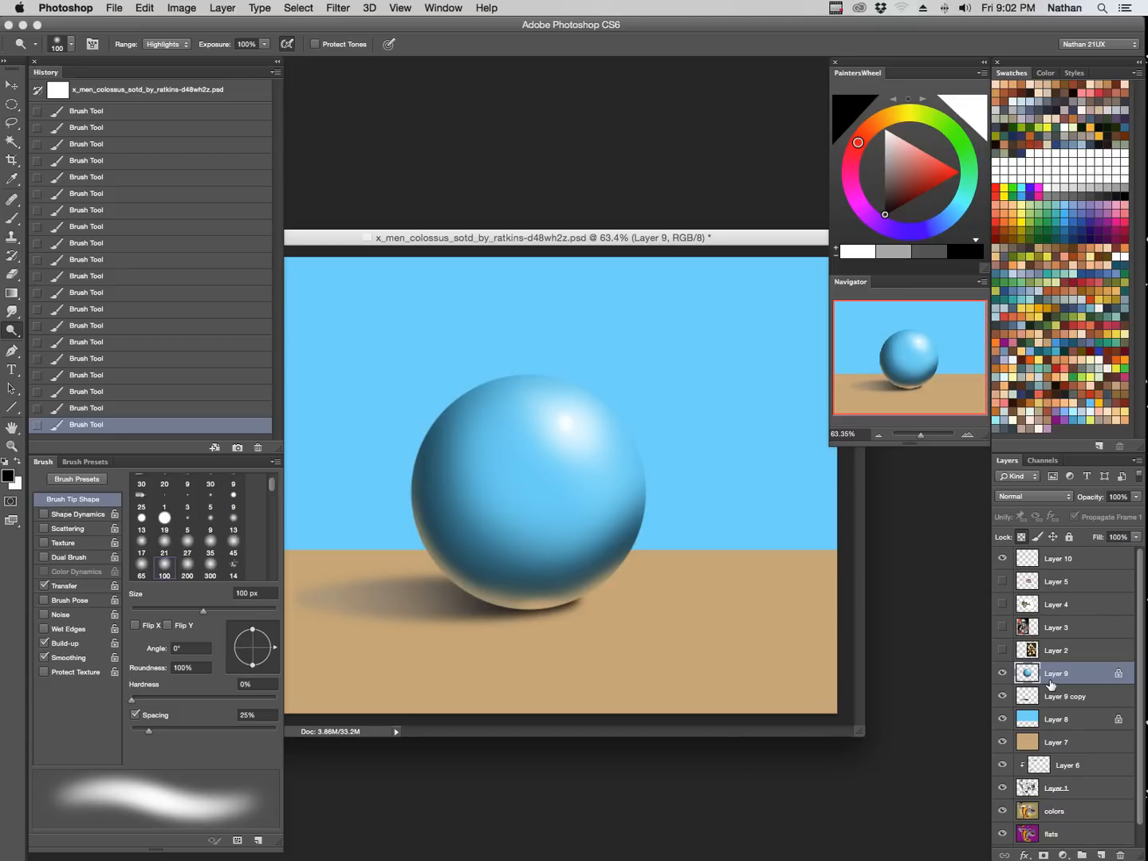
# Sample the pale highlight color and paint a curved reflection band across the sphere's lower half with an 80 px brush.
pyautogui.press('b')
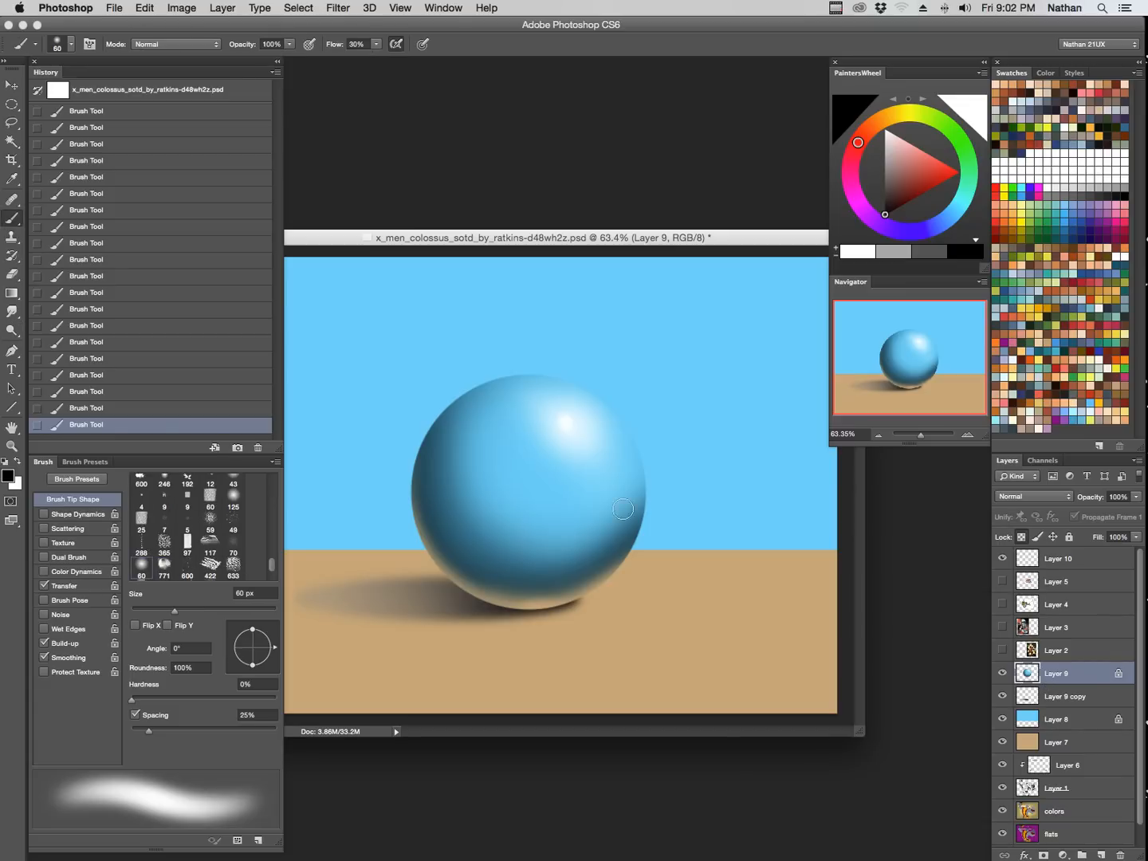
pyautogui.keyDown('alt'); pyautogui.click(582, 428); pyautogui.keyUp('alt')
pyautogui.press(']')
pyautogui.press(']')
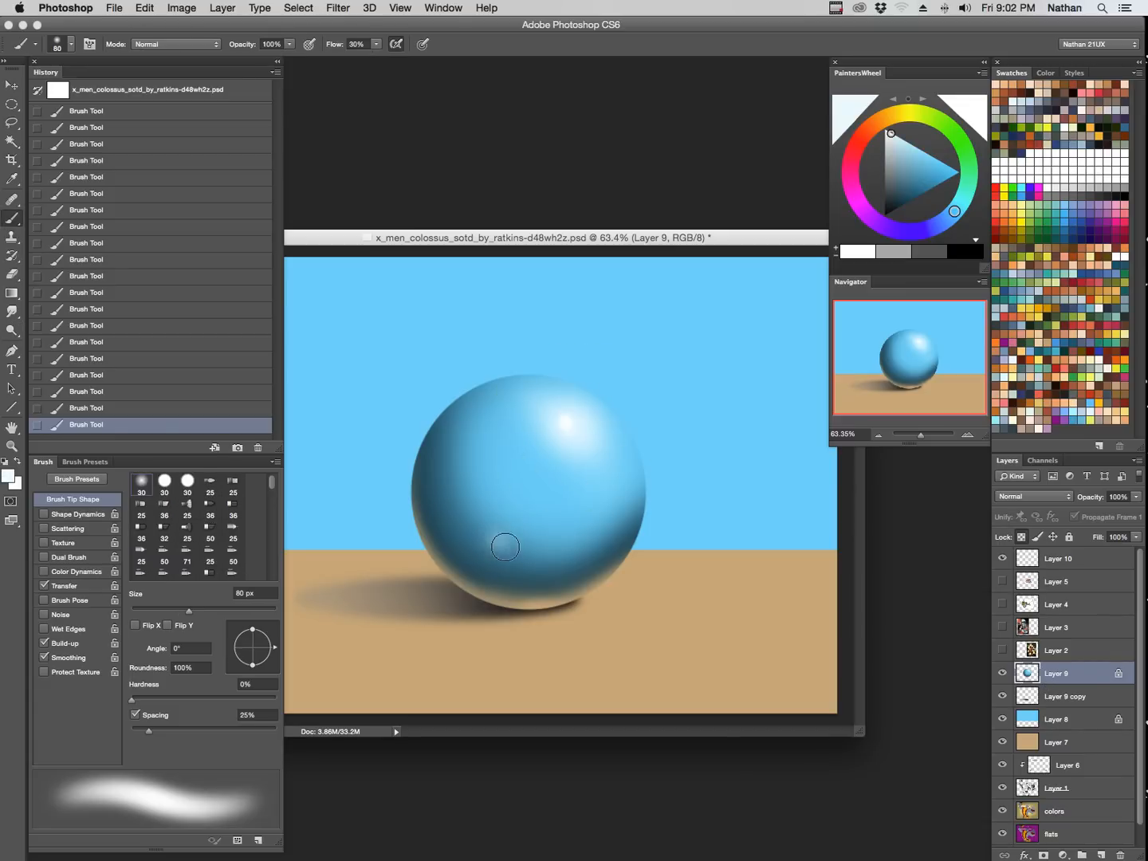
pyautogui.moveTo(506, 548)
pyautogui.mouseDown()
pyautogui.moveTo(477, 514)
pyautogui.moveTo(617, 496)
pyautogui.mouseUp()
pyautogui.moveTo(471, 514)
pyautogui.mouseDown()
pyautogui.moveTo(549, 553)
pyautogui.moveTo(563, 527)
pyautogui.mouseUp()
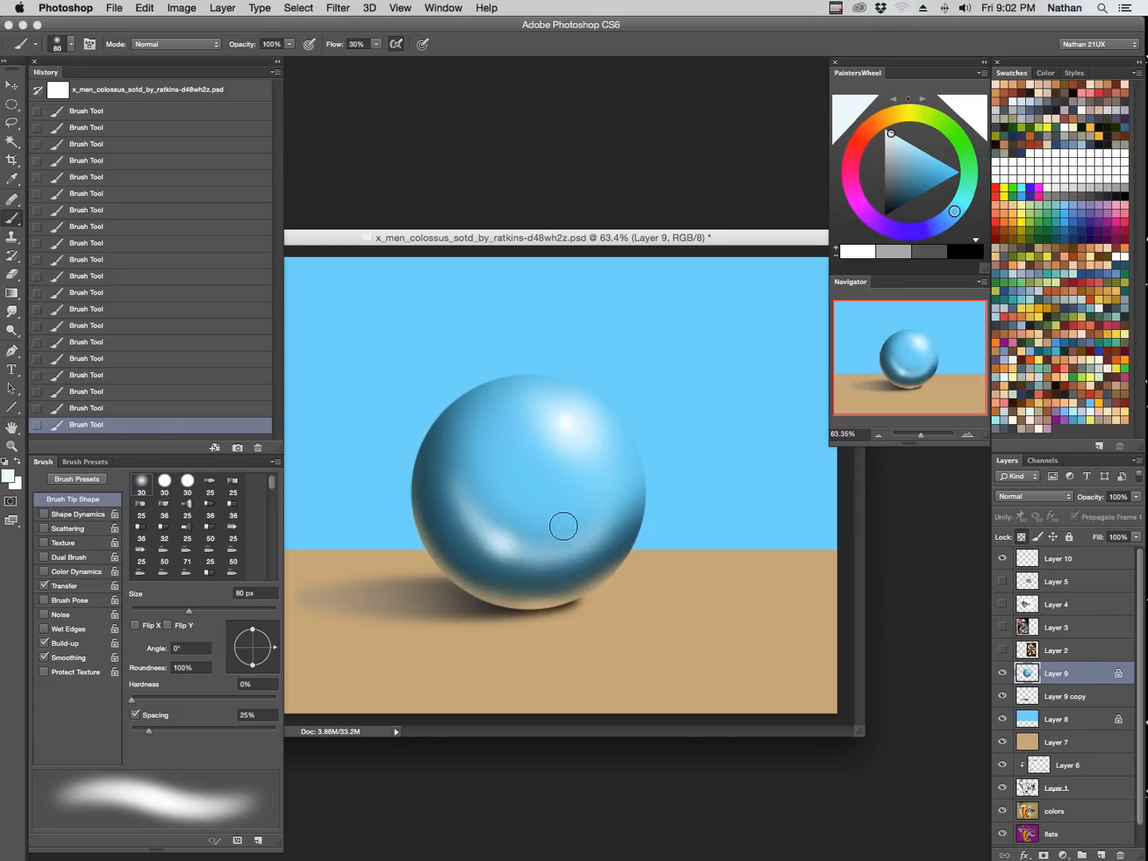
pyautogui.moveTo(464, 475); pyautogui.dragTo(634, 514)
# Enlarge the brush to 150 px and extend the pale reflection band up the sphere's left side.
pyautogui.press(']')
pyautogui.press(']')
pyautogui.press(']')
pyautogui.press(']')
pyautogui.moveTo(480, 509); pyautogui.dragTo(478, 488)
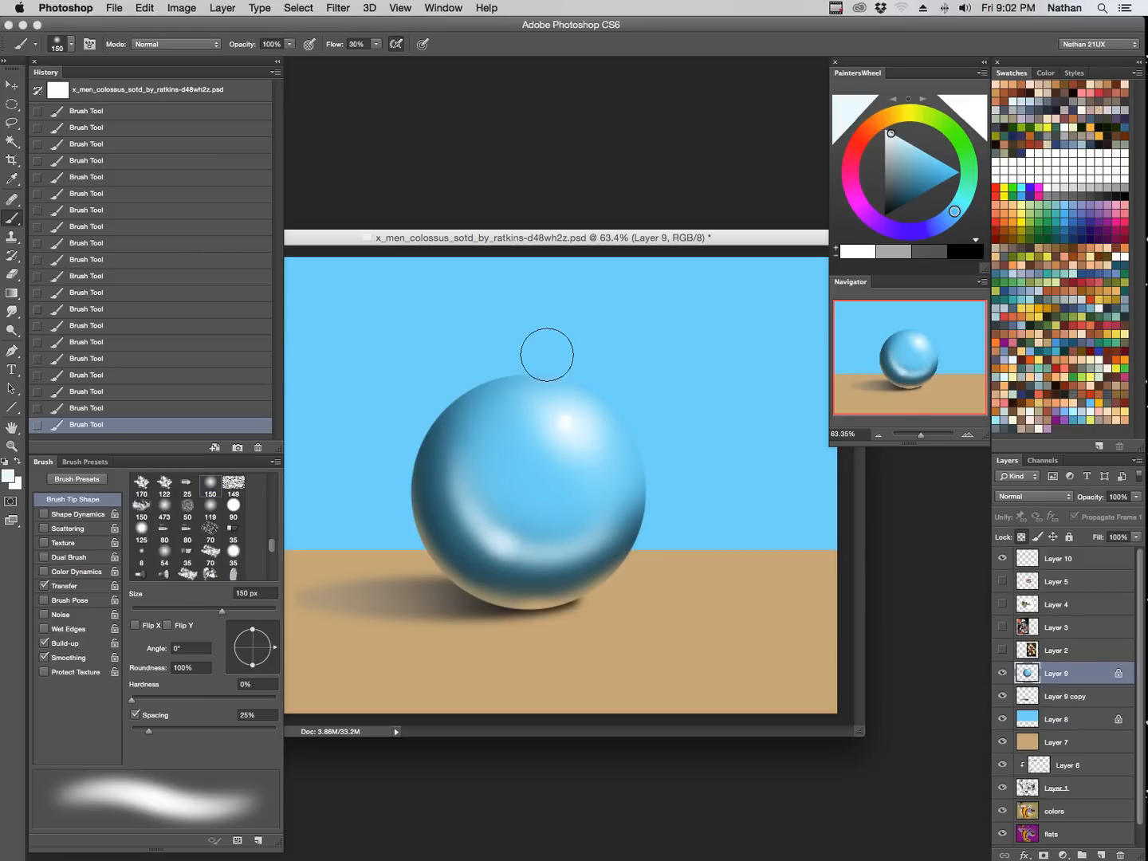
pyautogui.press(']')
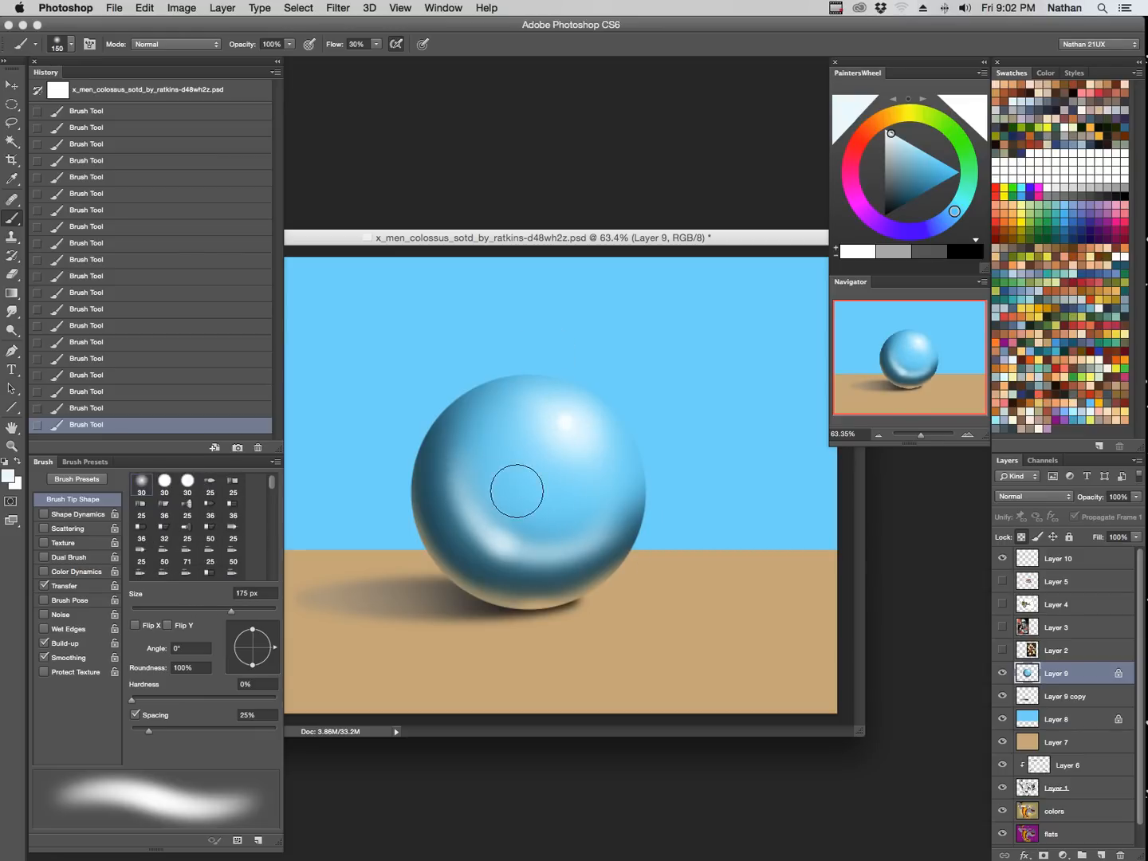
pyautogui.press('[')
pyautogui.press('[')
pyautogui.press('[')
pyautogui.press('[')
pyautogui.press(']')
pyautogui.press(']')
pyautogui.press(']')
pyautogui.press(']')
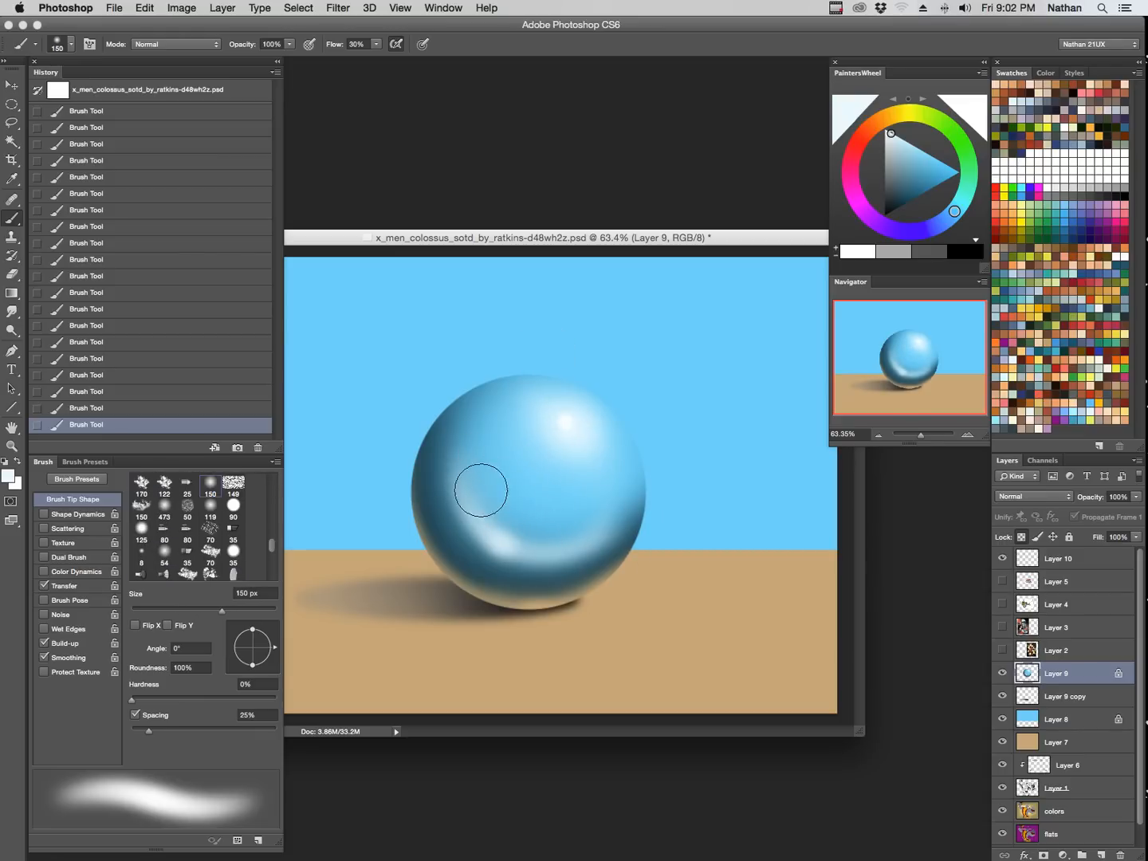
pyautogui.moveTo(481, 491); pyautogui.dragTo(485, 515)
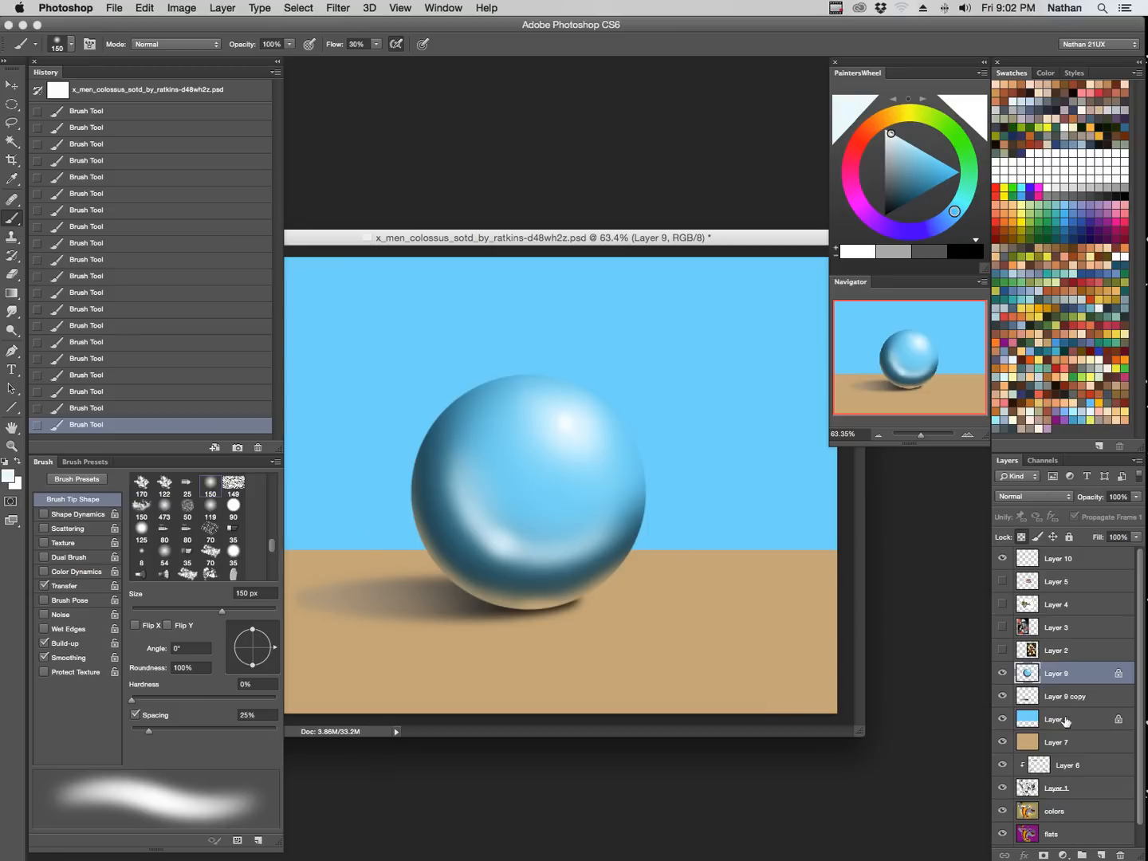
# Apply a white-to-transparent gradient on Layer 8, rising from the ground to just above the sphere.
pyautogui.click(1066, 720)
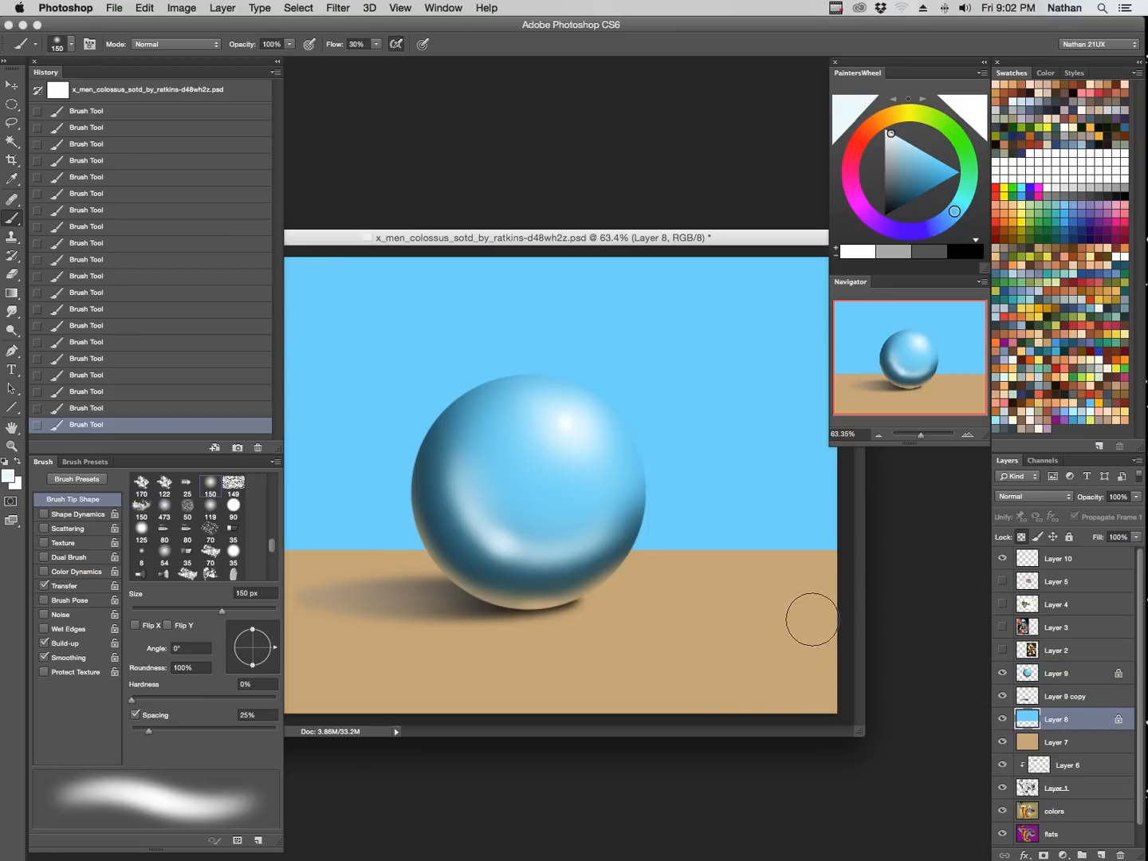
pyautogui.press('d')
pyautogui.press('x')
pyautogui.press('g')
pyautogui.moveTo(492, 611); pyautogui.dragTo(511, 281)
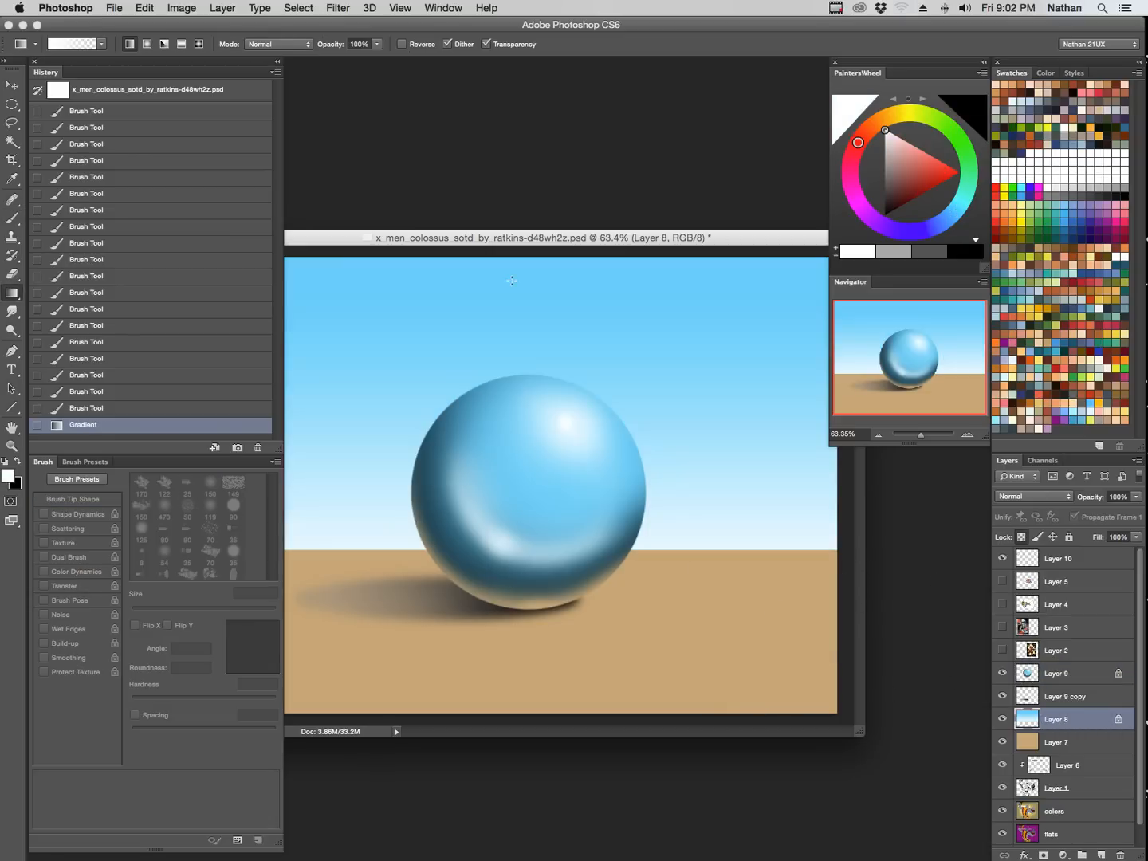
pyautogui.hotkey('ctrl', 'z')
pyautogui.moveTo(506, 646); pyautogui.dragTo(521, 355)
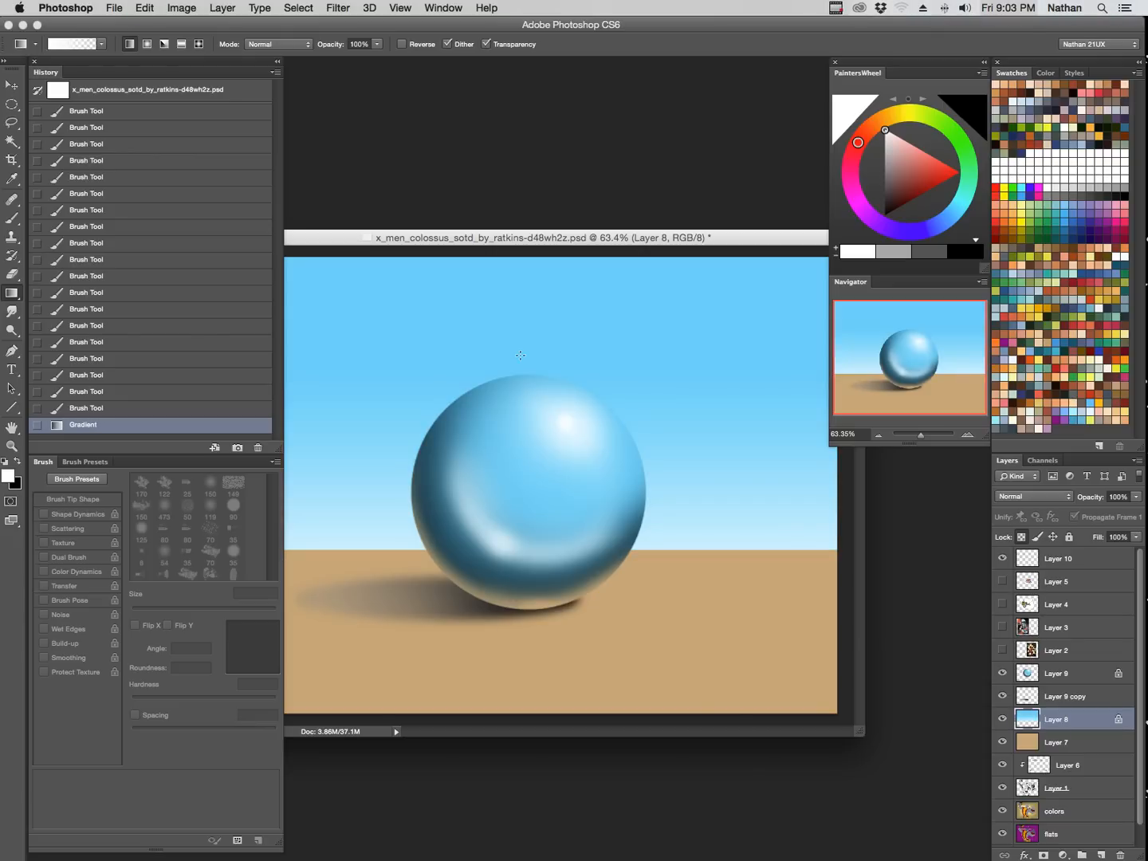
# Sample the sky blue and shift the color balance of the cast shadow on Layer 9 copy toward cyan and blue.
pyautogui.click(1002, 673)
pyautogui.click(1001, 673)
pyautogui.click(1057, 699)
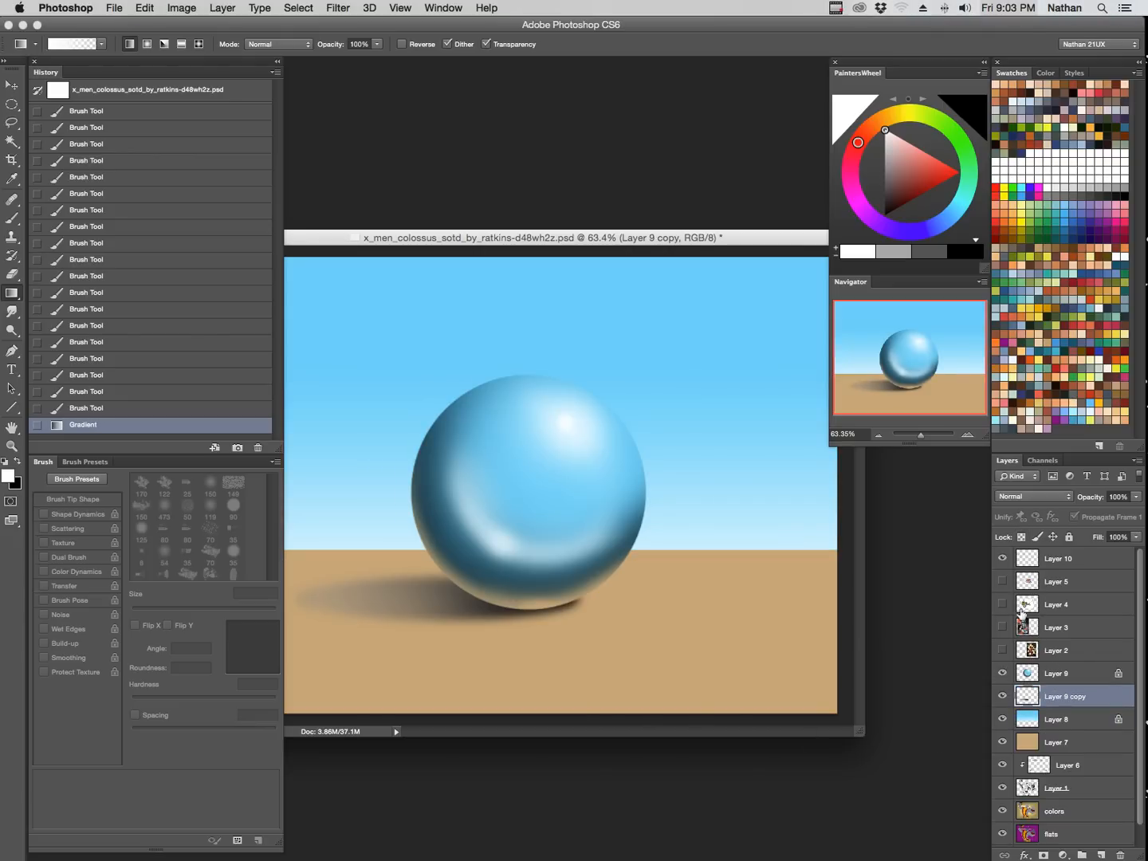
pyautogui.press('i')
pyautogui.click(725, 396)
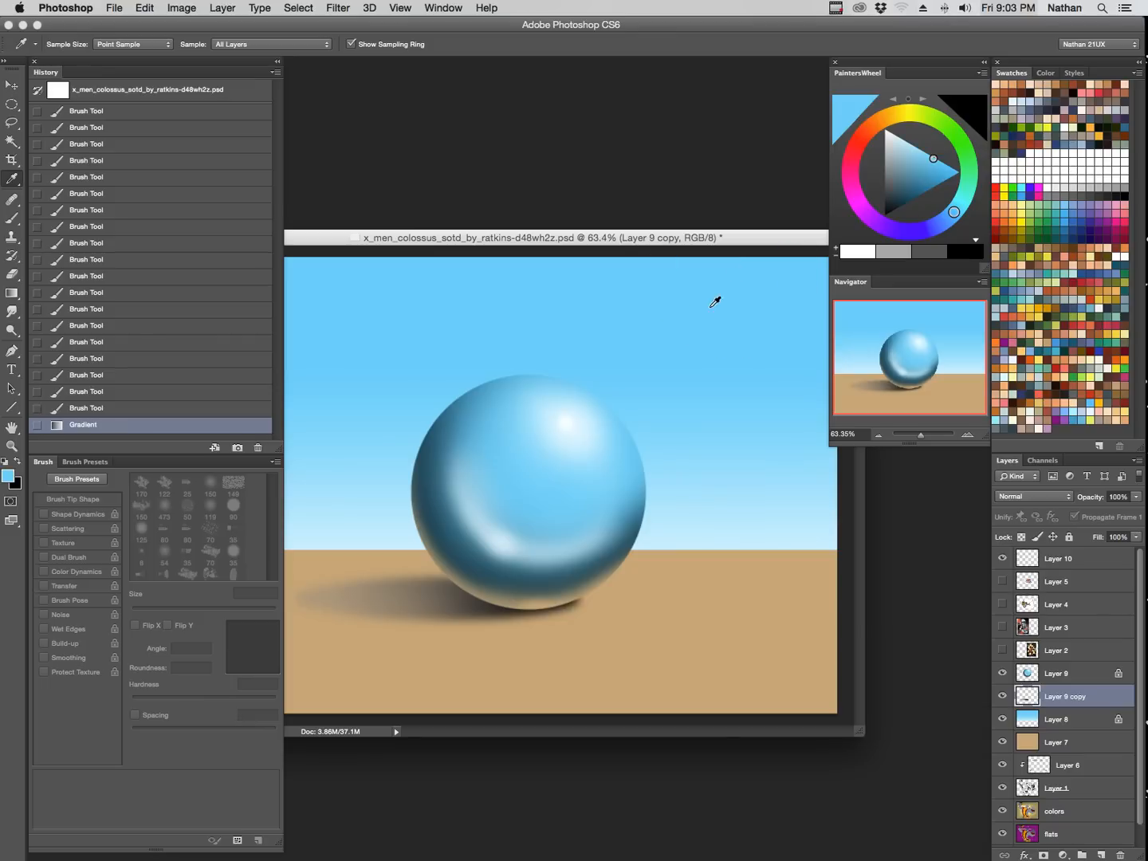
pyautogui.press('super+b')
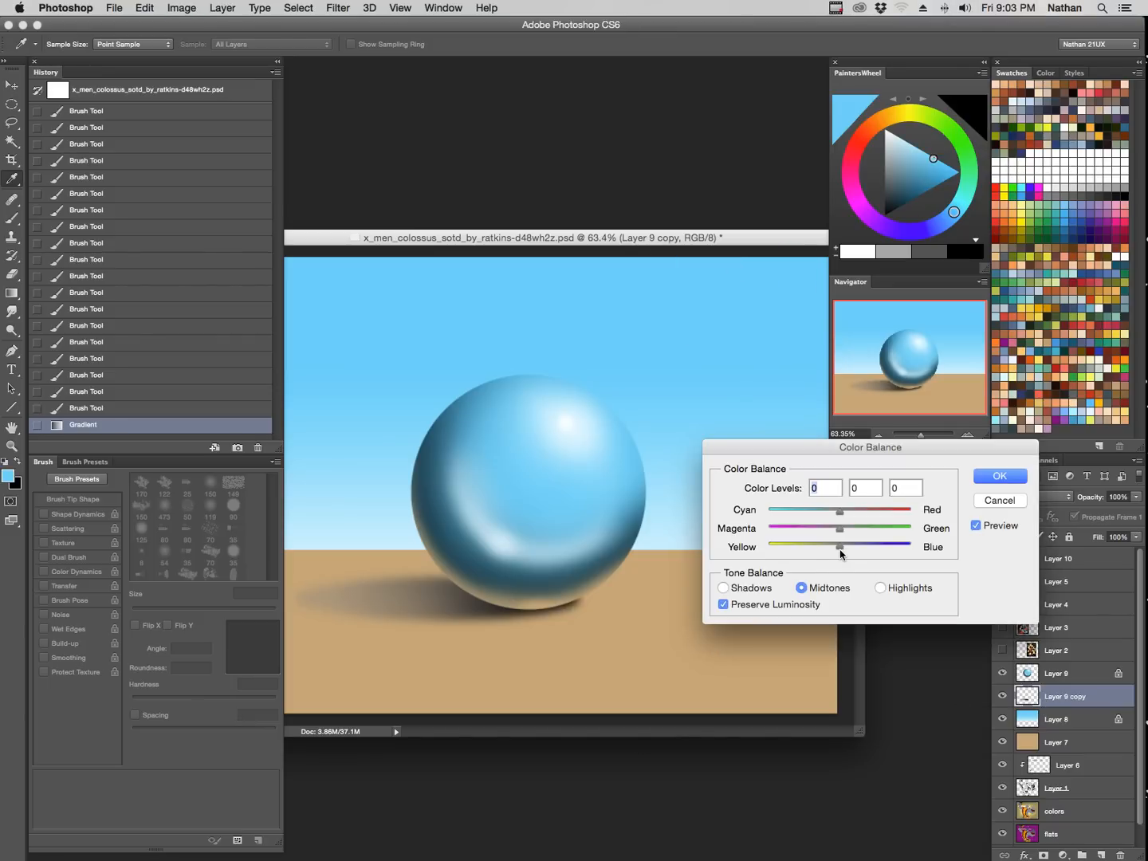
pyautogui.moveTo(840, 554); pyautogui.dragTo(853, 549)
pyautogui.moveTo(840, 512)
pyautogui.mouseDown()
pyautogui.moveTo(809, 512)
pyautogui.moveTo(828, 513)
pyautogui.moveTo(841, 532)
pyautogui.mouseUp()
pyautogui.moveTo(852, 548); pyautogui.dragTo(849, 550)
pyautogui.moveTo(822, 512); pyautogui.dragTo(821, 512)
pyautogui.click(998, 477)
# Hide the sphere, shadow and sky layers and delete Layer 7 through Layer 9.
pyautogui.press('z')
pyautogui.moveTo(622, 442); pyautogui.dragTo(583, 572)
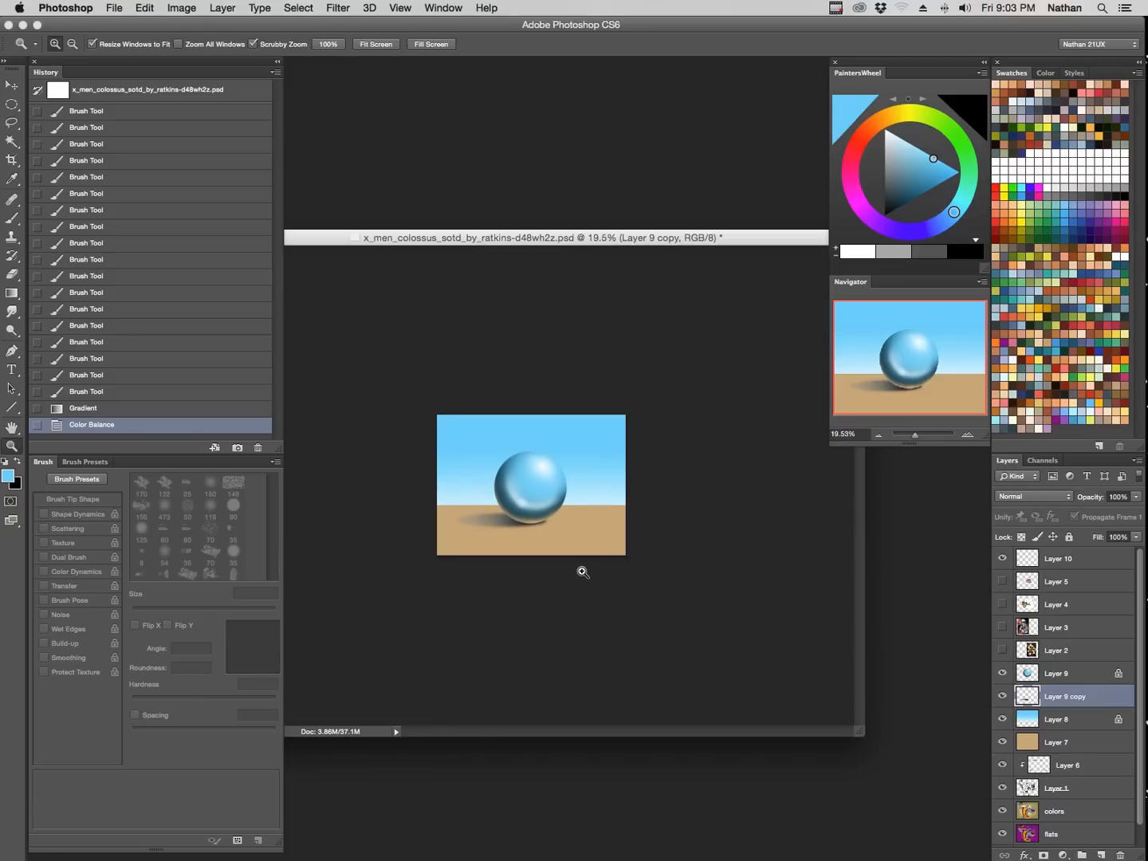
pyautogui.click(1003, 697)
pyautogui.click(1003, 674)
pyautogui.click(1002, 719)
pyautogui.click(1059, 745)
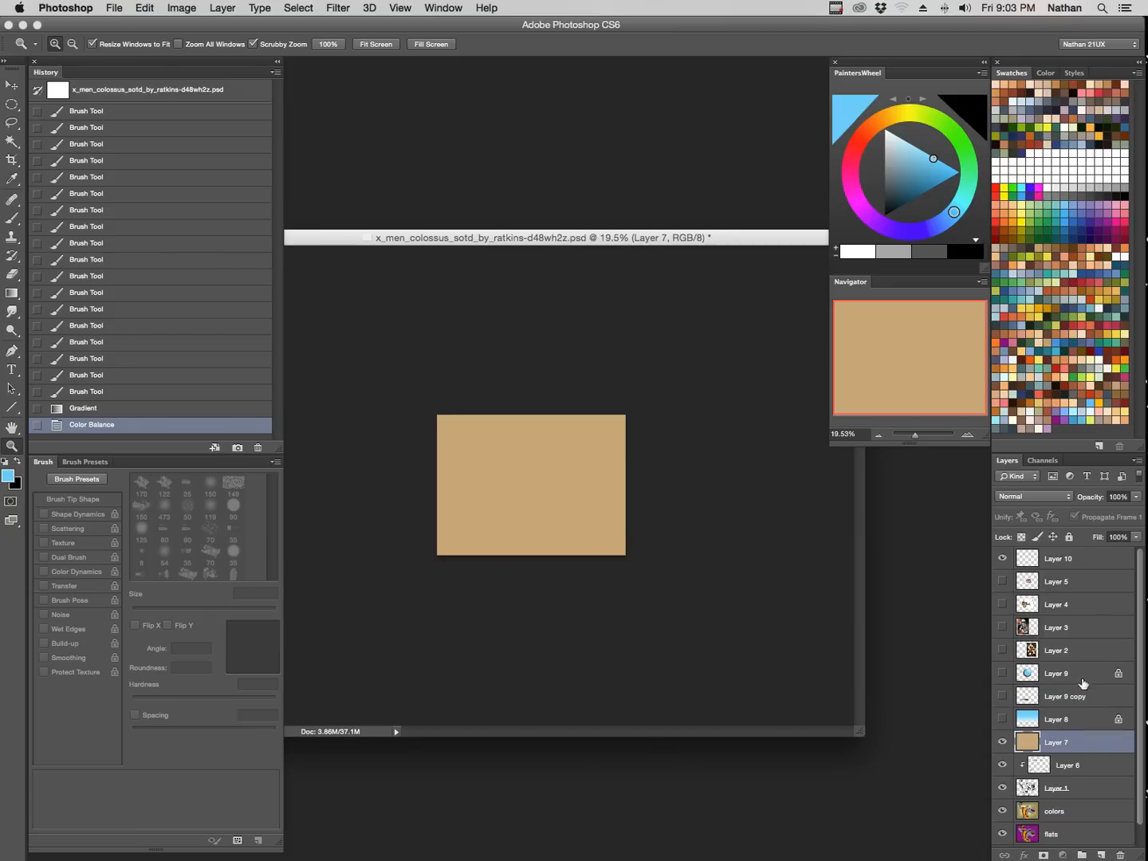
pyautogui.keyDown('shift'); pyautogui.click(1073, 676); pyautogui.keyUp('shift')
pyautogui.moveTo(1080, 754); pyautogui.dragTo(1119, 852)
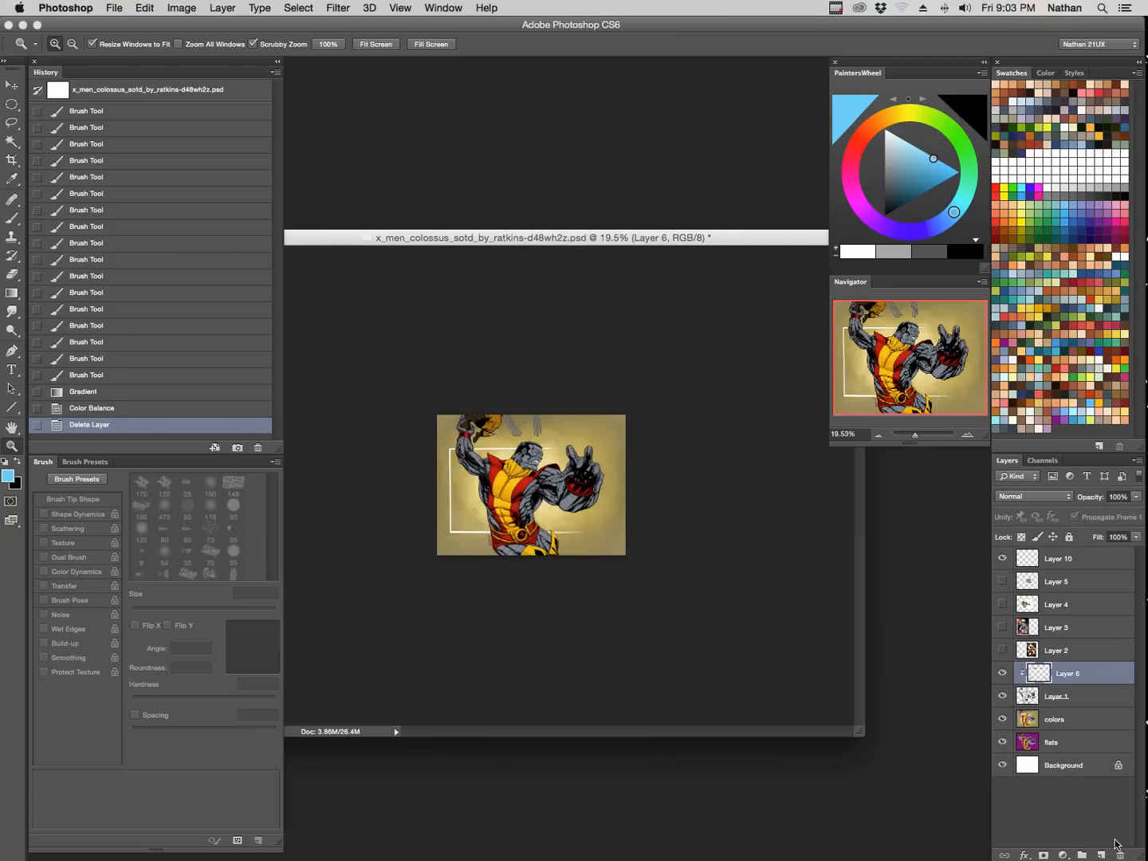
# Add a new layer above Layer 6 and fill it with white.
pyautogui.press('f')
pyautogui.moveTo(619, 507); pyautogui.dragTo(702, 463)
pyautogui.moveTo(679, 520); pyautogui.dragTo(537, 714)
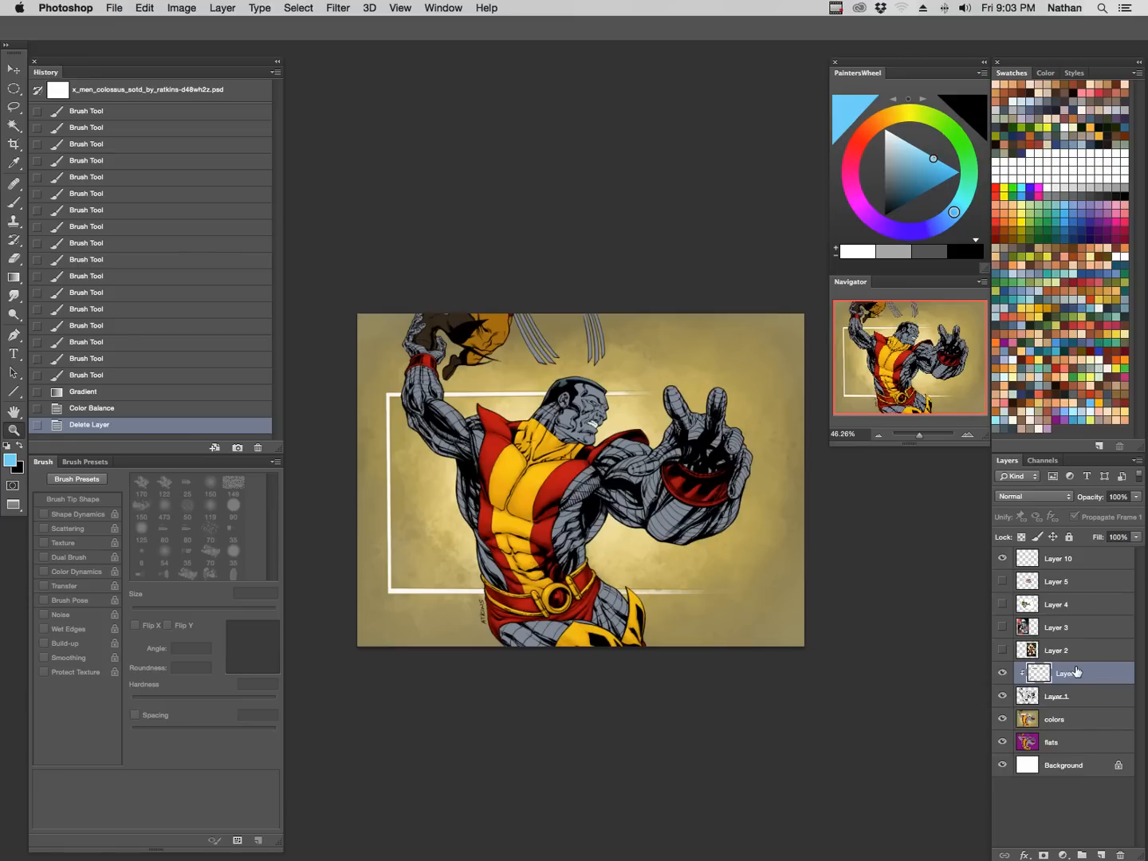
pyautogui.press('super+shift+n')
pyautogui.press('Return')
pyautogui.press('super+z')
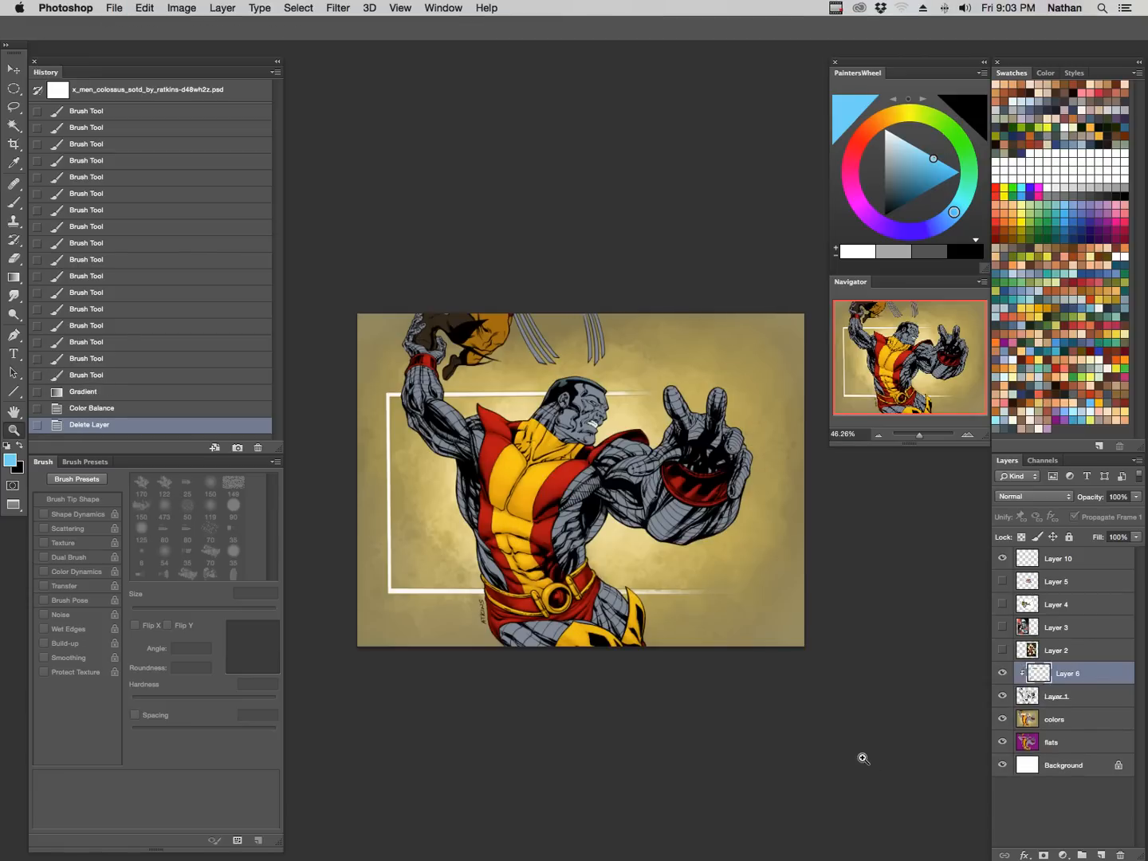
pyautogui.press('super+shift+n')
pyautogui.press('Return')
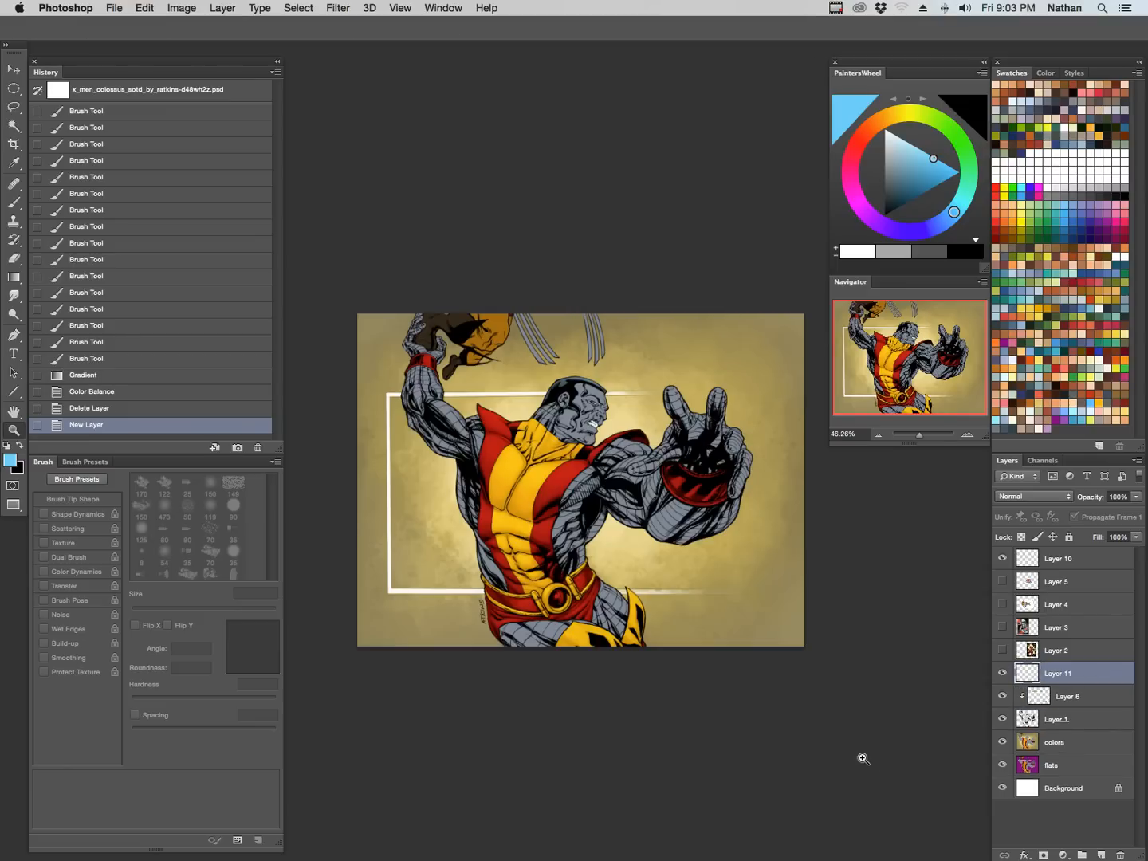
pyautogui.press('d')
pyautogui.press('super+BackSpace')
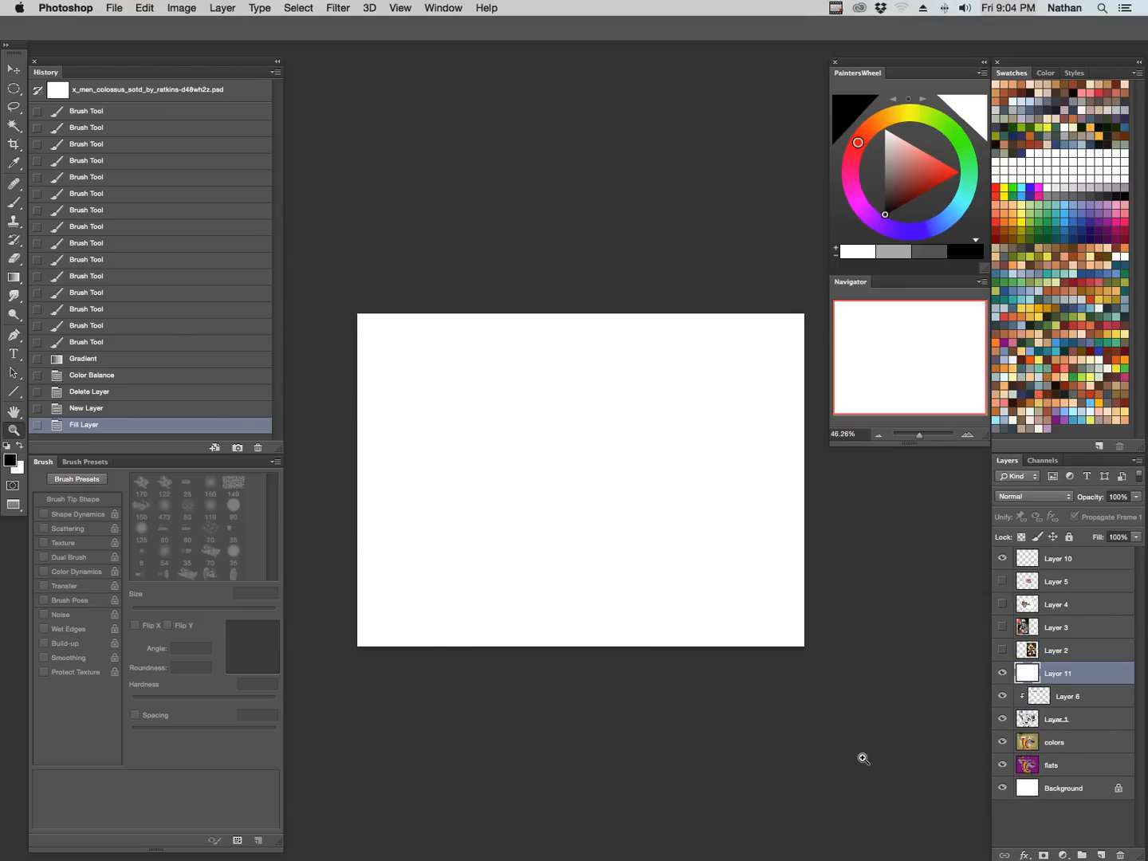
# Choose a tan swatch and create a filled tan oval in the upper left of the white canvas.
pyautogui.click(1006, 370)
pyautogui.click(1048, 343)
pyautogui.press('b')
pyautogui.press('m')
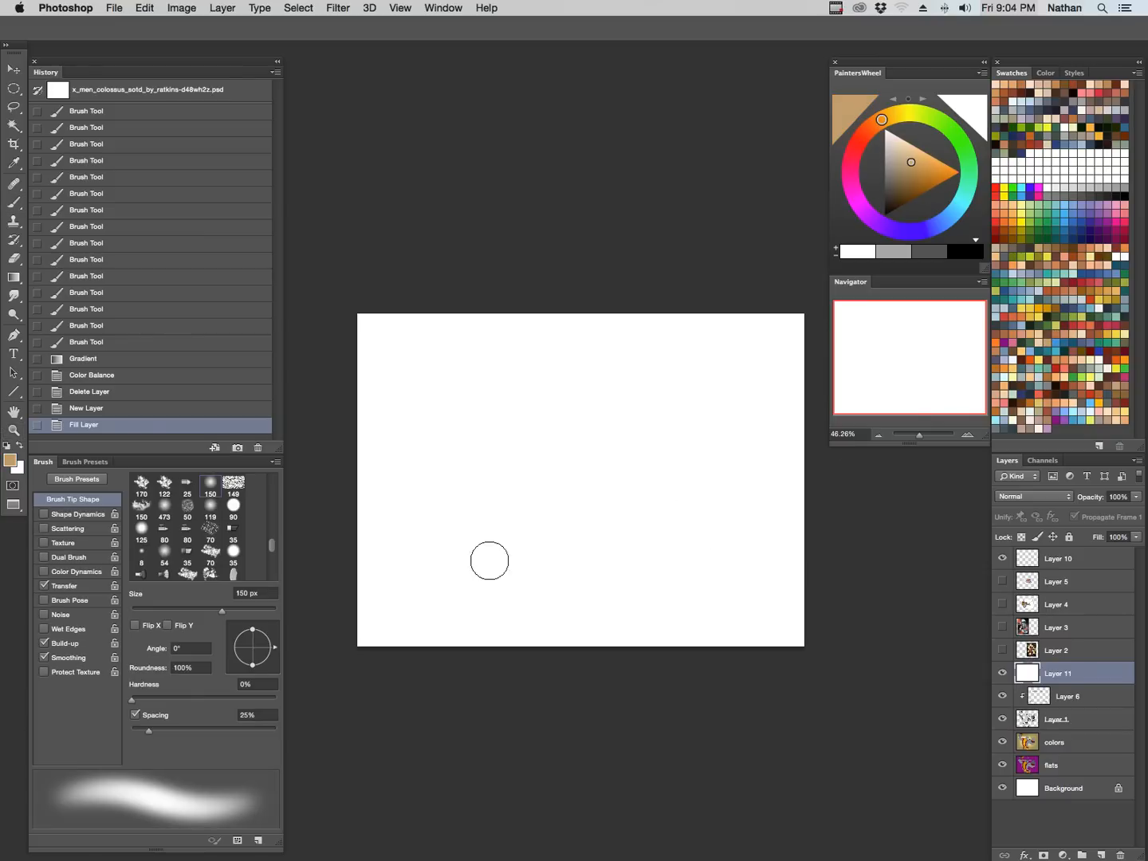
pyautogui.moveTo(395, 370); pyautogui.dragTo(476, 470)
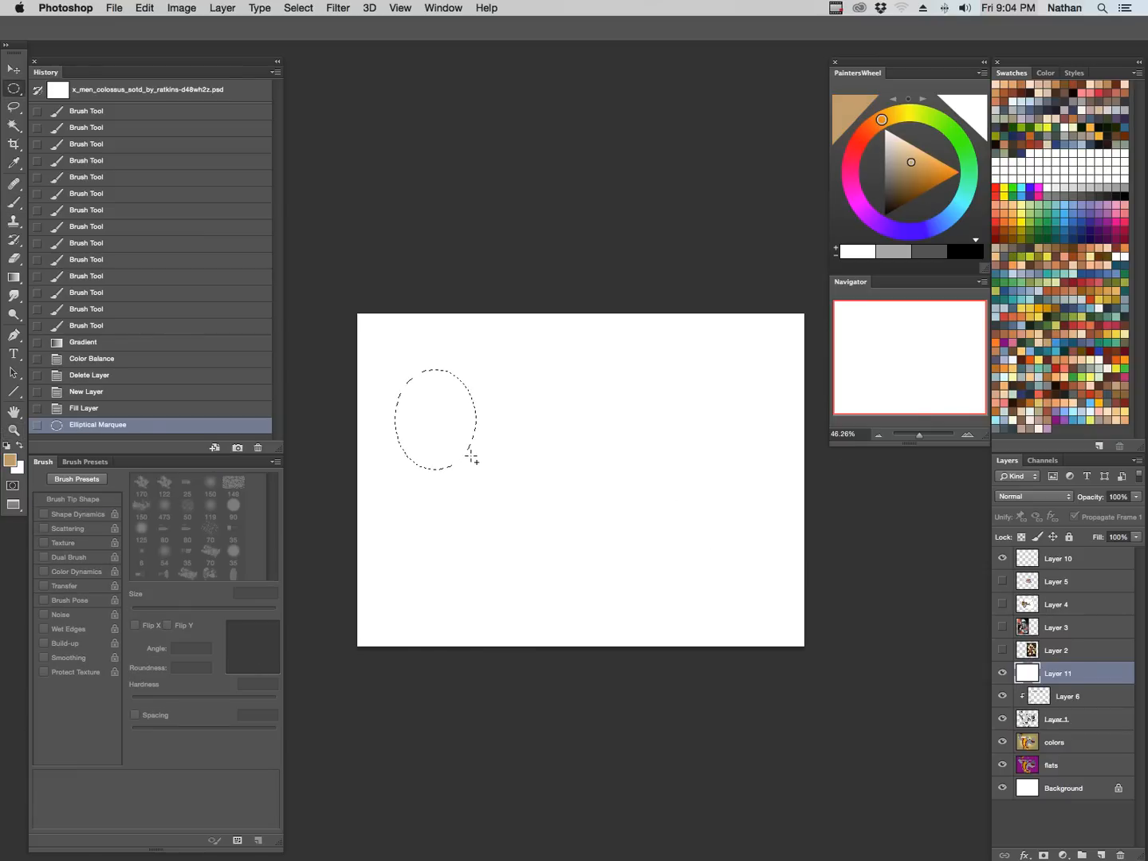
pyautogui.hotkey('alt', 'BackSpace')
pyautogui.press('super+d')
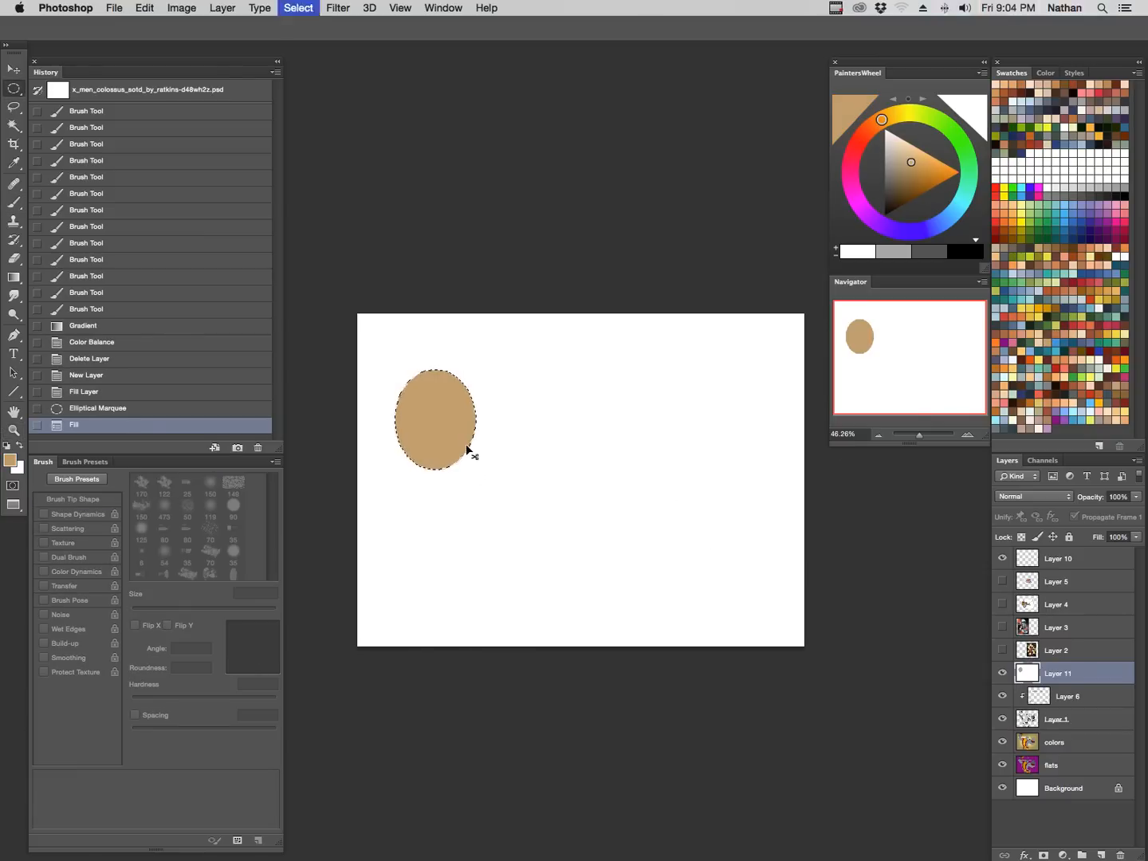
# Add a filled teal oval beside the tan one and a larger slate-blue circle next to it.
pyautogui.click(1011, 295)
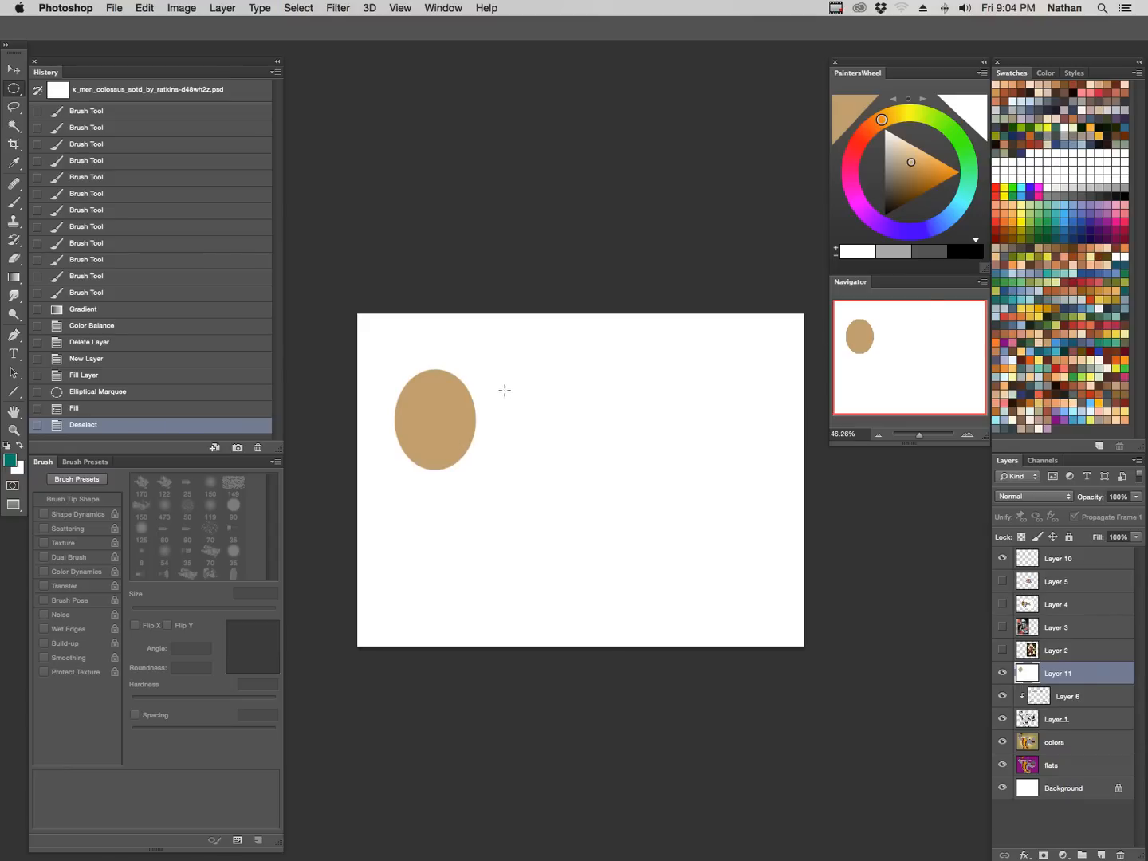
pyautogui.moveTo(496, 381); pyautogui.dragTo(564, 477)
pyautogui.hotkey('alt', 'BackSpace')
pyautogui.press('super+d')
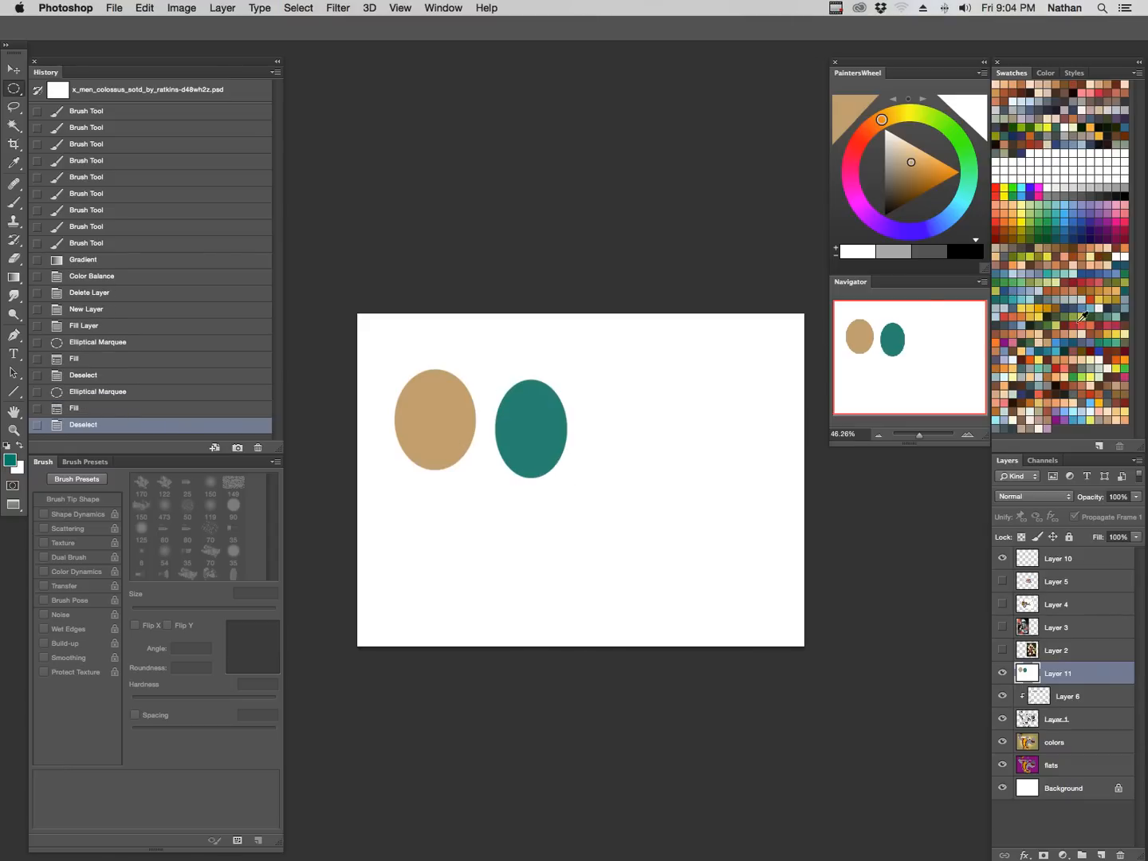
pyautogui.click(1094, 338)
pyautogui.moveTo(578, 368); pyautogui.dragTo(673, 462)
pyautogui.hotkey('alt', 'BackSpace')
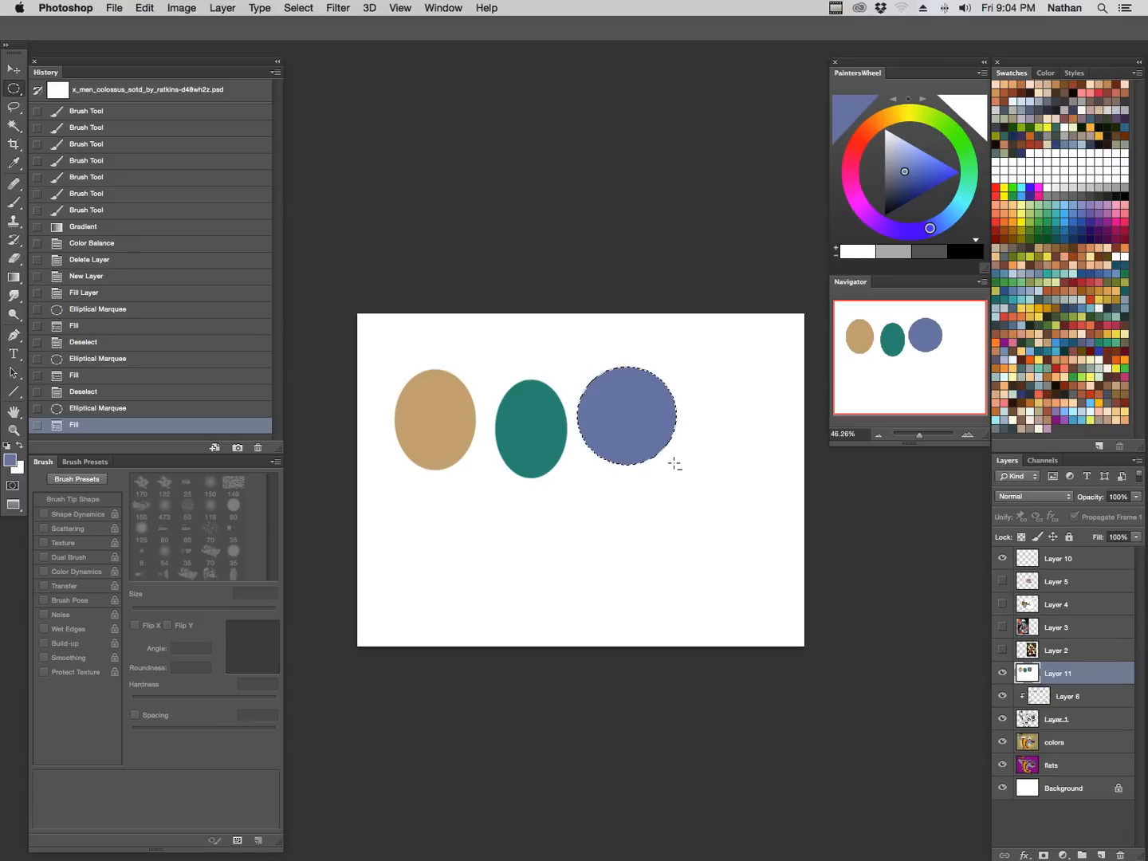
# Add a small pink oval at the end of the upper row and a brown circle below the tan oval.
pyautogui.click(1108, 413)
pyautogui.moveTo(717, 378); pyautogui.dragTo(771, 442)
pyautogui.hotkey('alt', 'BackSpace')
pyautogui.hotkey('ctrl', 'd')
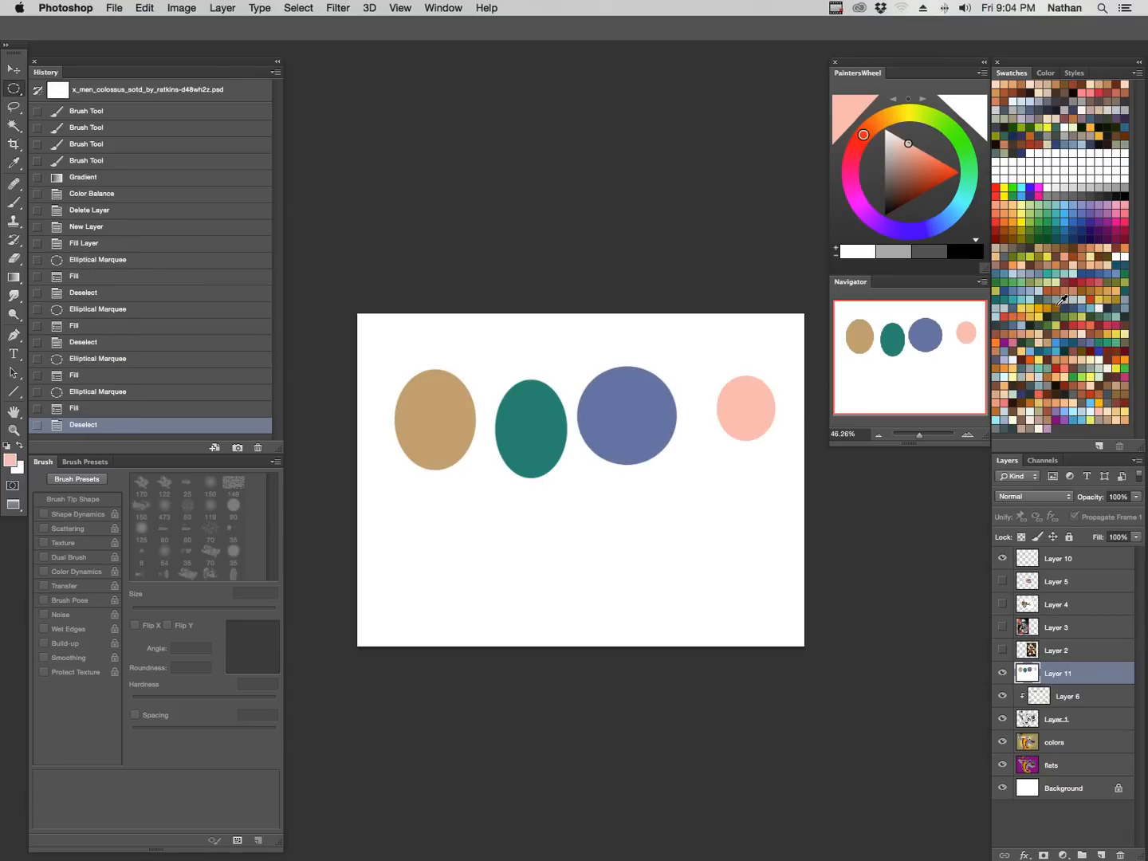
pyautogui.click(1059, 307)
pyautogui.moveTo(426, 501); pyautogui.dragTo(484, 569)
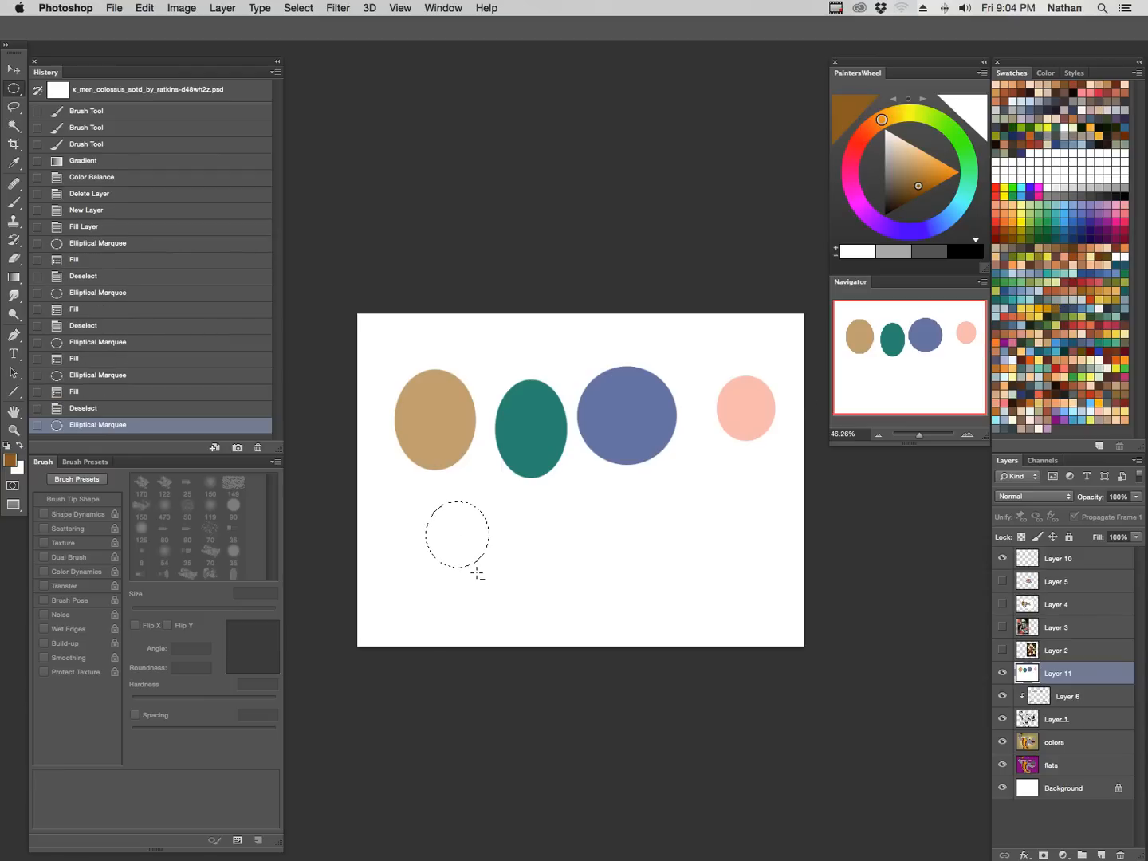
pyautogui.hotkey('alt', 'BackSpace')
pyautogui.hotkey('ctrl', 'd')
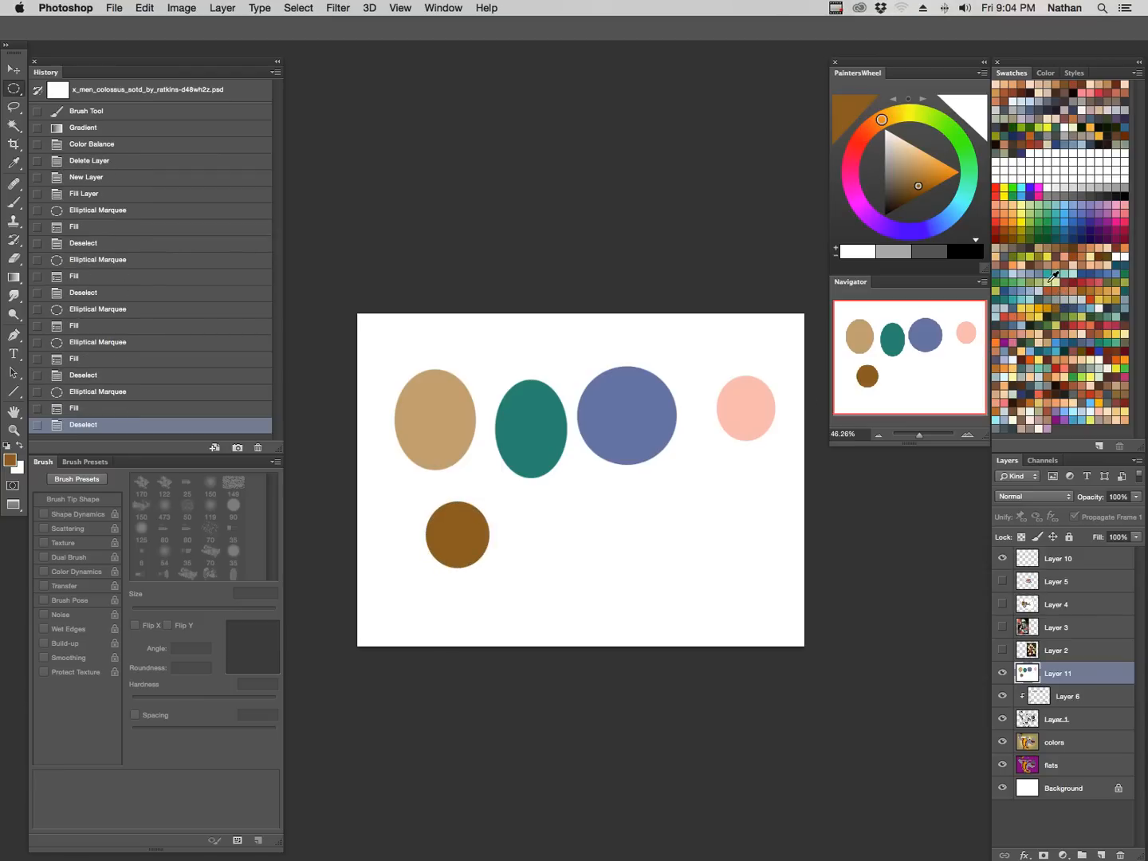
# Add a large pale yellow-green oval beside the brown circle and a smaller crimson oval next to it.
pyautogui.click(1037, 279)
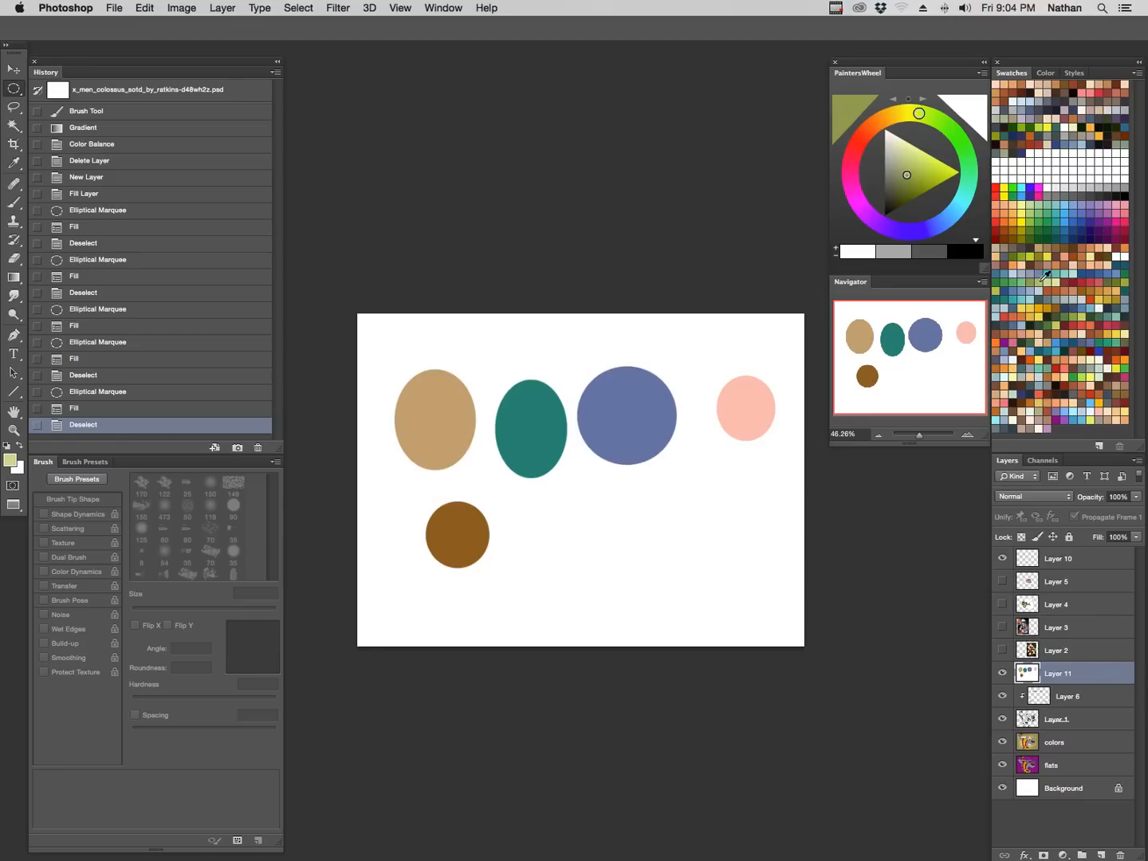
pyautogui.moveTo(527, 498); pyautogui.dragTo(644, 629)
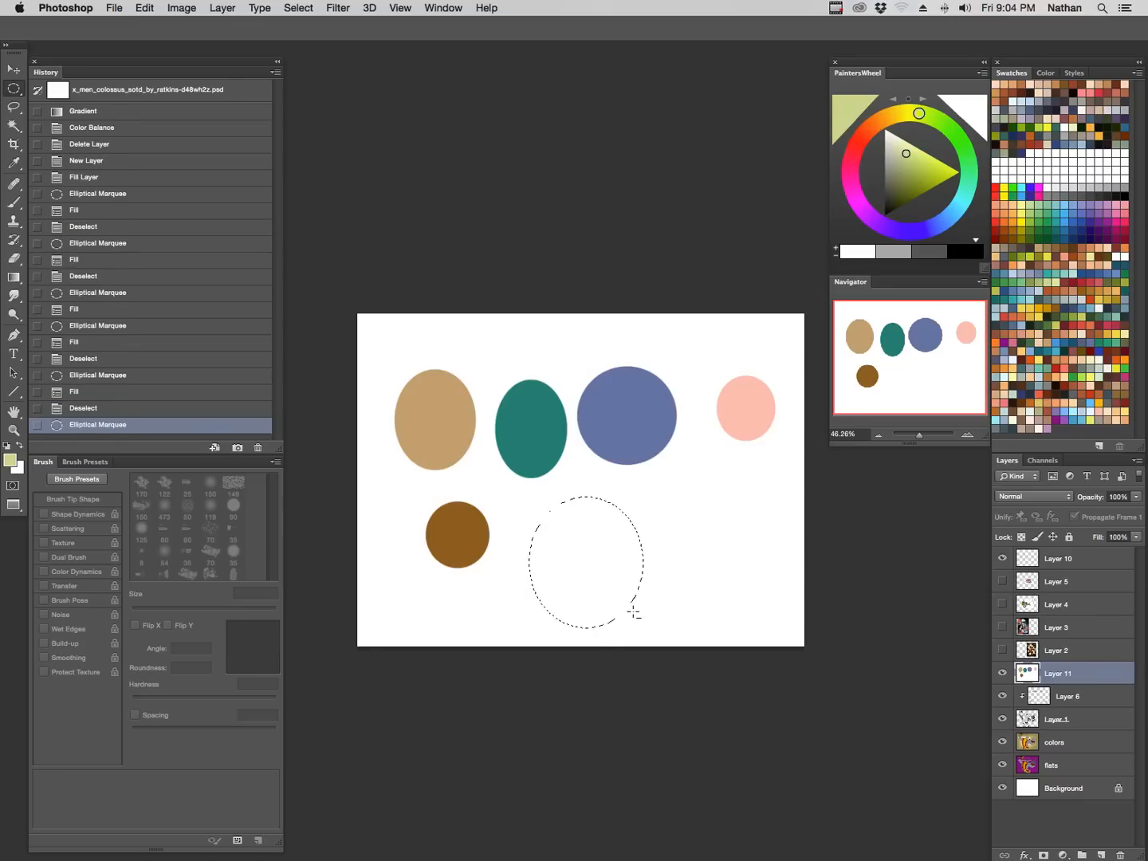
pyautogui.hotkey('alt', 'BackSpace')
pyautogui.hotkey('ctrl', 'd')
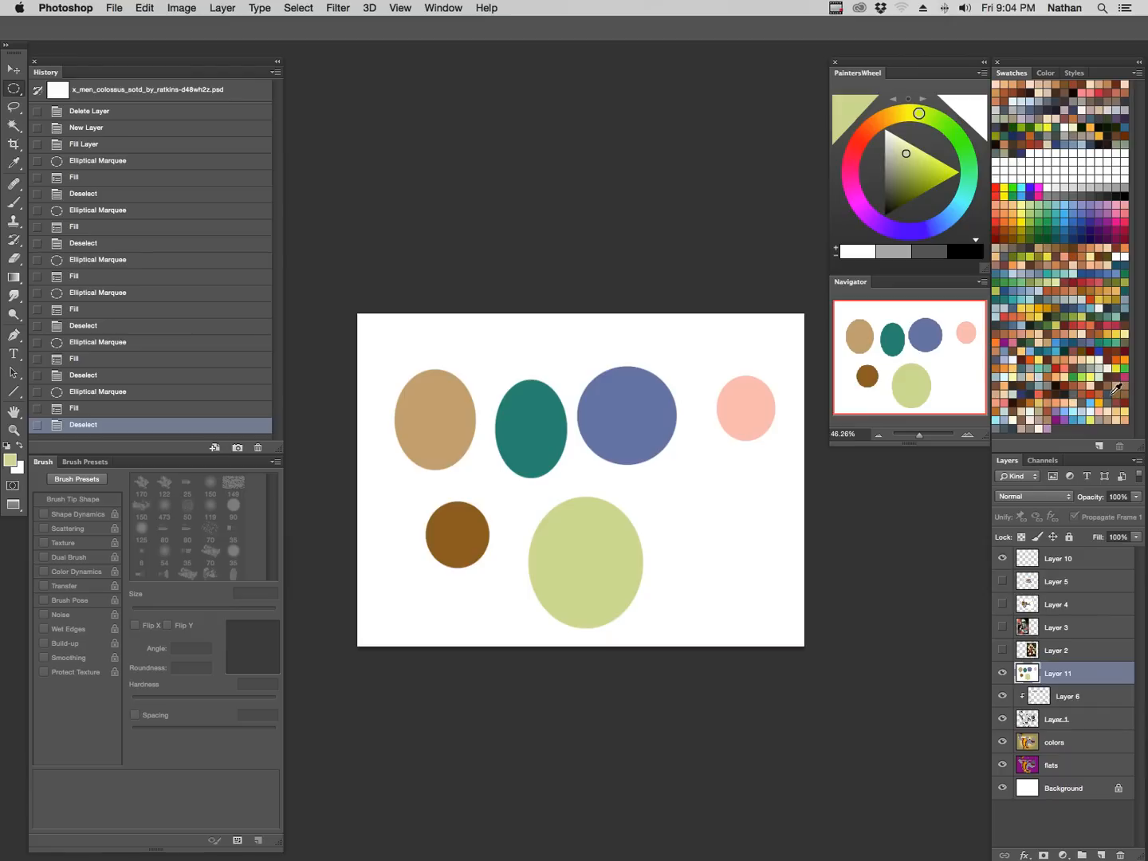
pyautogui.click(1109, 322)
pyautogui.moveTo(668, 494); pyautogui.dragTo(736, 577)
pyautogui.hotkey('alt', 'BackSpace')
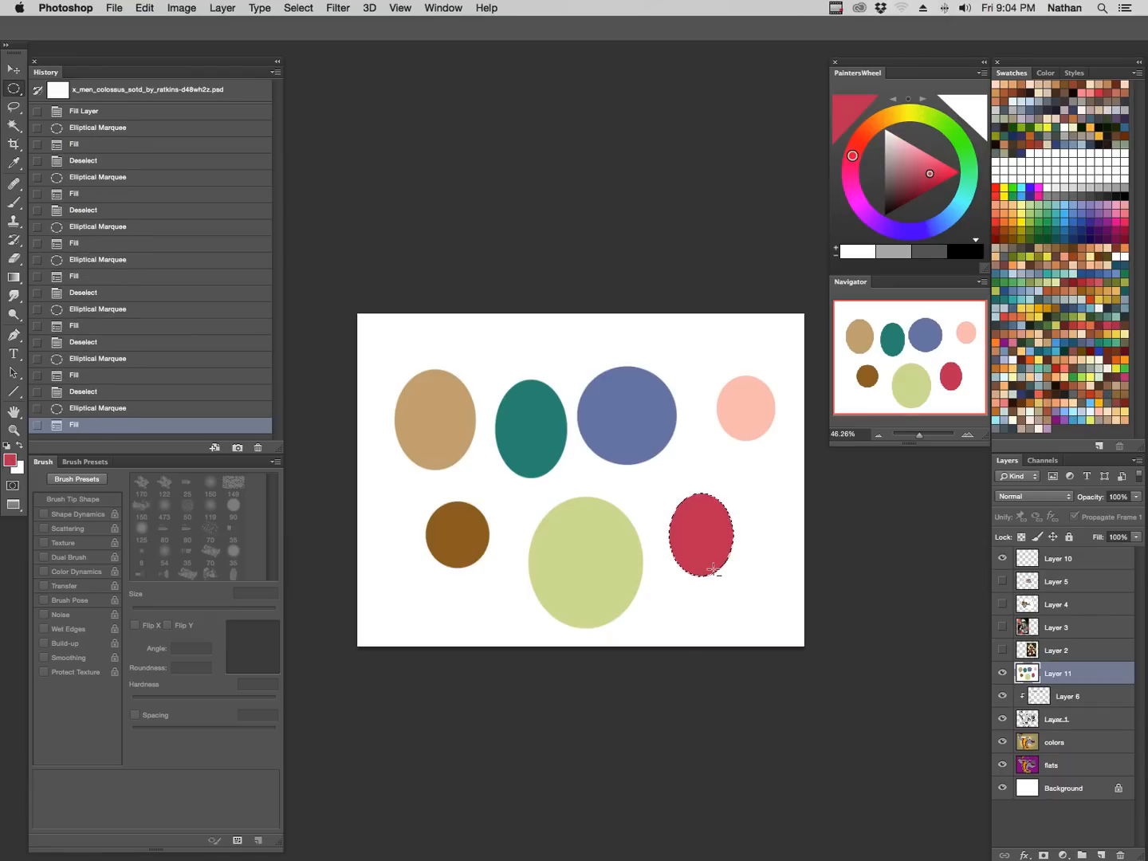
pyautogui.hotkey('ctrl', 'd')
# Switch to the Dodge tool with a 250 px brush and return the document to the standard window view.
pyautogui.press('o')
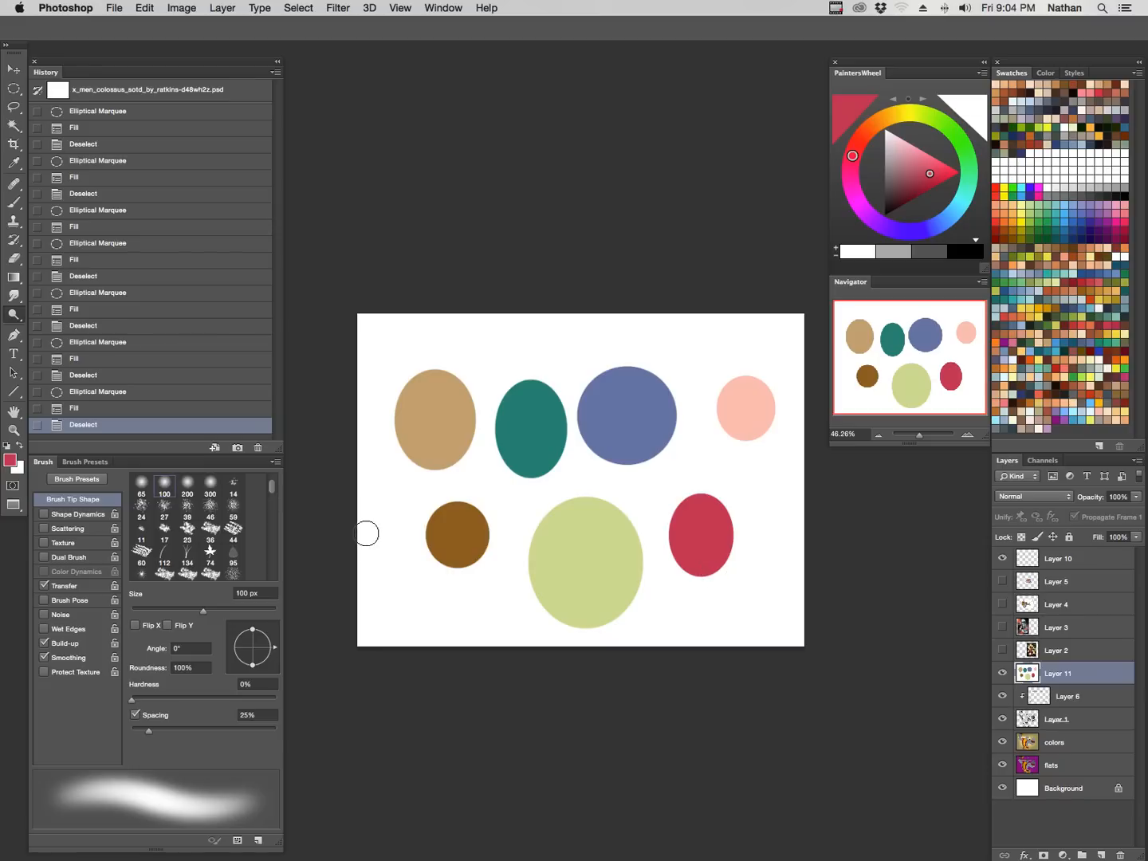
pyautogui.press(']')
pyautogui.press(']')
pyautogui.press(']')
pyautogui.press(']')
pyautogui.press(']')
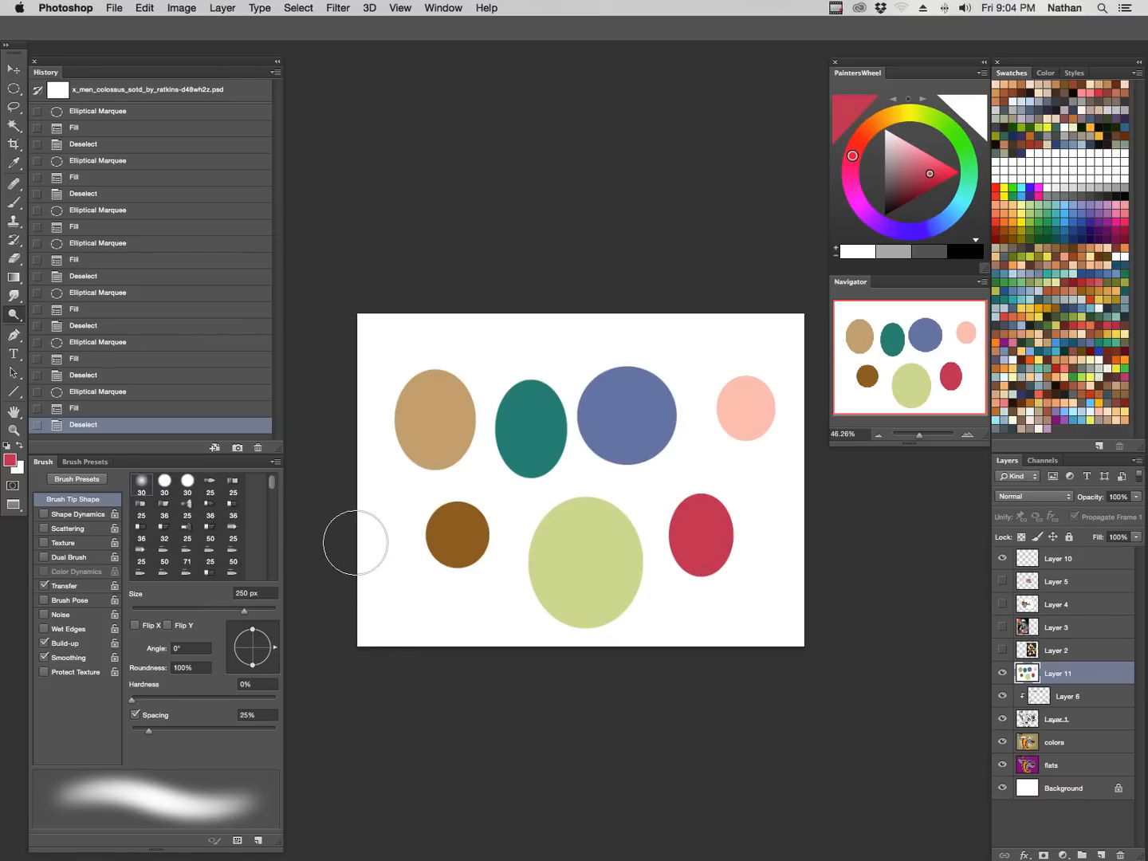
pyautogui.press('f')
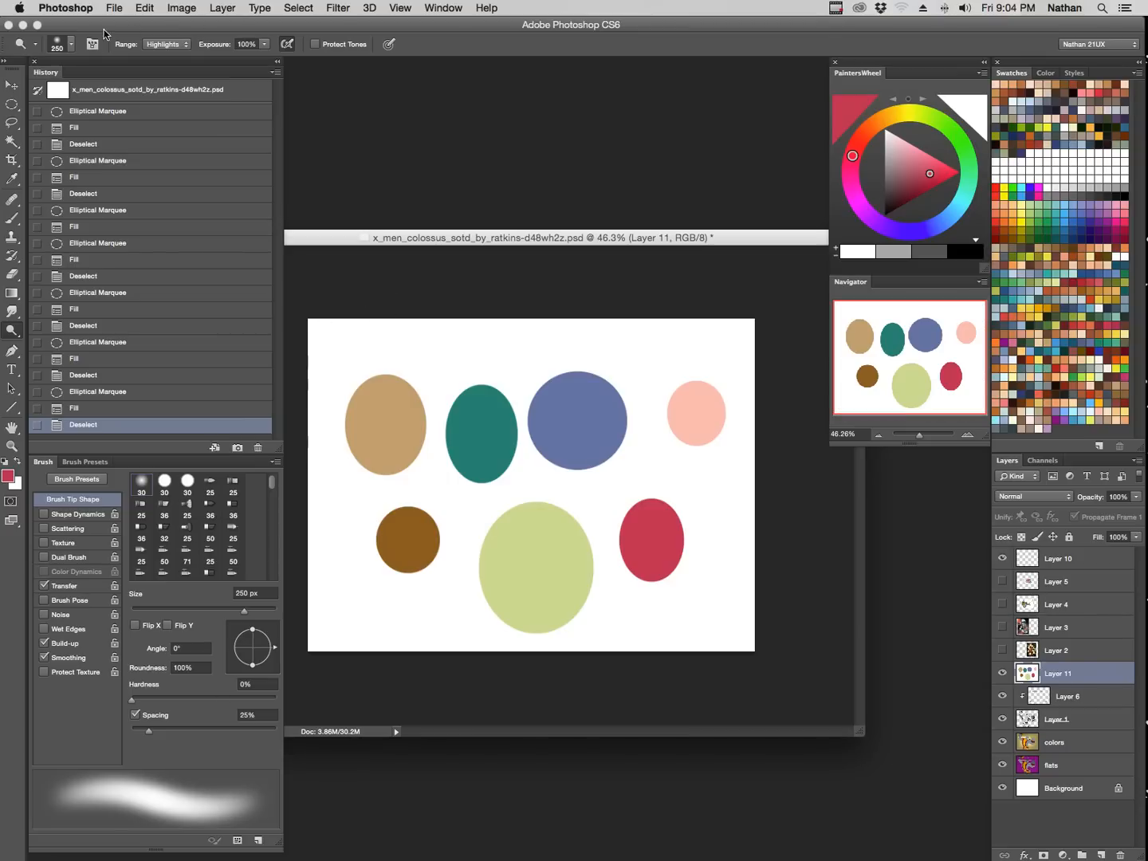
pyautogui.click(14, 333)
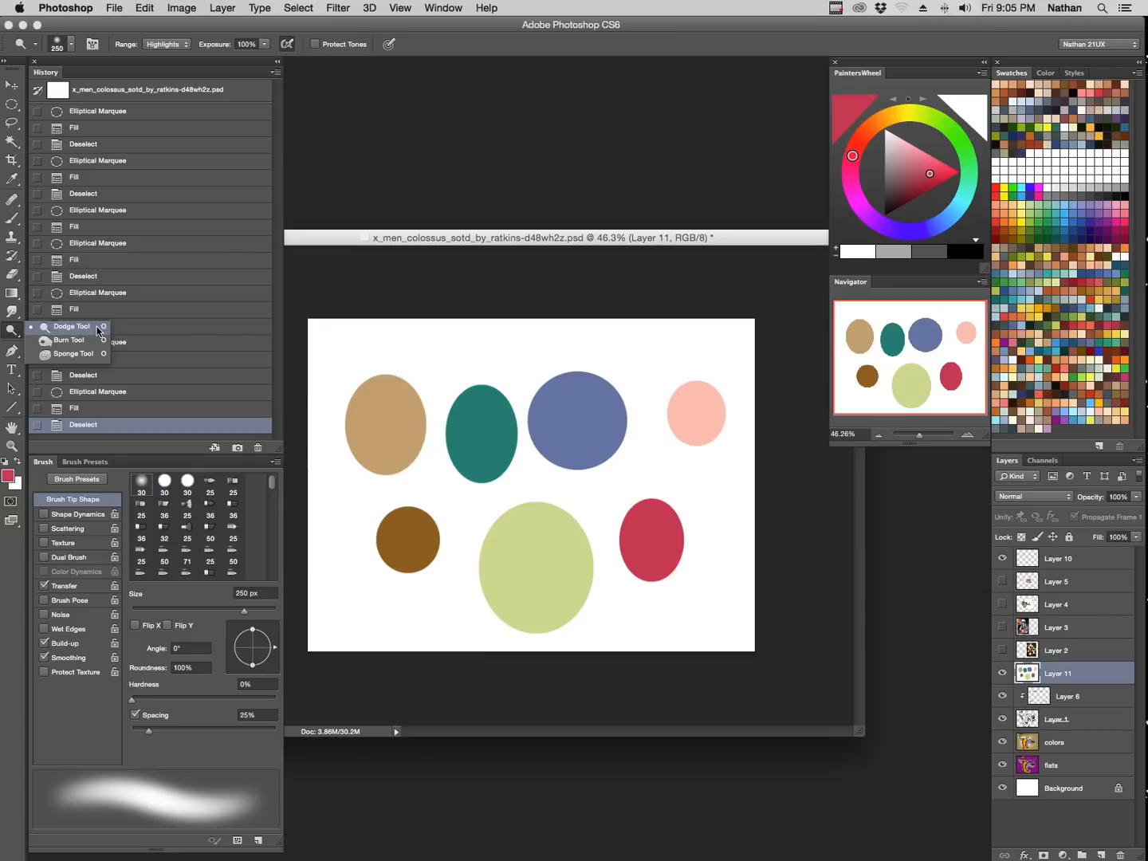
pyautogui.click(98, 328)
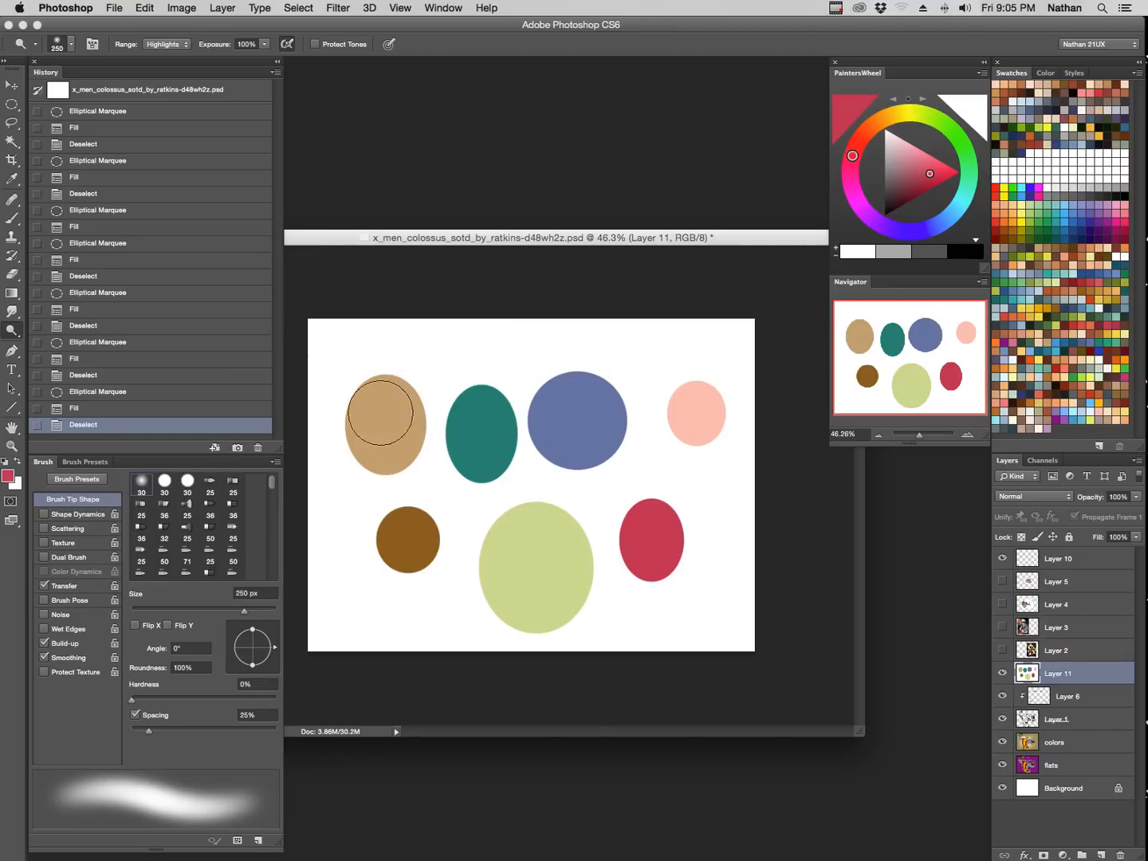
# Try lightening the upper part of the tan oval with the Dodge range set to Midtones, then revert those strokes.
pyautogui.click(187, 47)
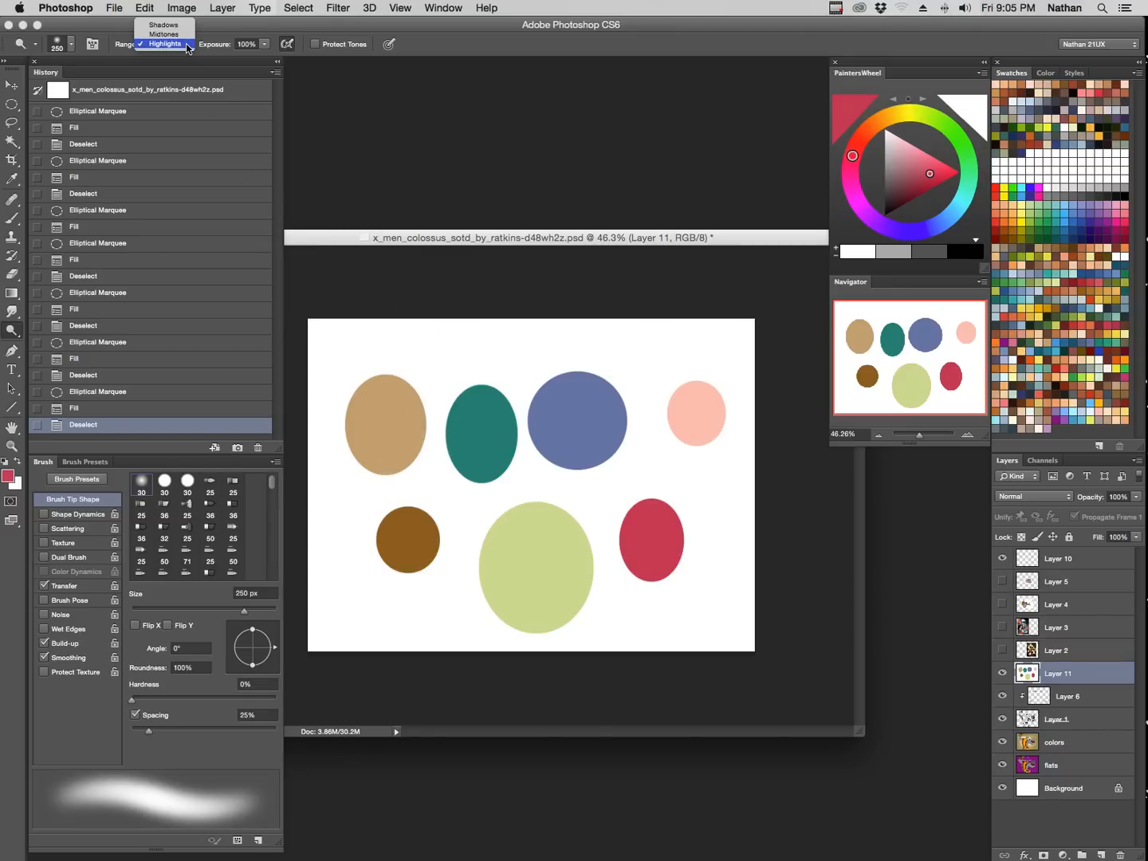
pyautogui.click(172, 45)
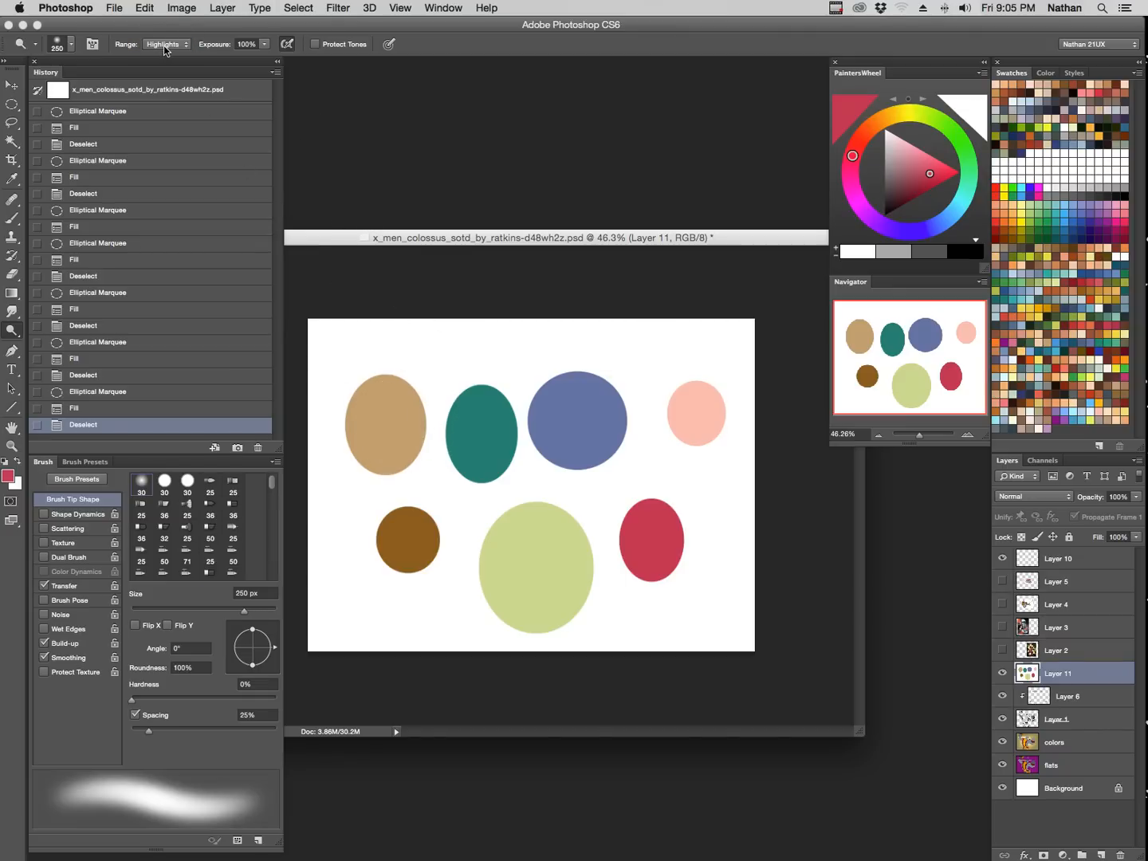
pyautogui.click(168, 48)
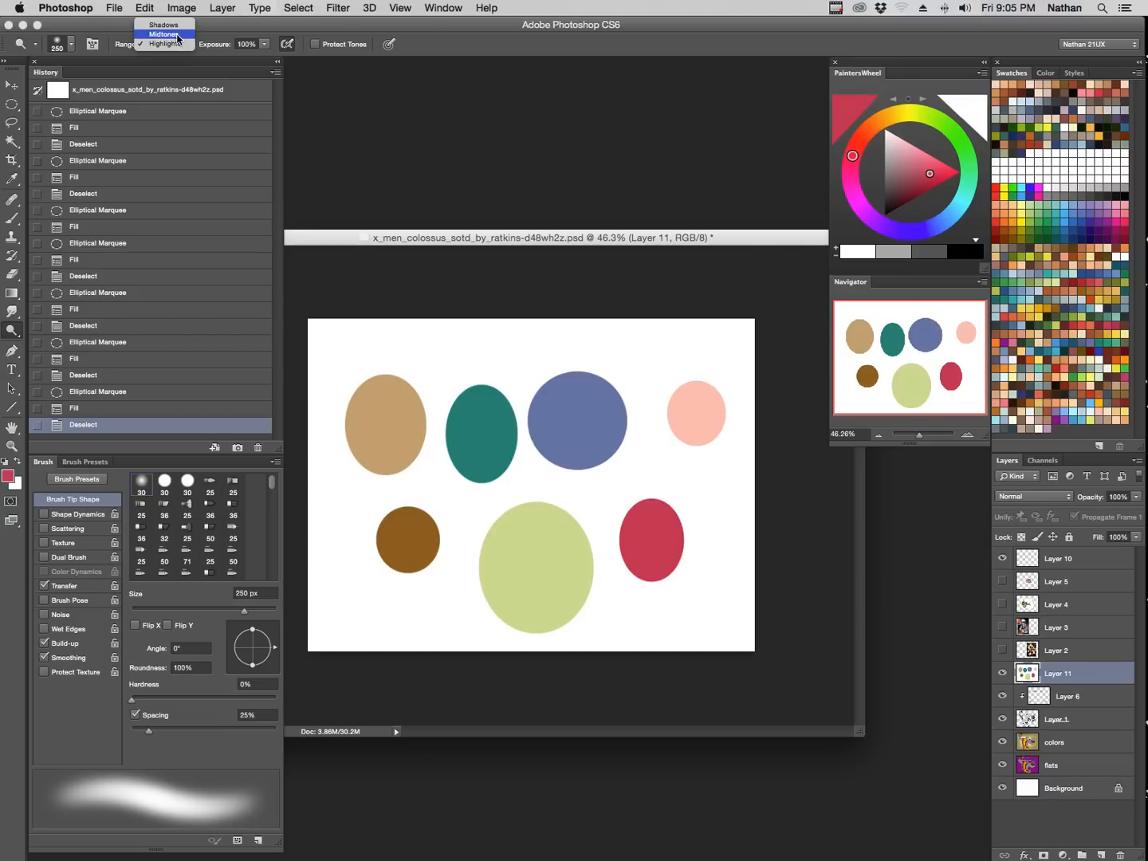
pyautogui.click(164, 34)
pyautogui.moveTo(379, 322)
pyautogui.mouseDown()
pyautogui.moveTo(393, 417)
pyautogui.moveTo(412, 379)
pyautogui.mouseUp()
pyautogui.moveTo(413, 370)
pyautogui.mouseDown()
pyautogui.moveTo(418, 348)
pyautogui.moveTo(417, 375)
pyautogui.mouseUp()
pyautogui.moveTo(417, 367); pyautogui.dragTo(415, 392)
pyautogui.click(415, 396)
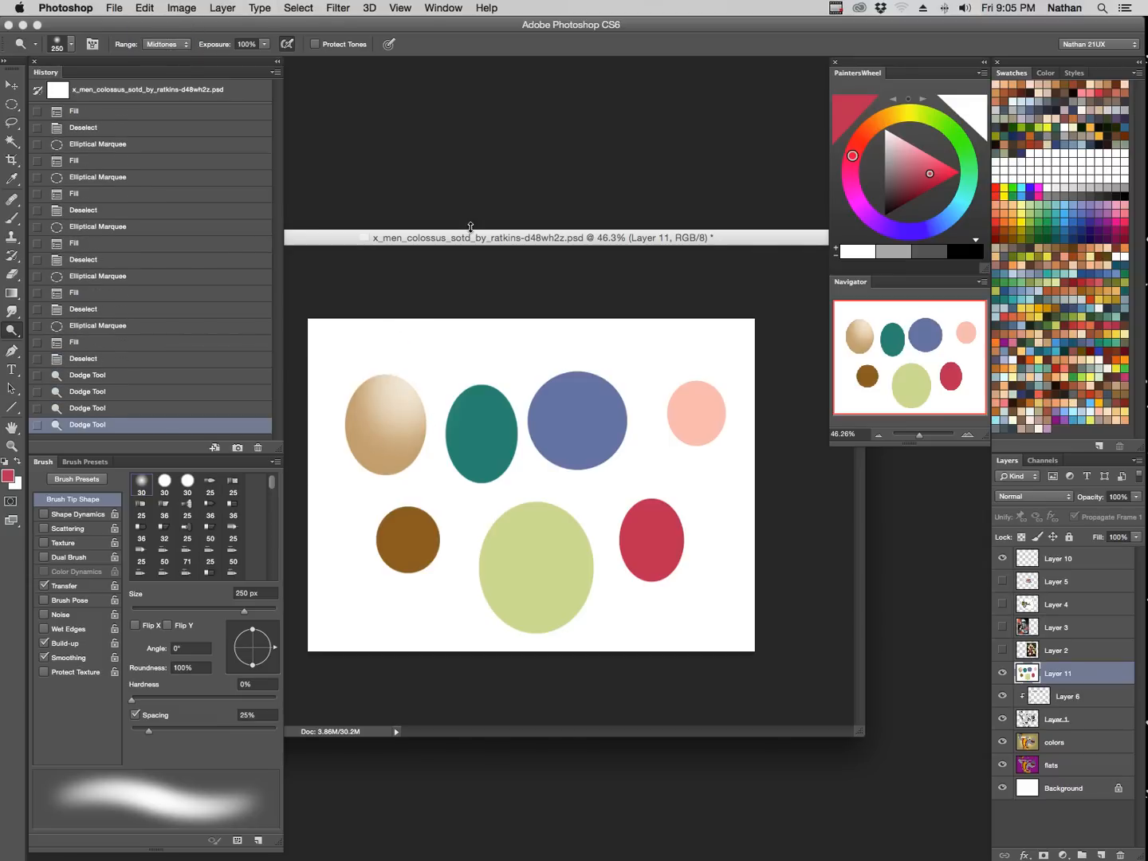
pyautogui.click(73, 360)
# Try dodging the tan oval with the range set to Highlights and Protect Tones enabled, then undo the strokes.
pyautogui.click(184, 44)
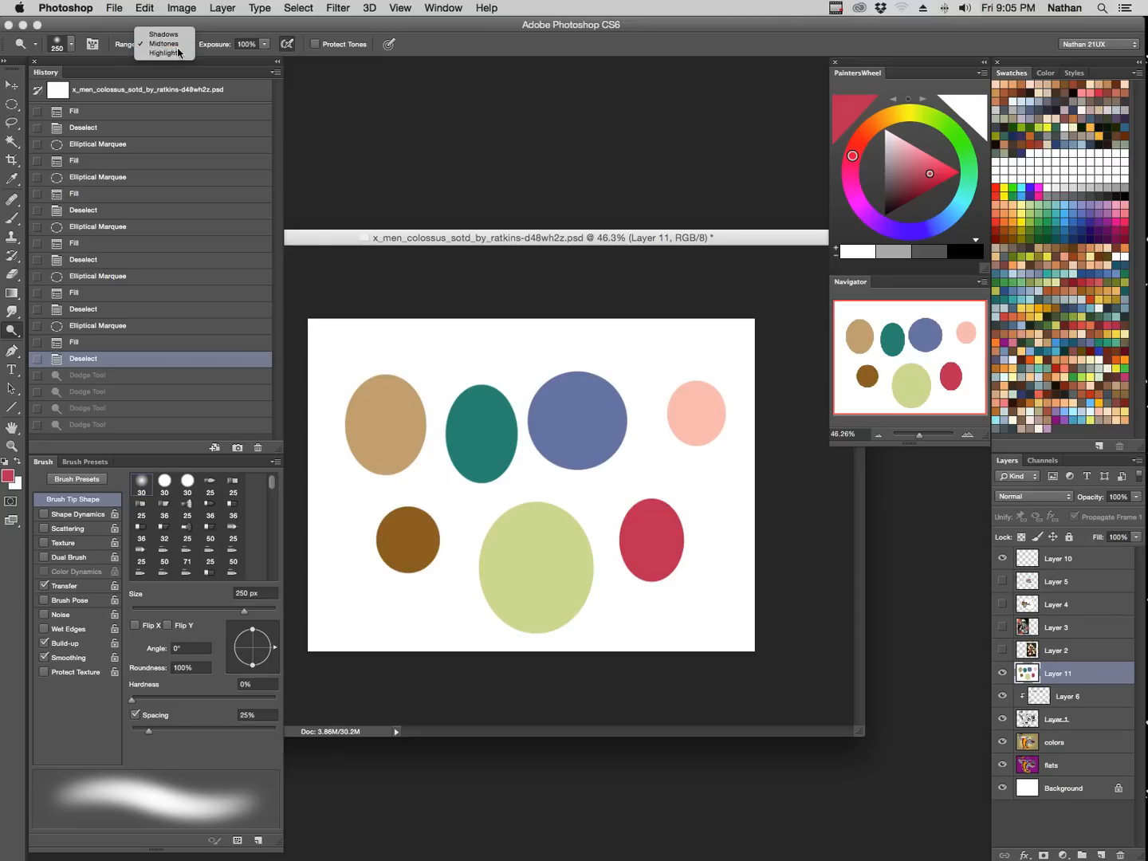
pyautogui.click(167, 54)
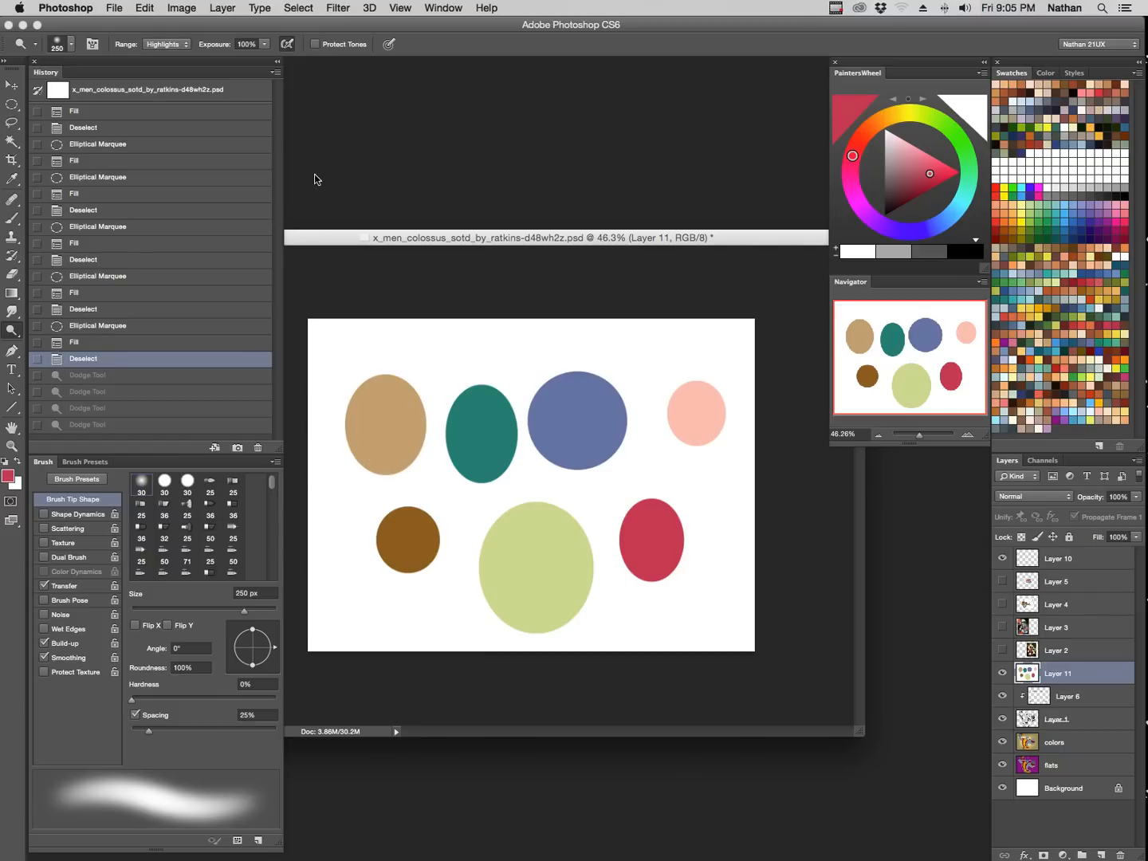
pyautogui.click(314, 45)
pyautogui.moveTo(381, 416); pyautogui.dragTo(422, 342)
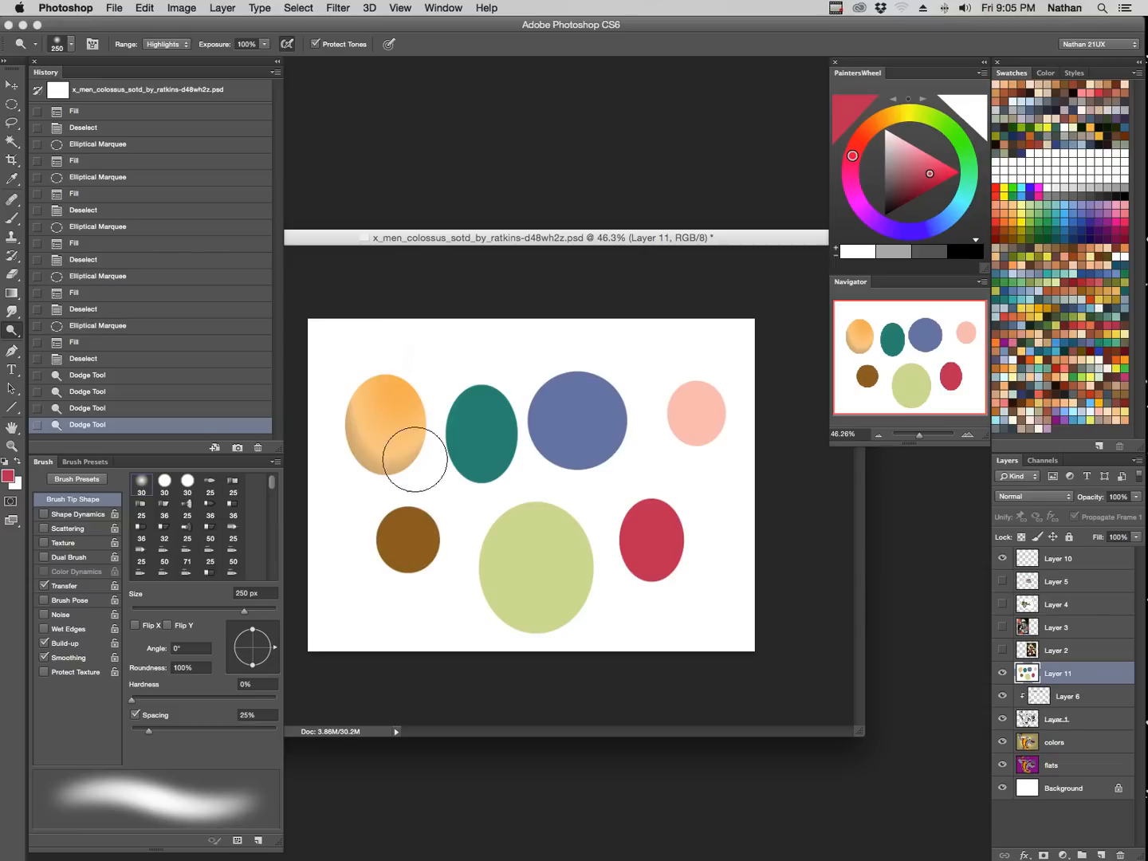
pyautogui.press('super+alt+z')
pyautogui.press('super+alt+z')
pyautogui.press('super+alt+z')
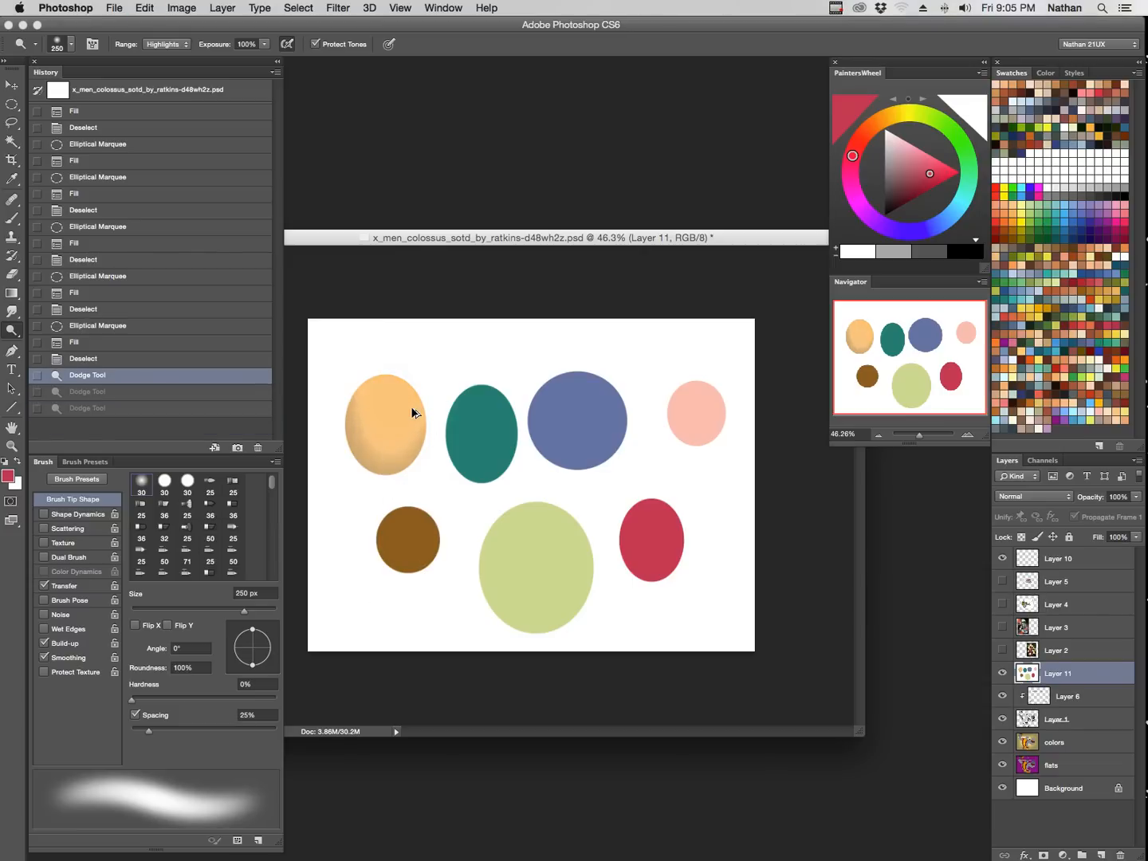
pyautogui.press('super+alt+z')
# Try dodging the tan oval with and without Protect Tones to compare the effect, undoing each attempt.
pyautogui.click(315, 44)
pyautogui.moveTo(392, 408); pyautogui.dragTo(405, 356)
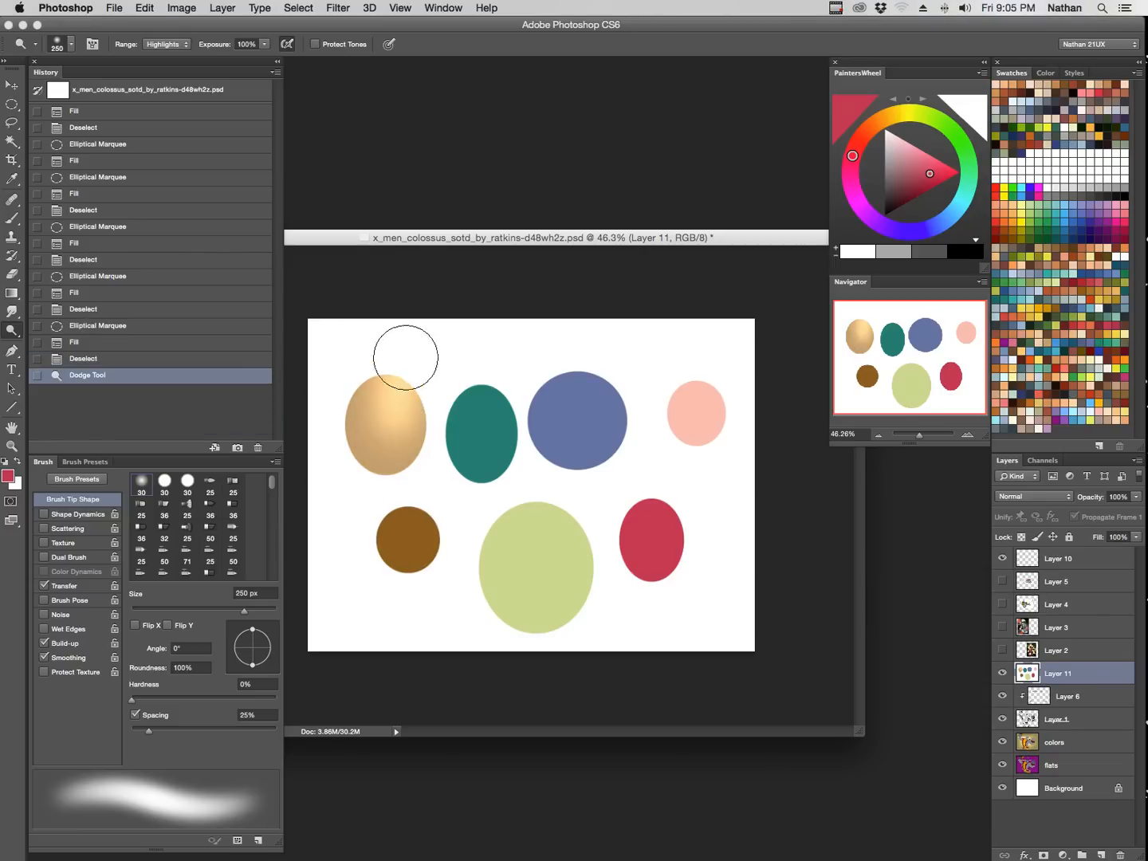
pyautogui.press('super+alt+z')
pyautogui.moveTo(389, 422)
pyautogui.mouseDown()
pyautogui.moveTo(404, 354)
pyautogui.moveTo(427, 387)
pyautogui.moveTo(392, 429)
pyautogui.moveTo(413, 331)
pyautogui.mouseUp()
pyautogui.press('super+alt+z')
pyautogui.press('super+alt+z')
pyautogui.press('super+alt+z')
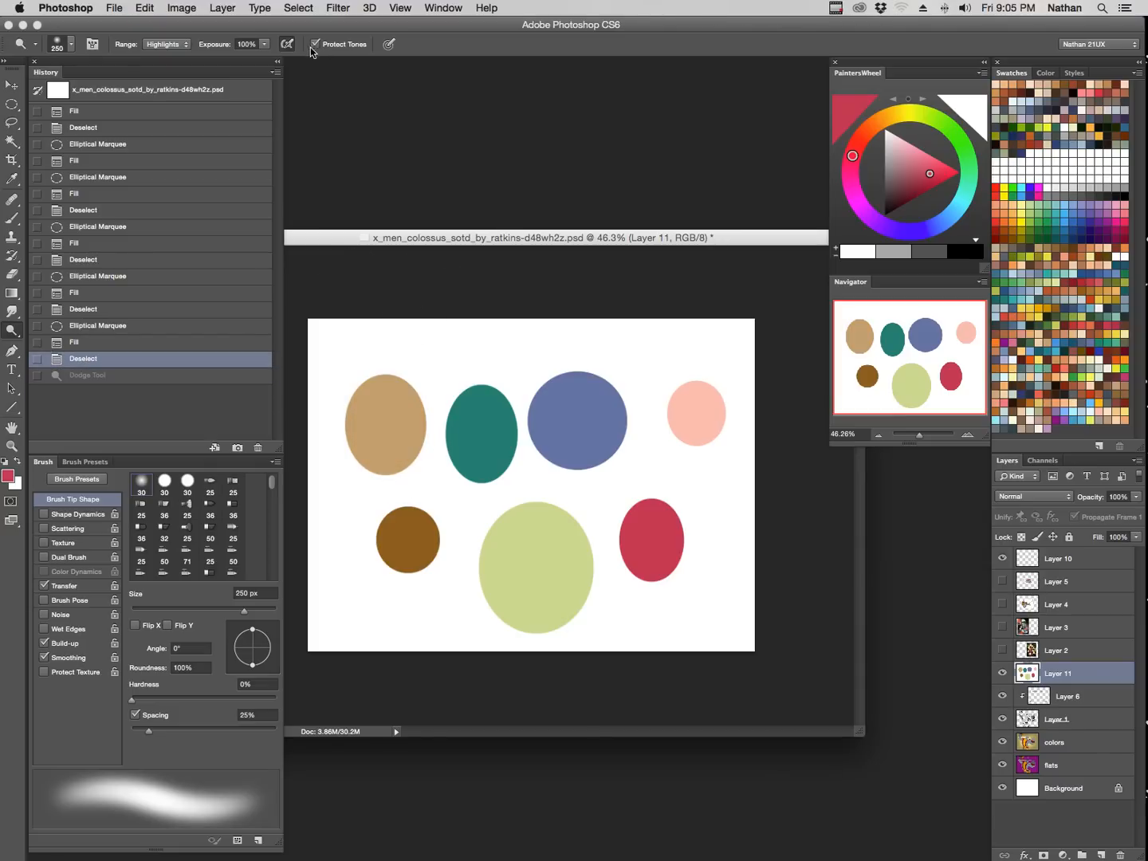
# Disable Protect Tones and dodge a soft highlight onto the upper part of the tan oval.
pyautogui.click(315, 44)
pyautogui.moveTo(388, 431); pyautogui.dragTo(407, 310)
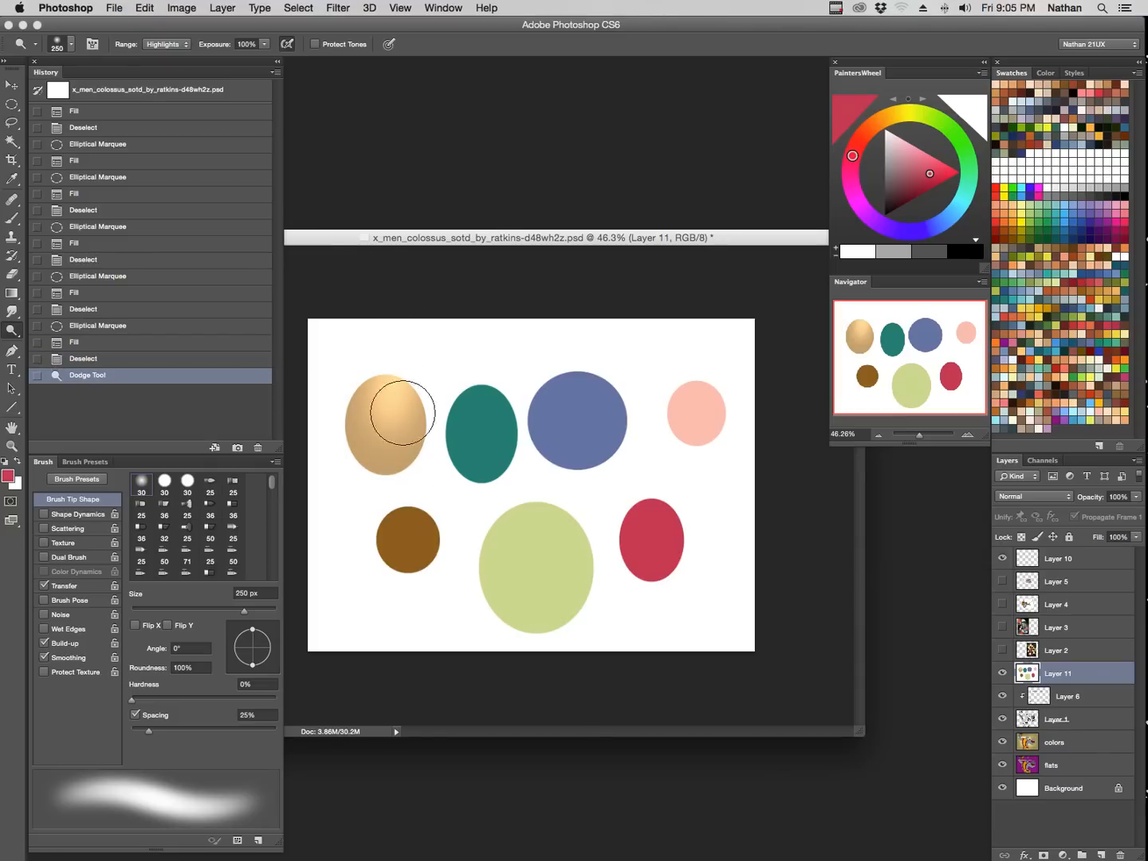
pyautogui.press('super+alt+z')
pyautogui.moveTo(386, 438); pyautogui.dragTo(422, 305)
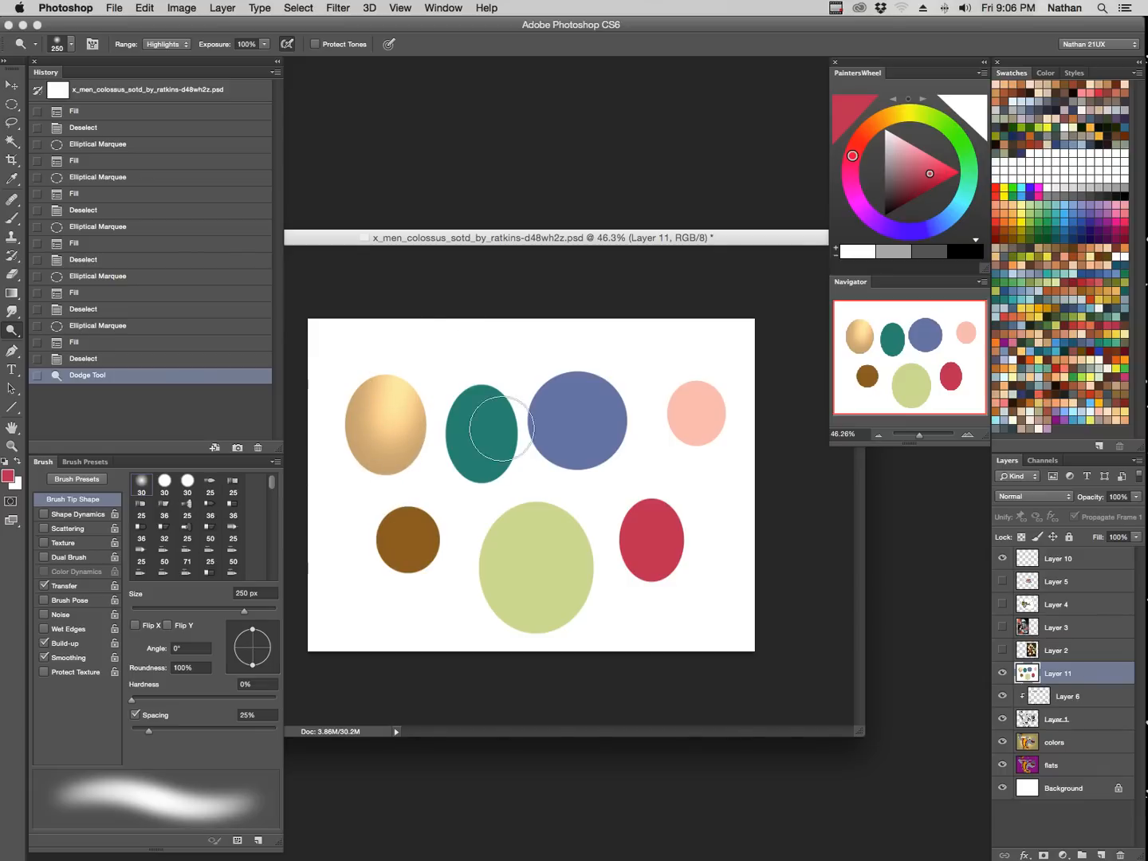
# Dodge soft highlights onto the upper parts of the teal oval, the slate-blue circle and the small pink oval.
pyautogui.moveTo(487, 423)
pyautogui.mouseDown()
pyautogui.moveTo(489, 434)
pyautogui.moveTo(515, 304)
pyautogui.mouseUp()
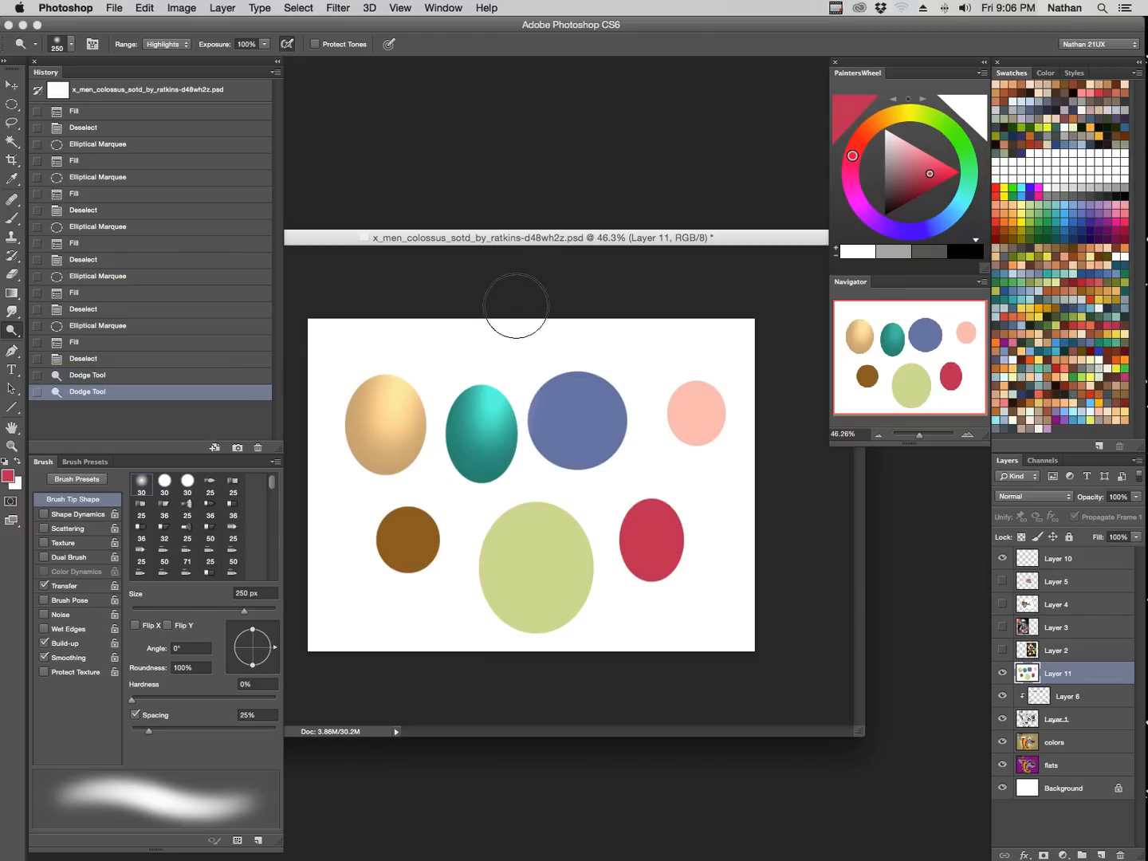
pyautogui.press('super+z')
pyautogui.moveTo(489, 409); pyautogui.dragTo(514, 292)
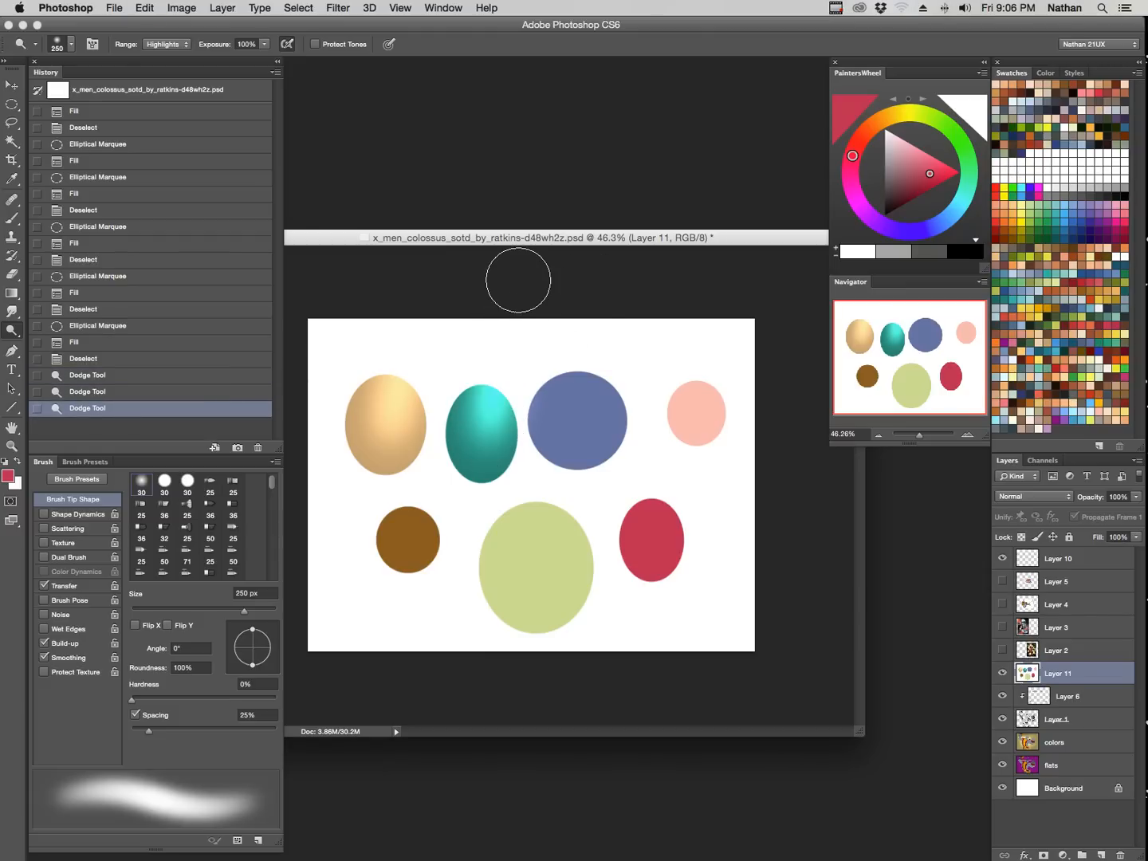
pyautogui.moveTo(574, 383)
pyautogui.mouseDown()
pyautogui.moveTo(586, 423)
pyautogui.moveTo(626, 326)
pyautogui.mouseUp()
pyautogui.moveTo(590, 431)
pyautogui.mouseDown()
pyautogui.moveTo(662, 272)
pyautogui.moveTo(685, 243)
pyautogui.mouseUp()
pyautogui.moveTo(701, 414); pyautogui.dragTo(716, 359)
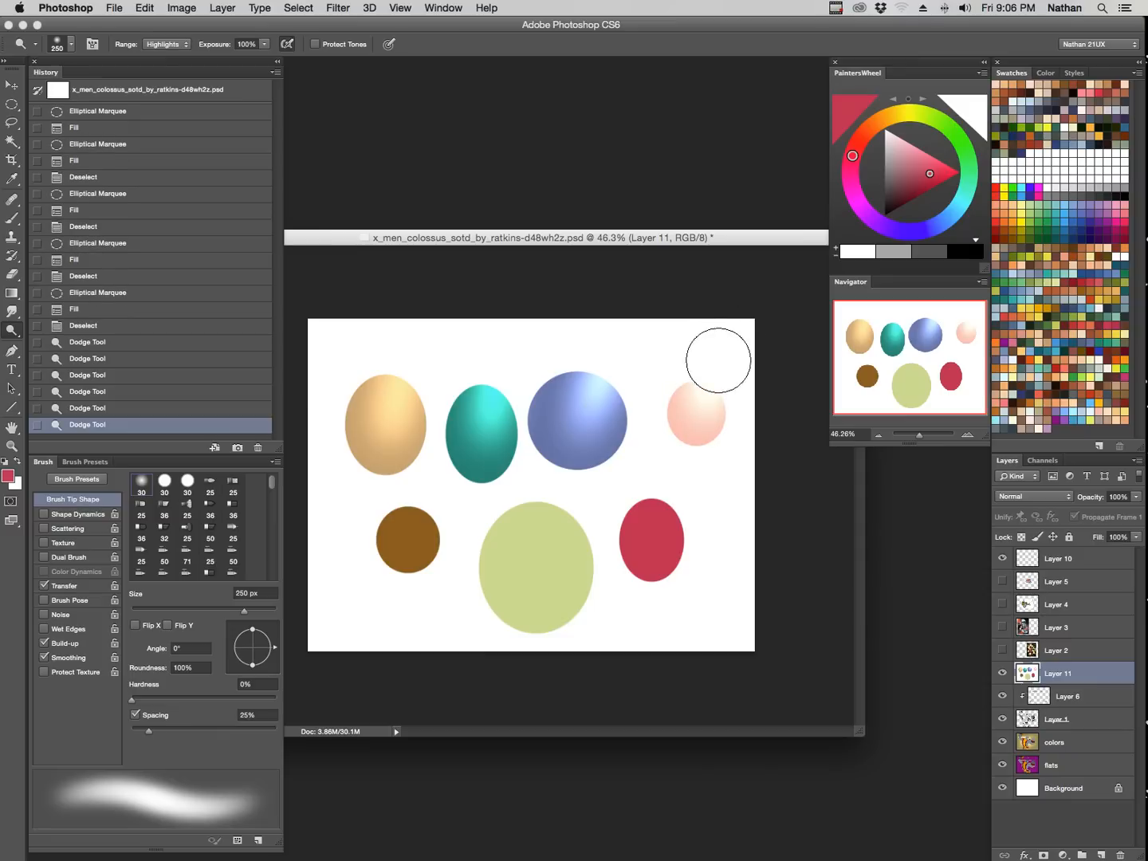
# Dodge the upper part of the brown circle and add a small bright highlight spot with a reduced brush.
pyautogui.moveTo(398, 539); pyautogui.dragTo(435, 492)
pyautogui.press('[')
pyautogui.press('[')
pyautogui.press('[')
pyautogui.press('[')
pyautogui.press('[')
pyautogui.press('[')
pyautogui.press('[')
pyautogui.press('[')
pyautogui.press('[')
pyautogui.click(418, 518)
pyautogui.press(']')
pyautogui.press('z')
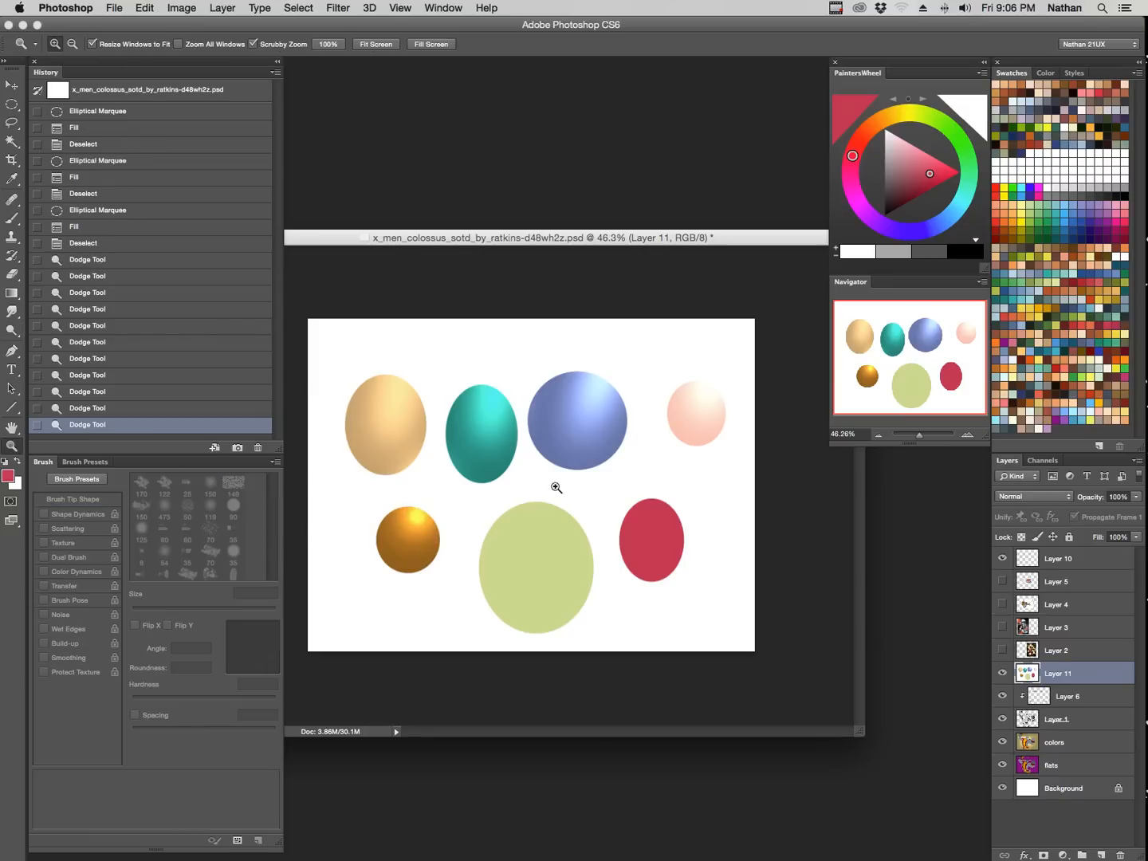
pyautogui.press('o')
# Enlarge the Dodge brush and lighten the upper part of the large pale yellow-green oval.
pyautogui.click(543, 550)
pyautogui.press(']')
pyautogui.press(']')
pyautogui.press(']')
pyautogui.press(']')
pyautogui.press(']')
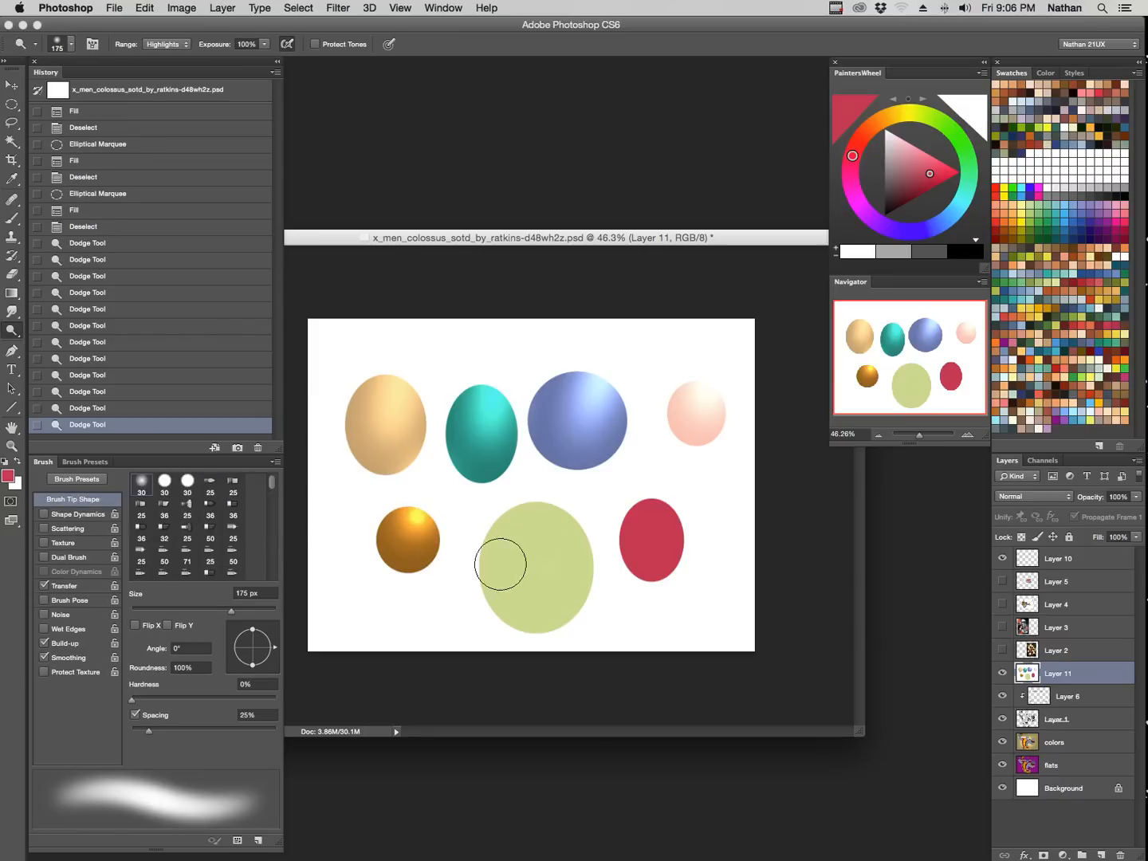
pyautogui.moveTo(542, 562)
pyautogui.mouseDown()
pyautogui.moveTo(559, 504)
pyautogui.moveTo(590, 507)
pyautogui.moveTo(595, 530)
pyautogui.moveTo(545, 544)
pyautogui.moveTo(560, 517)
pyautogui.mouseUp()
# Dodge the upper part of the crimson oval and add a brighter highlight spot with a 100 px brush.
pyautogui.press('[')
pyautogui.press('[')
pyautogui.moveTo(660, 532); pyautogui.dragTo(676, 488)
pyautogui.press('[')
pyautogui.press('[')
pyautogui.press('[')
pyautogui.press('[')
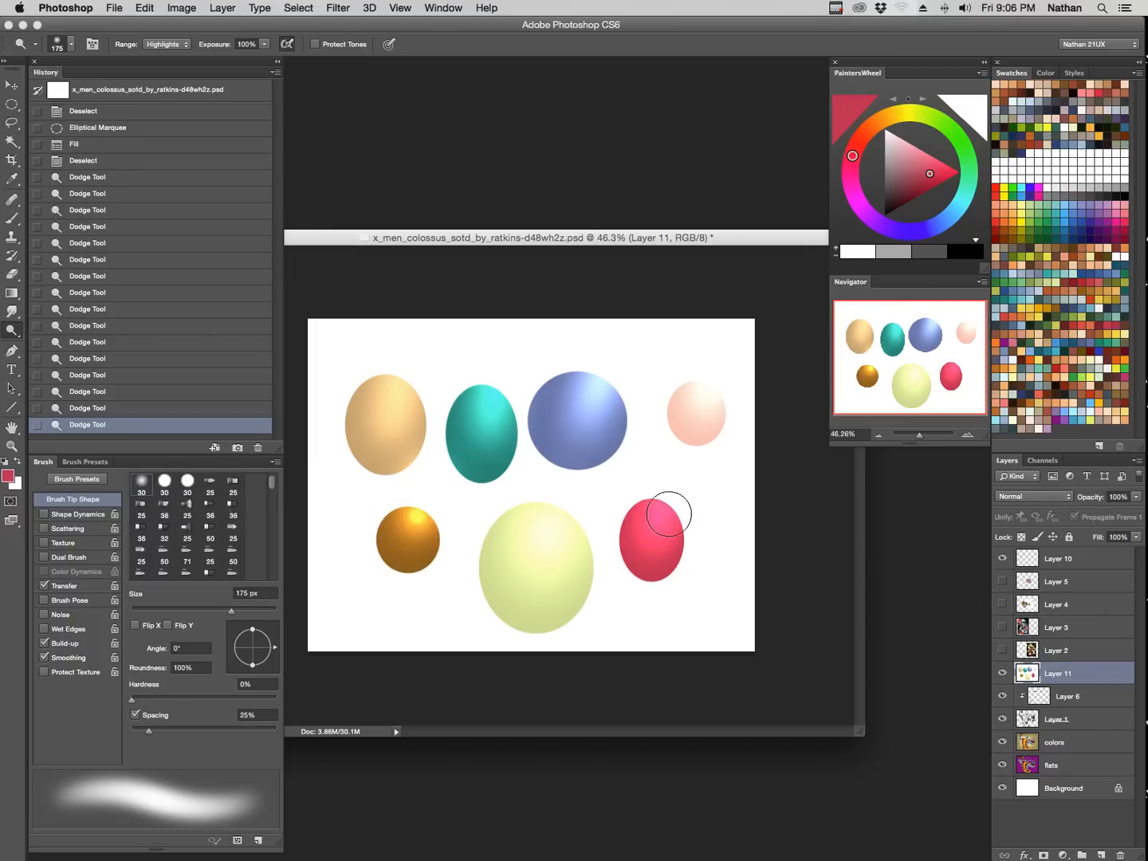
pyautogui.click(657, 520)
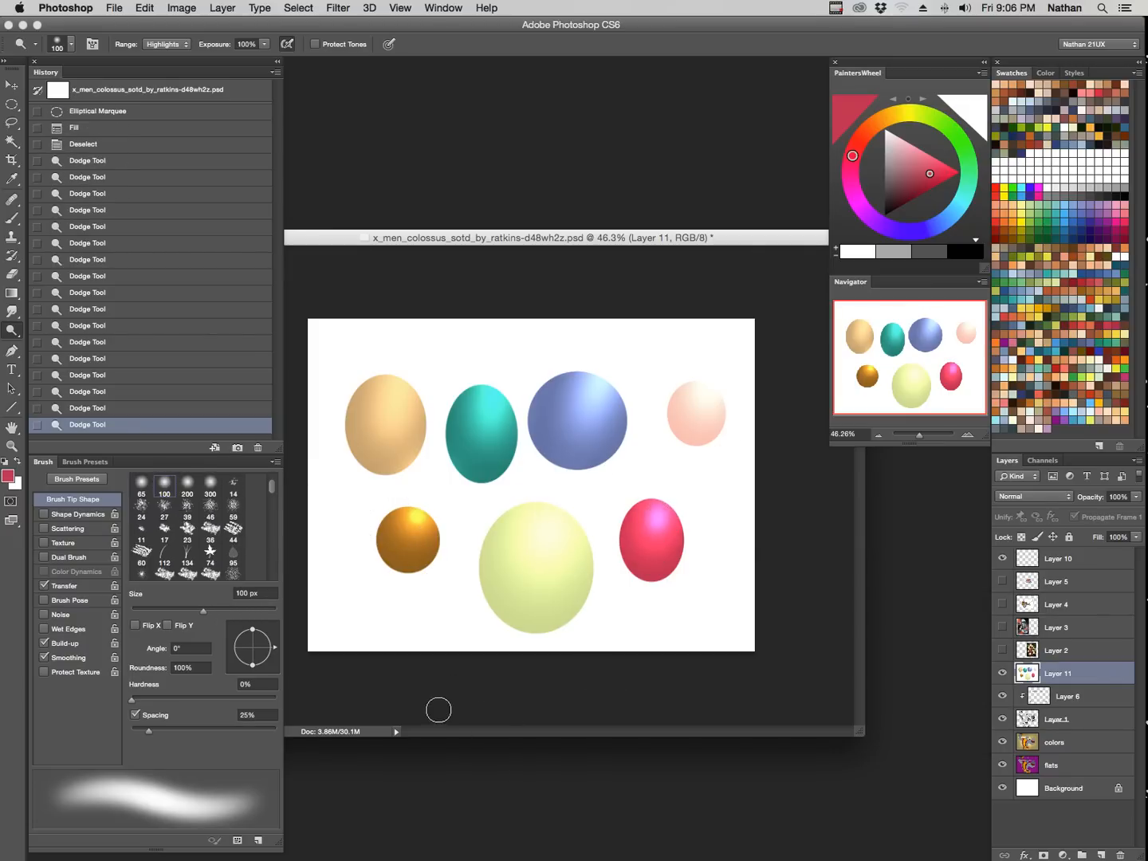
# Examine the shading on the brown, pale yellow-green and crimson ovals up close in full-screen view without panels.
pyautogui.press('f')
pyautogui.press('z')
pyautogui.moveTo(487, 478); pyautogui.dragTo(579, 456)
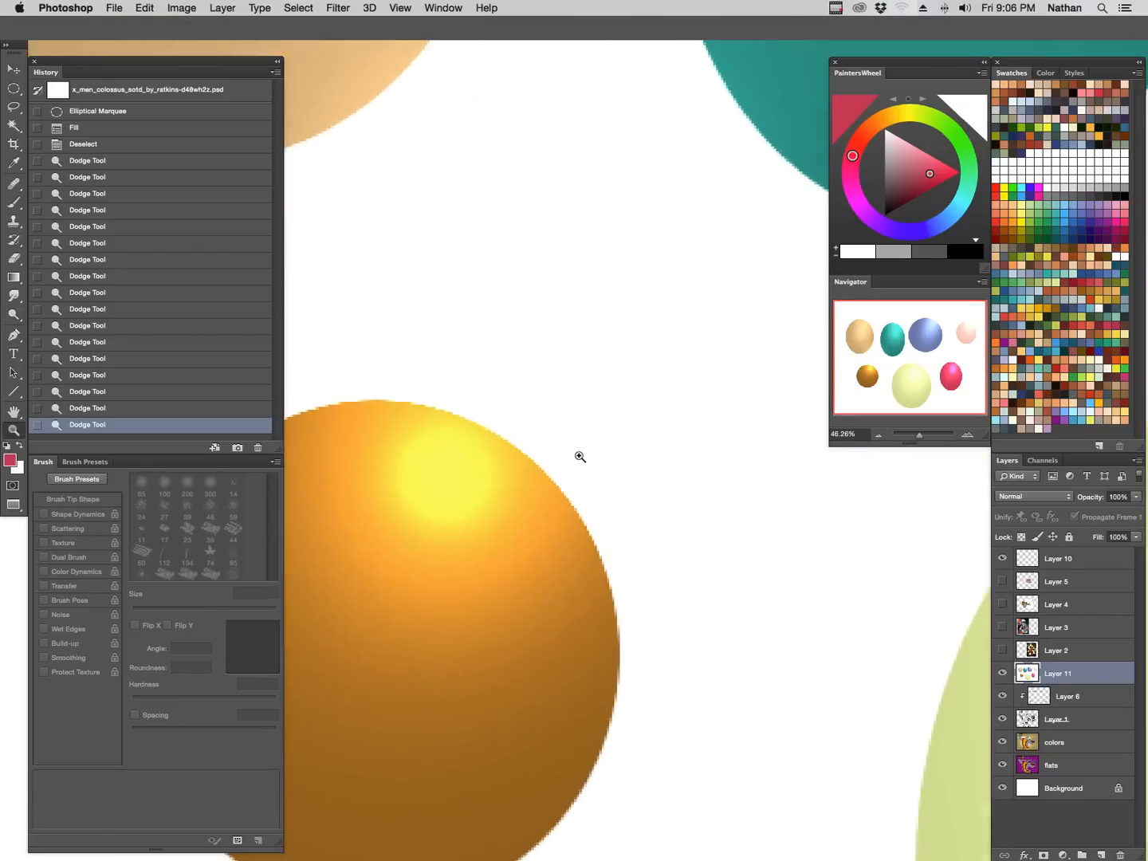
pyautogui.press('Tab')
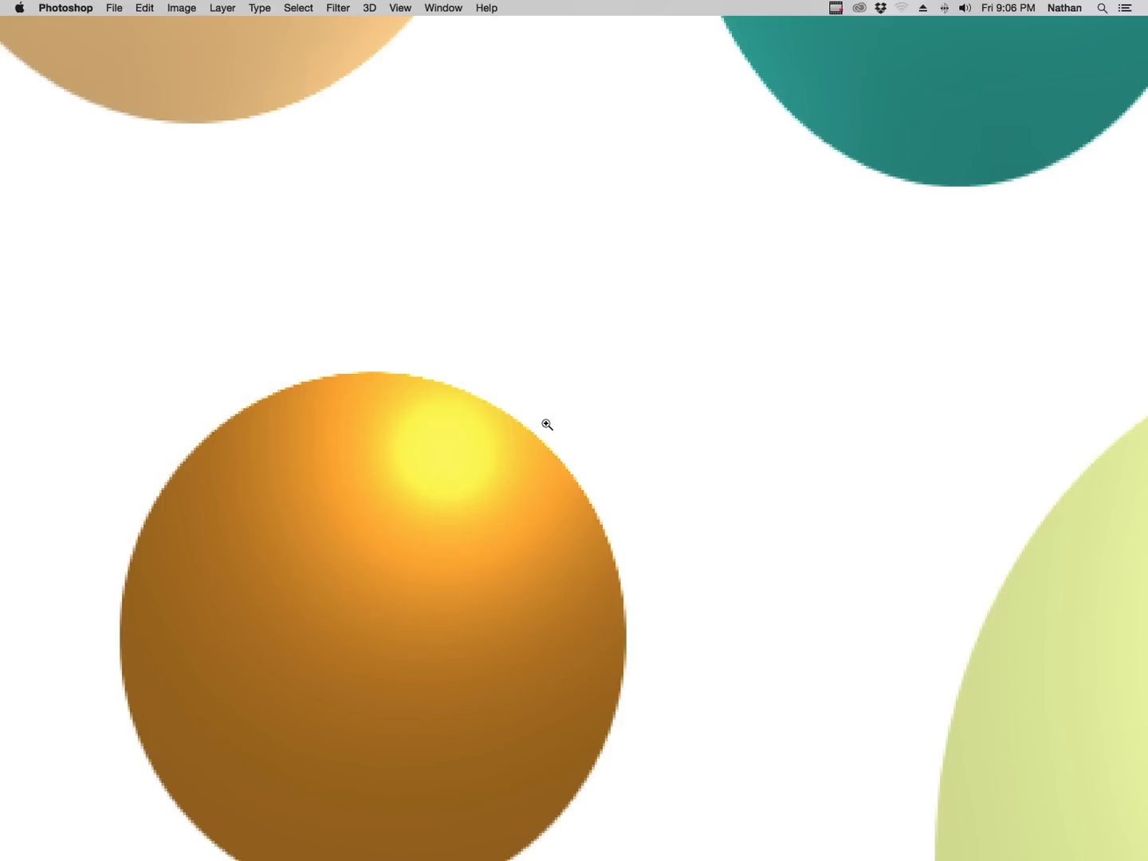
pyautogui.keyDown('alt'); pyautogui.click(577, 483); pyautogui.keyUp('alt')
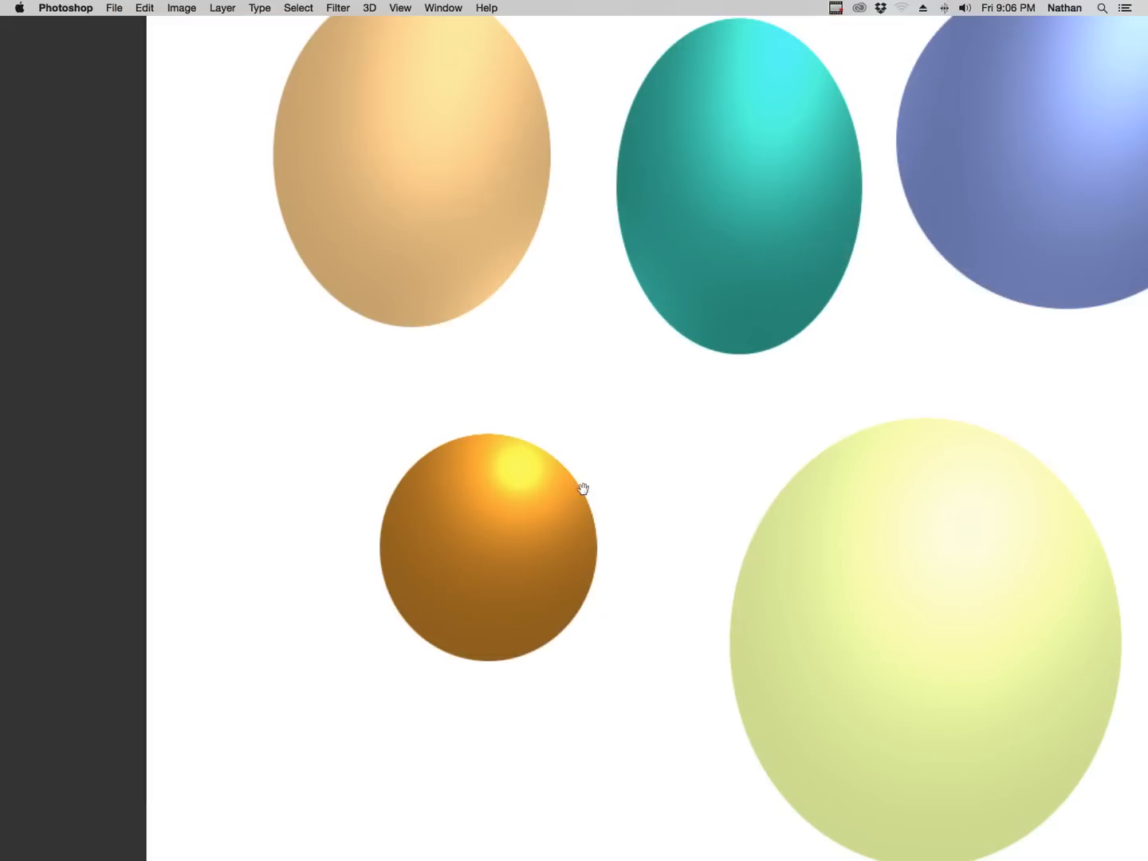
pyautogui.moveTo(836, 589); pyautogui.dragTo(425, 532)
pyautogui.moveTo(701, 589); pyautogui.dragTo(541, 600)
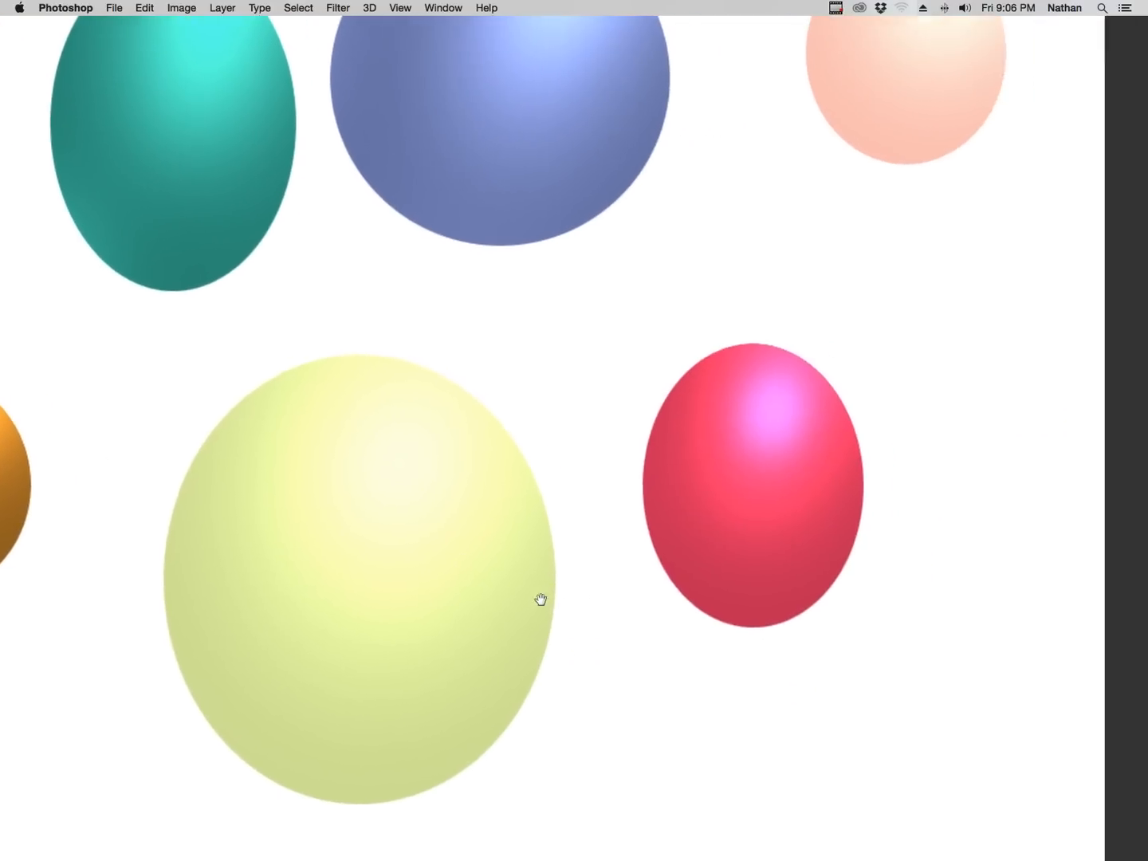
pyautogui.moveTo(702, 463); pyautogui.dragTo(920, 400)
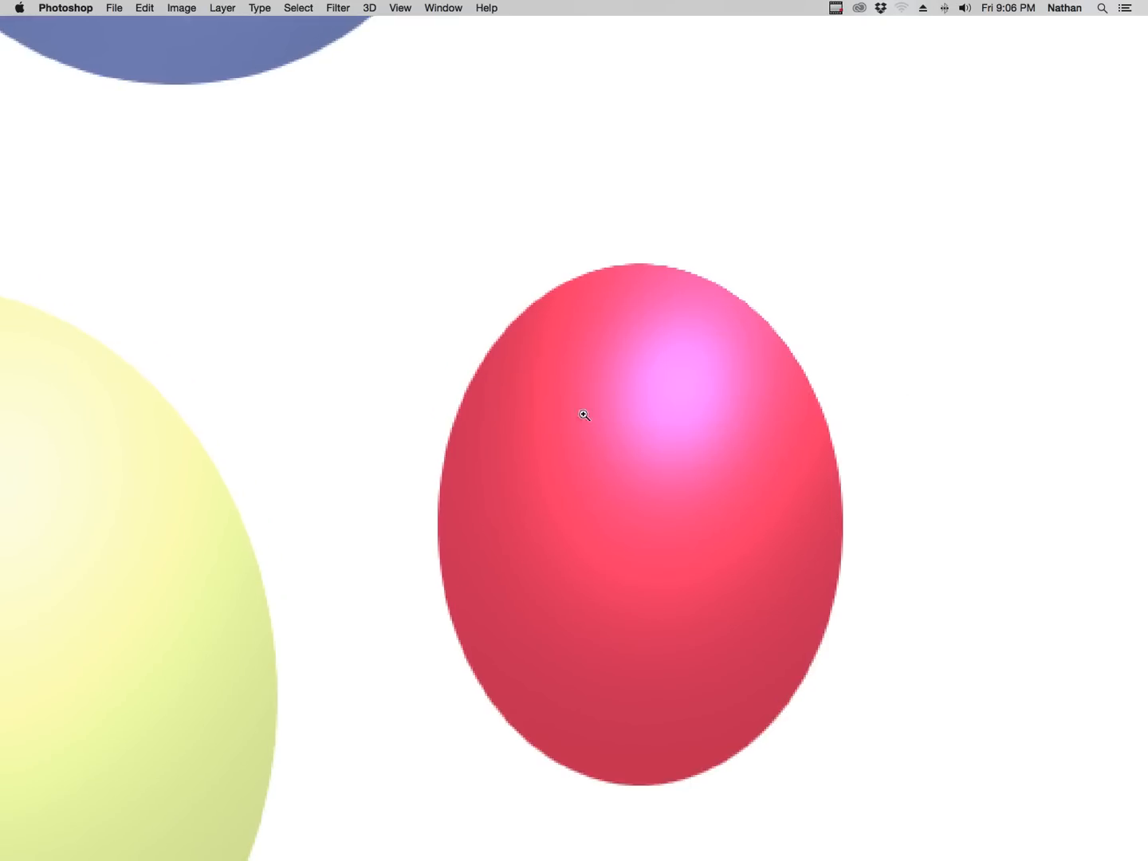
pyautogui.moveTo(587, 397); pyautogui.dragTo(534, 362)
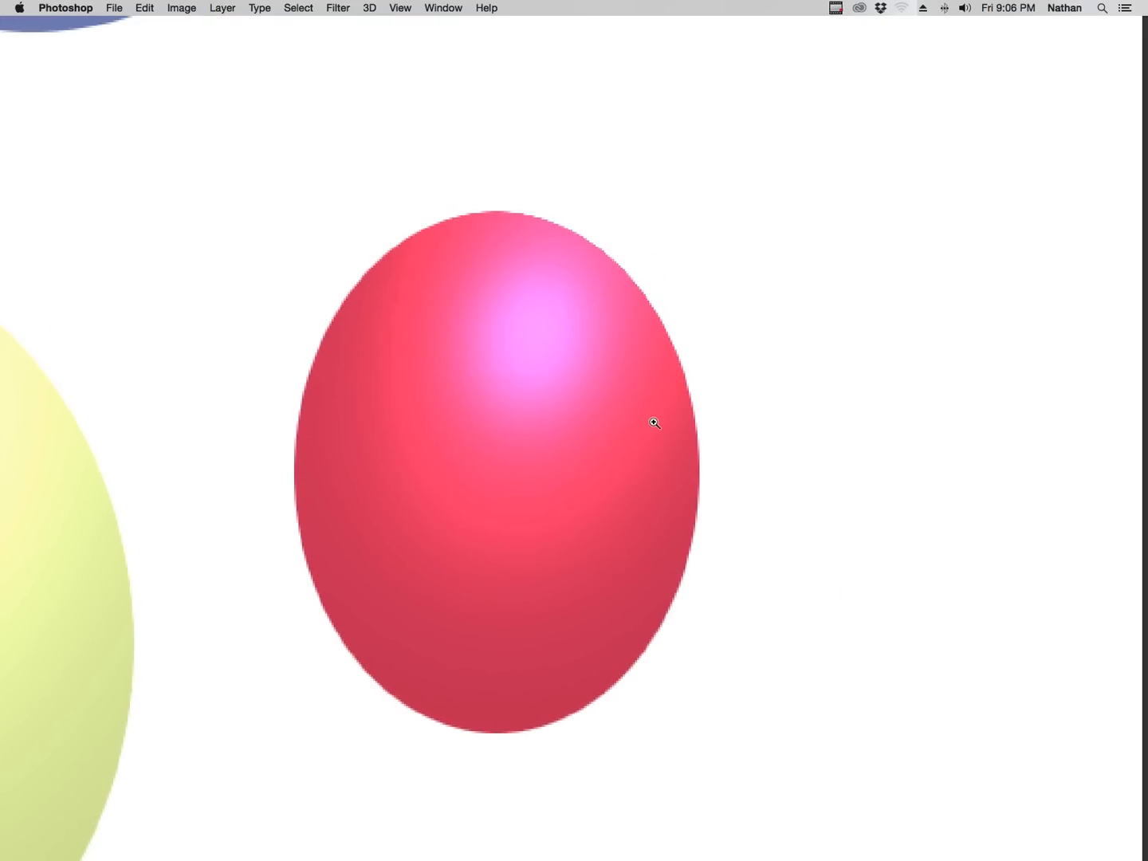
# Try tracing the curved edge of the crimson oval's light area with a muted purple 4 px brush, then revert the strokes.
pyautogui.press('Tab')
pyautogui.press('b')
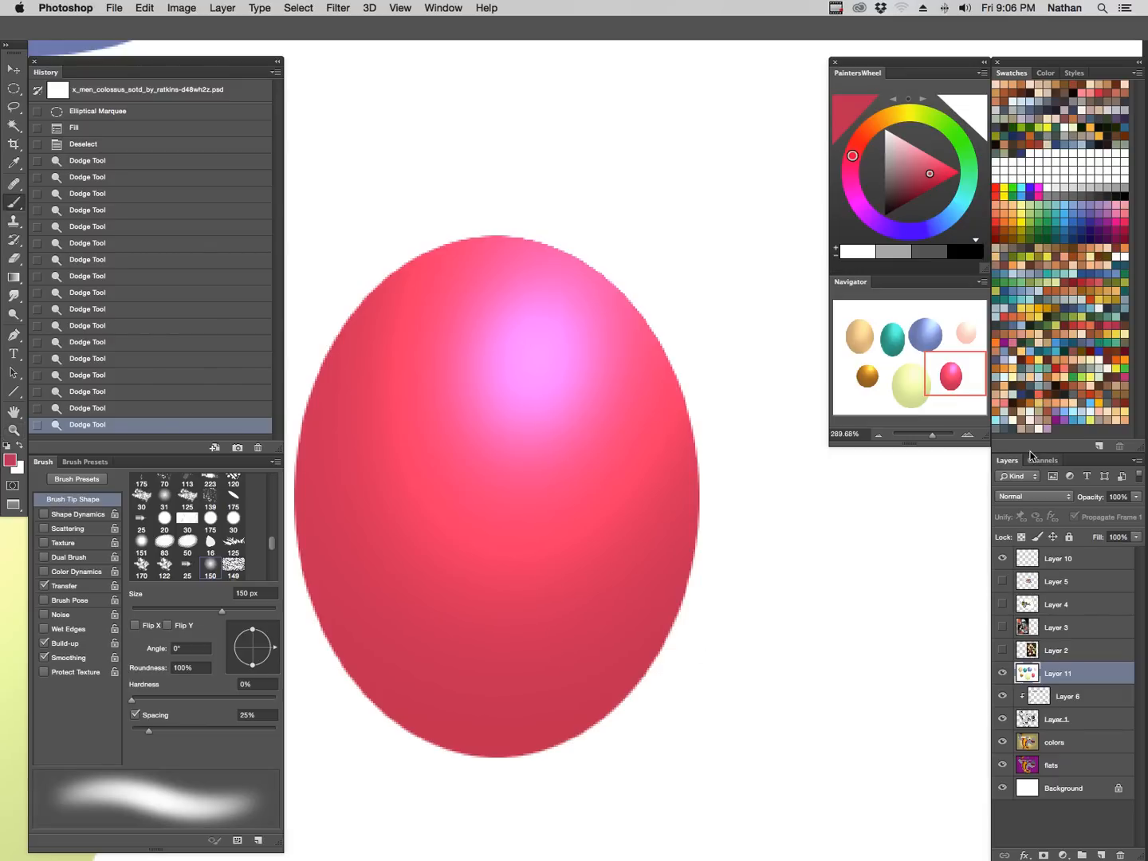
pyautogui.click(1062, 411)
pyautogui.press('[')
pyautogui.press('[')
pyautogui.press('[')
pyautogui.press('[')
pyautogui.press('[')
pyautogui.press('[')
pyautogui.press('[')
pyautogui.press('[')
pyautogui.press('[')
pyautogui.press('[')
pyautogui.press('[')
pyautogui.press('[')
pyautogui.press('[')
pyautogui.press('[')
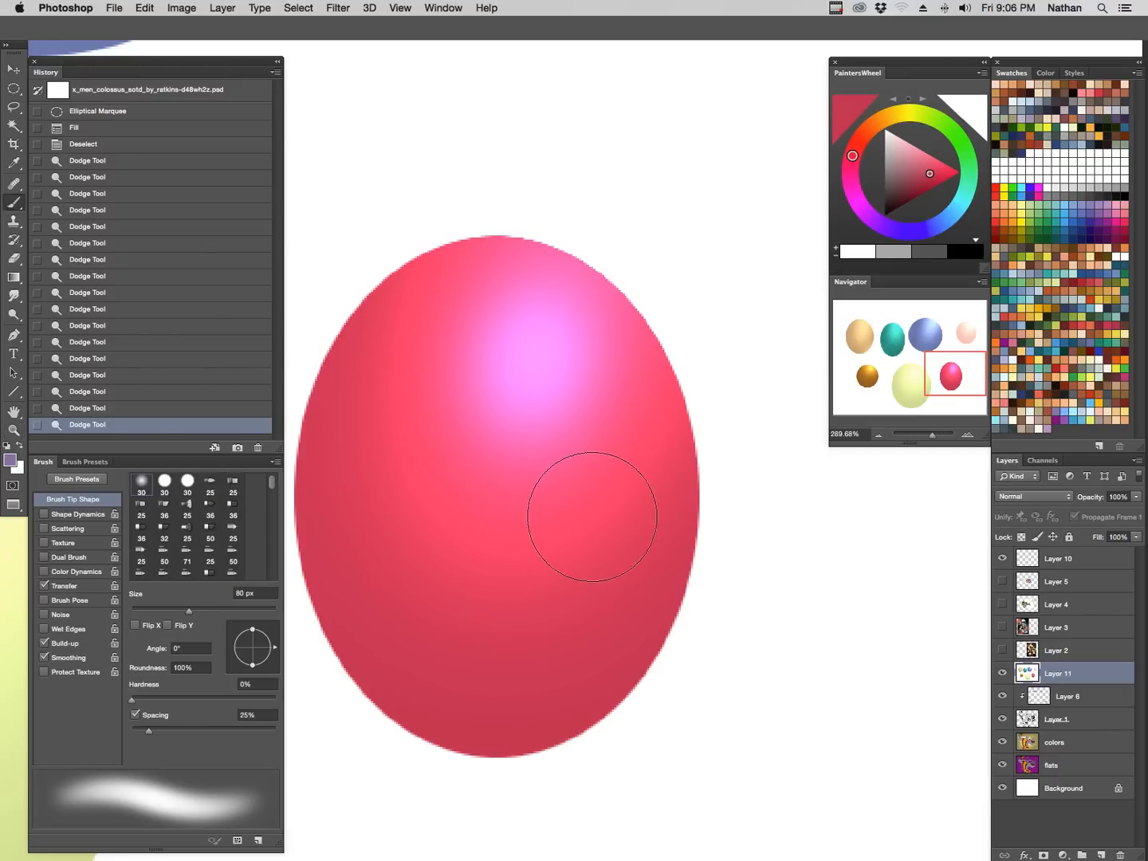
pyautogui.press('[')
pyautogui.press('[')
pyautogui.press('[')
pyautogui.press('[')
pyautogui.press('[')
pyautogui.press('[')
pyautogui.press('[')
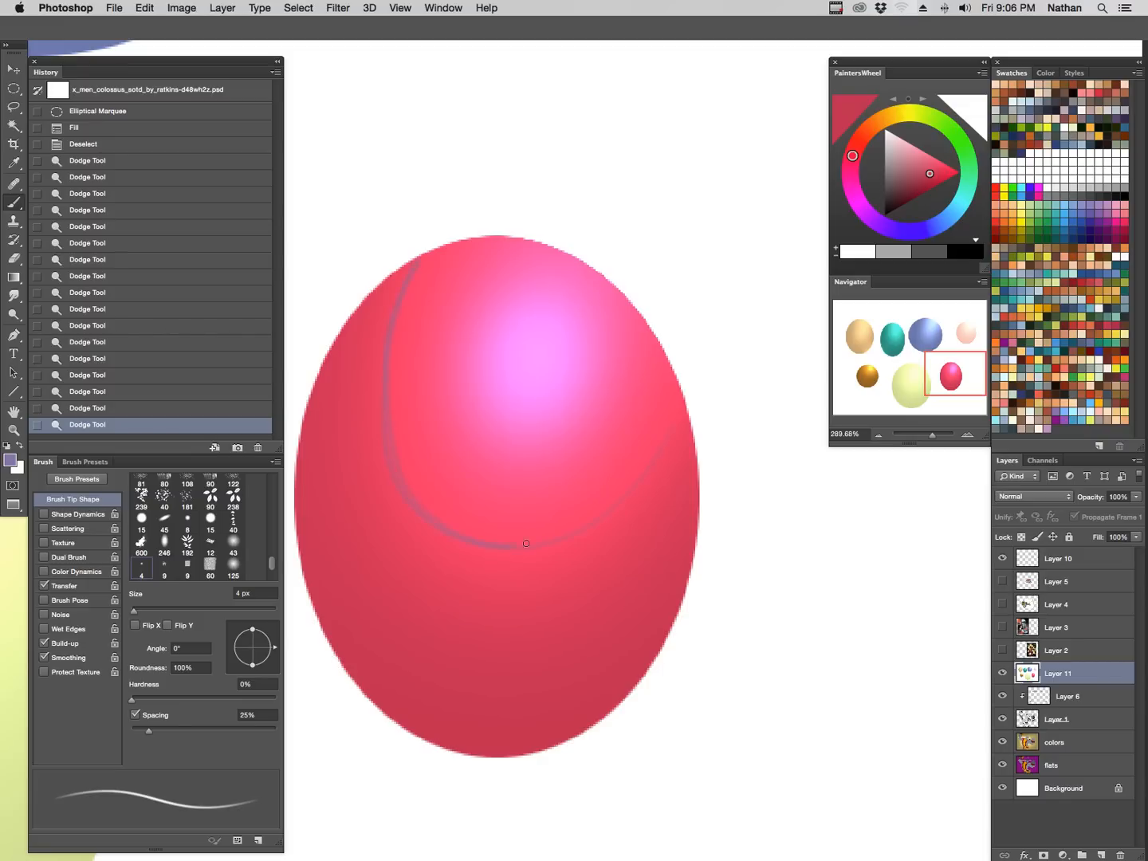
pyautogui.moveTo(527, 544)
pyautogui.mouseDown()
pyautogui.moveTo(635, 473)
pyautogui.moveTo(687, 359)
pyautogui.mouseUp()
pyautogui.moveTo(399, 267); pyautogui.dragTo(477, 161)
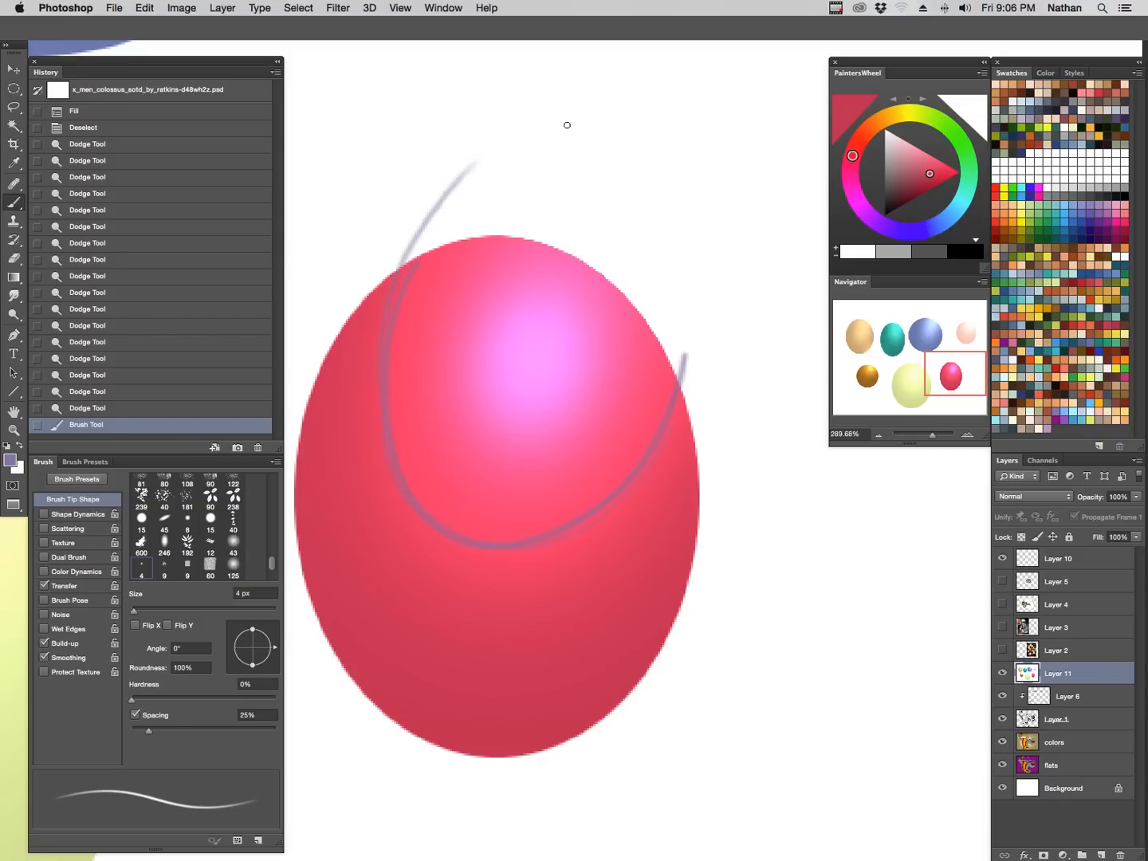
pyautogui.press('Tab')
pyautogui.press('Tab')
pyautogui.click(111, 411)
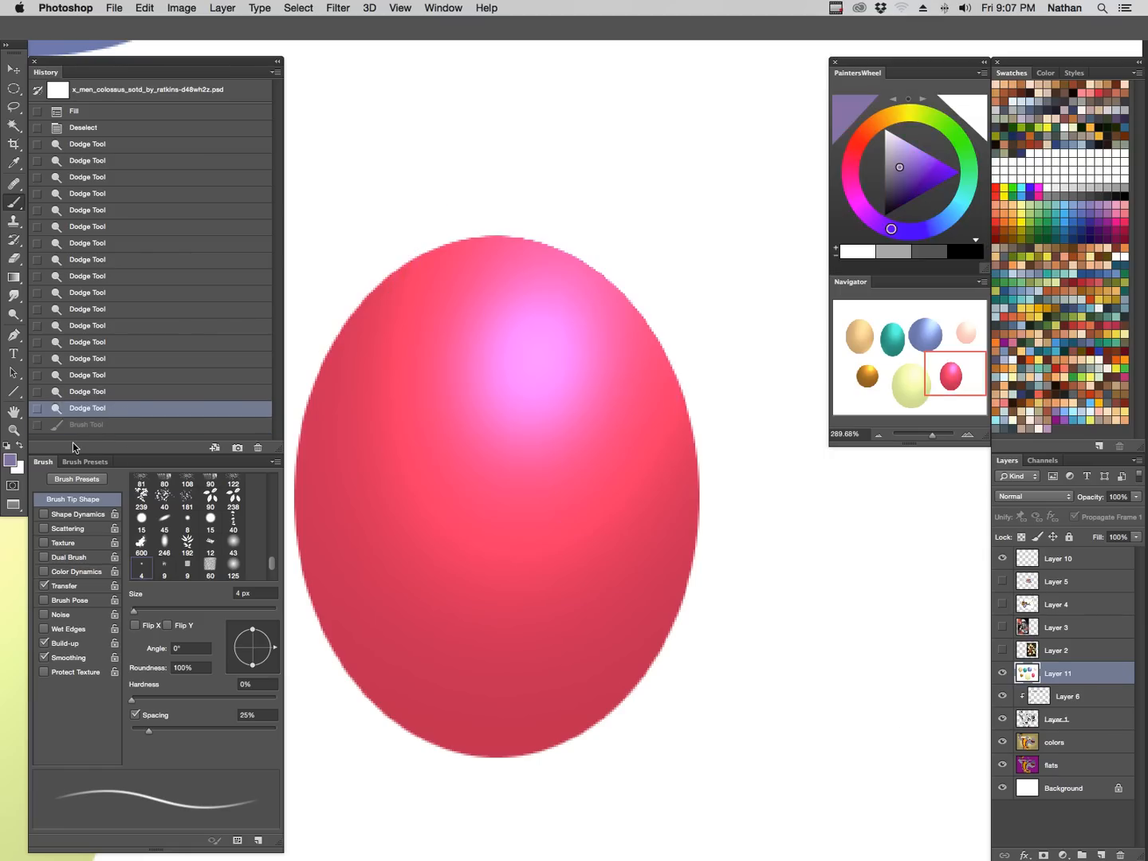
pyautogui.press('super+z')
pyautogui.press('super+z')
pyautogui.press('super+z')
pyautogui.press('super+z')
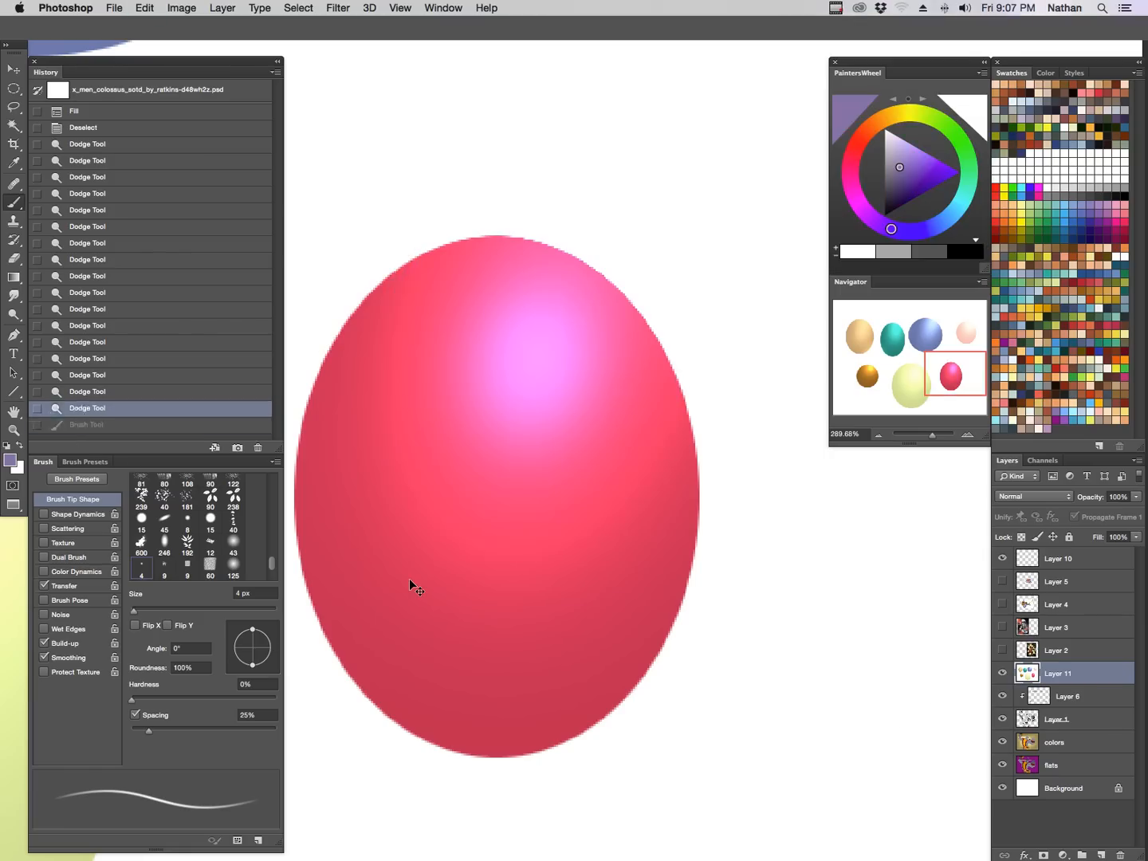
pyautogui.press('super+z')
pyautogui.press('super+z')
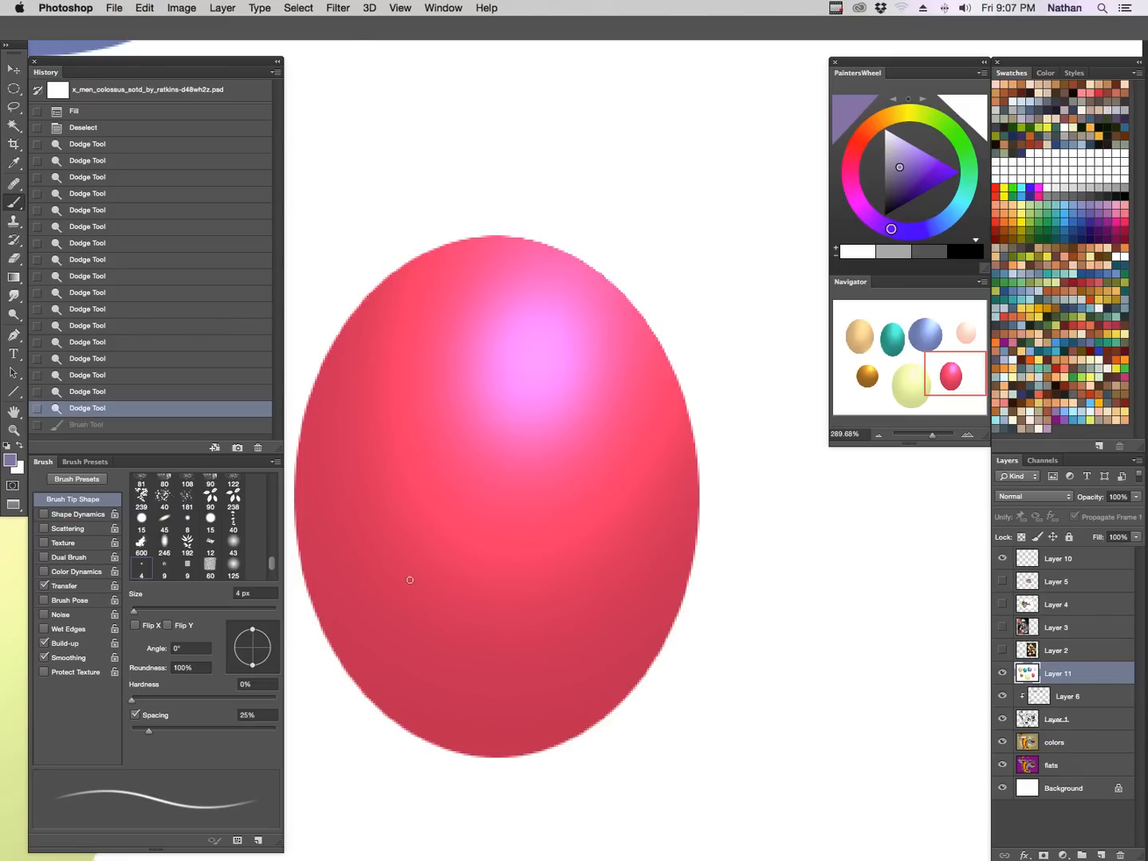
# Show the whole canvas without panels and preview the shaded ovals in proof colors.
pyautogui.press('z')
pyautogui.moveTo(586, 534); pyautogui.dragTo(476, 612)
pyautogui.press('Tab')
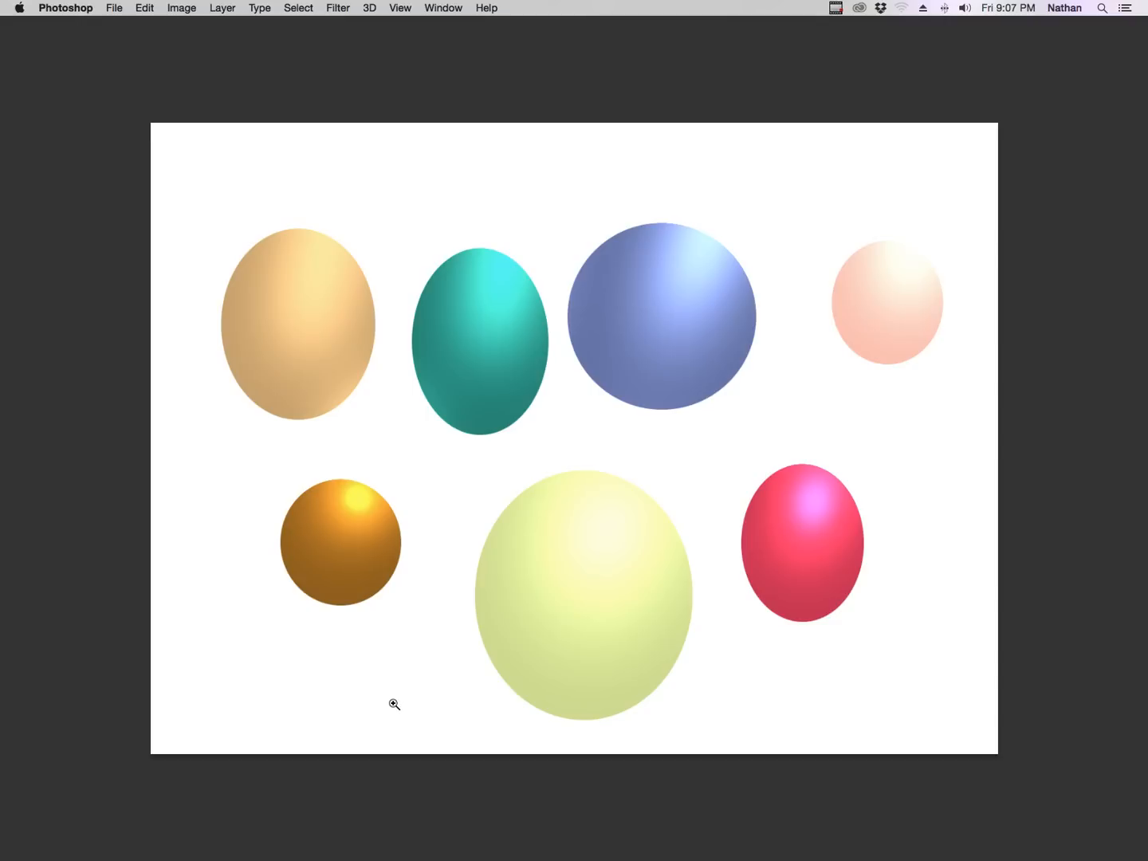
pyautogui.hscroll(5, 844, 556)
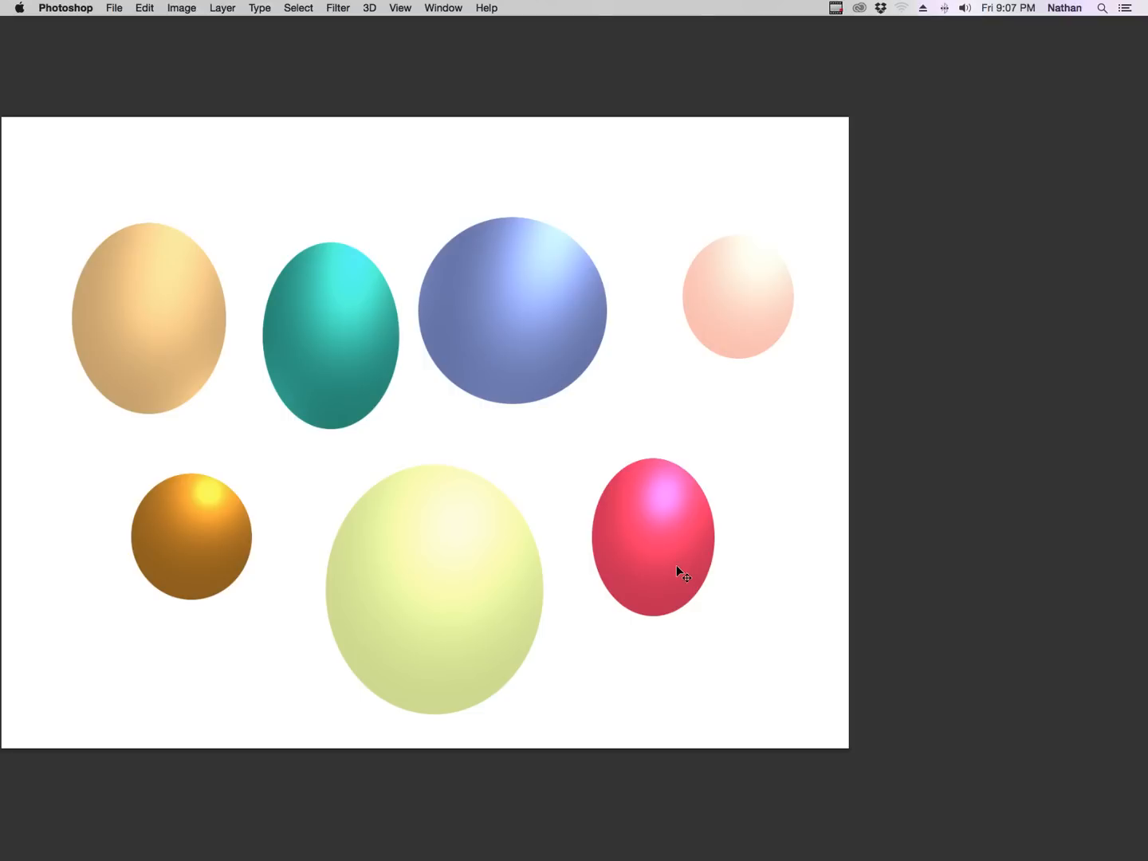
pyautogui.press('super+y')
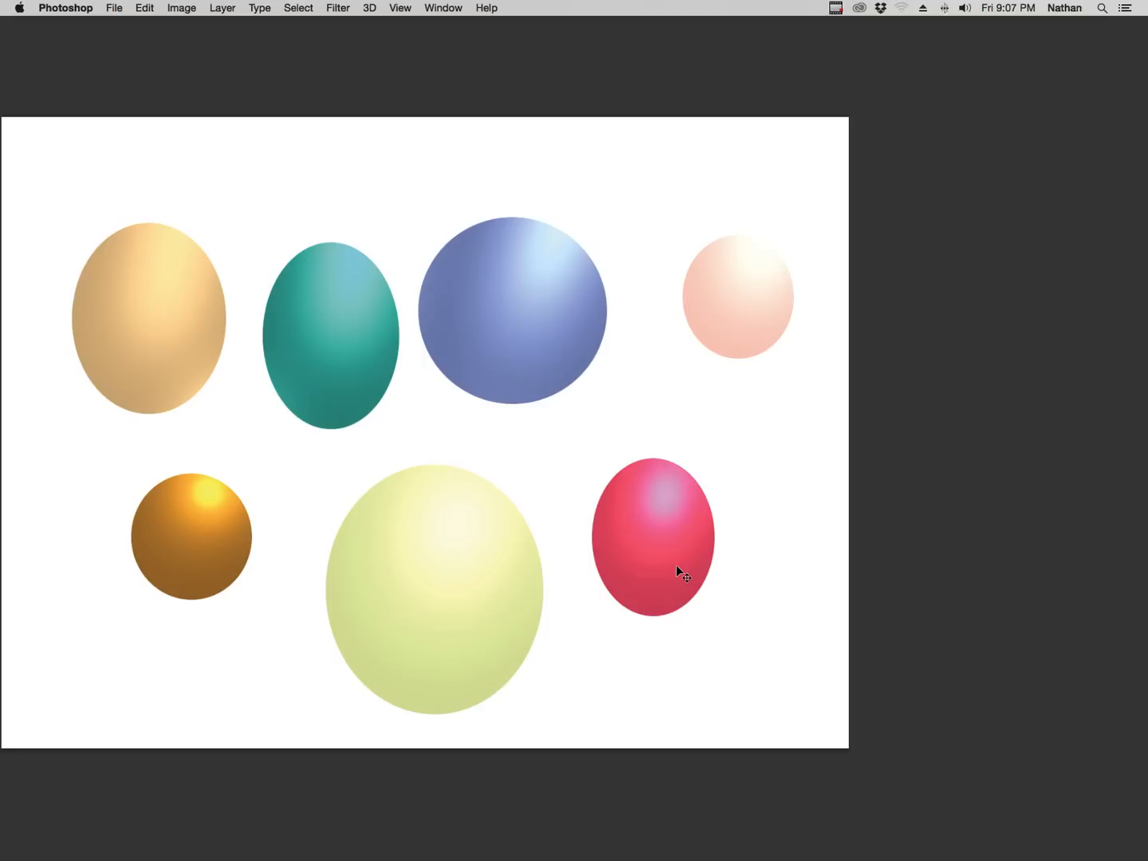
# Compare all the shaded ovals with and without proof colors on the full canvas.
pyautogui.press('super+y')
pyautogui.press('super+y')
pyautogui.press('super+y')
pyautogui.press('super+y')
pyautogui.press('super+y')
pyautogui.press('super+y')
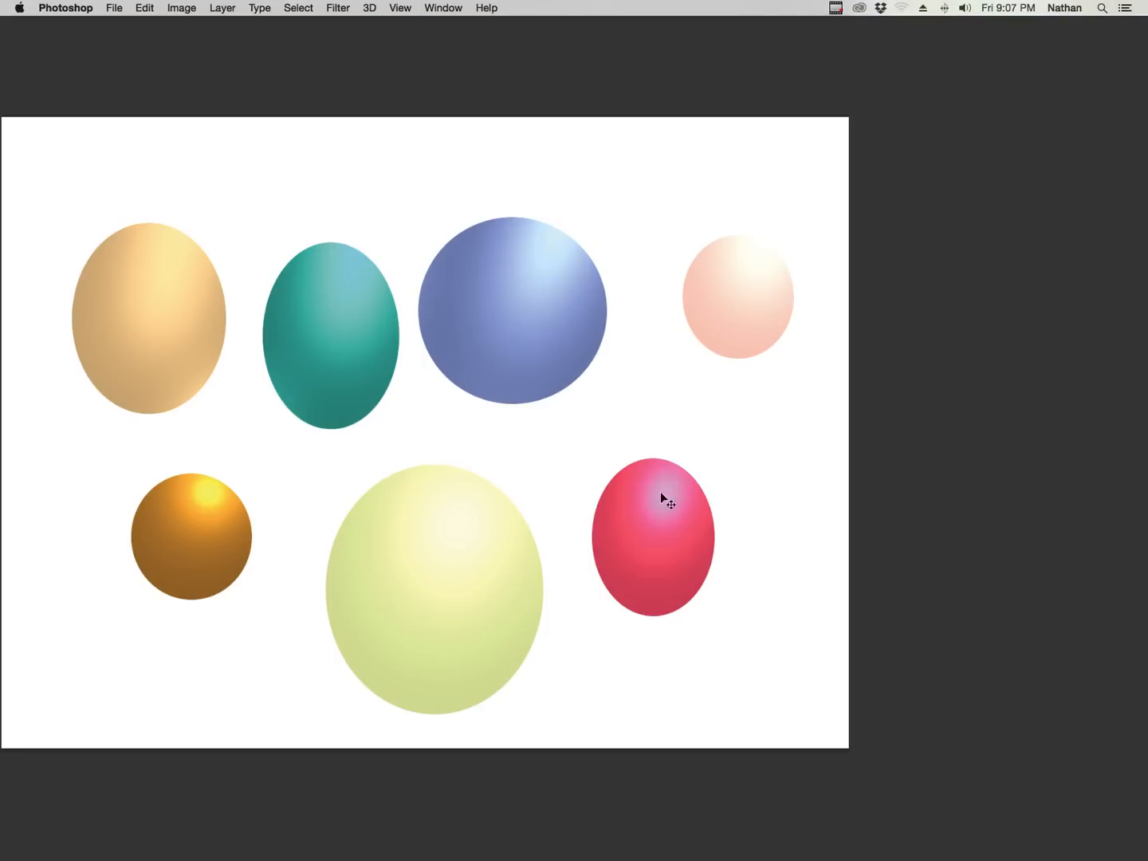
# Compare the crimson oval's highlight up close with and without proof colors, keeping the purple brush stroke undone.
pyautogui.click(670, 515)
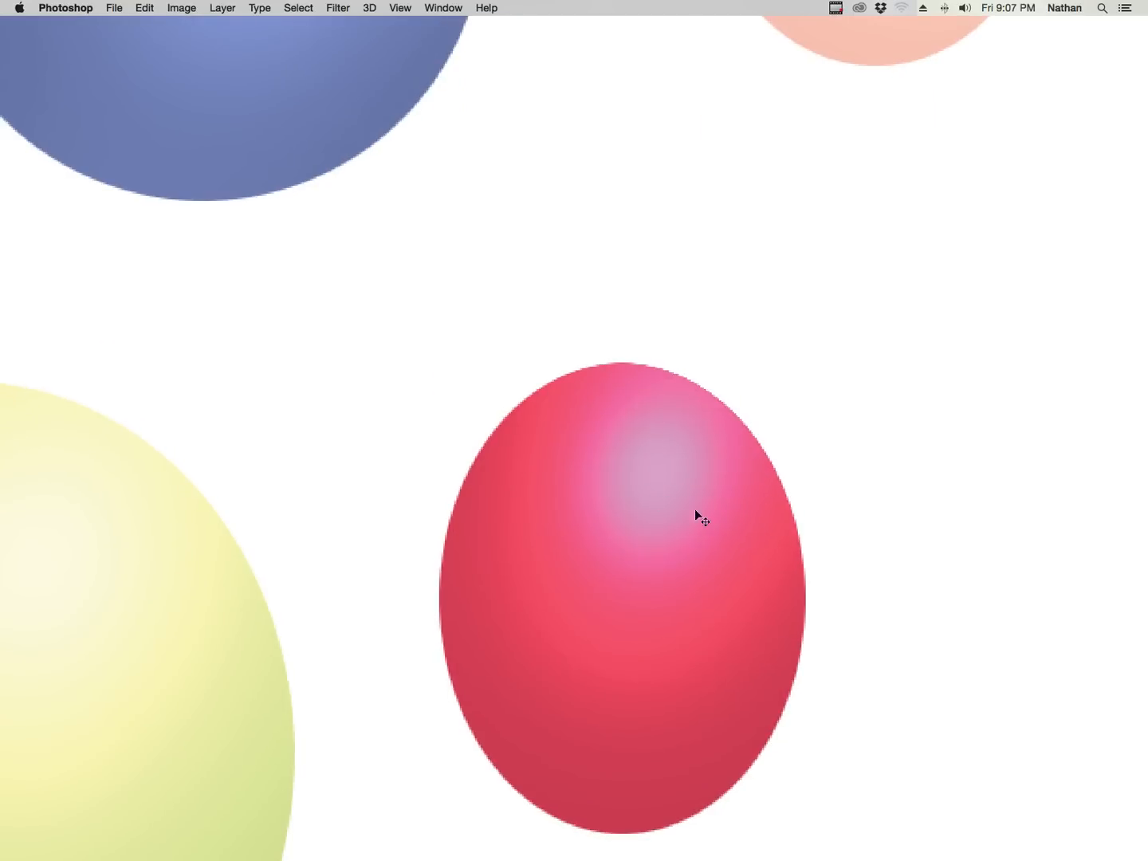
pyautogui.press('super+z')
pyautogui.press('Tab')
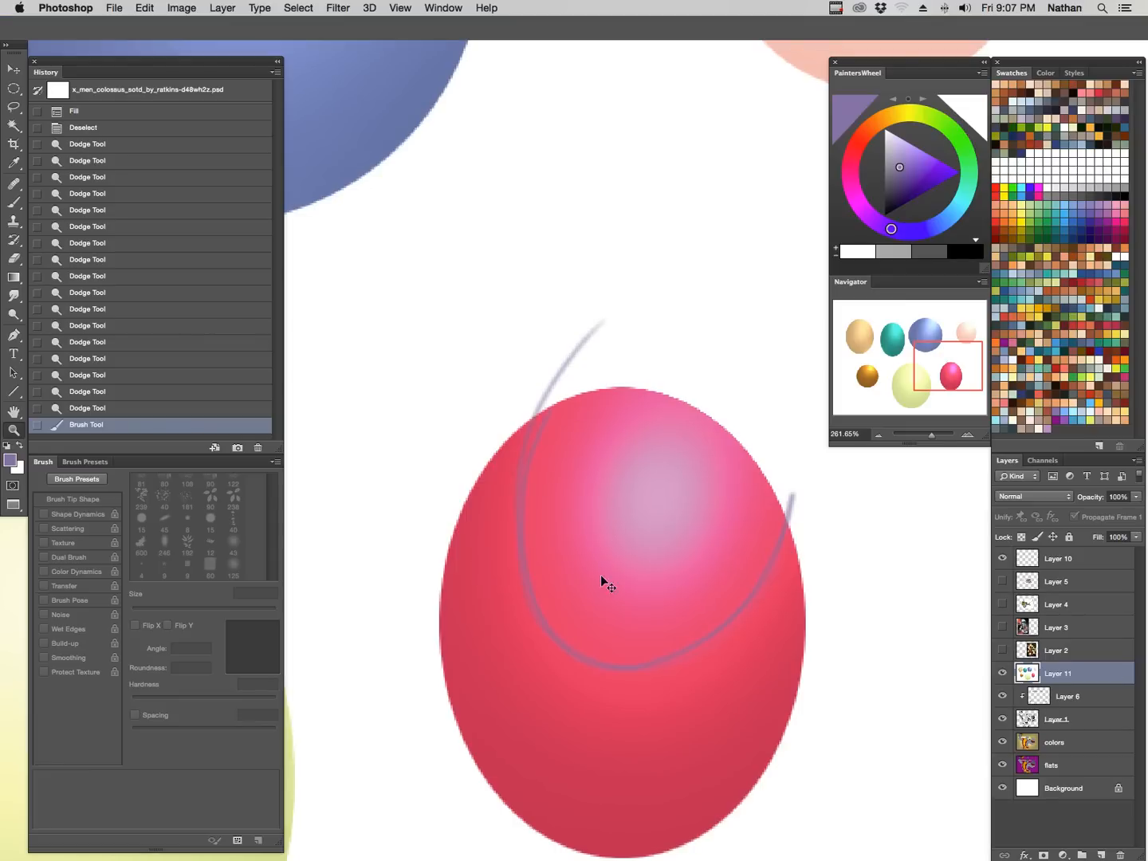
pyautogui.press('super+z')
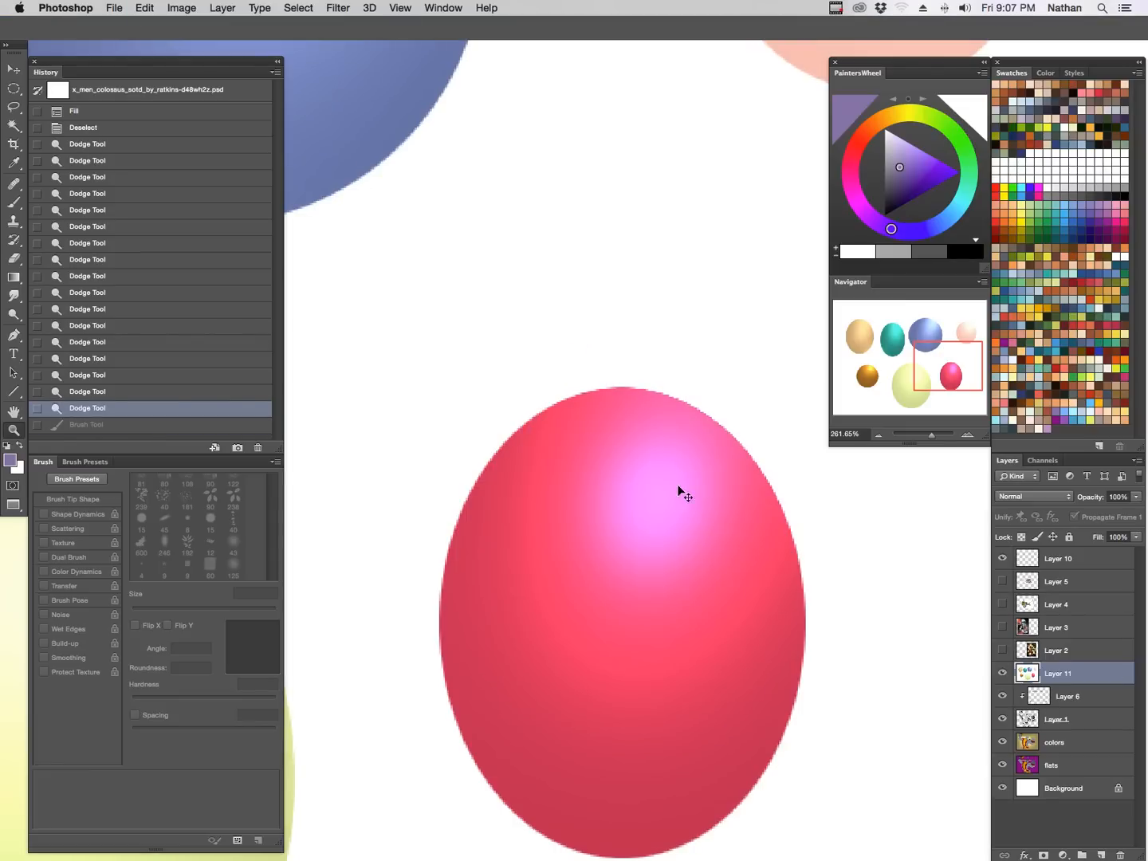
pyautogui.moveTo(699, 628); pyautogui.dragTo(688, 601)
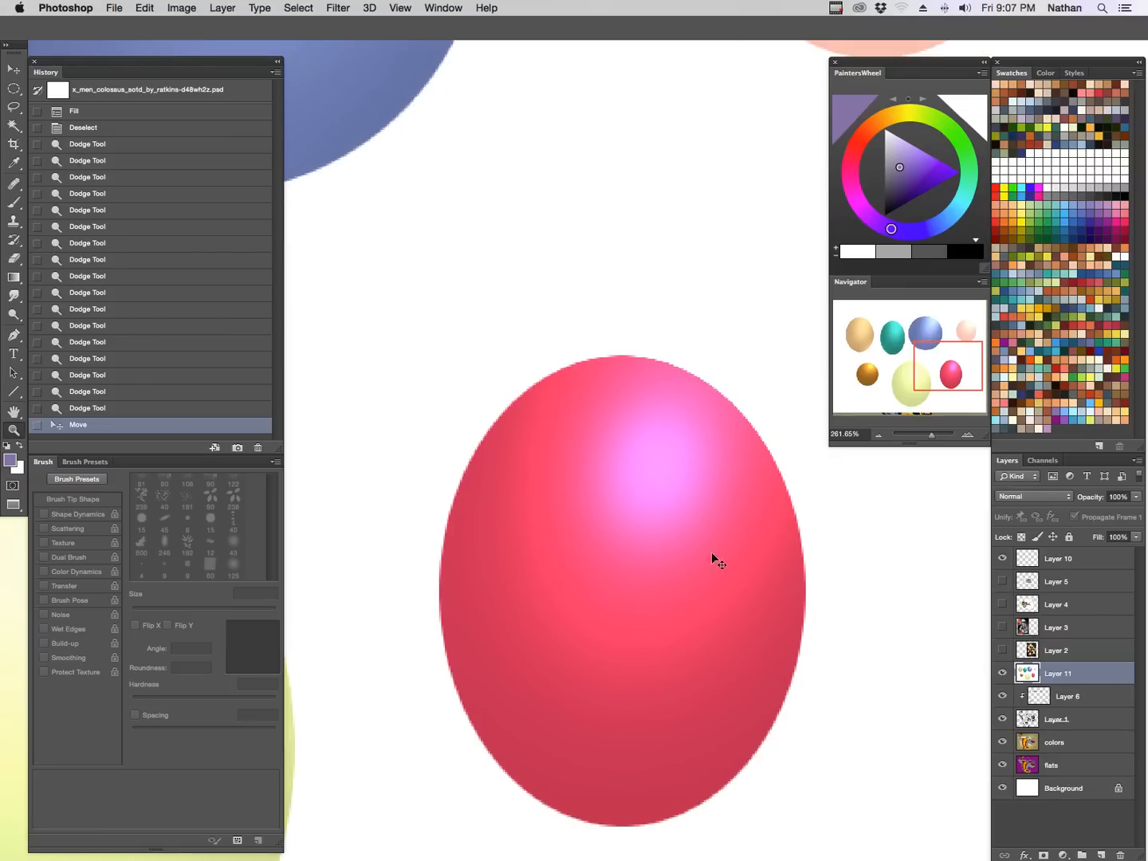
pyautogui.press('super+shift+y')
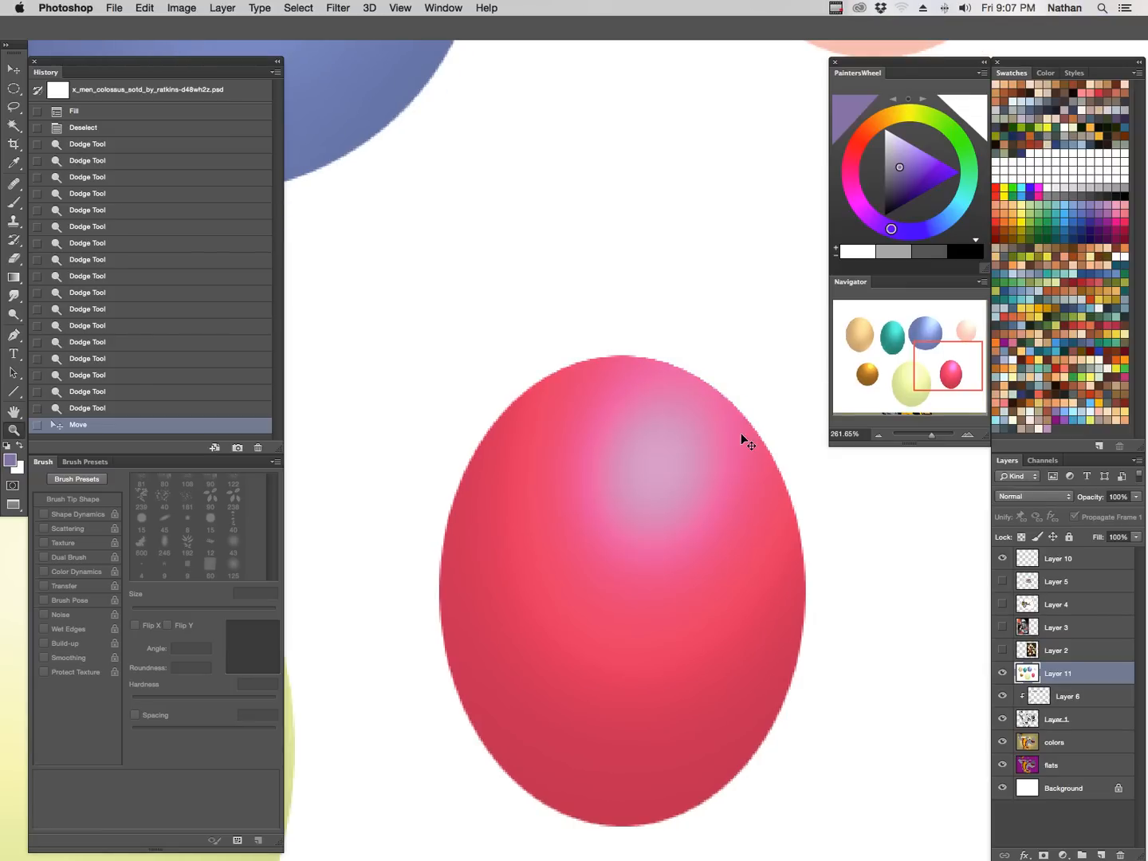
pyautogui.press('super+shift+y')
pyautogui.press('super+shift+y')
pyautogui.press('super+shift+y')
pyautogui.press('super+shift+y')
# Compare the pale pink and blue ovals up close with and without proof colors.
pyautogui.moveTo(702, 431); pyautogui.dragTo(654, 542)
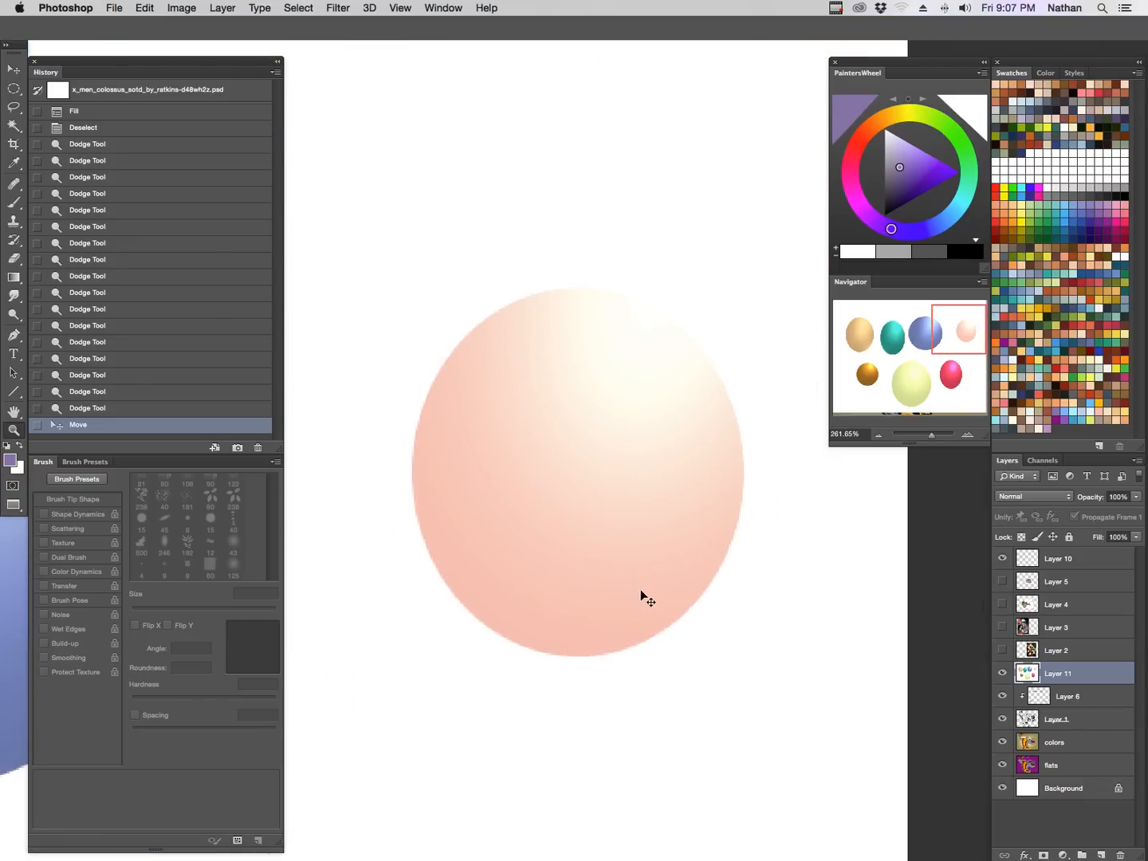
pyautogui.press('super+shift+y')
pyautogui.press('super+shift+y')
pyautogui.moveTo(521, 559); pyautogui.dragTo(738, 554)
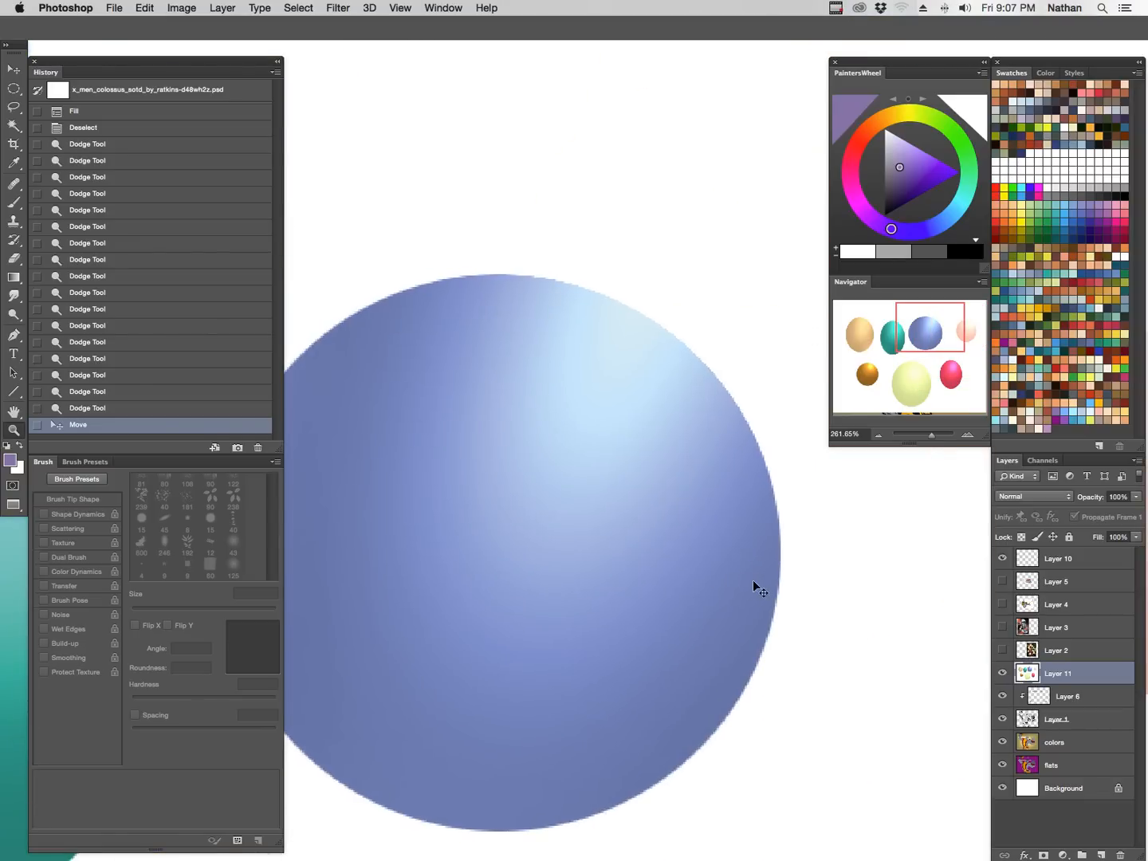
pyautogui.press('super+shift+y')
pyautogui.press('super+shift+y')
pyautogui.press('super+shift+y')
pyautogui.press('super+shift+y')
pyautogui.press('super+shift+y')
pyautogui.press('super+shift+y')
pyautogui.press('super+shift+y')
pyautogui.press('super+shift+y')
# Examine the shading on the tan, teal and brown ovals, and look over the remaining ovals at a reduced zoom.
pyautogui.moveTo(649, 480); pyautogui.dragTo(706, 563)
pyautogui.moveTo(496, 510); pyautogui.dragTo(537, 499)
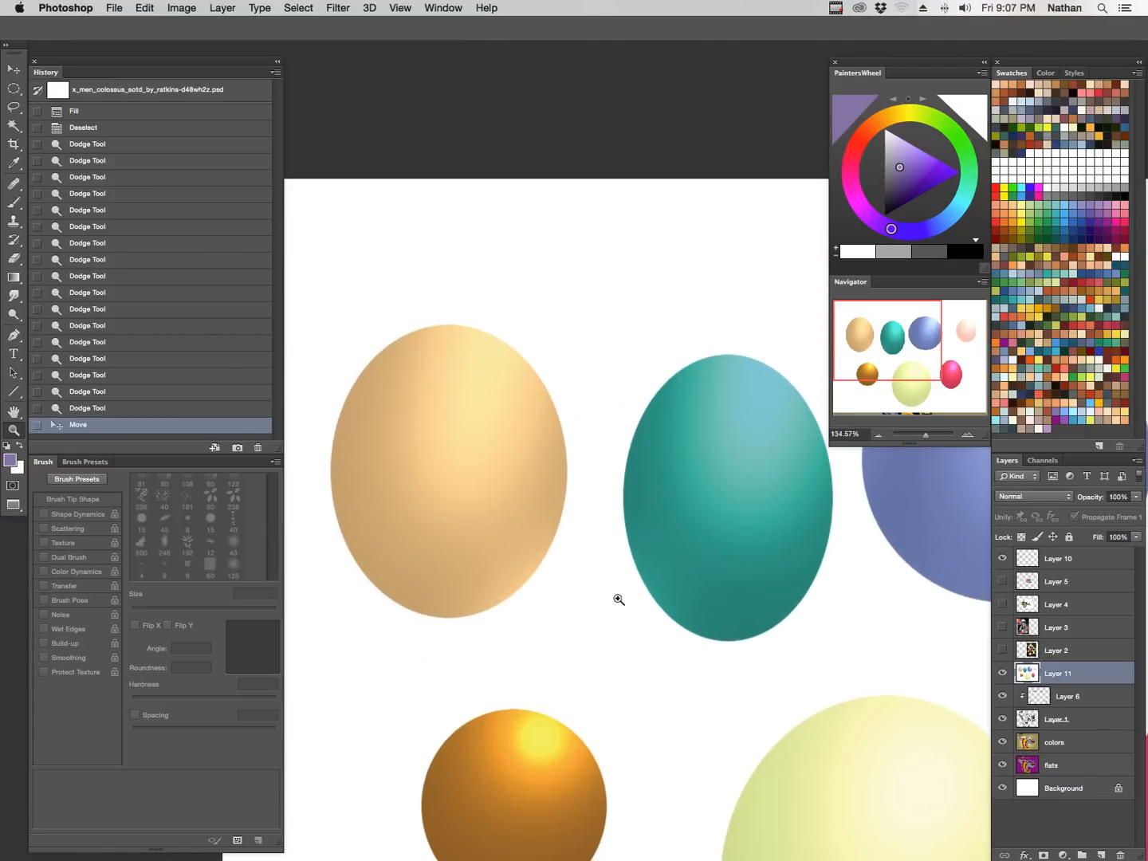
pyautogui.moveTo(597, 752); pyautogui.dragTo(599, 638)
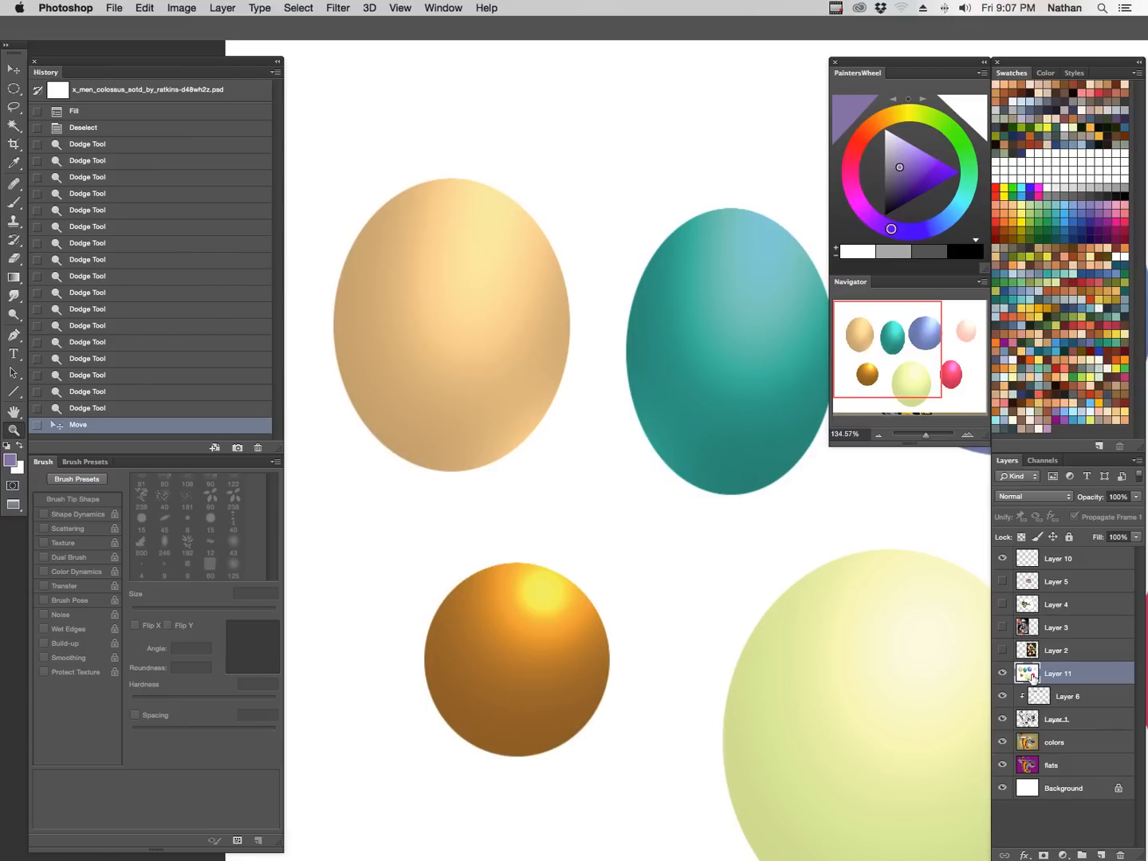
pyautogui.moveTo(1073, 679)
pyautogui.mouseDown()
pyautogui.moveTo(1065, 841)
pyautogui.moveTo(1116, 853)
pyautogui.moveTo(1079, 684)
pyautogui.moveTo(1090, 674)
pyautogui.mouseUp()
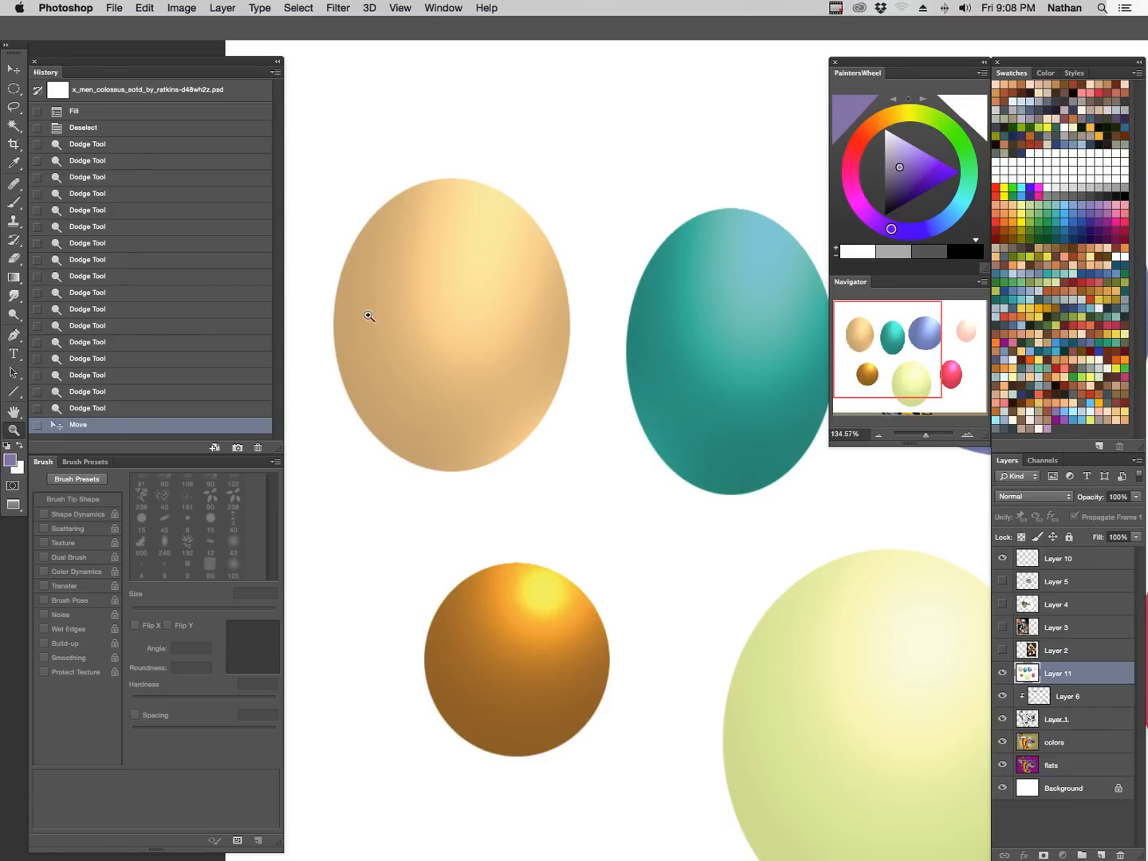
pyautogui.hscroll(10, 369, 316)
pyautogui.moveTo(771, 489); pyautogui.dragTo(492, 646)
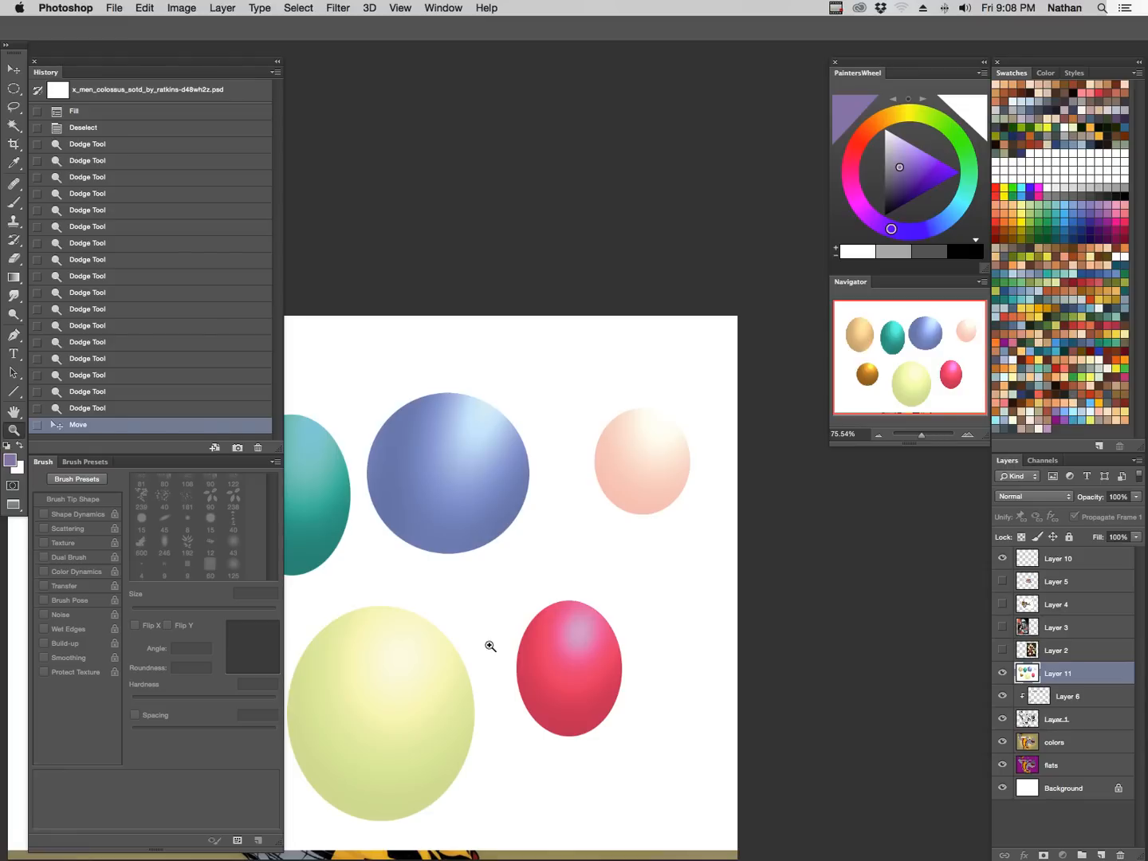
pyautogui.moveTo(455, 503); pyautogui.dragTo(599, 462)
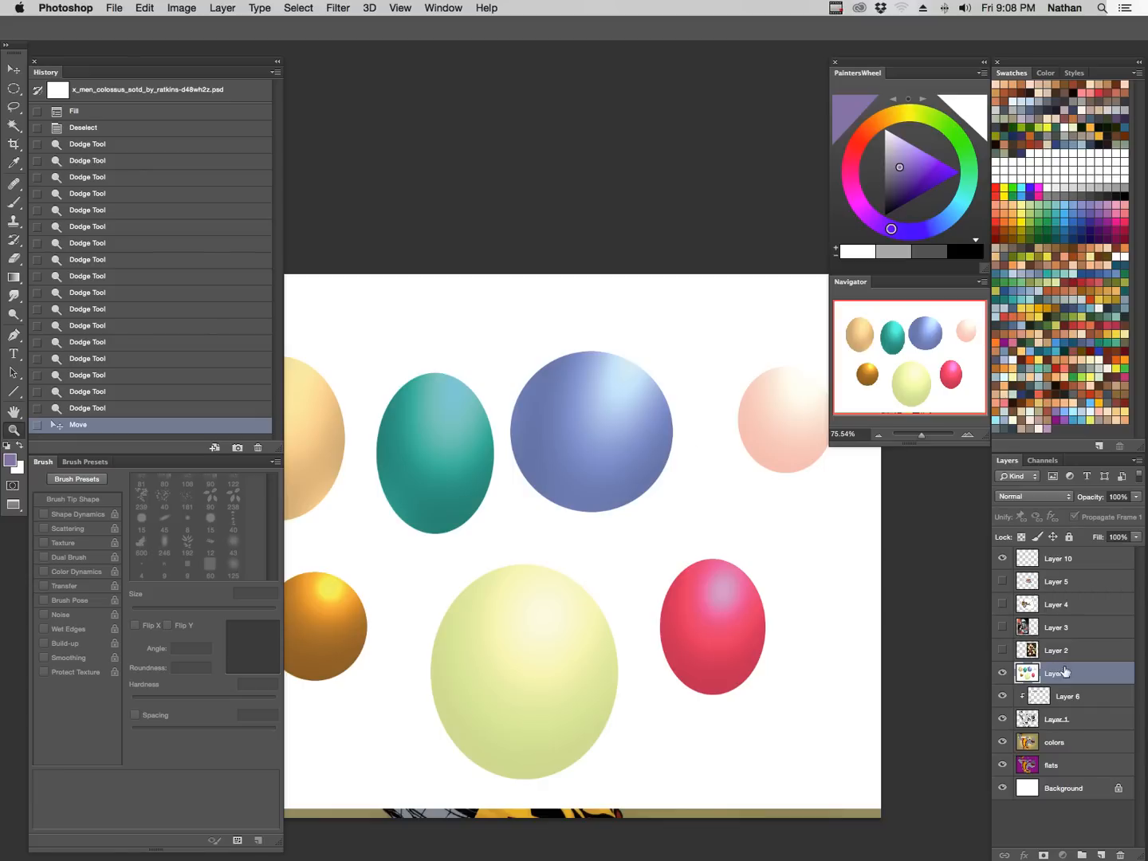
# Delete the layer with the shaded ovals and make the colors layer active.
pyautogui.moveTo(1065, 673); pyautogui.dragTo(1121, 854)
pyautogui.click(1054, 721)
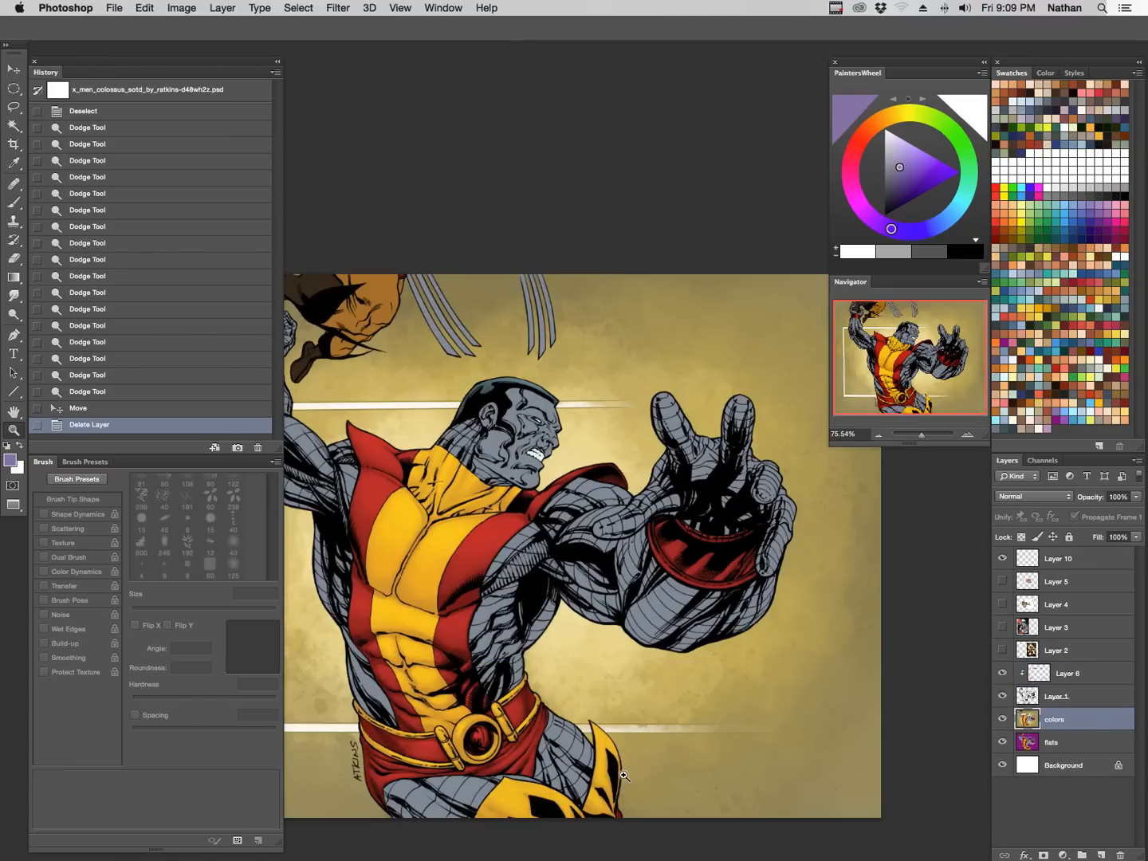
pyautogui.press('w')
pyautogui.click(524, 557)
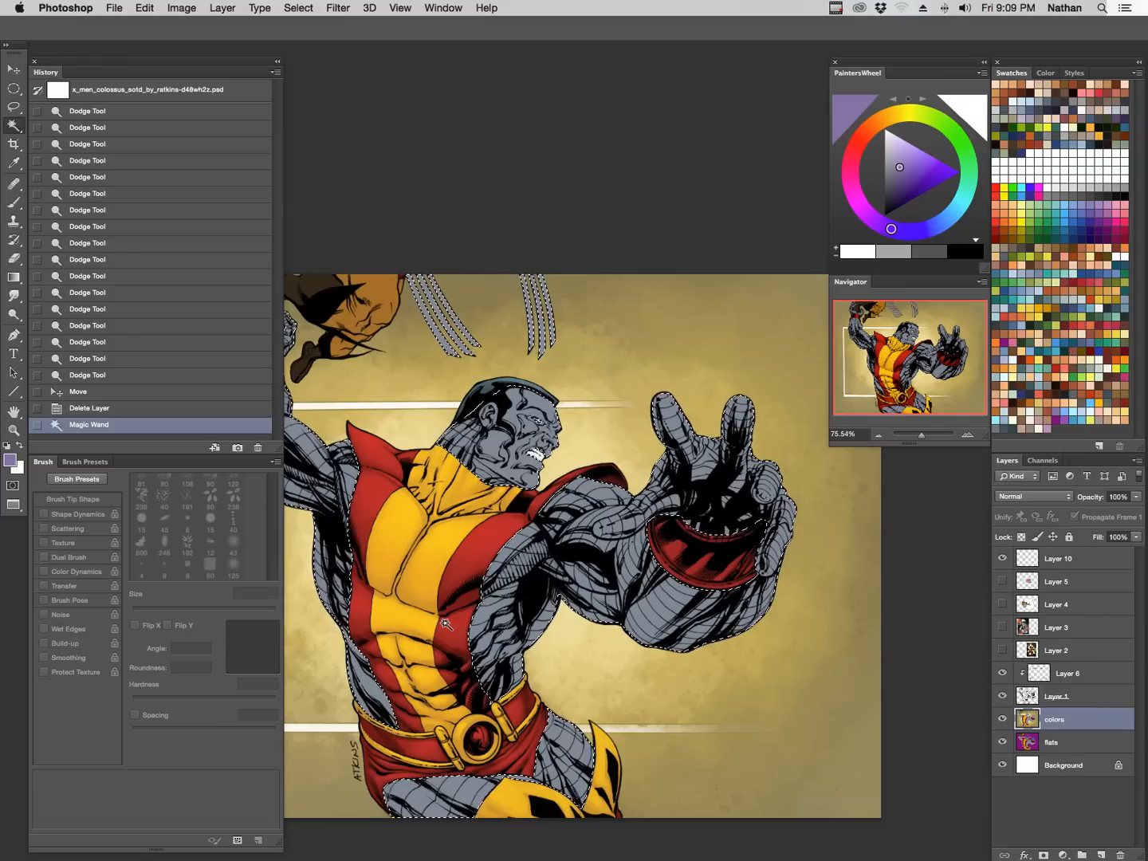
pyautogui.press('super+d')
# Select the gray torso and arm areas from the flats layer, copy them from the colors layer to a new layer, and lock its transparent pixels.
pyautogui.click(1002, 720)
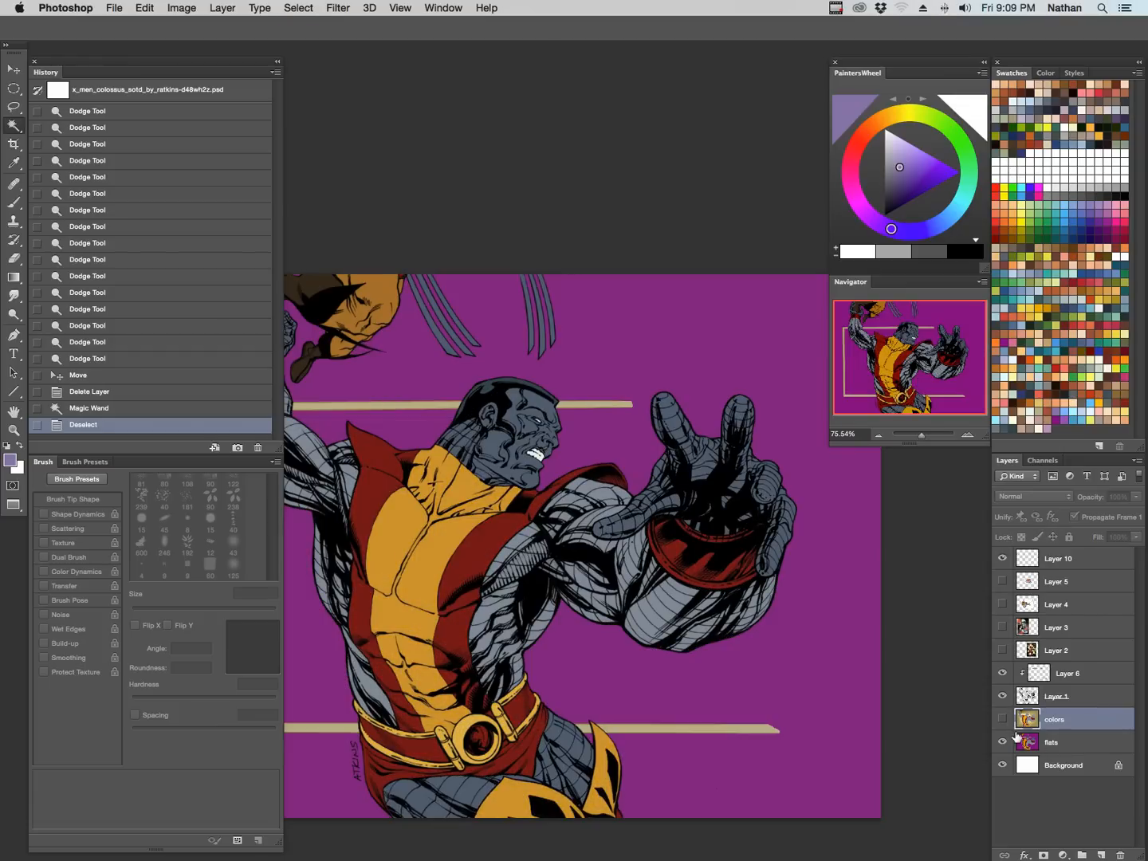
pyautogui.click(1003, 719)
pyautogui.click(1028, 742)
pyautogui.click(591, 589)
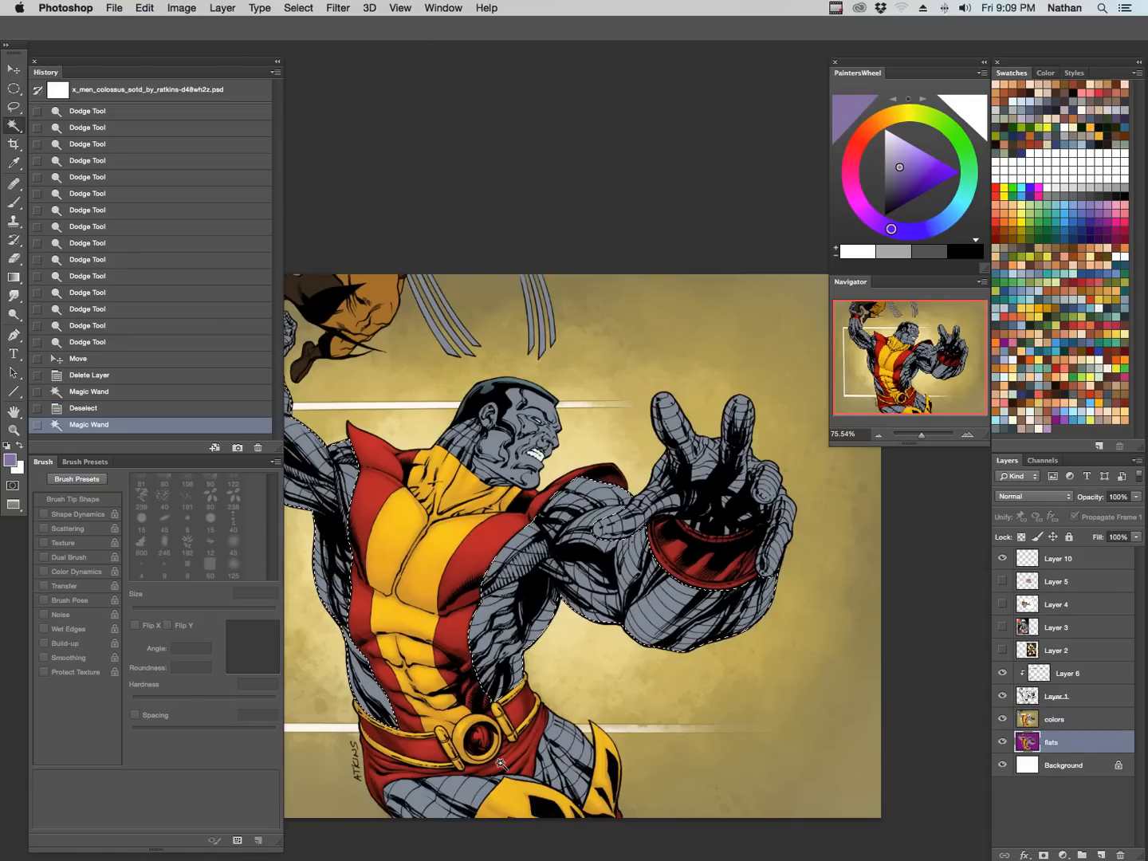
pyautogui.click(1056, 719)
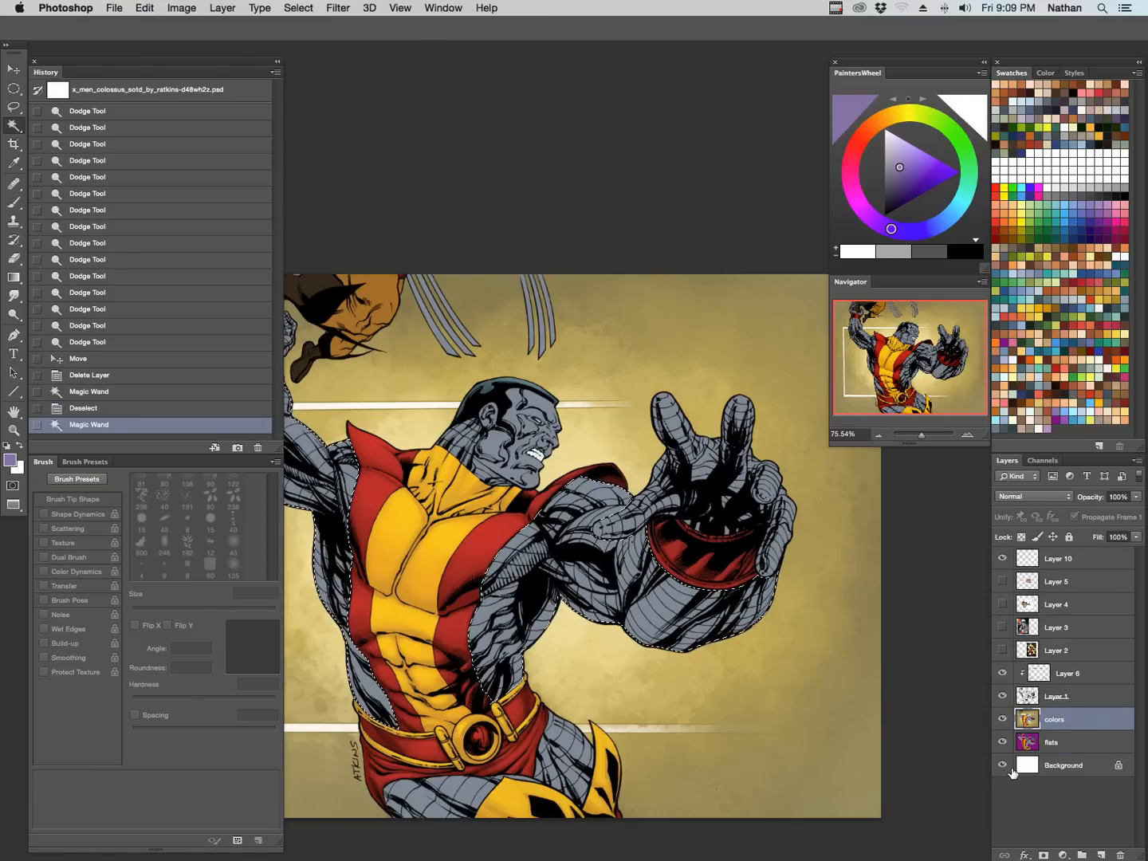
pyautogui.press('super+j')
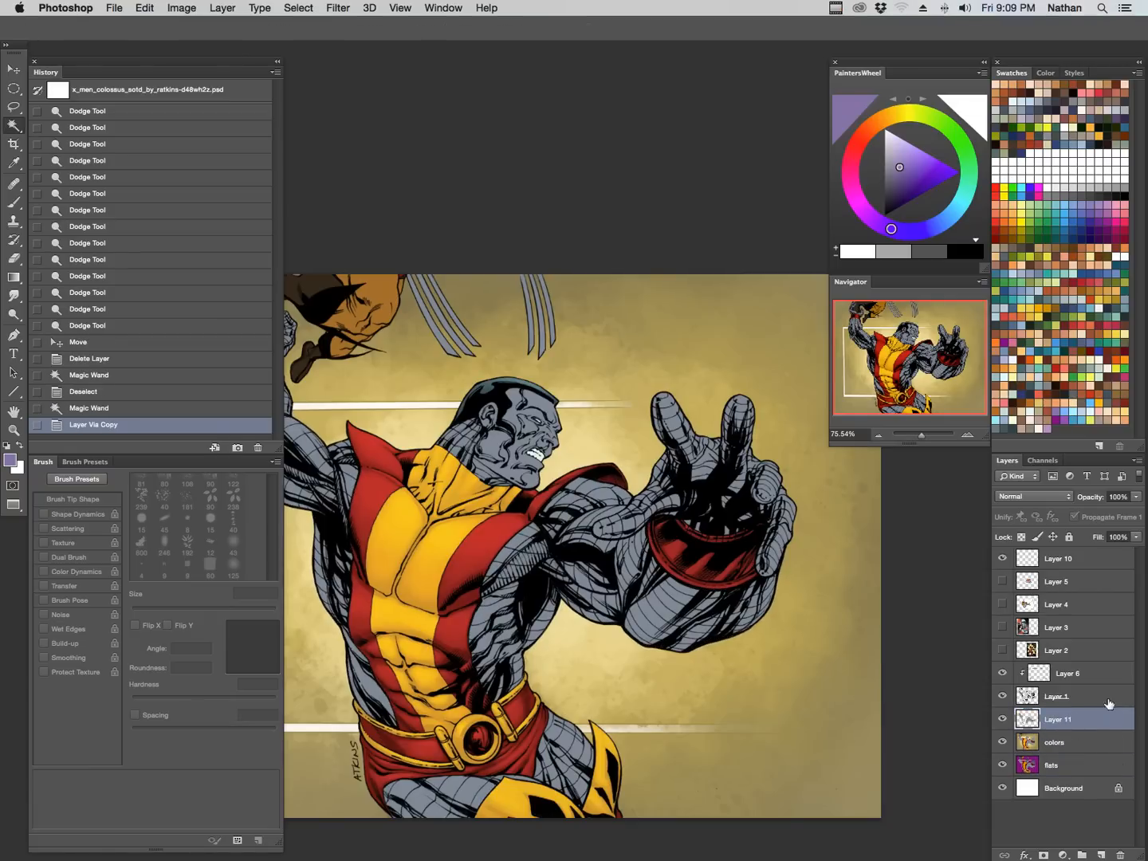
pyautogui.click(1023, 537)
# Bring the figure's torso up close, switch to the Lasso tool and review its Anti-alias option.
pyautogui.press('z')
pyautogui.moveTo(585, 513); pyautogui.dragTo(638, 514)
pyautogui.press('Tab')
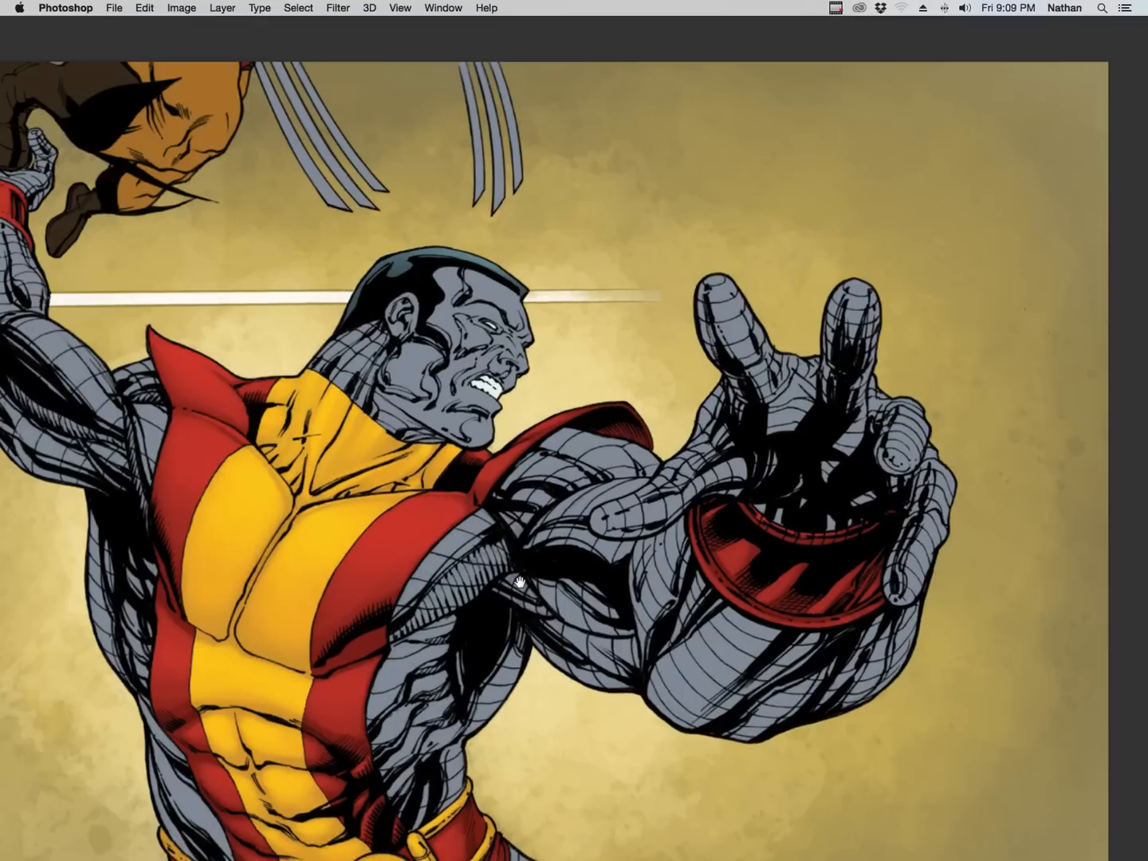
pyautogui.moveTo(517, 586); pyautogui.dragTo(638, 545)
pyautogui.press('l')
pyautogui.press('Tab')
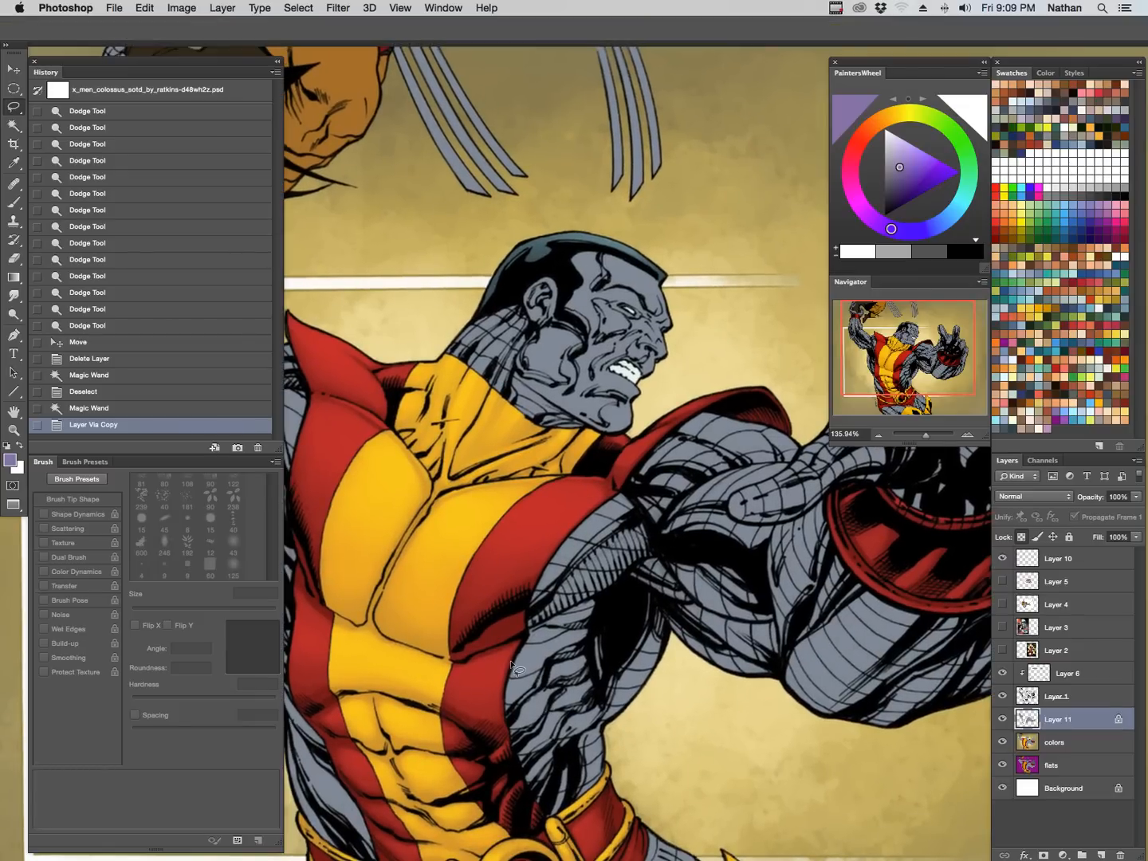
pyautogui.press('f')
pyautogui.press('f')
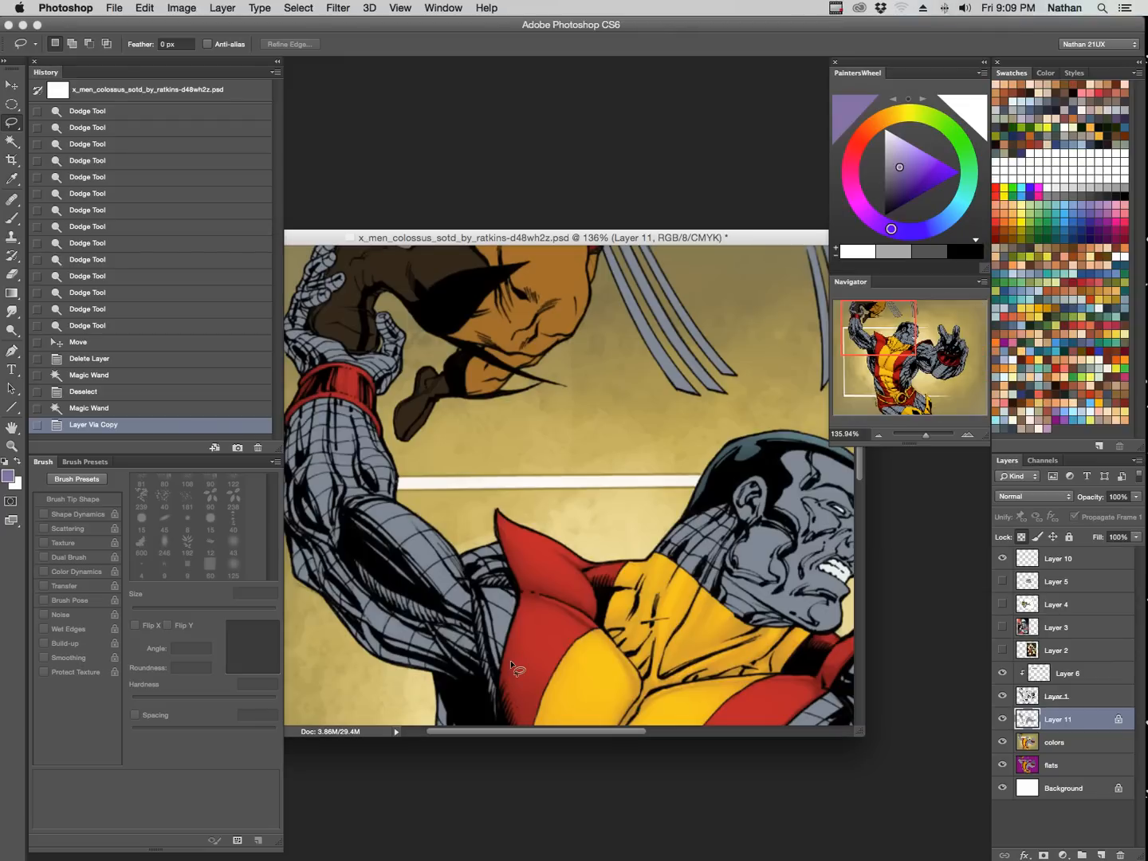
pyautogui.click(208, 44)
pyautogui.press('f')
# Lasso the gray shoulder area along the edge of the red suit and hide the selection outline.
pyautogui.moveTo(638, 566); pyautogui.dragTo(712, 518)
pyautogui.moveTo(660, 459)
pyautogui.mouseDown()
pyautogui.moveTo(673, 461)
pyautogui.moveTo(659, 488)
pyautogui.moveTo(599, 556)
pyautogui.moveTo(577, 550)
pyautogui.mouseUp()
pyautogui.press('super+h')
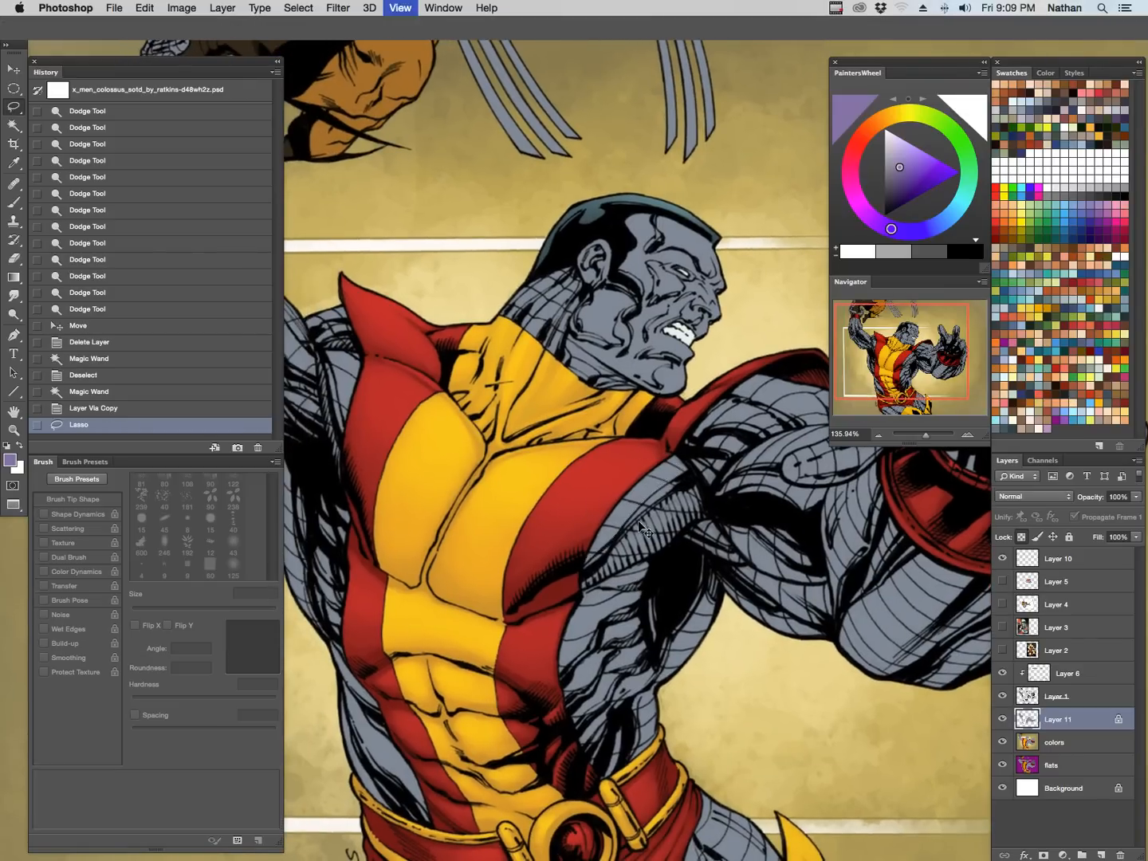
# Dodge a highlight into the selected shoulder area beside the red suit with a 60 px brush, redoing the first stroke.
pyautogui.press('o')
pyautogui.press('[')
pyautogui.press('[')
pyautogui.press('[')
pyautogui.press('[')
pyautogui.moveTo(659, 476); pyautogui.dragTo(562, 542)
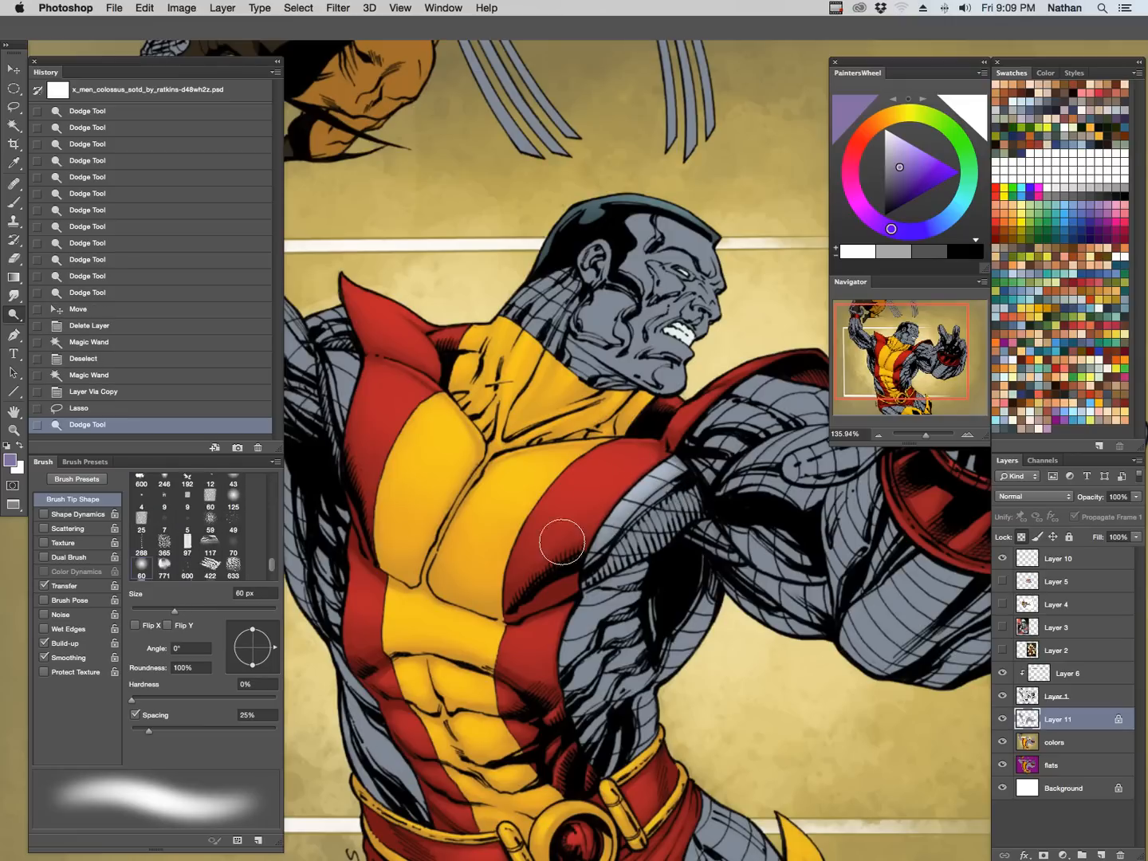
pyautogui.press('super+z')
pyautogui.moveTo(661, 484); pyautogui.dragTo(563, 551)
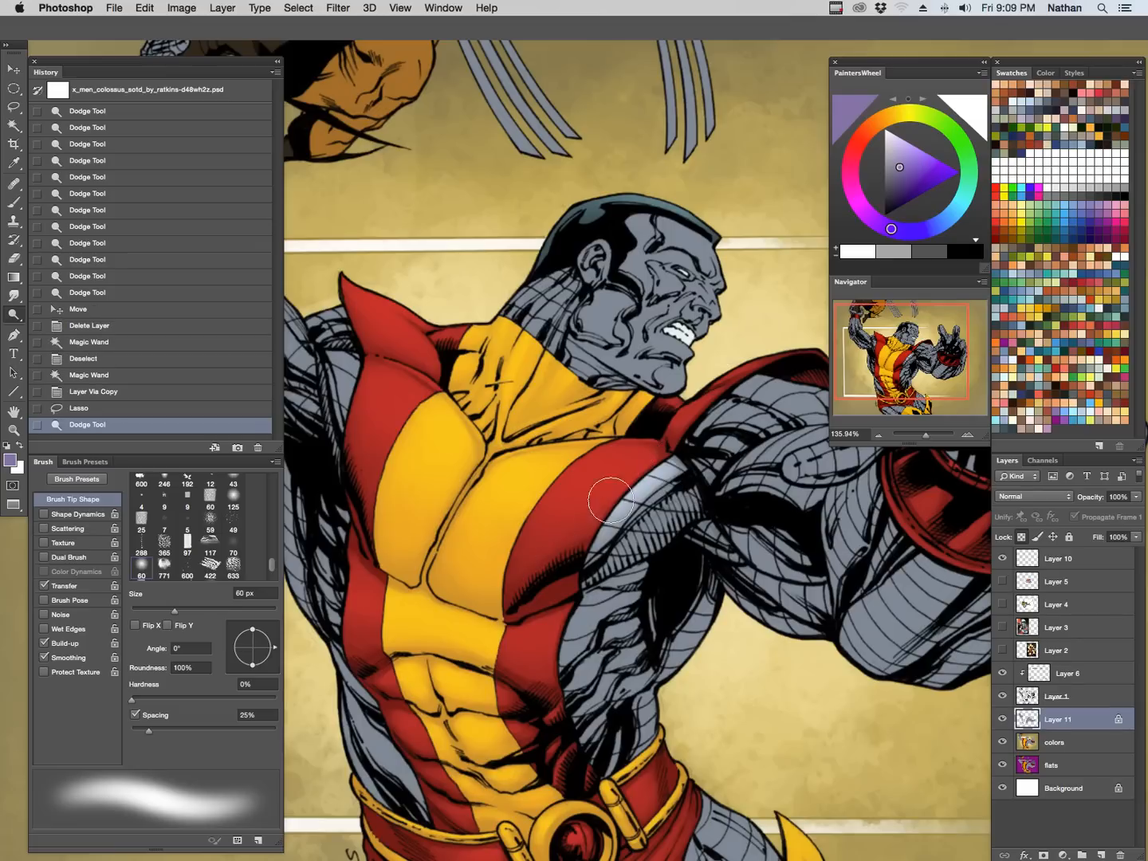
# Hide the panels and lasso the small gray shape just below the hatched shoulder muscle.
pyautogui.moveTo(610, 500)
pyautogui.mouseDown()
pyautogui.moveTo(574, 520)
pyautogui.moveTo(642, 472)
pyautogui.moveTo(586, 541)
pyautogui.moveTo(638, 472)
pyautogui.moveTo(661, 484)
pyautogui.moveTo(685, 532)
pyautogui.moveTo(651, 520)
pyautogui.moveTo(676, 401)
pyautogui.mouseUp()
pyautogui.press('Tab')
pyautogui.moveTo(643, 449)
pyautogui.mouseDown()
pyautogui.moveTo(564, 490)
pyautogui.moveTo(607, 492)
pyautogui.moveTo(669, 438)
pyautogui.moveTo(649, 454)
pyautogui.mouseUp()
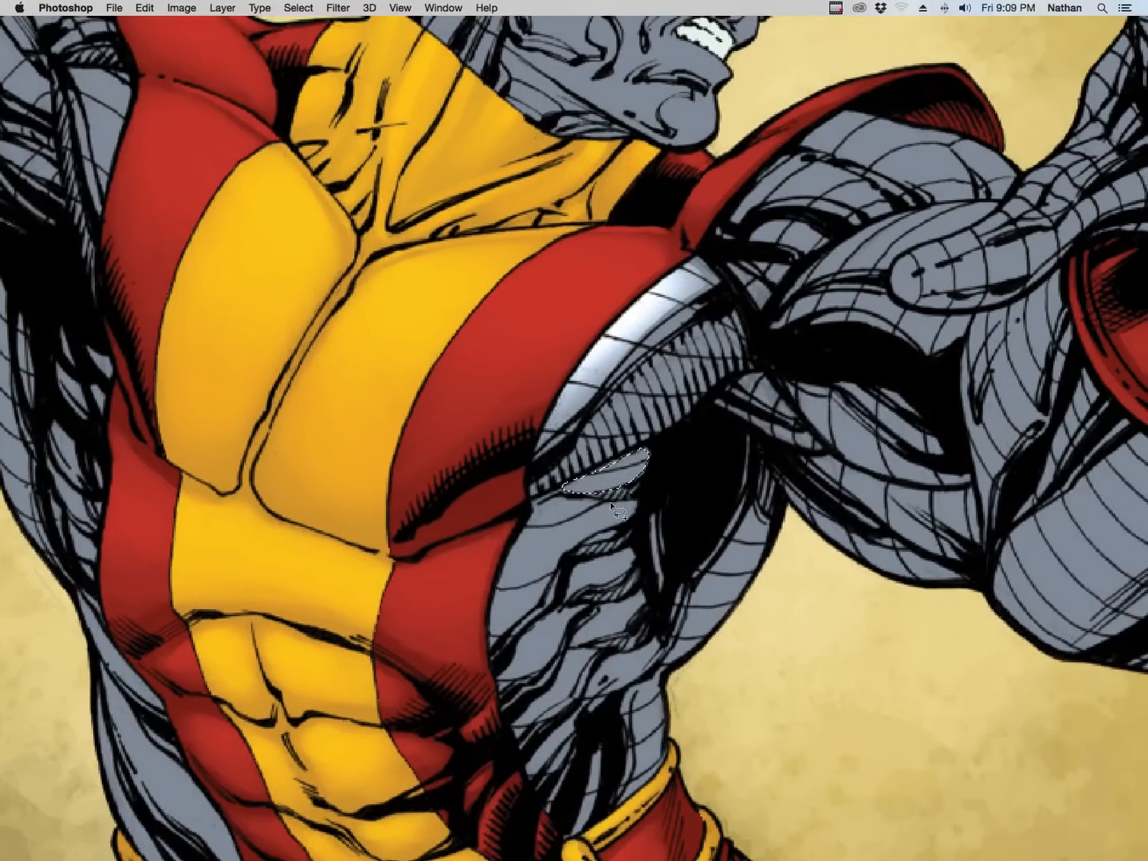
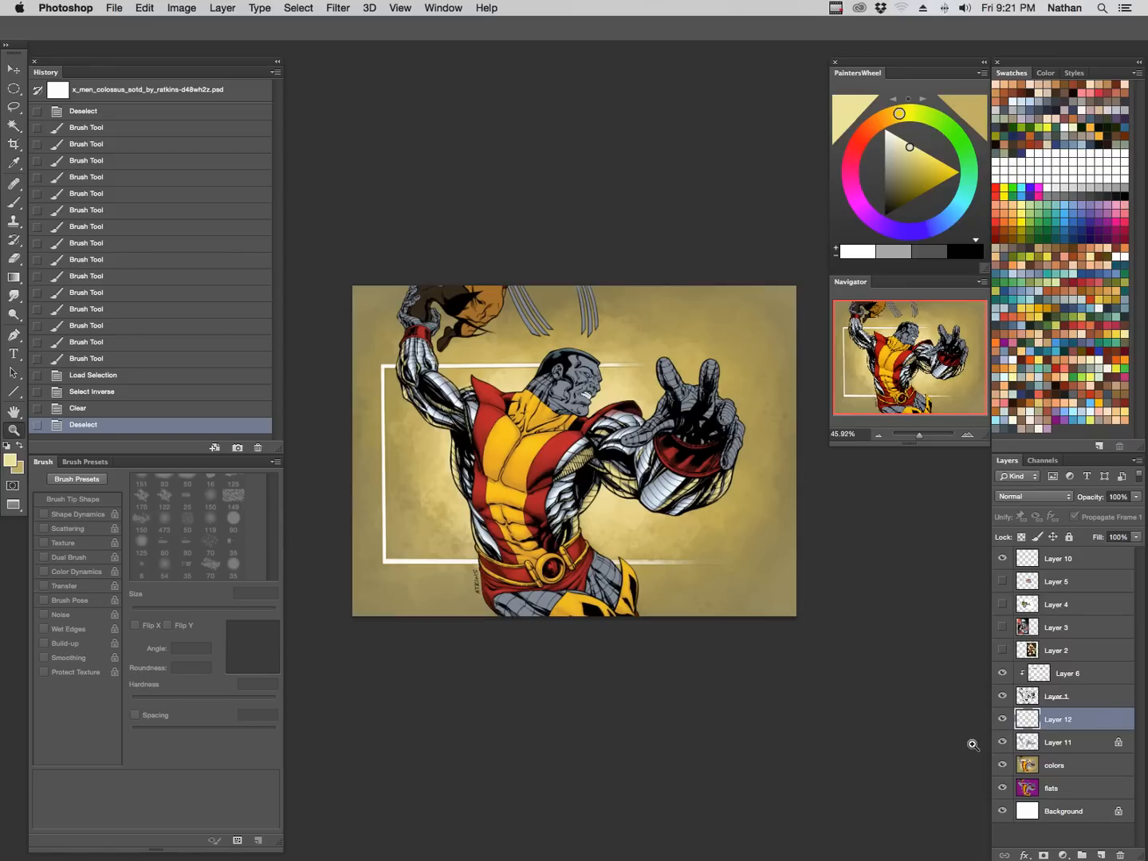
# Compare the artwork with and without Layer 12 and Layer 11 by toggling their visibility.
pyautogui.click(1003, 718)
pyautogui.click(1003, 718)
pyautogui.click(1003, 718)
pyautogui.click(1003, 717)
pyautogui.click(1003, 718)
pyautogui.click(1003, 718)
pyautogui.click(1003, 744)
pyautogui.click(1002, 743)
pyautogui.click(1003, 742)
pyautogui.click(1003, 742)
pyautogui.click(1002, 719)
pyautogui.click(1003, 719)
pyautogui.click(1003, 719)
pyautogui.click(1003, 719)
# Check Layer 11's contribution by toggling its visibility, and duplicate the layer.
pyautogui.click(1052, 744)
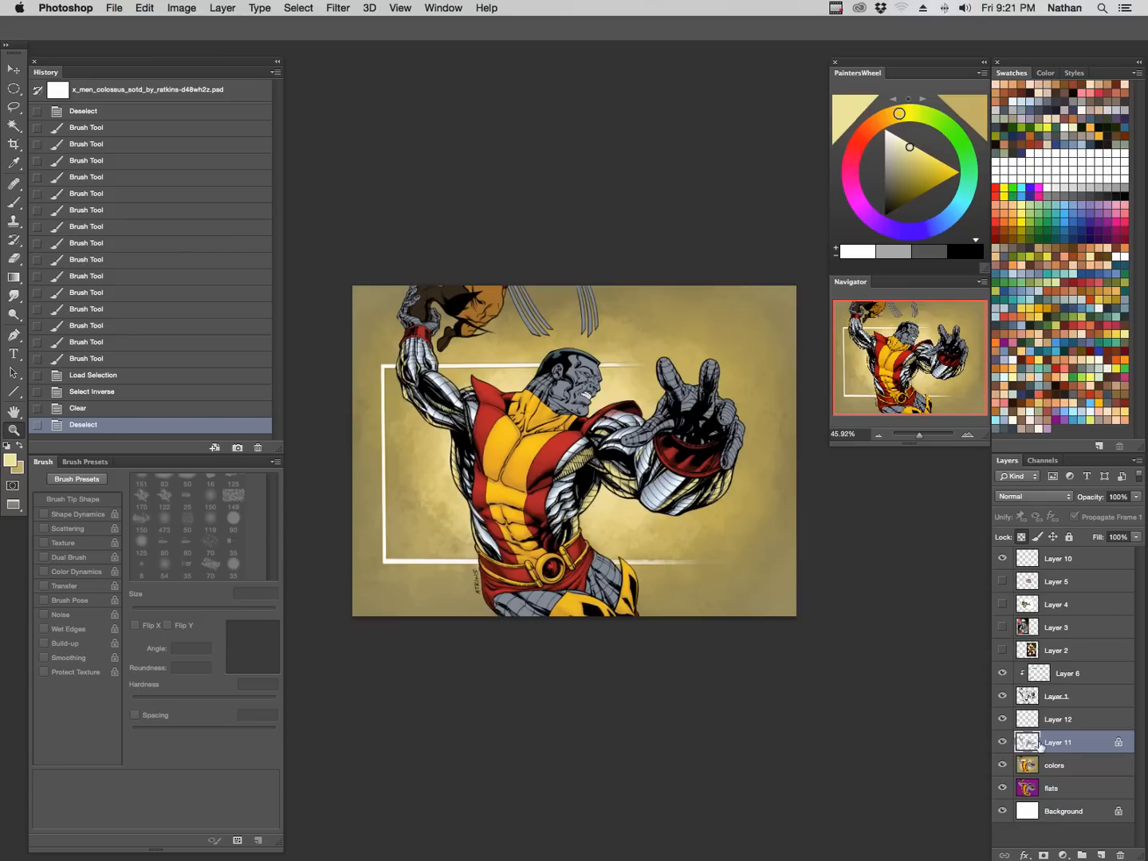
pyautogui.click(1003, 742)
pyautogui.click(1003, 742)
pyautogui.press('super+j')
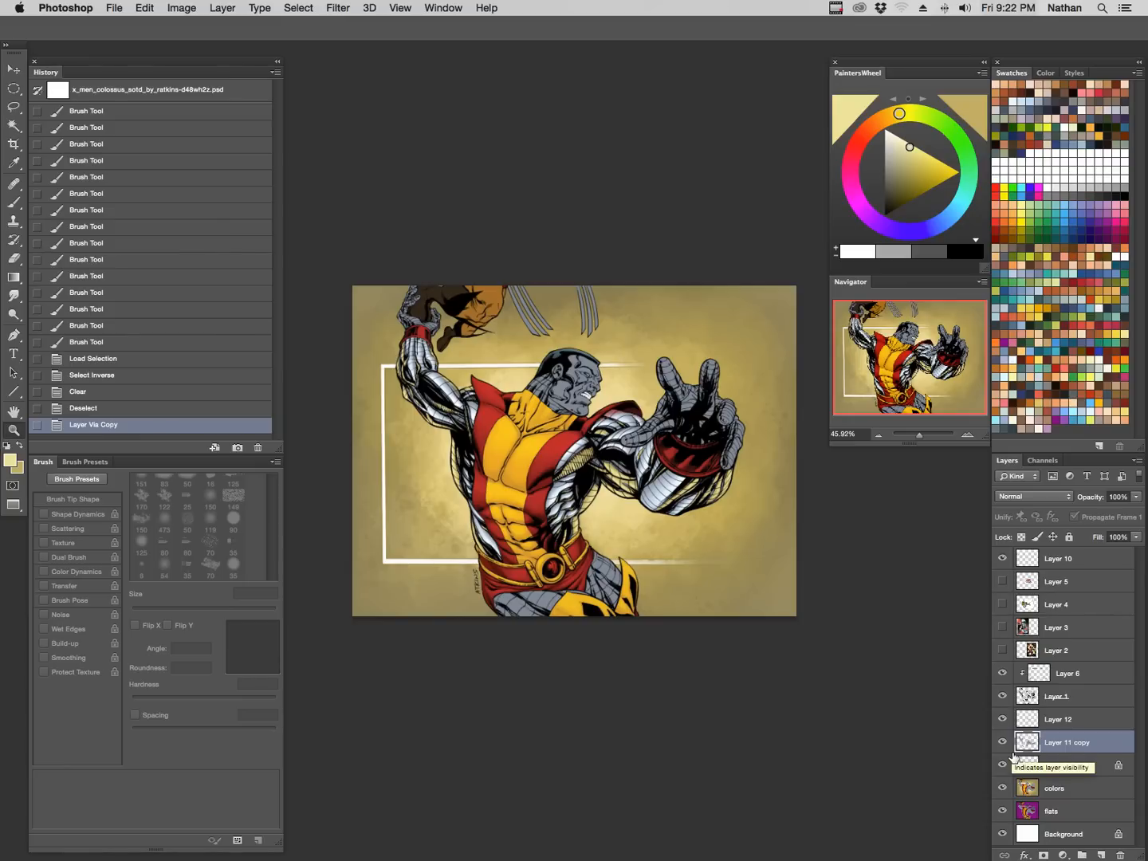
# Hide every layer except the copy of Layer 11 and the white background.
pyautogui.click(1004, 720)
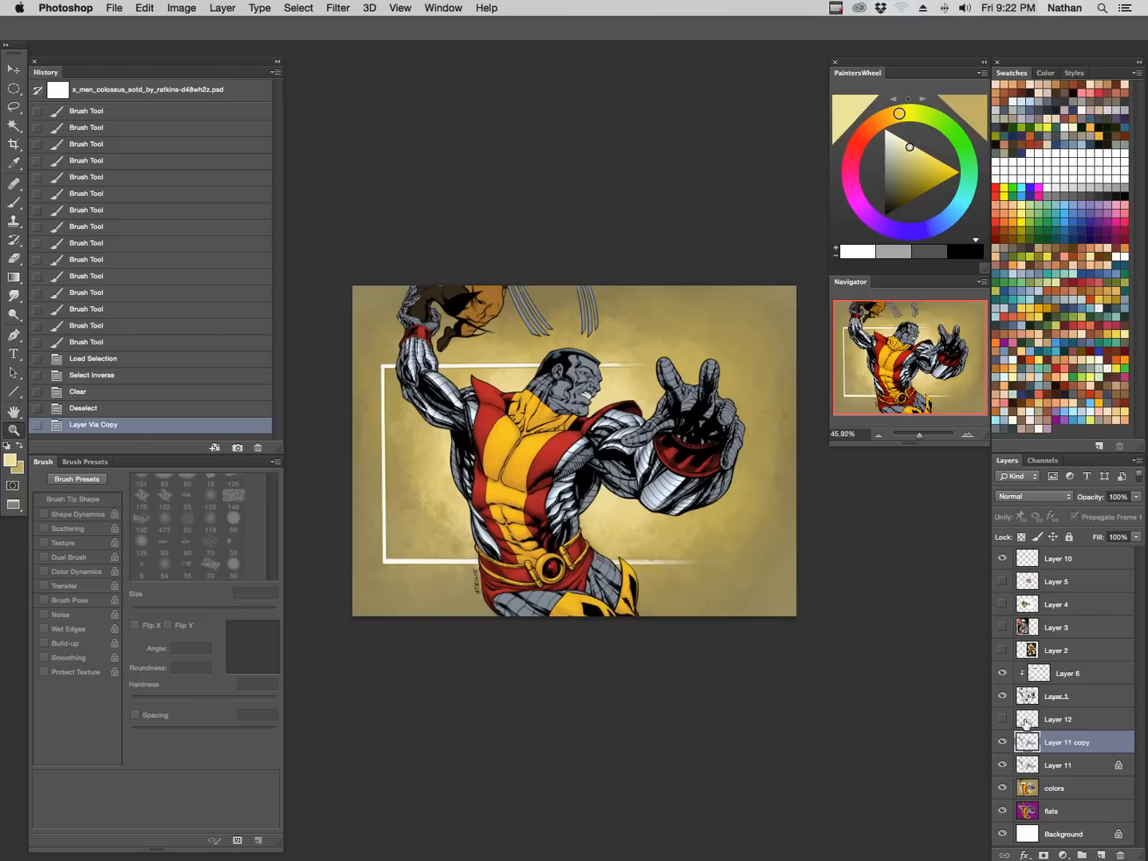
pyautogui.moveTo(1003, 696); pyautogui.dragTo(1003, 558)
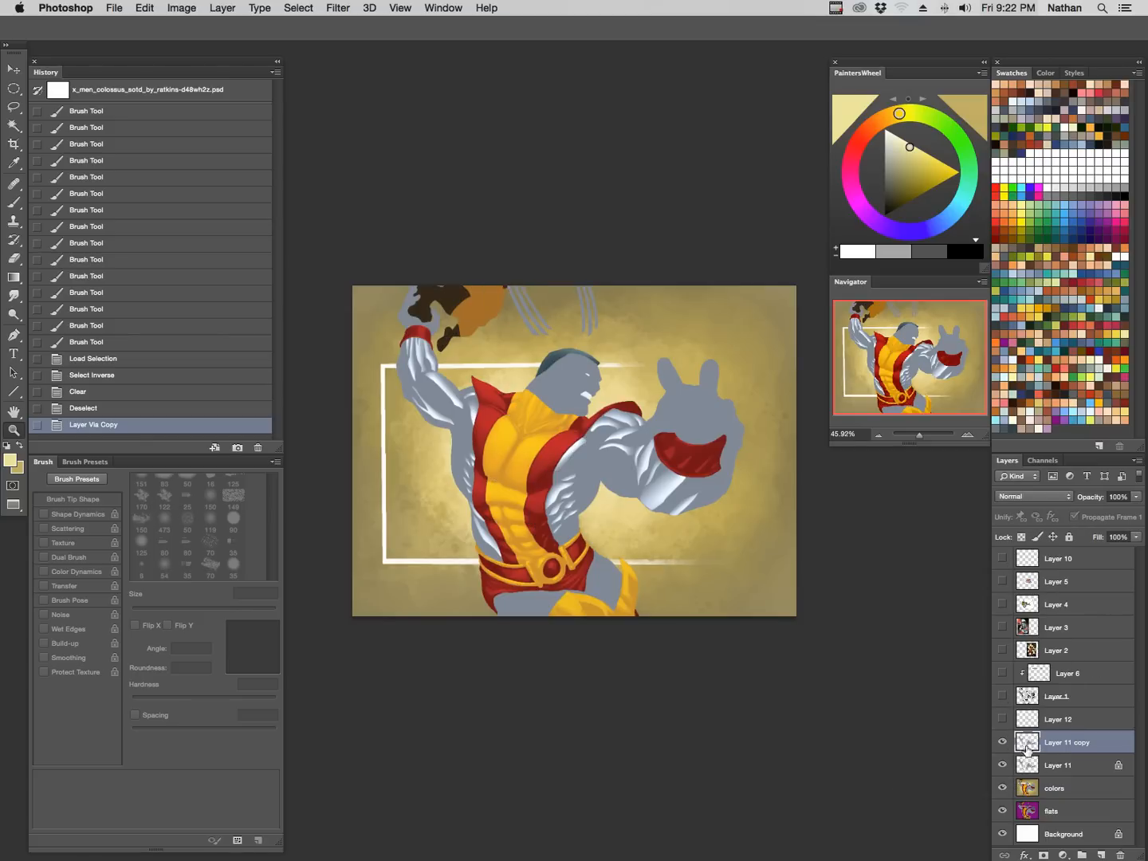
pyautogui.moveTo(1003, 767); pyautogui.dragTo(1003, 811)
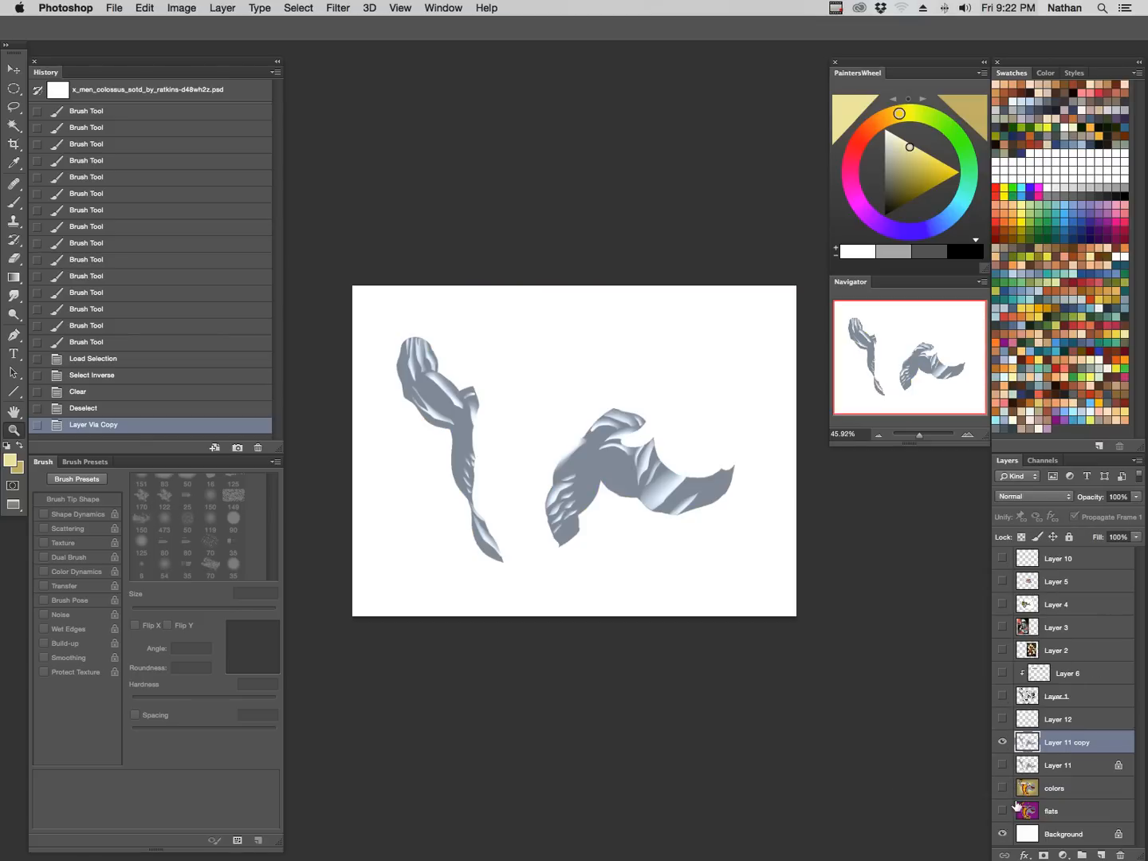
pyautogui.click(1004, 743)
pyautogui.click(1004, 743)
pyautogui.moveTo(610, 477); pyautogui.dragTo(617, 484)
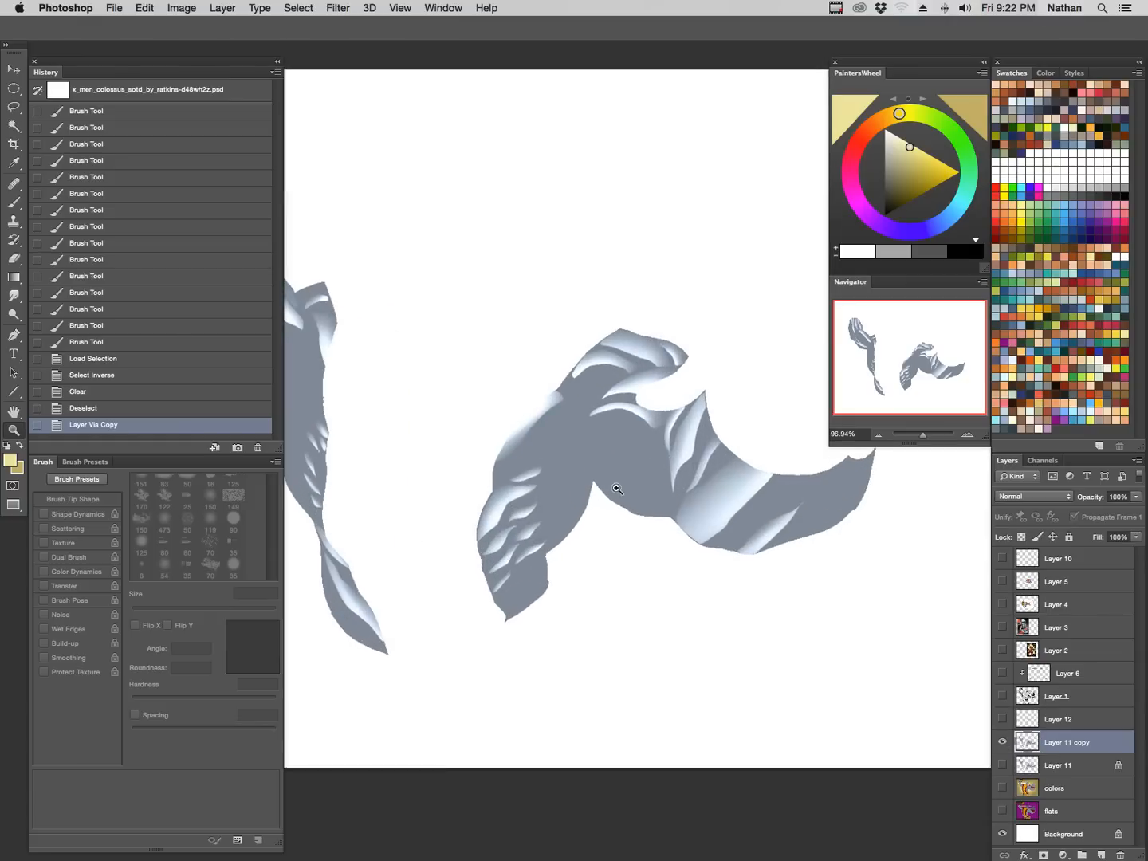
pyautogui.press('Tab')
pyautogui.moveTo(549, 513); pyautogui.dragTo(609, 548)
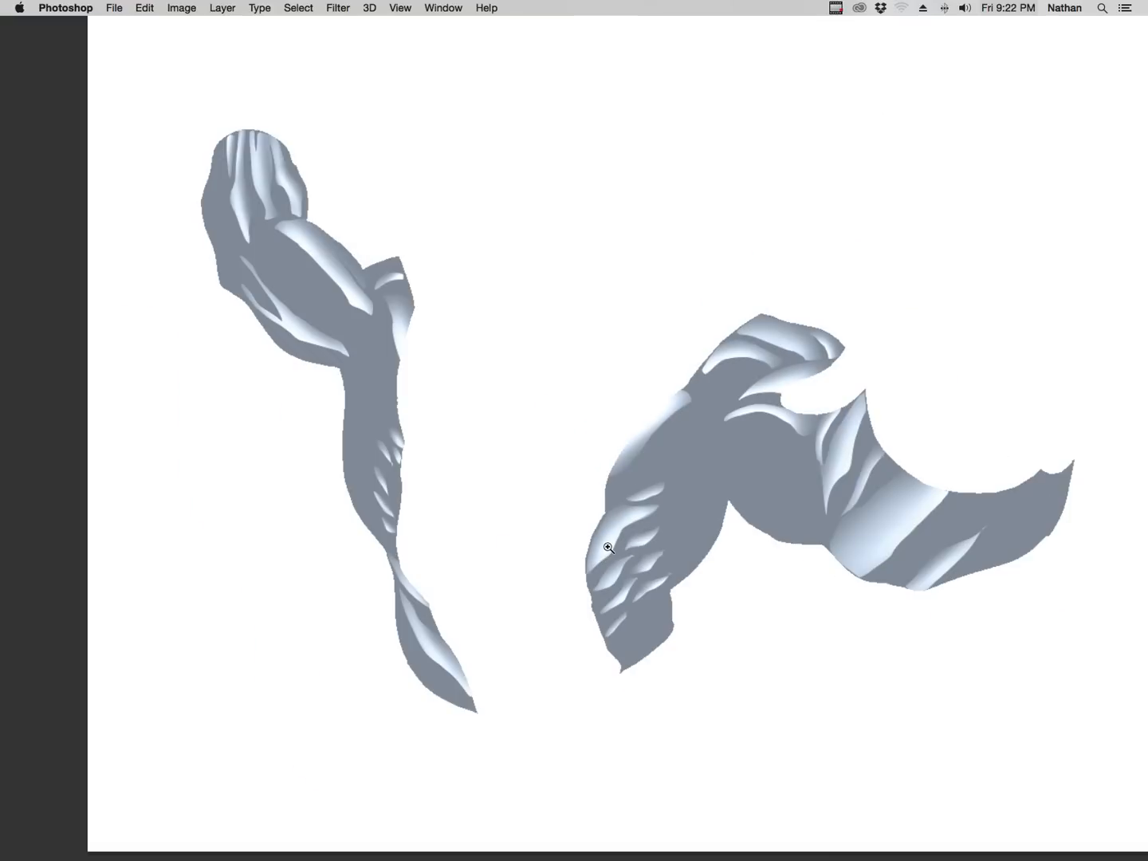
pyautogui.press('super+u')
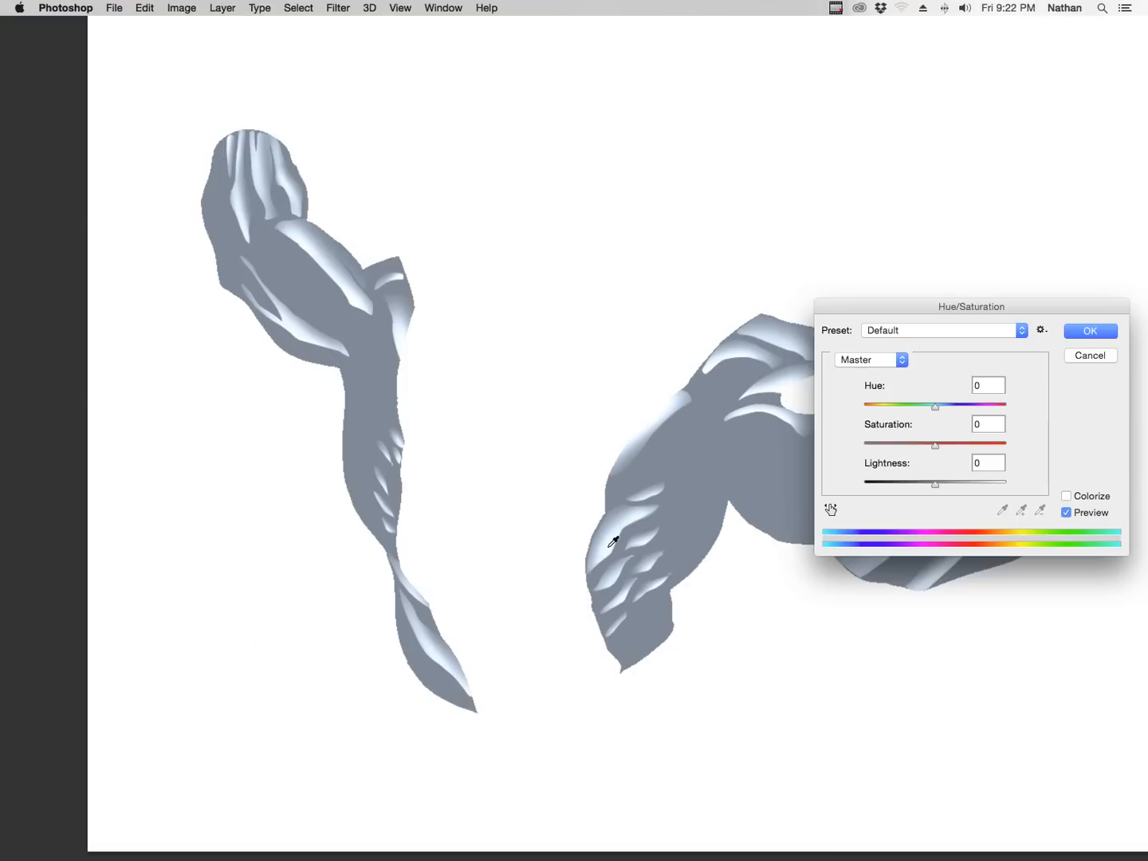
pyautogui.moveTo(1020, 316); pyautogui.dragTo(924, 298)
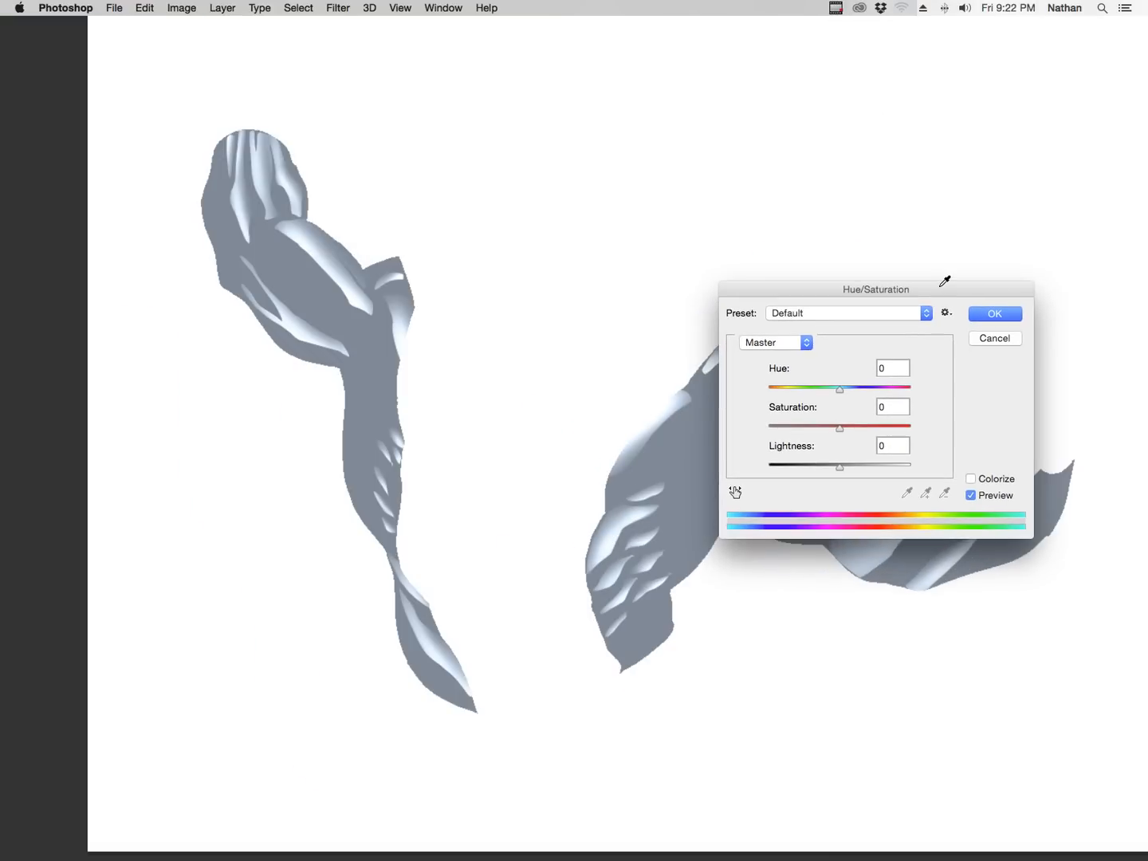
pyautogui.click(183, 10)
pyautogui.click(182, 9)
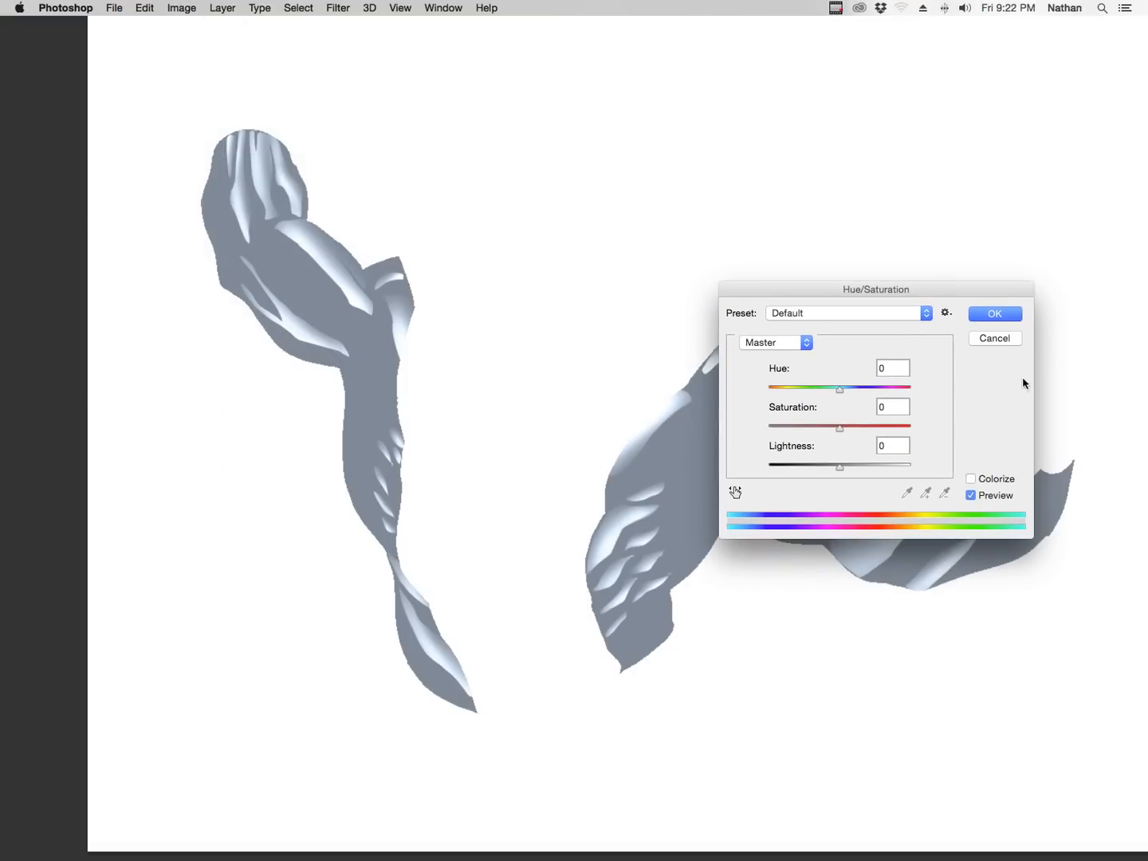
pyautogui.click(997, 339)
pyautogui.click(182, 8)
pyautogui.moveTo(252, 58)
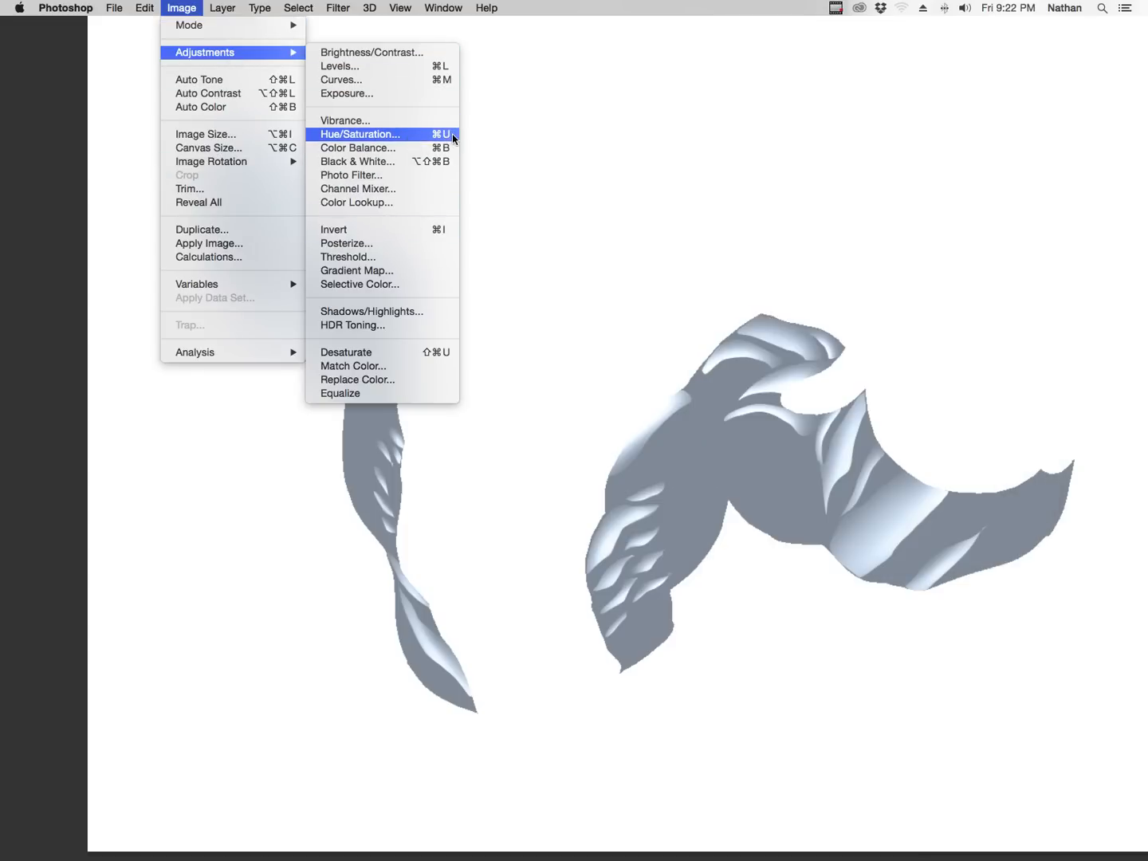
pyautogui.click(533, 126)
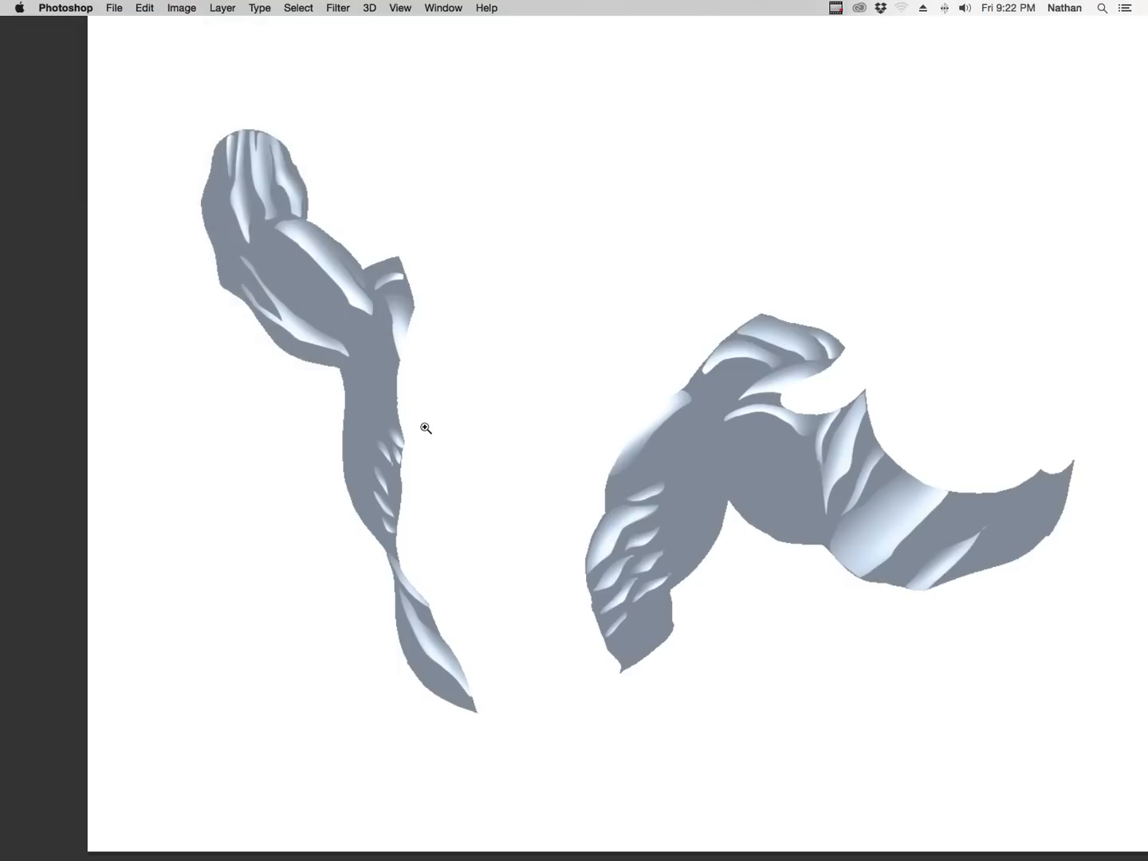
# Desaturate the copy of Layer 11 with Hue/Saturation, setting Saturation to -100.
pyautogui.press('super+u')
pyautogui.moveTo(831, 432); pyautogui.dragTo(535, 470)
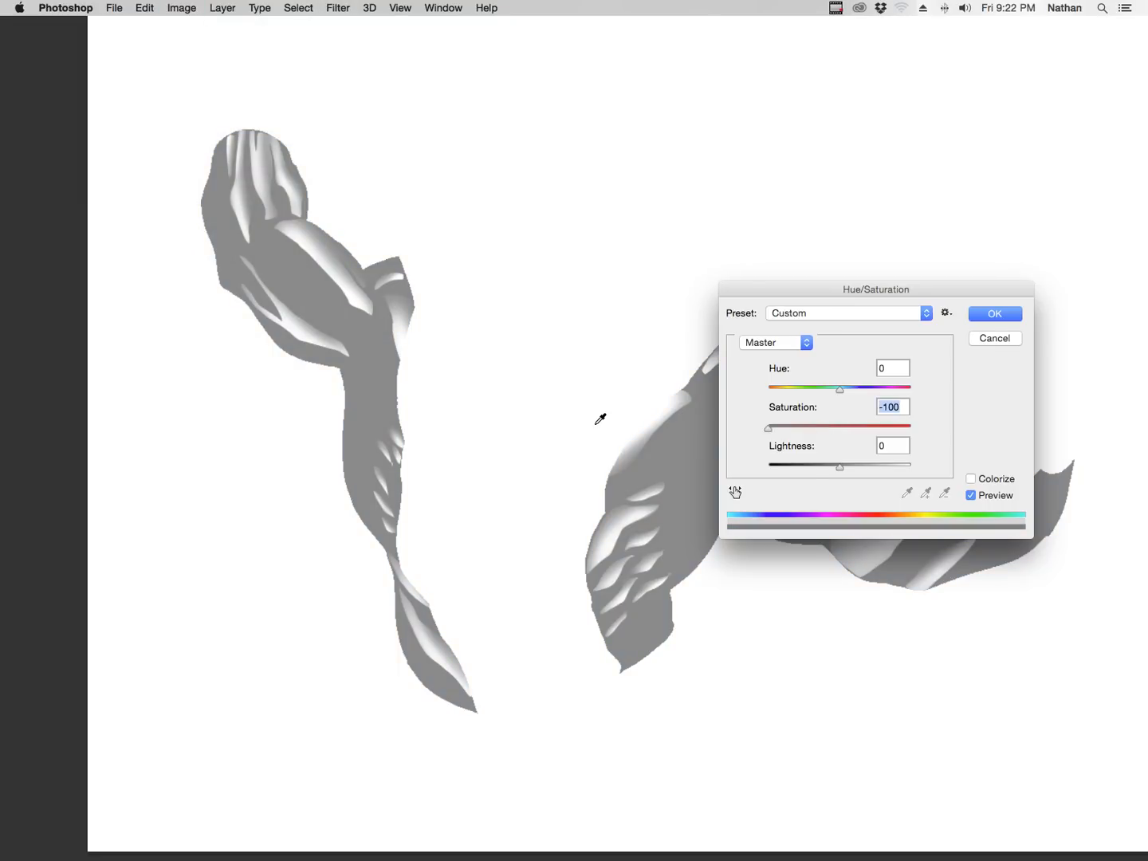
pyautogui.click(993, 313)
# Apply the Chrome sketch filter to the gray shading with Detail 0 and Smoothness 10.
pyautogui.press('Tab')
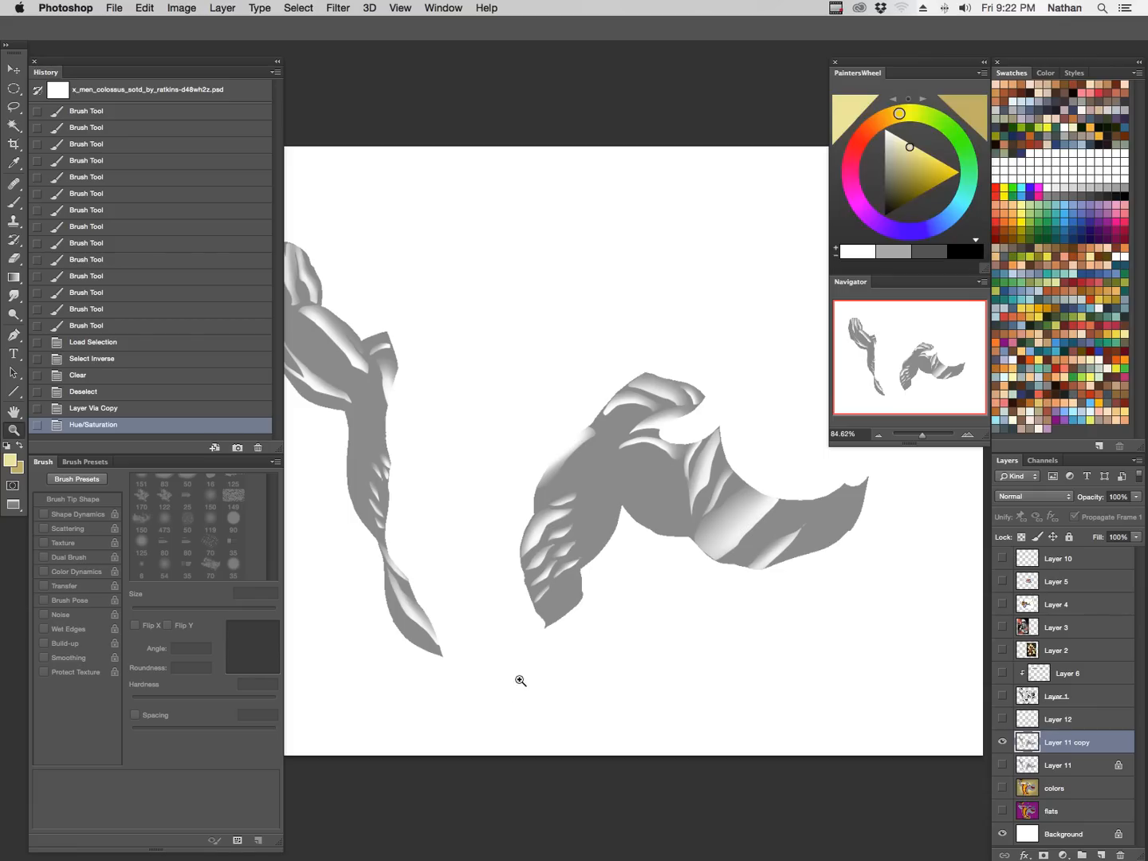
pyautogui.press('Tab')
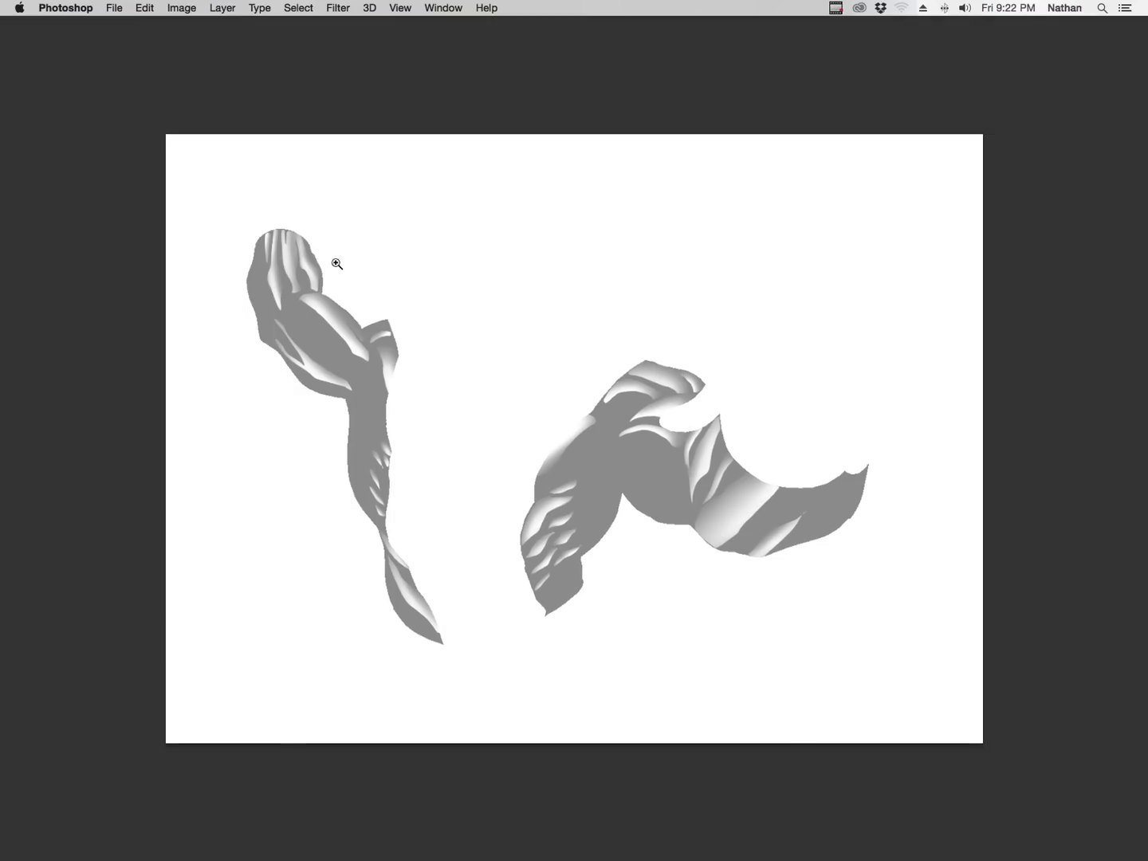
pyautogui.click(338, 8)
pyautogui.moveTo(353, 246)
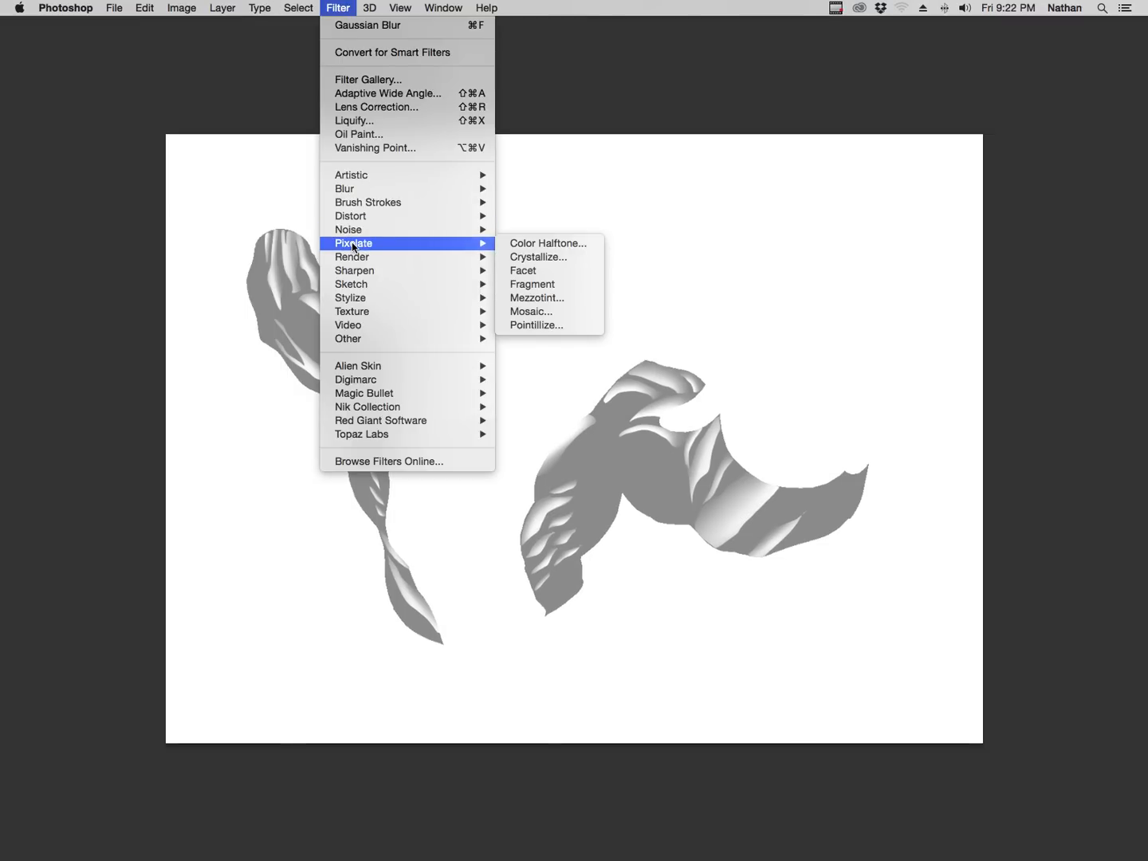
pyautogui.moveTo(348, 287)
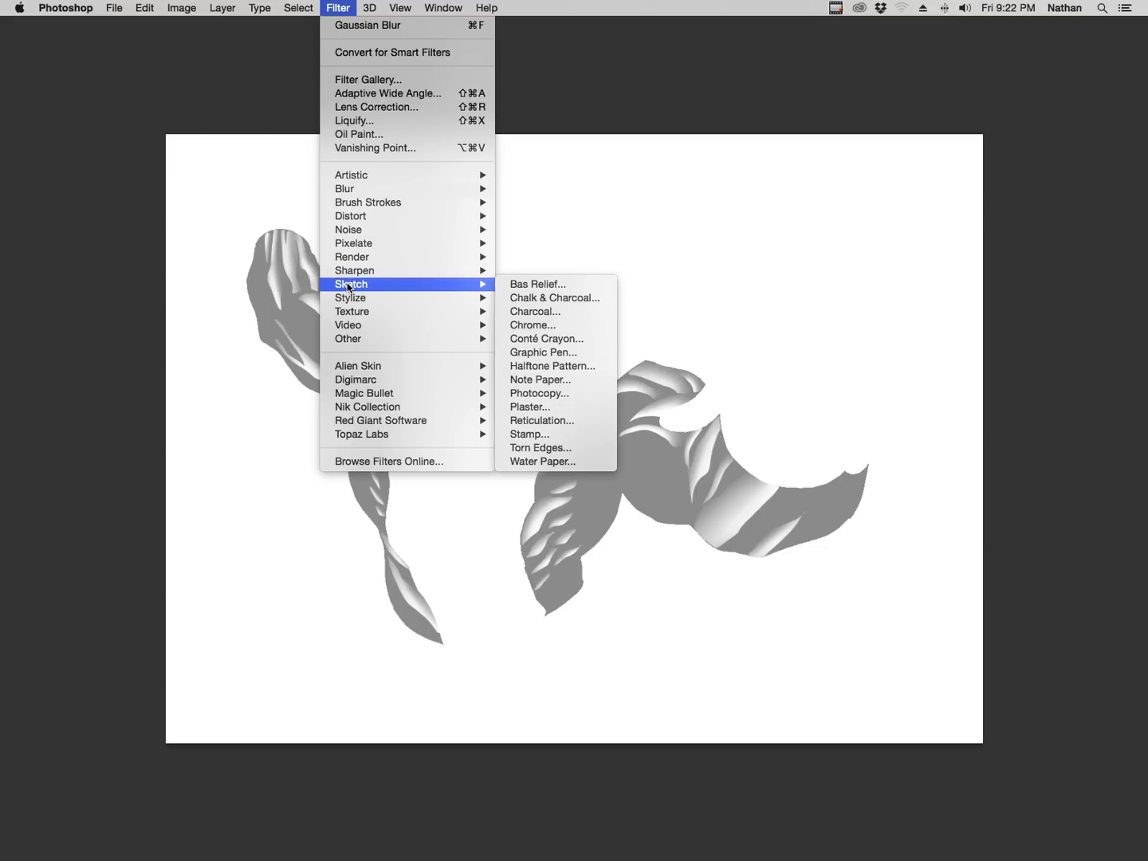
pyautogui.click(546, 324)
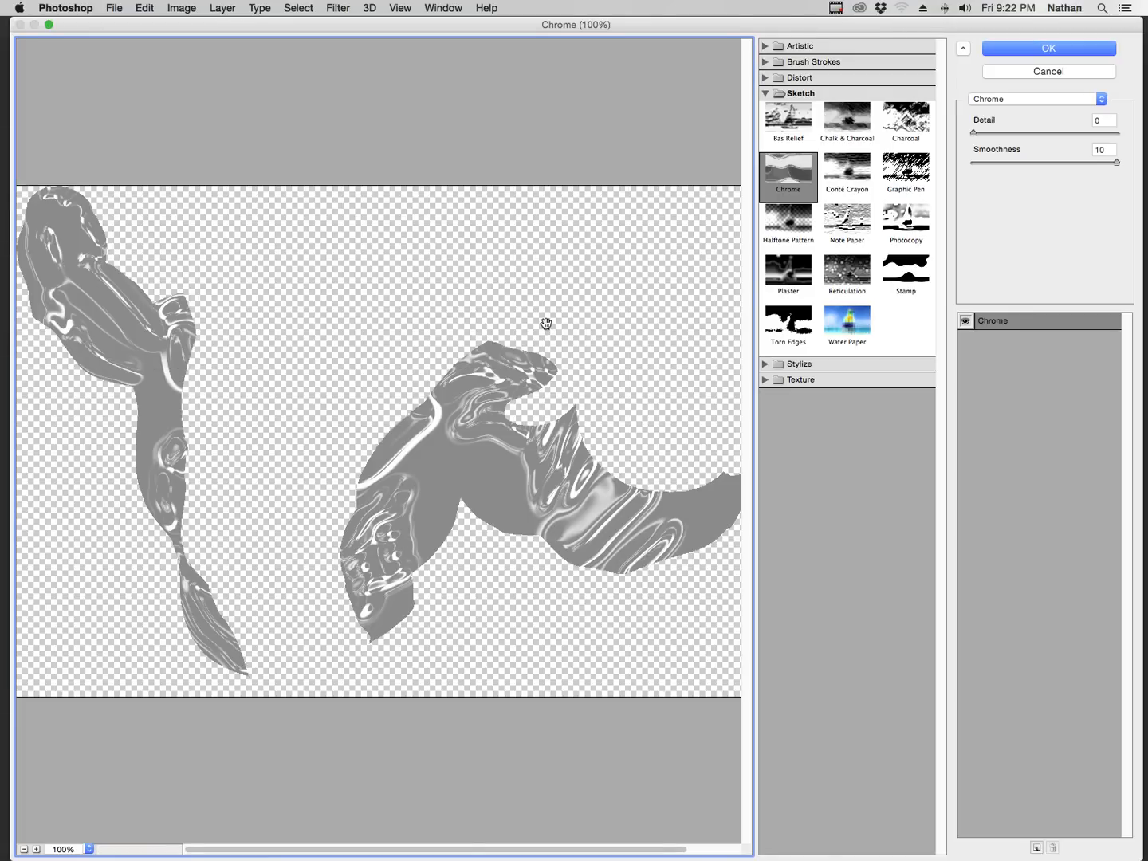
pyautogui.click(972, 133)
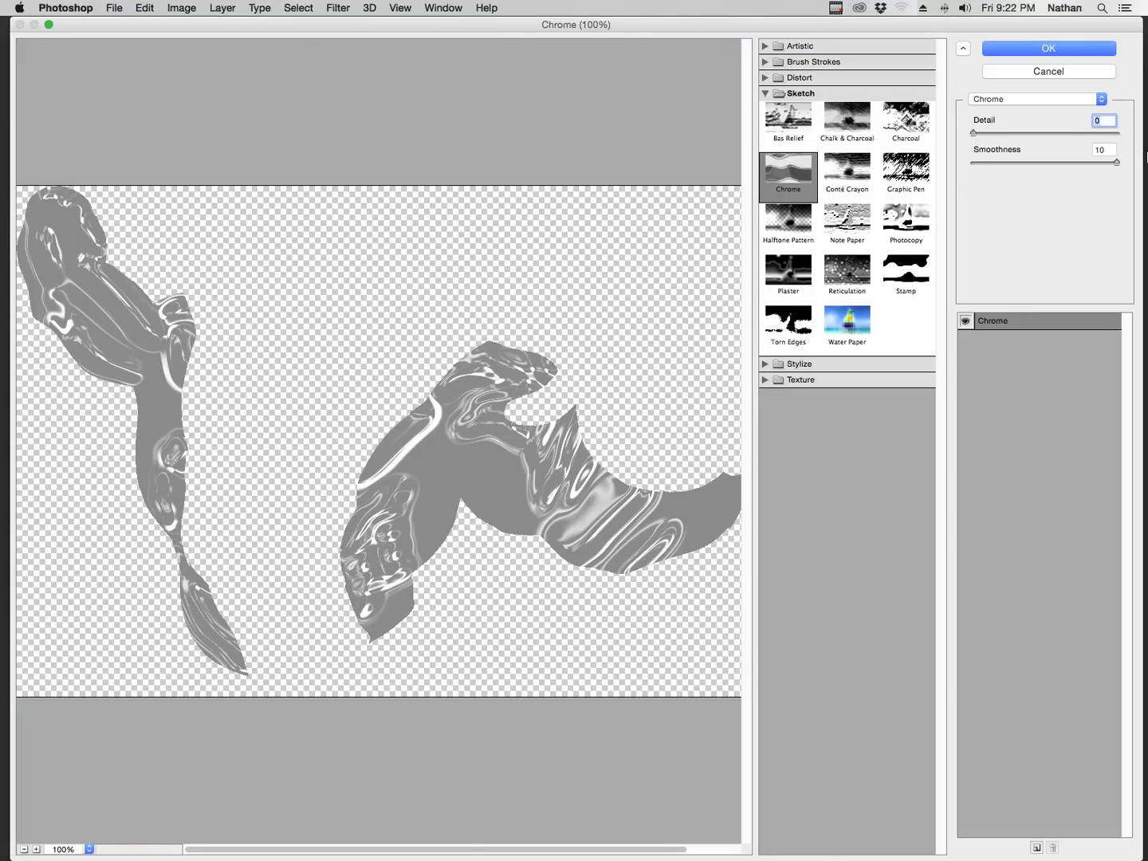
pyautogui.click(1116, 163)
pyautogui.click(1066, 52)
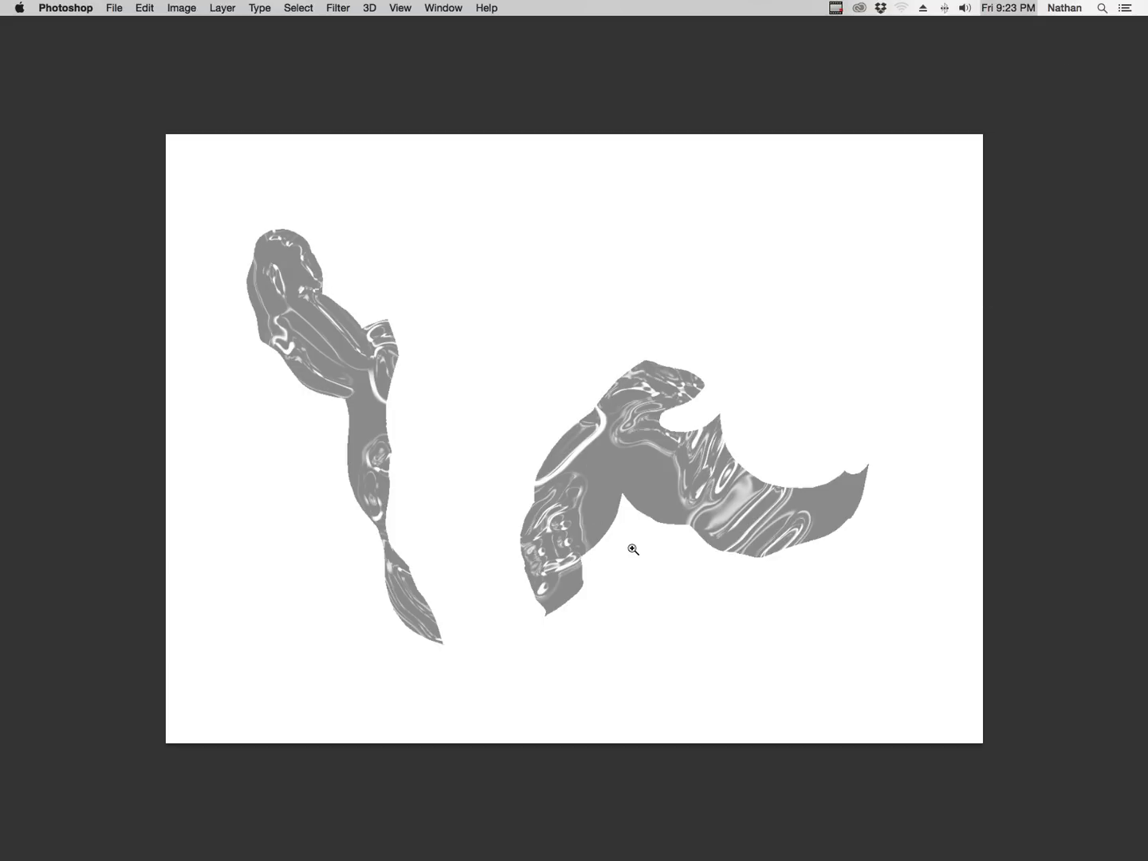
# Use Levels to set the chrome layer's flat gray as the black point and lower the white input level to 197.
pyautogui.press('super+l')
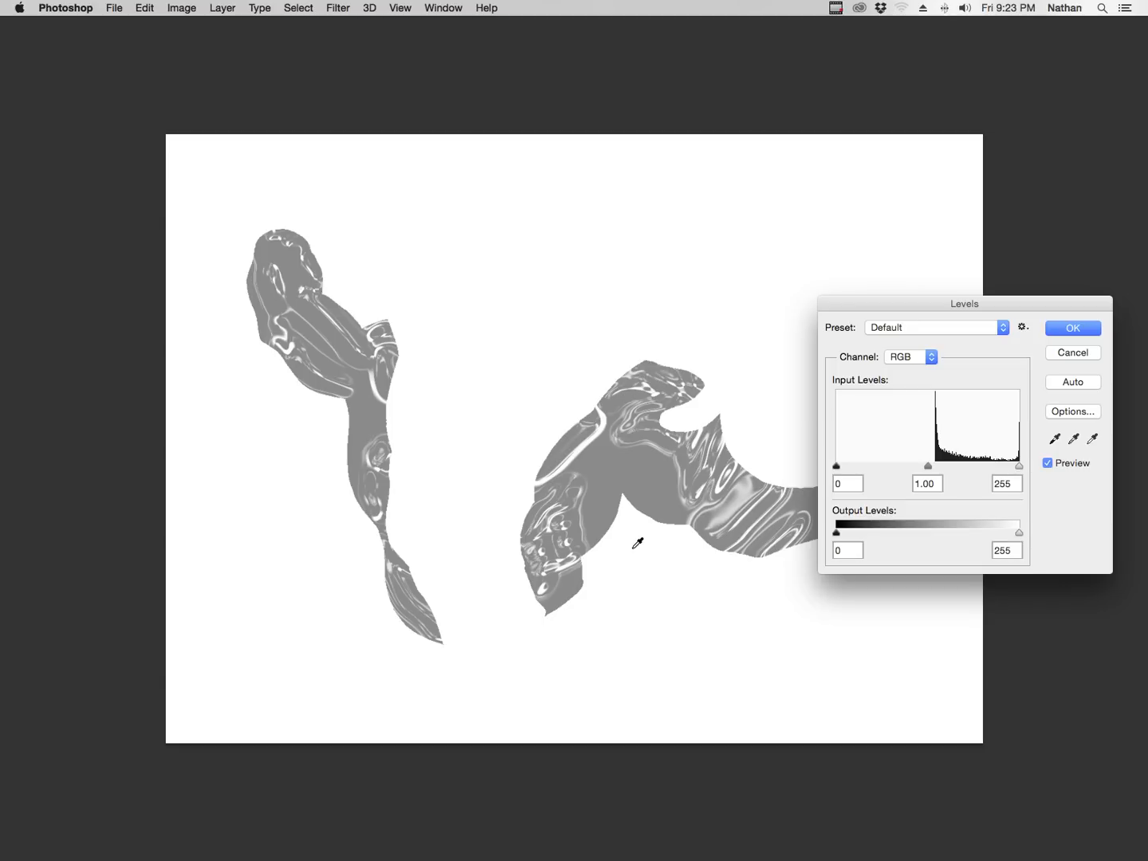
pyautogui.moveTo(1024, 304); pyautogui.dragTo(800, 192)
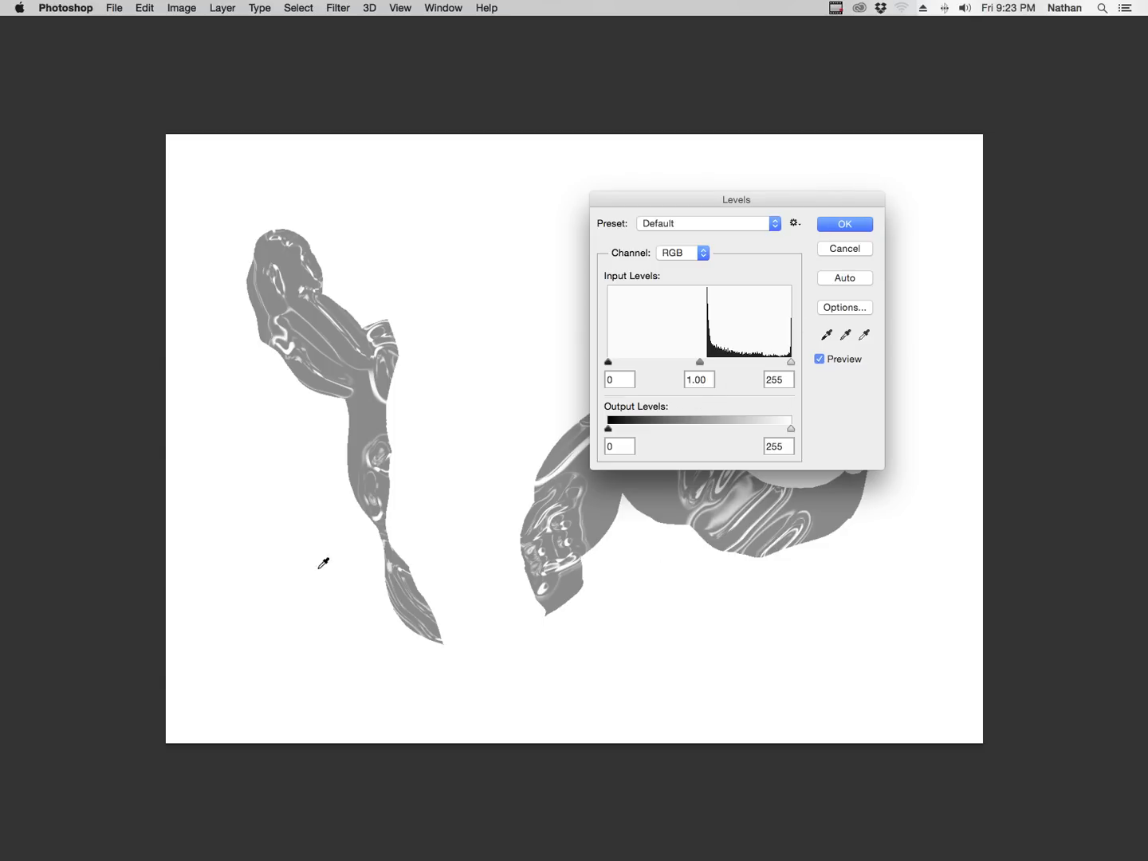
pyautogui.click(826, 335)
pyautogui.click(826, 336)
pyautogui.click(569, 587)
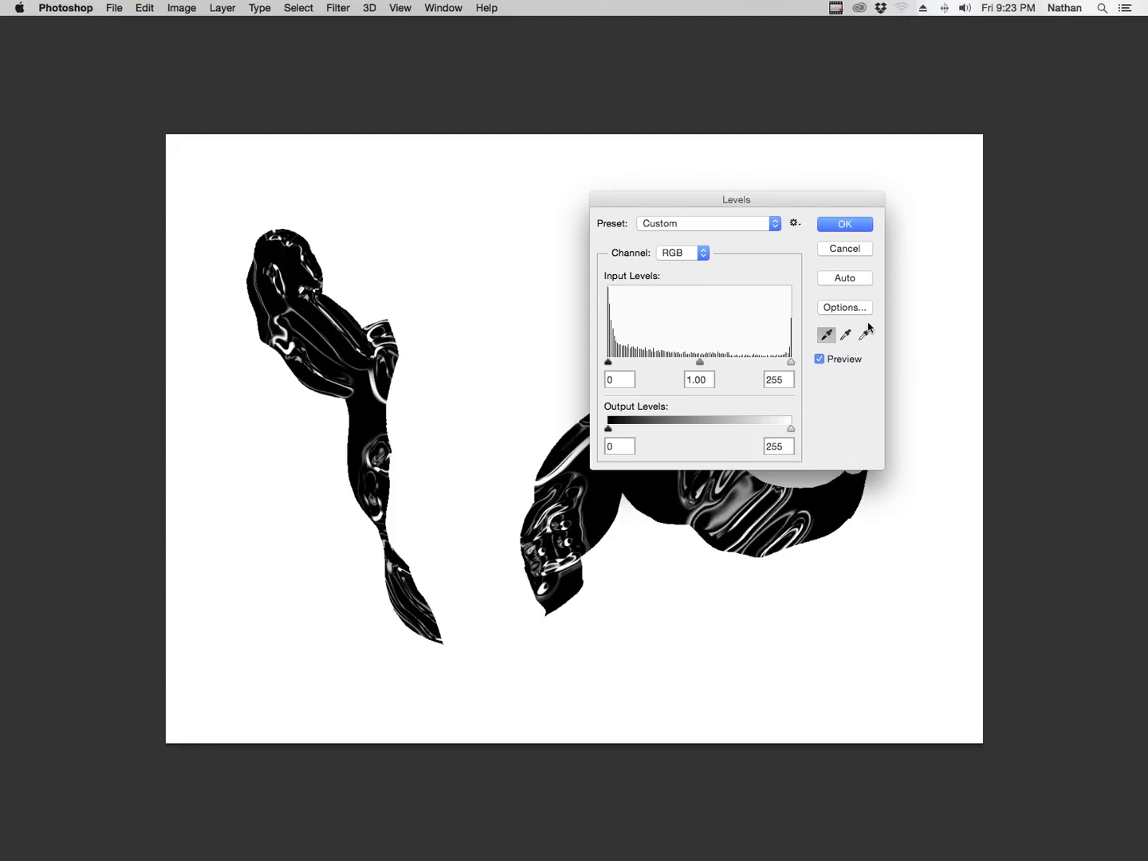
pyautogui.moveTo(790, 364); pyautogui.dragTo(751, 373)
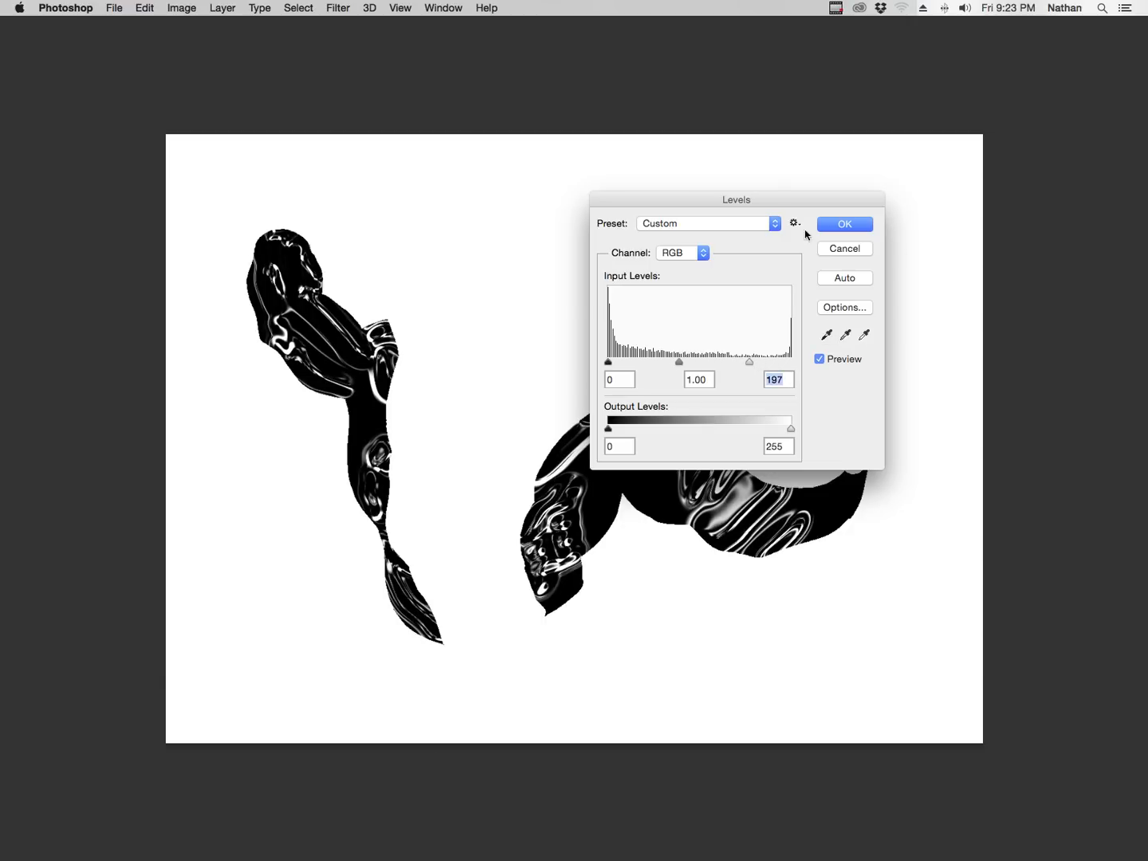
pyautogui.click(844, 224)
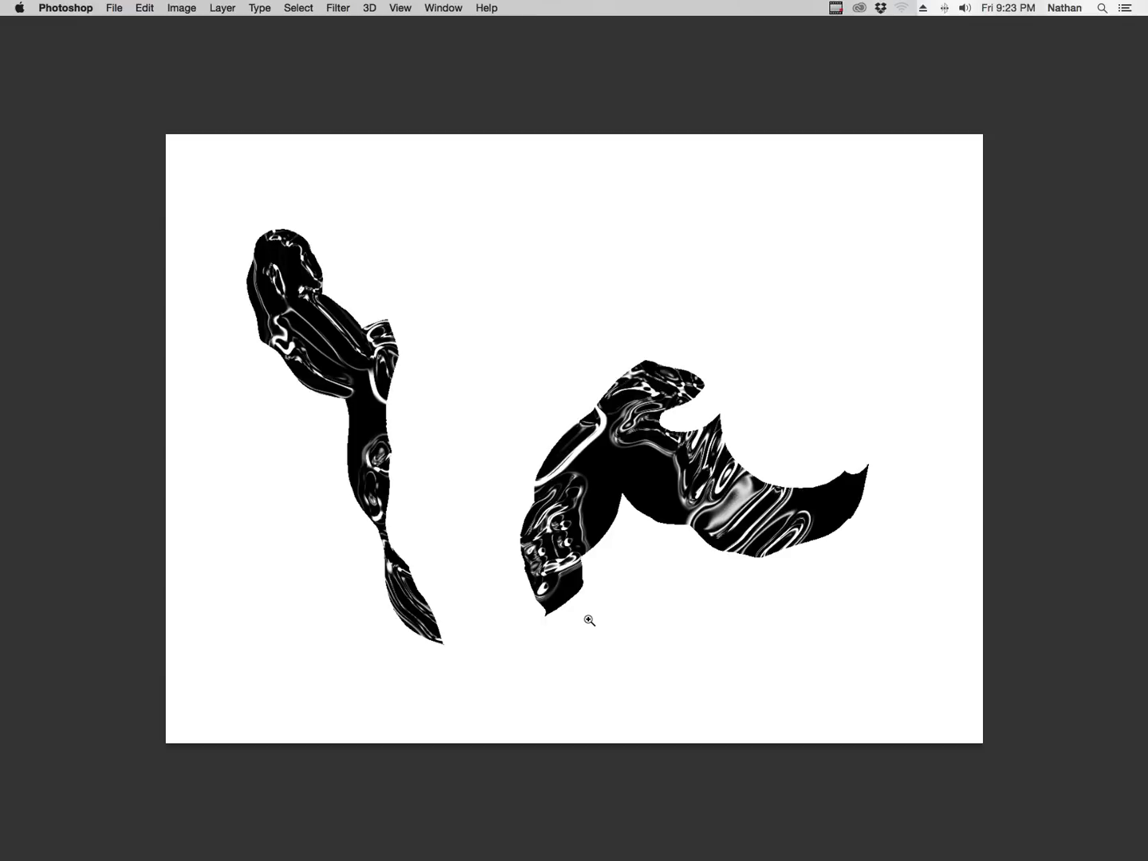
# Zoom out from the chrome shapes, show the panels, and set the chrome layer's blending mode to Screen.
pyautogui.click(732, 496)
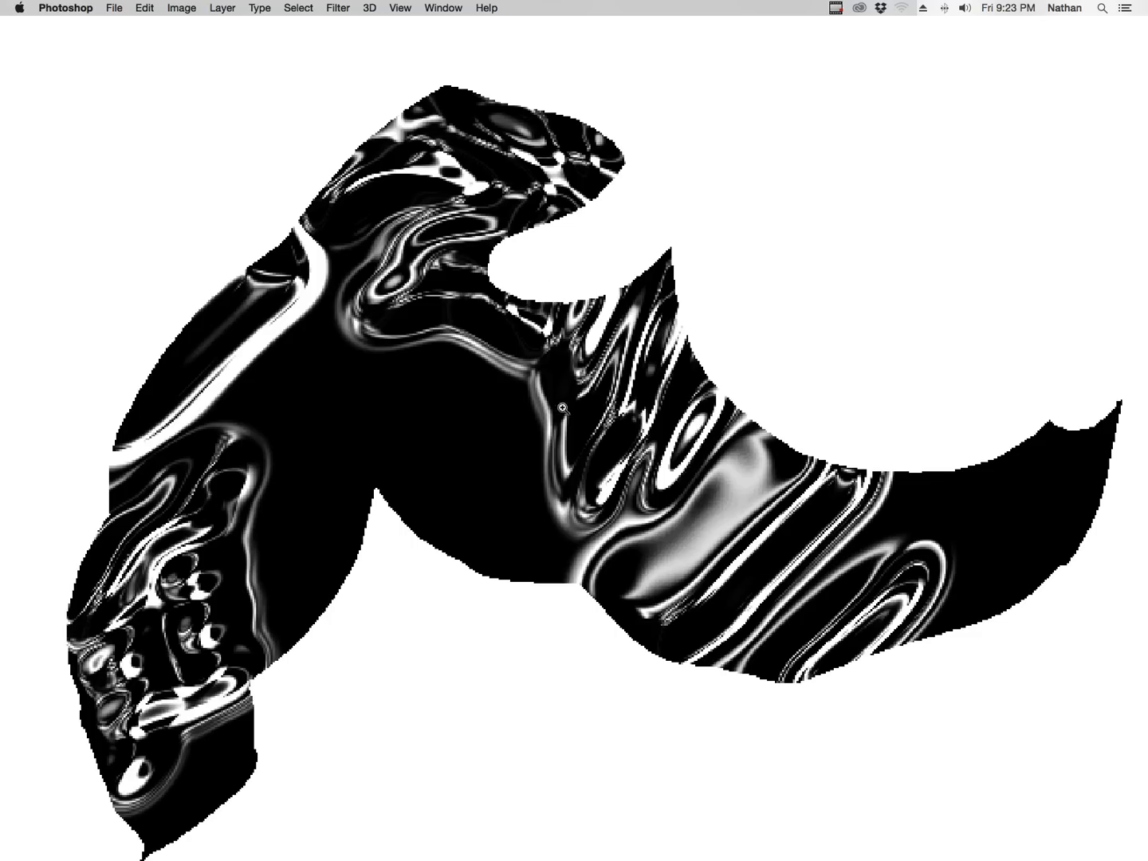
pyautogui.moveTo(573, 420); pyautogui.dragTo(489, 498)
pyautogui.press('Tab')
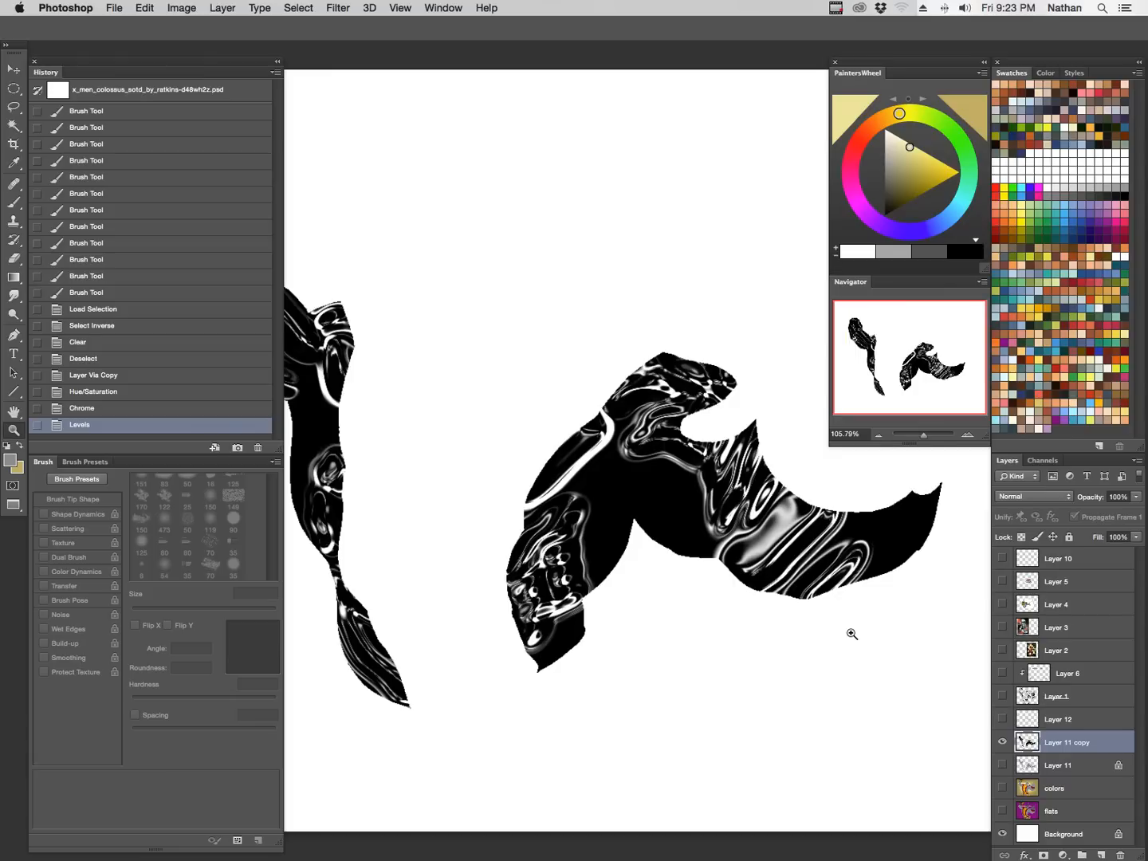
pyautogui.click(1068, 494)
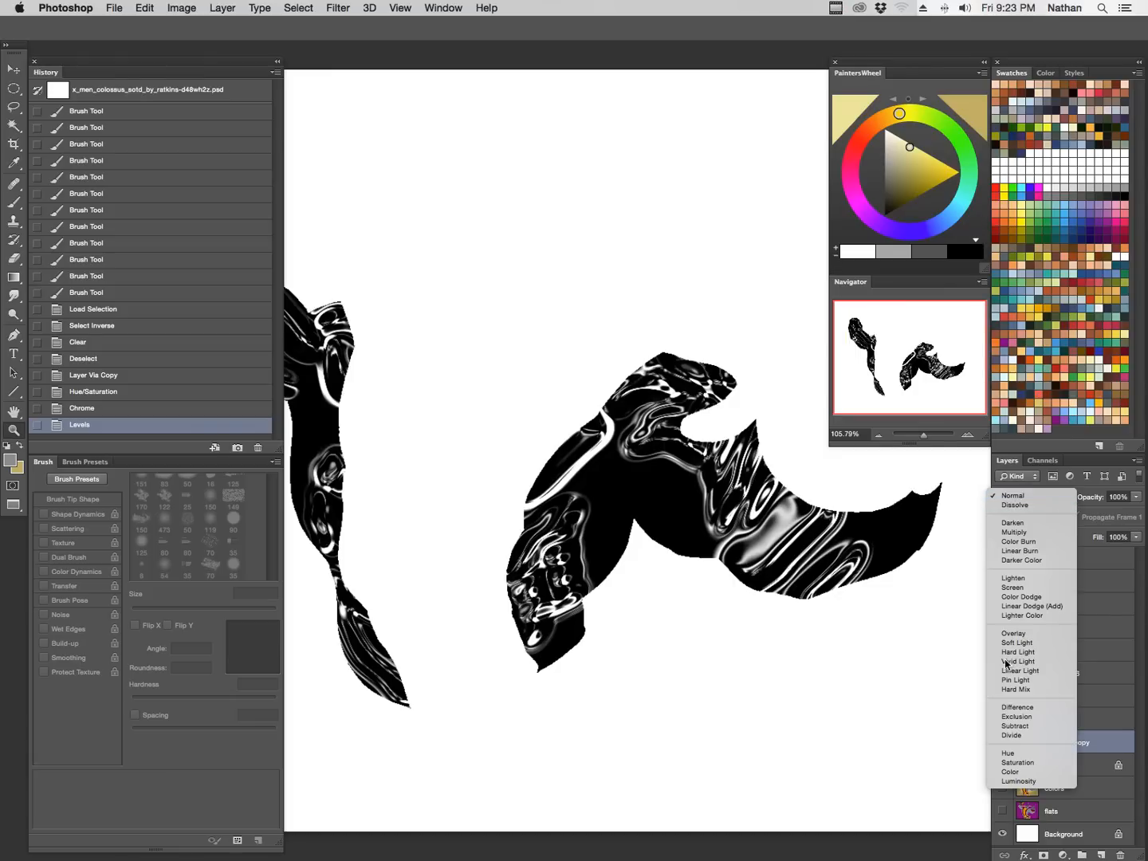
pyautogui.click(1105, 486)
pyautogui.click(1062, 492)
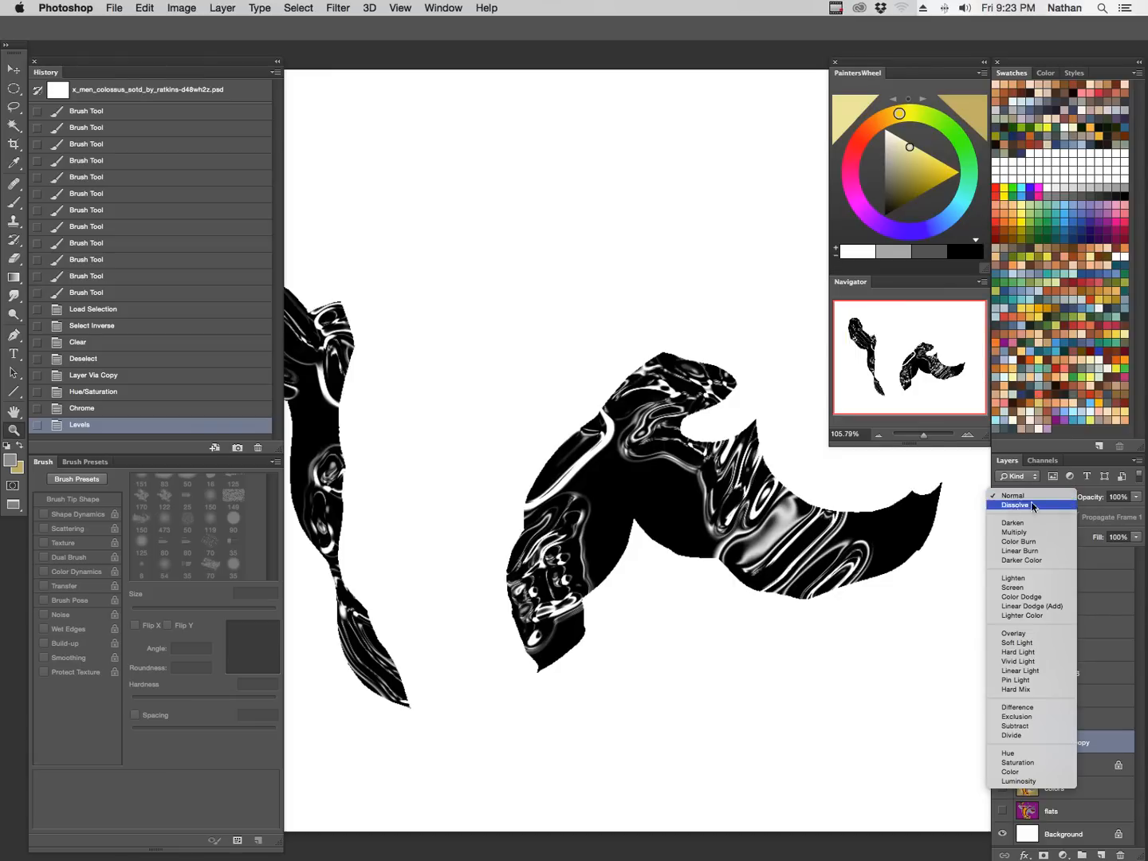
pyautogui.click(1033, 591)
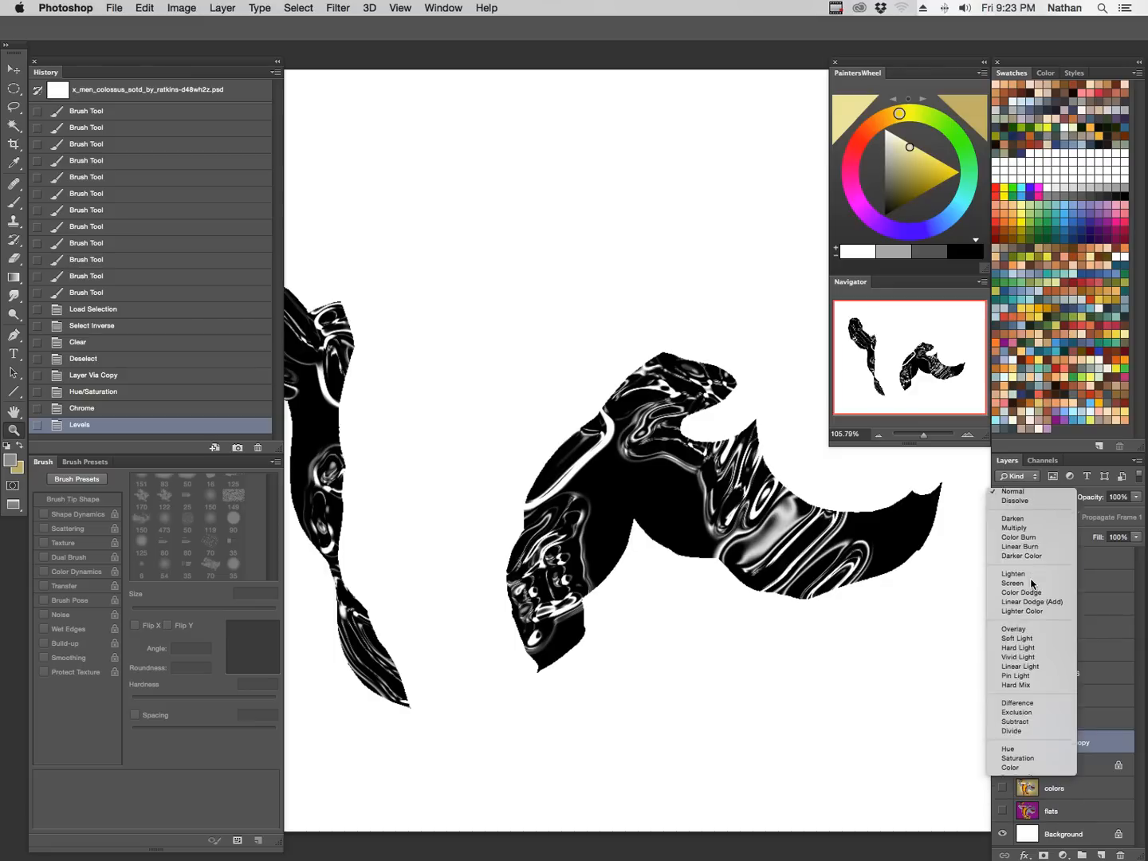
# Make the flats, colors, Layer 11, Layer 1 and Layer 6 visible again together with the Layer 11 copy.
pyautogui.click(1003, 743)
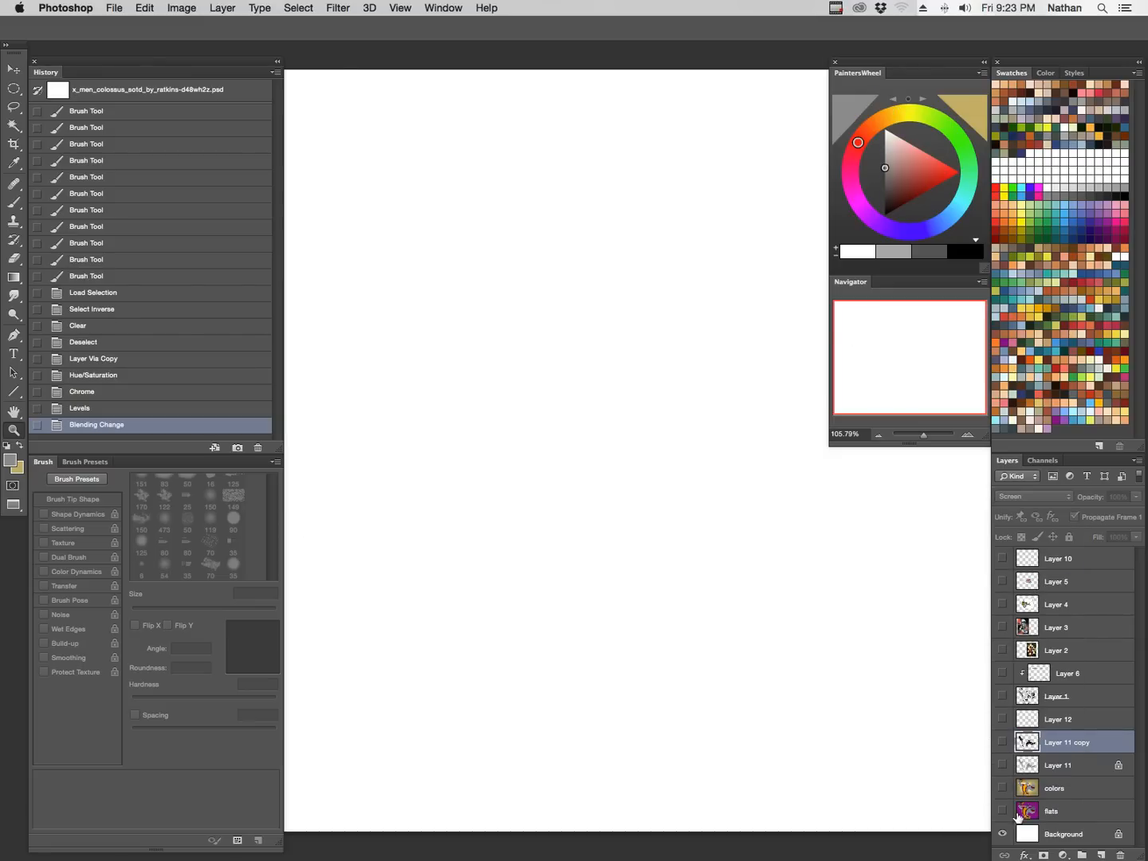
pyautogui.click(1003, 787)
pyautogui.click(1003, 765)
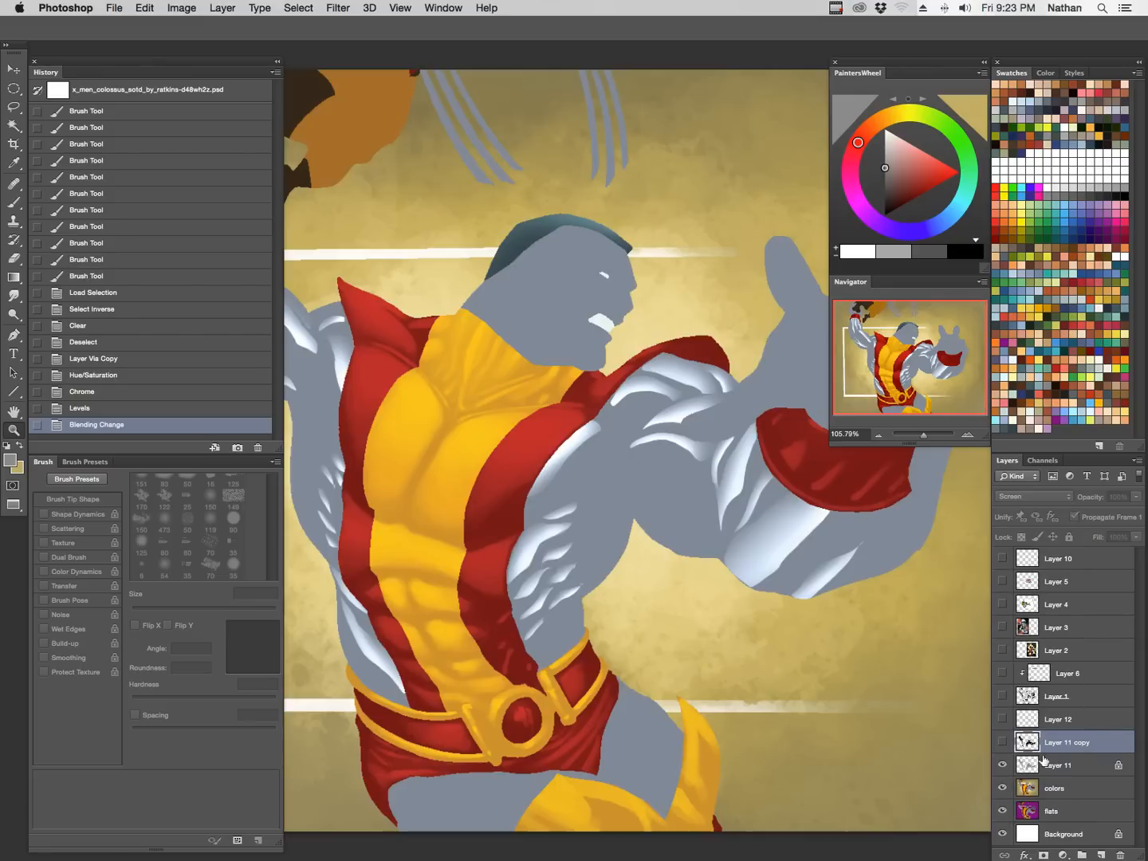
pyautogui.click(1003, 696)
pyautogui.click(1003, 675)
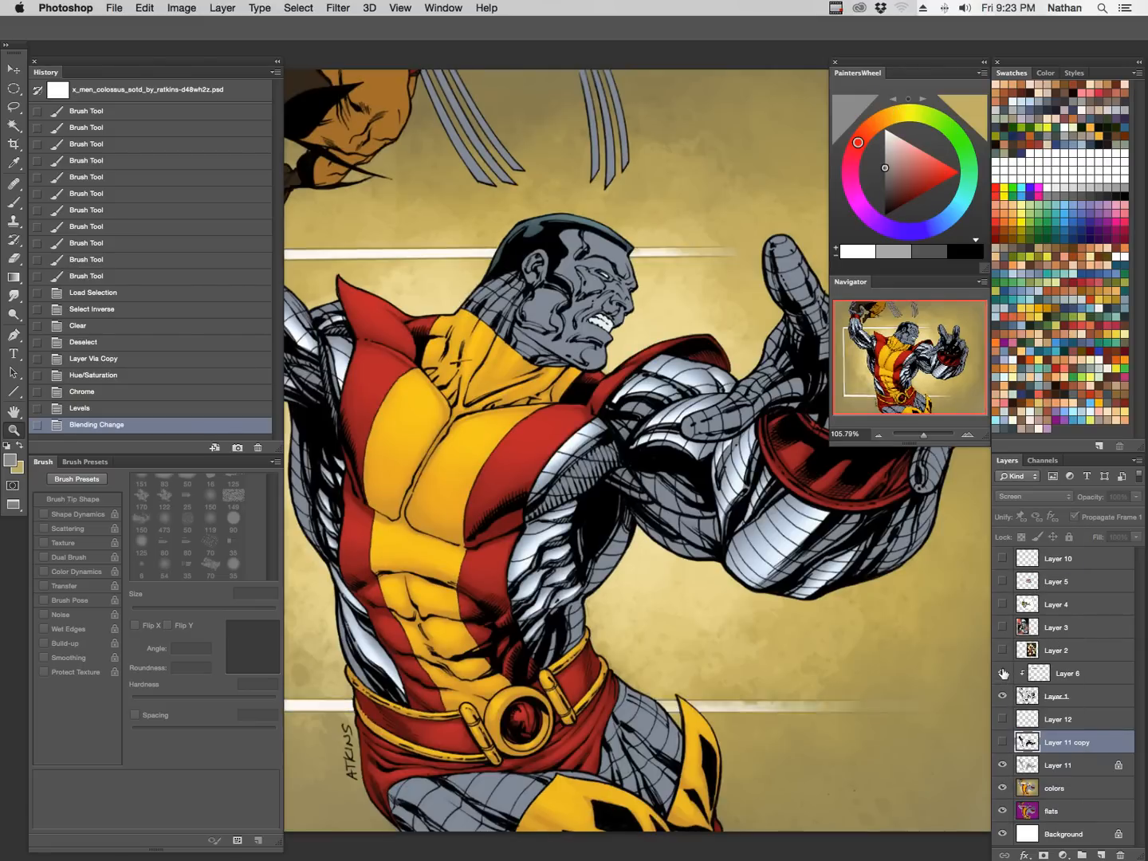
pyautogui.click(1003, 743)
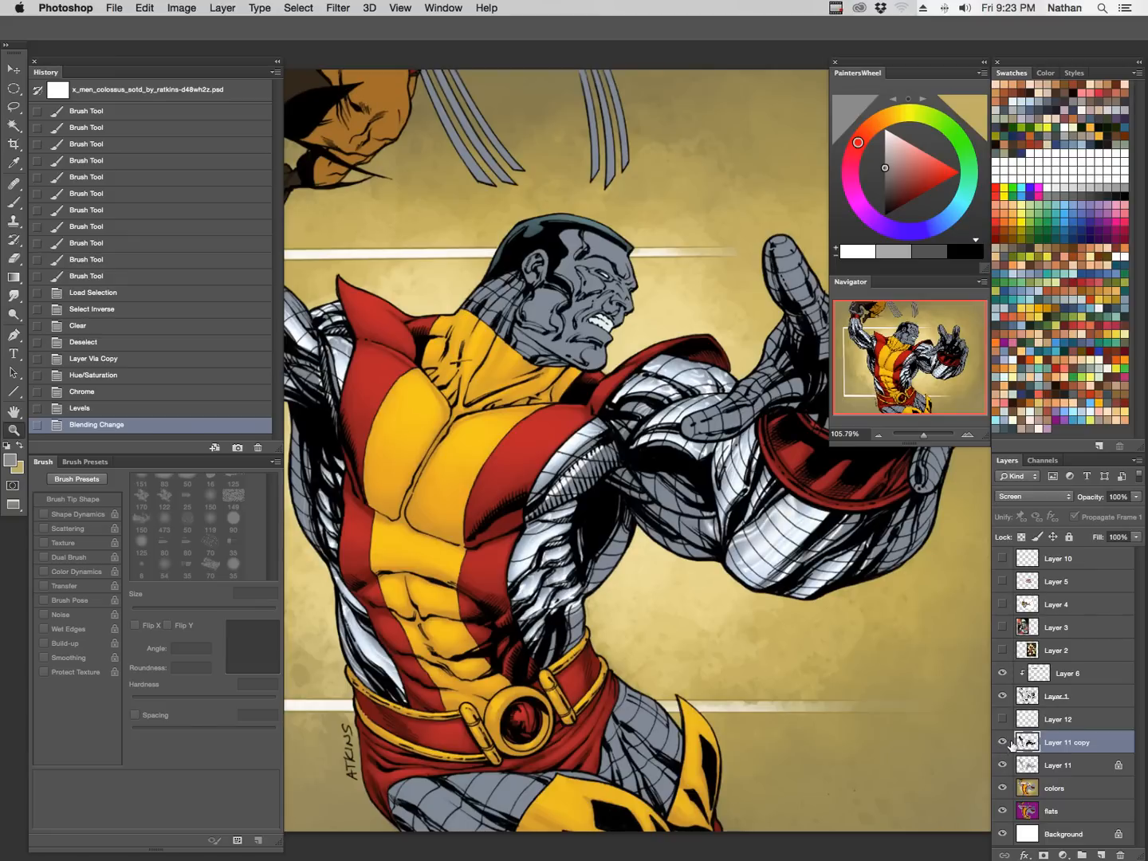
# Examine the chrome reflections up close on the figure's shoulder, raised arm and torso with the panels hidden.
pyautogui.press('Tab')
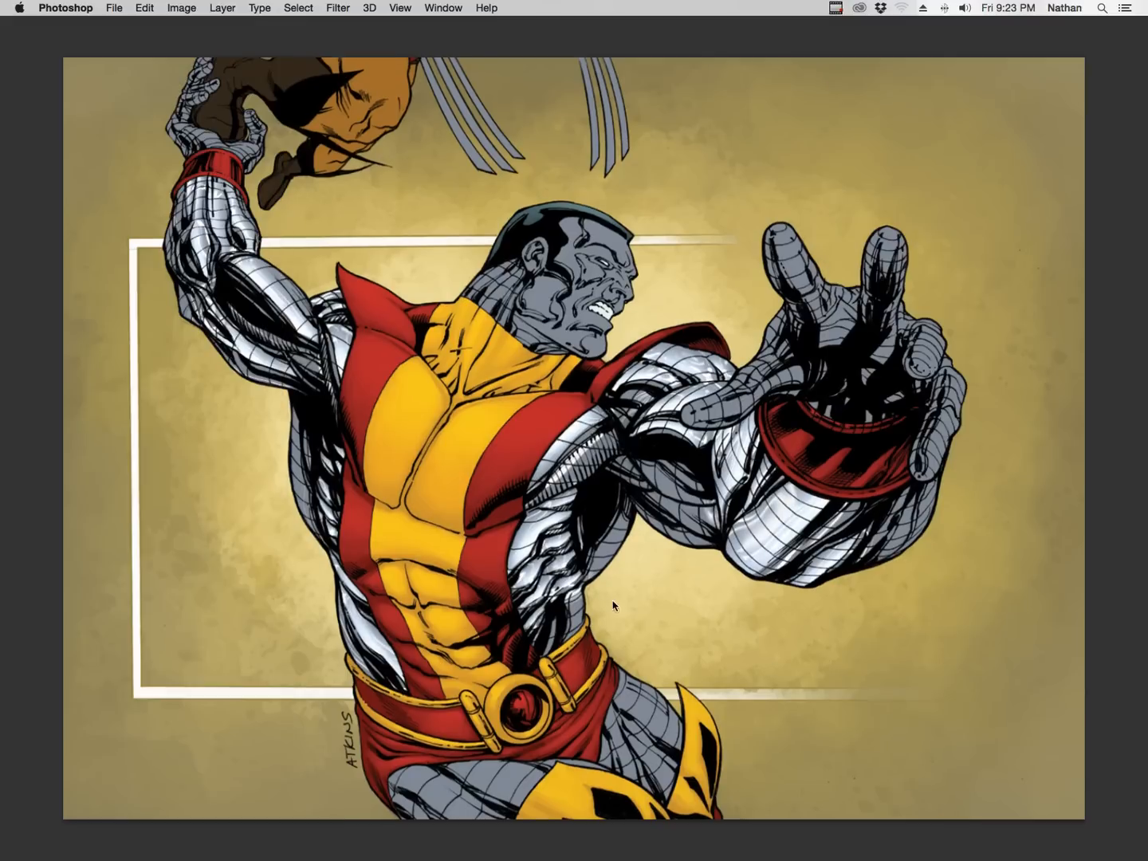
pyautogui.moveTo(709, 373); pyautogui.dragTo(858, 320)
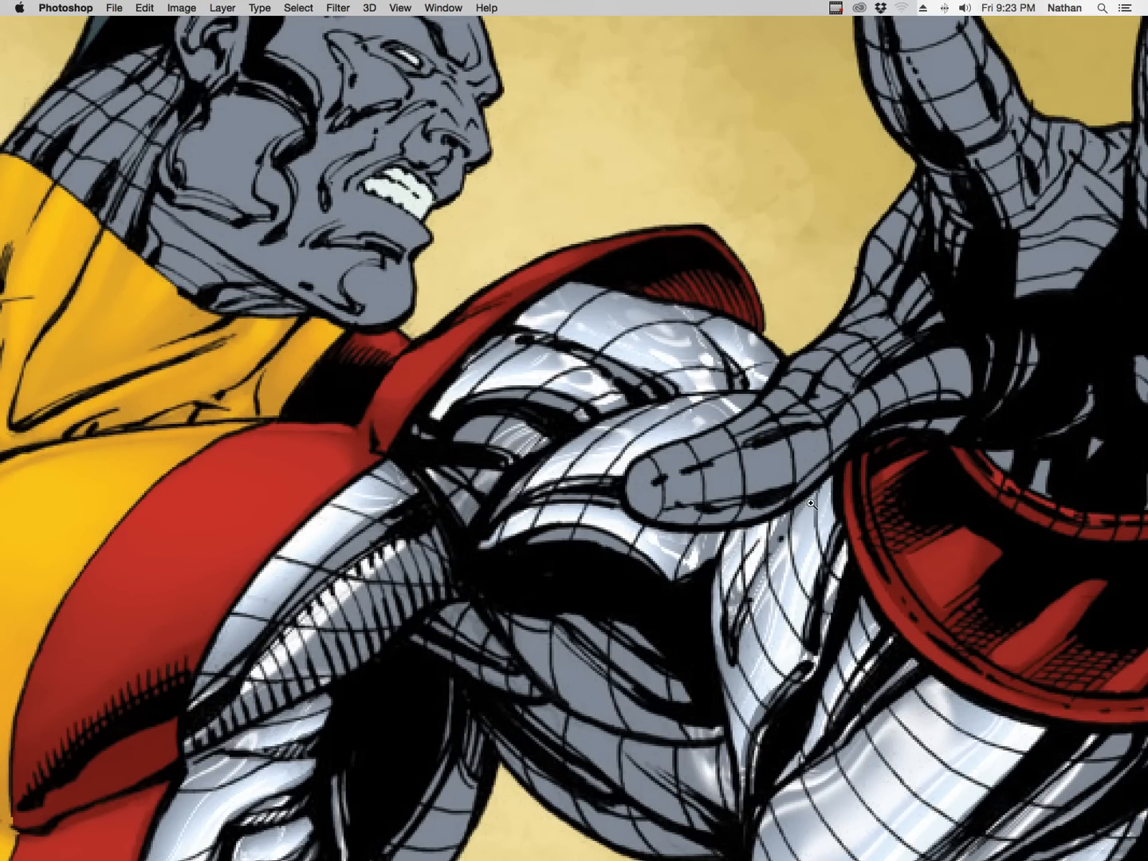
pyautogui.moveTo(475, 441); pyautogui.dragTo(1016, 564)
pyautogui.moveTo(587, 510); pyautogui.dragTo(1058, 582)
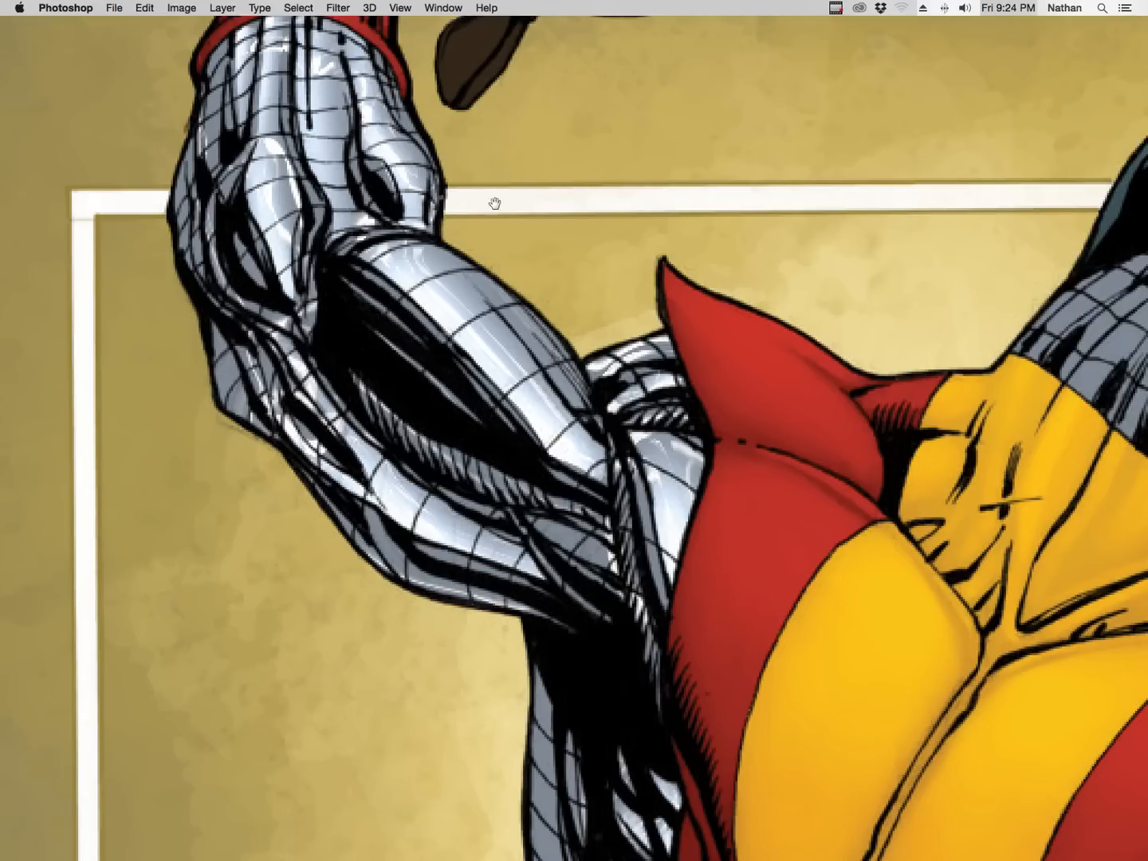
pyautogui.moveTo(474, 211); pyautogui.dragTo(486, 362)
pyautogui.moveTo(585, 357); pyautogui.dragTo(519, 436)
pyautogui.moveTo(894, 686); pyautogui.dragTo(686, 419)
# Reduce the chrome layer's opacity to 50% and zoom out to view the figure.
pyautogui.press('Tab')
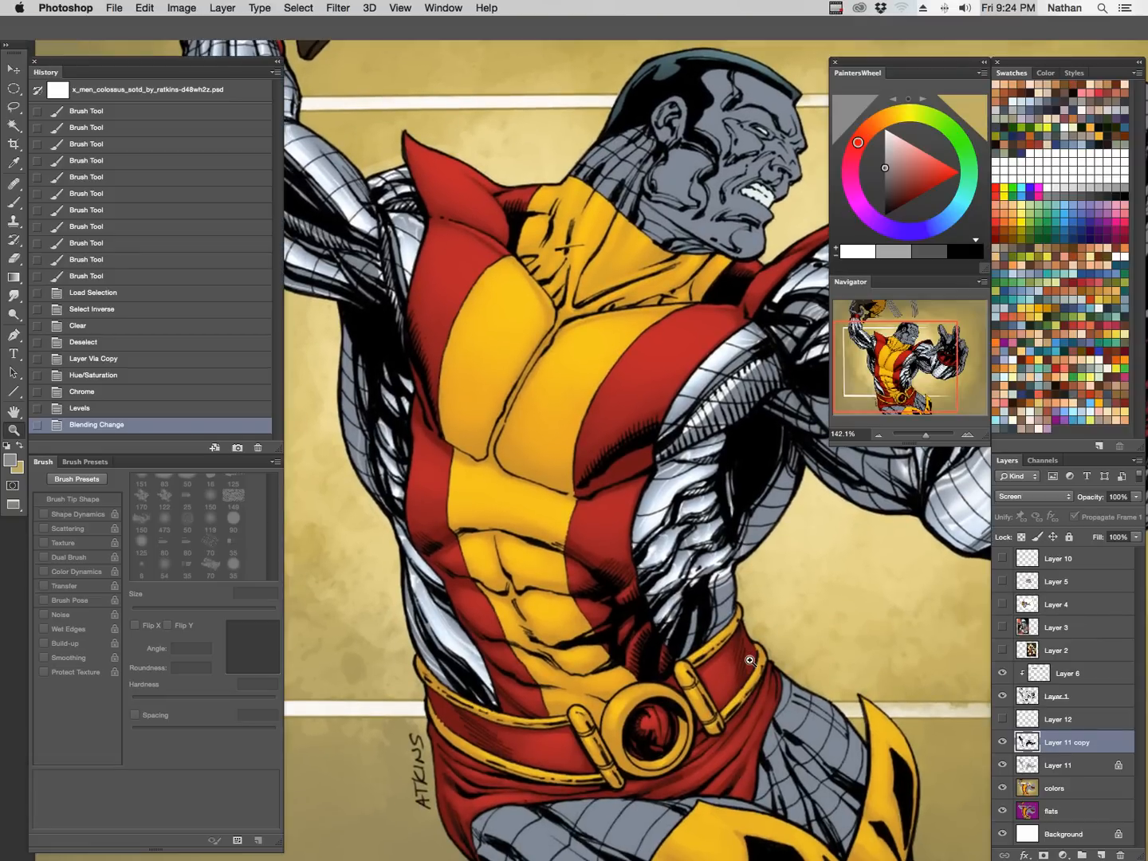
pyautogui.press('h')
pyautogui.press('5')
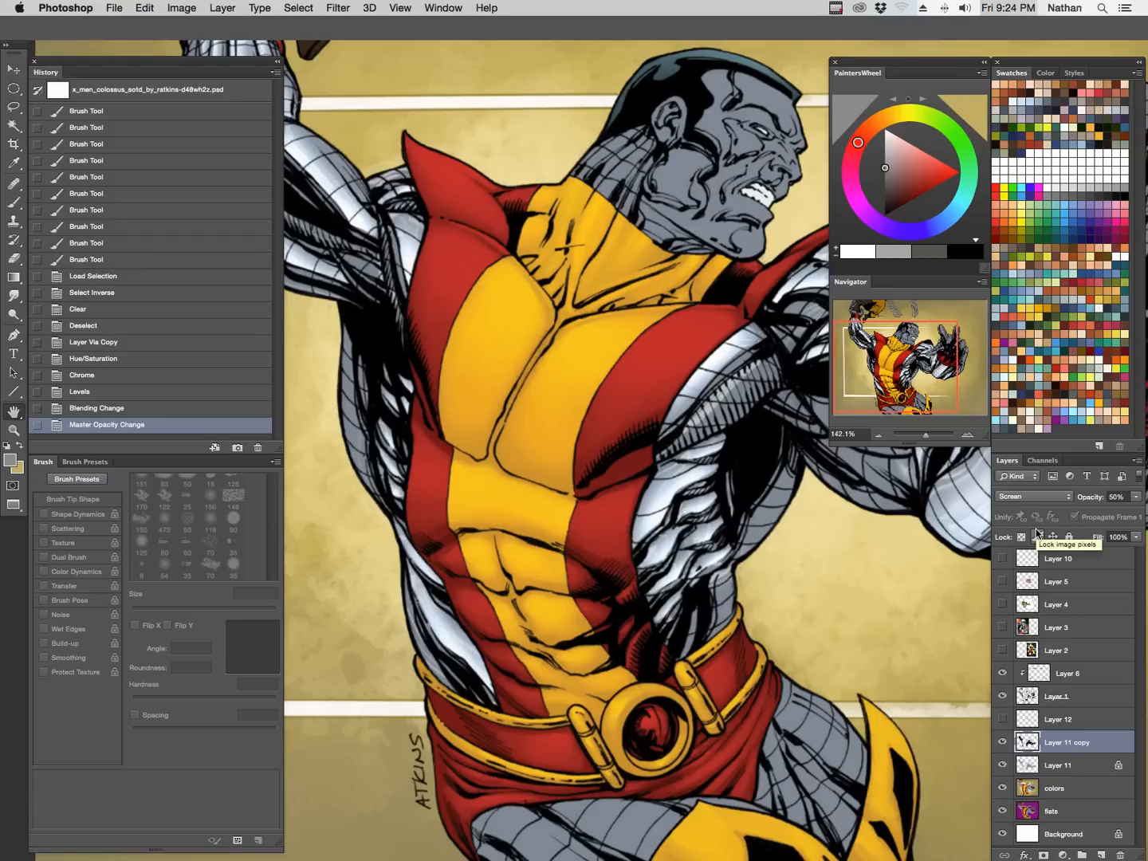
pyautogui.press('z')
pyautogui.moveTo(761, 585); pyautogui.dragTo(675, 663)
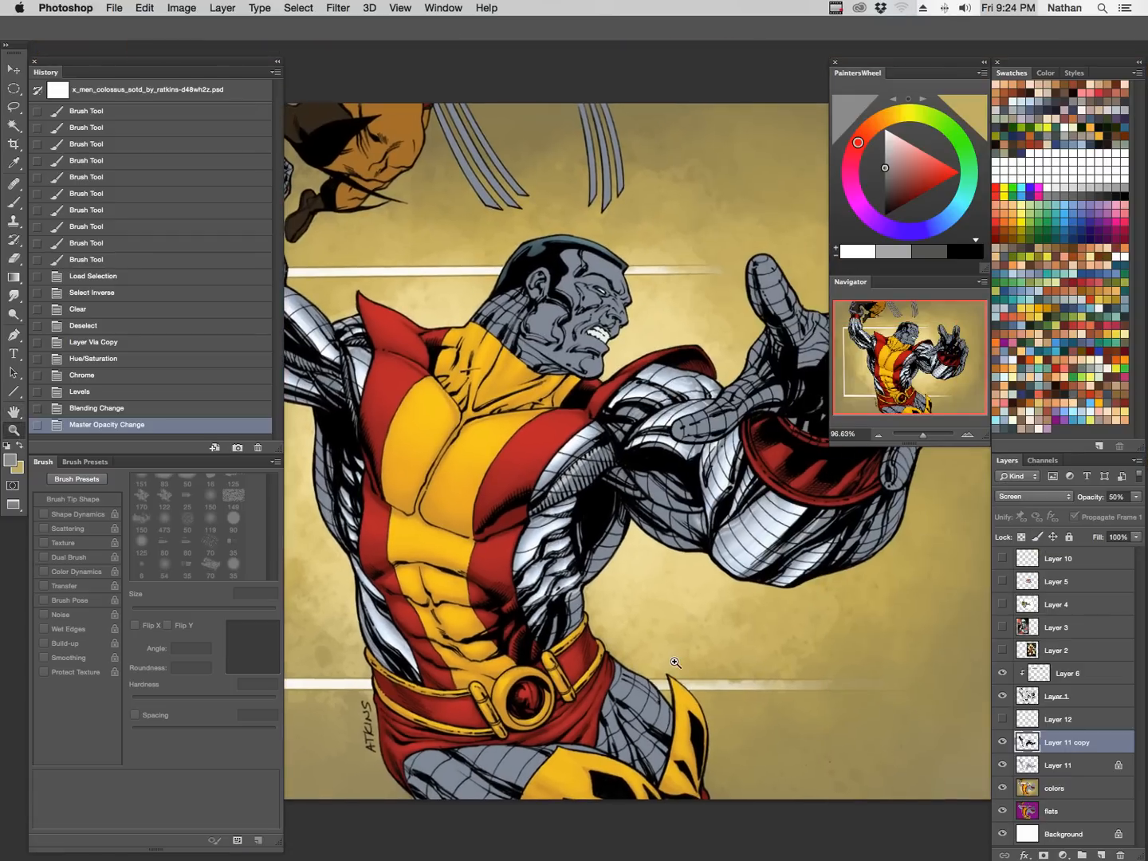
# Make Layer 12 visible above the chrome copy and select Layer 11.
pyautogui.click(1002, 720)
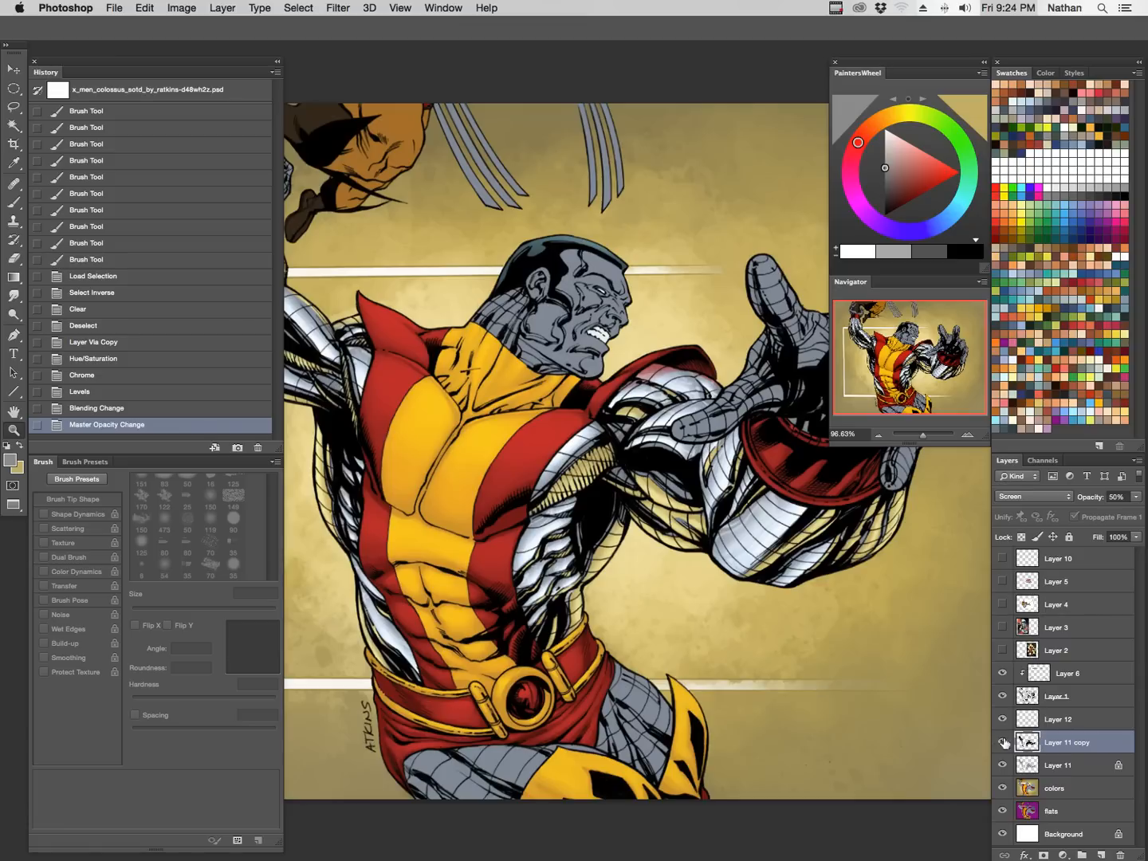
pyautogui.click(1002, 719)
pyautogui.click(1002, 719)
pyautogui.click(1058, 722)
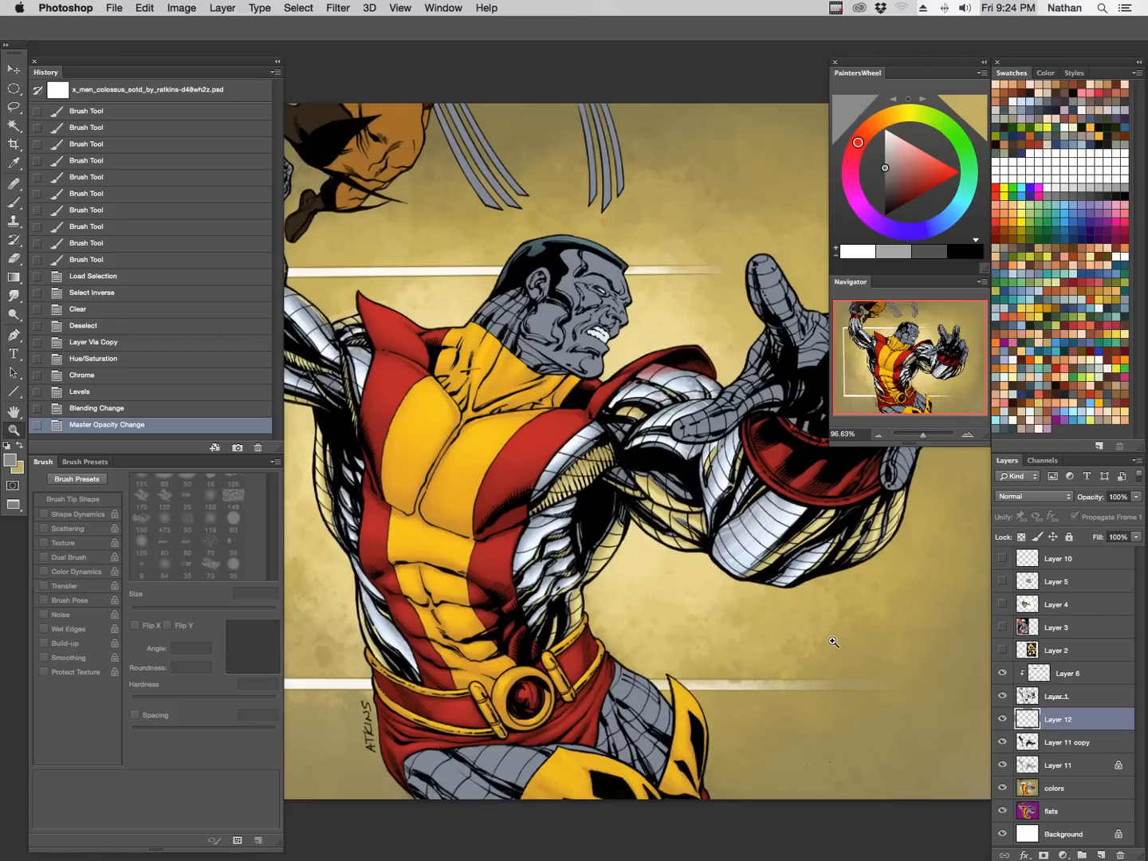
pyautogui.click(1070, 742)
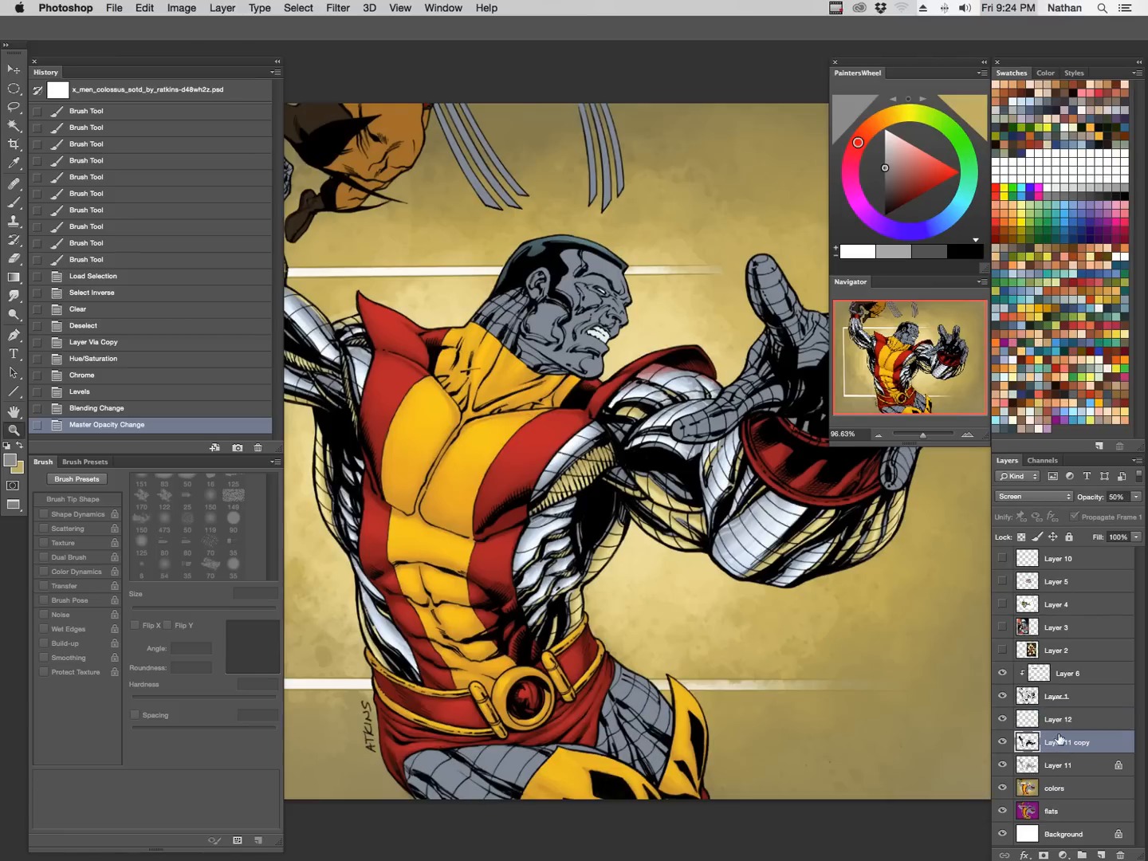
pyautogui.click(1049, 768)
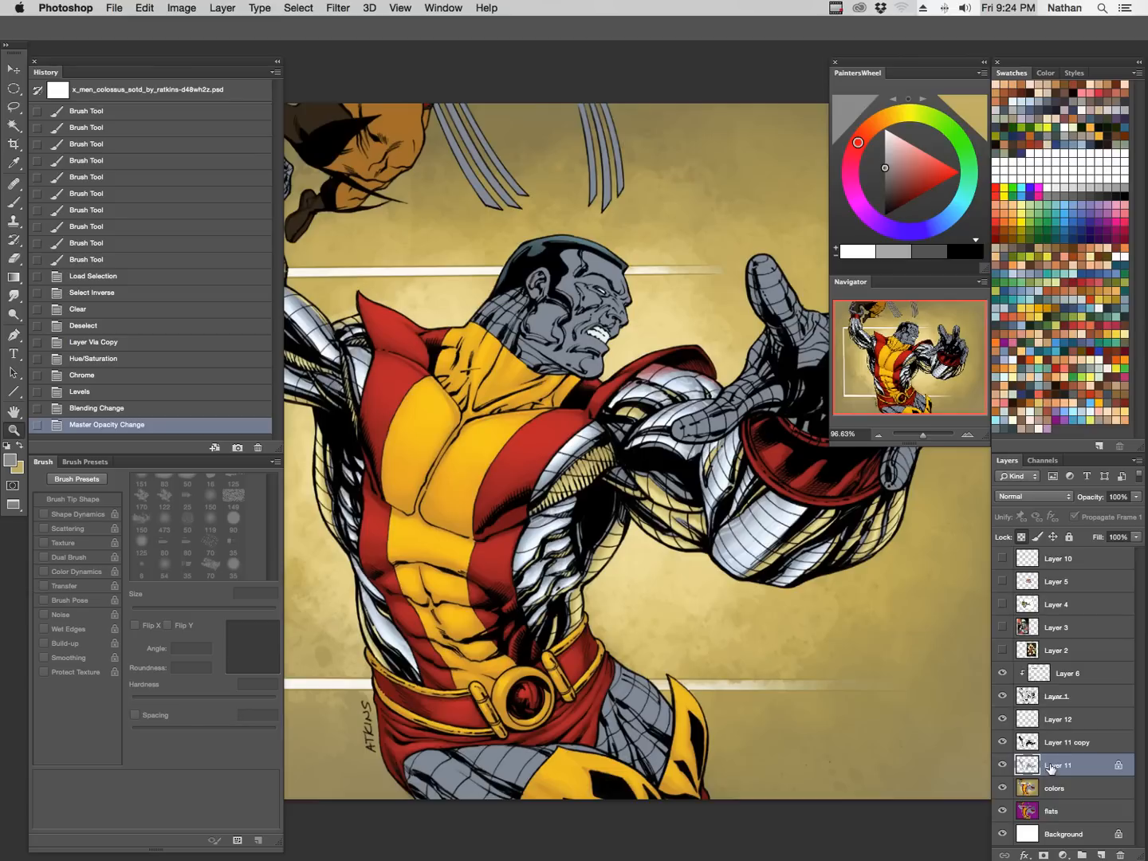
pyautogui.press('super+l')
pyautogui.moveTo(609, 362); pyautogui.dragTo(644, 365)
pyautogui.moveTo(789, 198); pyautogui.dragTo(812, 626)
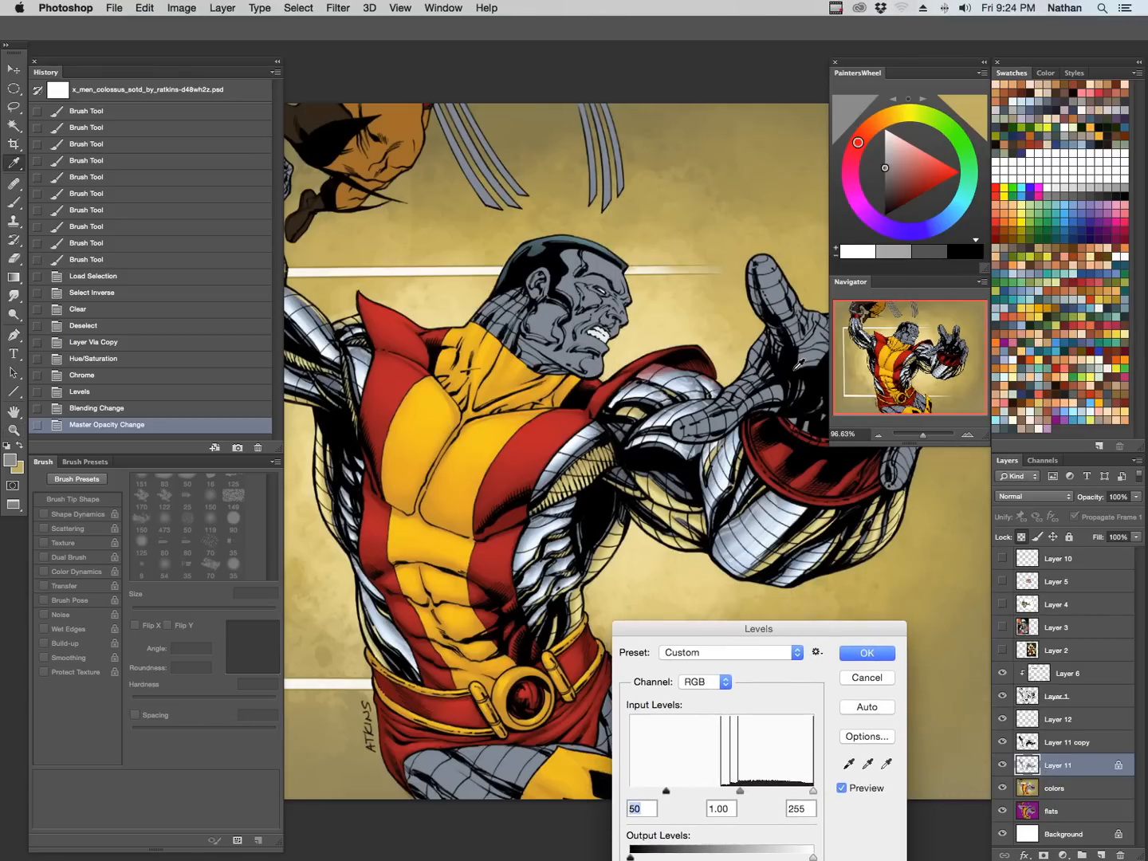
pyautogui.click(866, 680)
# Examine Layer 11's metal shading with Layer 11 copy, Layer 12 and Layer 1 temporarily hidden, and restore their visibility.
pyautogui.click(1002, 741)
pyautogui.click(1002, 719)
pyautogui.click(1003, 696)
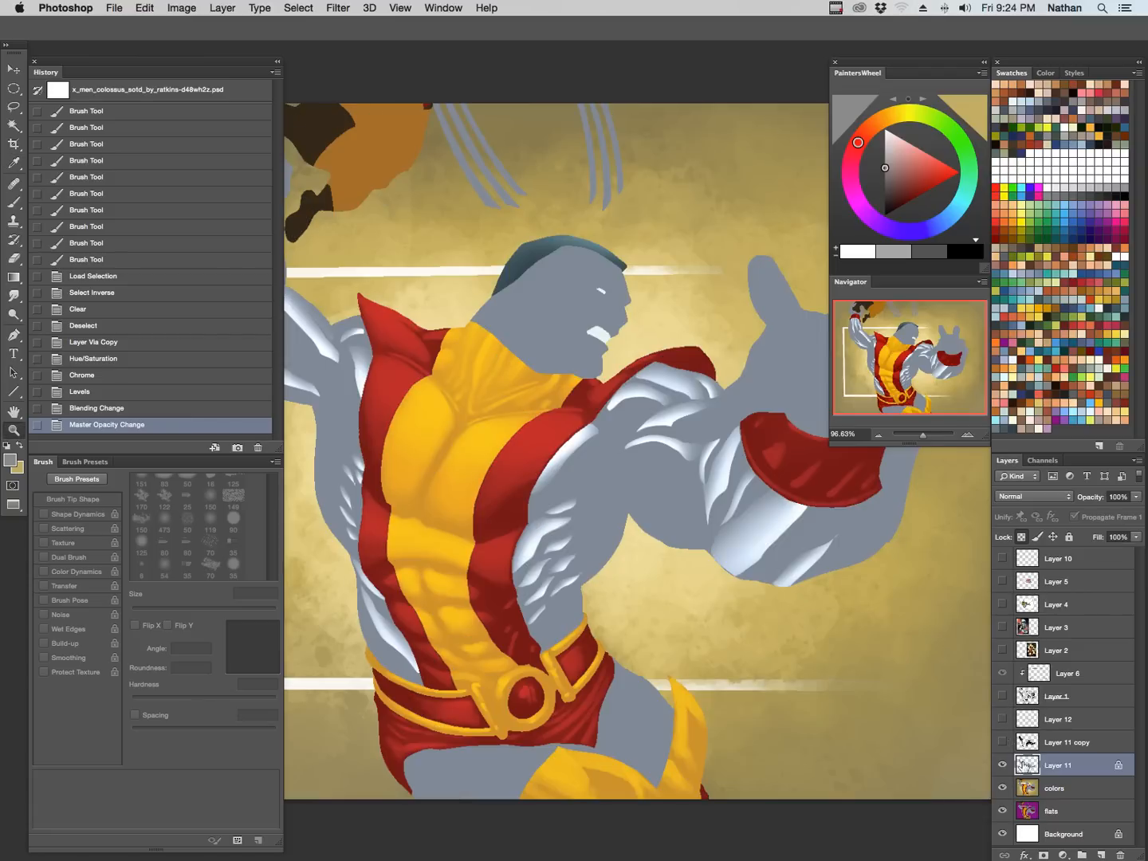
pyautogui.click(1003, 765)
pyautogui.click(1003, 765)
pyautogui.moveTo(1002, 742); pyautogui.dragTo(1001, 672)
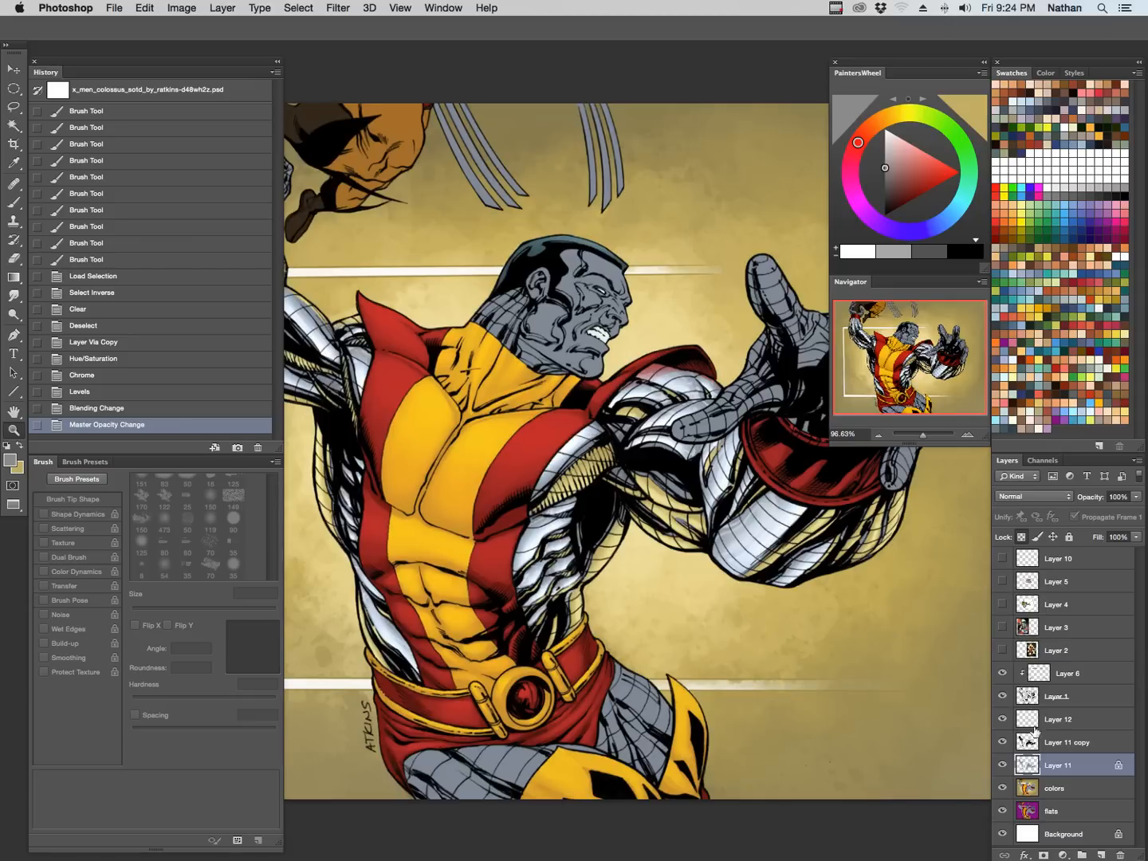
# Try darkening Layer 11 with a Levels adjustment and undo it.
pyautogui.press('super+l')
pyautogui.moveTo(633, 753); pyautogui.dragTo(653, 755)
pyautogui.moveTo(741, 755)
pyautogui.mouseDown()
pyautogui.moveTo(762, 757)
pyautogui.moveTo(739, 758)
pyautogui.mouseUp()
pyautogui.click(866, 618)
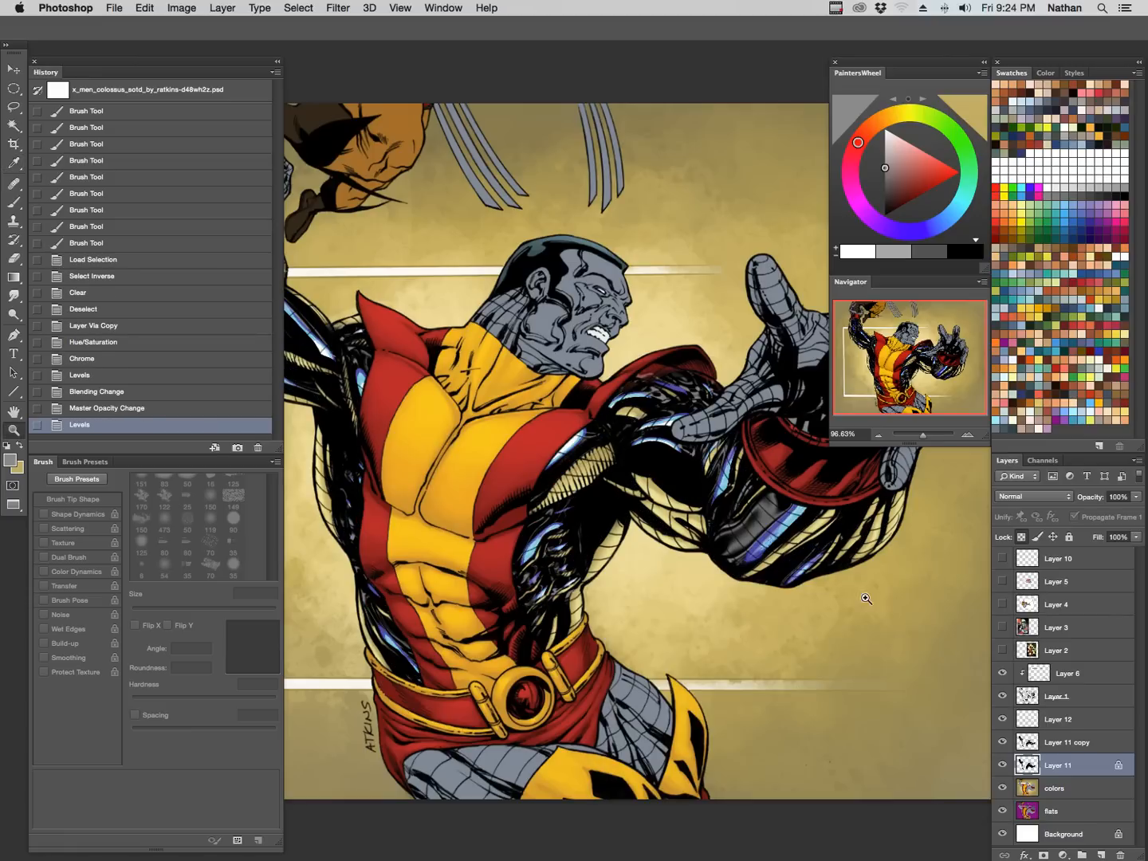
pyautogui.press('super+z')
# Darken Layer 11 with Levels, setting the black input to 39 and the midtones to 0.86.
pyautogui.press('super+l')
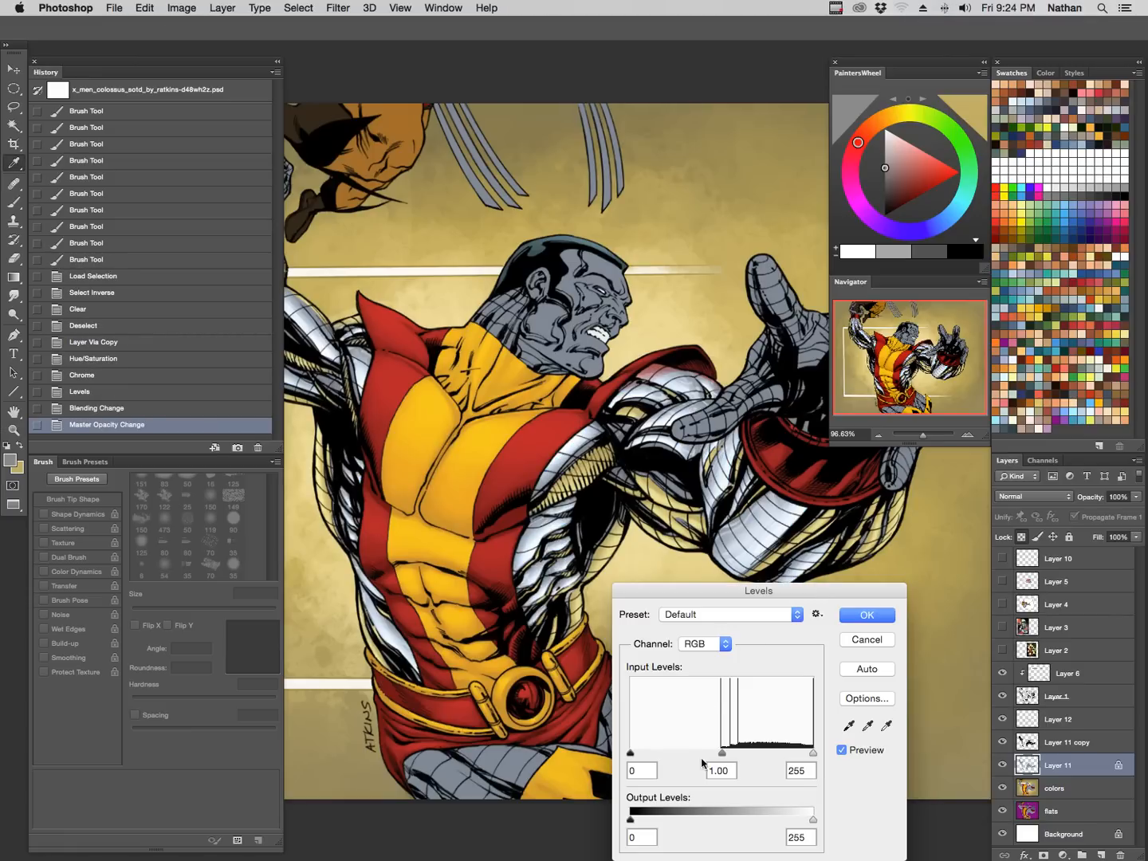
pyautogui.moveTo(629, 753); pyautogui.dragTo(659, 756)
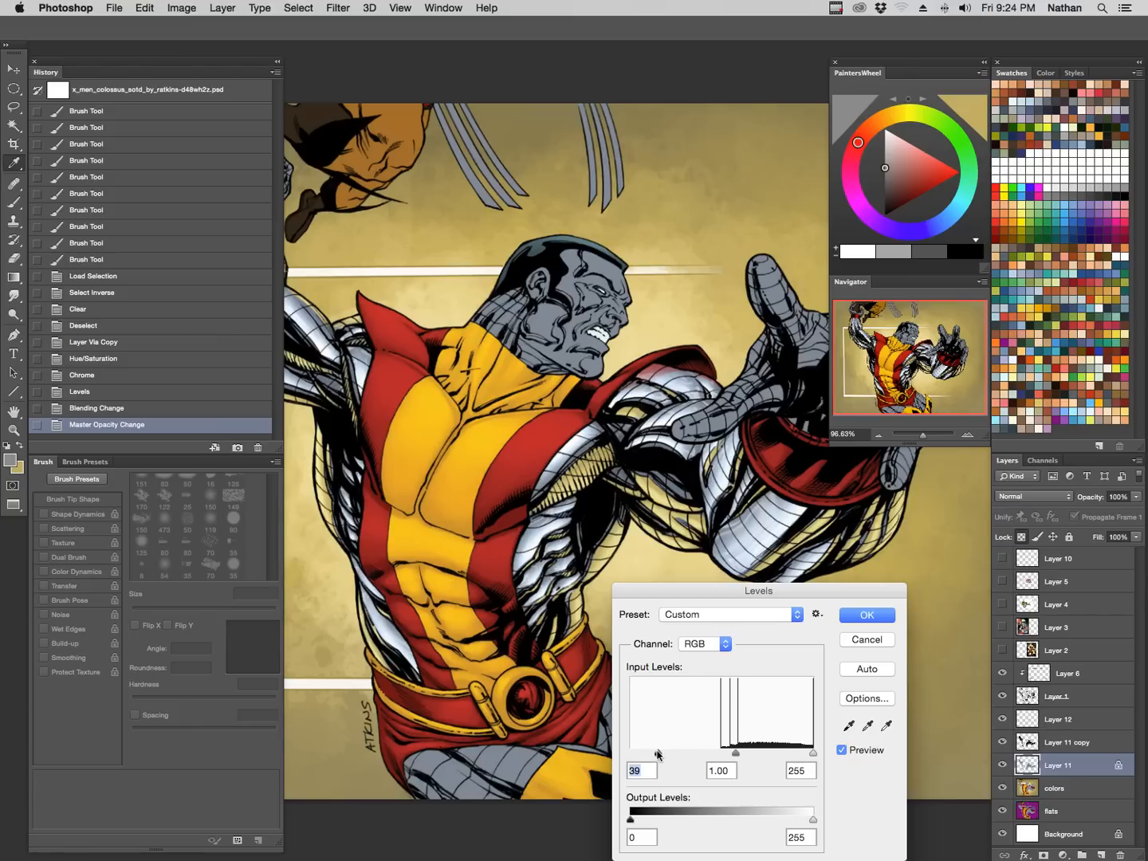
pyautogui.moveTo(736, 754); pyautogui.dragTo(744, 755)
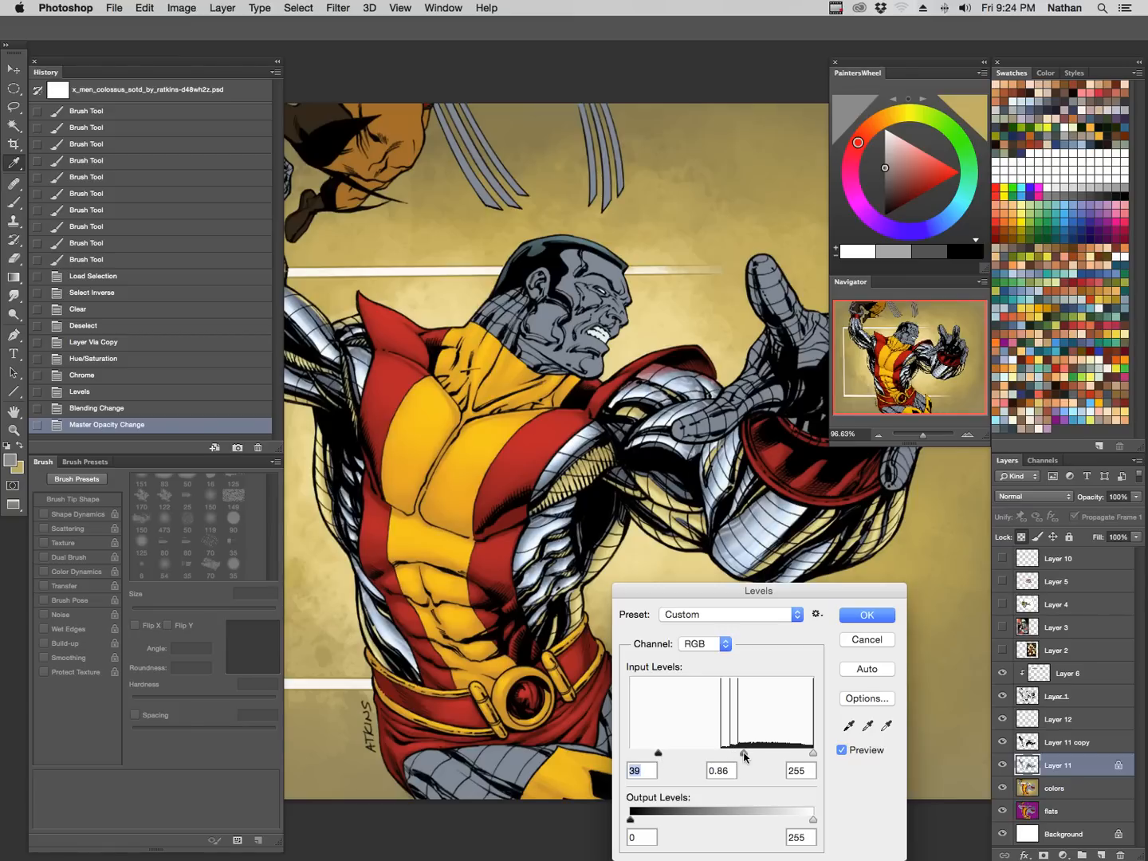
pyautogui.click(868, 615)
# Compare the figure before and after the Levels adjustment by repeatedly undoing and redoing it, and select Layer 12.
pyautogui.moveTo(828, 632); pyautogui.dragTo(778, 659)
pyautogui.moveTo(844, 634); pyautogui.dragTo(779, 649)
pyautogui.moveTo(735, 616); pyautogui.dragTo(785, 610)
pyautogui.press('super+z')
pyautogui.press('super+z')
pyautogui.press('super+z')
pyautogui.press('super+z')
pyautogui.press('super+z')
pyautogui.press('super+z')
pyautogui.press('super+z')
pyautogui.press('super+z')
pyautogui.press('super+z')
pyautogui.press('super+z')
pyautogui.press('super+z')
pyautogui.press('super+z')
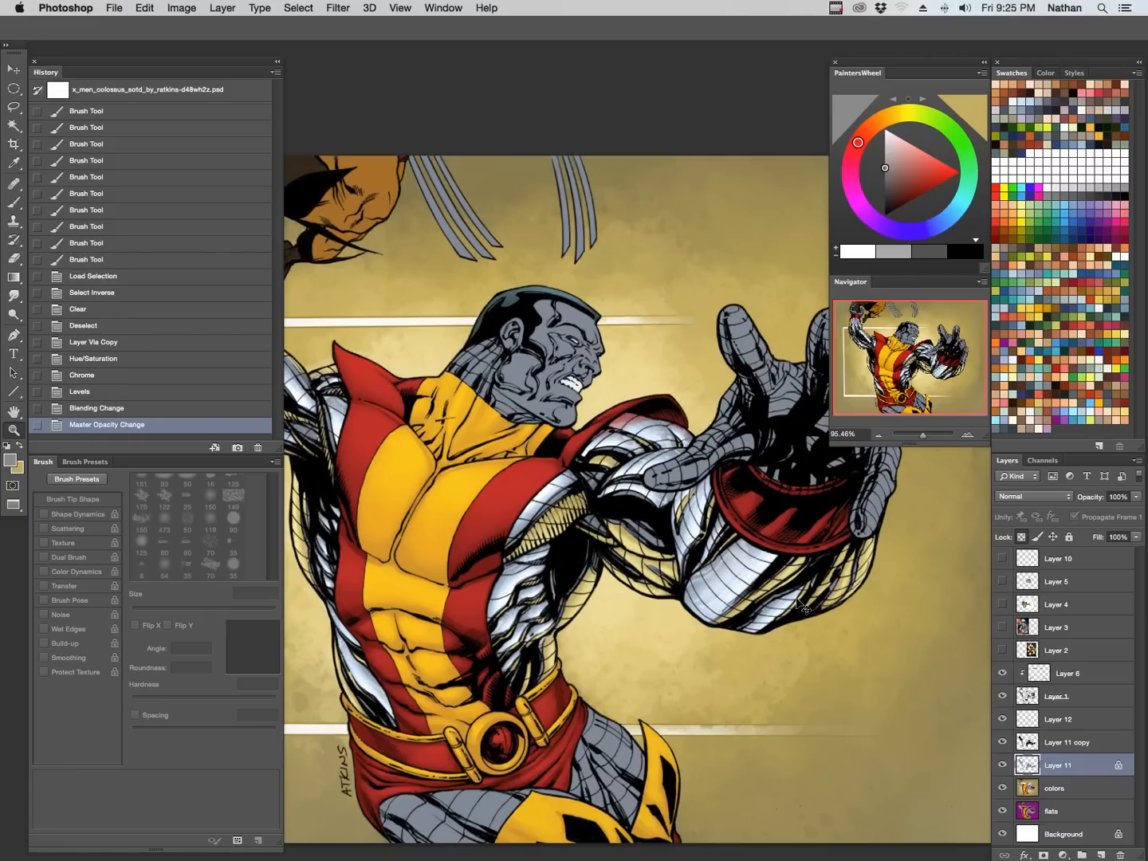
pyautogui.press('super+z')
pyautogui.press('super+z')
pyautogui.click(1057, 721)
pyautogui.press('super+z')
pyautogui.press('super+z')
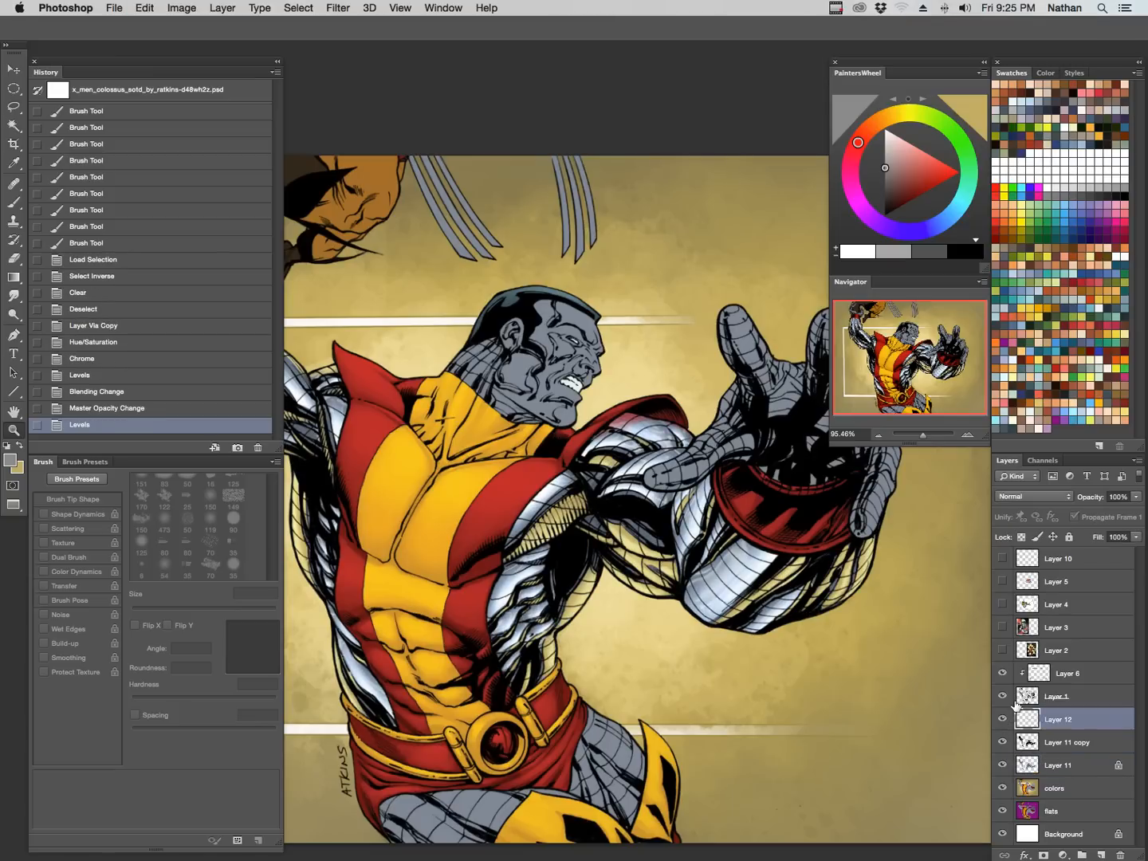
# Try the Overlay blending mode on Layer 12 and undo it.
pyautogui.click(1034, 497)
pyautogui.click(1025, 587)
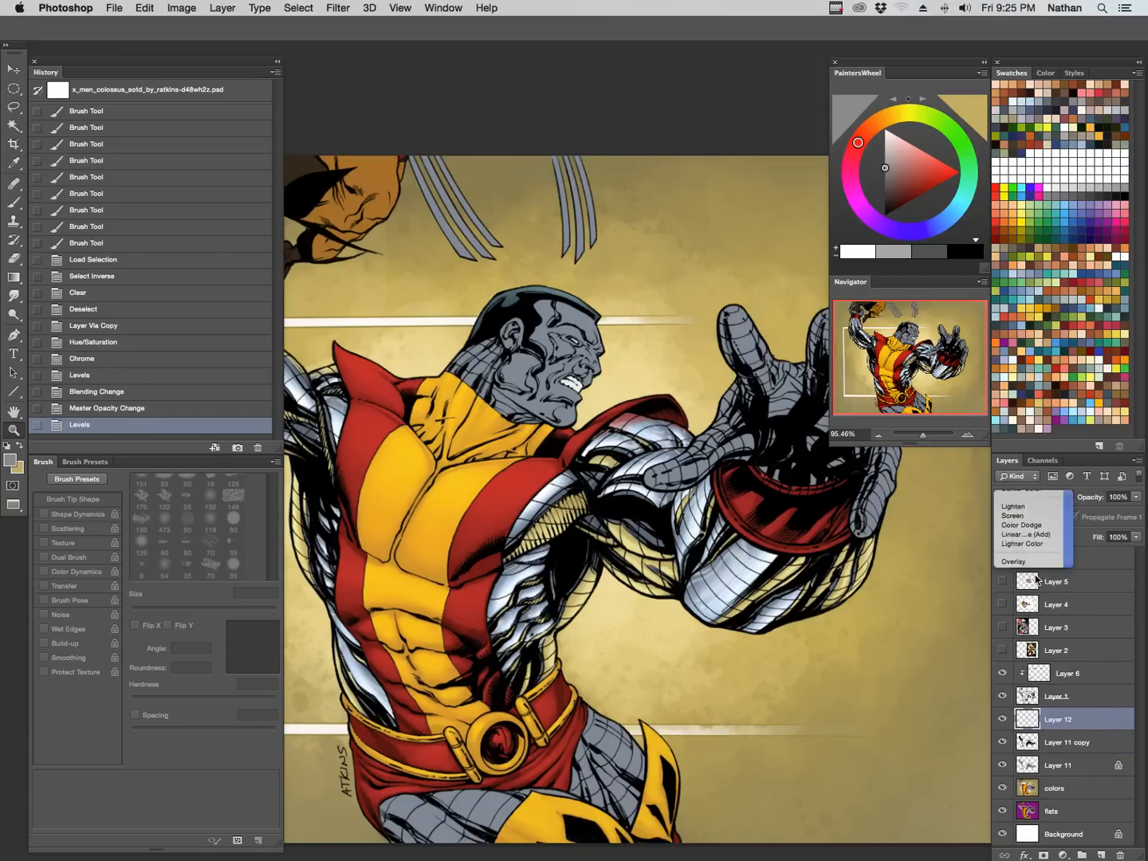
pyautogui.press('super+z')
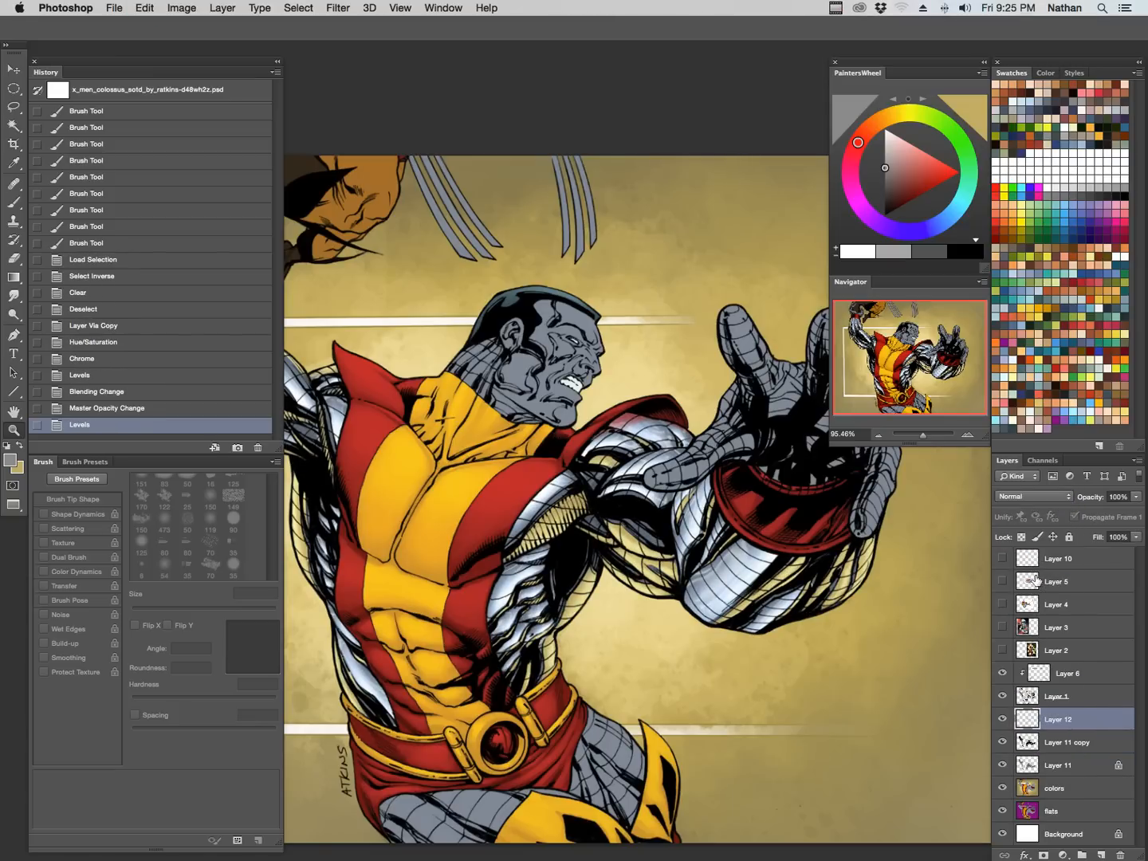
pyautogui.click(1052, 498)
pyautogui.click(1025, 635)
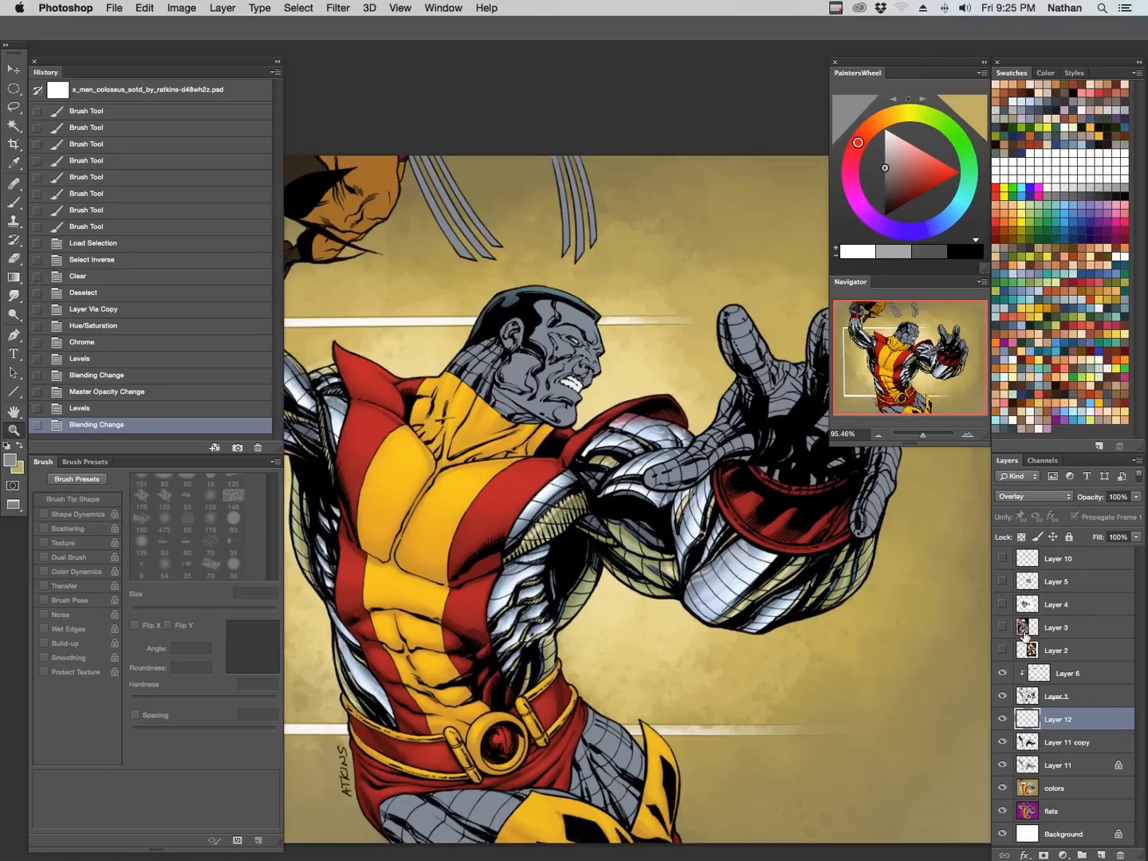
pyautogui.press('super+z')
# Check Layer 12's effect on the whole figure, and merge Layer 12, Layer 11 copy and Layer 11 into one layer.
pyautogui.moveTo(822, 560); pyautogui.dragTo(804, 605)
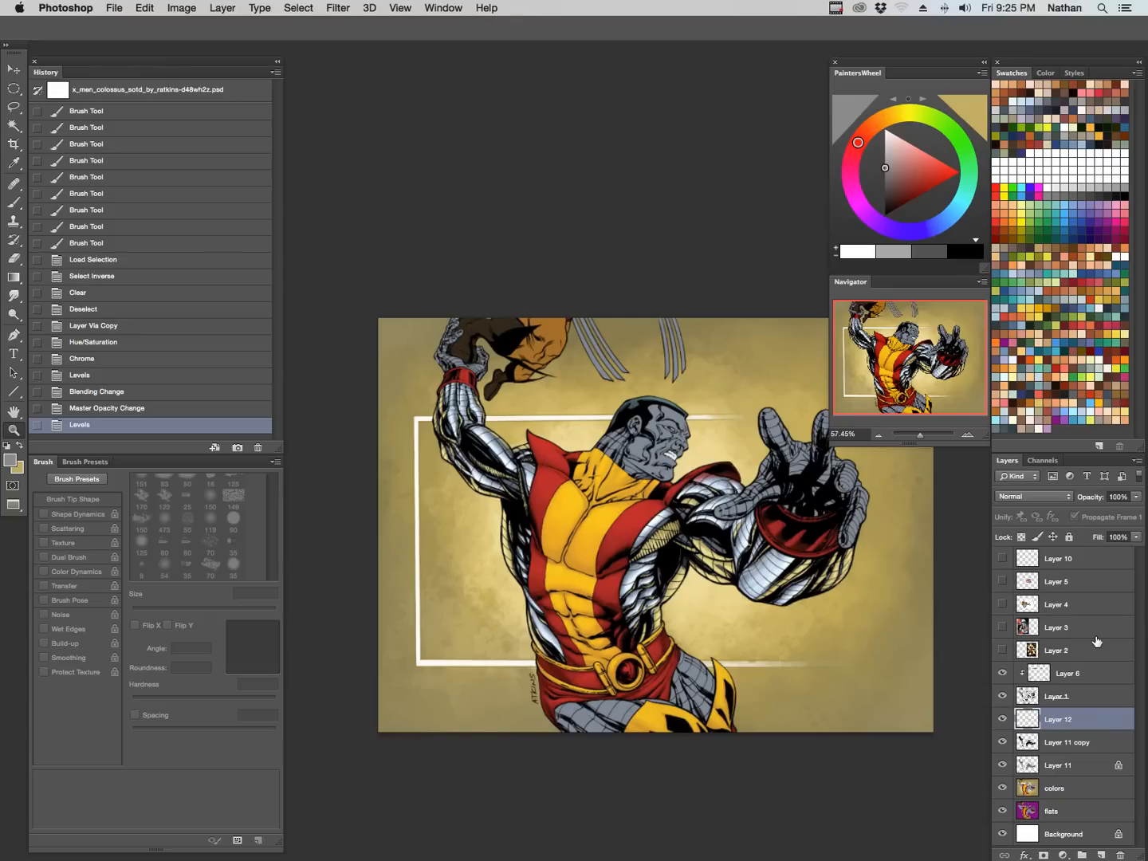
pyautogui.click(1002, 718)
pyautogui.click(1003, 719)
pyautogui.keyDown('shift'); pyautogui.click(1082, 762); pyautogui.keyUp('shift')
pyautogui.press('super+e')
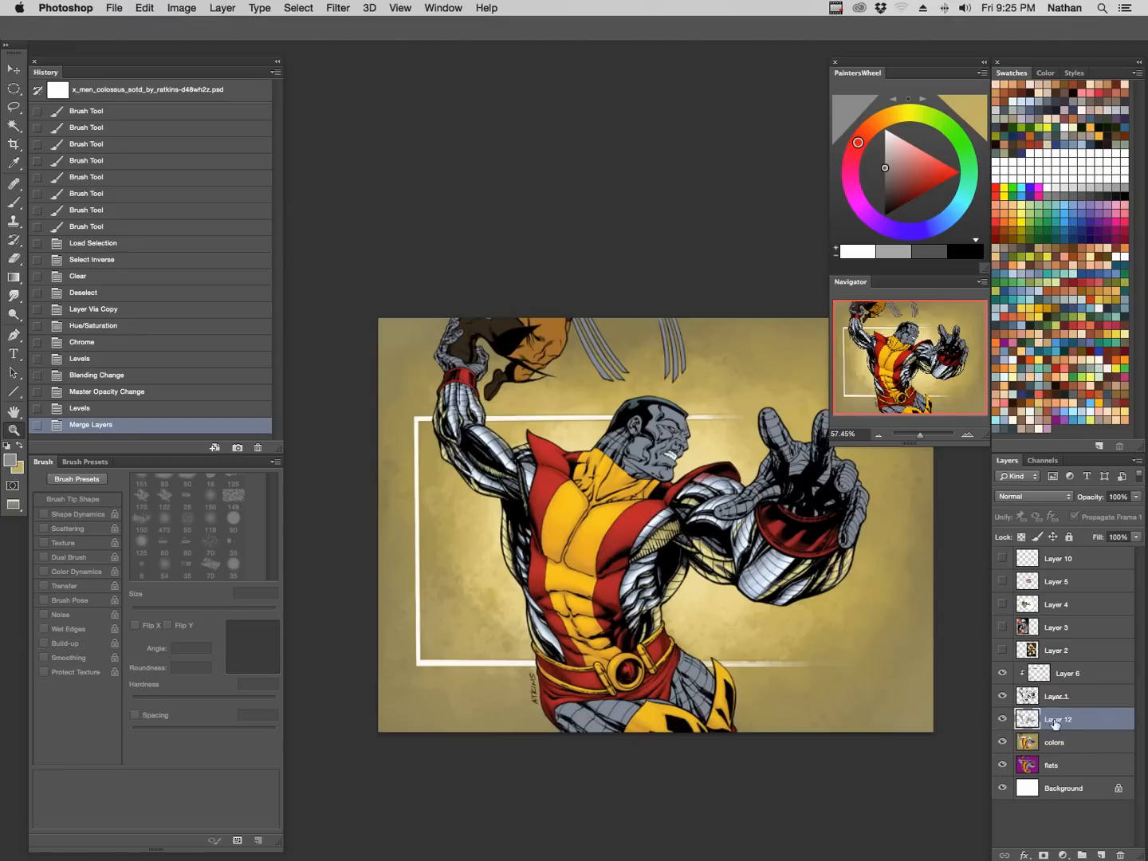
# Add a new layer named Layer 13 above the merged metal layer and zoom in on the raised arm.
pyautogui.press('super+shift+n')
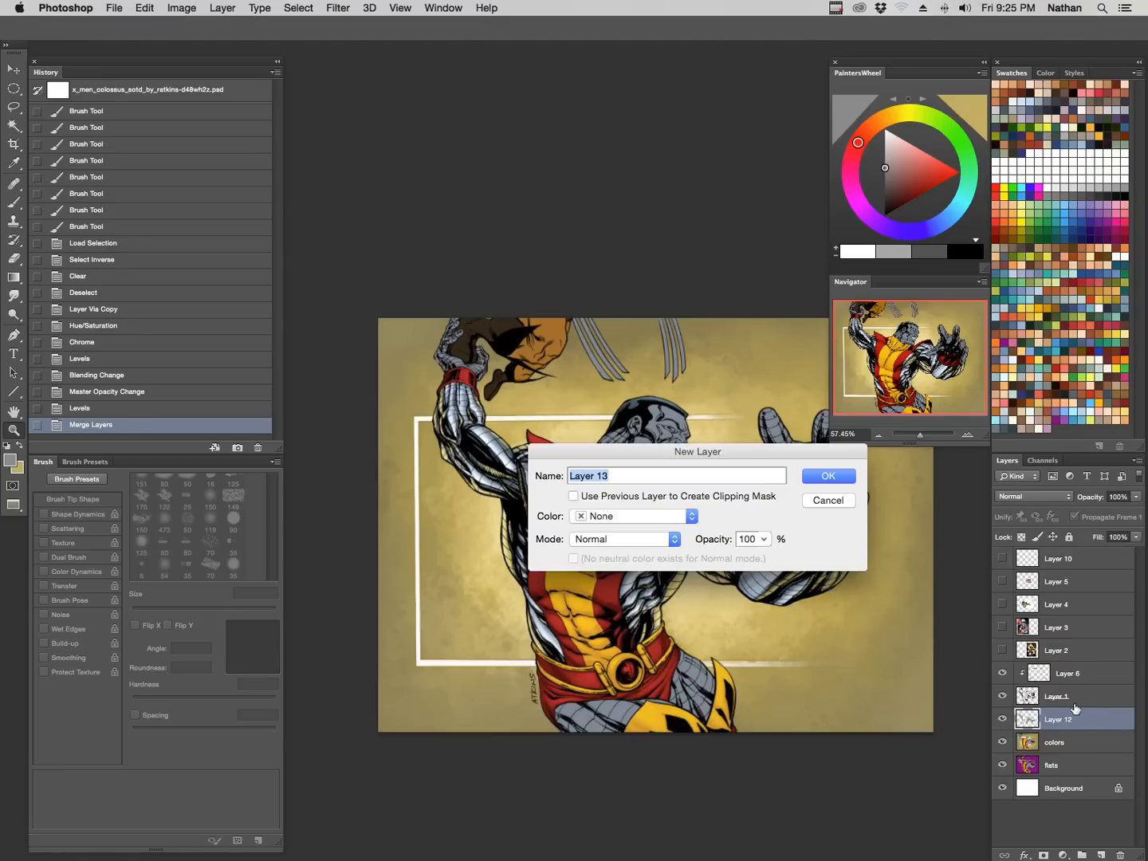
pyautogui.press('Return')
pyautogui.moveTo(492, 438); pyautogui.dragTo(551, 530)
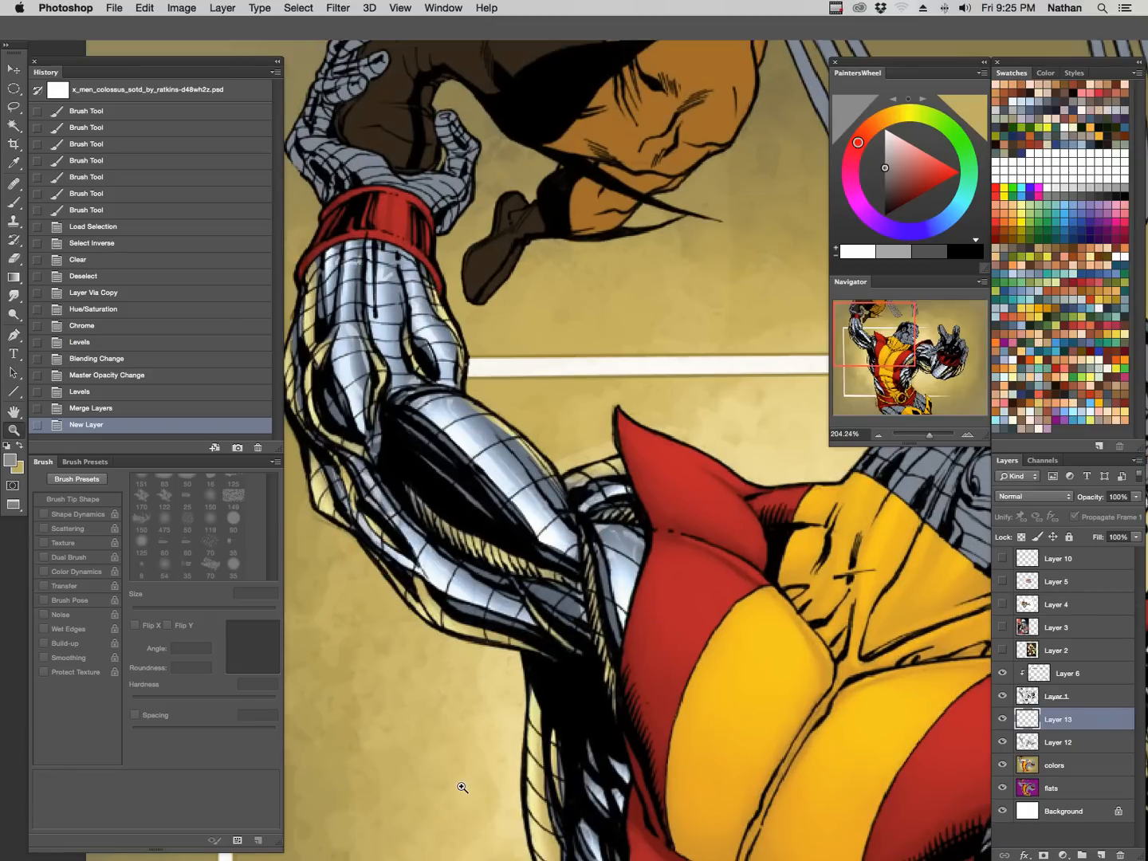
pyautogui.press('Tab')
pyautogui.moveTo(574, 535); pyautogui.dragTo(652, 605)
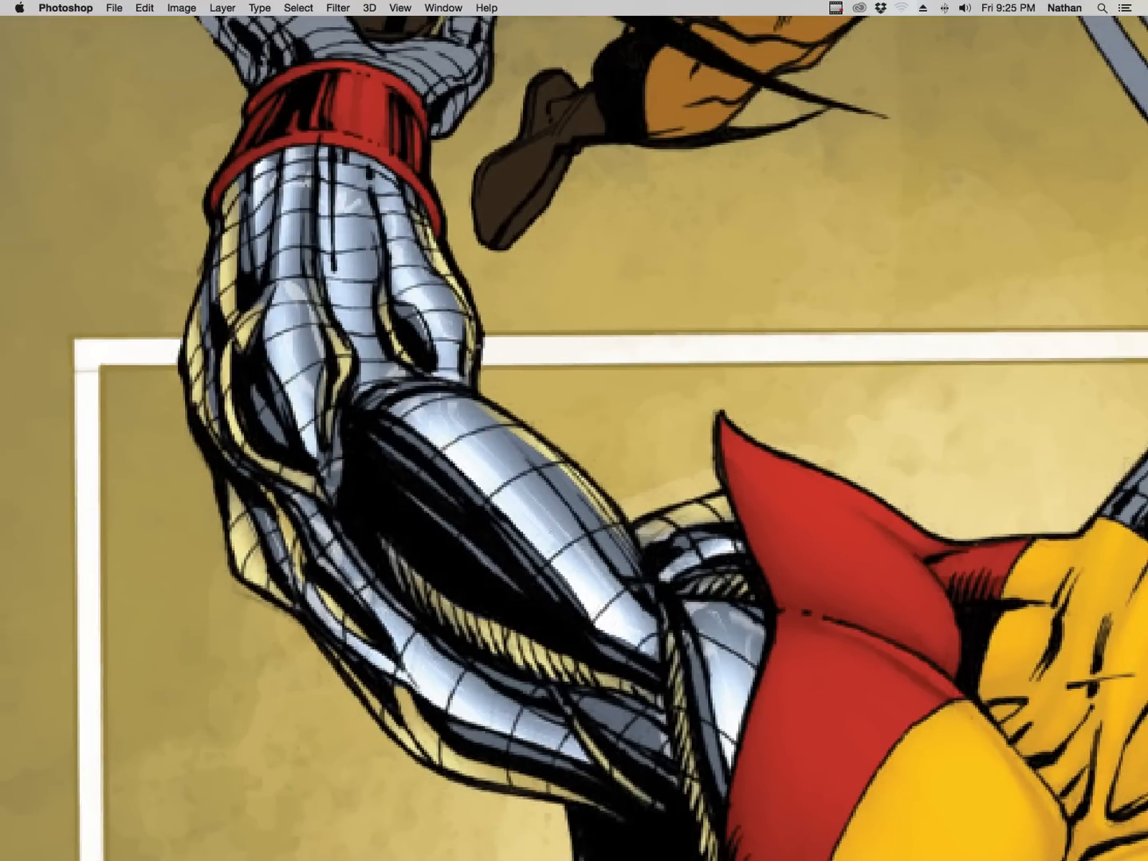
# Choose the Hard Brush tool preset and reduce its size to 2 px.
pyautogui.press('Tab')
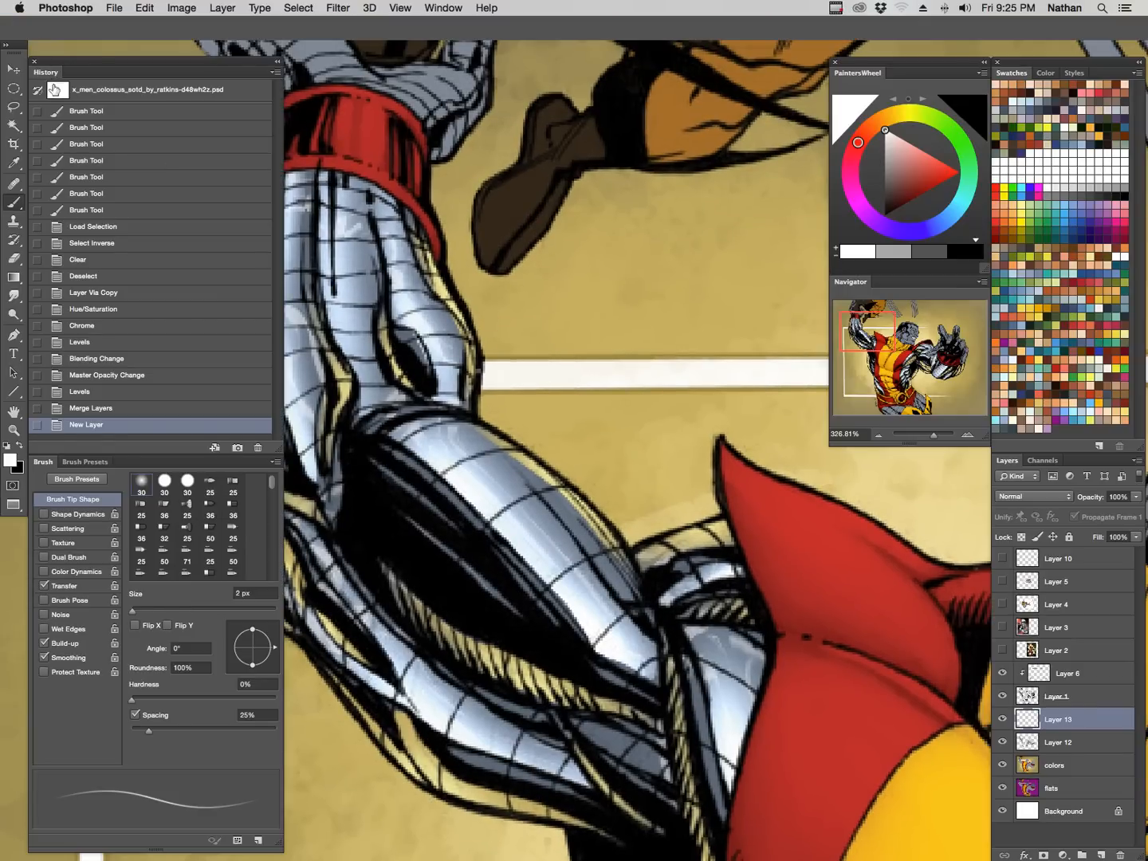
pyautogui.press('f')
pyautogui.press('f')
pyautogui.click(32, 45)
pyautogui.moveTo(163, 499); pyautogui.dragTo(155, 236)
pyautogui.click(84, 275)
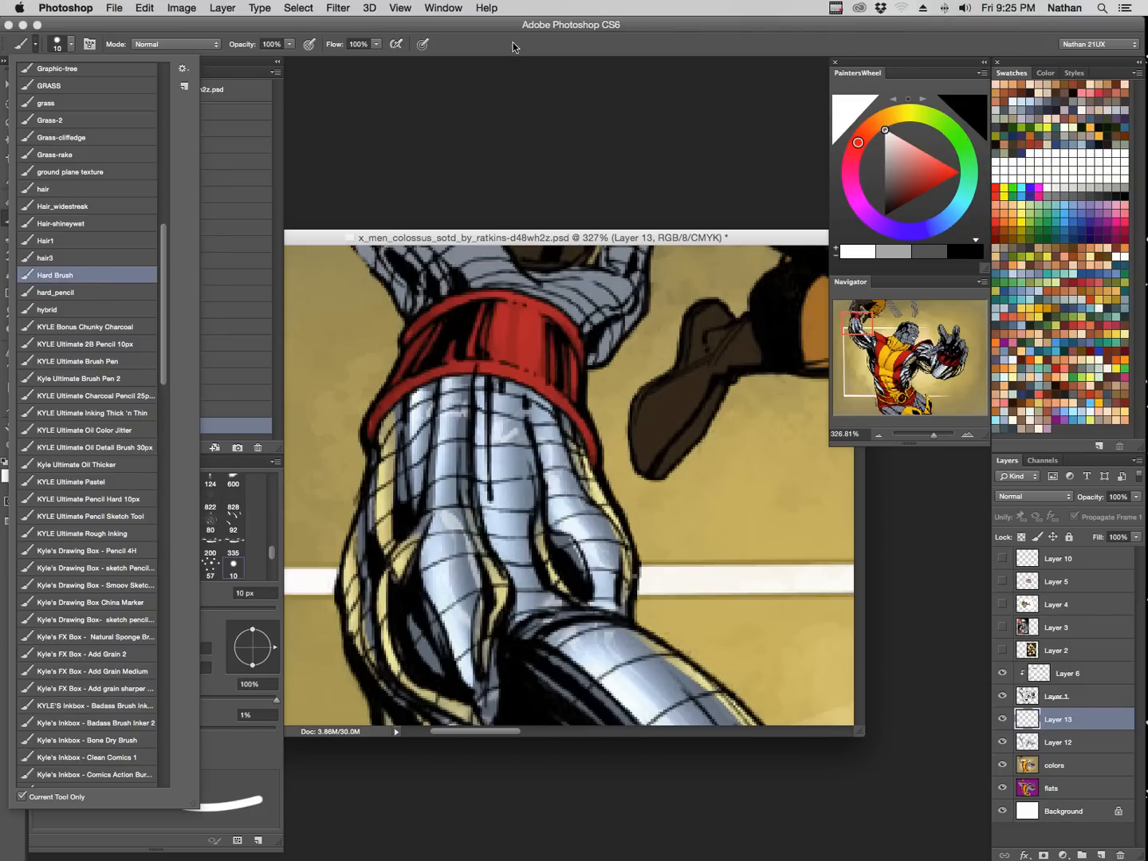
pyautogui.click(514, 45)
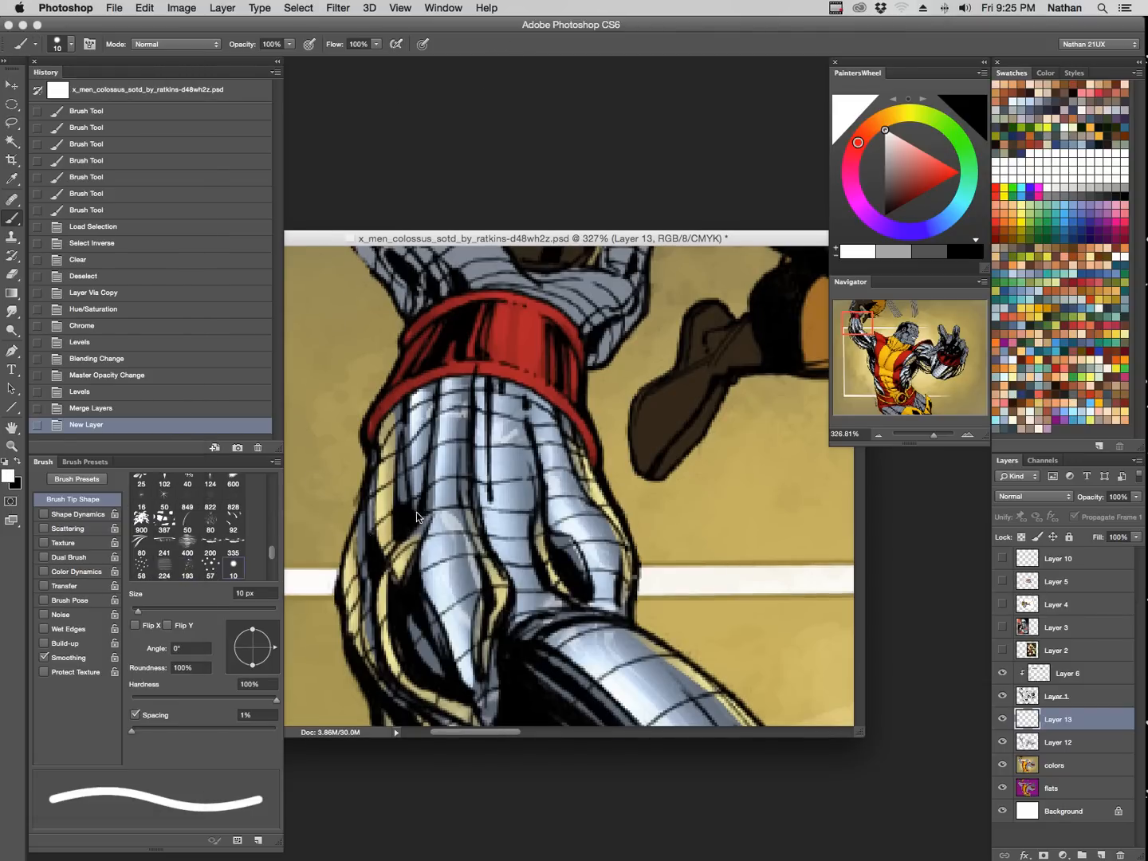
pyautogui.press('f')
pyautogui.moveTo(409, 438); pyautogui.dragTo(666, 492)
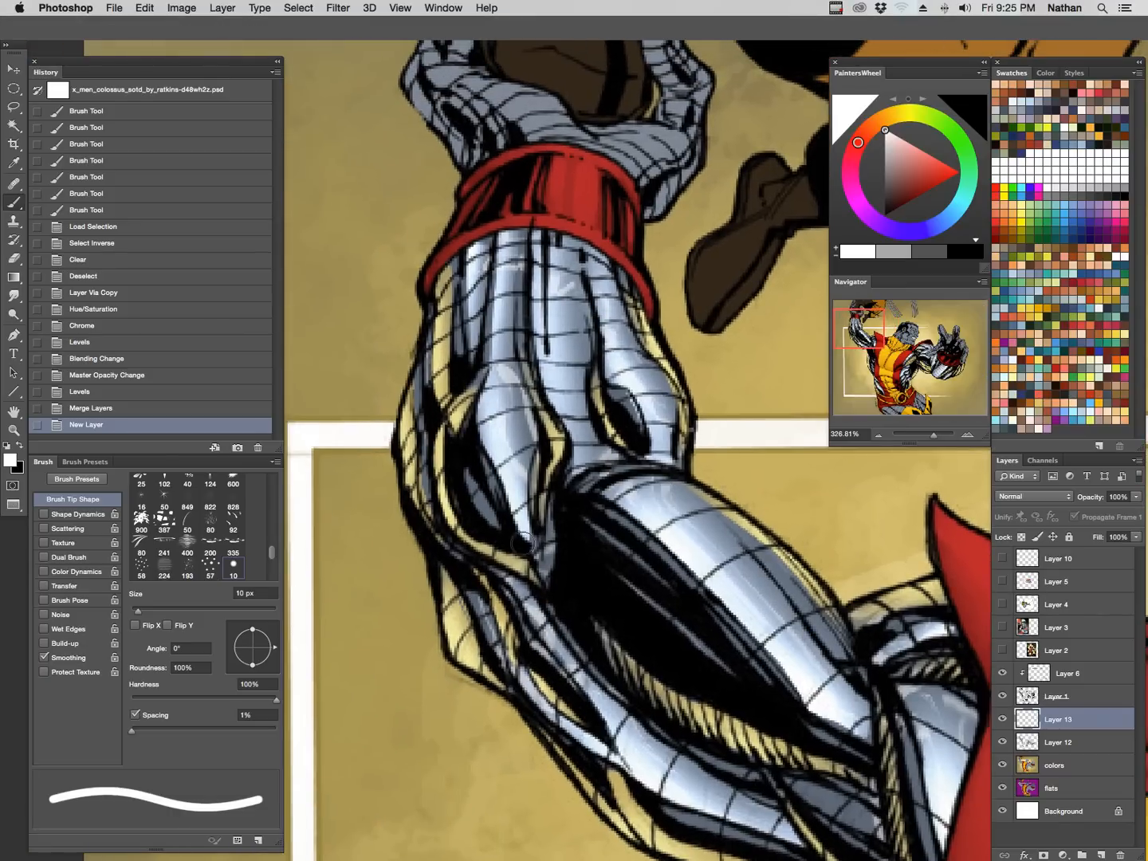
pyautogui.press('[')
pyautogui.press('[')
pyautogui.press('[')
pyautogui.press('[')
pyautogui.press('[')
pyautogui.press('[')
pyautogui.press('[')
pyautogui.press('[')
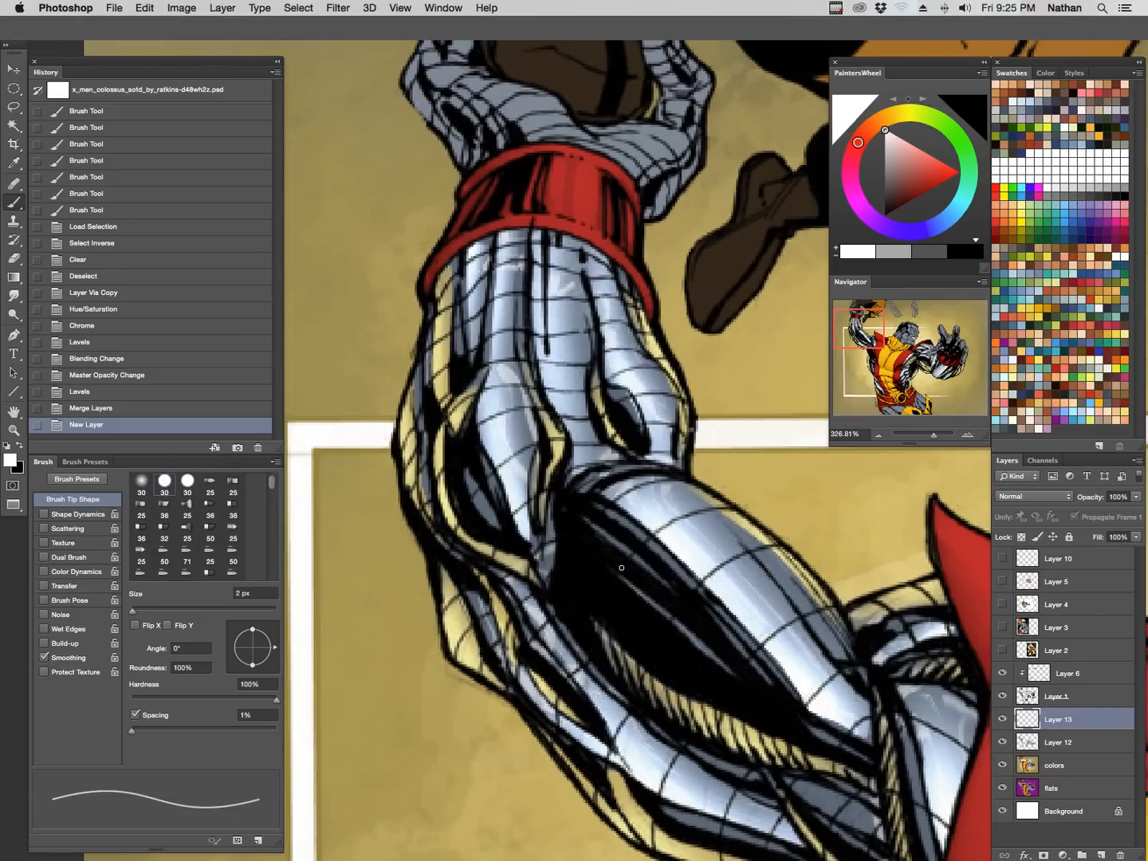
# Paint thin white highlights along the curved plate lines across the raised arm's biceps on Layer 13.
pyautogui.moveTo(647, 487); pyautogui.dragTo(660, 485)
pyautogui.moveTo(662, 486)
pyautogui.mouseDown()
pyautogui.moveTo(677, 485)
pyautogui.moveTo(662, 535)
pyautogui.moveTo(714, 511)
pyautogui.mouseUp()
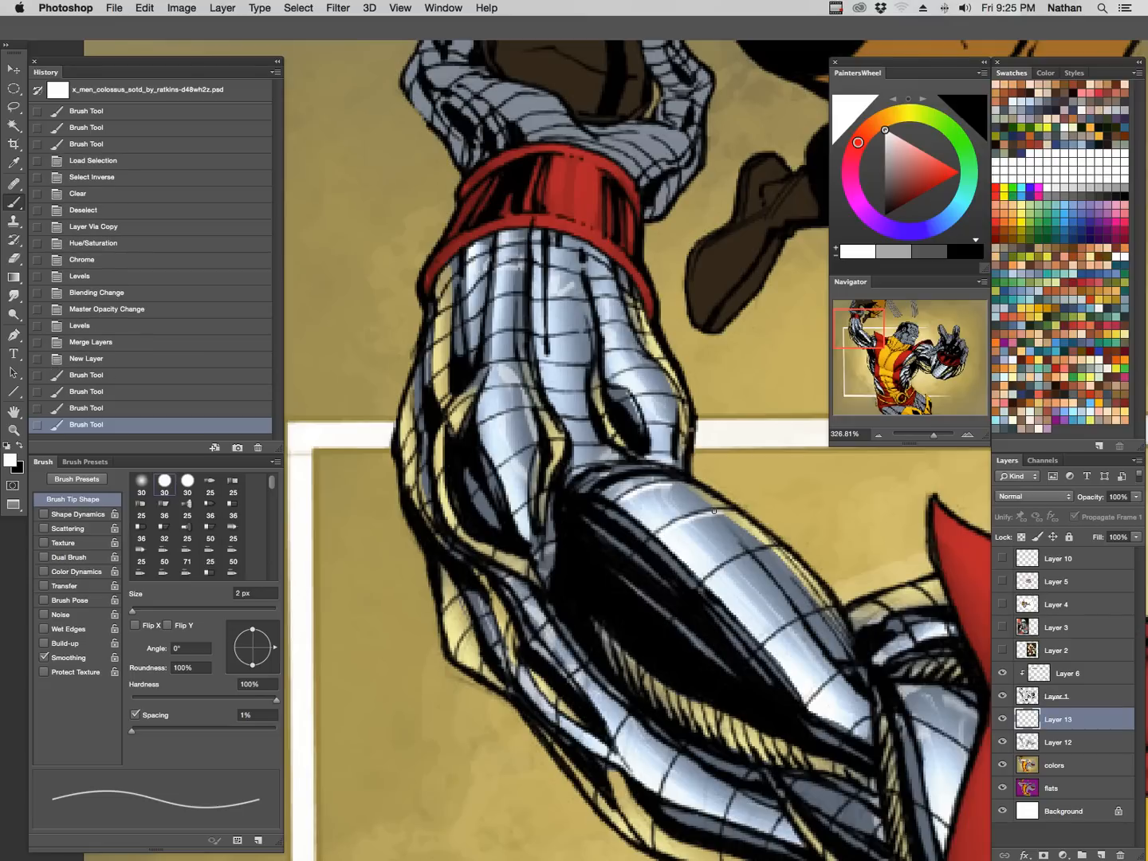
pyautogui.moveTo(701, 575)
pyautogui.mouseDown()
pyautogui.moveTo(745, 565)
pyautogui.moveTo(727, 565)
pyautogui.mouseUp()
pyautogui.moveTo(737, 560); pyautogui.dragTo(707, 582)
pyautogui.click(722, 513)
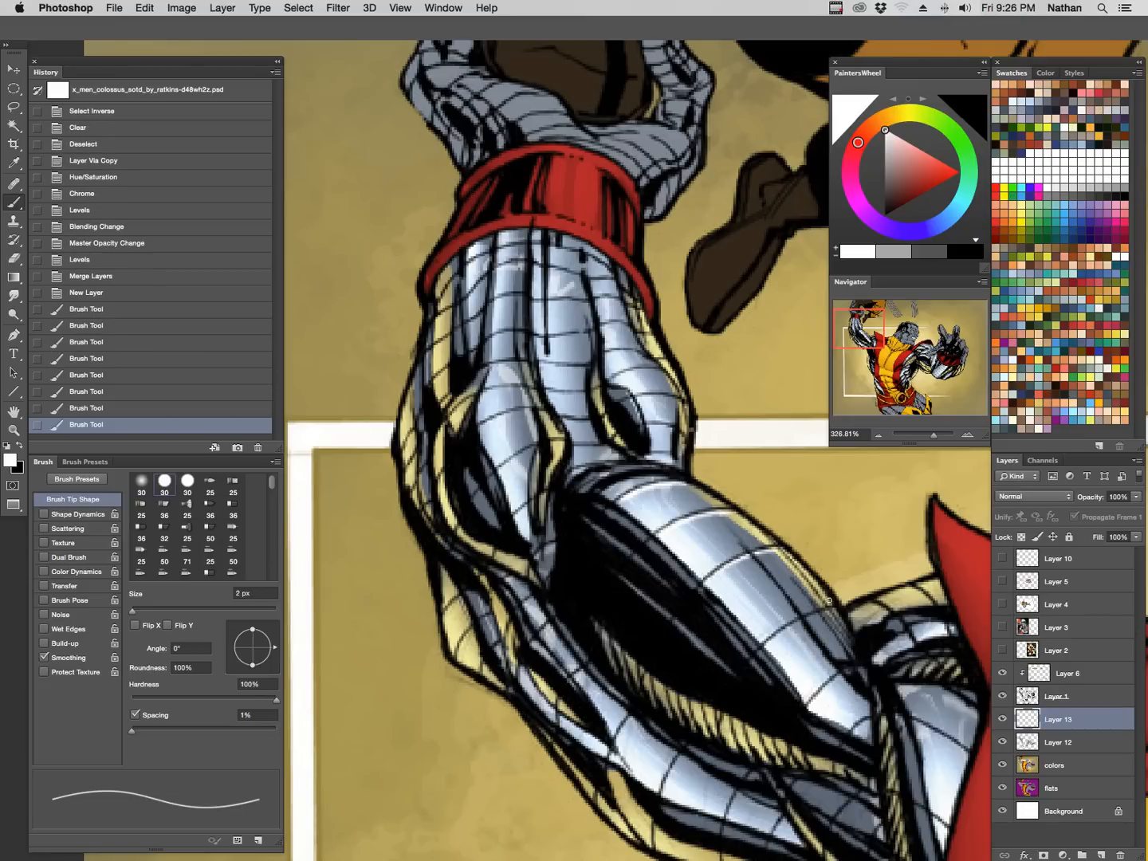
pyautogui.moveTo(833, 610); pyautogui.dragTo(785, 637)
pyautogui.moveTo(856, 664); pyautogui.dragTo(818, 702)
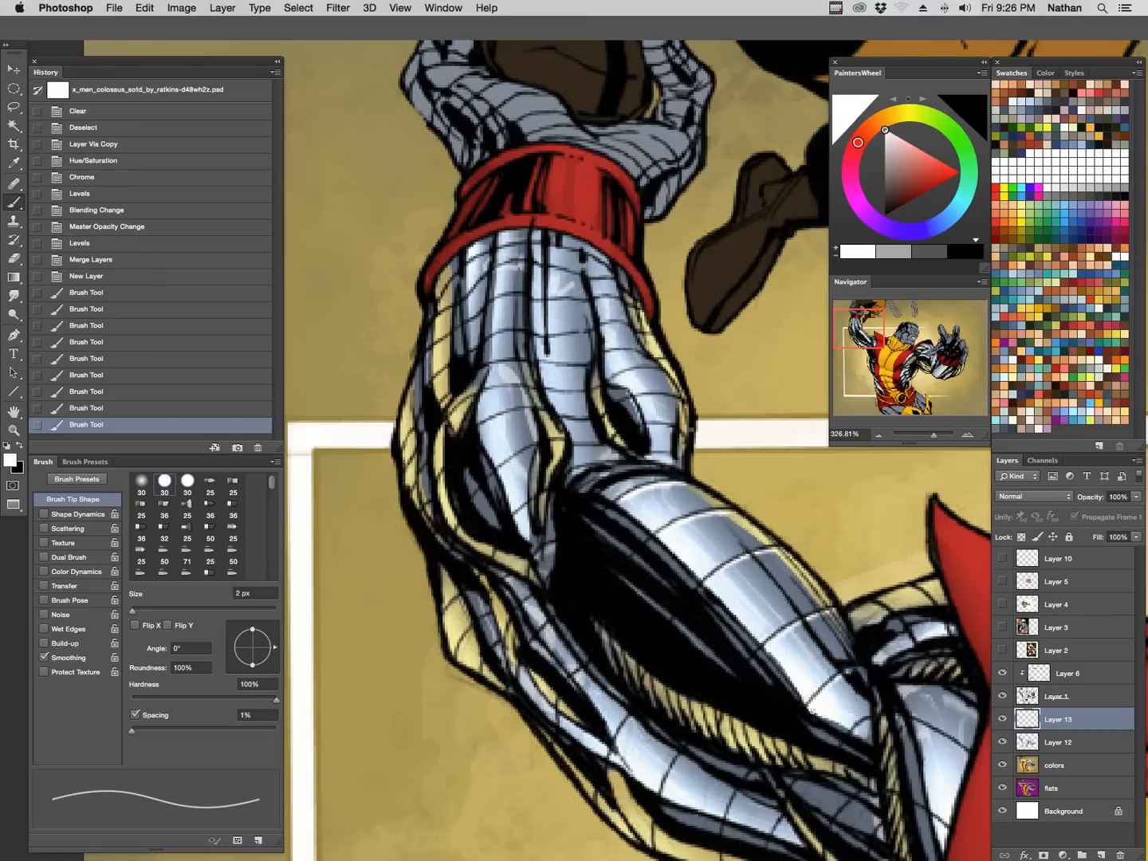
pyautogui.click(873, 716)
# Paint thin white highlights along the plate lines of the raised forearm, from the elbow crease up to the red wristband.
pyautogui.click(661, 457)
pyautogui.click(665, 448)
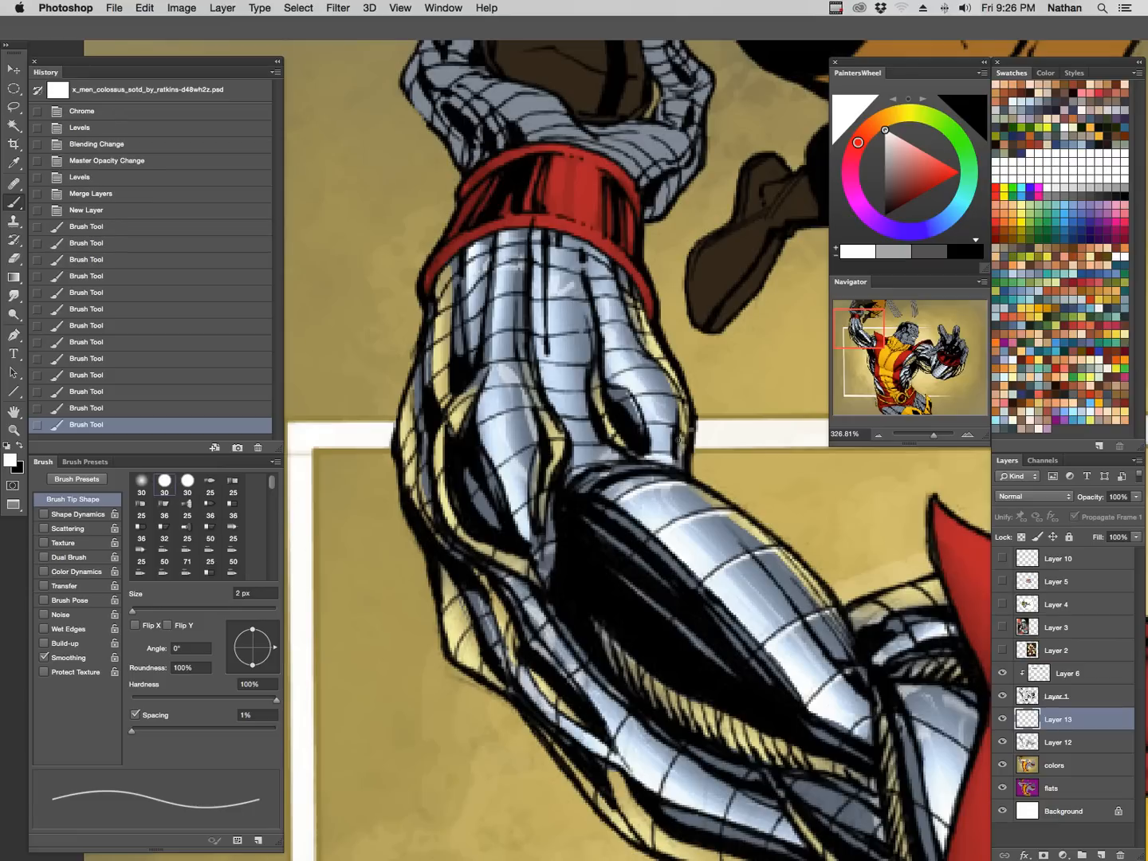
pyautogui.click(642, 430)
pyautogui.moveTo(638, 396)
pyautogui.mouseDown()
pyautogui.moveTo(665, 363)
pyautogui.moveTo(600, 328)
pyautogui.moveTo(622, 304)
pyautogui.moveTo(591, 260)
pyautogui.moveTo(648, 284)
pyautogui.moveTo(579, 220)
pyautogui.moveTo(568, 252)
pyautogui.moveTo(579, 257)
pyautogui.moveTo(499, 251)
pyautogui.moveTo(459, 274)
pyautogui.moveTo(436, 305)
pyautogui.moveTo(447, 318)
pyautogui.moveTo(429, 324)
pyautogui.moveTo(499, 270)
pyautogui.moveTo(523, 267)
pyautogui.moveTo(593, 284)
pyautogui.moveTo(565, 274)
pyautogui.moveTo(598, 307)
pyautogui.moveTo(508, 295)
pyautogui.moveTo(425, 356)
pyautogui.mouseUp()
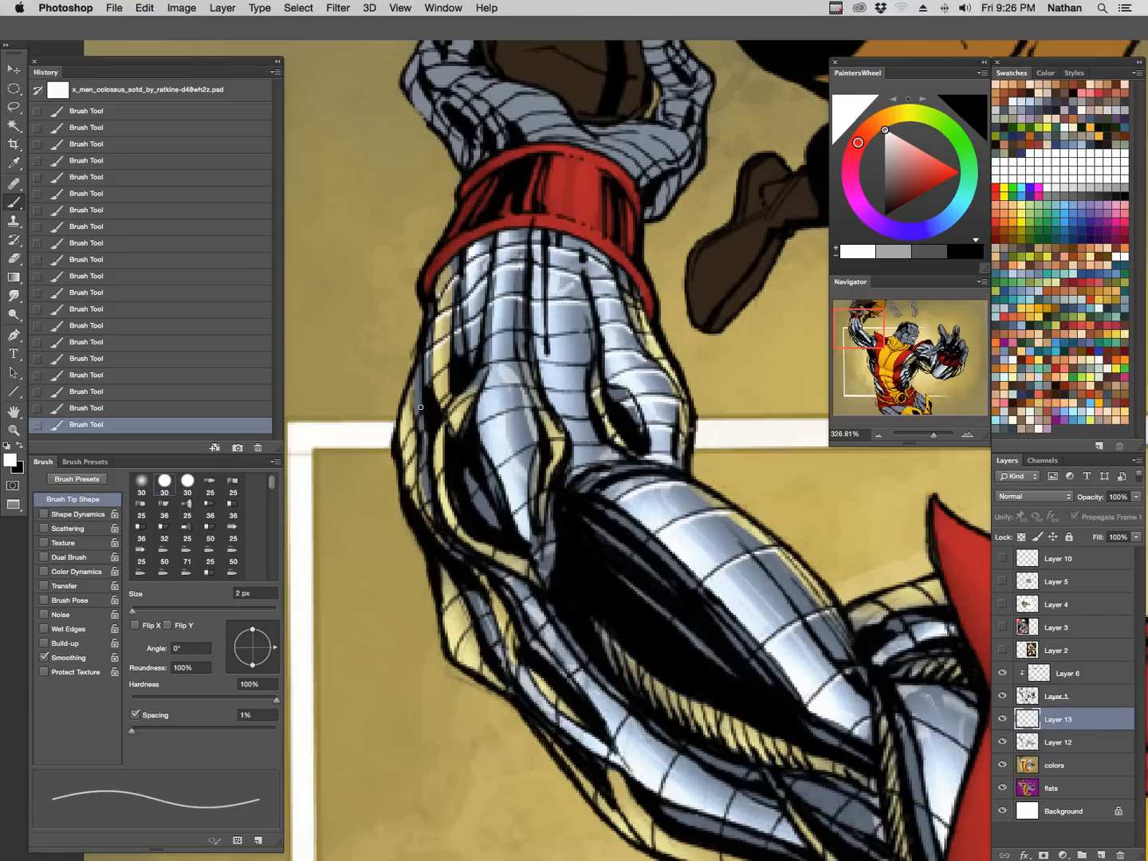
pyautogui.moveTo(544, 342)
pyautogui.mouseDown()
pyautogui.moveTo(595, 327)
pyautogui.moveTo(569, 368)
pyautogui.moveTo(480, 375)
pyautogui.moveTo(413, 436)
pyautogui.mouseUp()
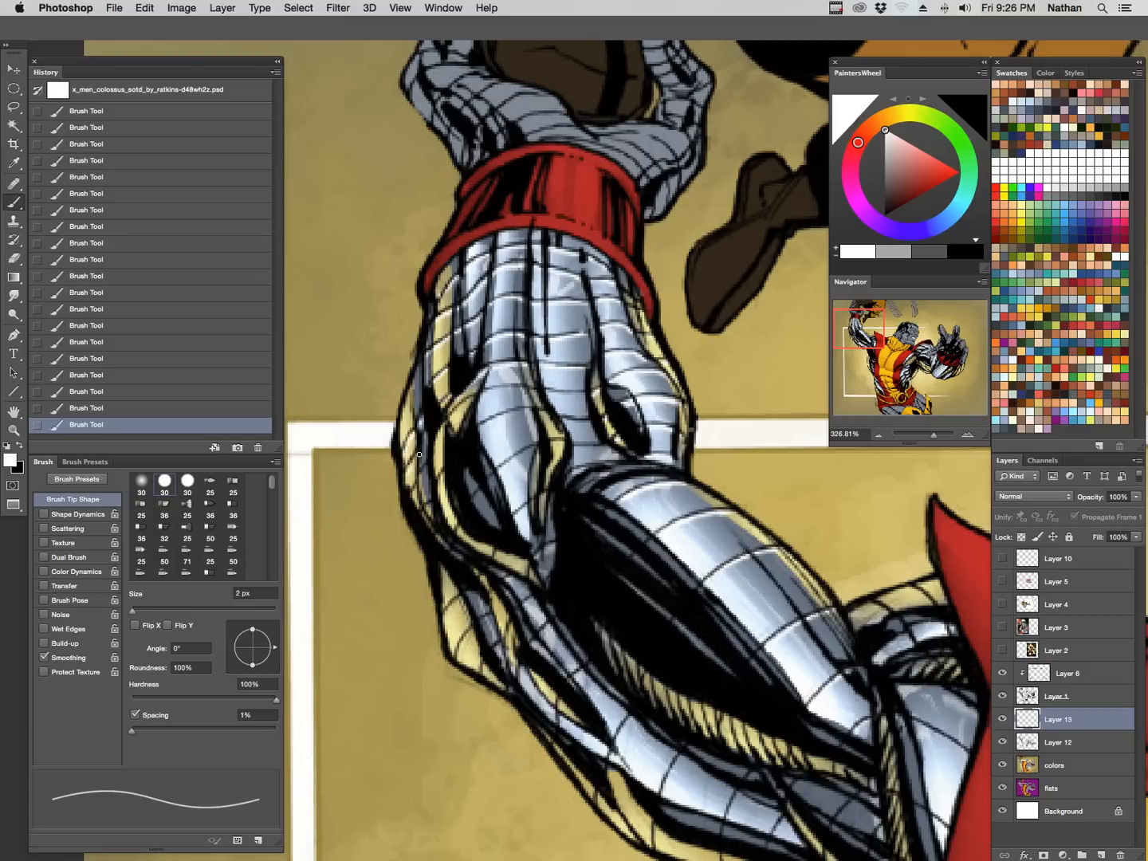
pyautogui.moveTo(499, 390)
pyautogui.mouseDown()
pyautogui.moveTo(546, 392)
pyautogui.moveTo(566, 420)
pyautogui.moveTo(517, 412)
pyautogui.moveTo(481, 428)
pyautogui.moveTo(503, 468)
pyautogui.mouseUp()
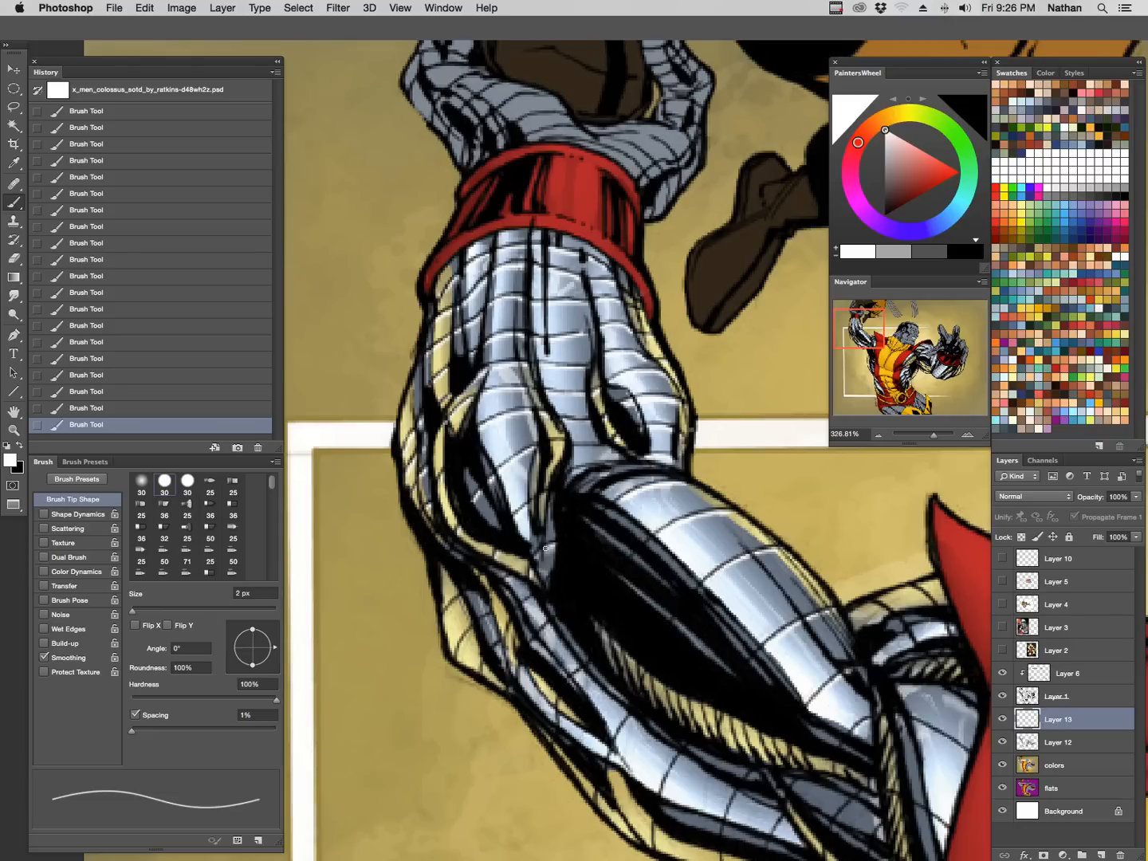
# Add small white highlights where the plate lines meet the biceps' dark inner edge.
pyautogui.moveTo(593, 469)
pyautogui.mouseDown()
pyautogui.moveTo(671, 438)
pyautogui.moveTo(627, 488)
pyautogui.moveTo(601, 488)
pyautogui.mouseUp()
pyautogui.moveTo(651, 544); pyautogui.dragTo(637, 559)
pyautogui.moveTo(701, 592); pyautogui.dragTo(675, 631)
# Paint thin white highlights along the plate lines around the raised arm's outer elbow.
pyautogui.scroll(-6, 741, 684)
pyautogui.hscroll(3, 741, 685)
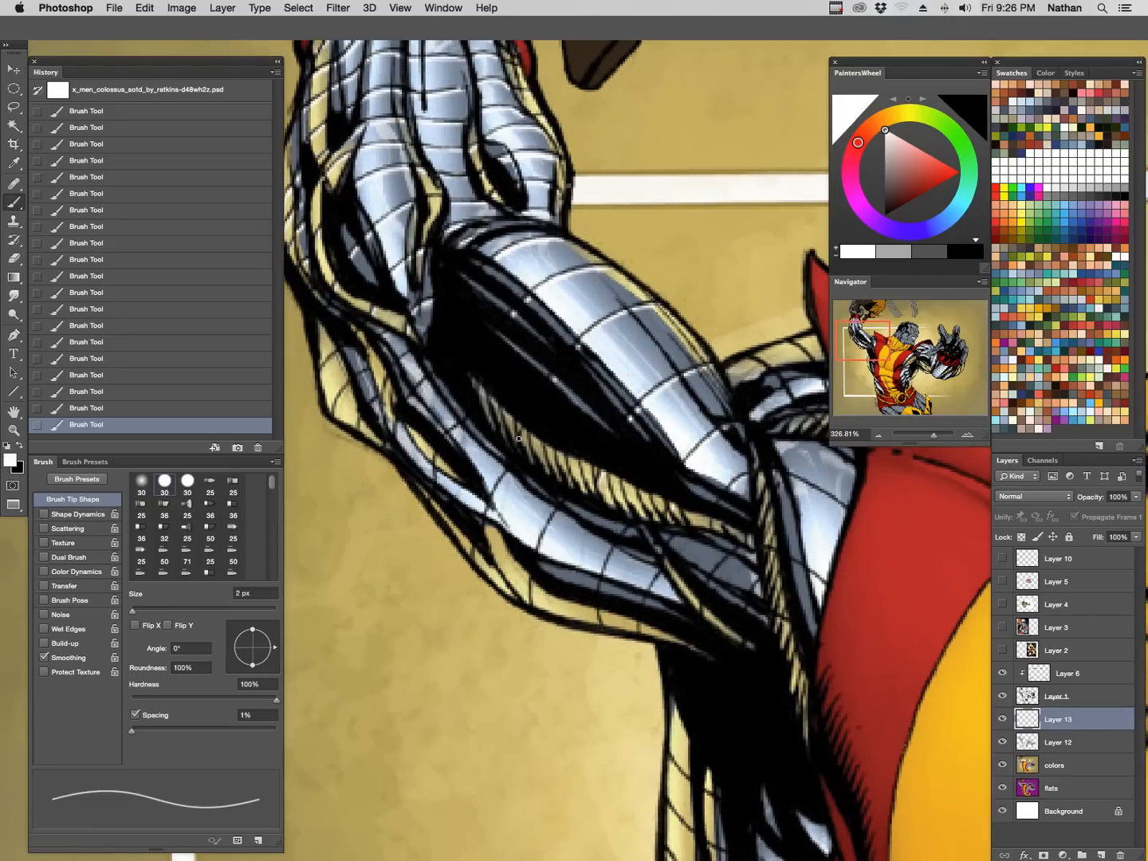
pyautogui.moveTo(351, 385); pyautogui.dragTo(334, 412)
pyautogui.moveTo(340, 353); pyautogui.dragTo(323, 373)
pyautogui.moveTo(386, 400); pyautogui.dragTo(389, 385)
pyautogui.moveTo(392, 334)
pyautogui.mouseDown()
pyautogui.moveTo(384, 342)
pyautogui.moveTo(410, 403)
pyautogui.mouseUp()
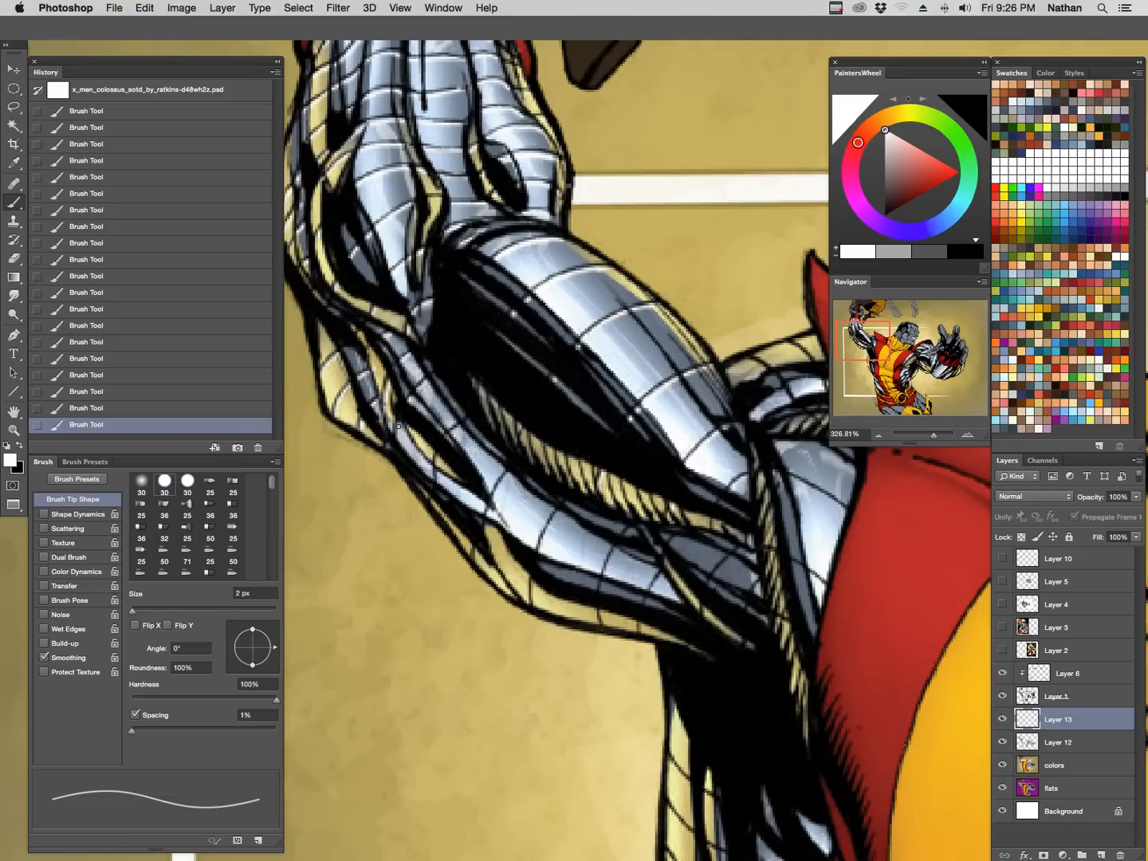
# Paint thin white highlights along the plate lines of the raised arm's underside, from the elbow down toward the armpit.
pyautogui.moveTo(437, 484)
pyautogui.mouseDown()
pyautogui.moveTo(437, 456)
pyautogui.moveTo(469, 421)
pyautogui.mouseUp()
pyautogui.moveTo(513, 469); pyautogui.dragTo(498, 492)
pyautogui.moveTo(482, 549); pyautogui.dragTo(477, 565)
pyautogui.moveTo(558, 512); pyautogui.dragTo(544, 545)
pyautogui.moveTo(606, 627)
pyautogui.mouseDown()
pyautogui.moveTo(621, 546)
pyautogui.moveTo(655, 583)
pyautogui.moveTo(664, 572)
pyautogui.moveTo(644, 629)
pyautogui.mouseUp()
pyautogui.moveTo(733, 555); pyautogui.dragTo(708, 588)
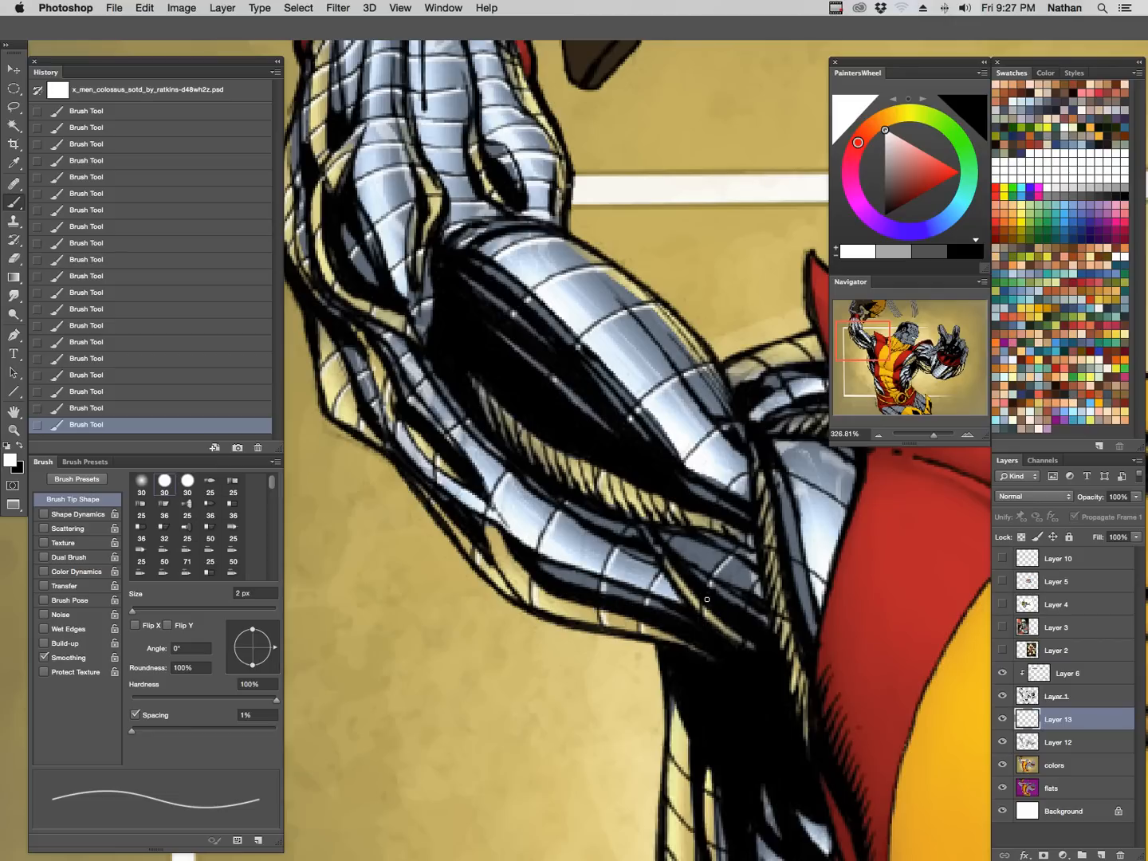
# Hide the panels and paint thin white highlights along the plate lines of the torso's side beneath the raised arm.
pyautogui.press('Tab')
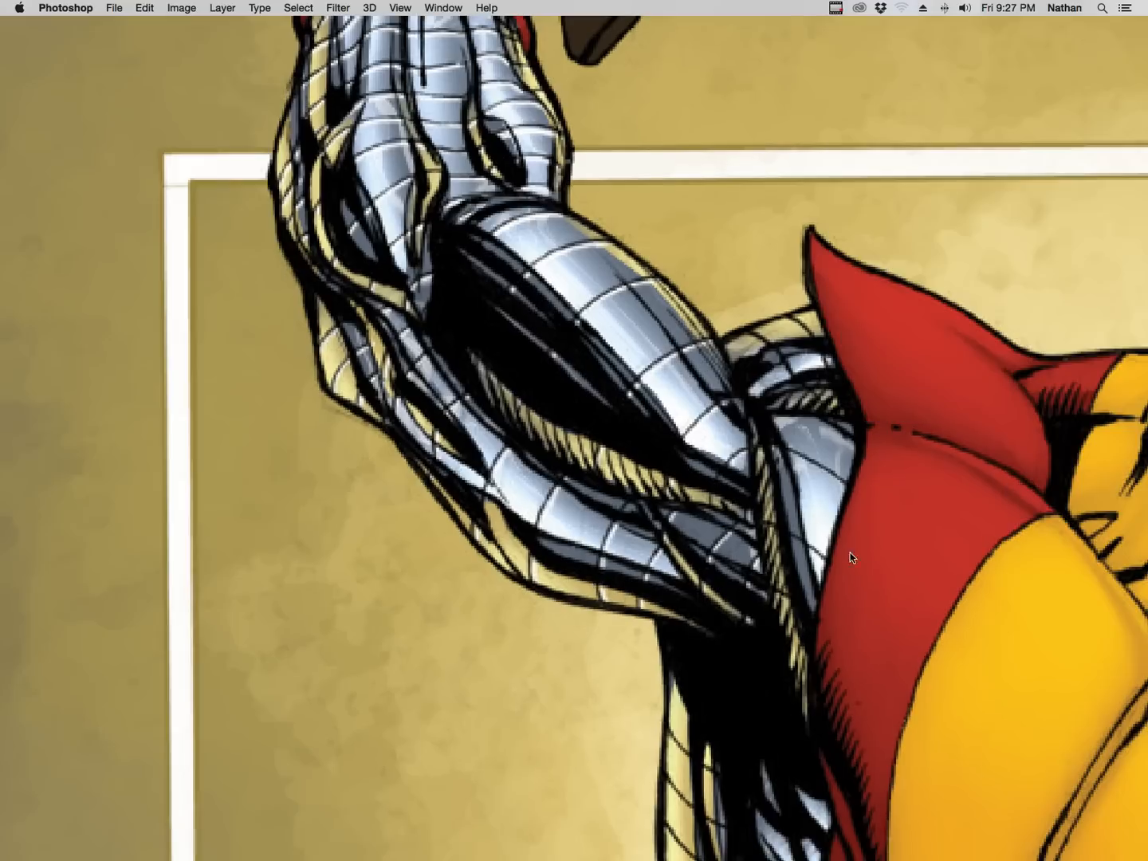
pyautogui.hscroll(10, 536, 547)
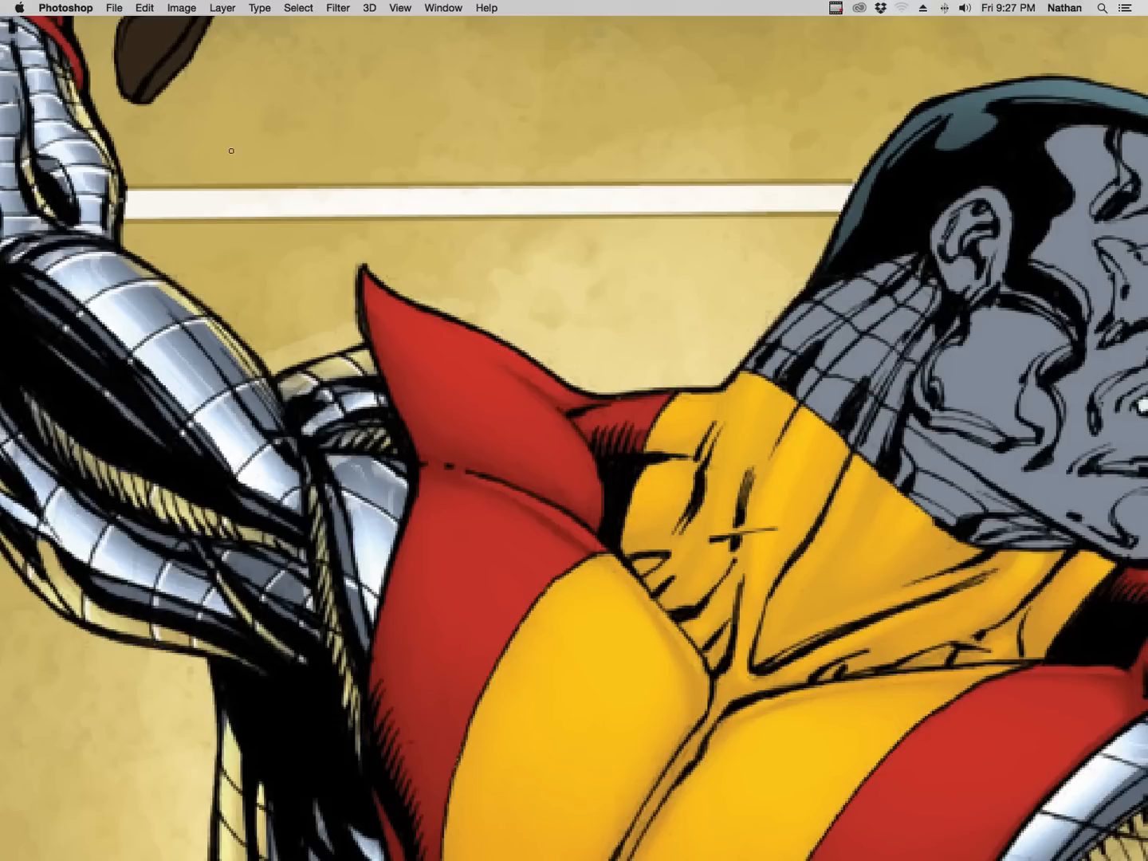
pyautogui.moveTo(440, 647); pyautogui.dragTo(449, 348)
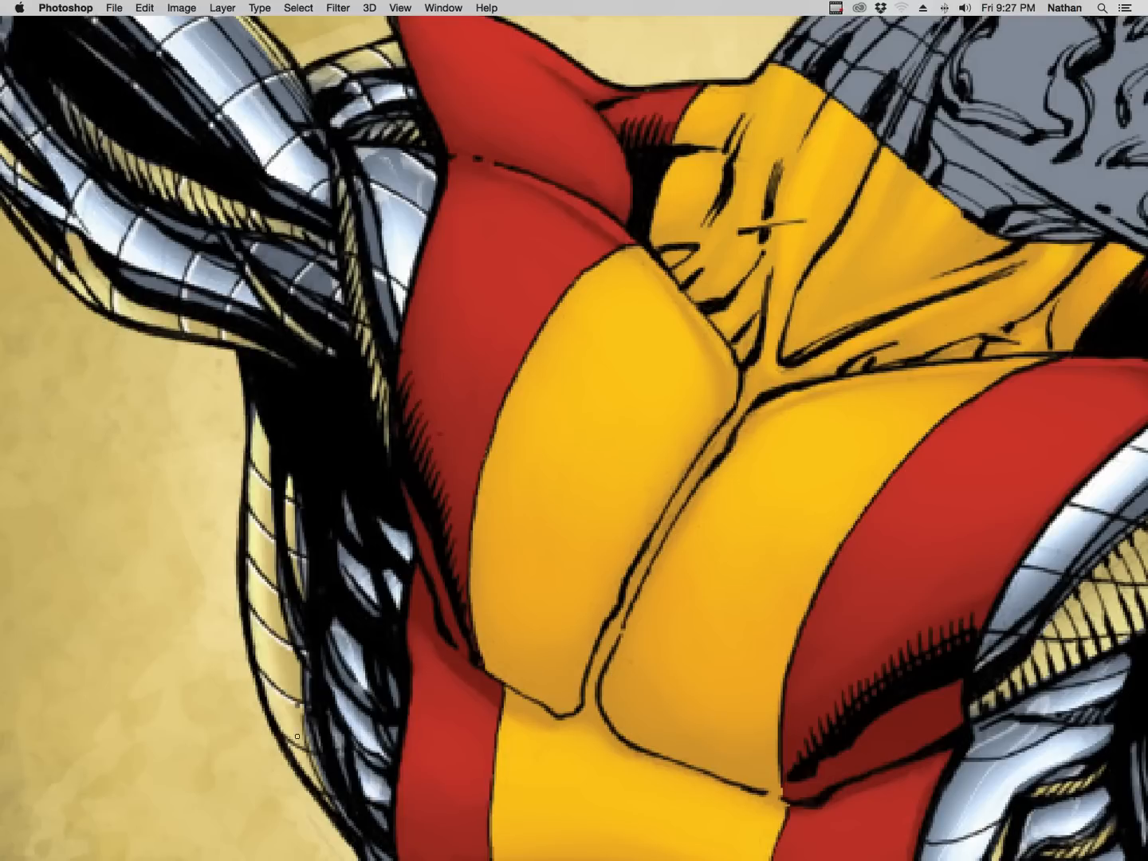
pyautogui.scroll(-5, 448, 584)
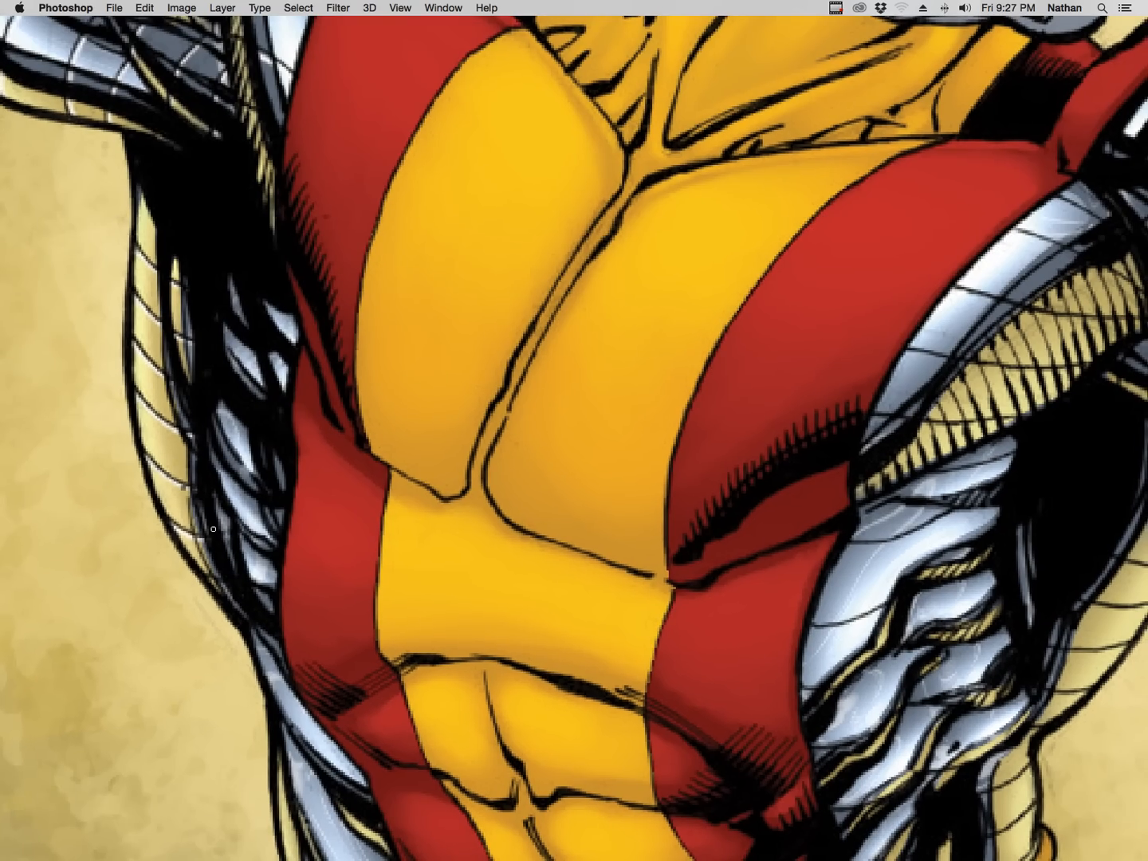
pyautogui.moveTo(1034, 423); pyautogui.dragTo(652, 641)
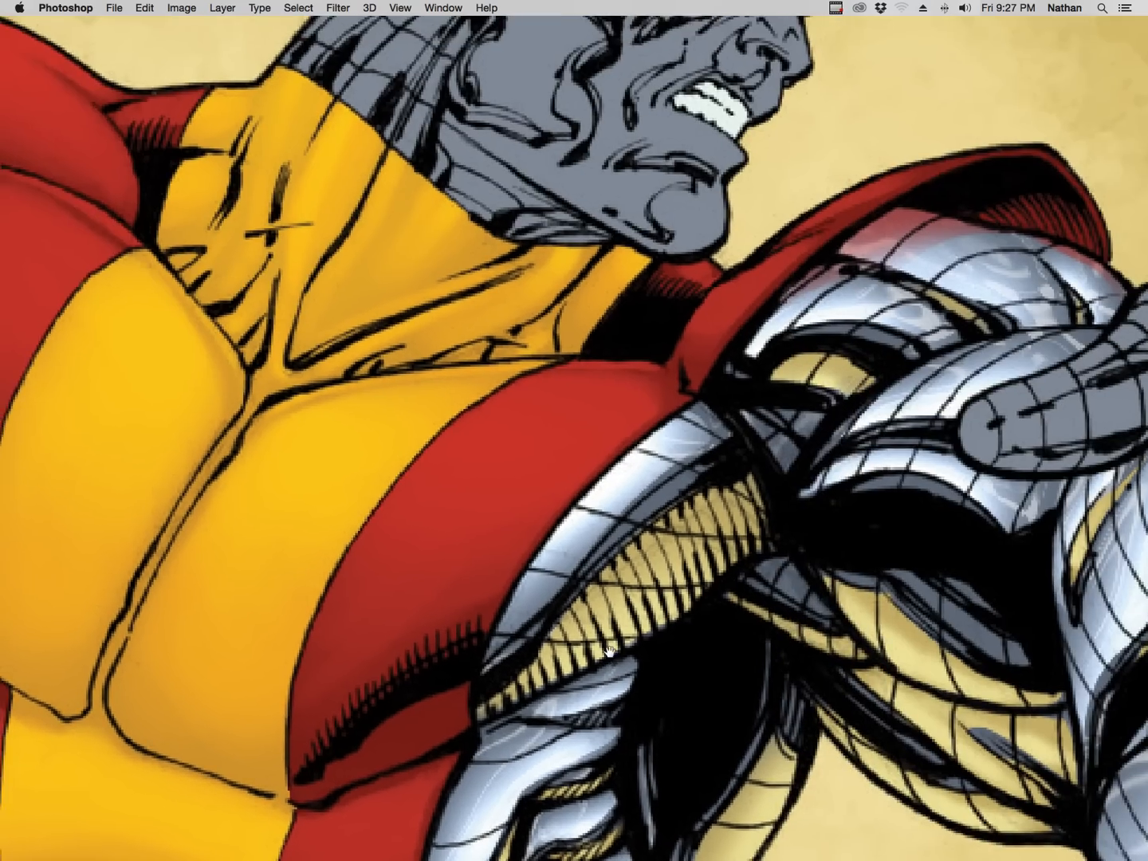
pyautogui.moveTo(896, 395); pyautogui.dragTo(750, 609)
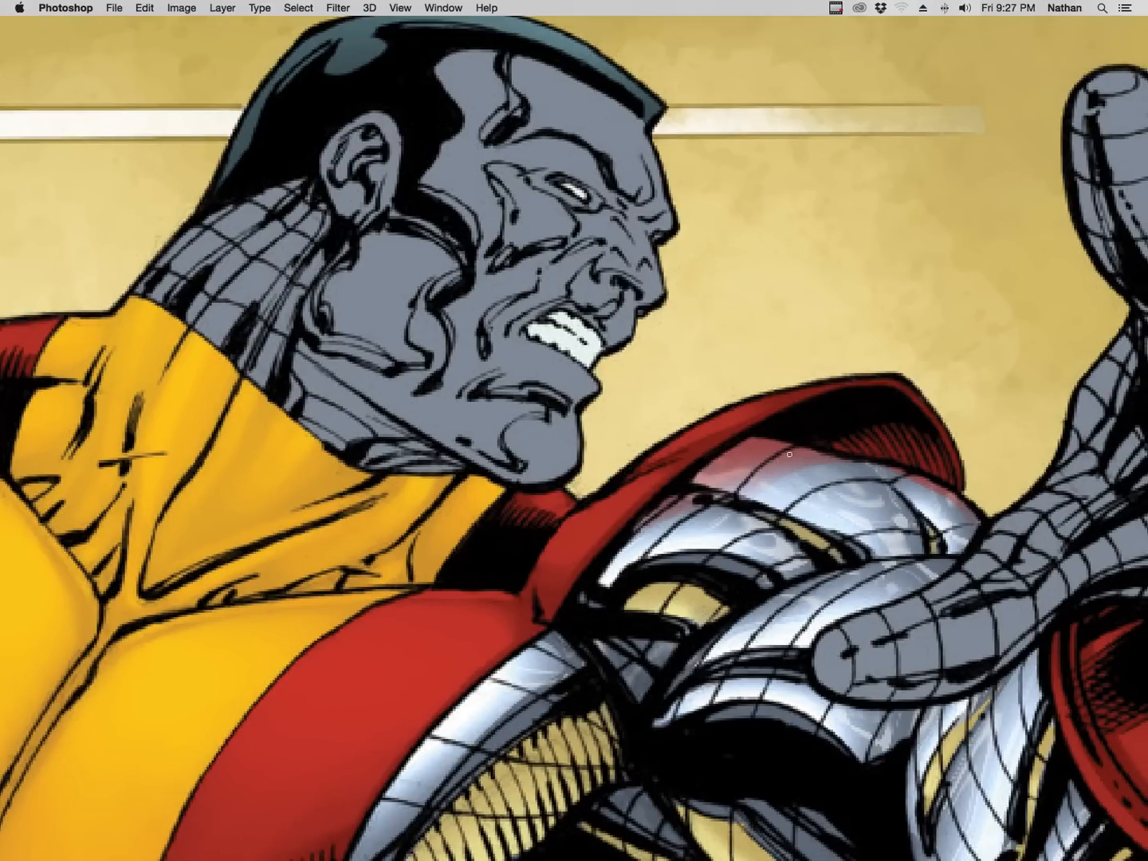
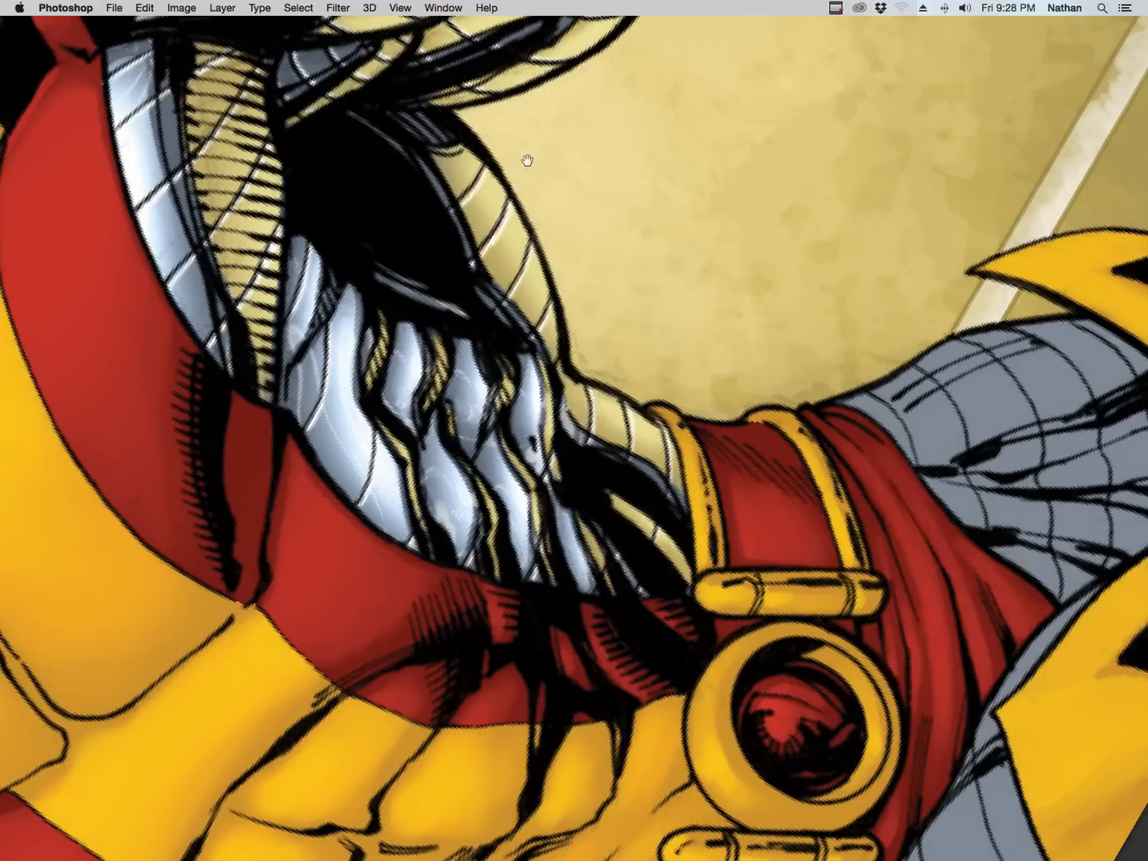
# Paint thin white highlights along the plate lines on the yellow-lit outer edge of the extended forearm, beside the red wristband.
pyautogui.moveTo(525, 162); pyautogui.dragTo(686, 514)
pyautogui.moveTo(763, 310); pyautogui.dragTo(690, 429)
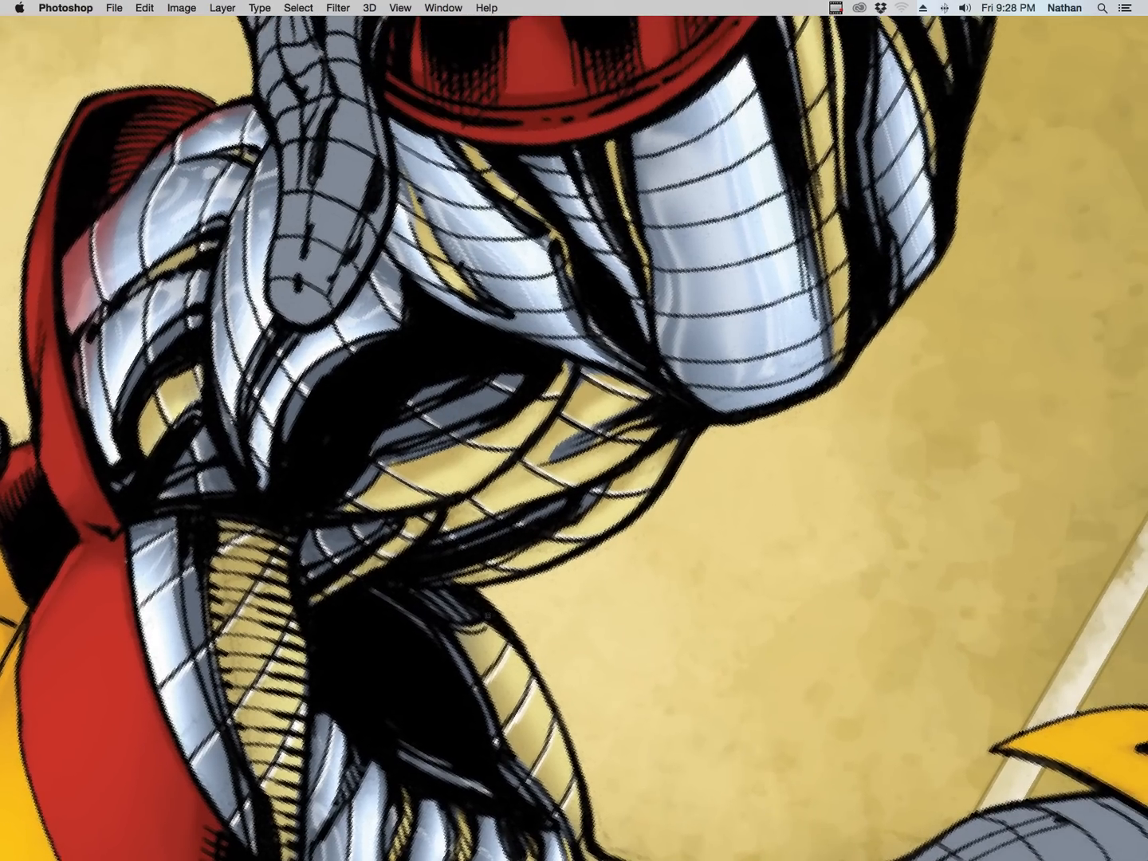
pyautogui.moveTo(726, 294); pyautogui.dragTo(665, 558)
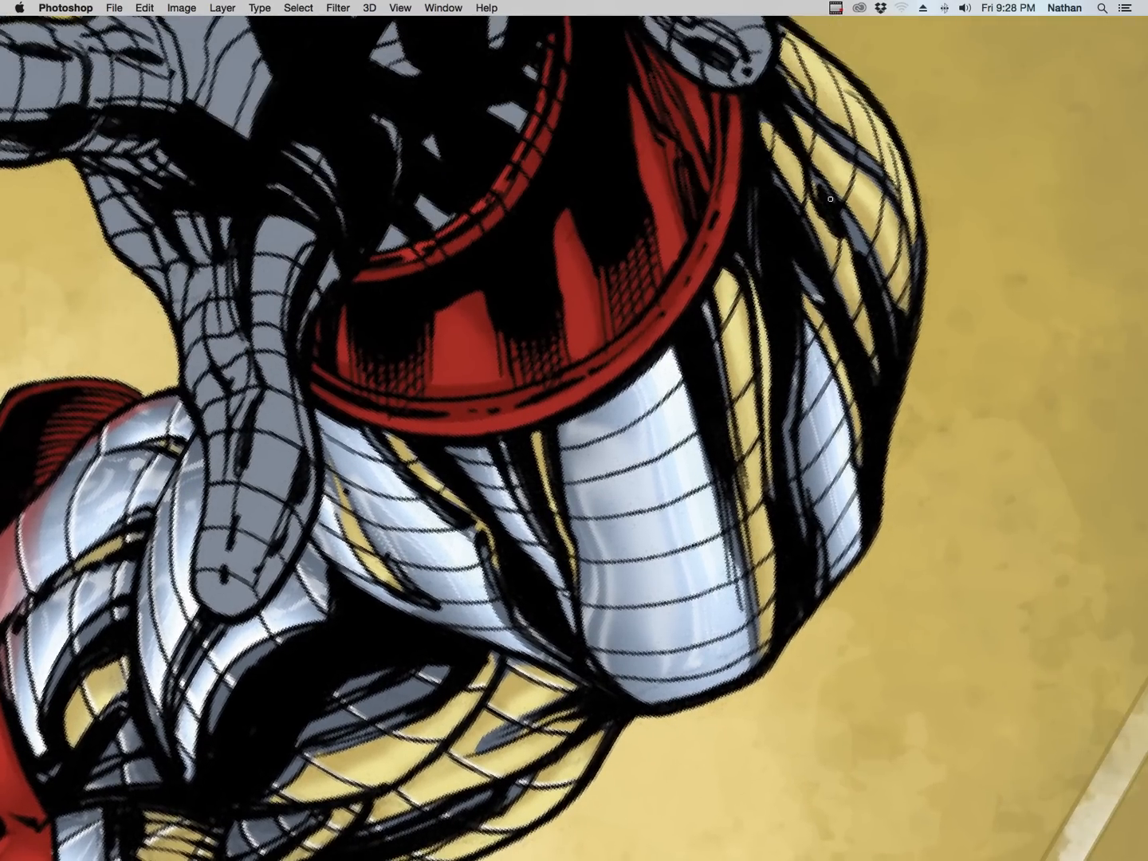
pyautogui.moveTo(864, 154); pyautogui.dragTo(692, 390)
pyautogui.moveTo(602, 271)
pyautogui.mouseDown()
pyautogui.moveTo(644, 367)
pyautogui.moveTo(632, 418)
pyautogui.moveTo(595, 372)
pyautogui.moveTo(594, 398)
pyautogui.mouseUp()
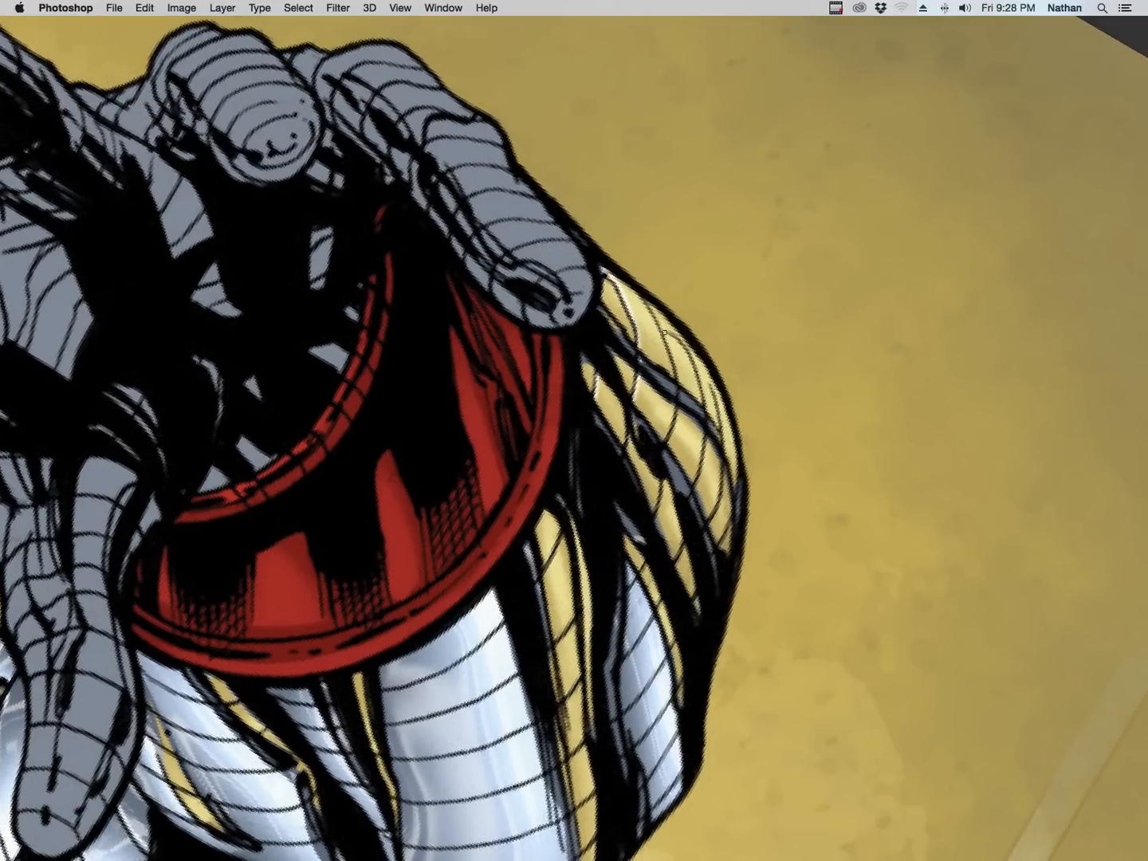
pyautogui.moveTo(652, 303)
pyautogui.mouseDown()
pyautogui.moveTo(675, 391)
pyautogui.moveTo(669, 435)
pyautogui.moveTo(627, 464)
pyautogui.mouseUp()
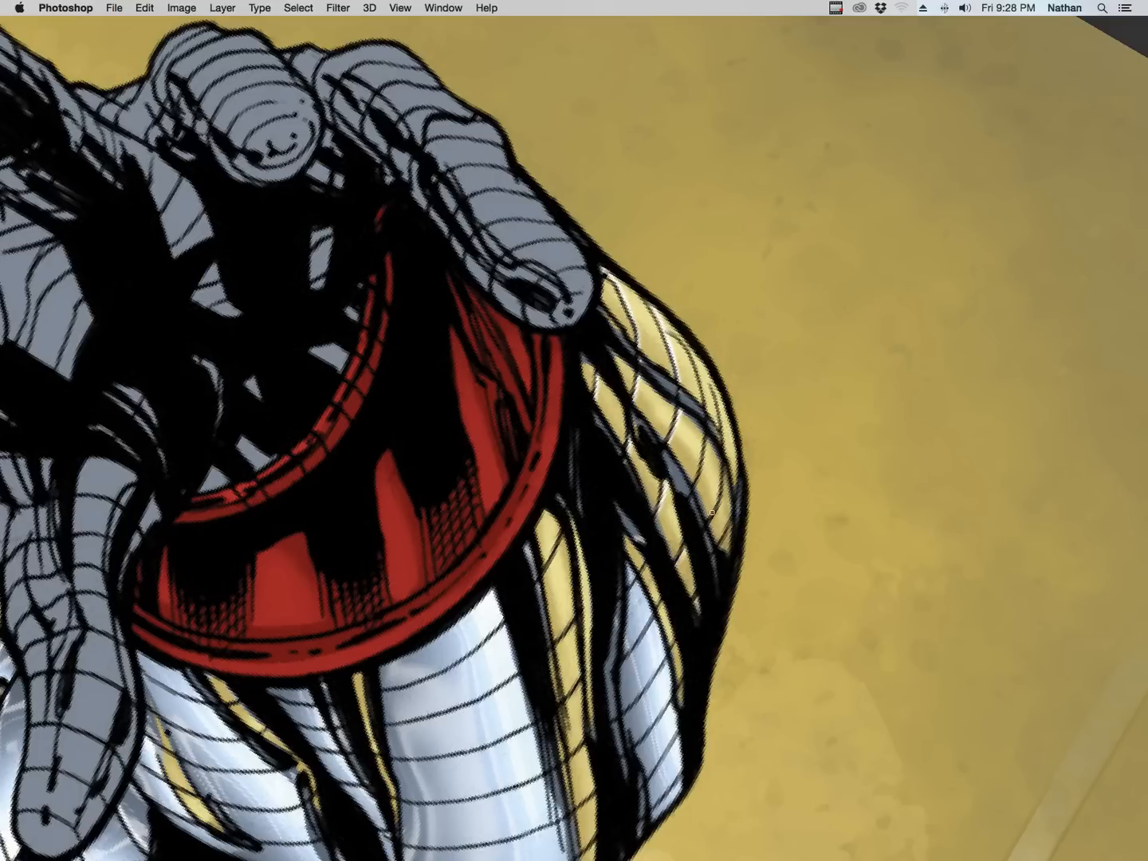
pyautogui.moveTo(705, 462)
pyautogui.mouseDown()
pyautogui.moveTo(702, 489)
pyautogui.moveTo(721, 517)
pyautogui.mouseUp()
pyautogui.moveTo(693, 349)
pyautogui.mouseDown()
pyautogui.moveTo(735, 539)
pyautogui.moveTo(843, 441)
pyautogui.mouseUp()
pyautogui.moveTo(706, 415); pyautogui.dragTo(679, 468)
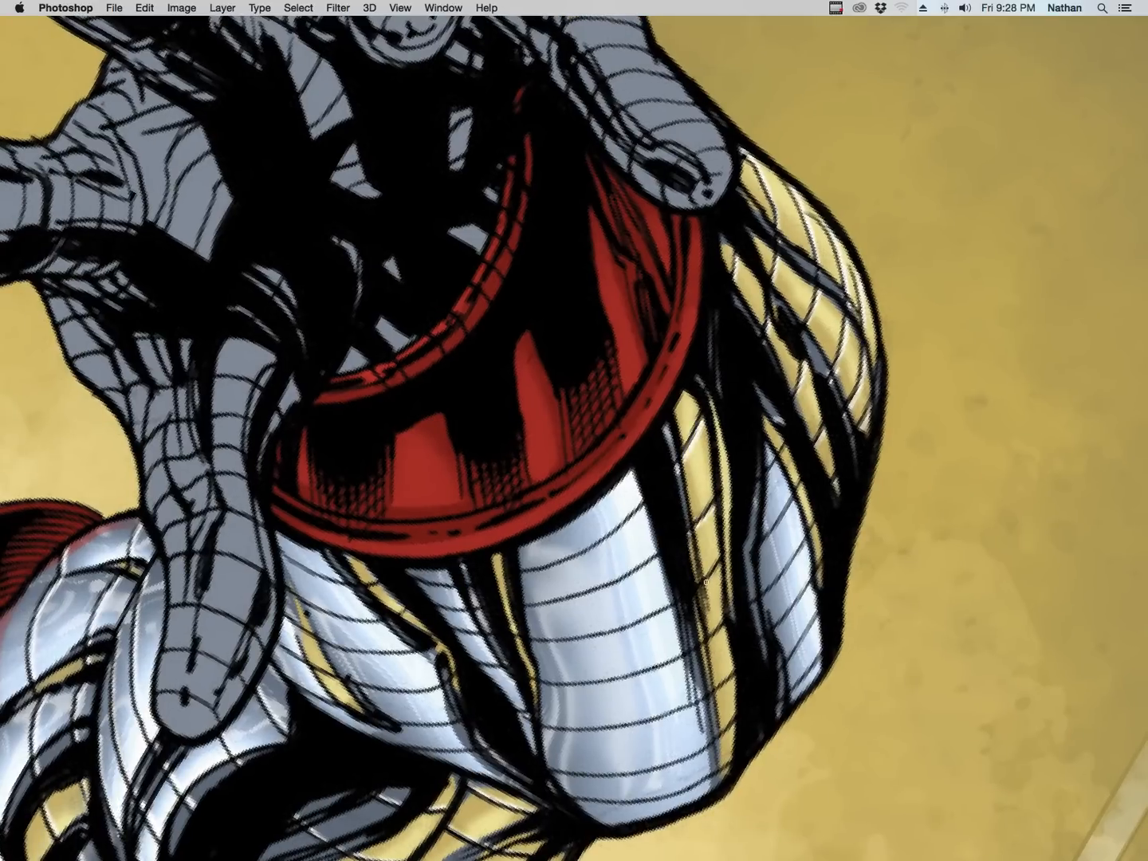
# Paint thin white highlights along the extended forearm's narrow yellow strip and the slim steel plate beside it.
pyautogui.moveTo(707, 645); pyautogui.dragTo(725, 628)
pyautogui.moveTo(713, 695)
pyautogui.mouseDown()
pyautogui.moveTo(733, 678)
pyautogui.moveTo(861, 648)
pyautogui.mouseUp()
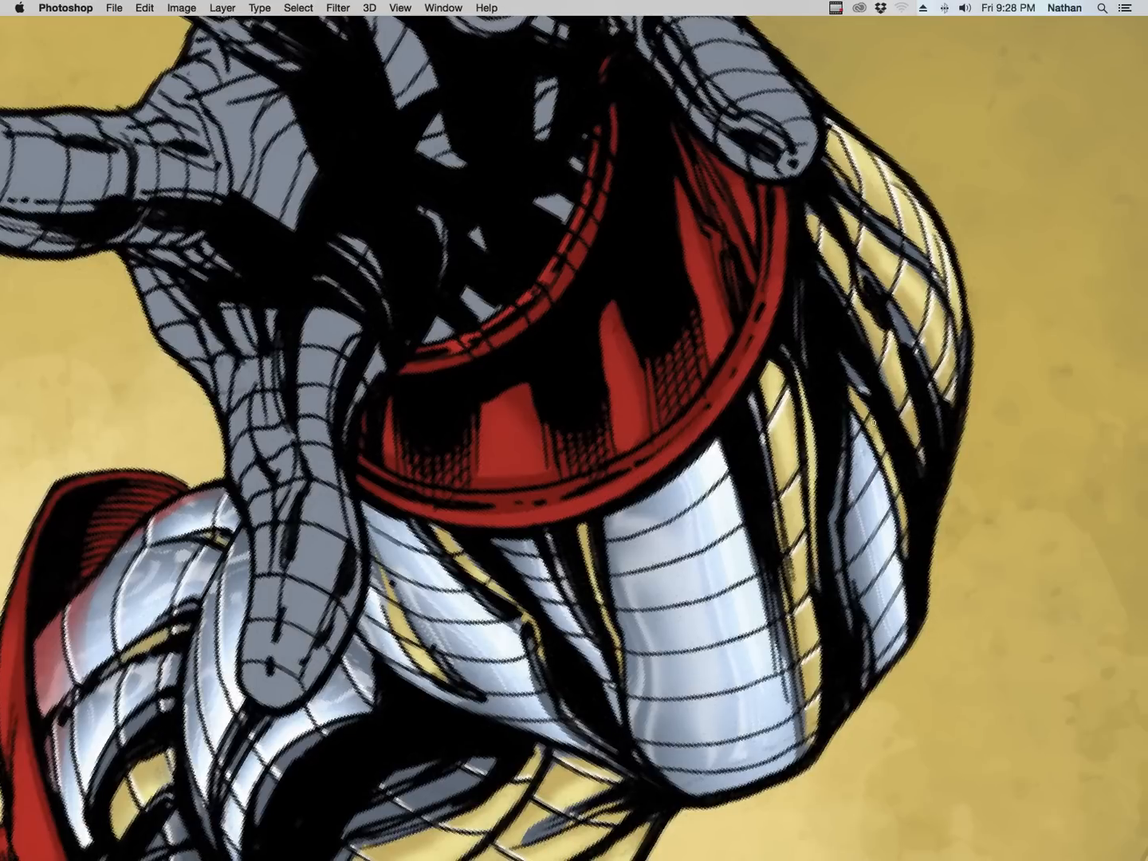
pyautogui.moveTo(874, 414)
pyautogui.mouseDown()
pyautogui.moveTo(852, 447)
pyautogui.moveTo(850, 506)
pyautogui.mouseUp()
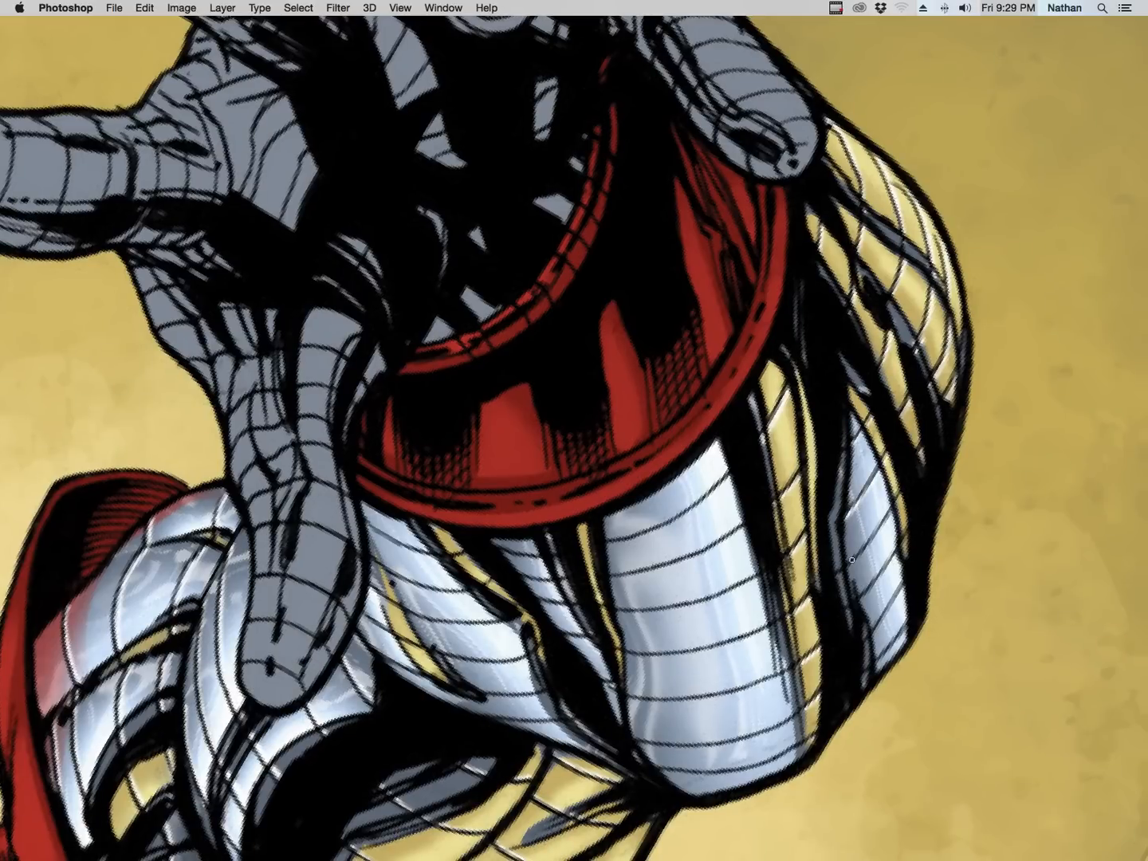
pyautogui.moveTo(836, 578); pyautogui.dragTo(904, 499)
pyautogui.moveTo(862, 597); pyautogui.dragTo(905, 541)
pyautogui.moveTo(902, 597)
pyautogui.mouseDown()
pyautogui.moveTo(870, 634)
pyautogui.moveTo(870, 667)
pyautogui.mouseUp()
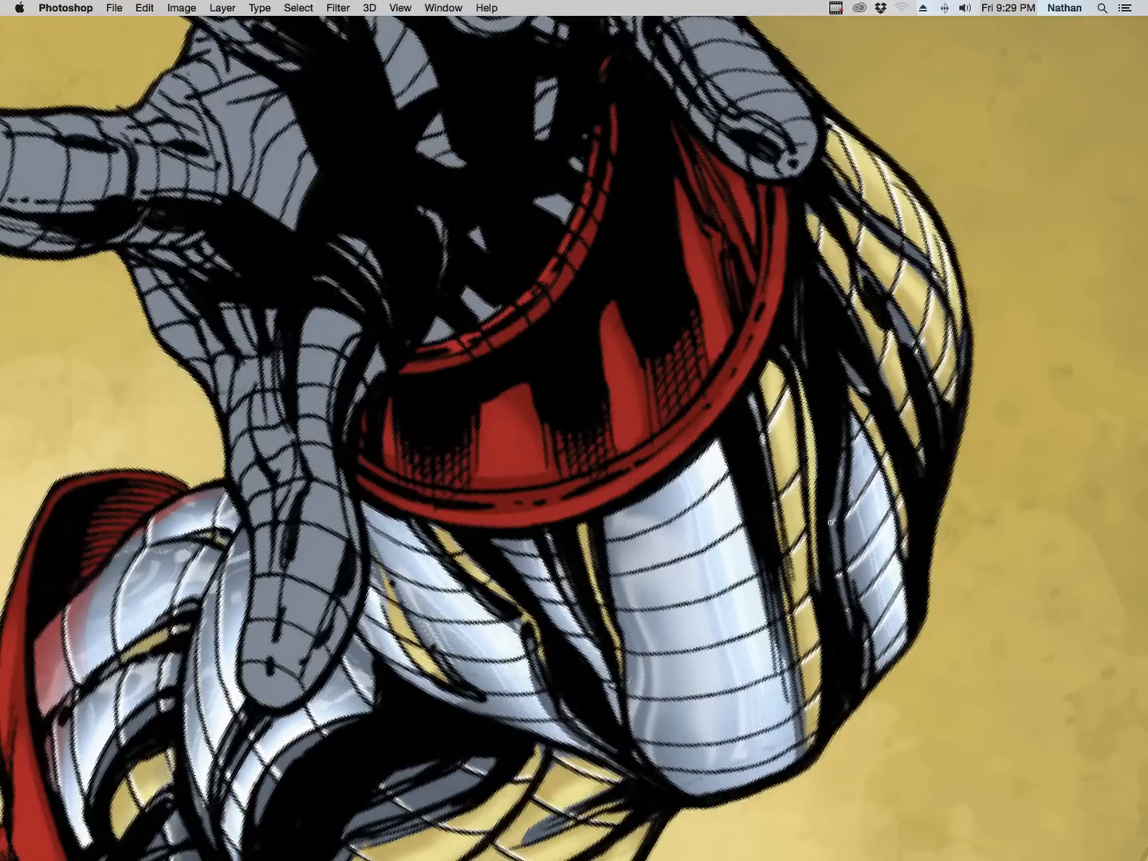
# Paint thin white highlights along the curved plate lines of the extended forearm's broad steel plate below the wristband.
pyautogui.moveTo(787, 599); pyautogui.dragTo(887, 581)
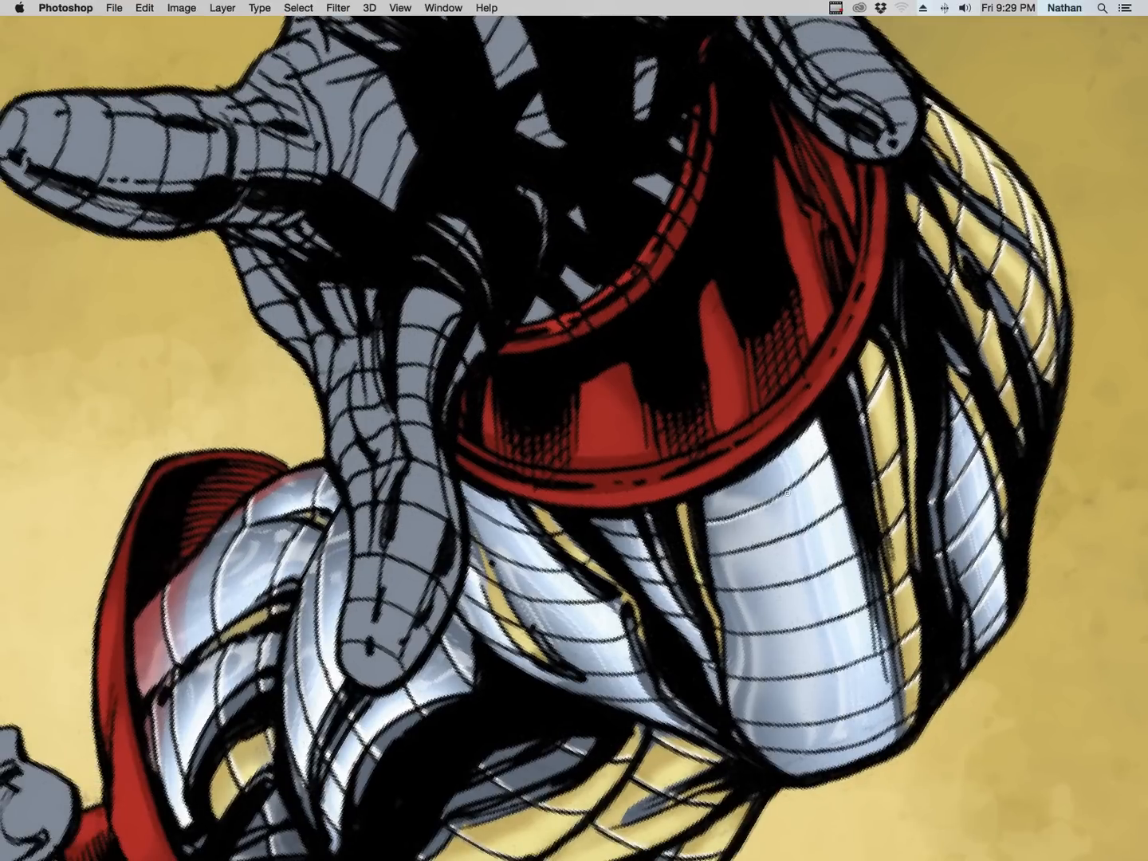
pyautogui.moveTo(711, 563); pyautogui.dragTo(860, 493)
pyautogui.moveTo(724, 594)
pyautogui.mouseDown()
pyautogui.moveTo(848, 566)
pyautogui.moveTo(787, 588)
pyautogui.moveTo(729, 586)
pyautogui.moveTo(757, 630)
pyautogui.moveTo(723, 634)
pyautogui.moveTo(798, 631)
pyautogui.mouseUp()
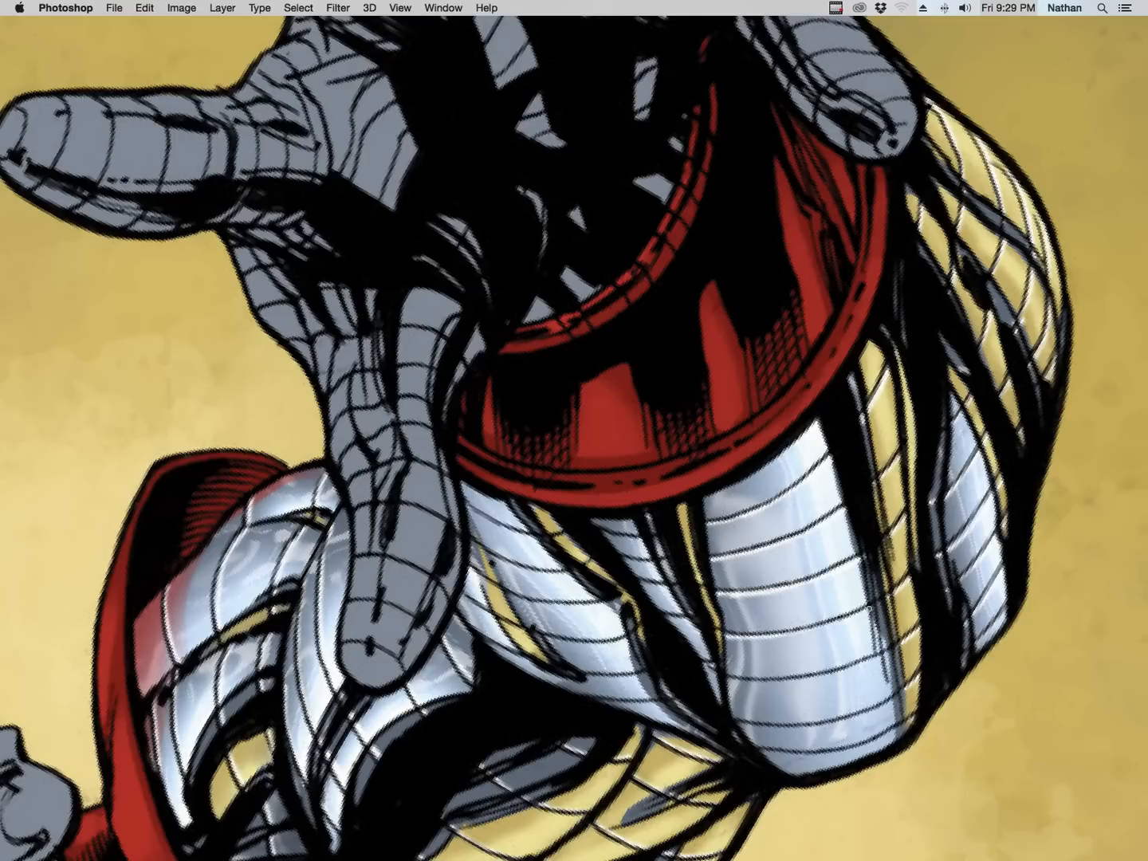
pyautogui.scroll(-3, 877, 599)
pyautogui.moveTo(720, 577)
pyautogui.mouseDown()
pyautogui.moveTo(852, 563)
pyautogui.moveTo(759, 575)
pyautogui.moveTo(812, 622)
pyautogui.moveTo(884, 594)
pyautogui.mouseUp()
pyautogui.moveTo(755, 647)
pyautogui.mouseDown()
pyautogui.moveTo(831, 651)
pyautogui.moveTo(899, 621)
pyautogui.mouseUp()
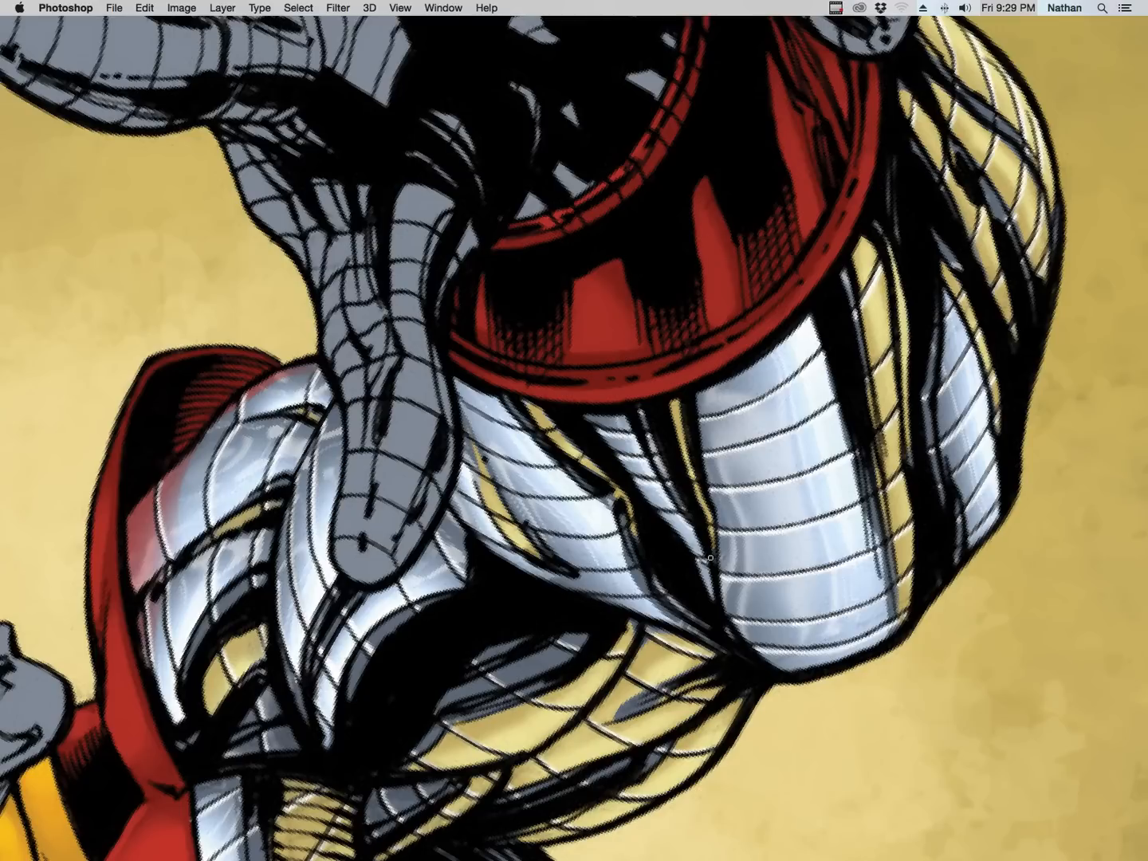
# Review the highlights on the whole figure, bring back the panels and reset the canvas rotation.
pyautogui.press('space')
pyautogui.moveTo(677, 335); pyautogui.dragTo(427, 413)
pyautogui.press('r')
pyautogui.moveTo(528, 384)
pyautogui.mouseDown()
pyautogui.moveTo(541, 434)
pyautogui.moveTo(670, 326)
pyautogui.moveTo(679, 334)
pyautogui.mouseUp()
pyautogui.press('space')
pyautogui.moveTo(549, 269); pyautogui.dragTo(602, 546)
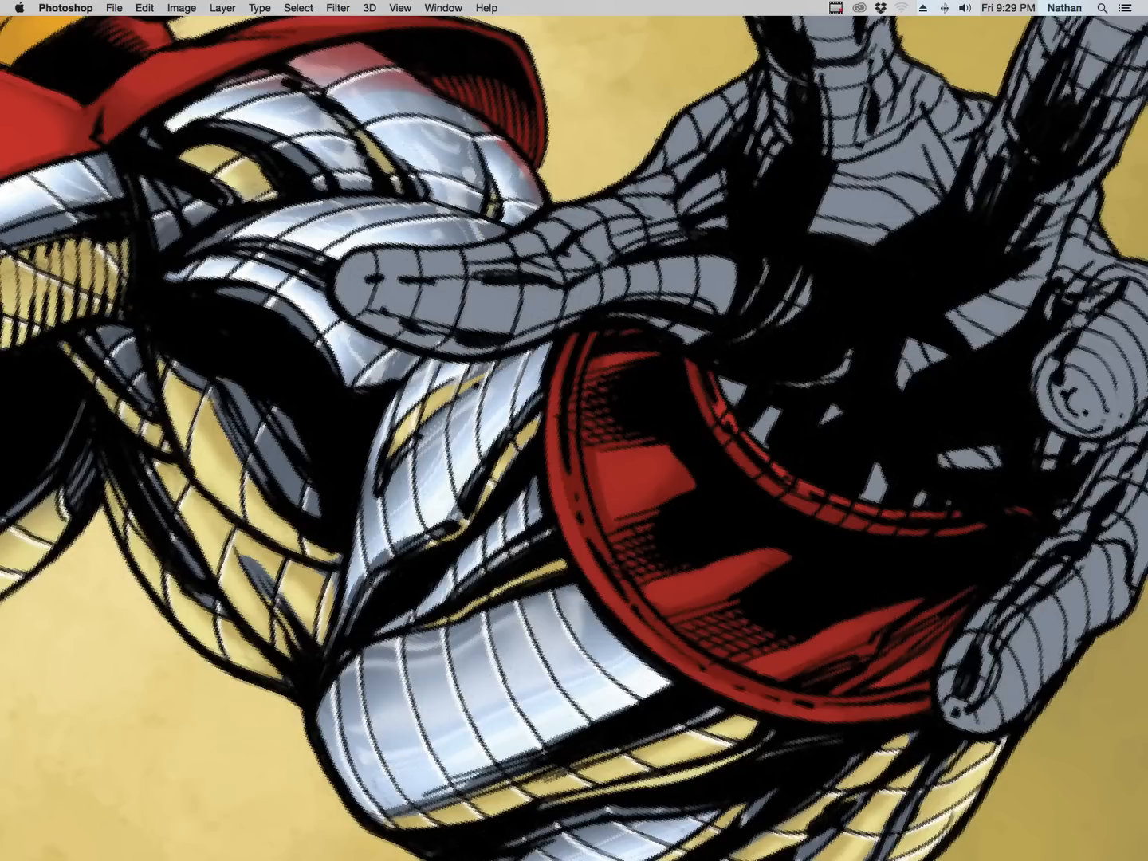
pyautogui.moveTo(589, 528); pyautogui.dragTo(512, 593)
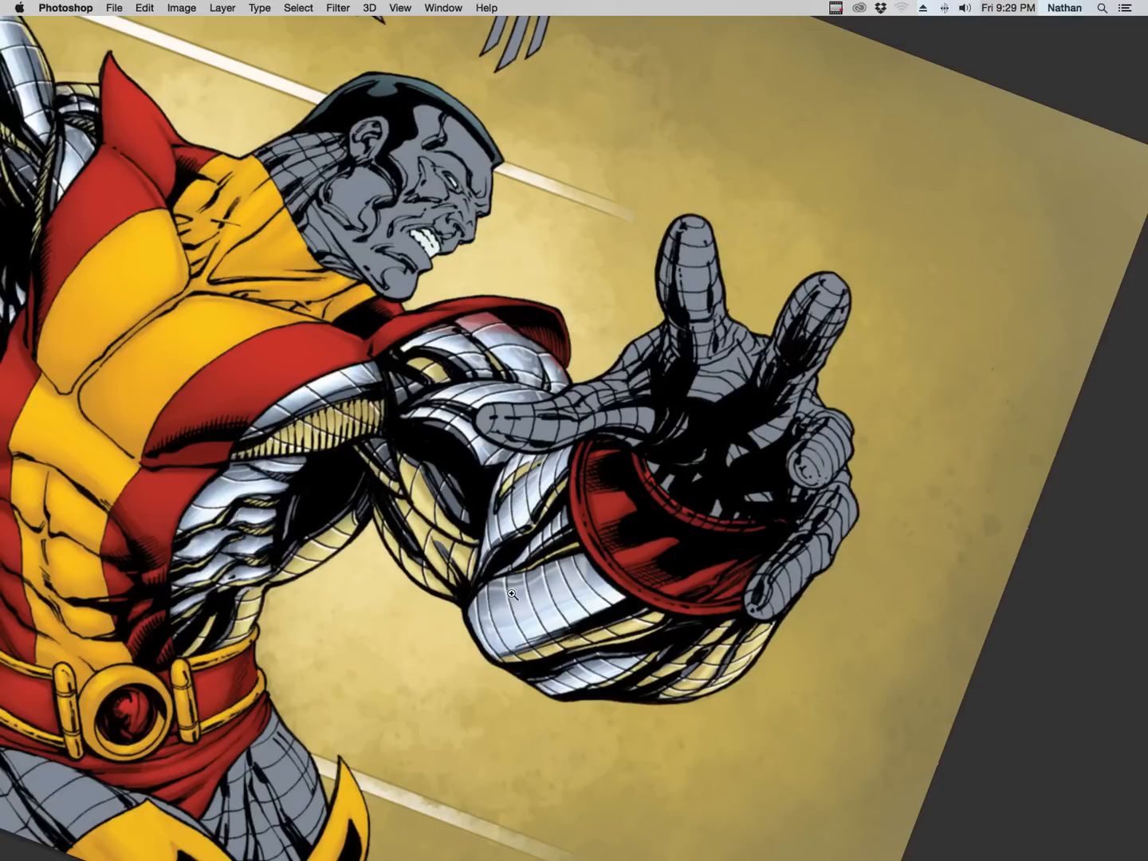
pyautogui.moveTo(600, 579); pyautogui.dragTo(503, 649)
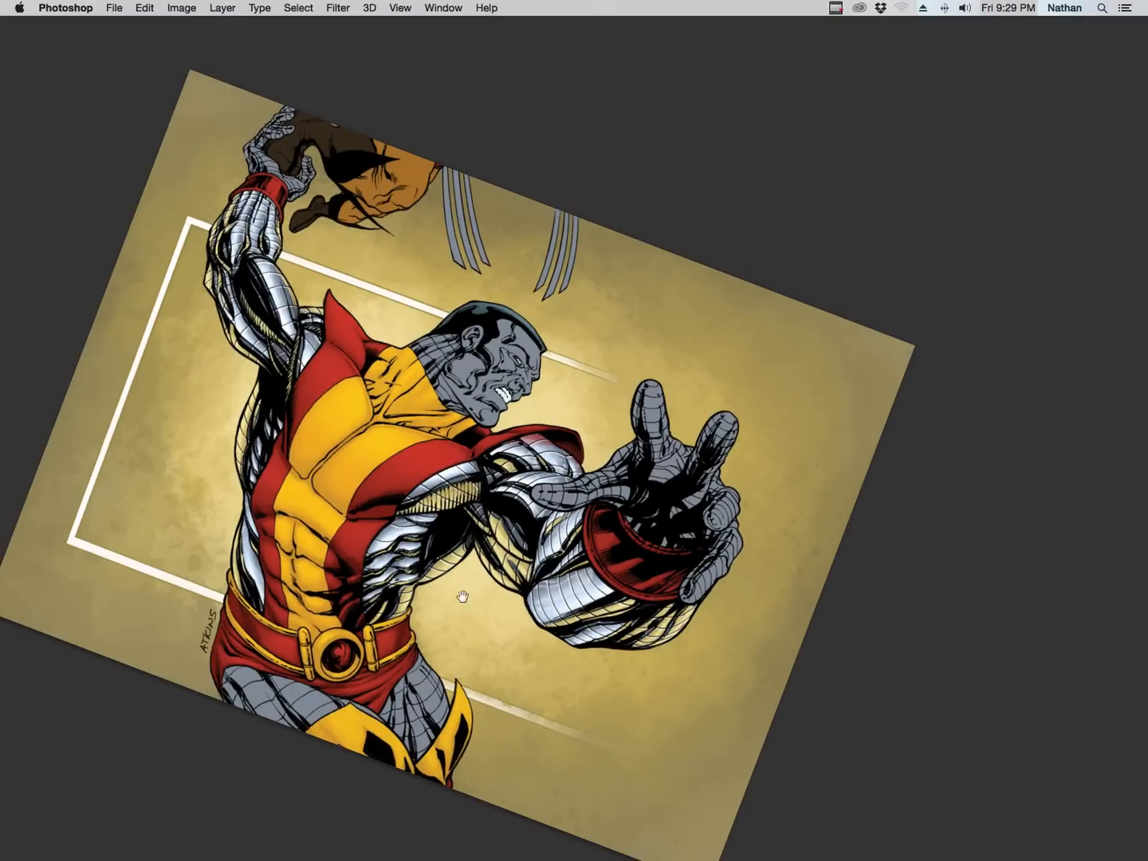
pyautogui.moveTo(464, 596); pyautogui.dragTo(657, 610)
pyautogui.press('Tab')
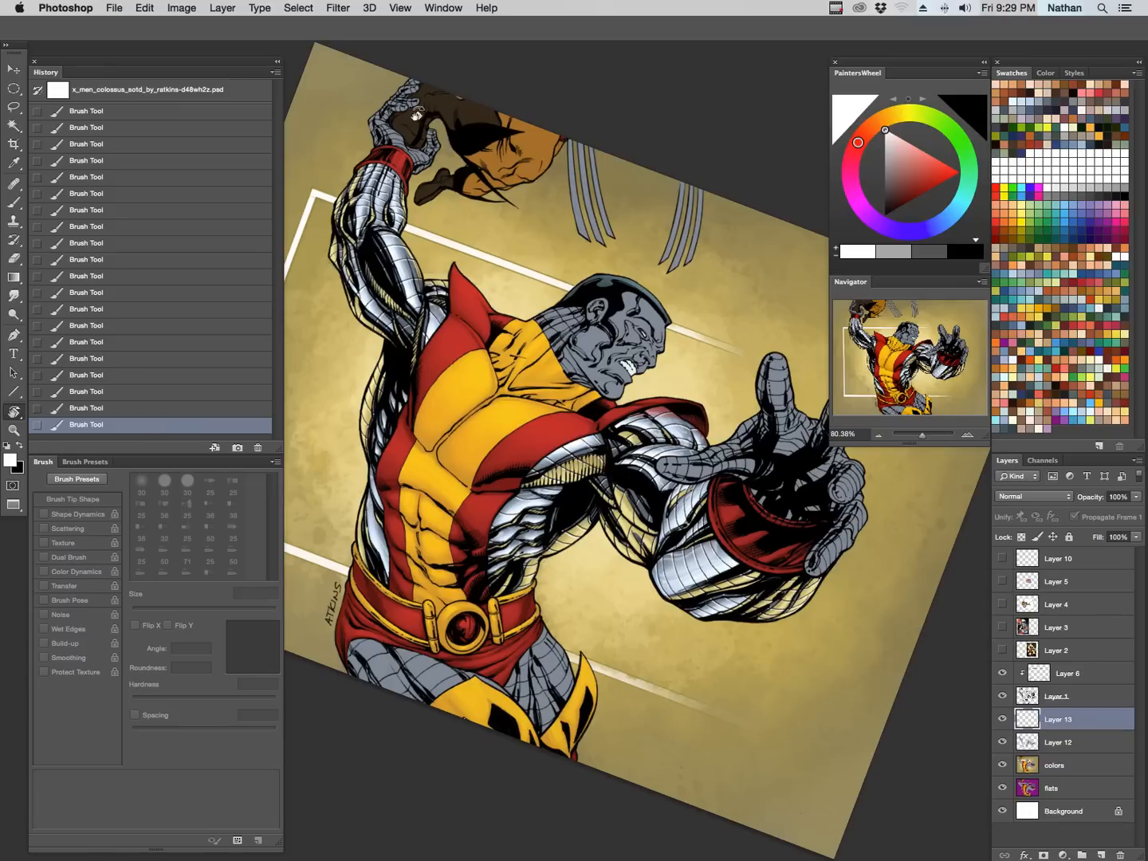
pyautogui.press('Escape')
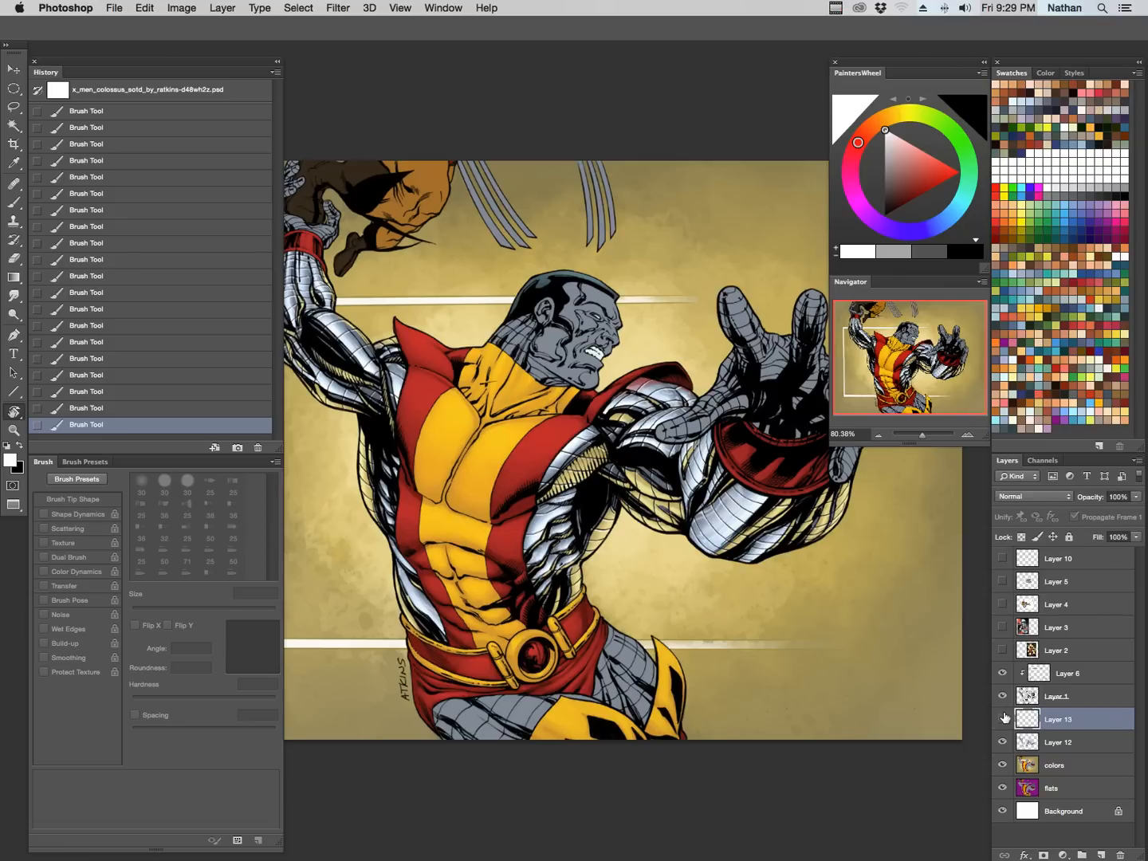
# Set Layer 13's blending mode to Overlay and compare the figure with and without the highlights.
pyautogui.click(1058, 498)
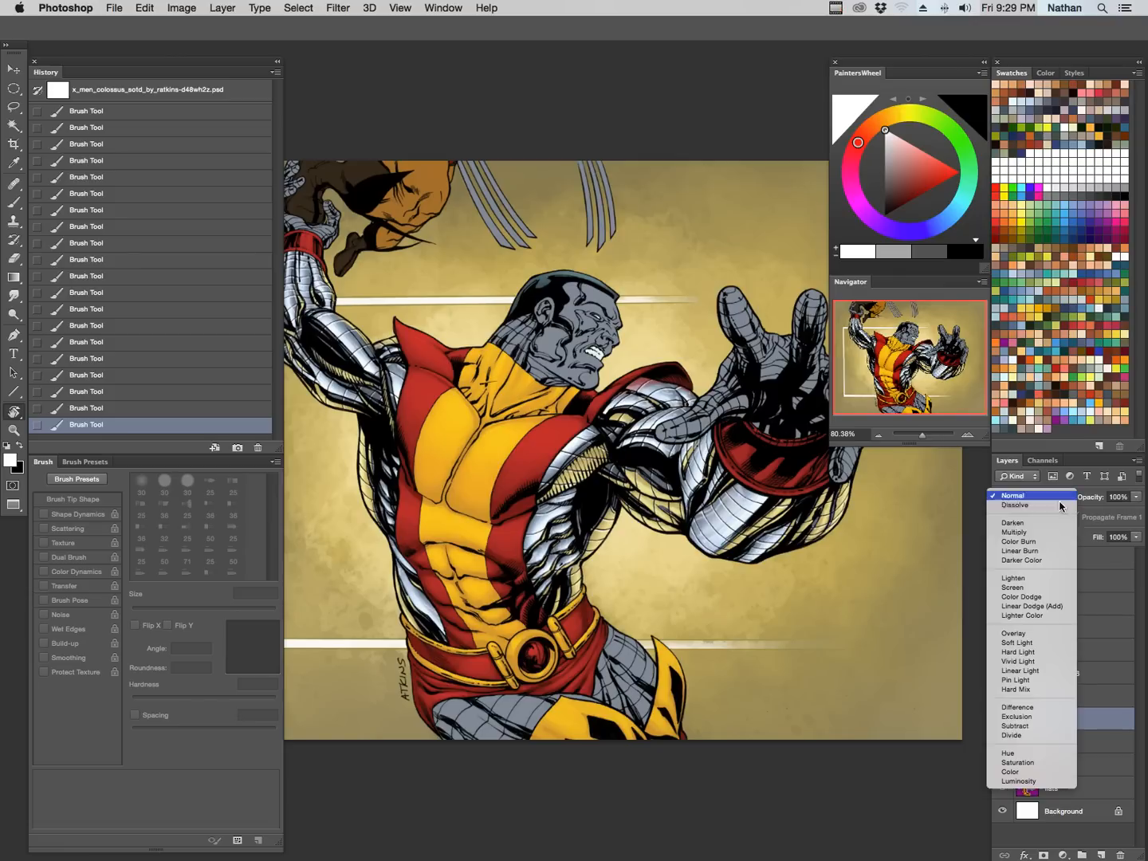
pyautogui.click(1018, 634)
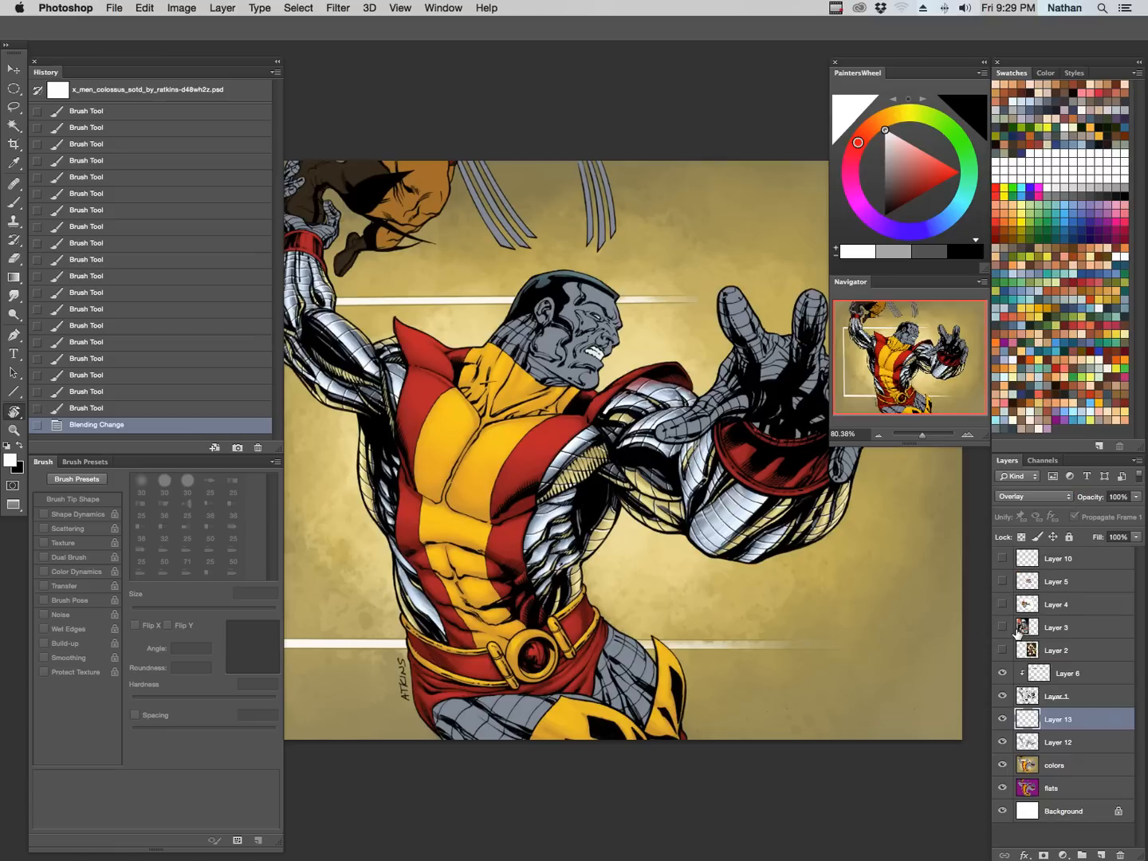
pyautogui.click(1000, 723)
pyautogui.click(1001, 721)
pyautogui.click(1001, 722)
pyautogui.click(1001, 721)
pyautogui.press('super+z')
pyautogui.press('super+z')
# Examine Layer 13's highlights on the extended arm's shoulder, shown and hidden, and in Normal versus Overlay mode.
pyautogui.press('z')
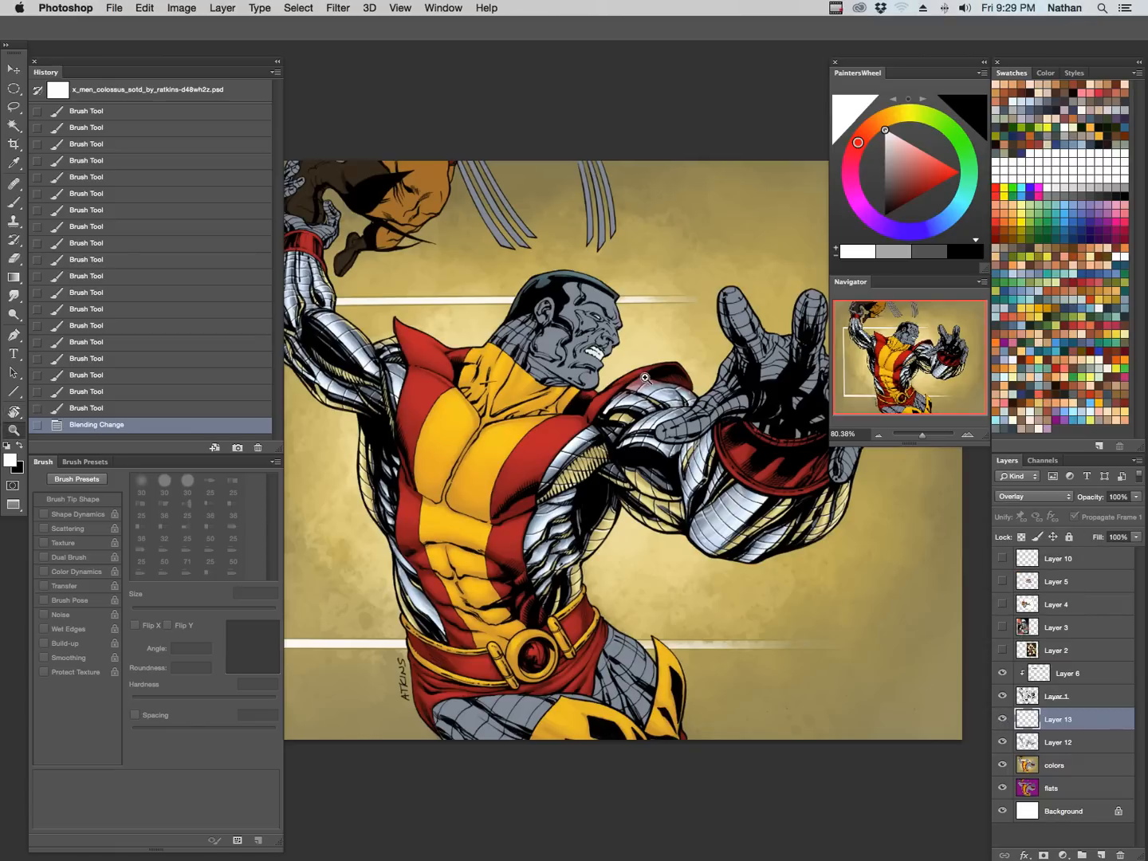
pyautogui.moveTo(650, 377); pyautogui.dragTo(752, 473)
pyautogui.click(1002, 719)
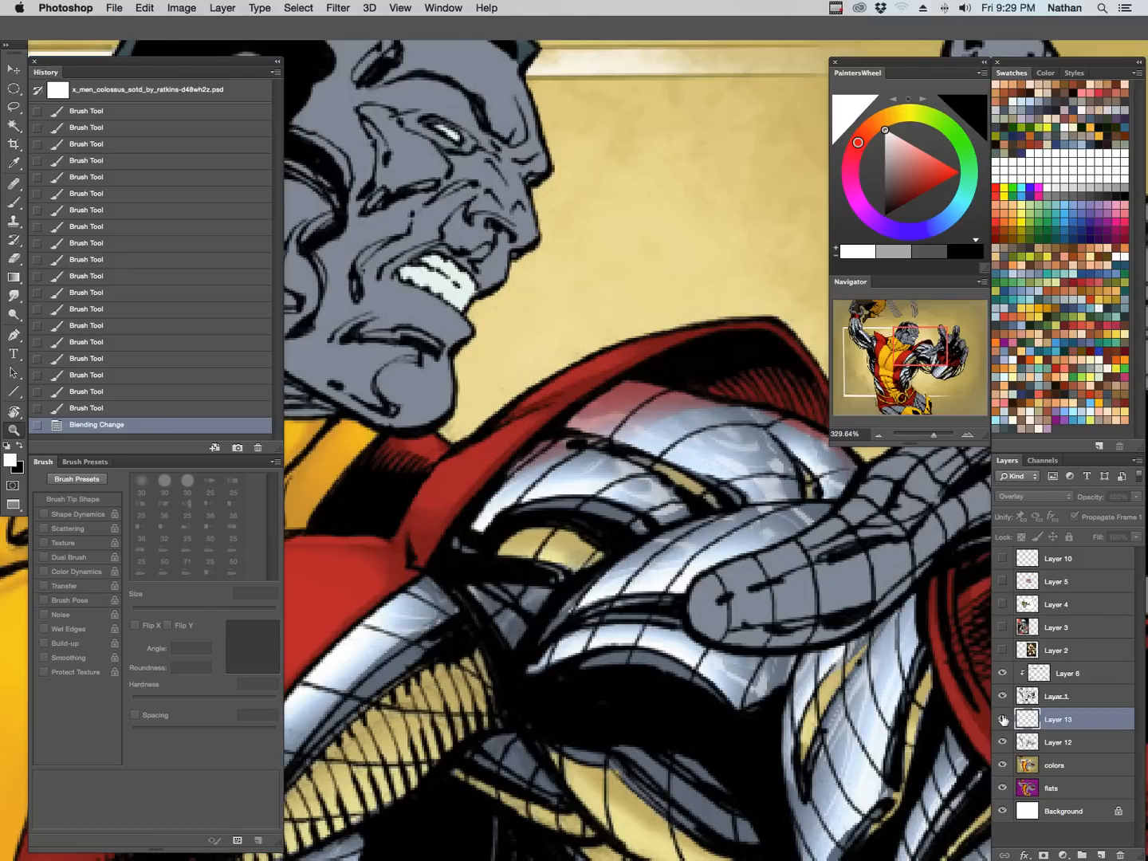
pyautogui.click(1002, 719)
pyautogui.click(1004, 720)
pyautogui.click(1004, 721)
pyautogui.press('super+z')
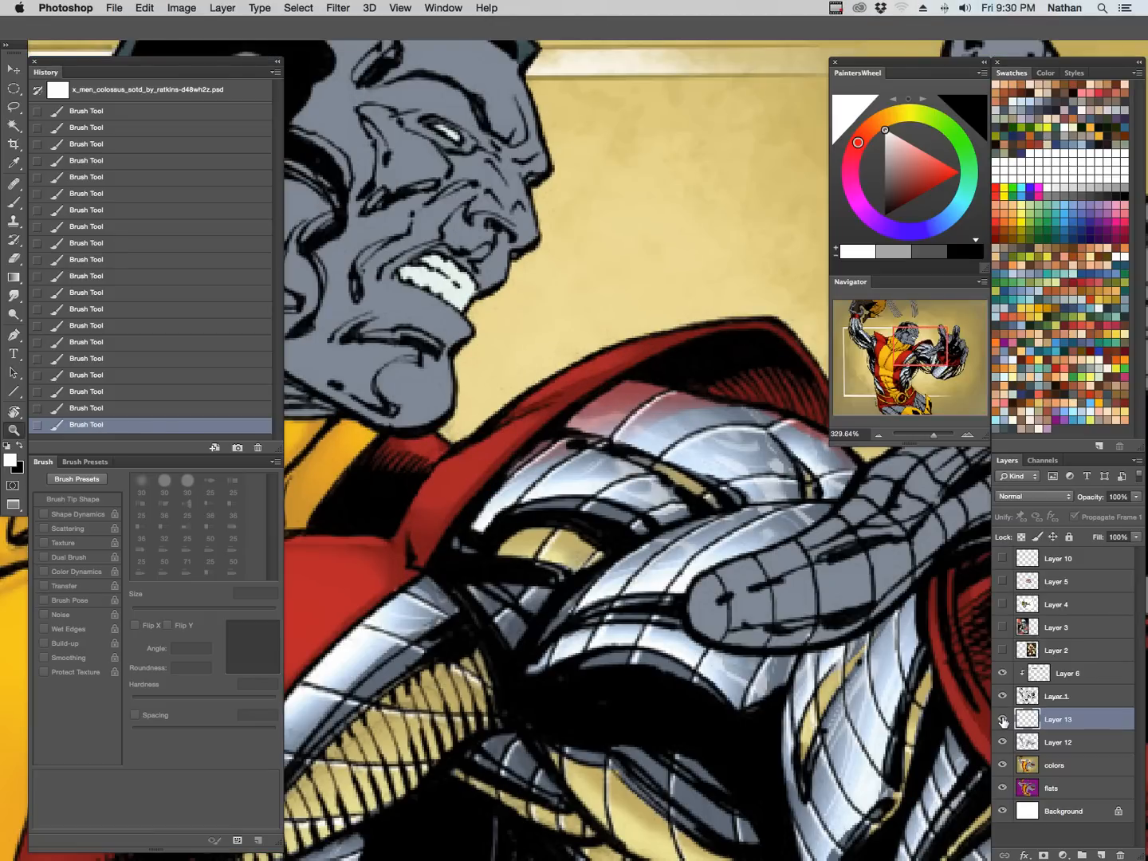
pyautogui.press('super+z')
pyautogui.moveTo(858, 690); pyautogui.dragTo(795, 678)
pyautogui.moveTo(881, 778); pyautogui.dragTo(727, 593)
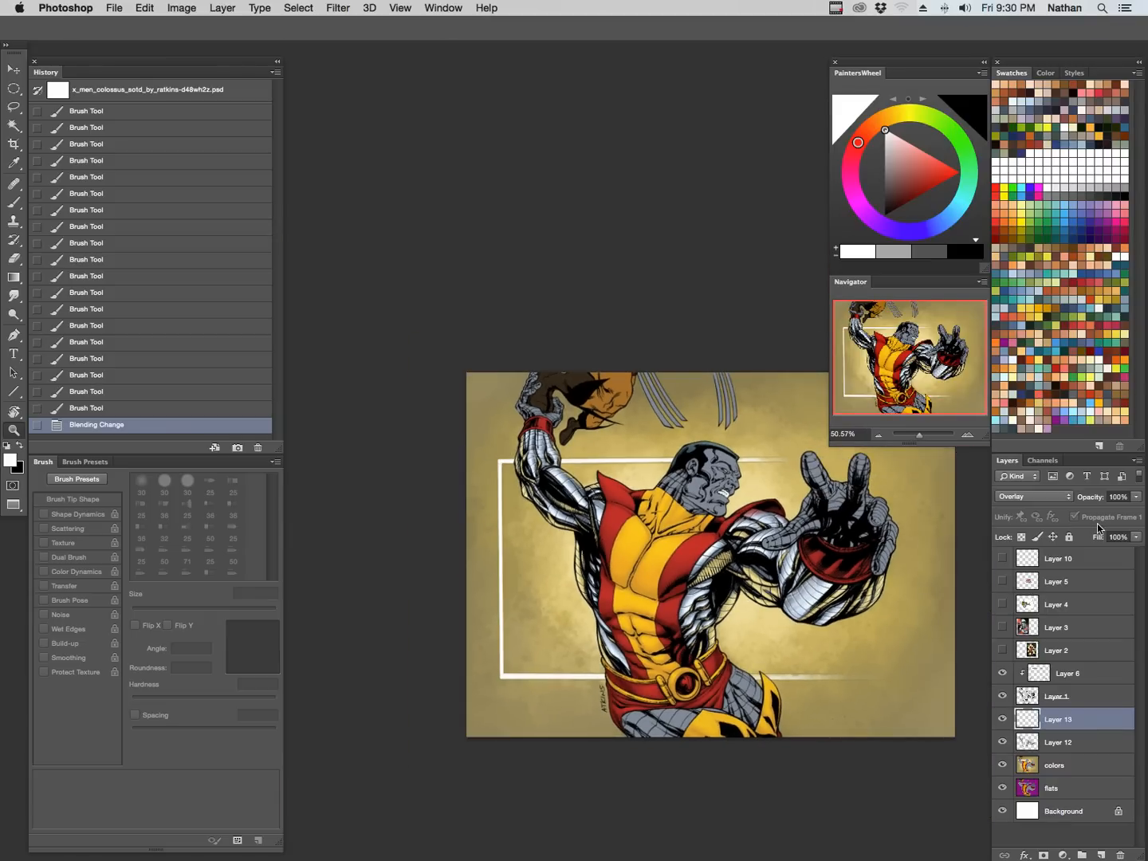
# Add a new layer in Lighten mode above Layer 6, over the line art.
pyautogui.click(1012, 676)
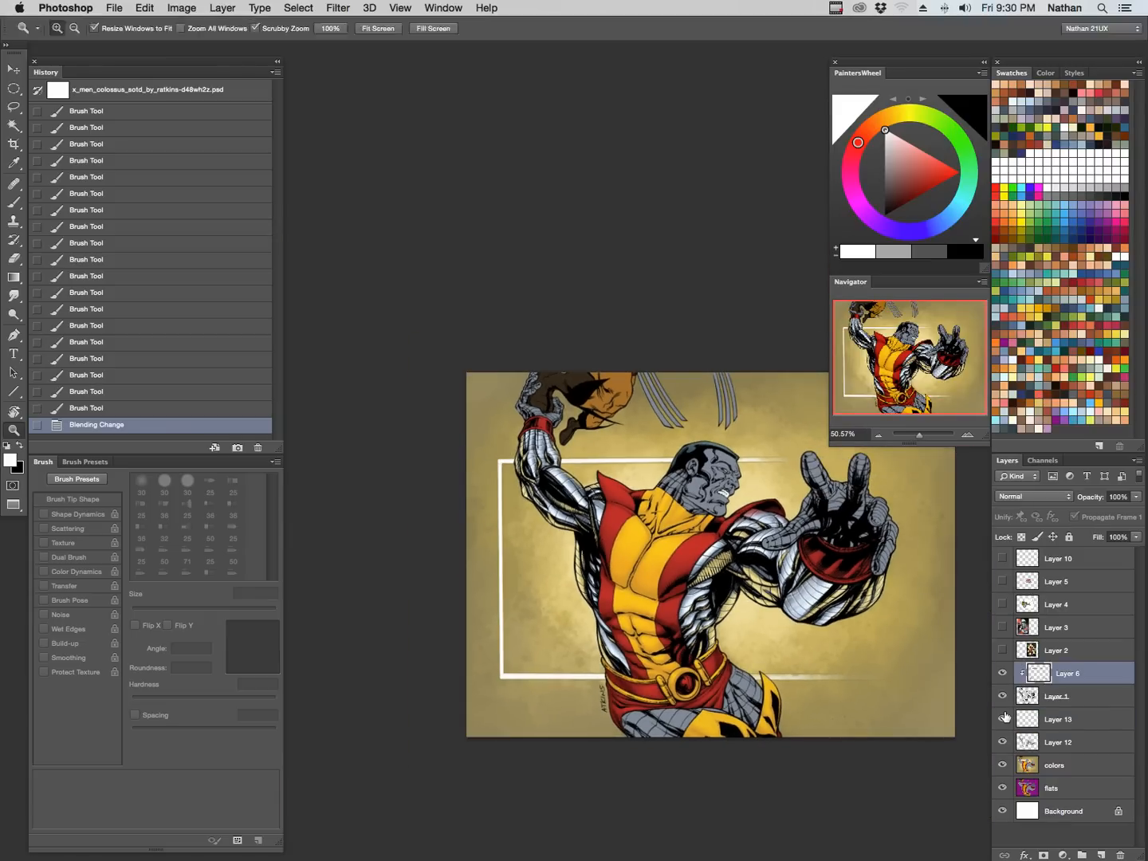
pyautogui.press('super+shift+n')
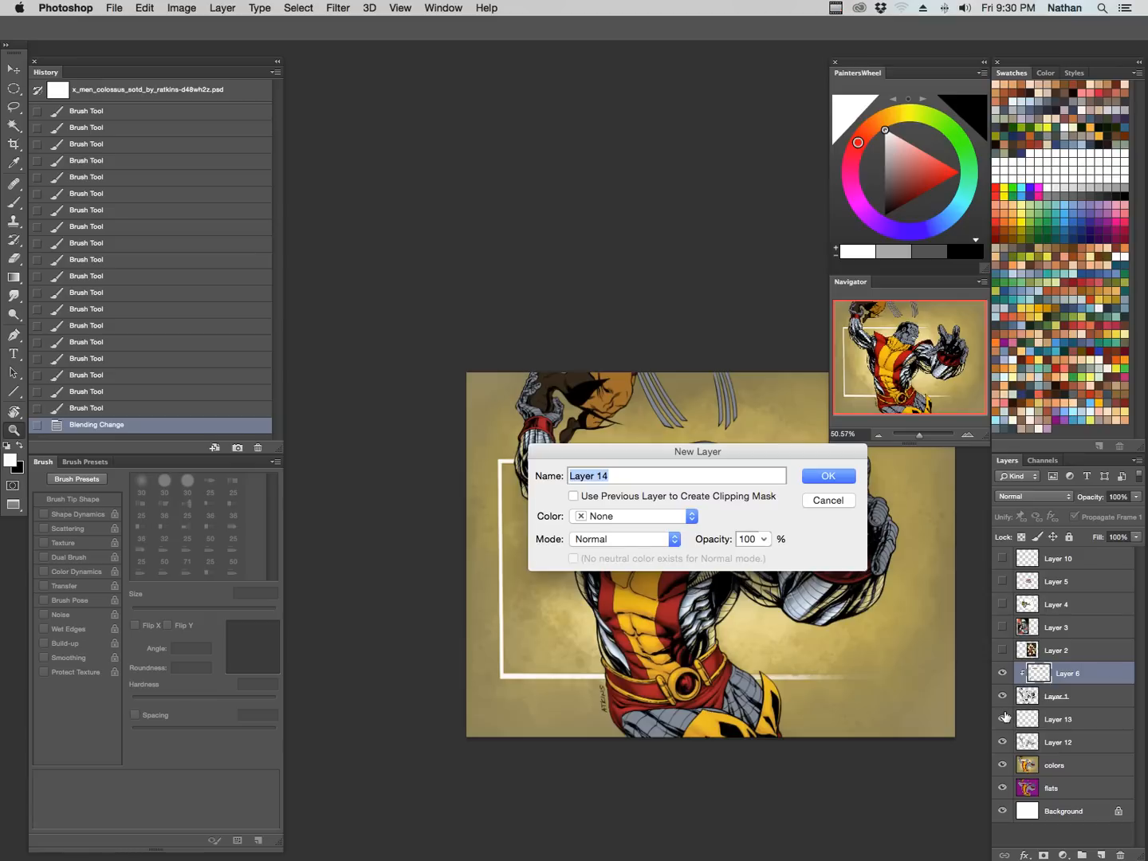
pyautogui.click(676, 539)
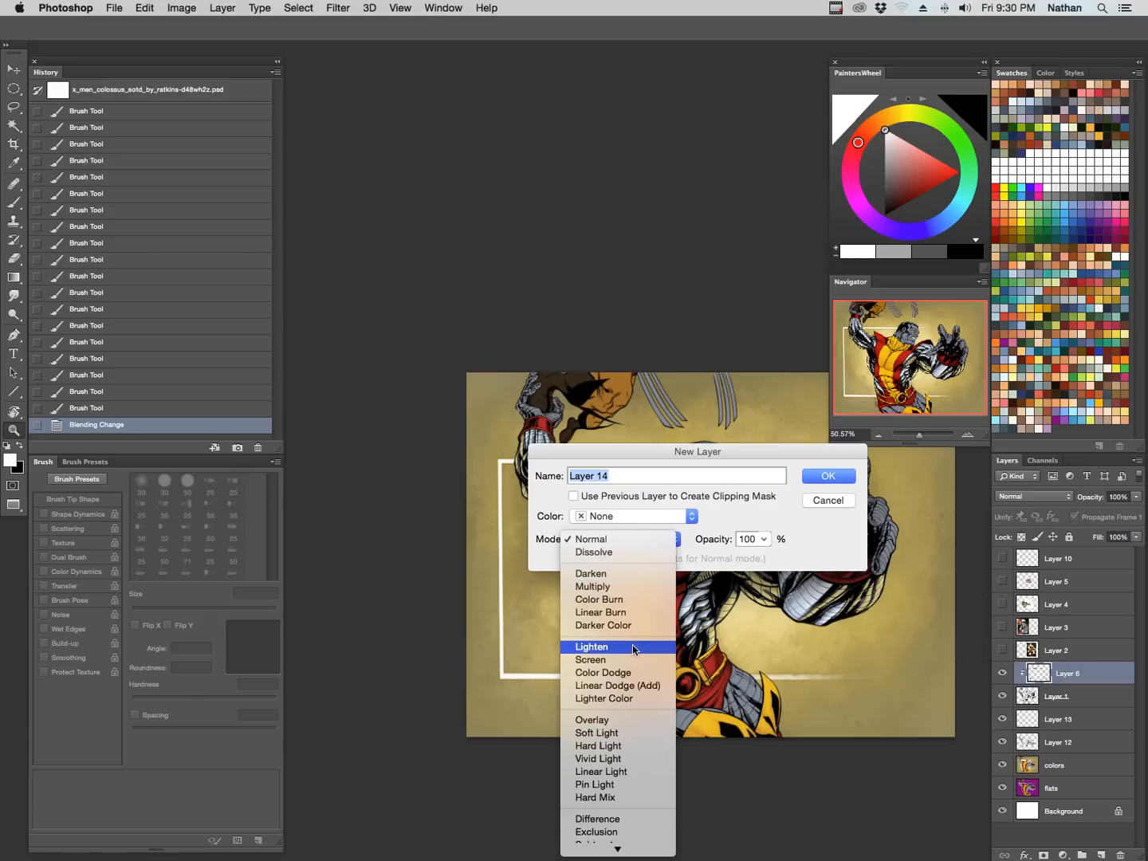
pyautogui.click(631, 647)
pyautogui.click(827, 477)
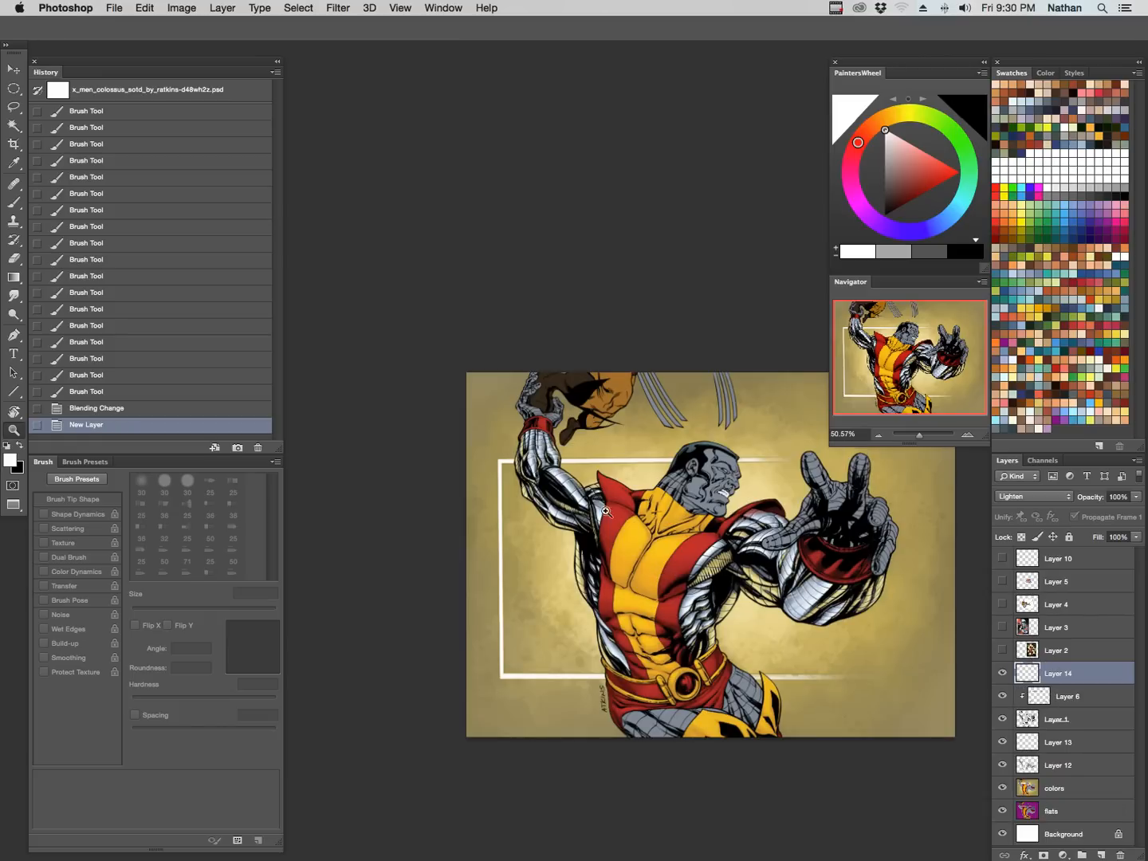
# Pick a bright blue swatch as the foreground colour and load the "soft brush" preset for the Brush tool.
pyautogui.moveTo(607, 510); pyautogui.dragTo(649, 492)
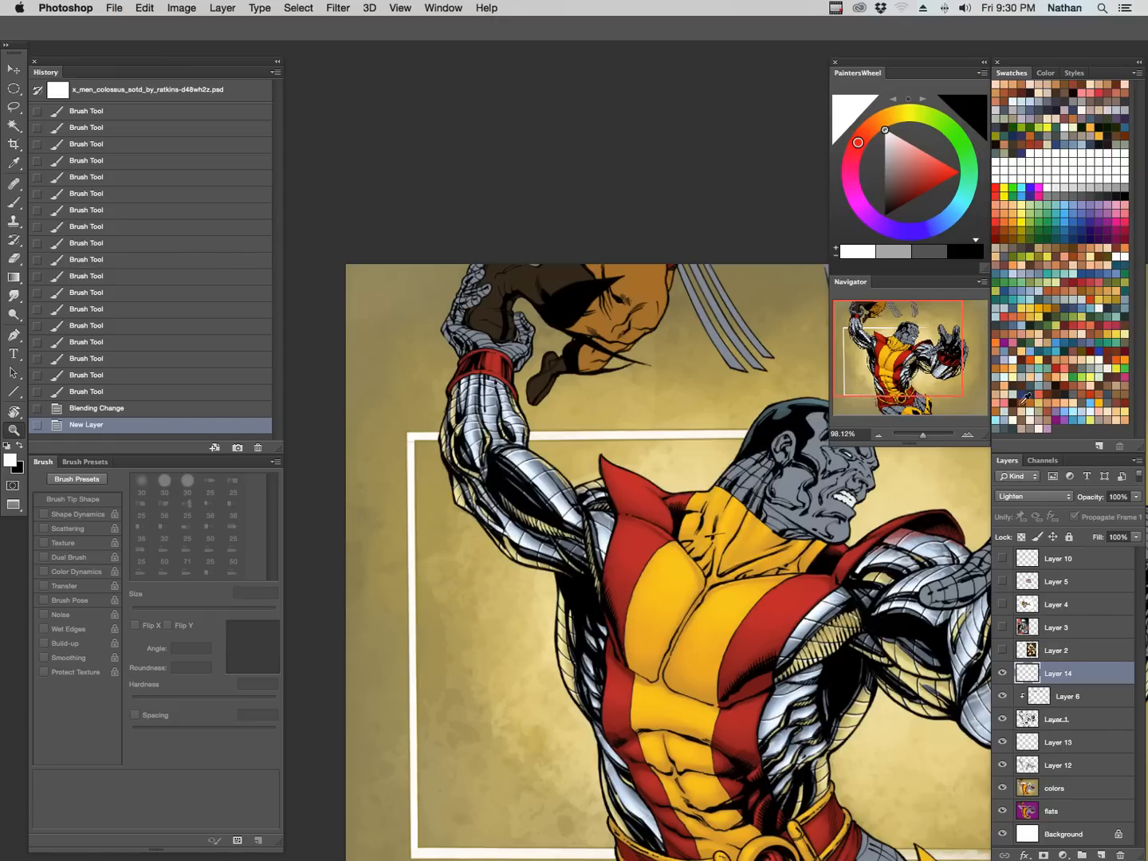
pyautogui.click(1059, 338)
pyautogui.press('b')
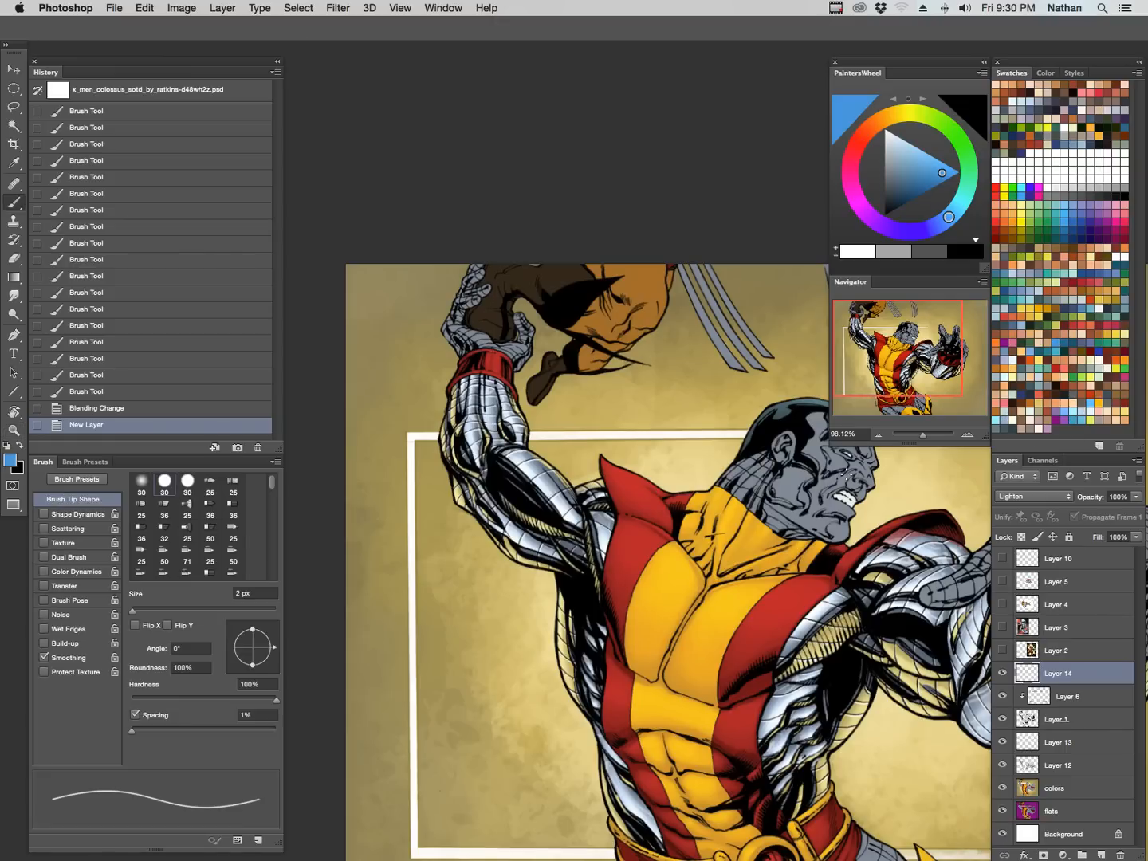
pyautogui.press('f')
pyautogui.press('f')
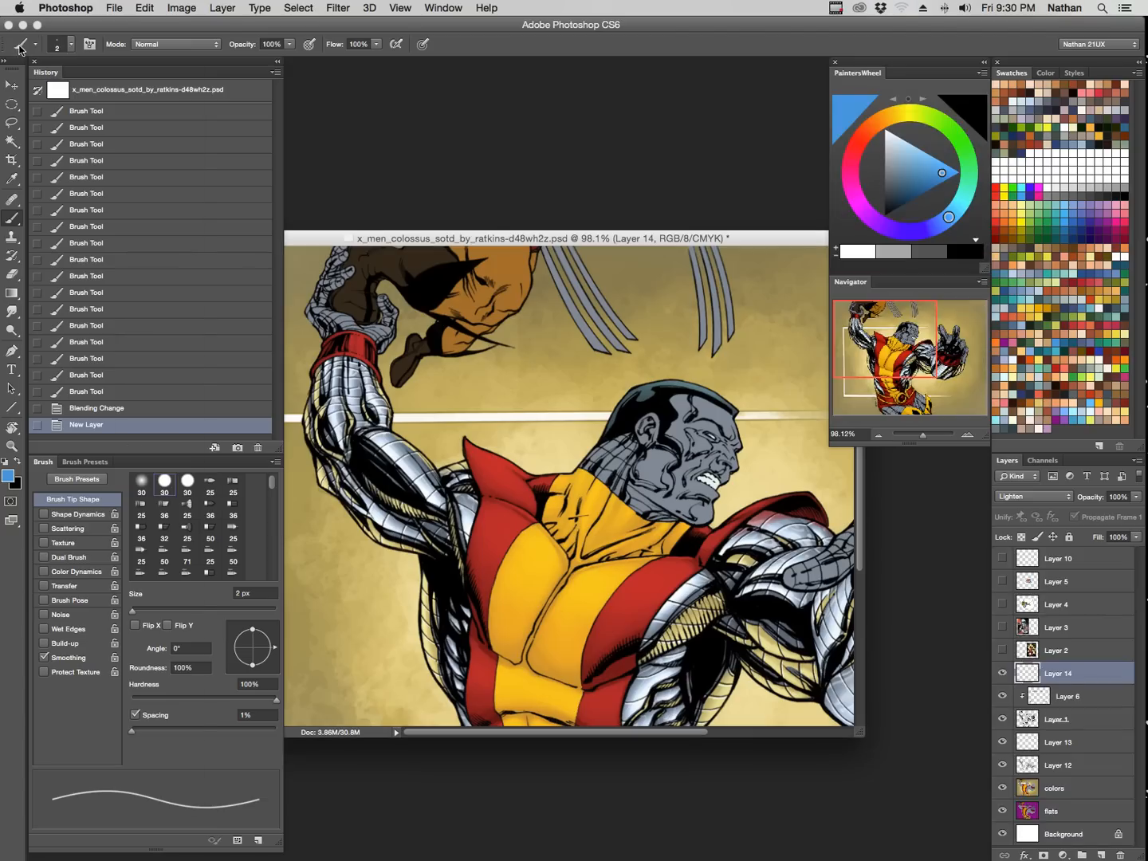
pyautogui.click(20, 46)
pyautogui.scroll(-15, 126, 536)
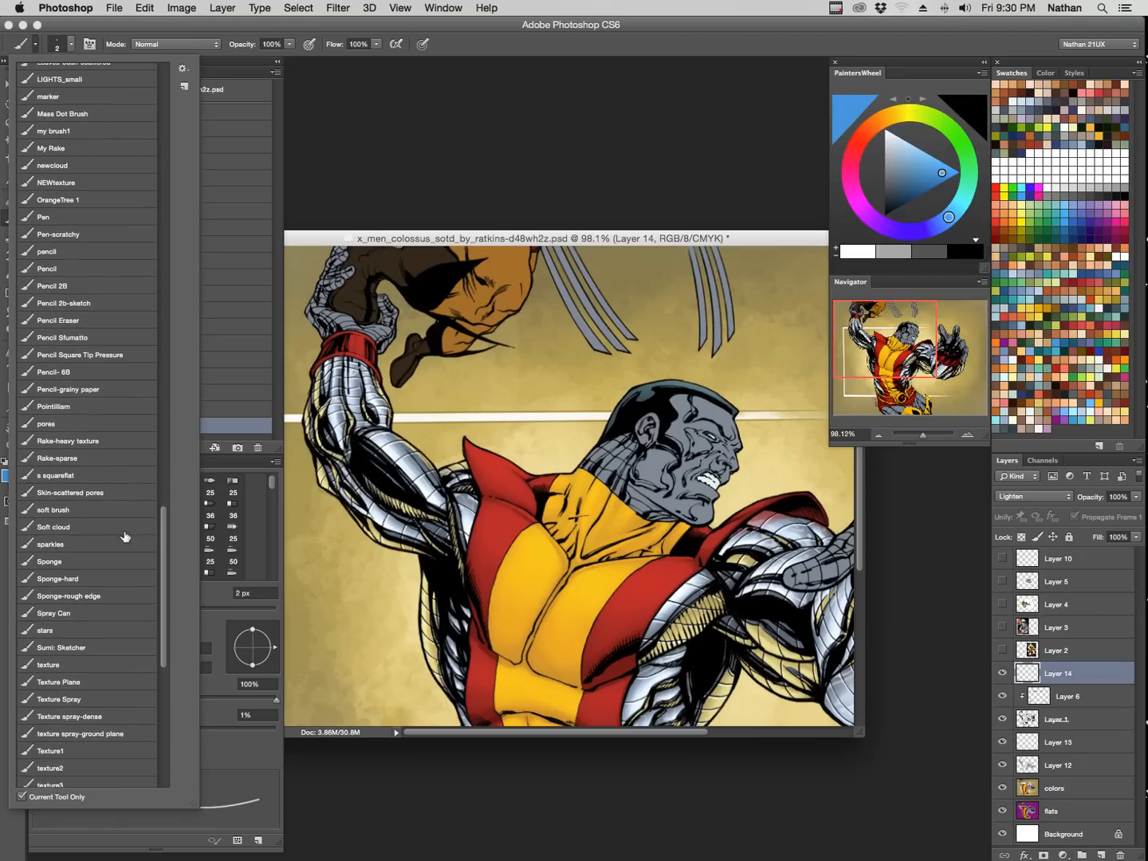
pyautogui.click(104, 510)
pyautogui.click(507, 74)
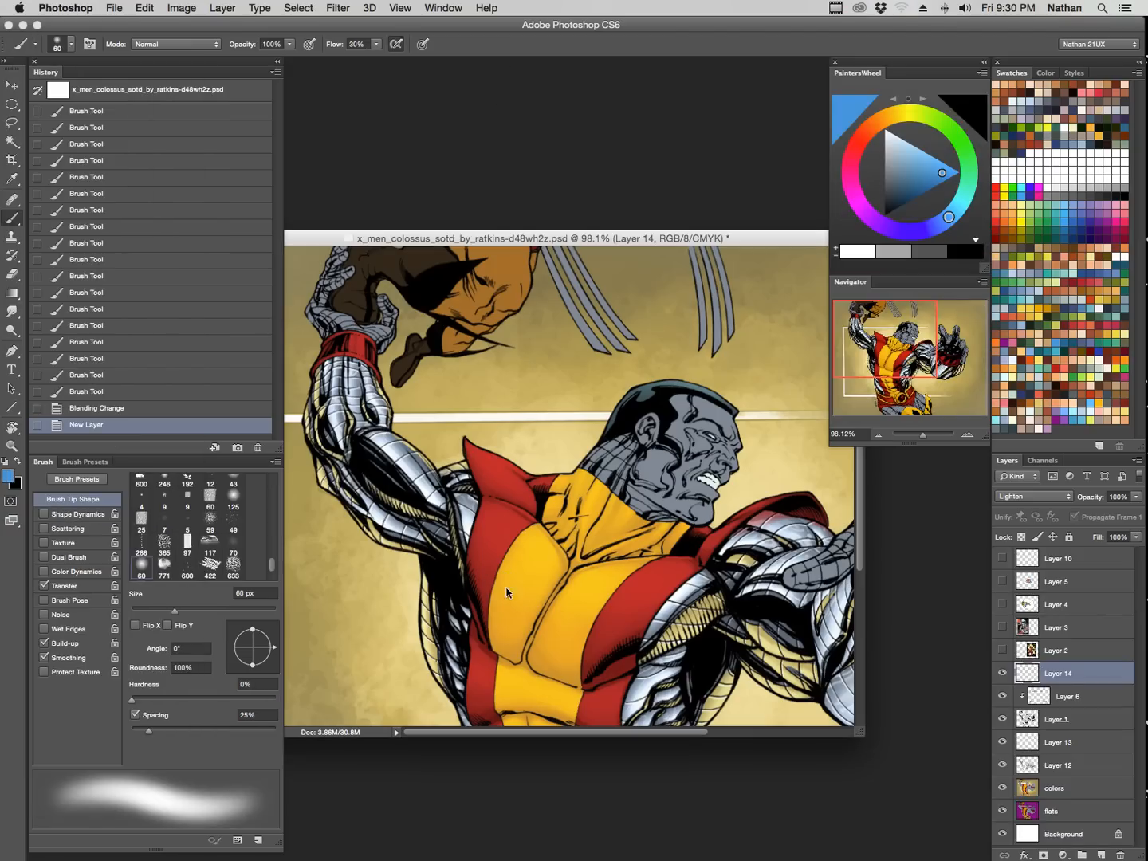
pyautogui.press('f')
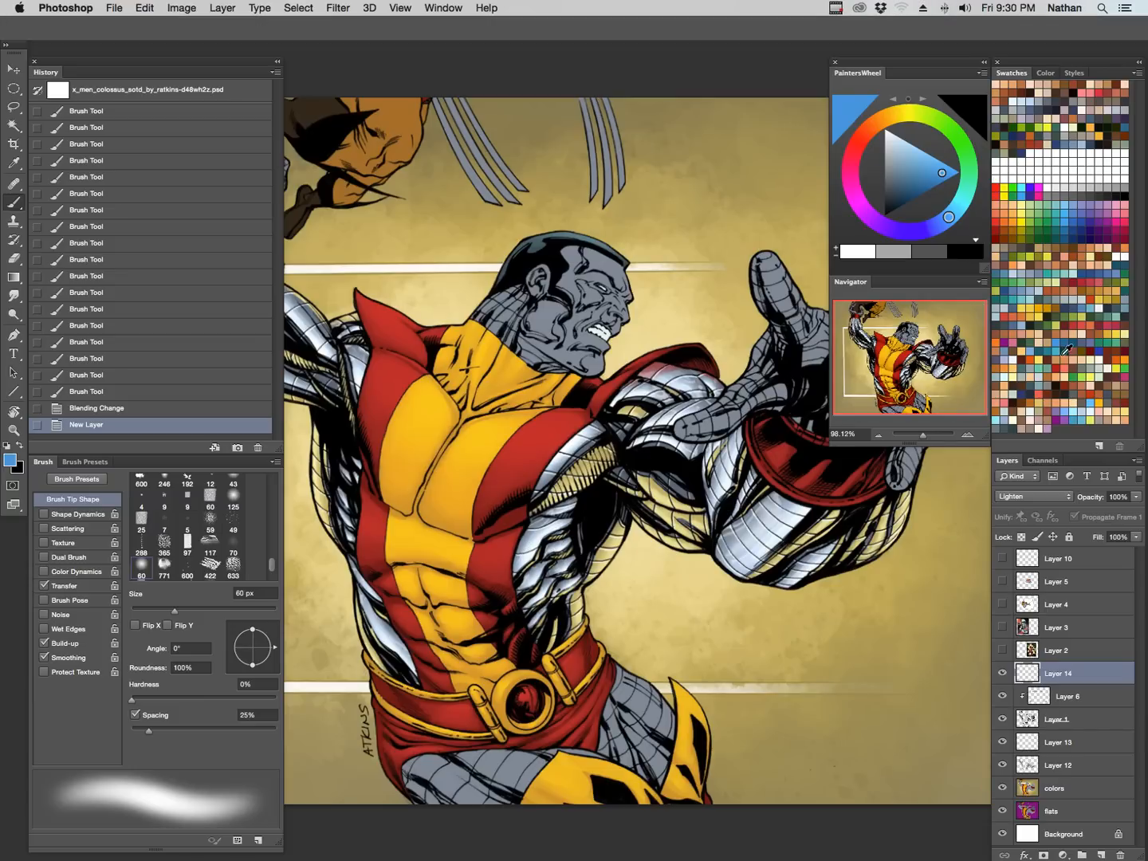
# Try a bright blue dab with a 50 px soft brush at the edge of the red chest panel and undo it.
pyautogui.press(']')
pyautogui.press(']')
pyautogui.press(']')
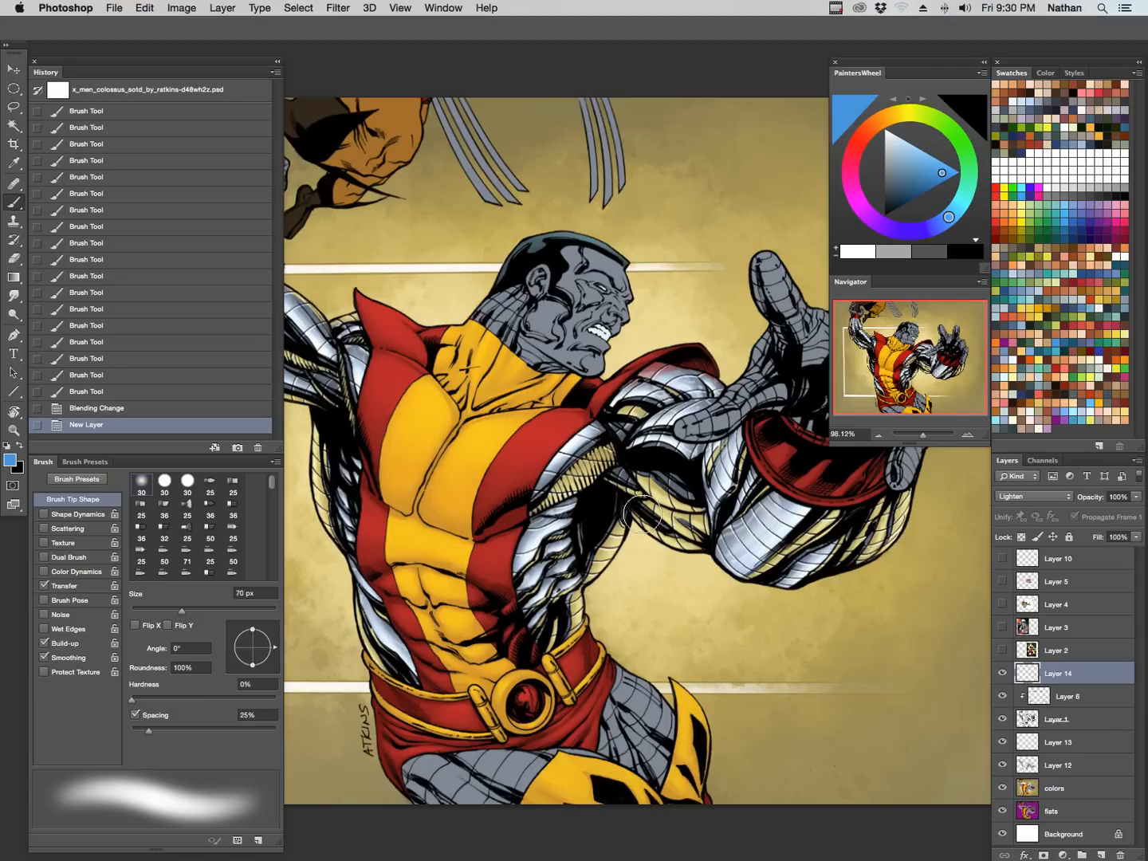
pyautogui.press('[')
pyautogui.press('[')
pyautogui.press('[')
pyautogui.press('[')
pyautogui.click(525, 494)
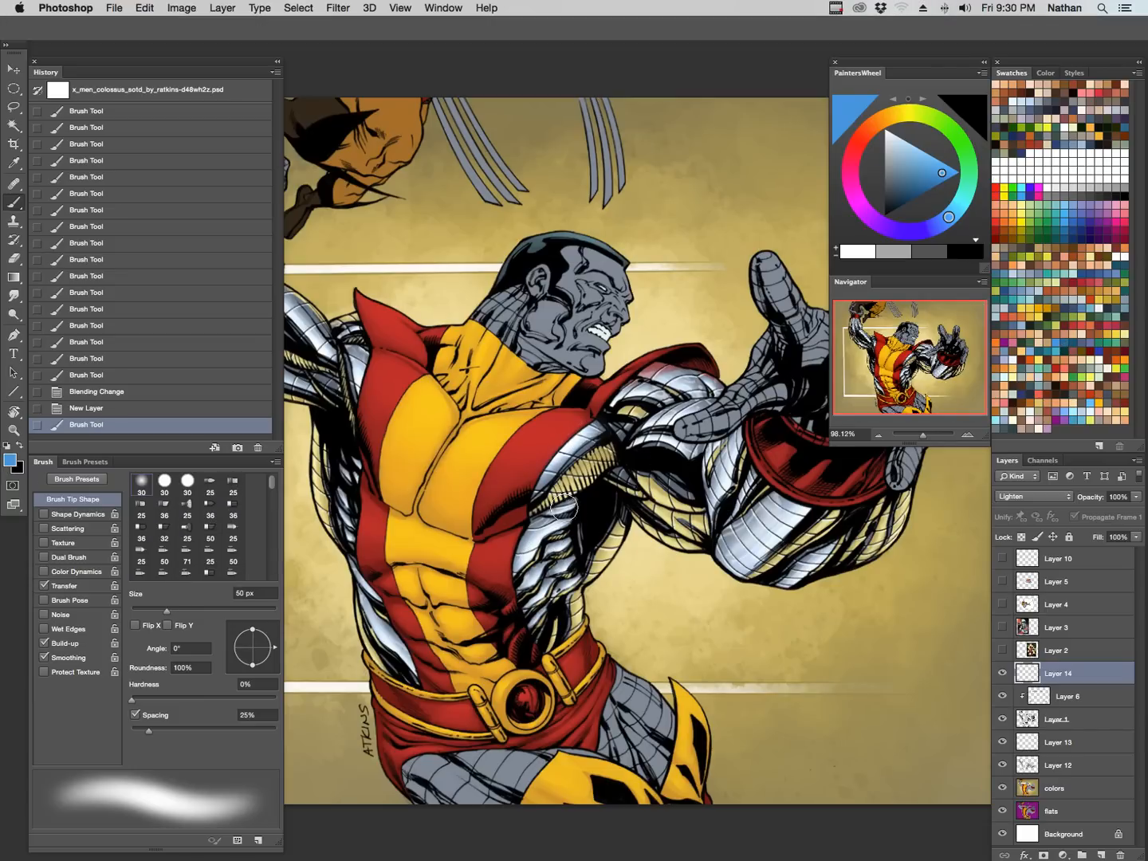
pyautogui.press('super+z')
# Try soft bright blue strokes over the extended arm's shoulder and forearm linework, and clear the whole layer.
pyautogui.press('[')
pyautogui.moveTo(668, 401)
pyautogui.mouseDown()
pyautogui.moveTo(628, 393)
pyautogui.moveTo(686, 390)
pyautogui.mouseUp()
pyautogui.press('[')
pyautogui.press('[')
pyautogui.press('[')
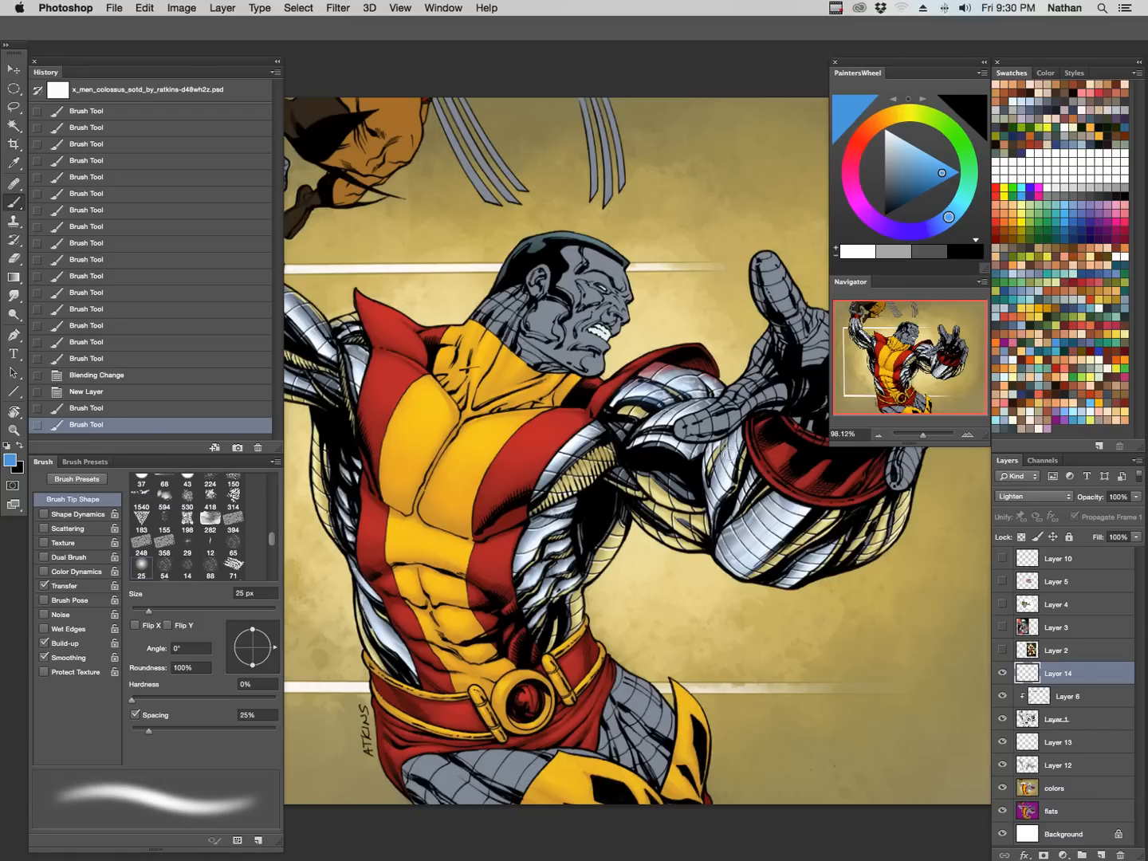
pyautogui.press(']')
pyautogui.moveTo(733, 470); pyautogui.dragTo(702, 533)
pyautogui.press(']')
pyautogui.press(']')
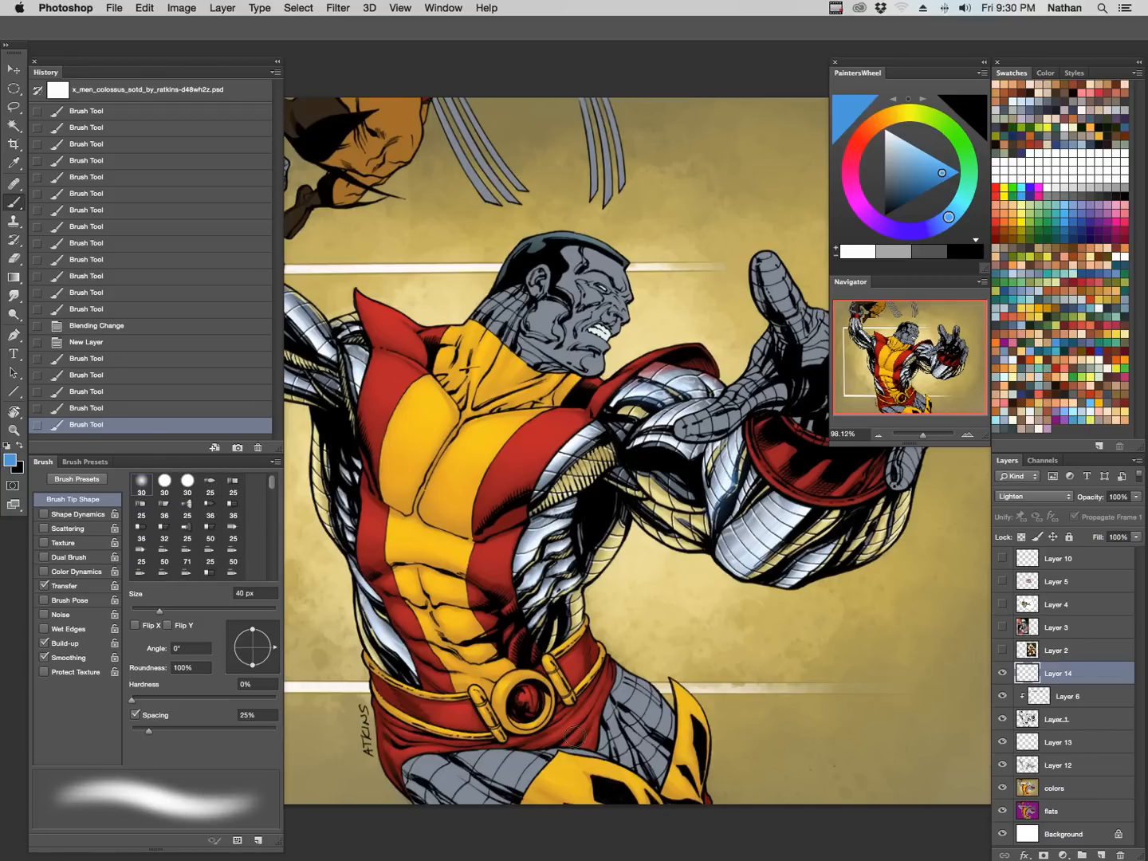
pyautogui.press('super+a')
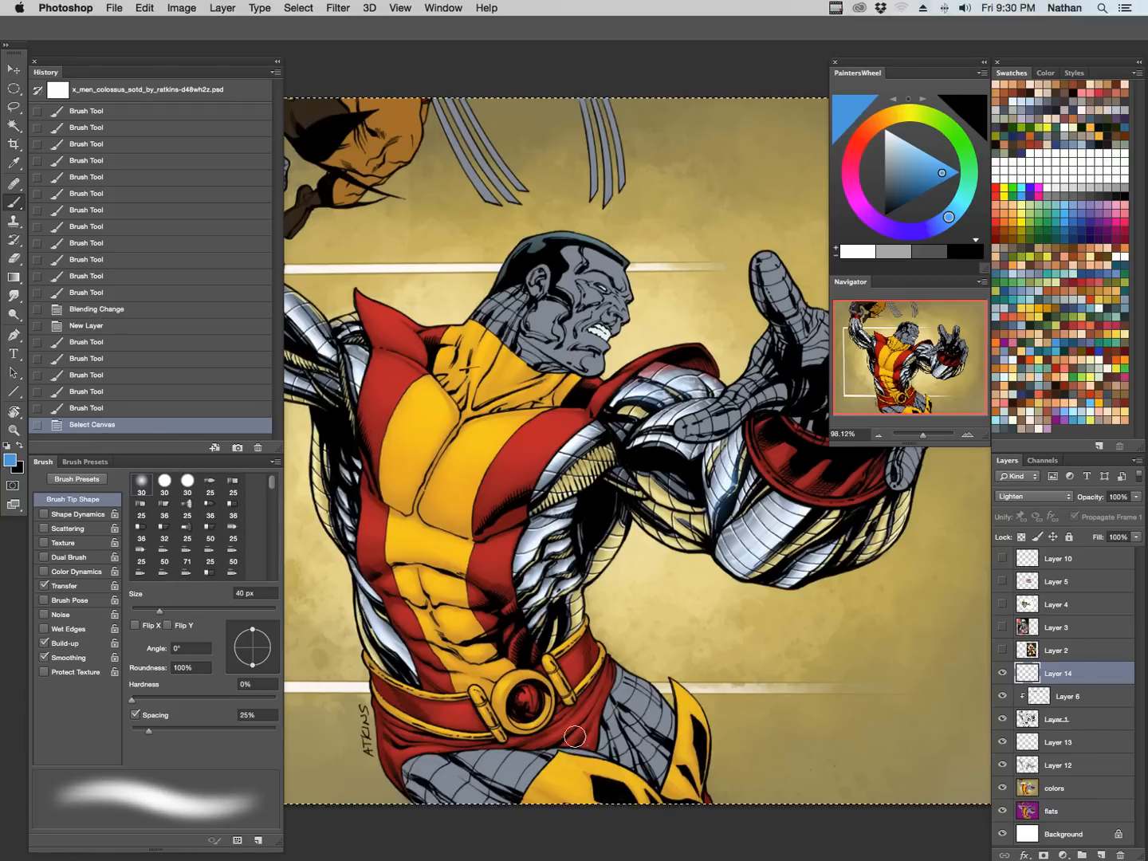
pyautogui.press('BackSpace')
# Sample a pale steel blue, test 40 px soft strokes on the extended forearm, deselect the canvas and undo the last stroke.
pyautogui.keyDown('alt'); pyautogui.click(742, 615); pyautogui.keyUp('alt')
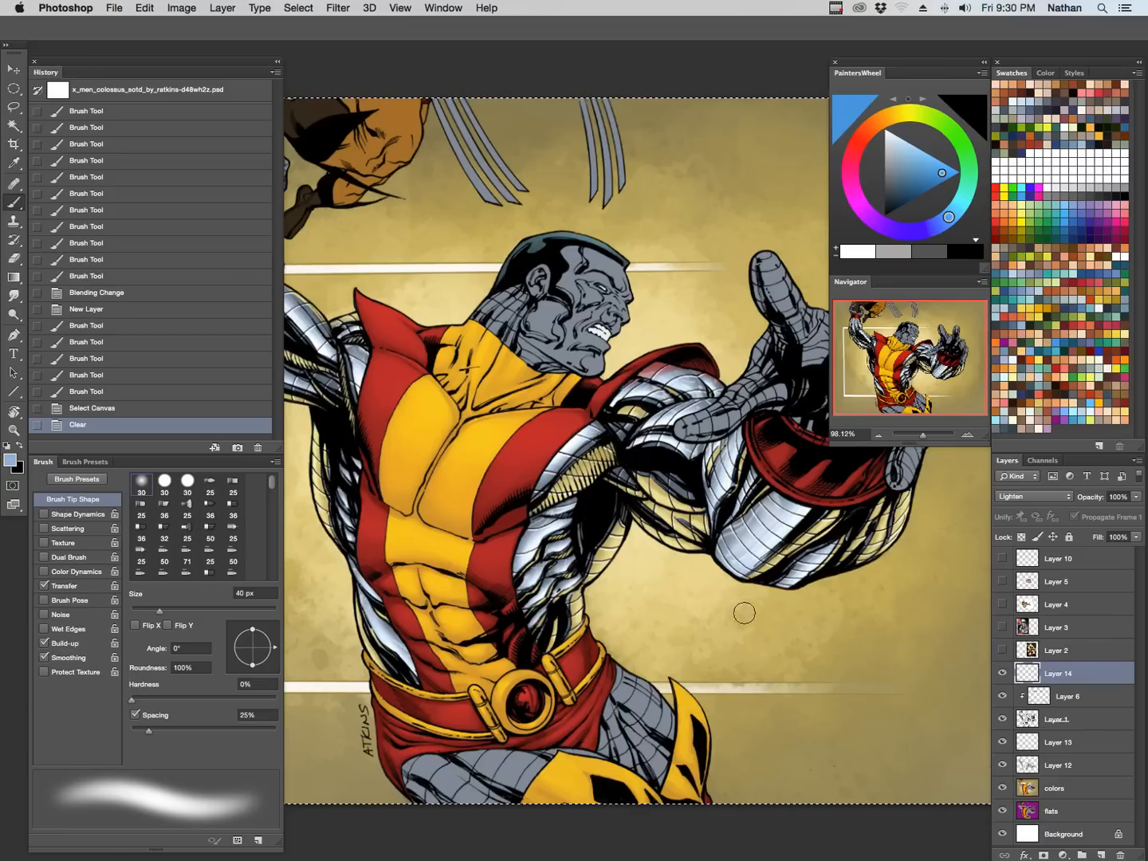
pyautogui.moveTo(725, 553)
pyautogui.mouseDown()
pyautogui.moveTo(807, 508)
pyautogui.moveTo(763, 555)
pyautogui.moveTo(776, 548)
pyautogui.mouseUp()
pyautogui.press('super+d')
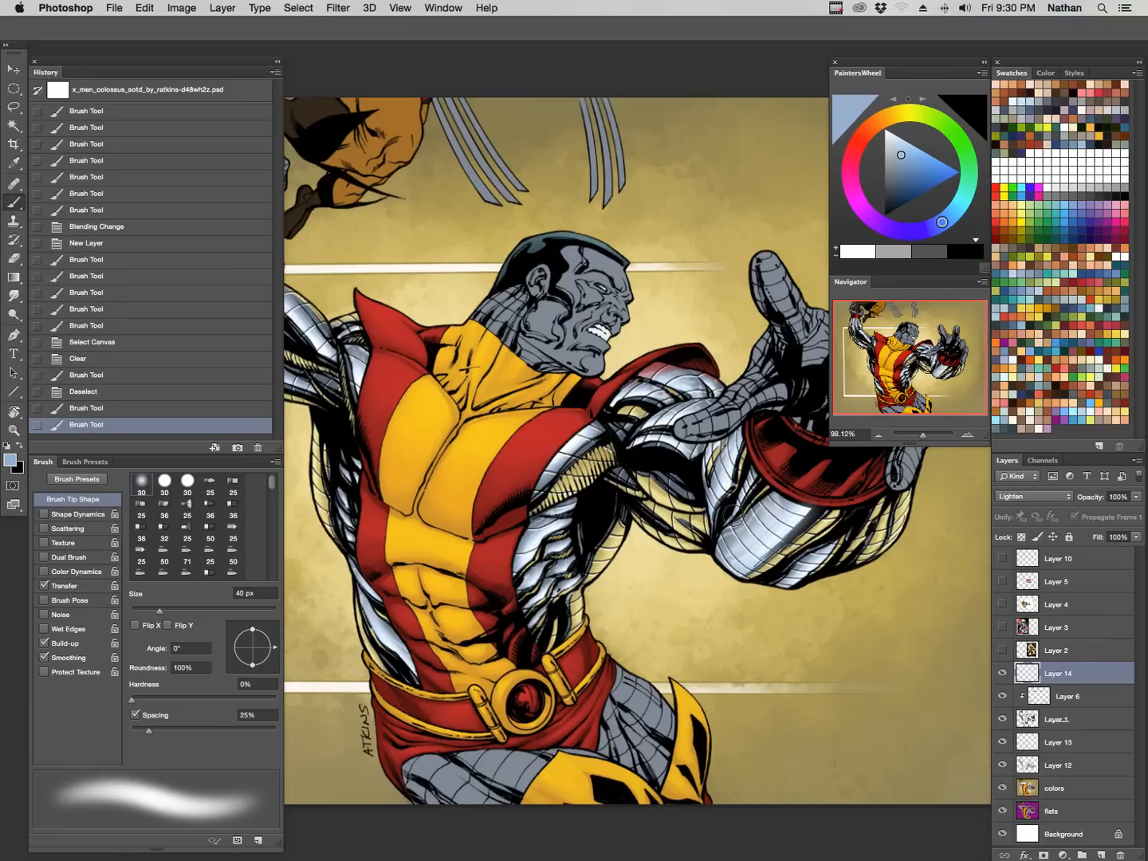
pyautogui.press('super+z')
pyautogui.press('super+alt+z')
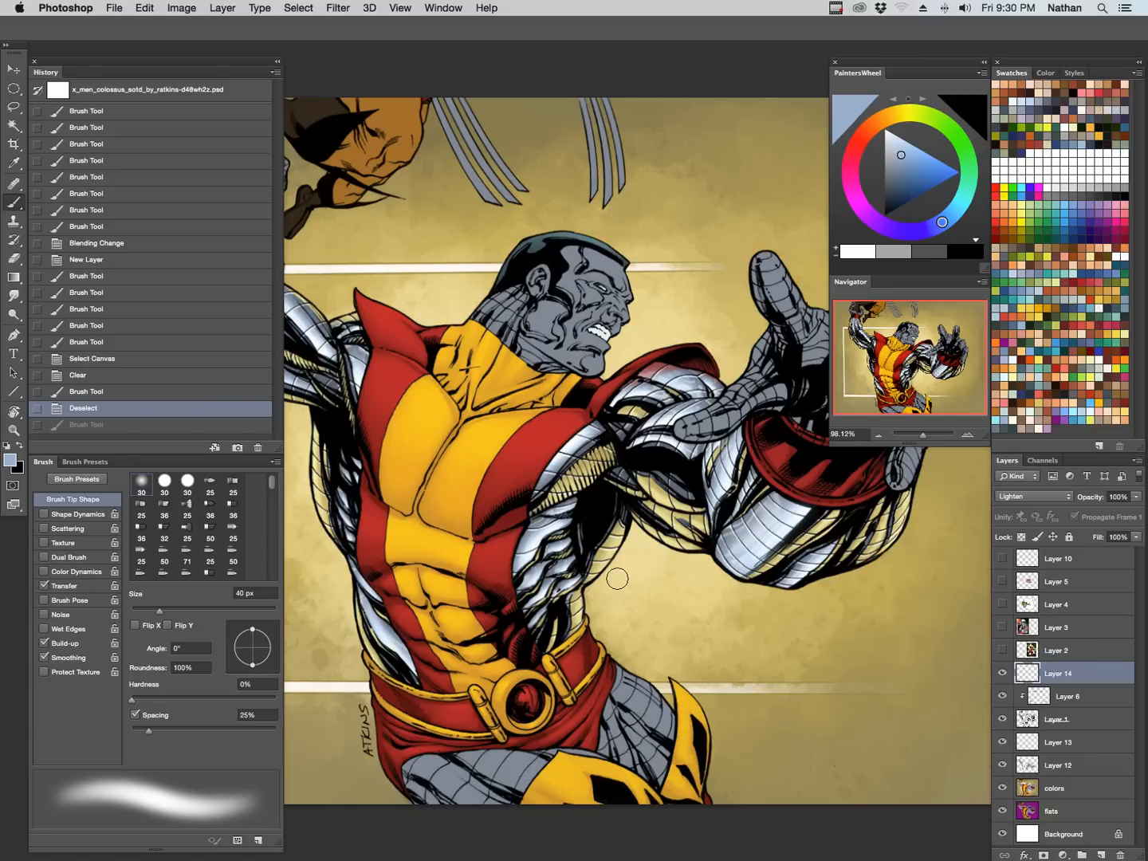
# Set the foreground colour to the darker steel blue 6091ba.
pyautogui.click(11, 461)
pyautogui.moveTo(441, 620)
pyautogui.mouseDown()
pyautogui.moveTo(464, 639)
pyautogui.moveTo(477, 625)
pyautogui.mouseUp()
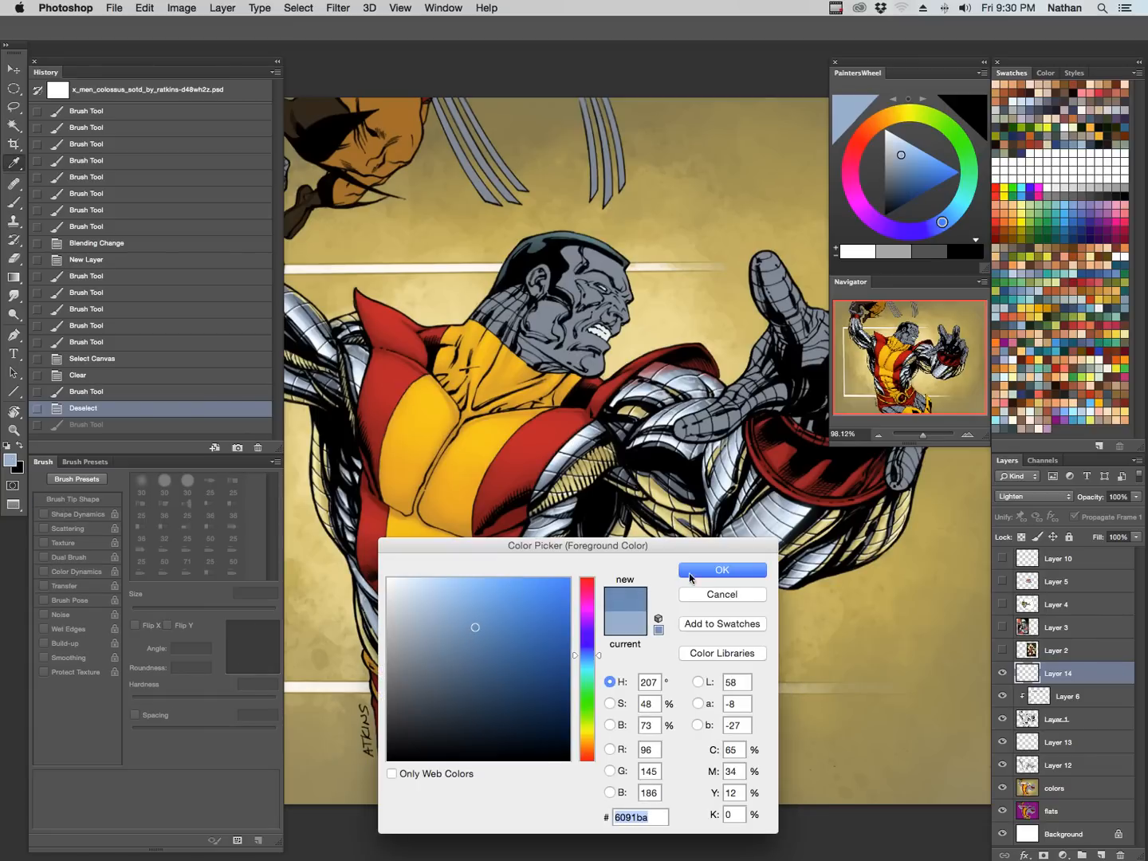
pyautogui.click(693, 570)
# Brush soft steel blue over the black lines of the extended forearm's plates, reducing the brush from 40 to 30 px.
pyautogui.moveTo(727, 469); pyautogui.dragTo(721, 507)
pyautogui.press('super+z')
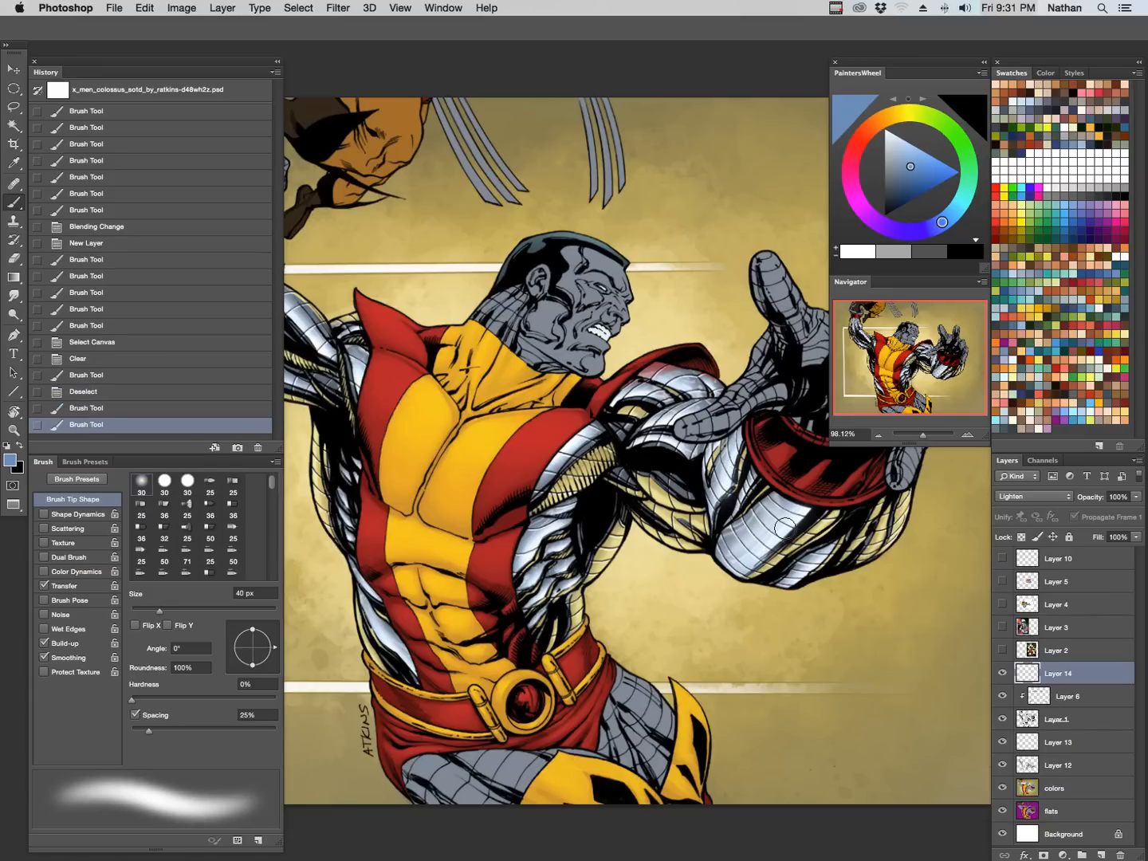
pyautogui.moveTo(805, 518); pyautogui.dragTo(741, 568)
pyautogui.press('[')
pyautogui.press('[')
pyautogui.moveTo(819, 565); pyautogui.dragTo(812, 551)
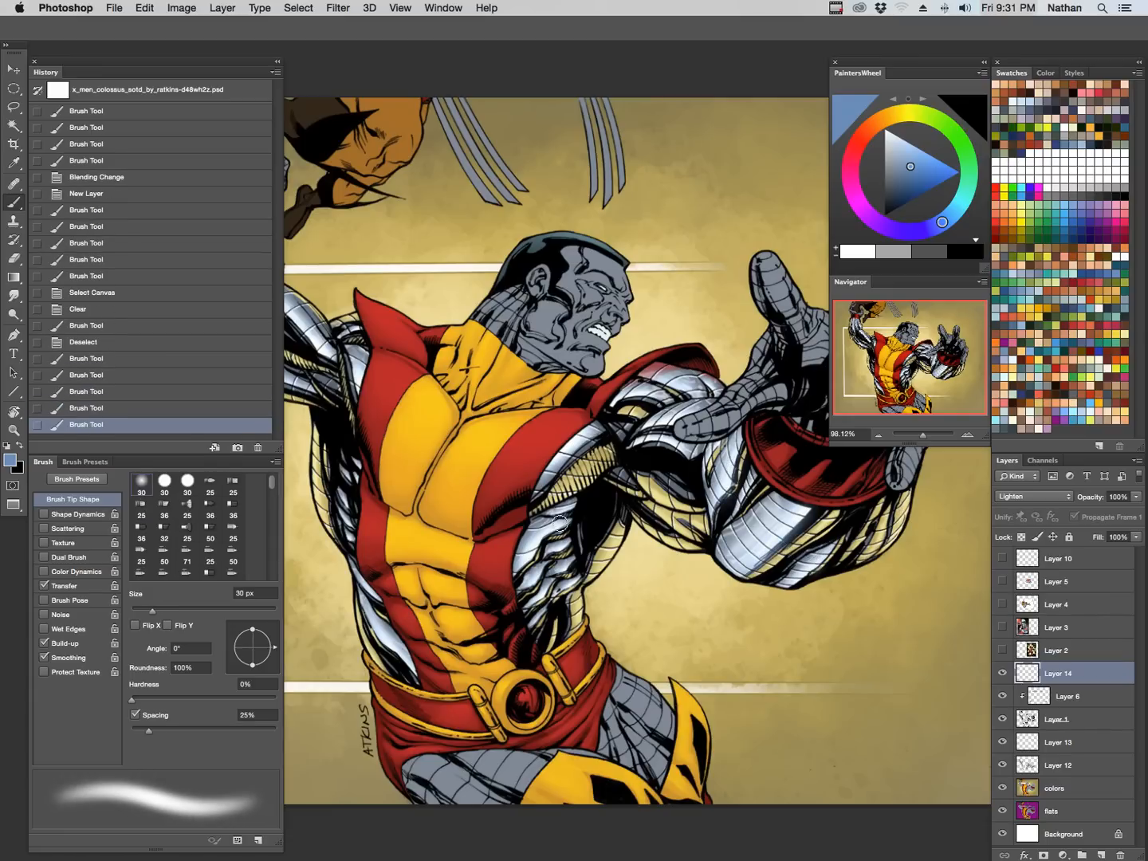
# Brush soft steel blue over the black lines of the metal ribs below the armpit and the extended arm's shoulder.
pyautogui.press('[')
pyautogui.moveTo(535, 544); pyautogui.dragTo(555, 526)
pyautogui.moveTo(596, 481)
pyautogui.mouseDown()
pyautogui.moveTo(566, 453)
pyautogui.moveTo(627, 421)
pyautogui.moveTo(640, 396)
pyautogui.mouseUp()
pyautogui.press(']')
pyautogui.press(']')
pyautogui.press(']')
pyautogui.moveTo(665, 402)
pyautogui.mouseDown()
pyautogui.moveTo(639, 395)
pyautogui.moveTo(679, 391)
pyautogui.moveTo(662, 432)
pyautogui.mouseUp()
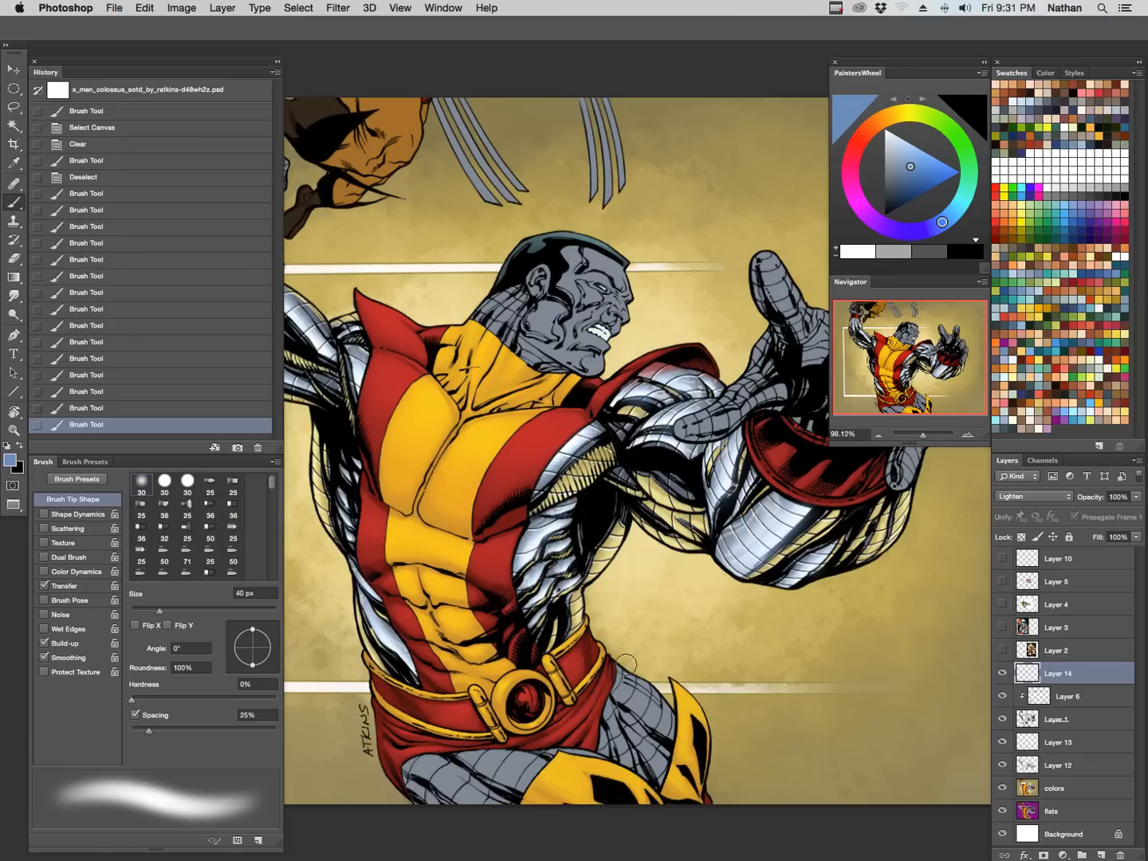
# Soften the black lines of the metal flanks with steel blue strokes, reducing the soft brush from 40 to 10 px.
pyautogui.moveTo(566, 585); pyautogui.dragTo(540, 606)
pyautogui.press('[')
pyautogui.press('[')
pyautogui.press('[')
pyautogui.press('[')
pyautogui.press('[')
pyautogui.moveTo(553, 588)
pyautogui.mouseDown()
pyautogui.moveTo(525, 590)
pyautogui.moveTo(534, 580)
pyautogui.mouseUp()
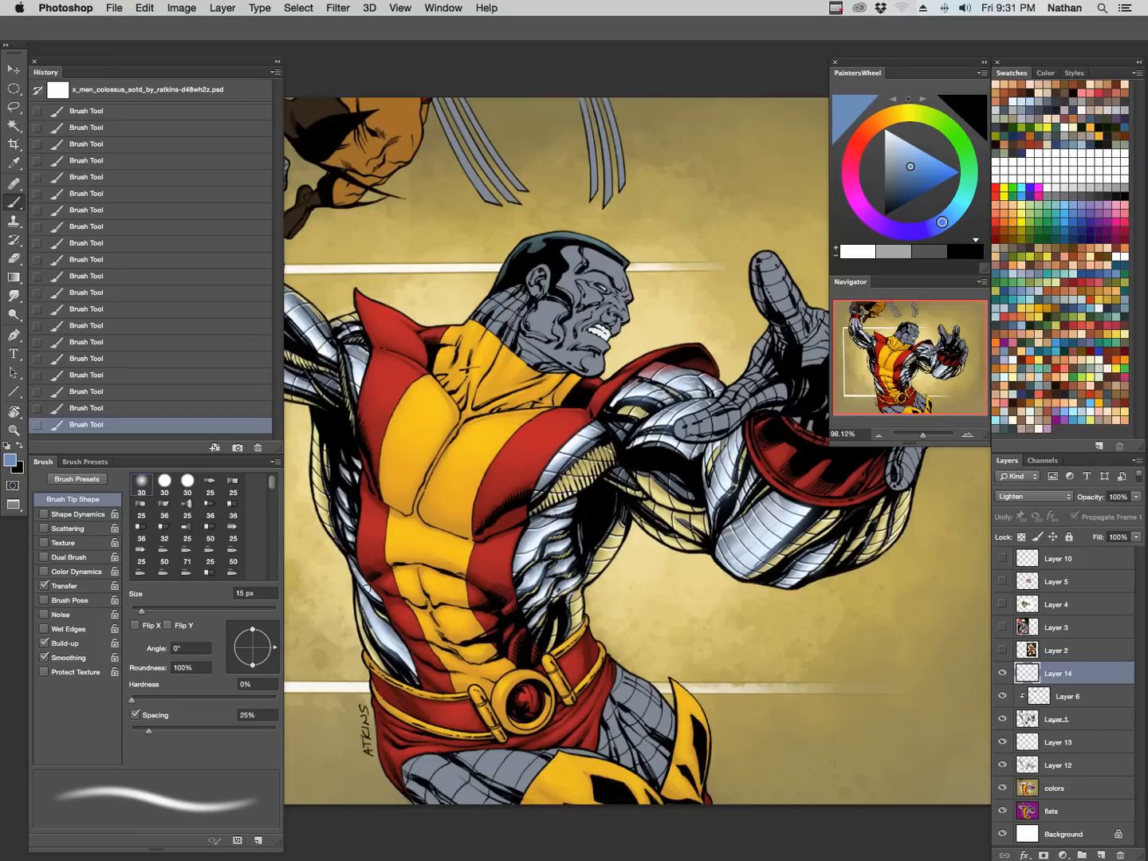
pyautogui.press('[')
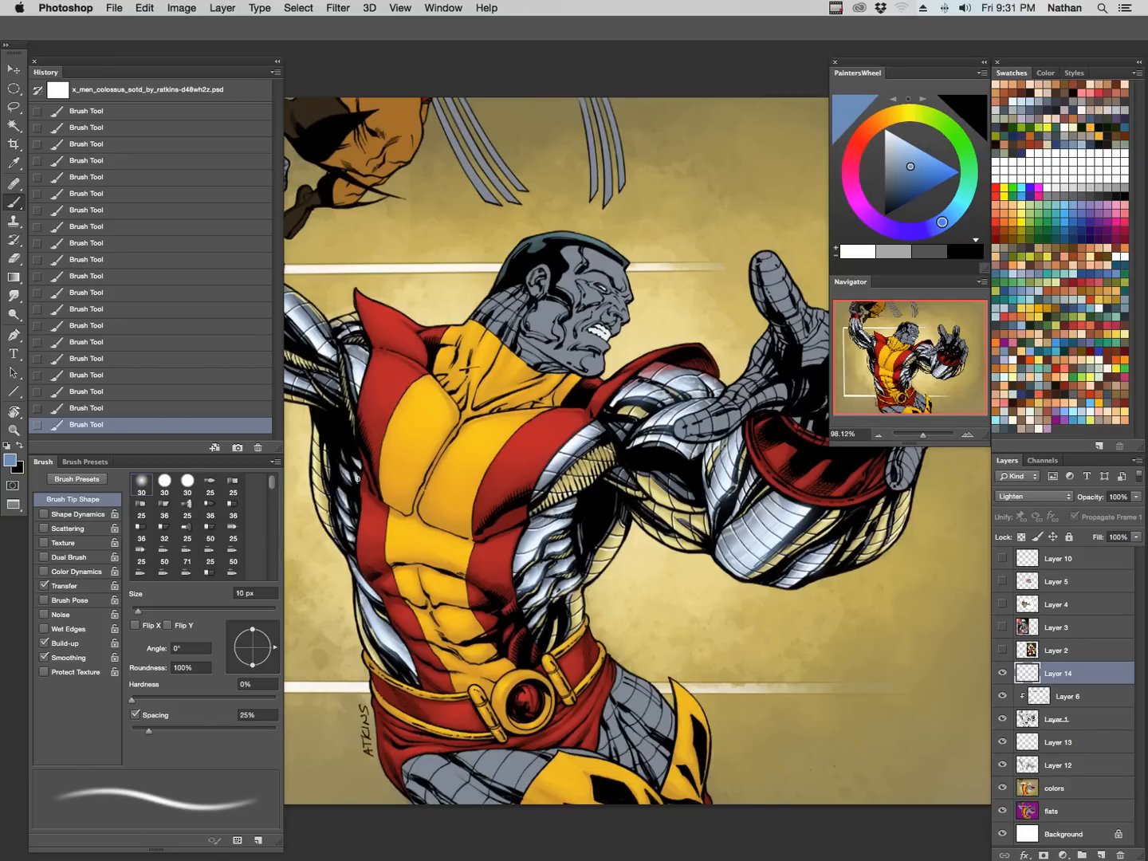
# Hide the panels and add a small soft white glint at the shoulder end of the raised arm's large upper plate.
pyautogui.press('Tab')
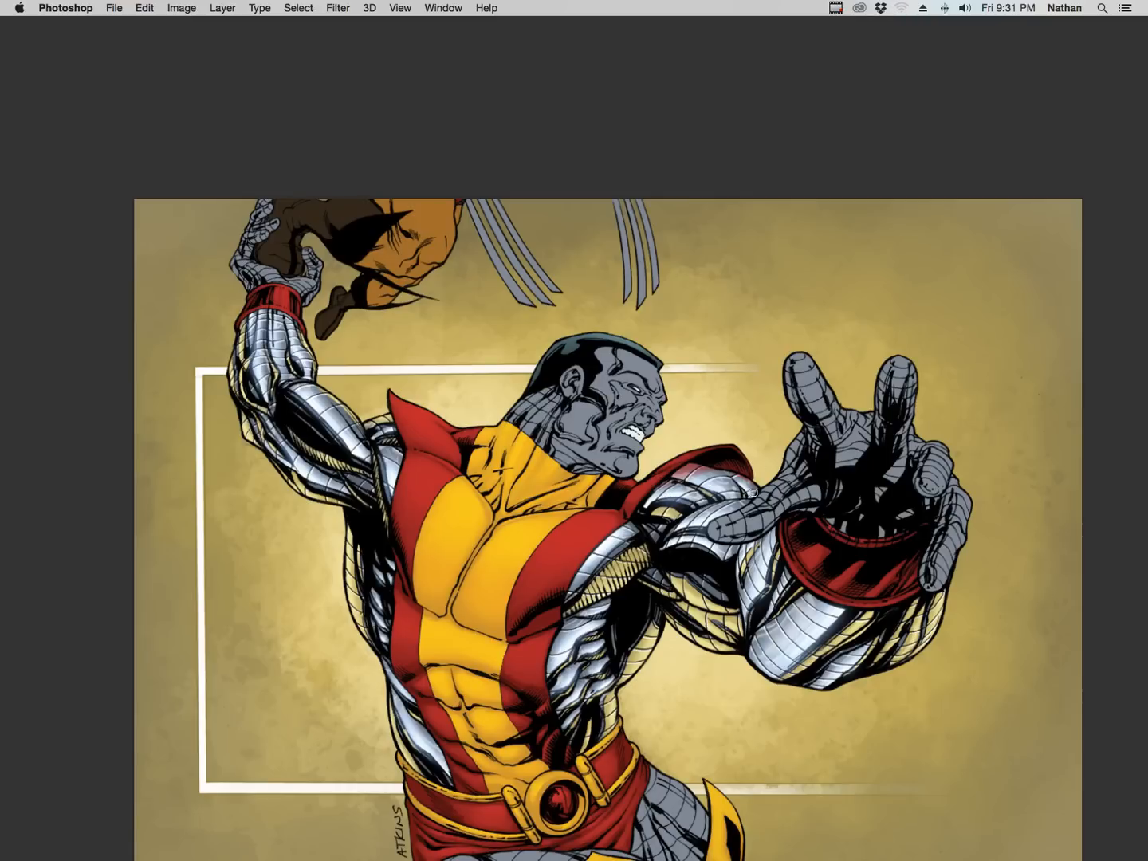
pyautogui.moveTo(382, 470); pyautogui.dragTo(445, 546)
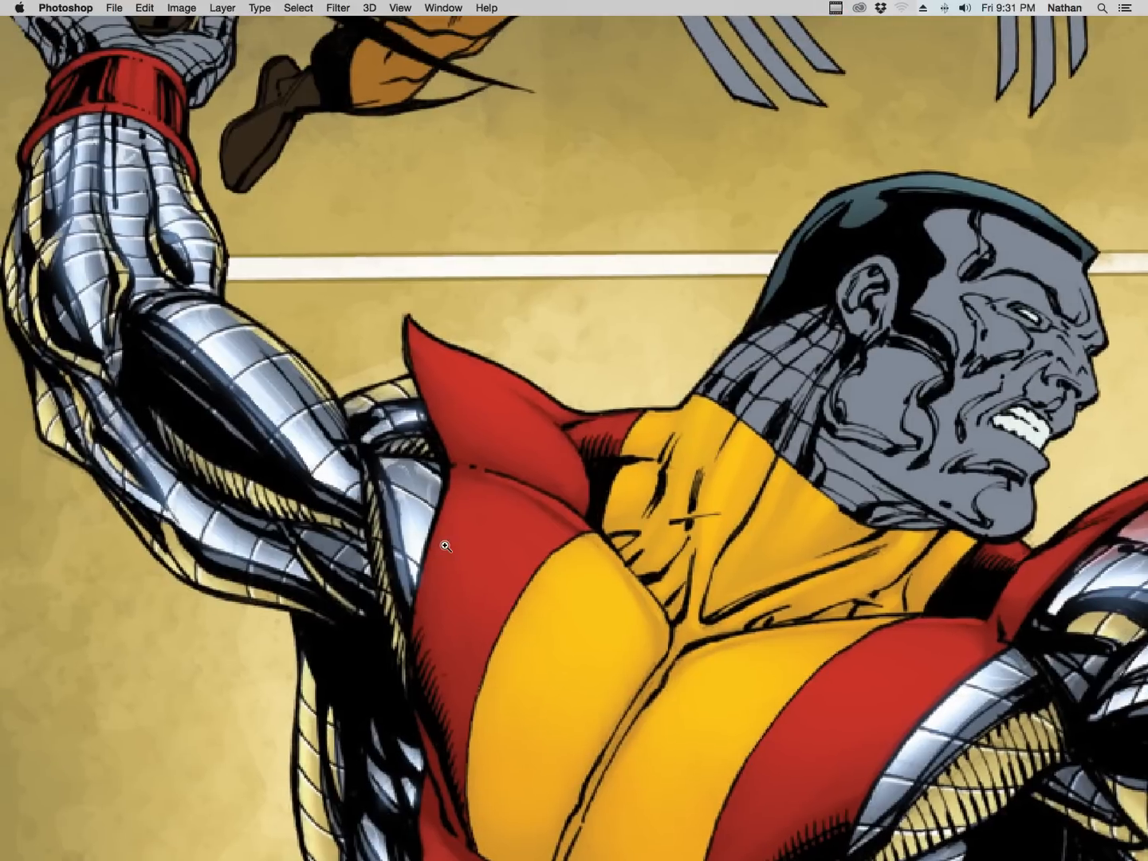
pyautogui.click(315, 476)
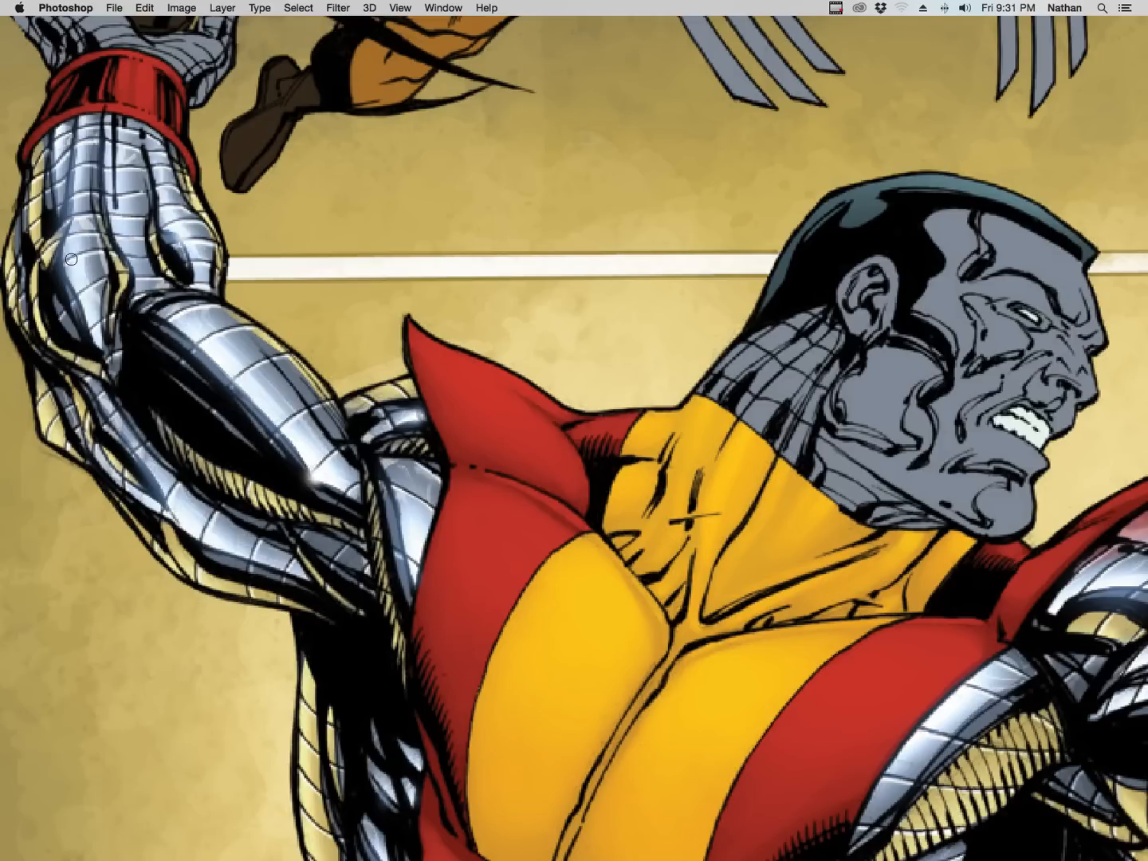
pyautogui.moveTo(543, 602); pyautogui.dragTo(620, 433)
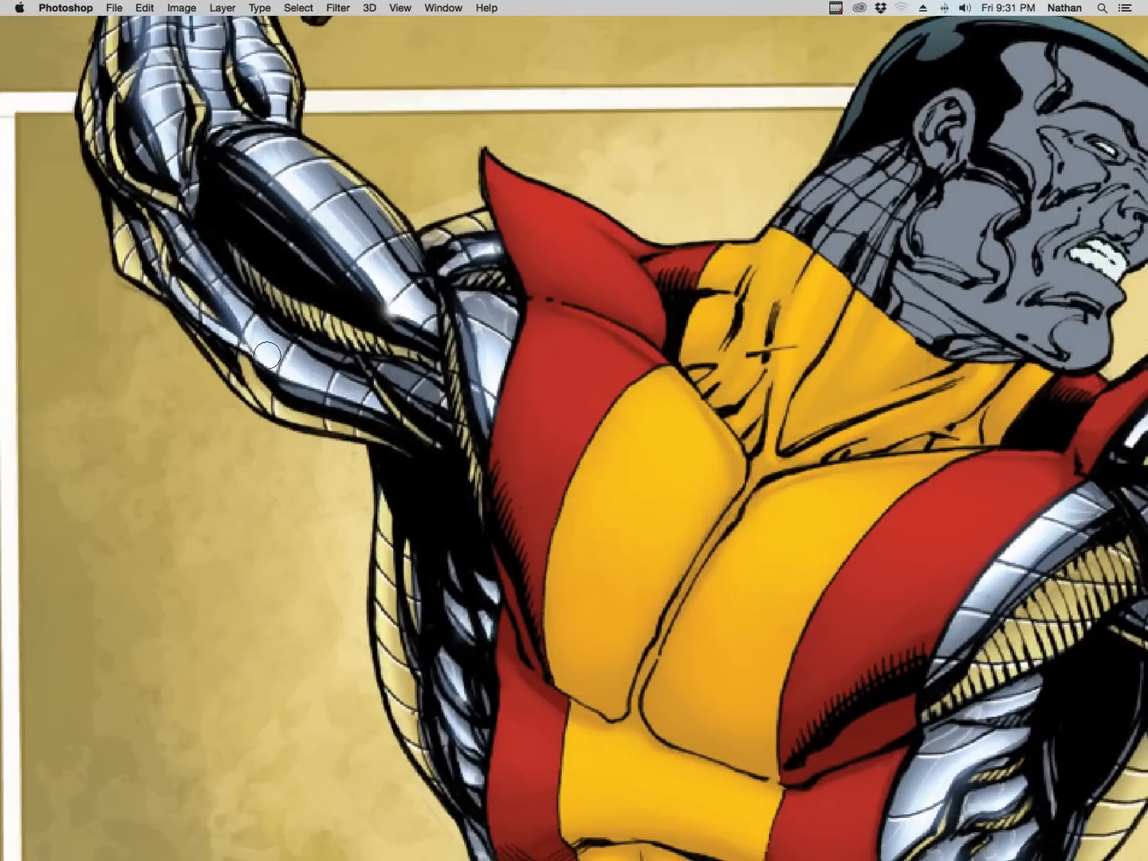
pyautogui.scroll(-5, 642, 437)
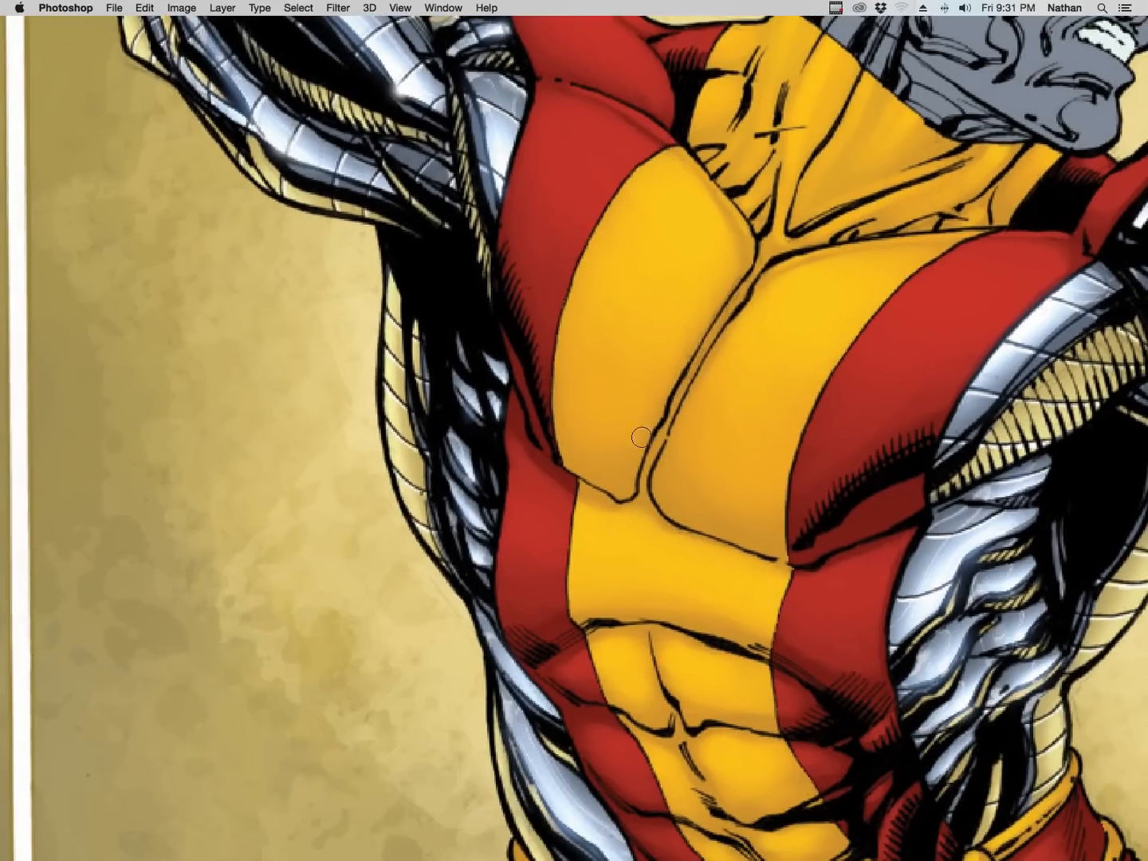